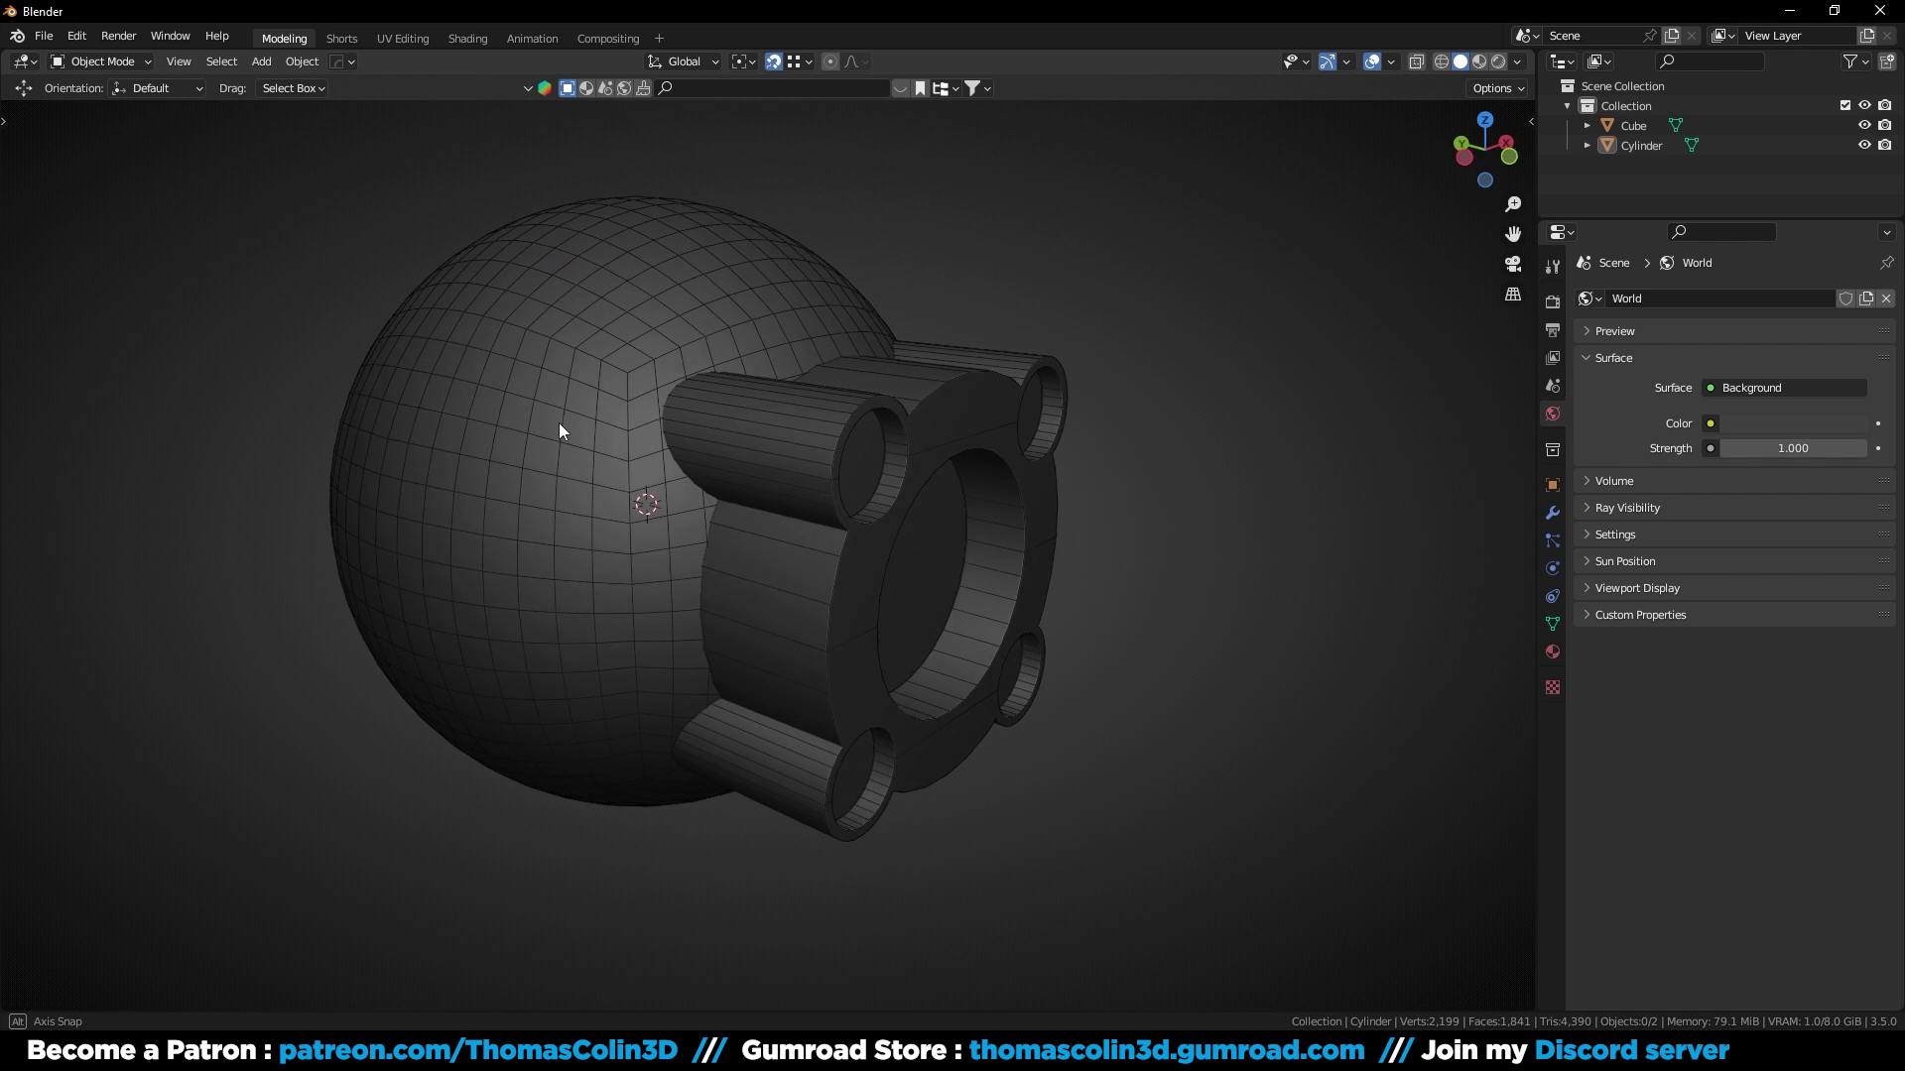
Step: Inspect the sphere and the flanged part with its four corner tubes from several angles
middle_drag(599, 413, 643, 408)
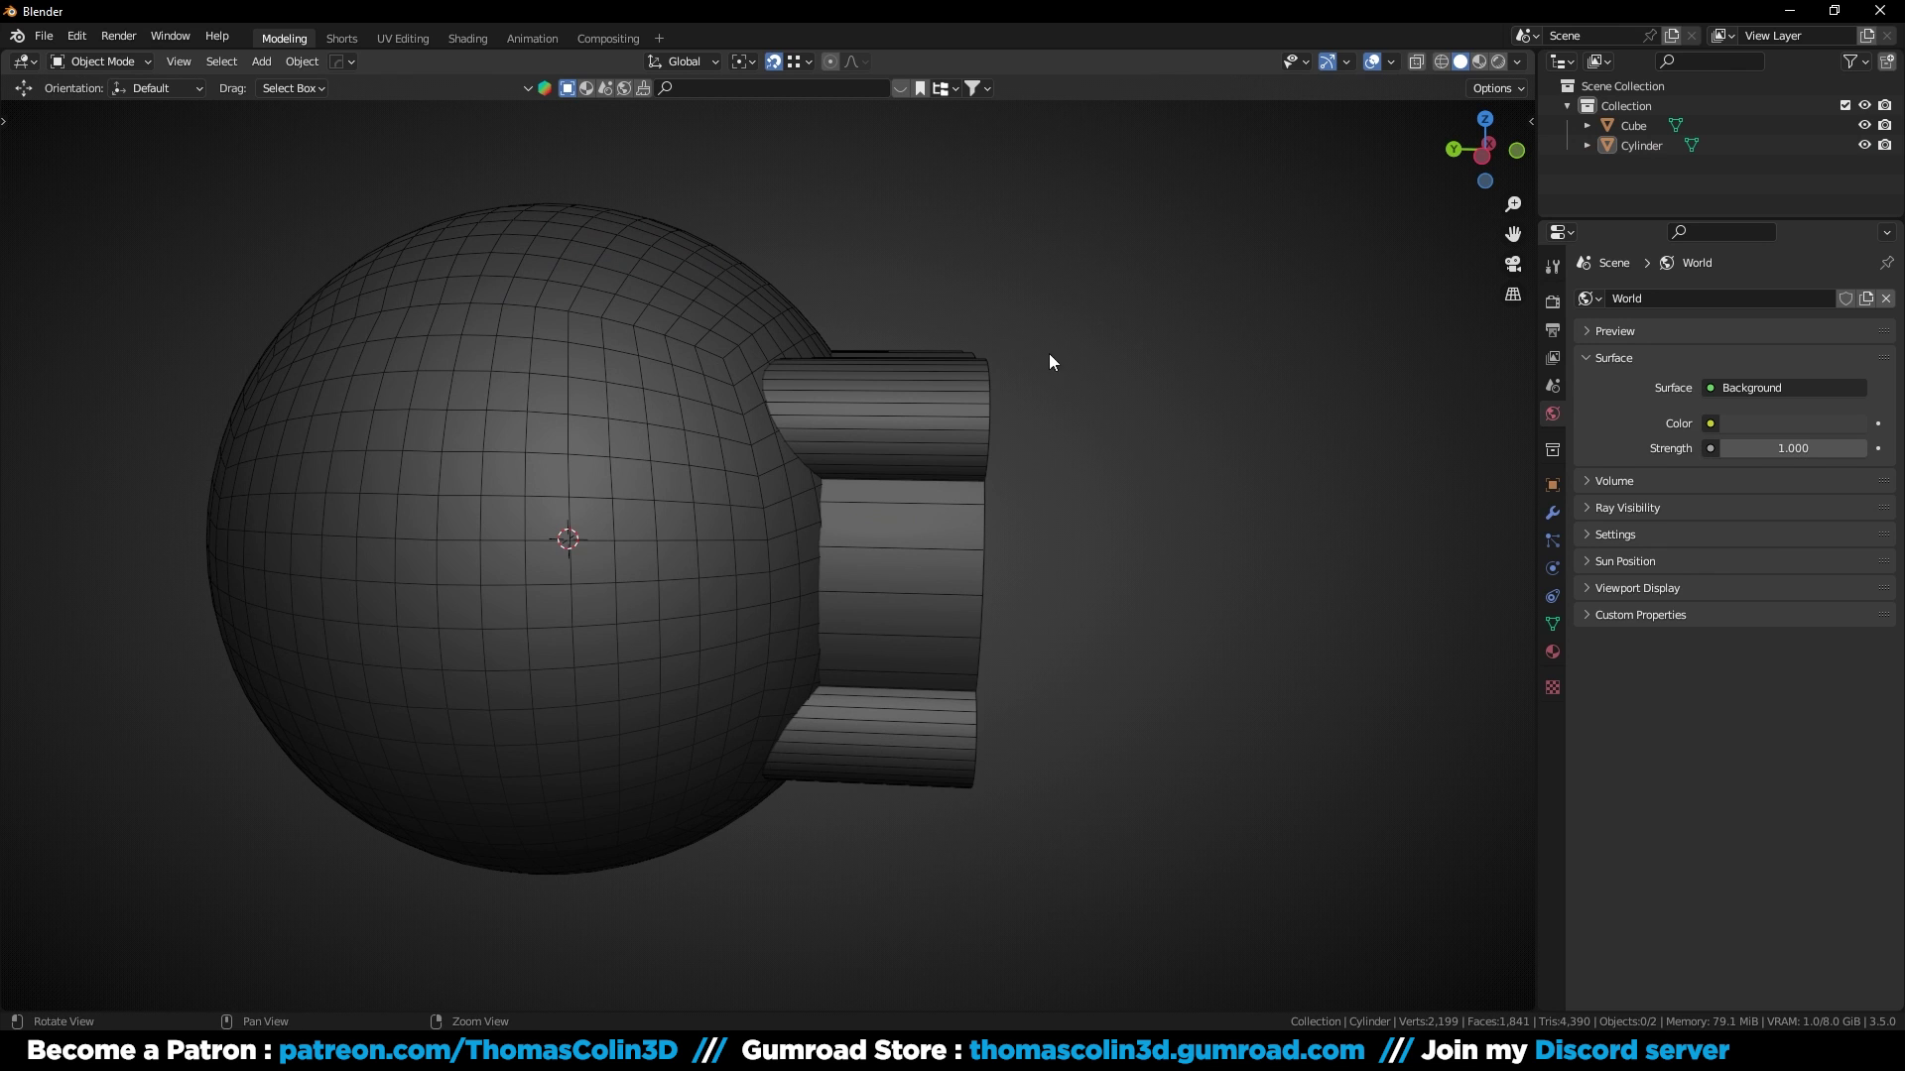
middle_drag(1050, 353, 839, 450)
click(840, 449)
click(1100, 370)
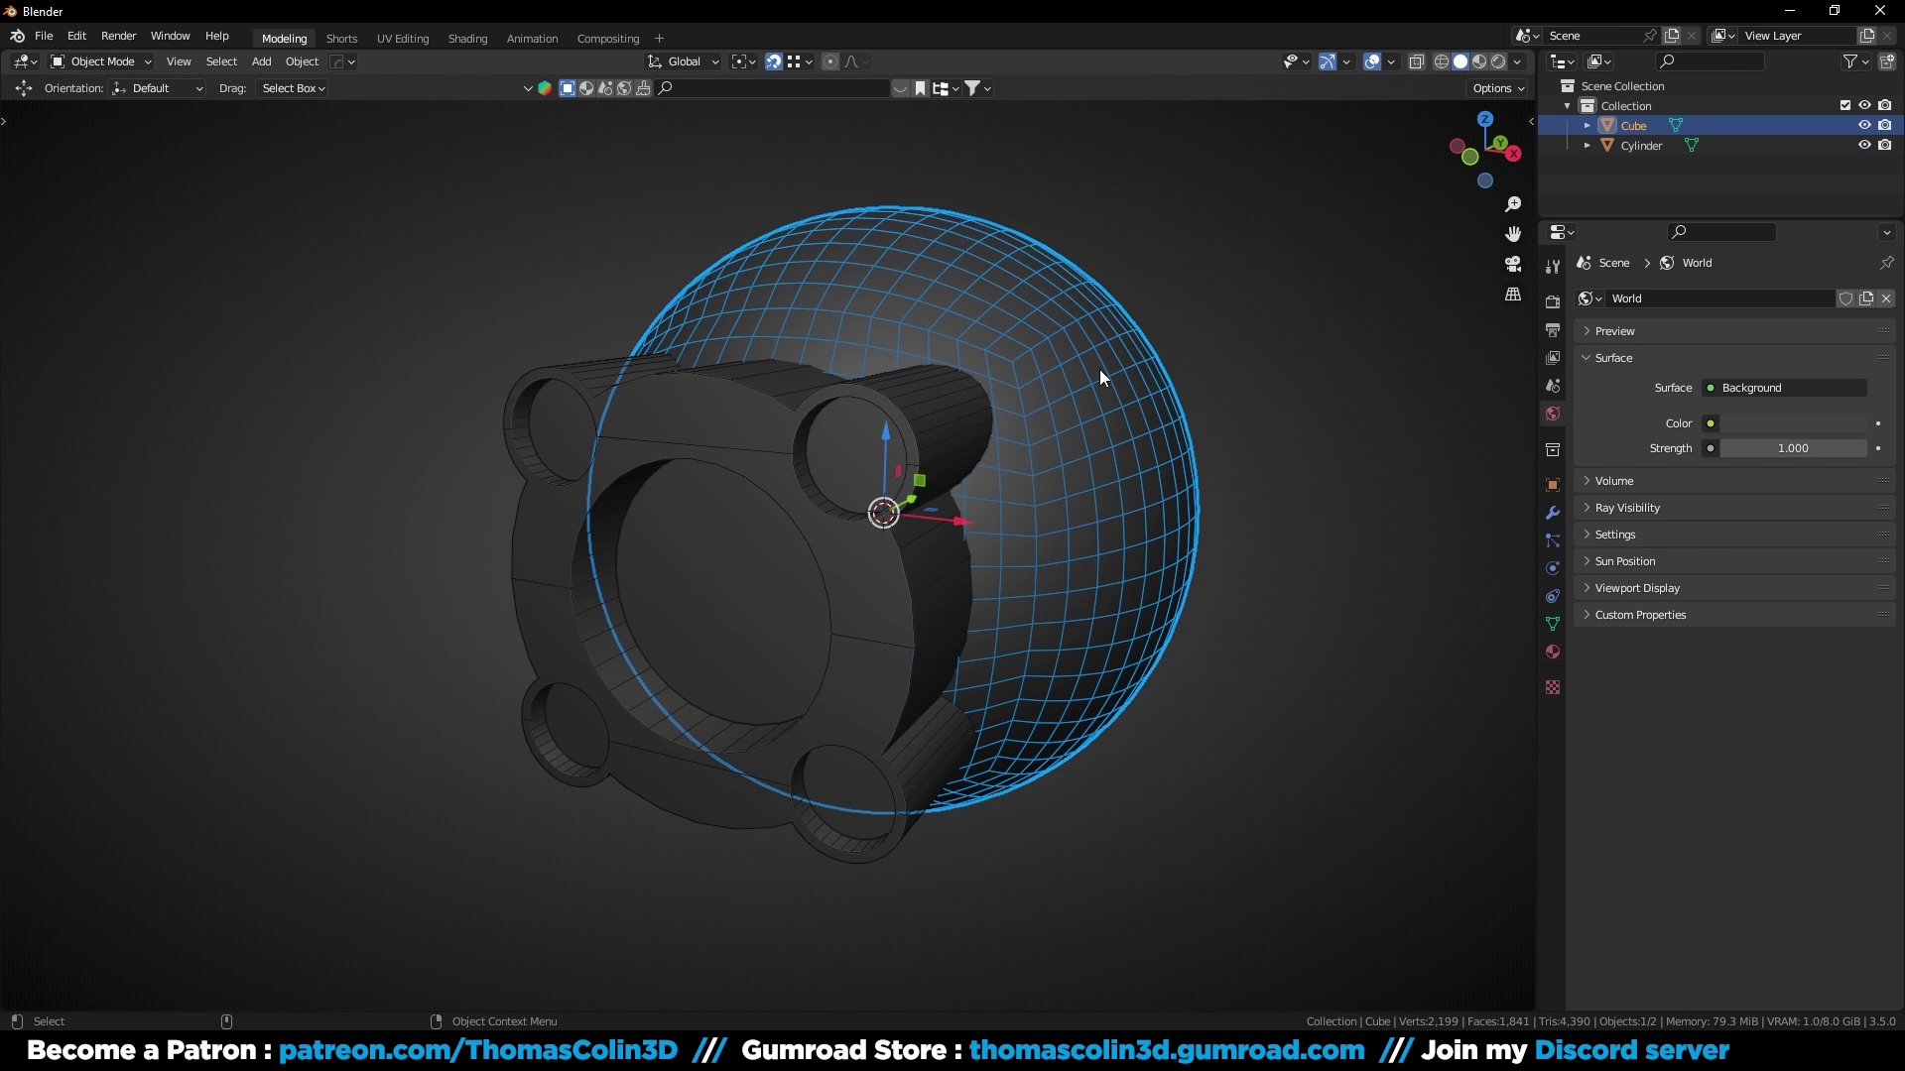
click(1312, 260)
mouse_move(824, 498)
alt+mouse_down()
mouse_move(830, 521)
mouse_move(794, 496)
alt+mouse_up()
alt+right_drag(794, 497, 748, 470)
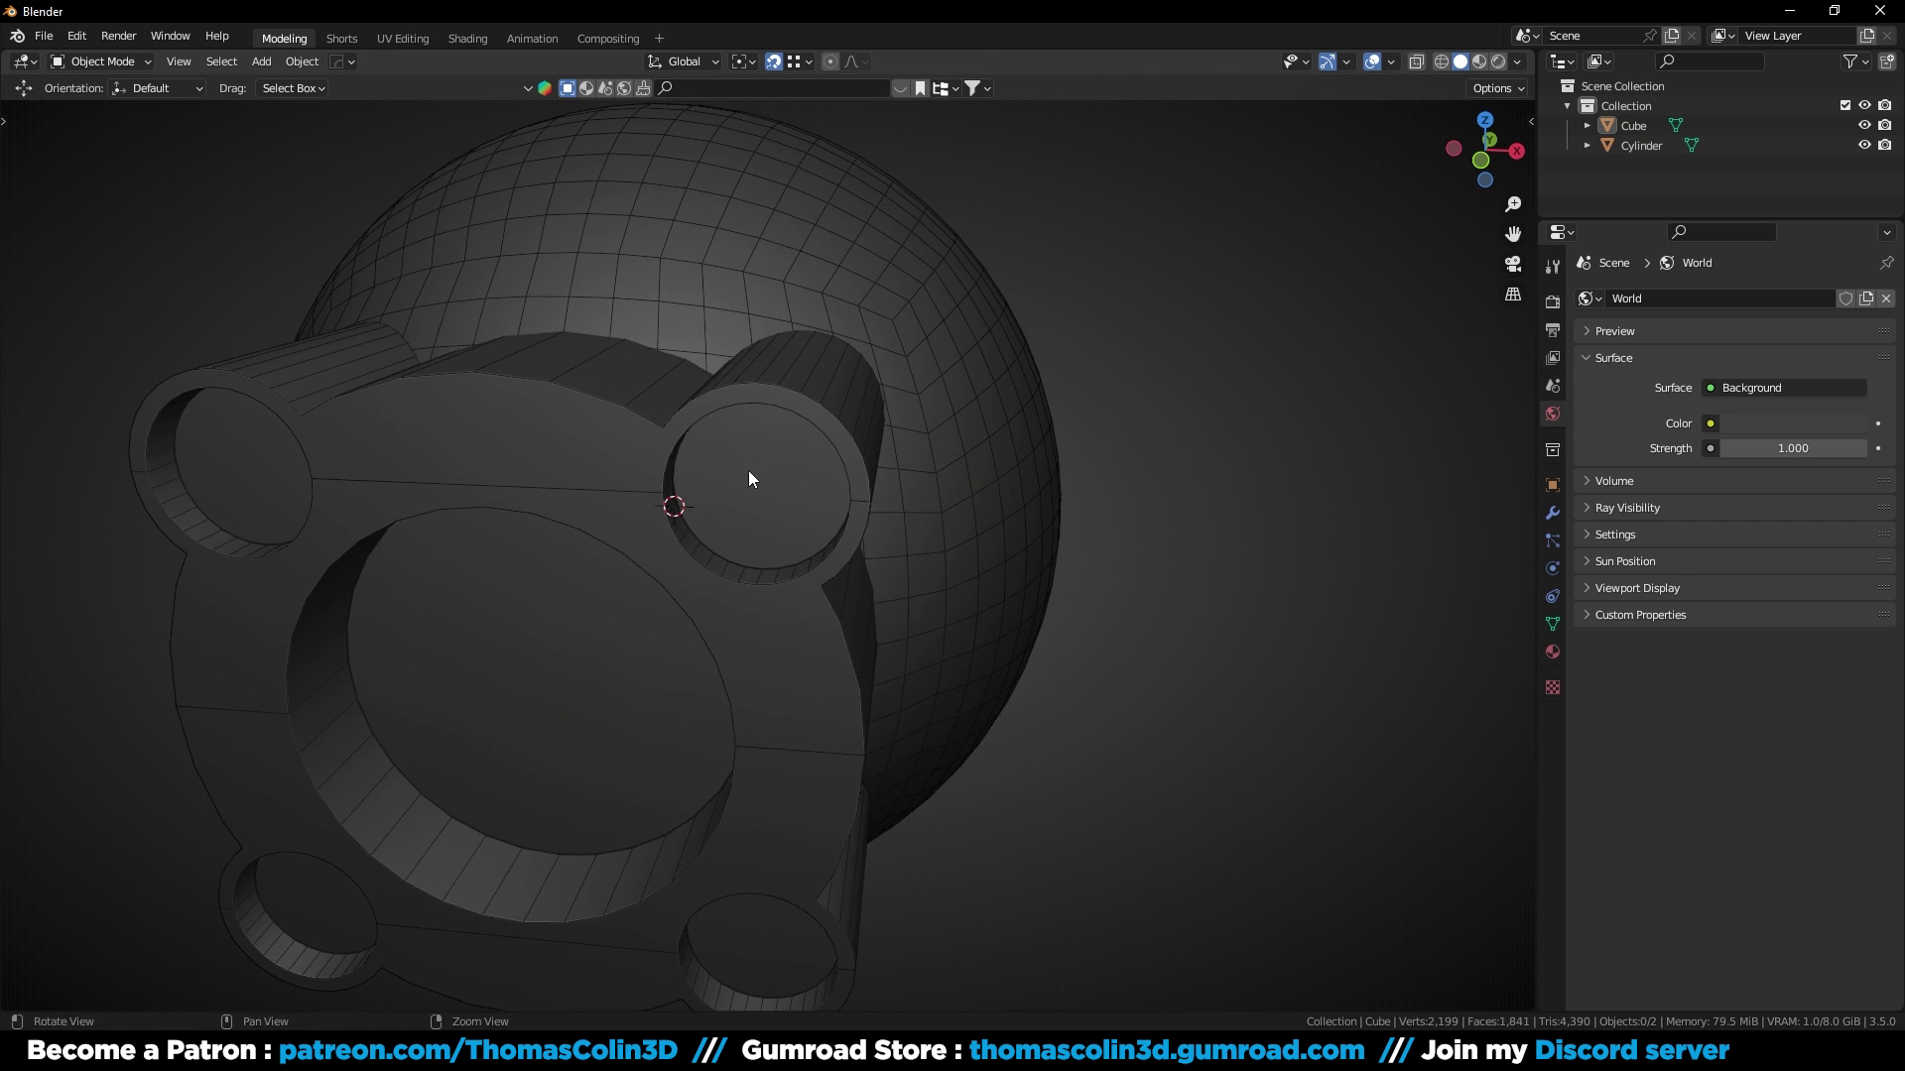
Step: In the Cylinder object's mesh, dissolve every second wall edge around the inside of the upper-right corner hole
click(748, 479)
key(Tab)
key(3)
click(734, 510)
key(KP_Decimal)
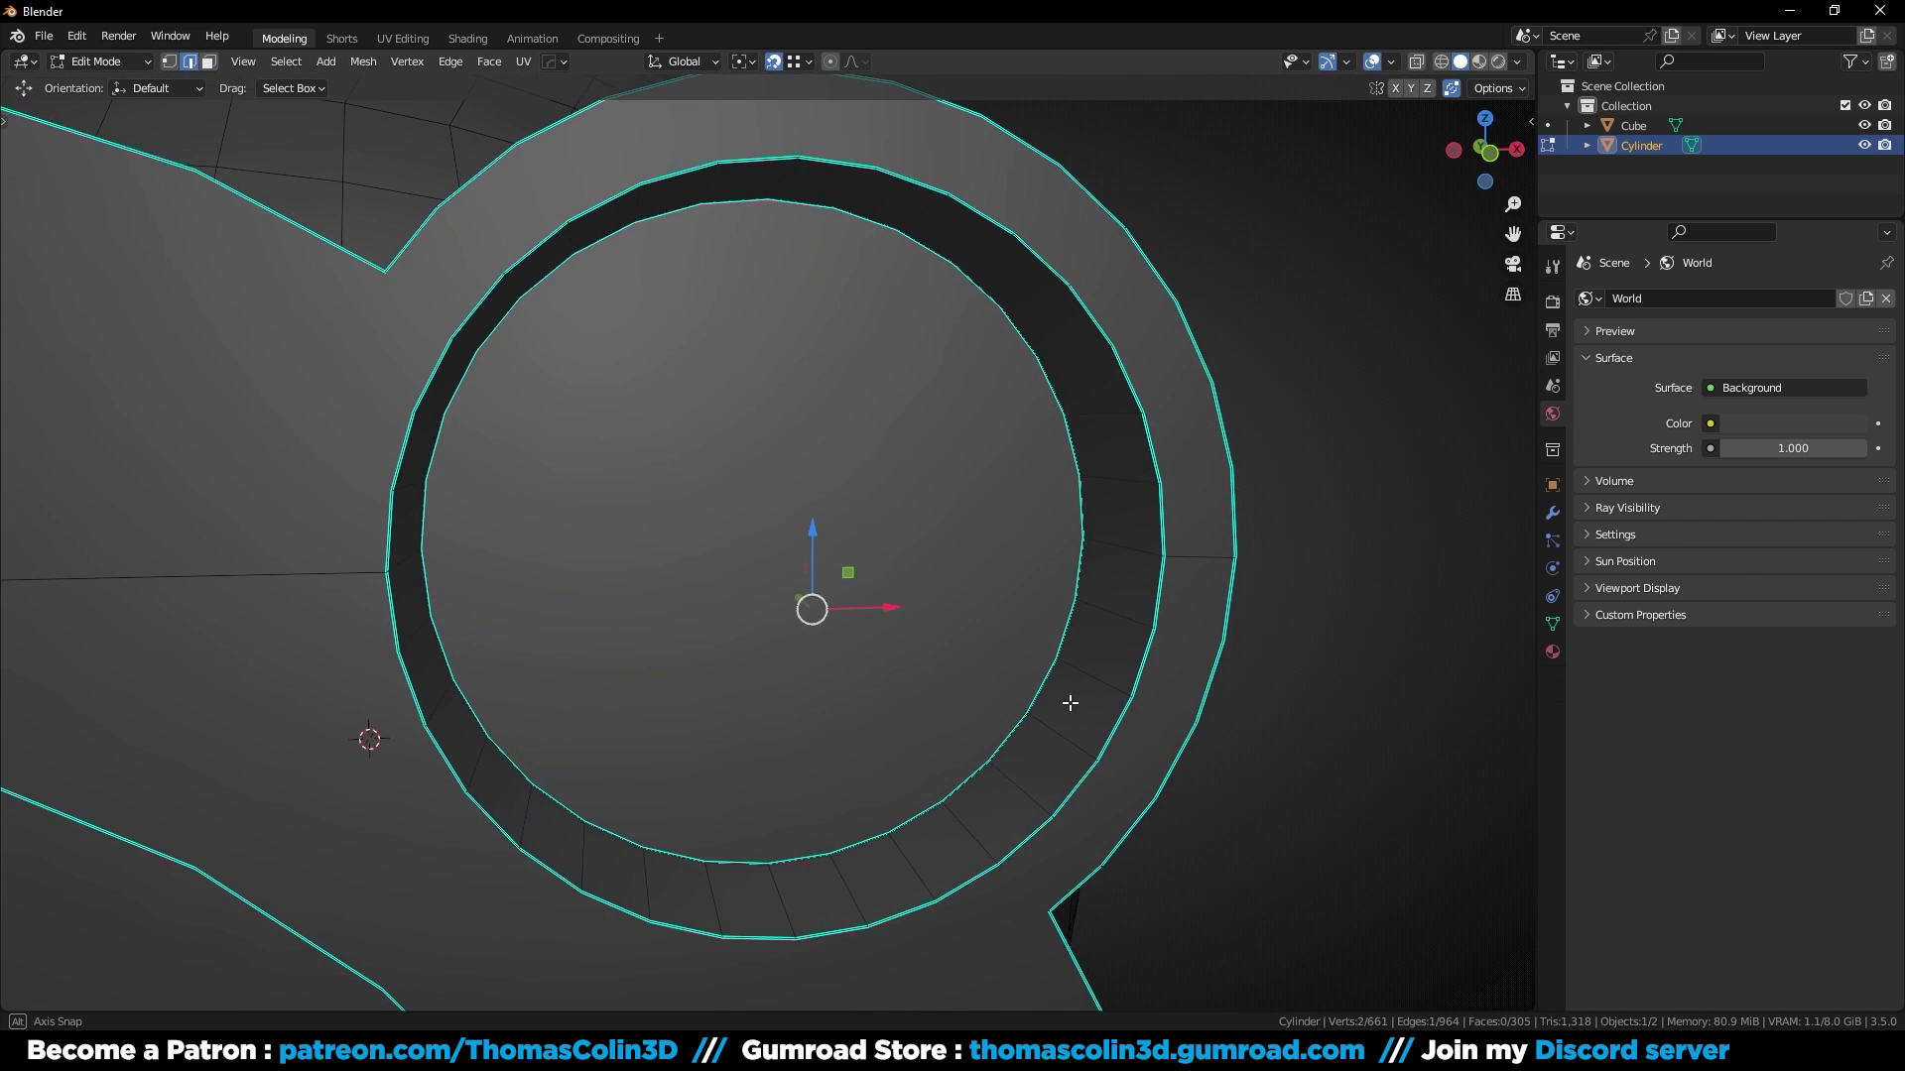
mouse_move(1069, 704)
alt+mouse_down()
mouse_move(1038, 673)
mouse_move(1049, 684)
alt+mouse_up()
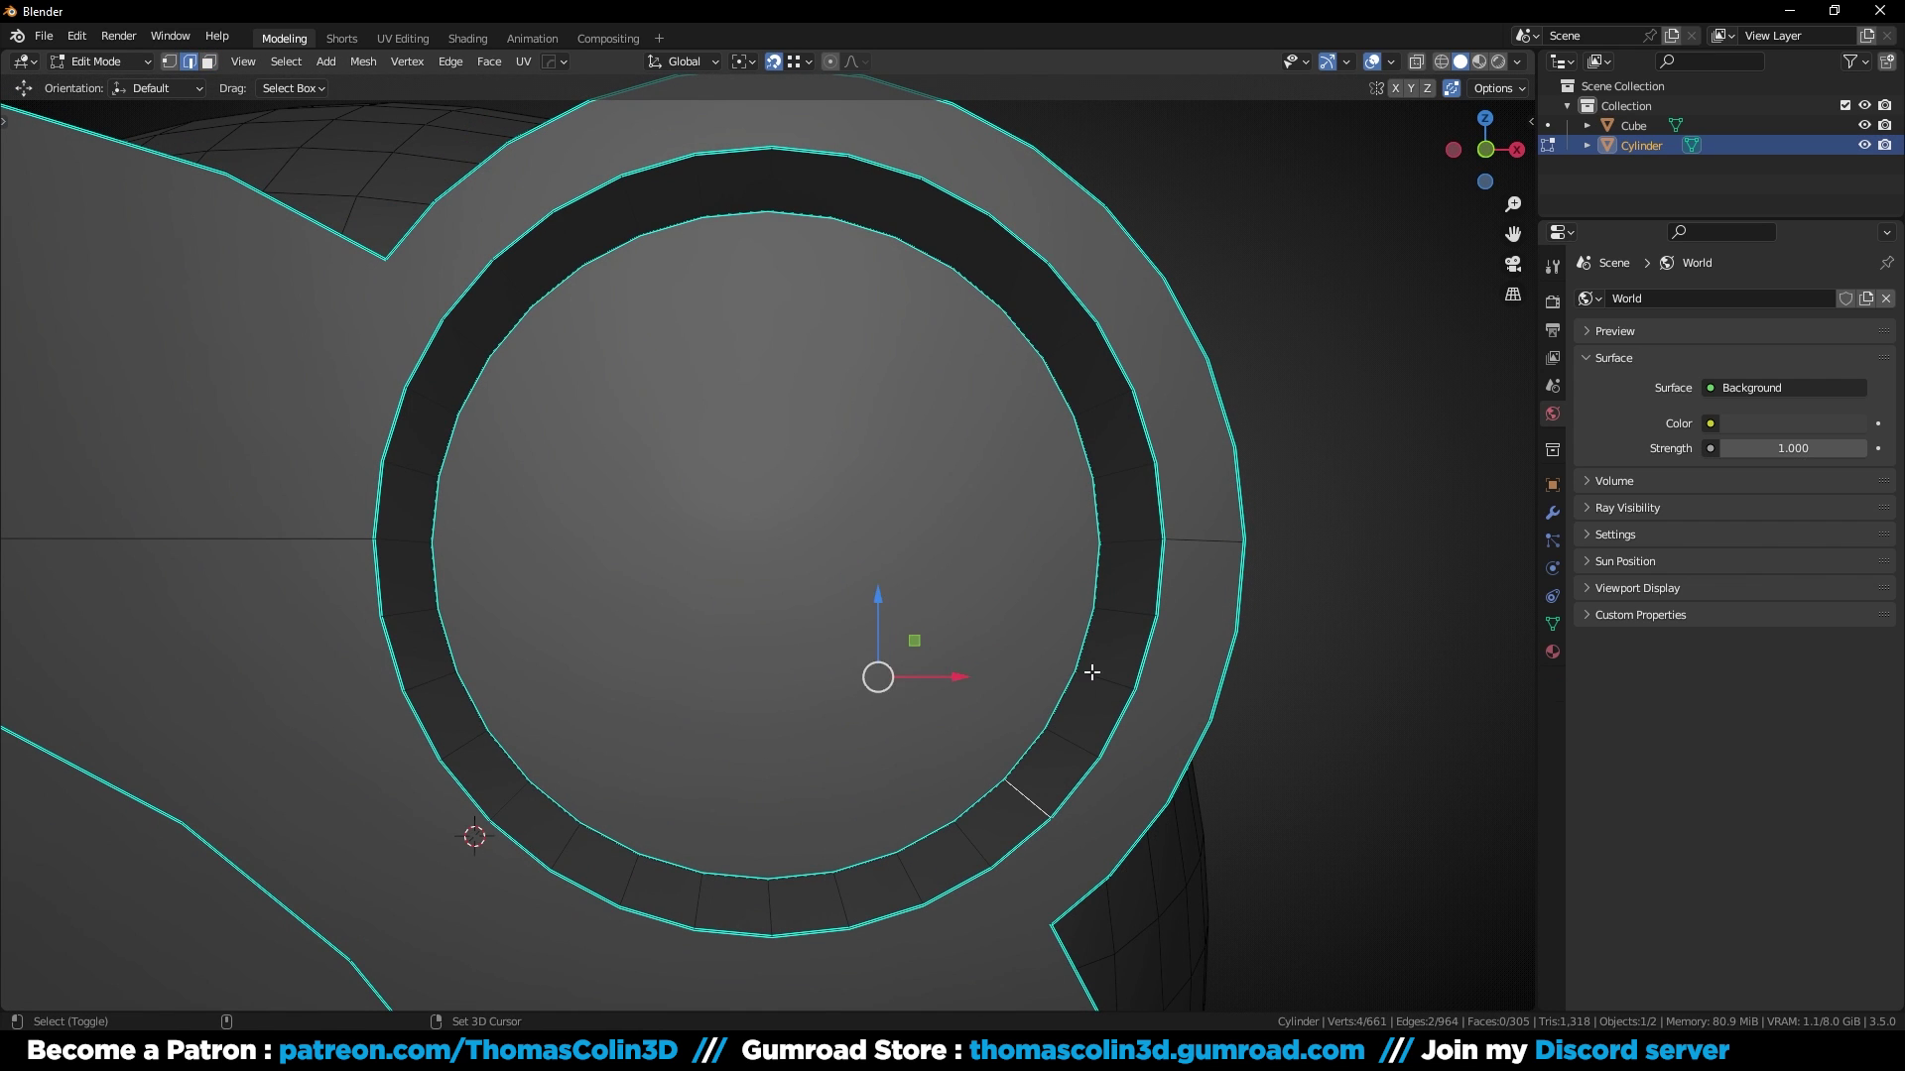
shift+click(1122, 452)
middle_drag(1121, 451, 1024, 322)
shift+click(765, 281)
shift+click(649, 284)
shift+click(544, 323)
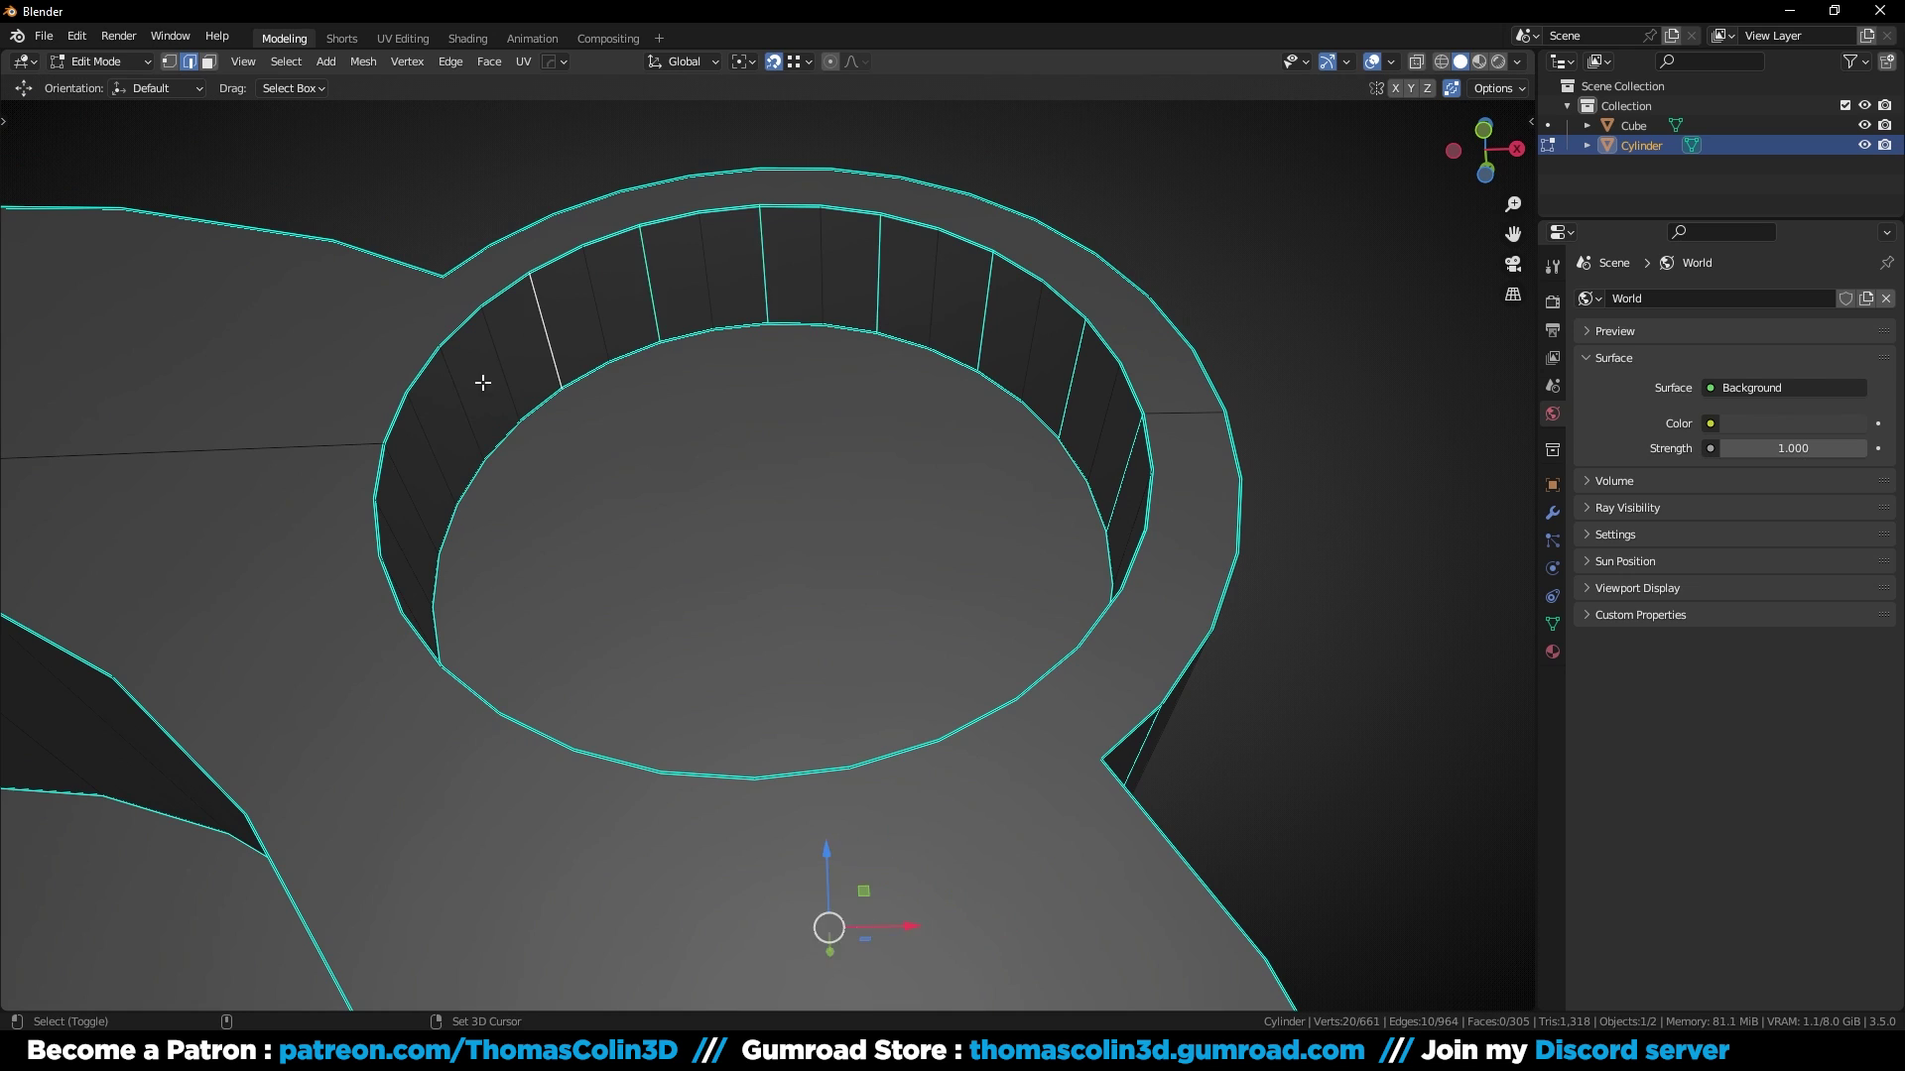
shift+click(463, 403)
shift+click(417, 488)
middle_drag(416, 488, 515, 519)
shift+click(470, 663)
shift+click(525, 774)
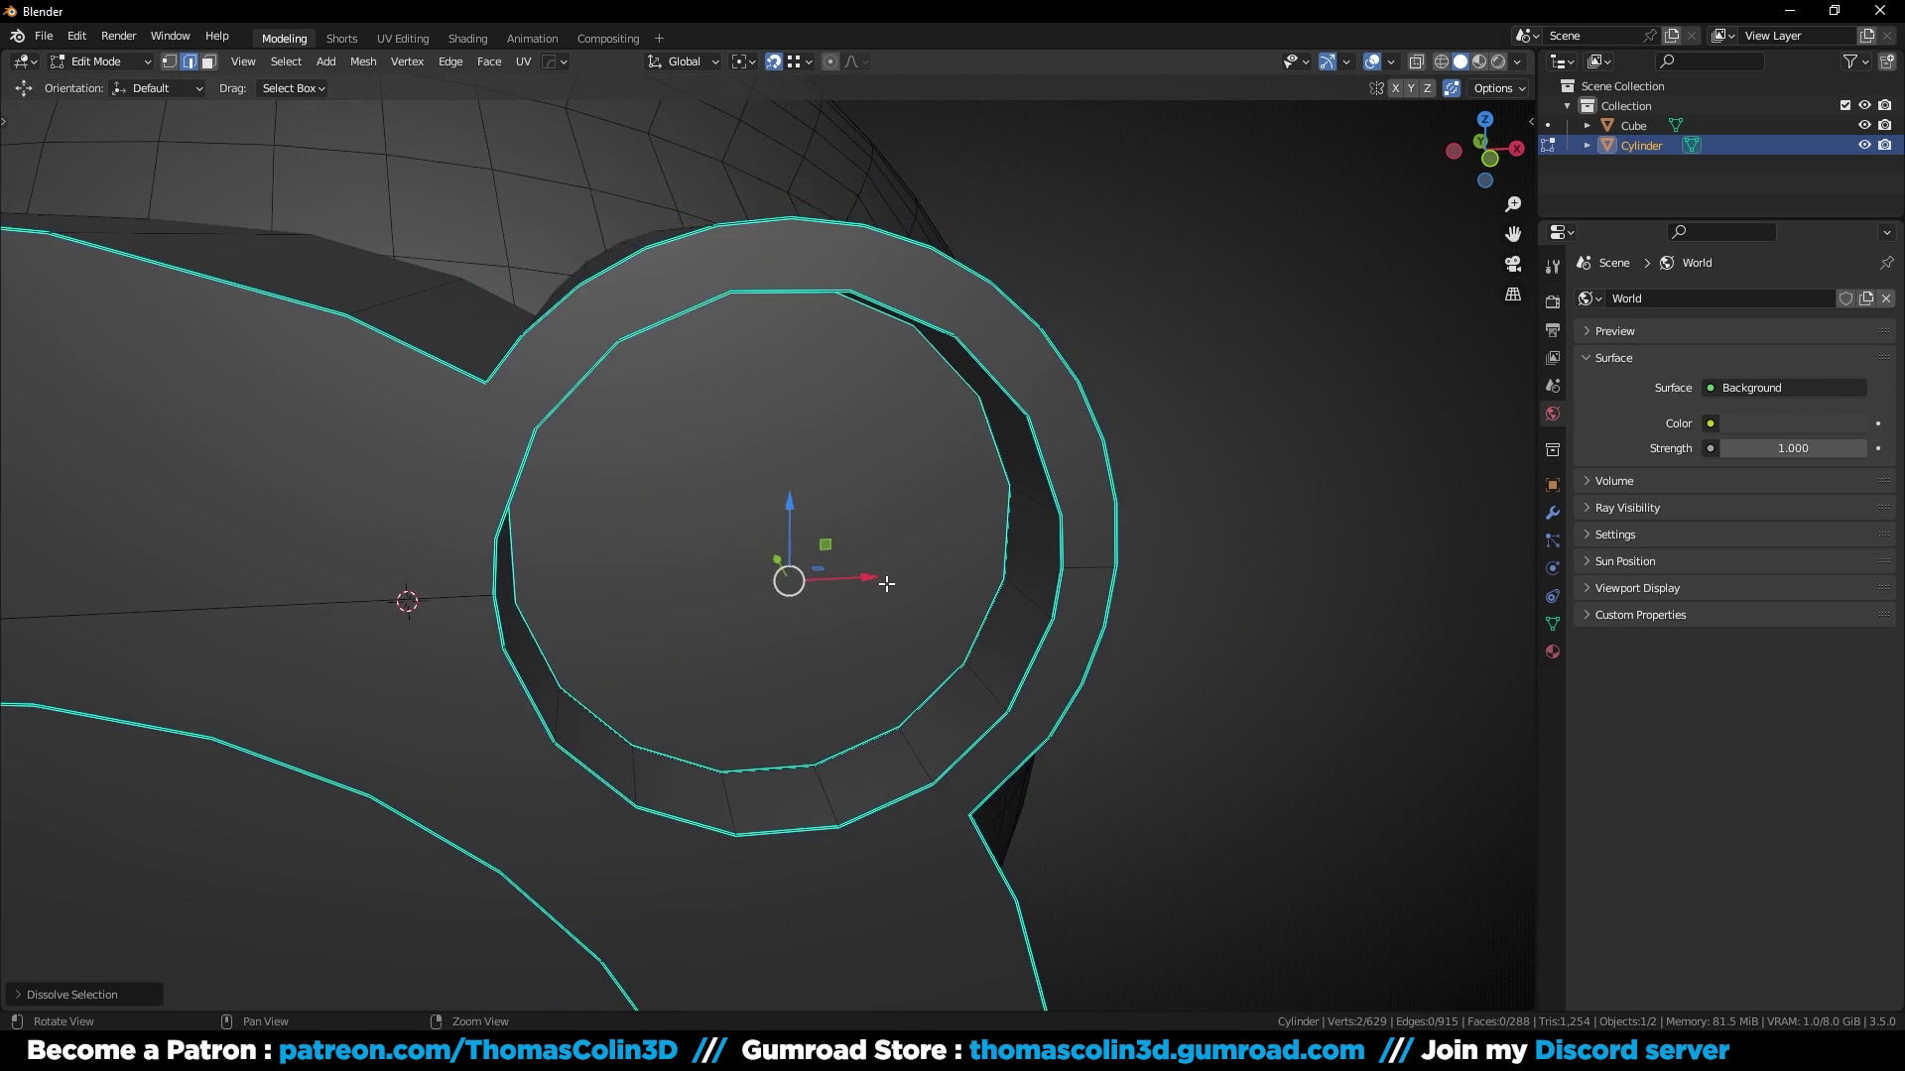
Step: Dissolve every second lengthwise edge along the outer wall of the same corner tube
middle_drag(556, 298, 943, 411)
shift+click(973, 511)
shift+click(943, 518)
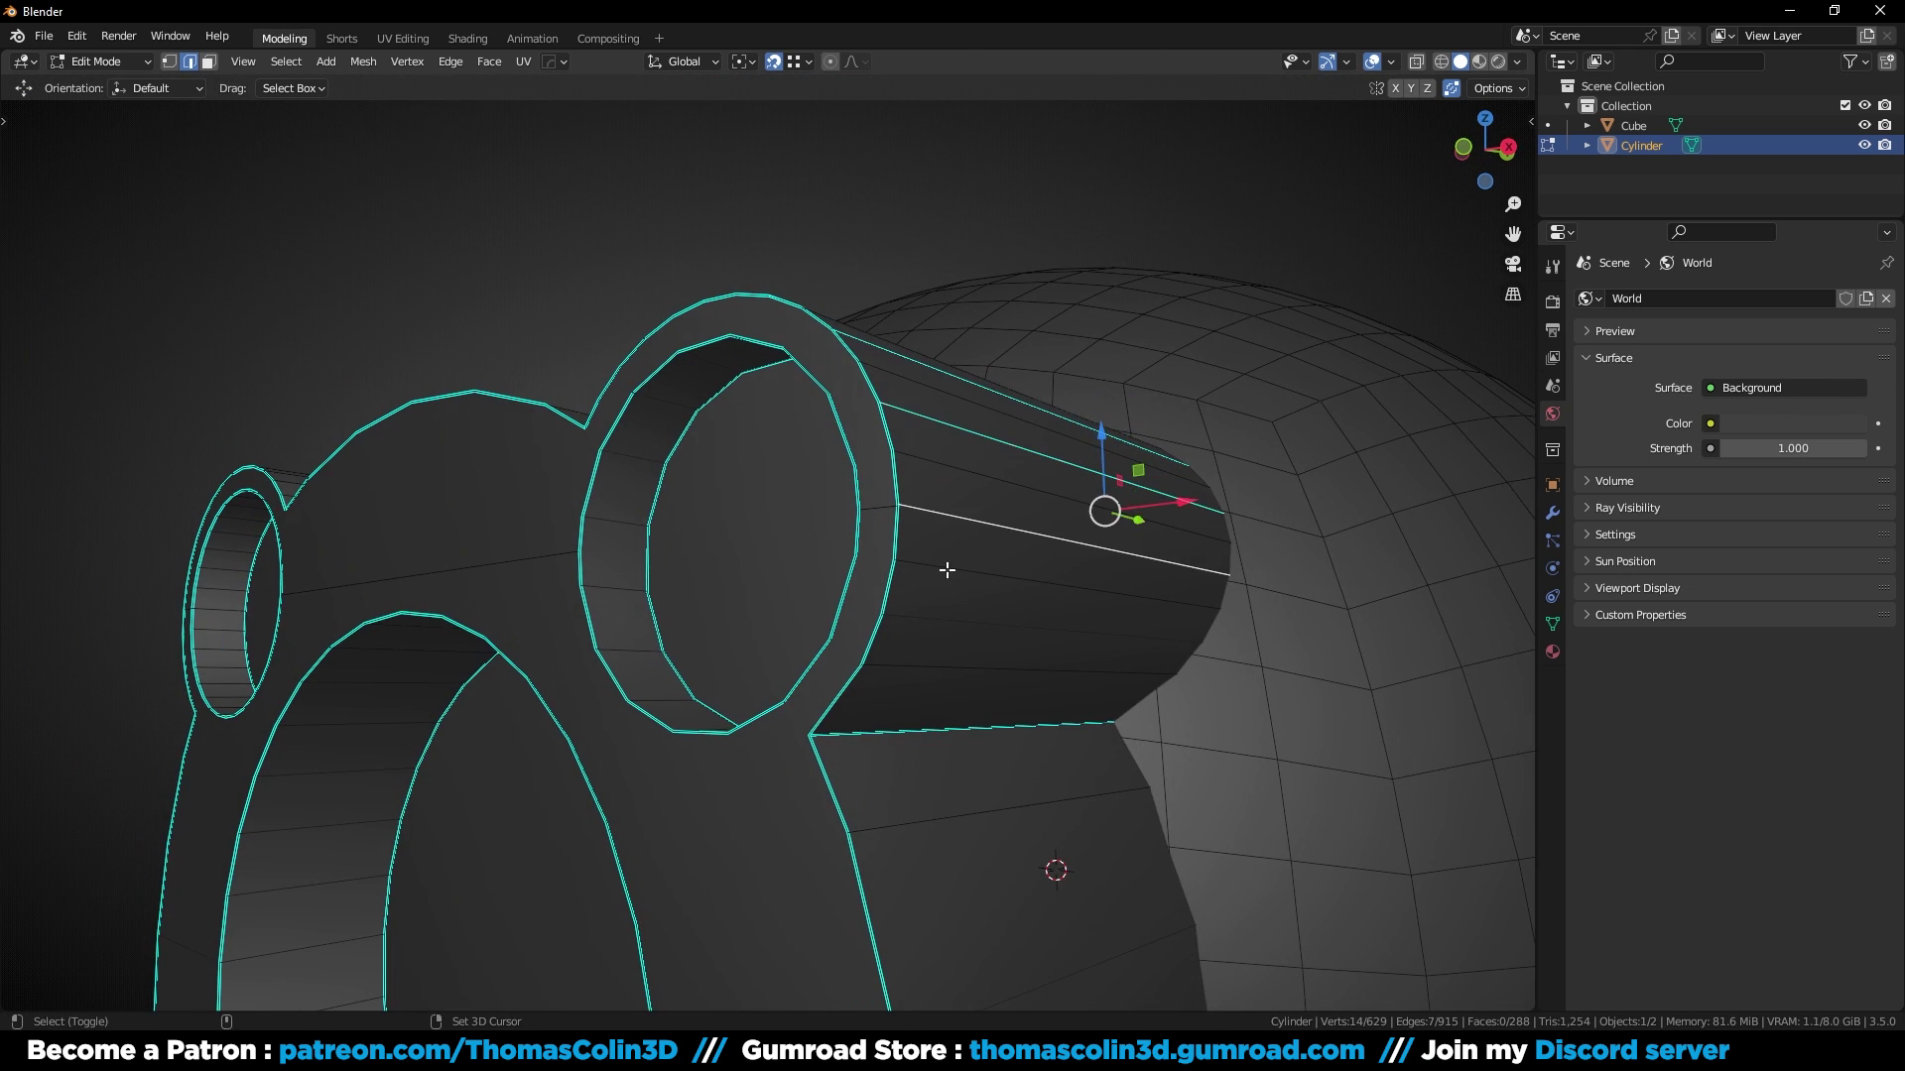
shift+click(940, 619)
middle_drag(899, 706, 912, 628)
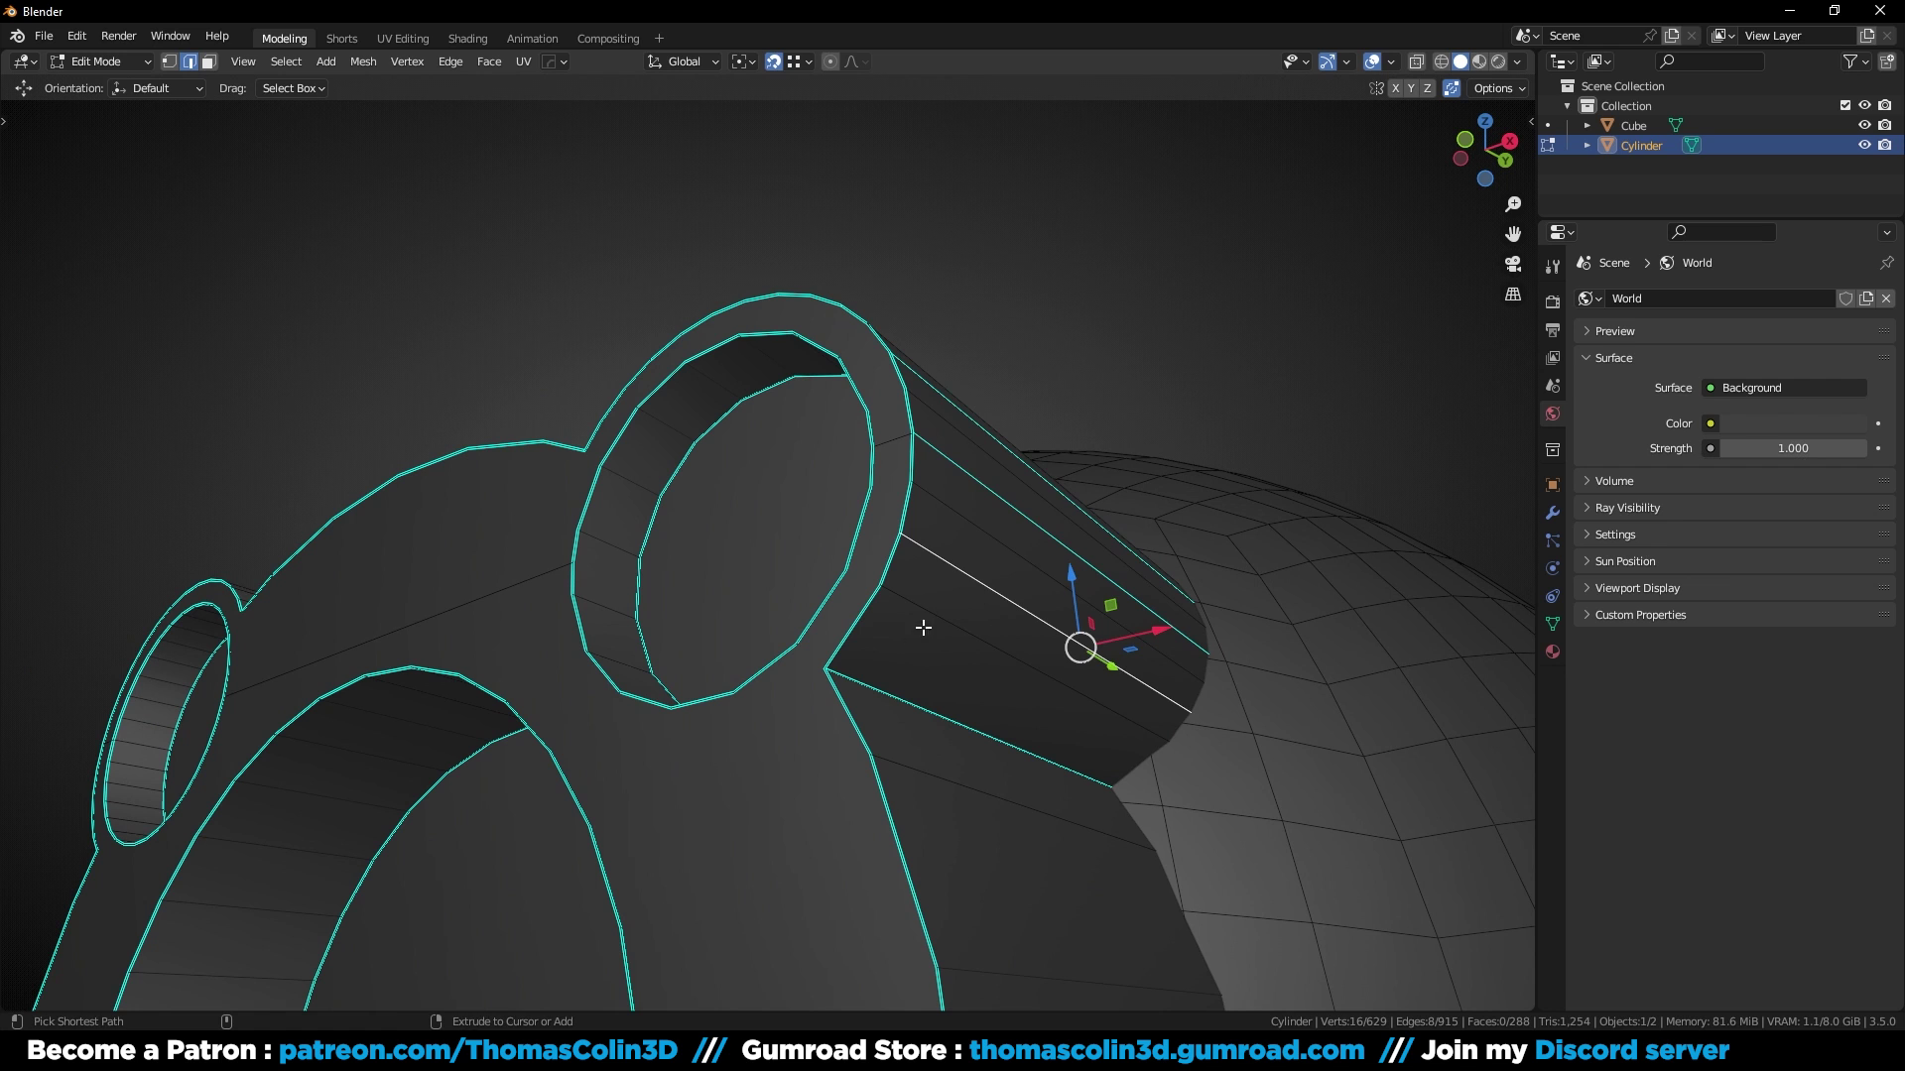
key(ctrl+x)
Step: Connect the two notch vertices beside the corner tube to the nearest vertices on its hole rim
middle_drag(782, 540, 898, 635)
key(1)
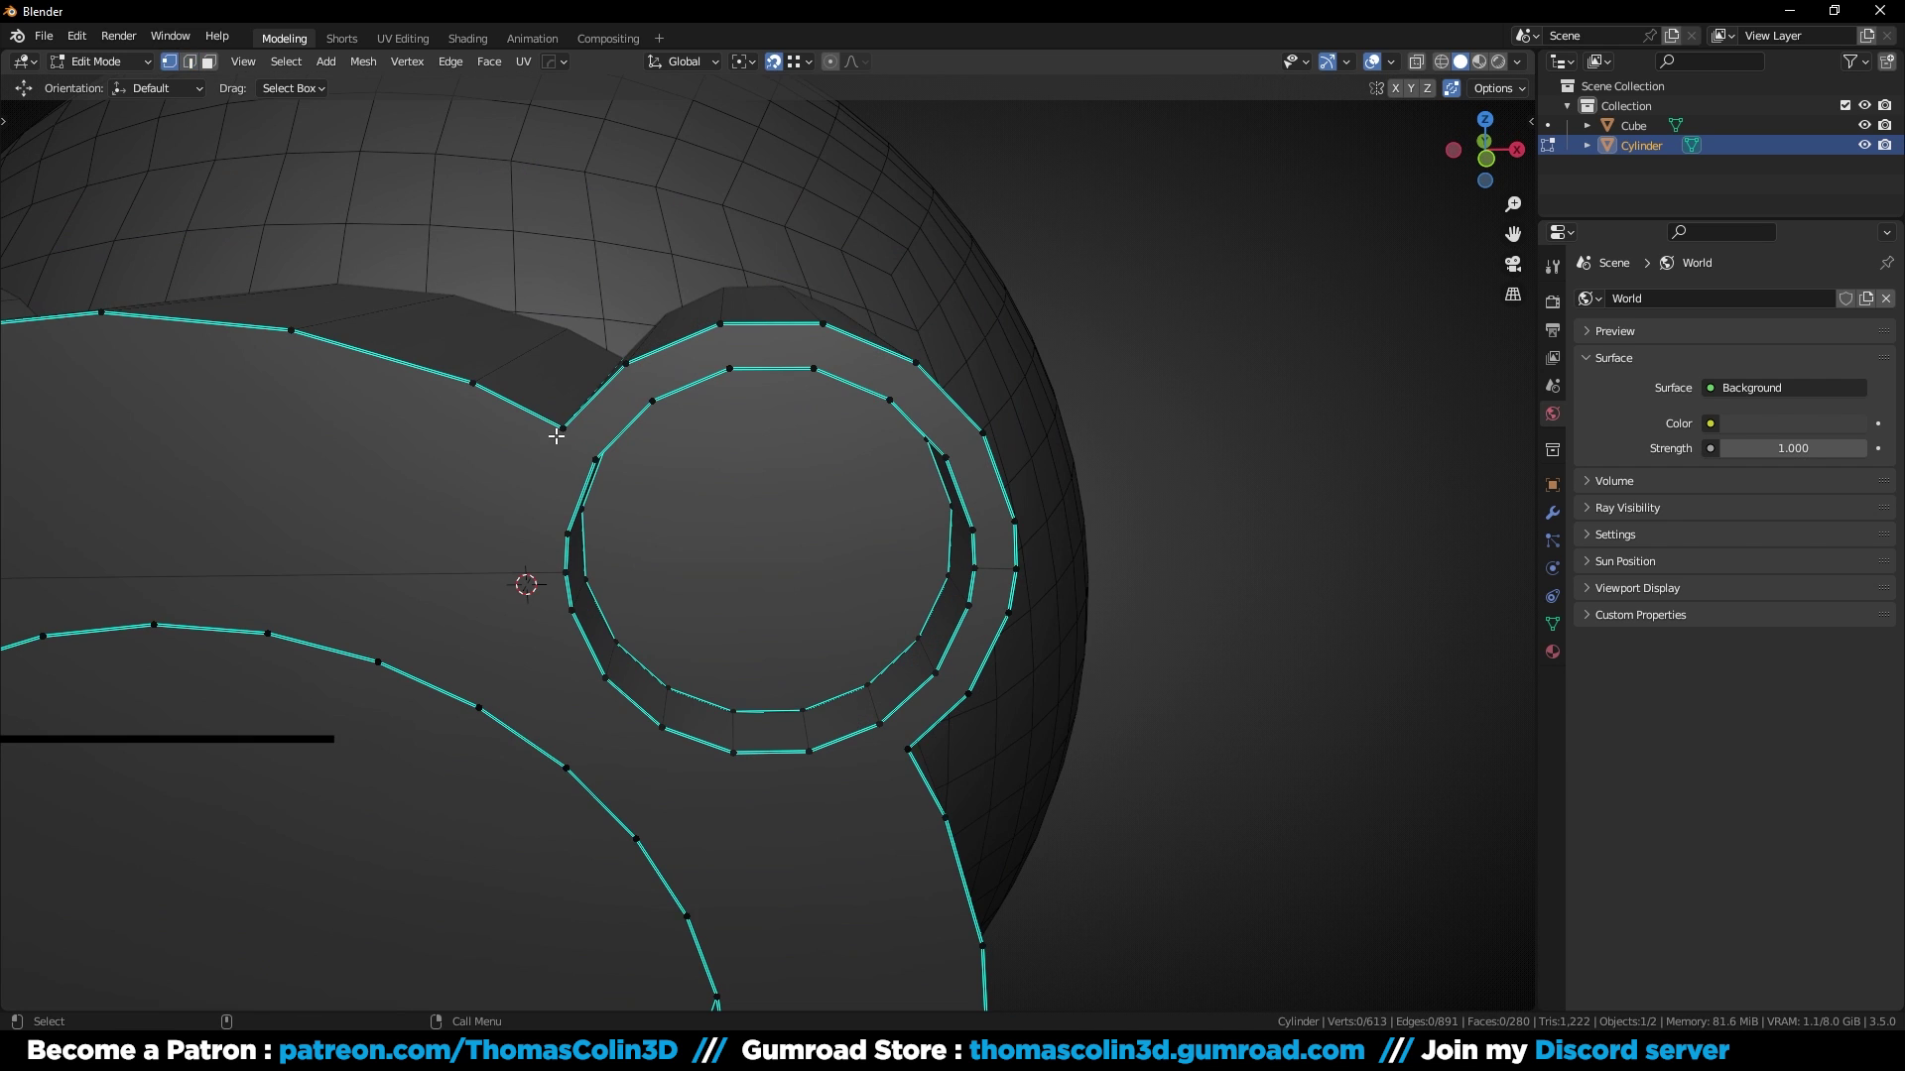
click(561, 429)
shift+click(594, 459)
key(j)
click(880, 725)
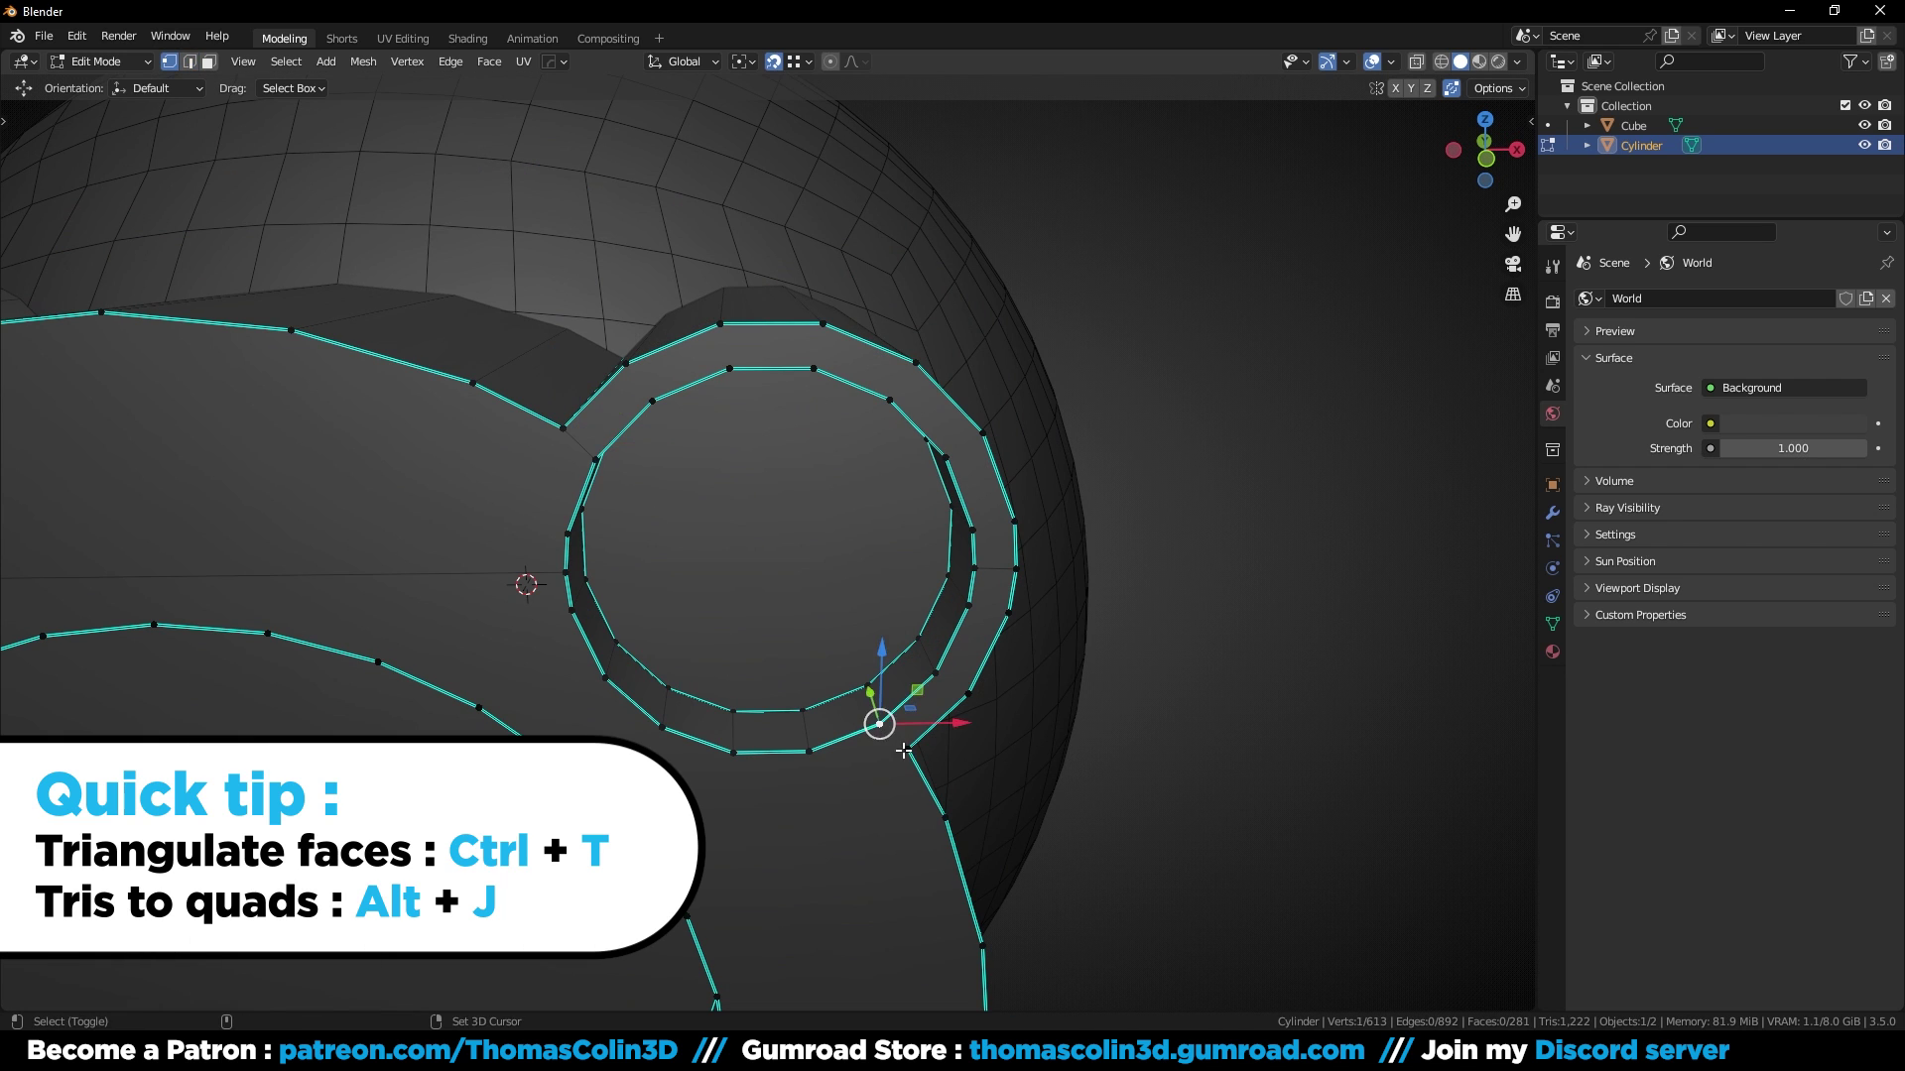
shift+click(903, 751)
key(j)
Step: Triangulate the corner tube's front rim faces, convert them to quads and return to Object Mode
click(1004, 561)
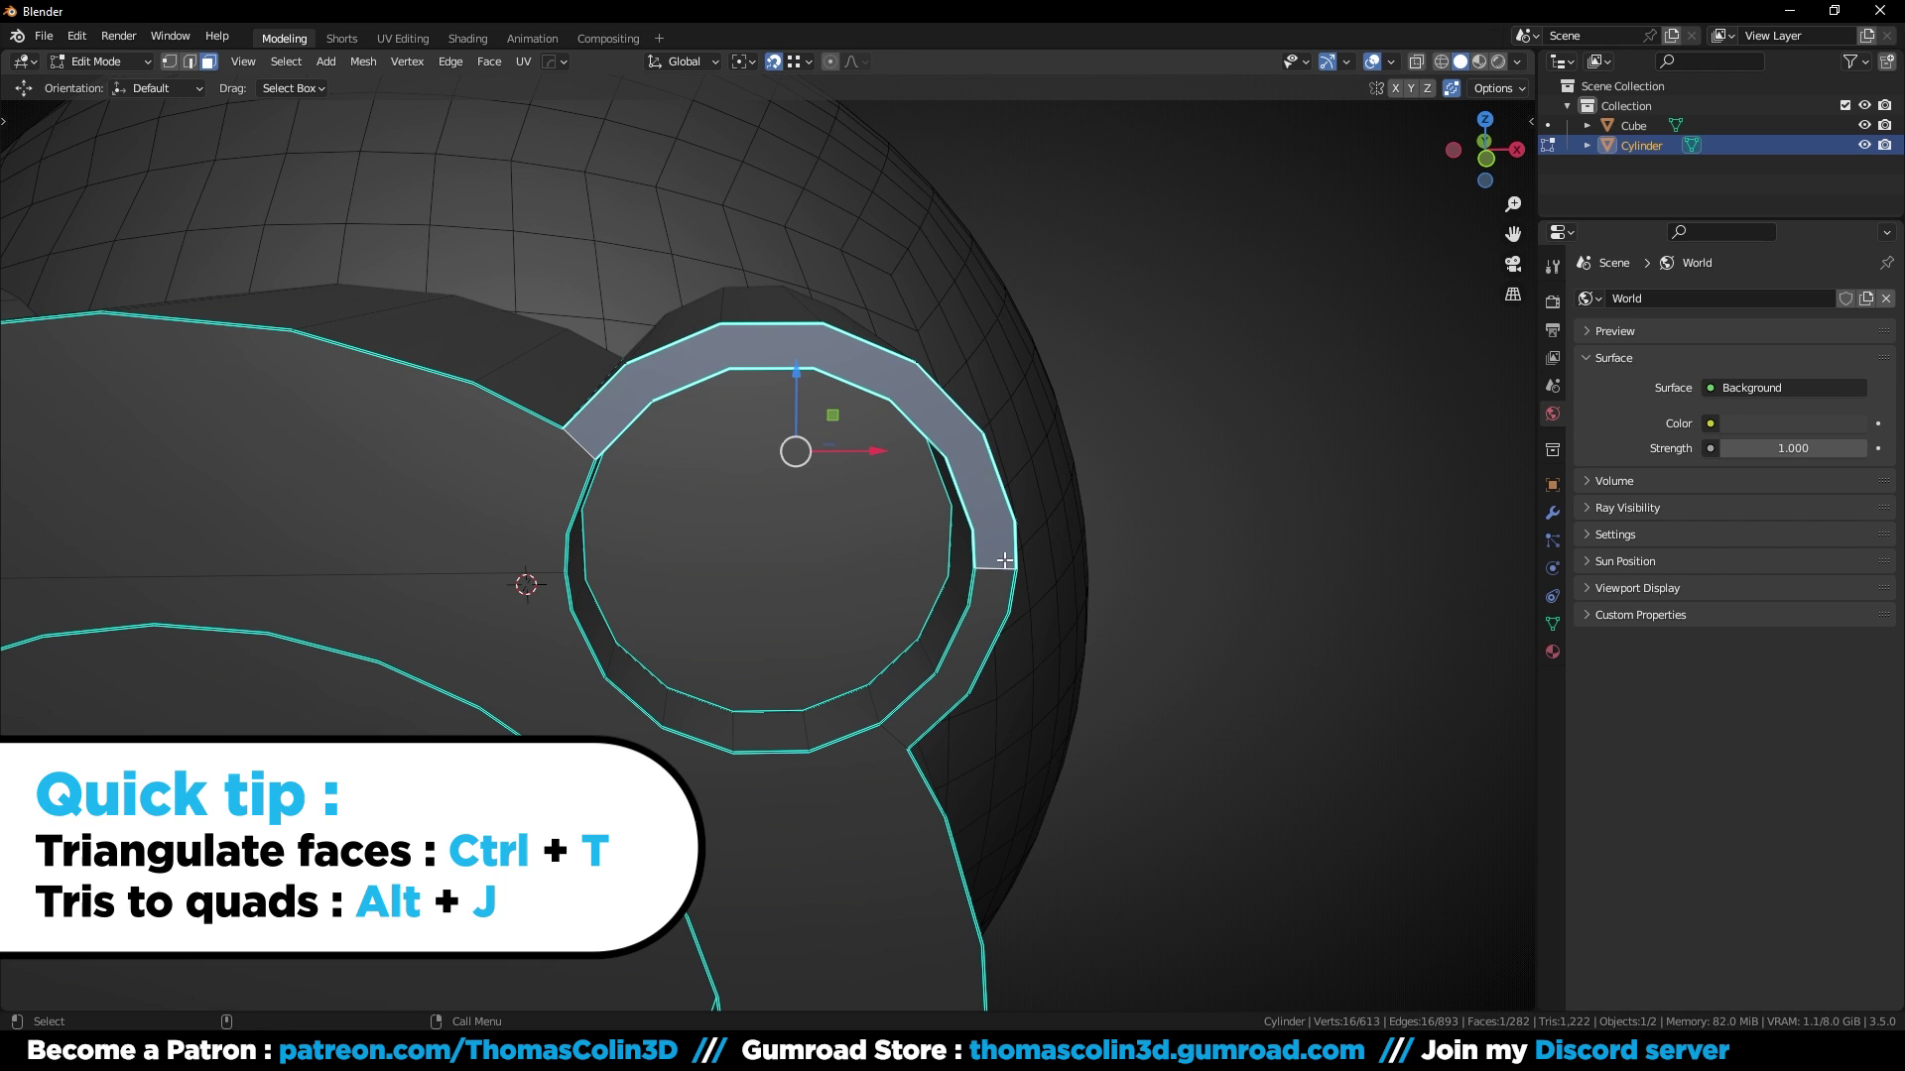
shift+click(985, 623)
key(ctrl+t)
key(alt+j)
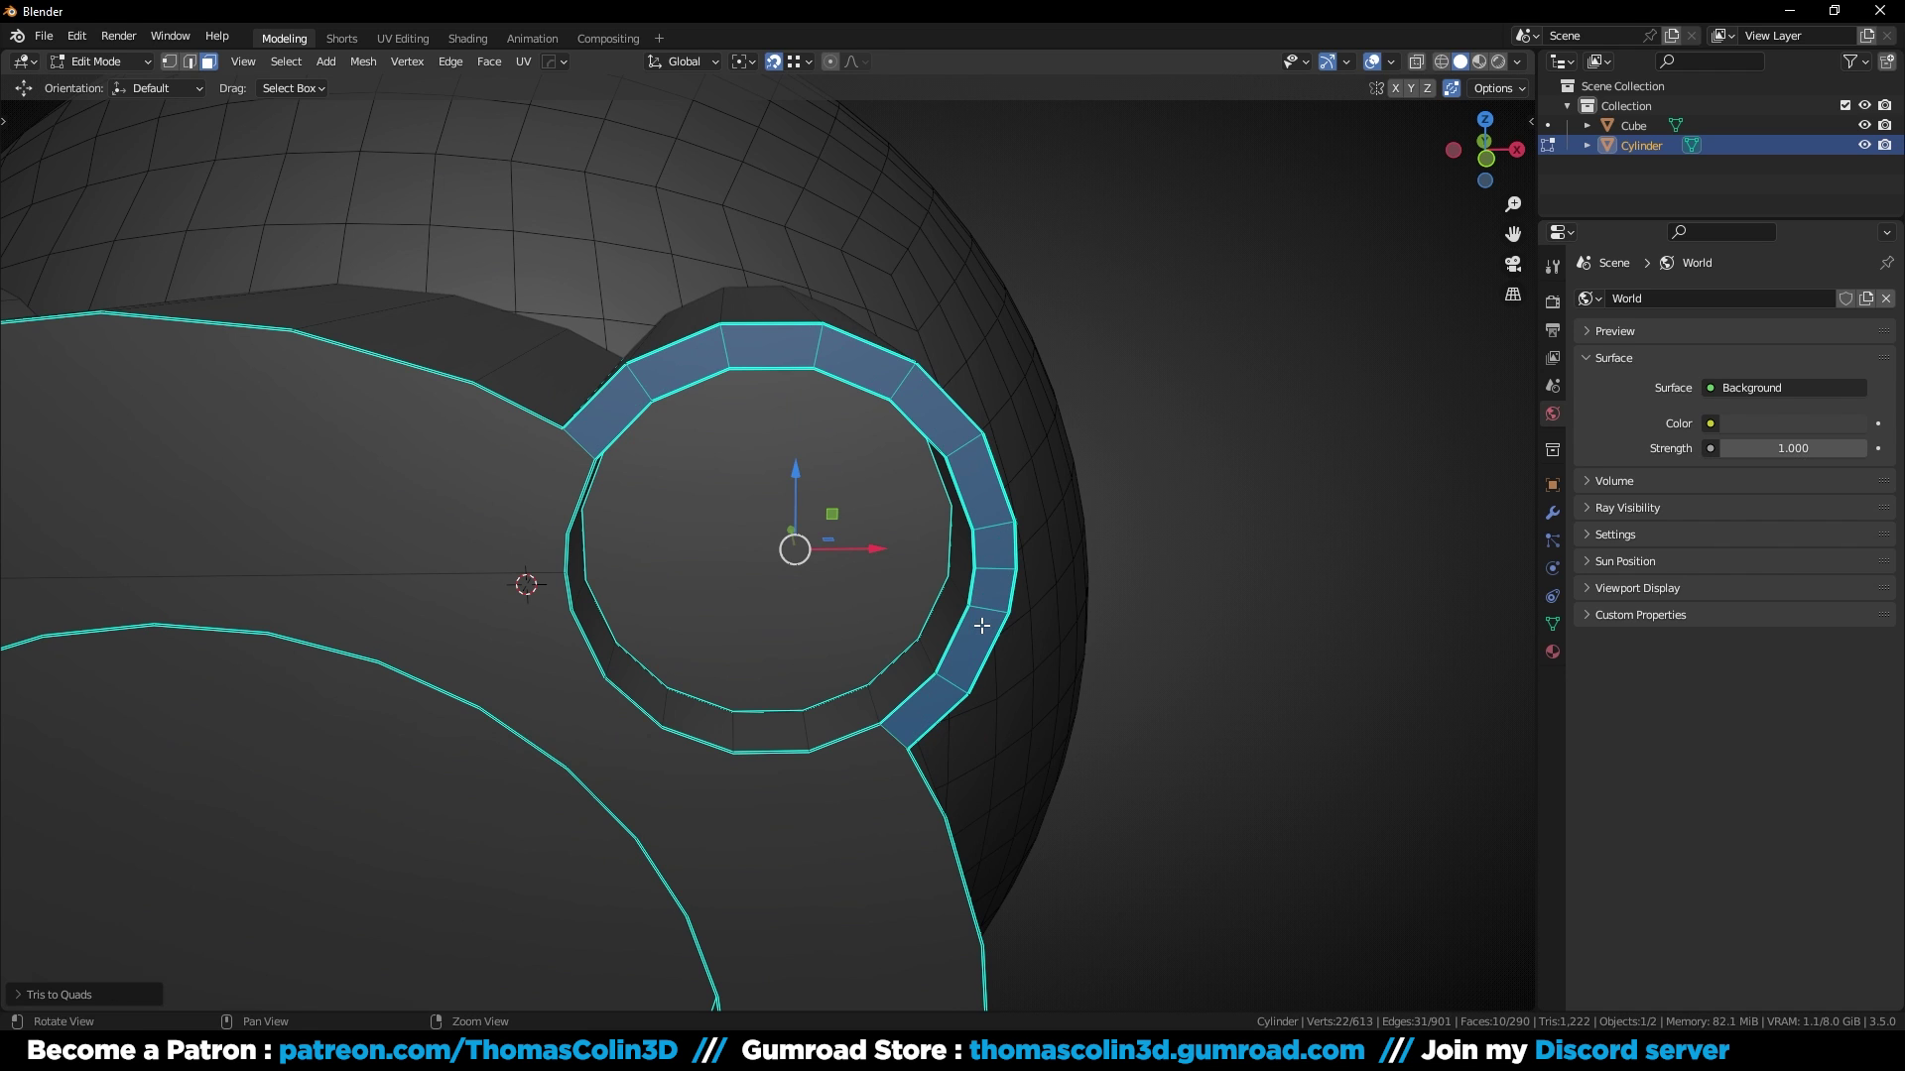
key(2)
key(Tab)
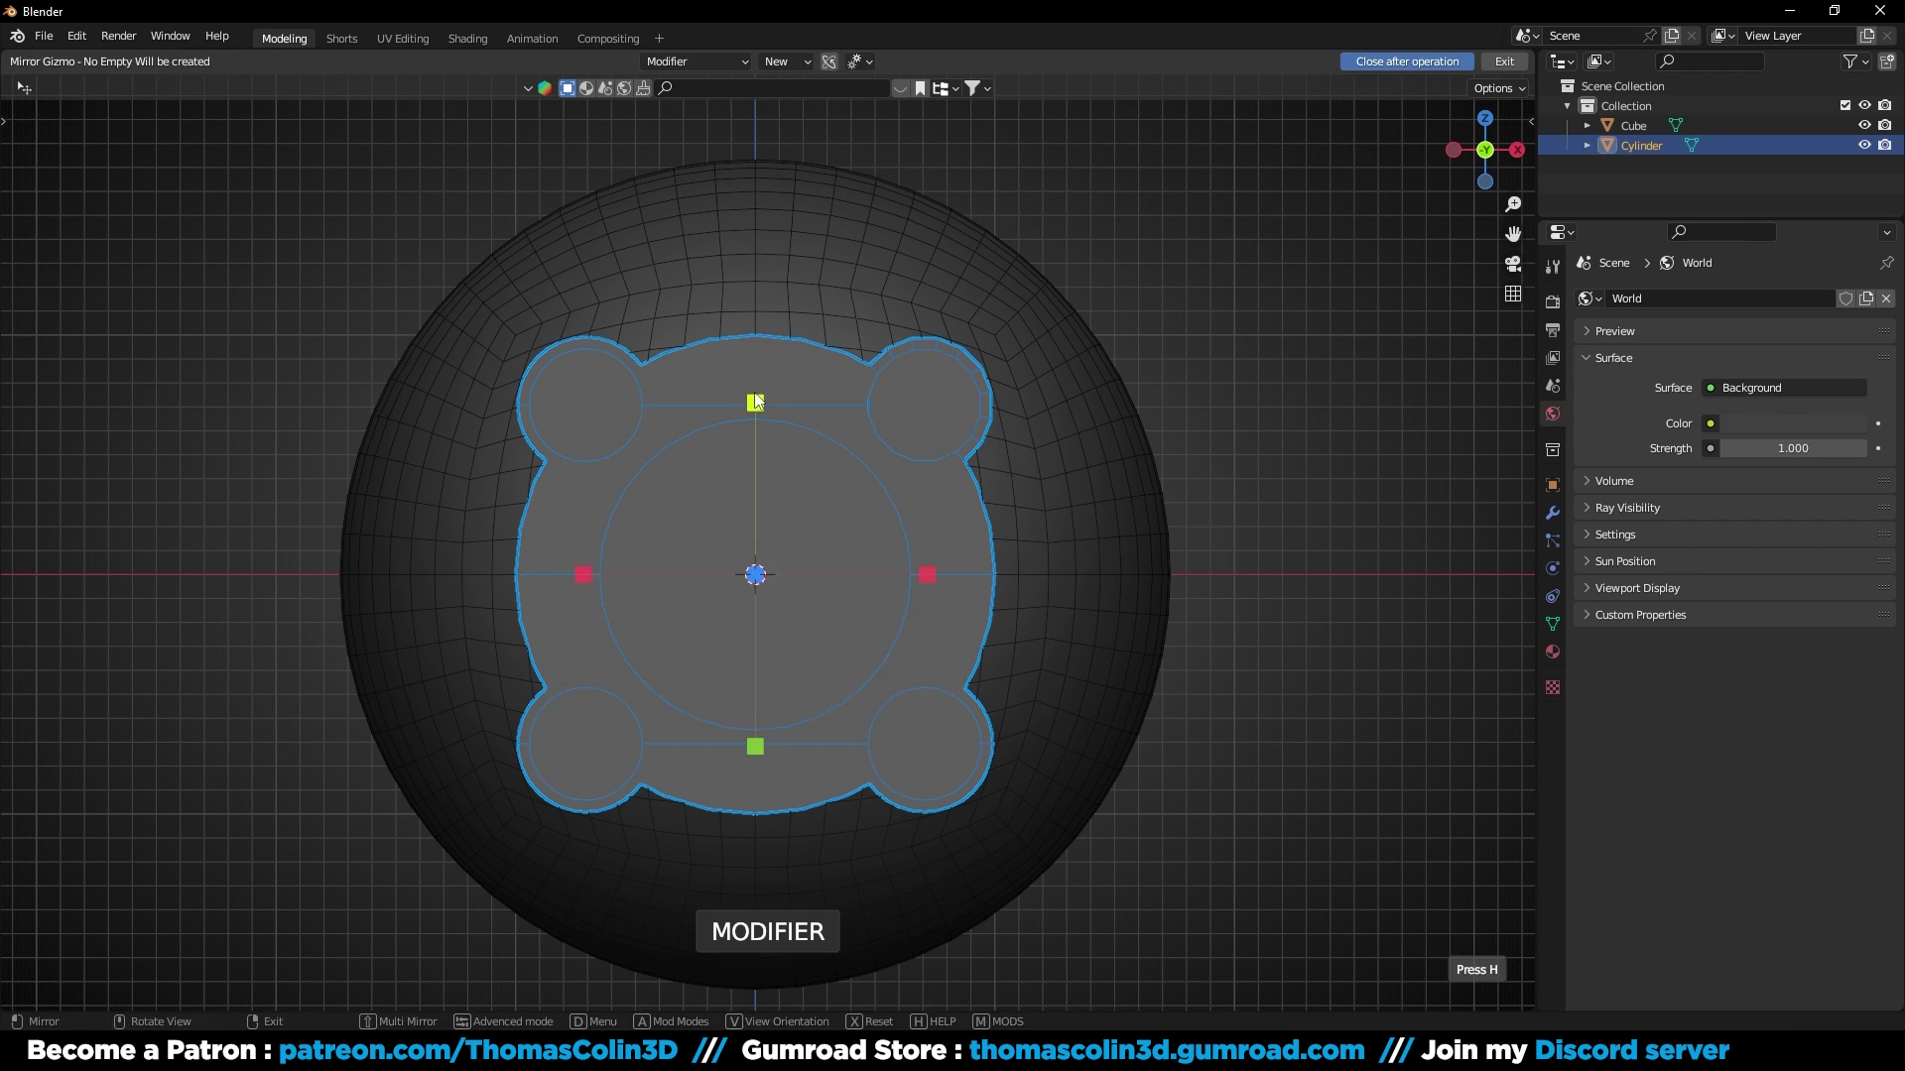
Step: Mirror the cleaned upper-right corner to the other three quadrants with bisecting on X and Y, and apply the mirror modifier
click(755, 401)
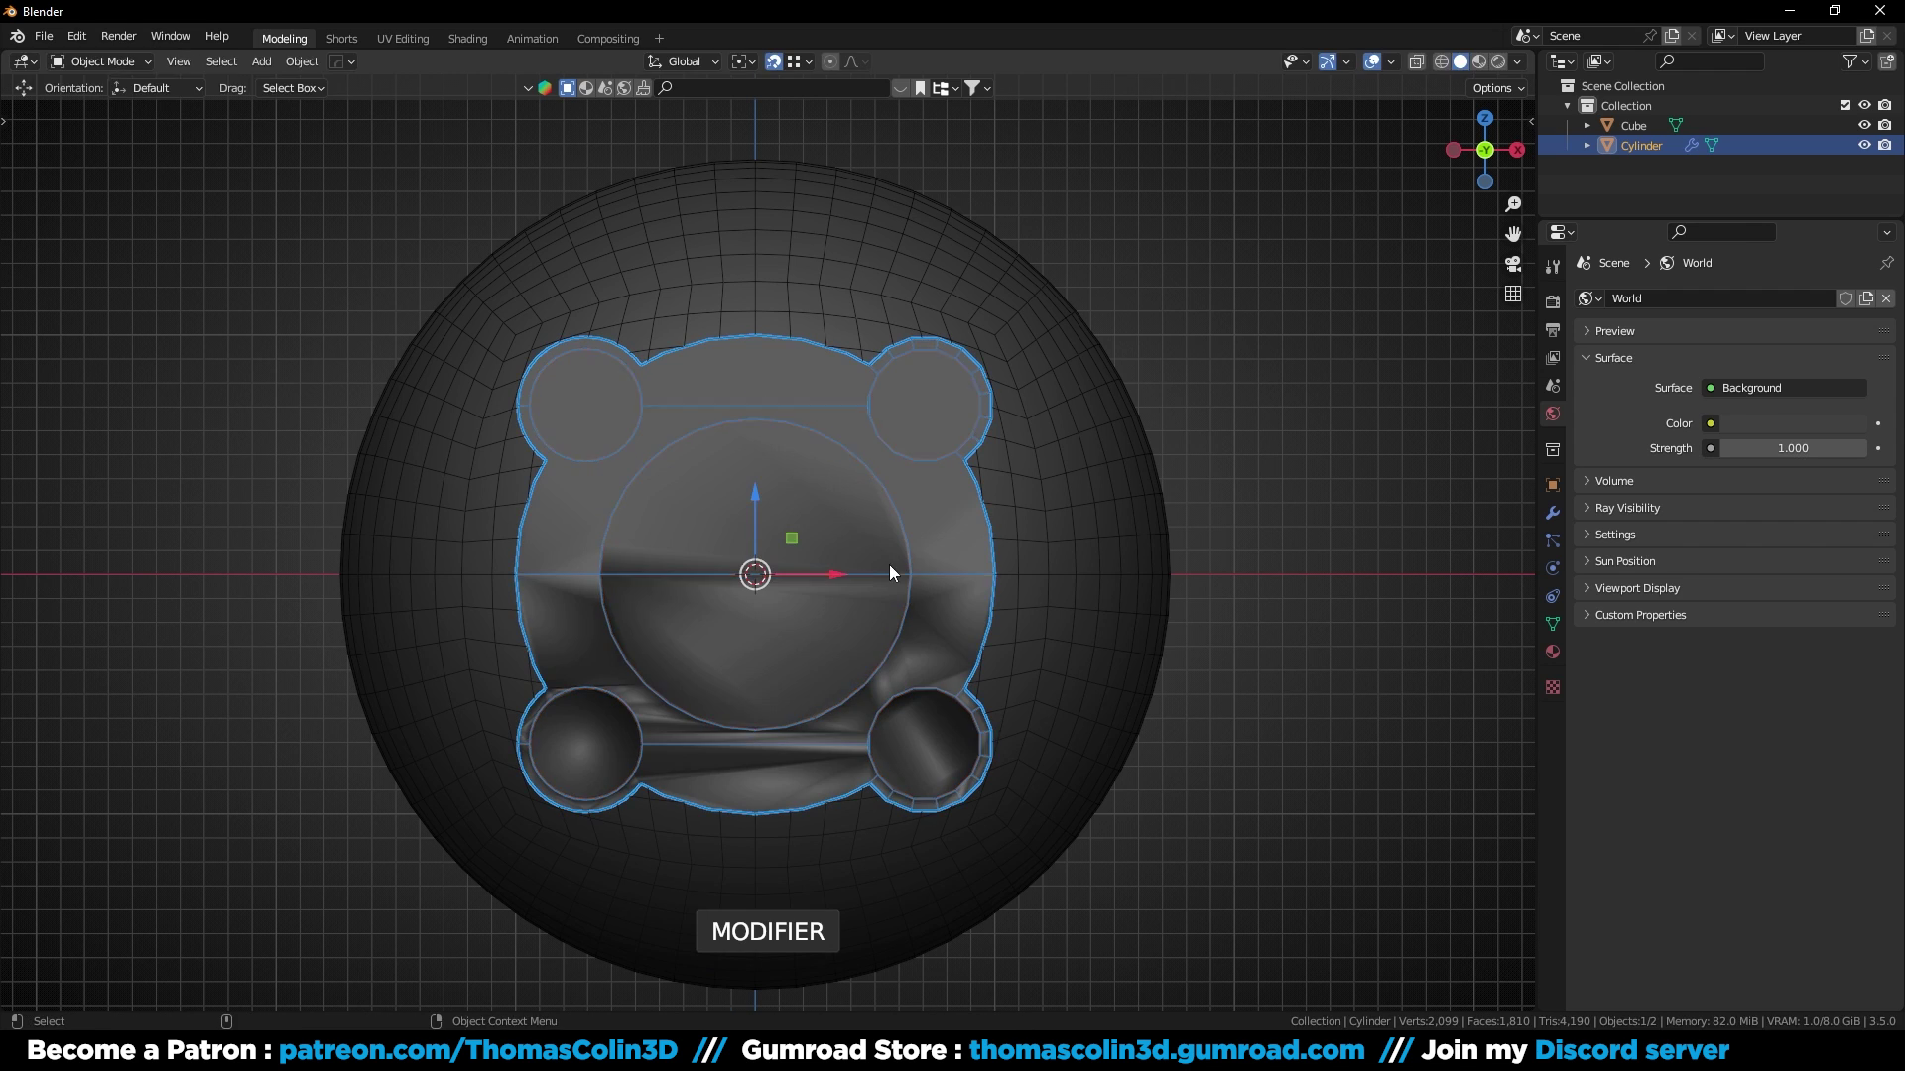
key(alt+x)
click(925, 574)
click(1553, 513)
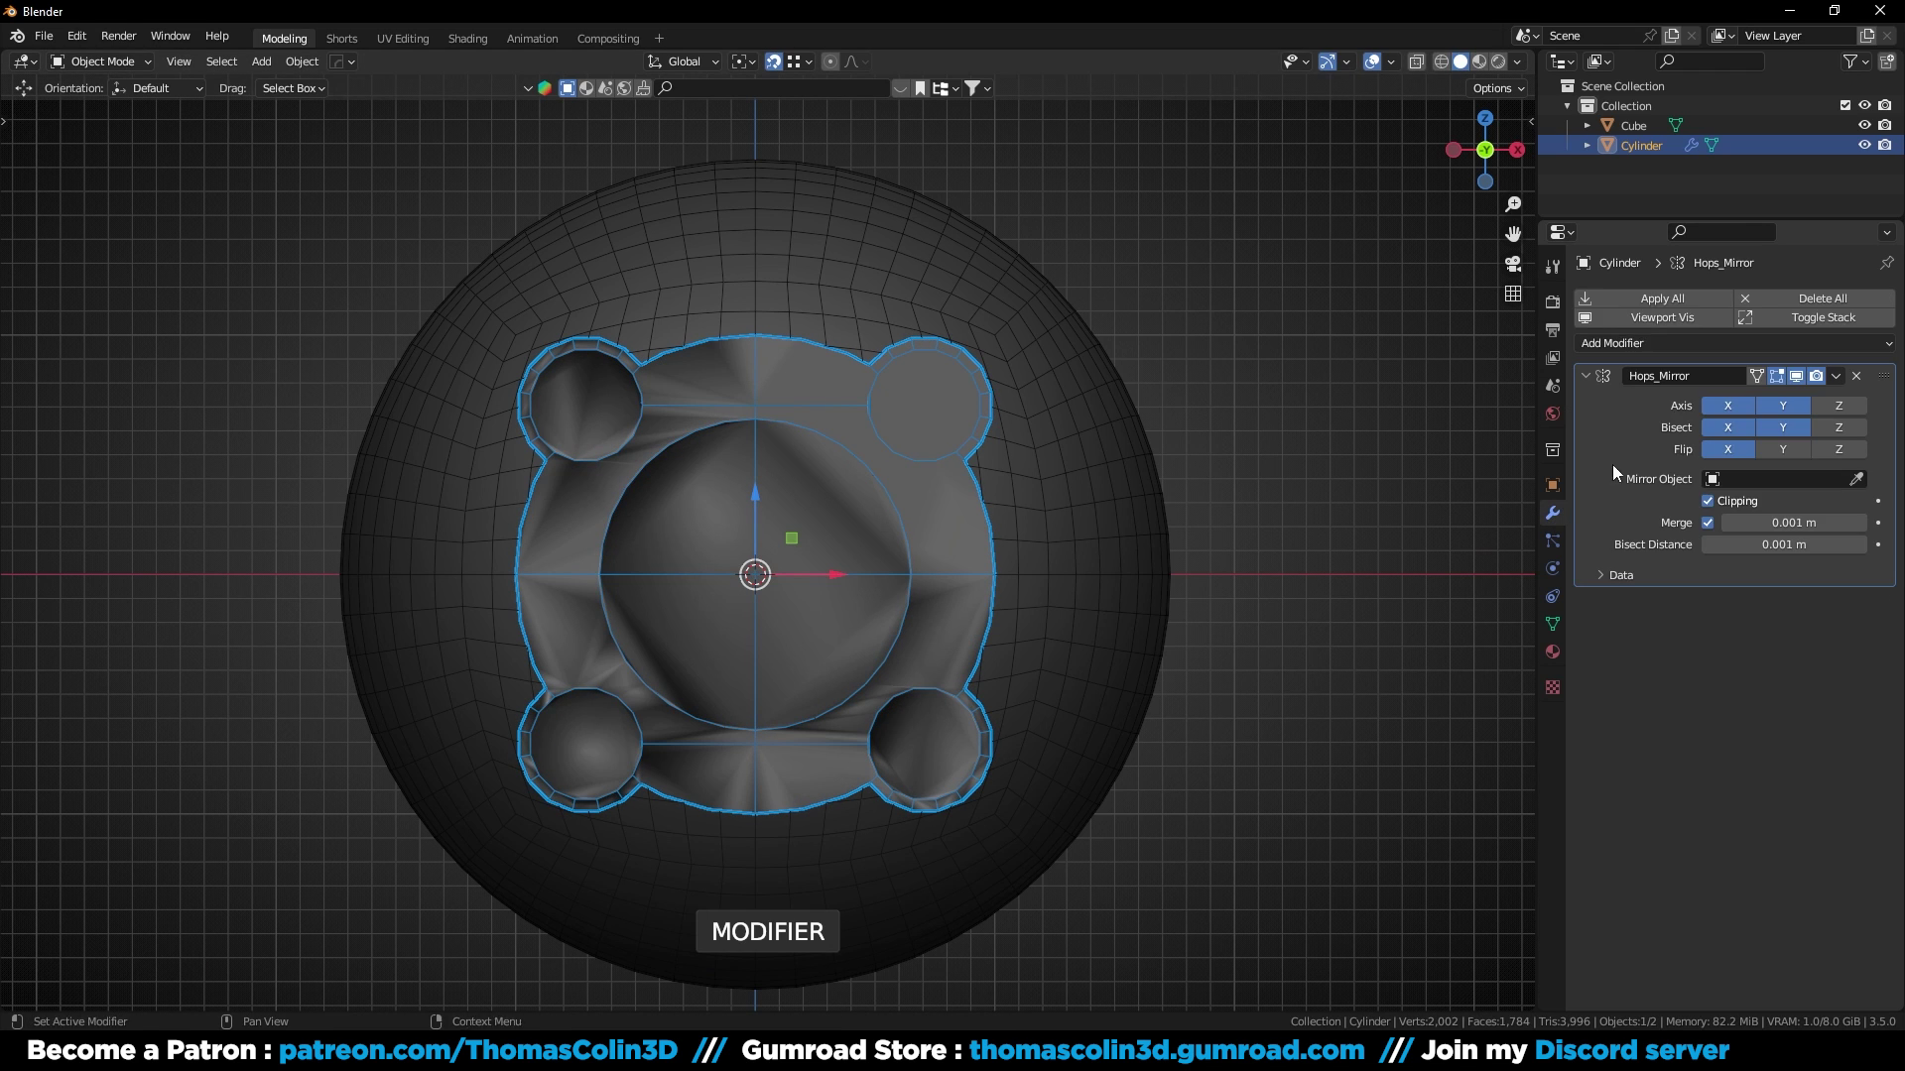
key(ctrl+a)
Step: Clear the custom split normals data from the Cylinder mesh and deselect the object
click(1552, 625)
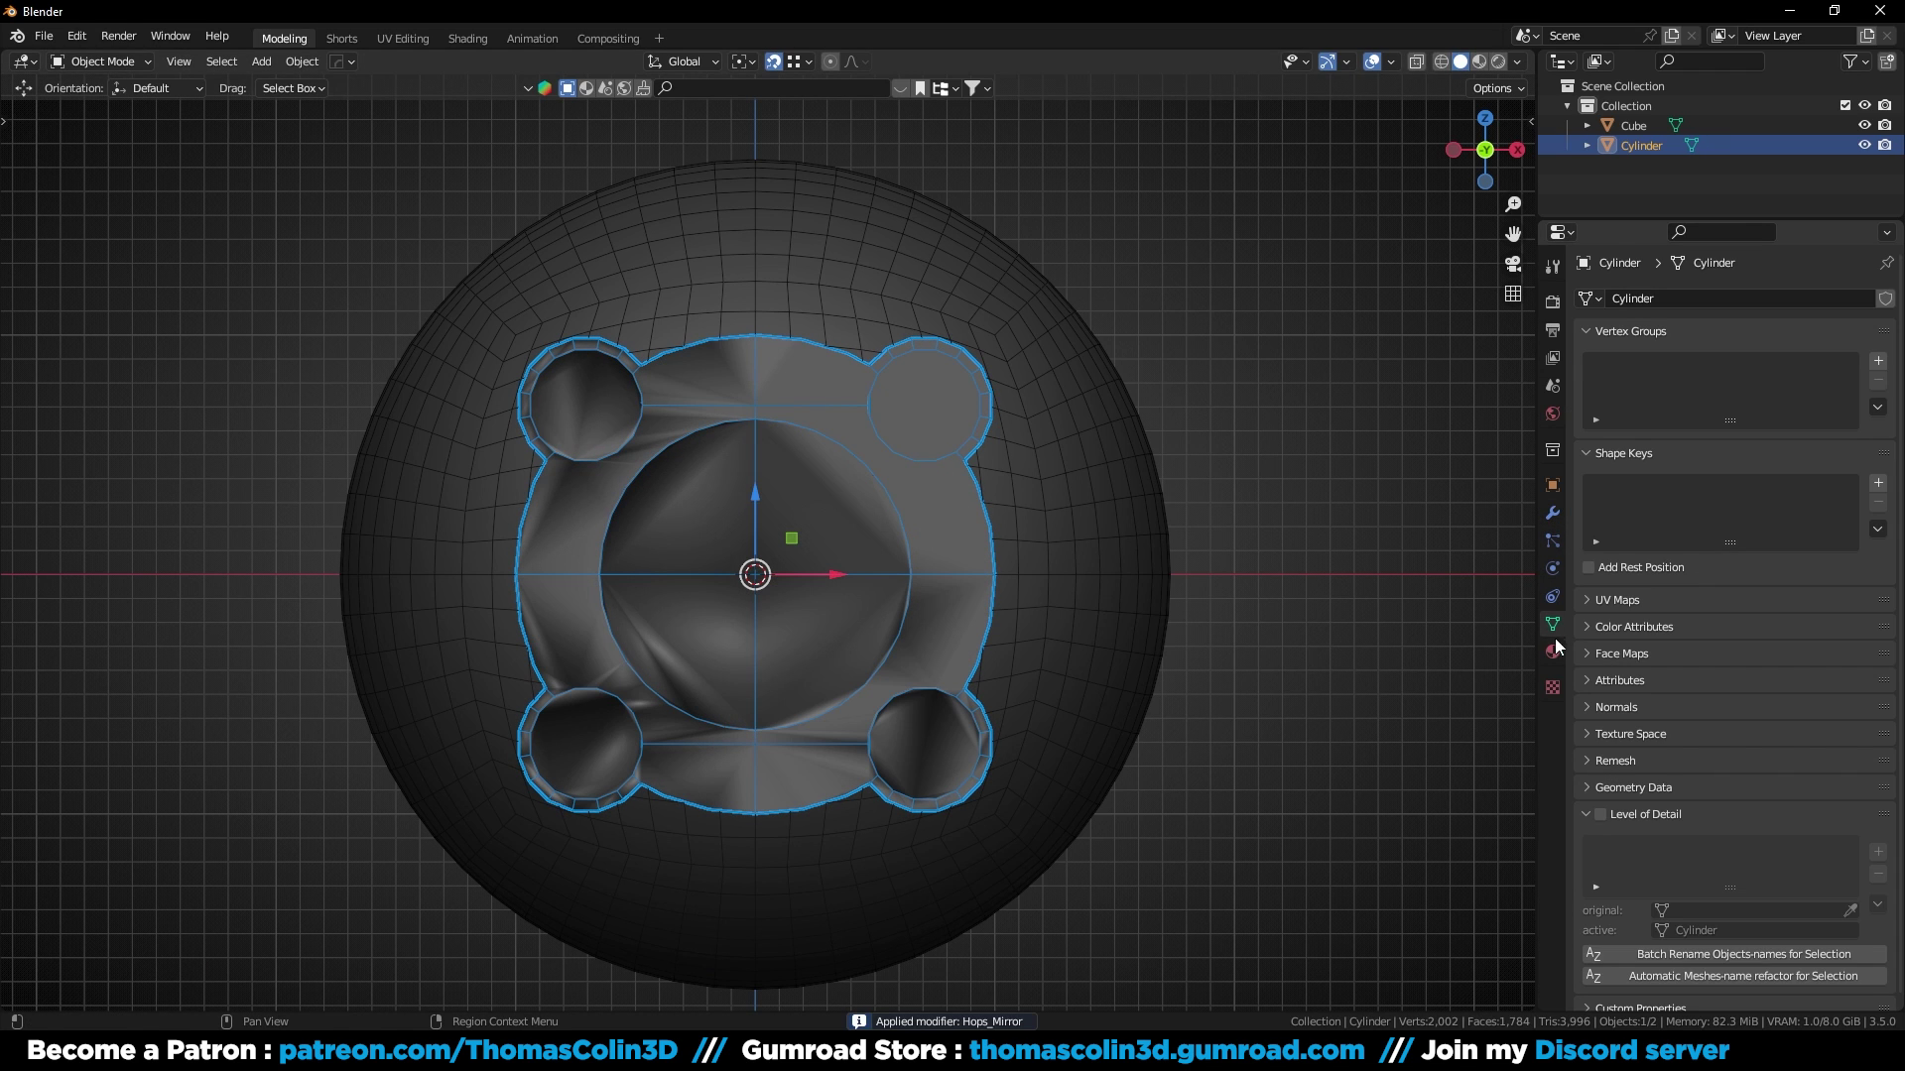
click(1613, 787)
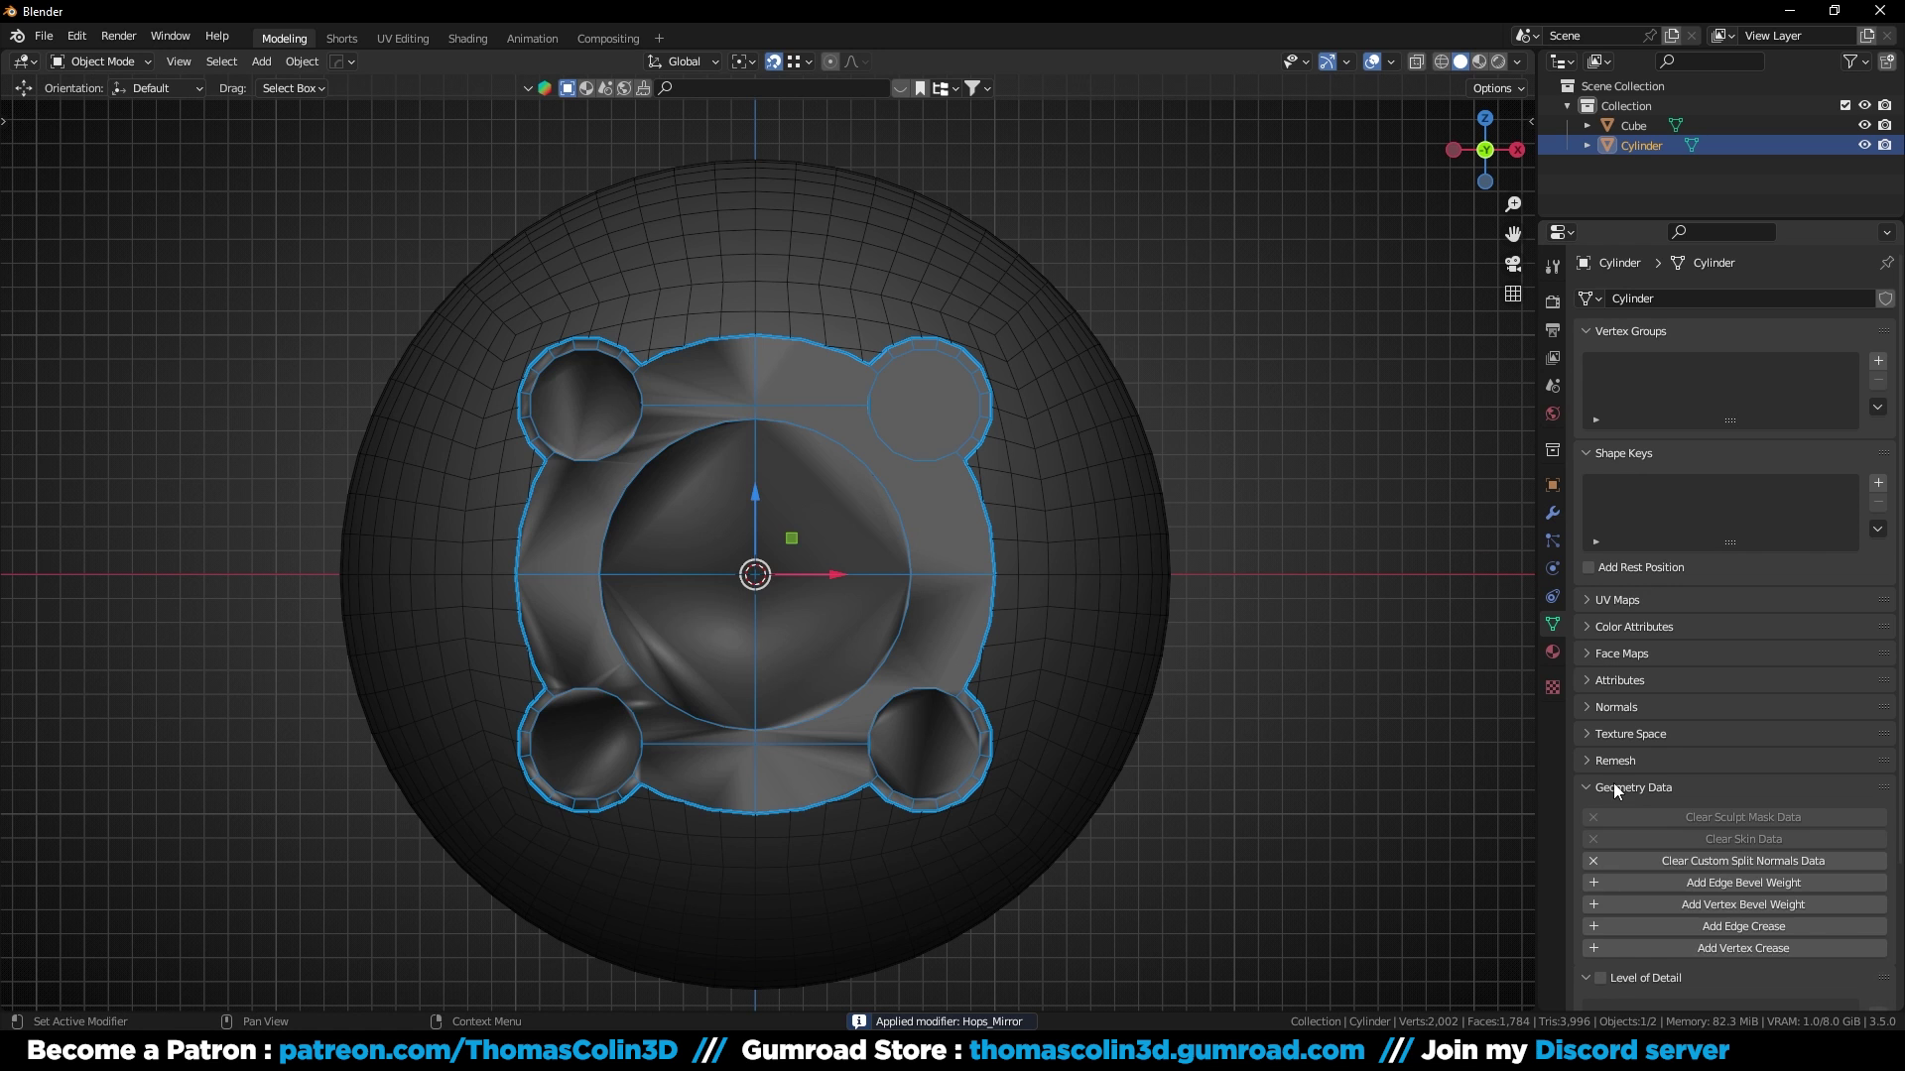
click(1688, 861)
click(1349, 427)
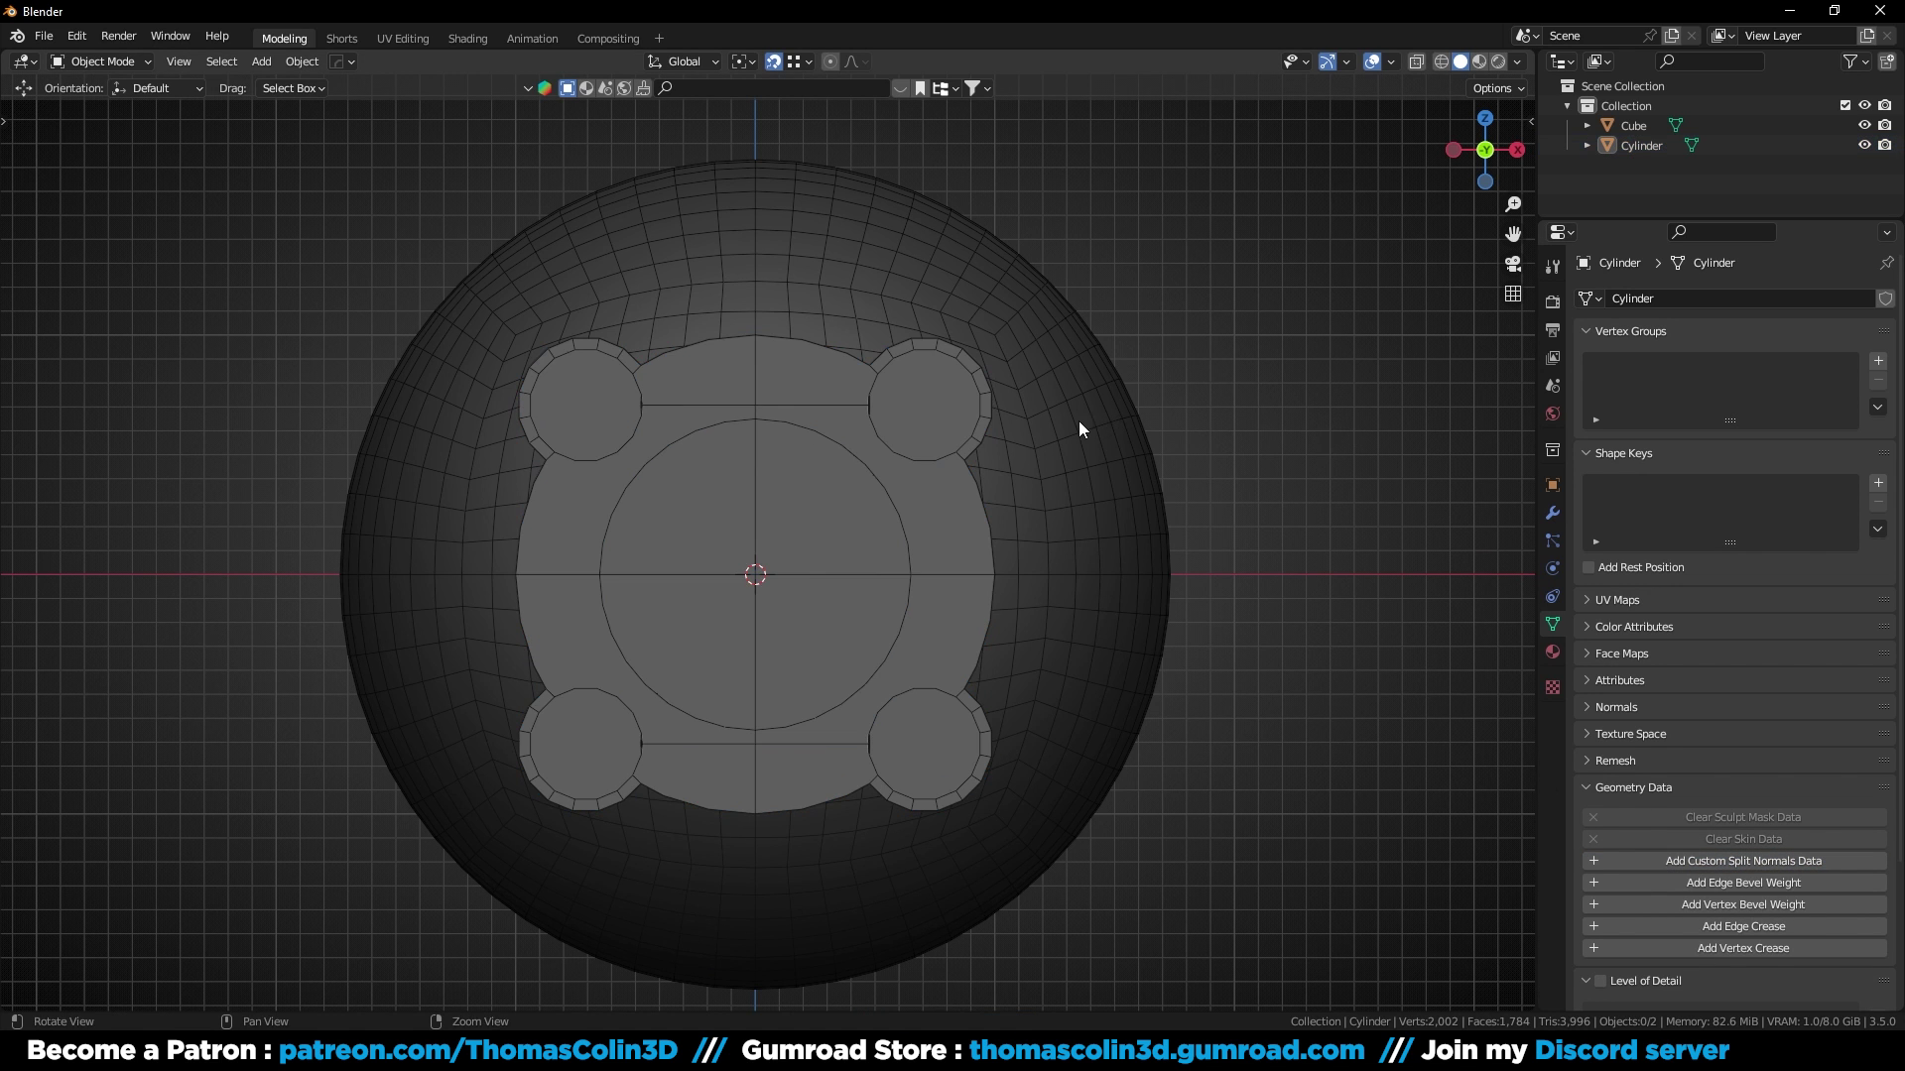
Step: Turn off snapping and duplicate the sphere in place
middle_drag(1079, 425, 927, 397)
alt+drag(926, 397, 883, 402)
alt+middle_drag(883, 402, 799, 521)
alt+right_drag(799, 521, 766, 543)
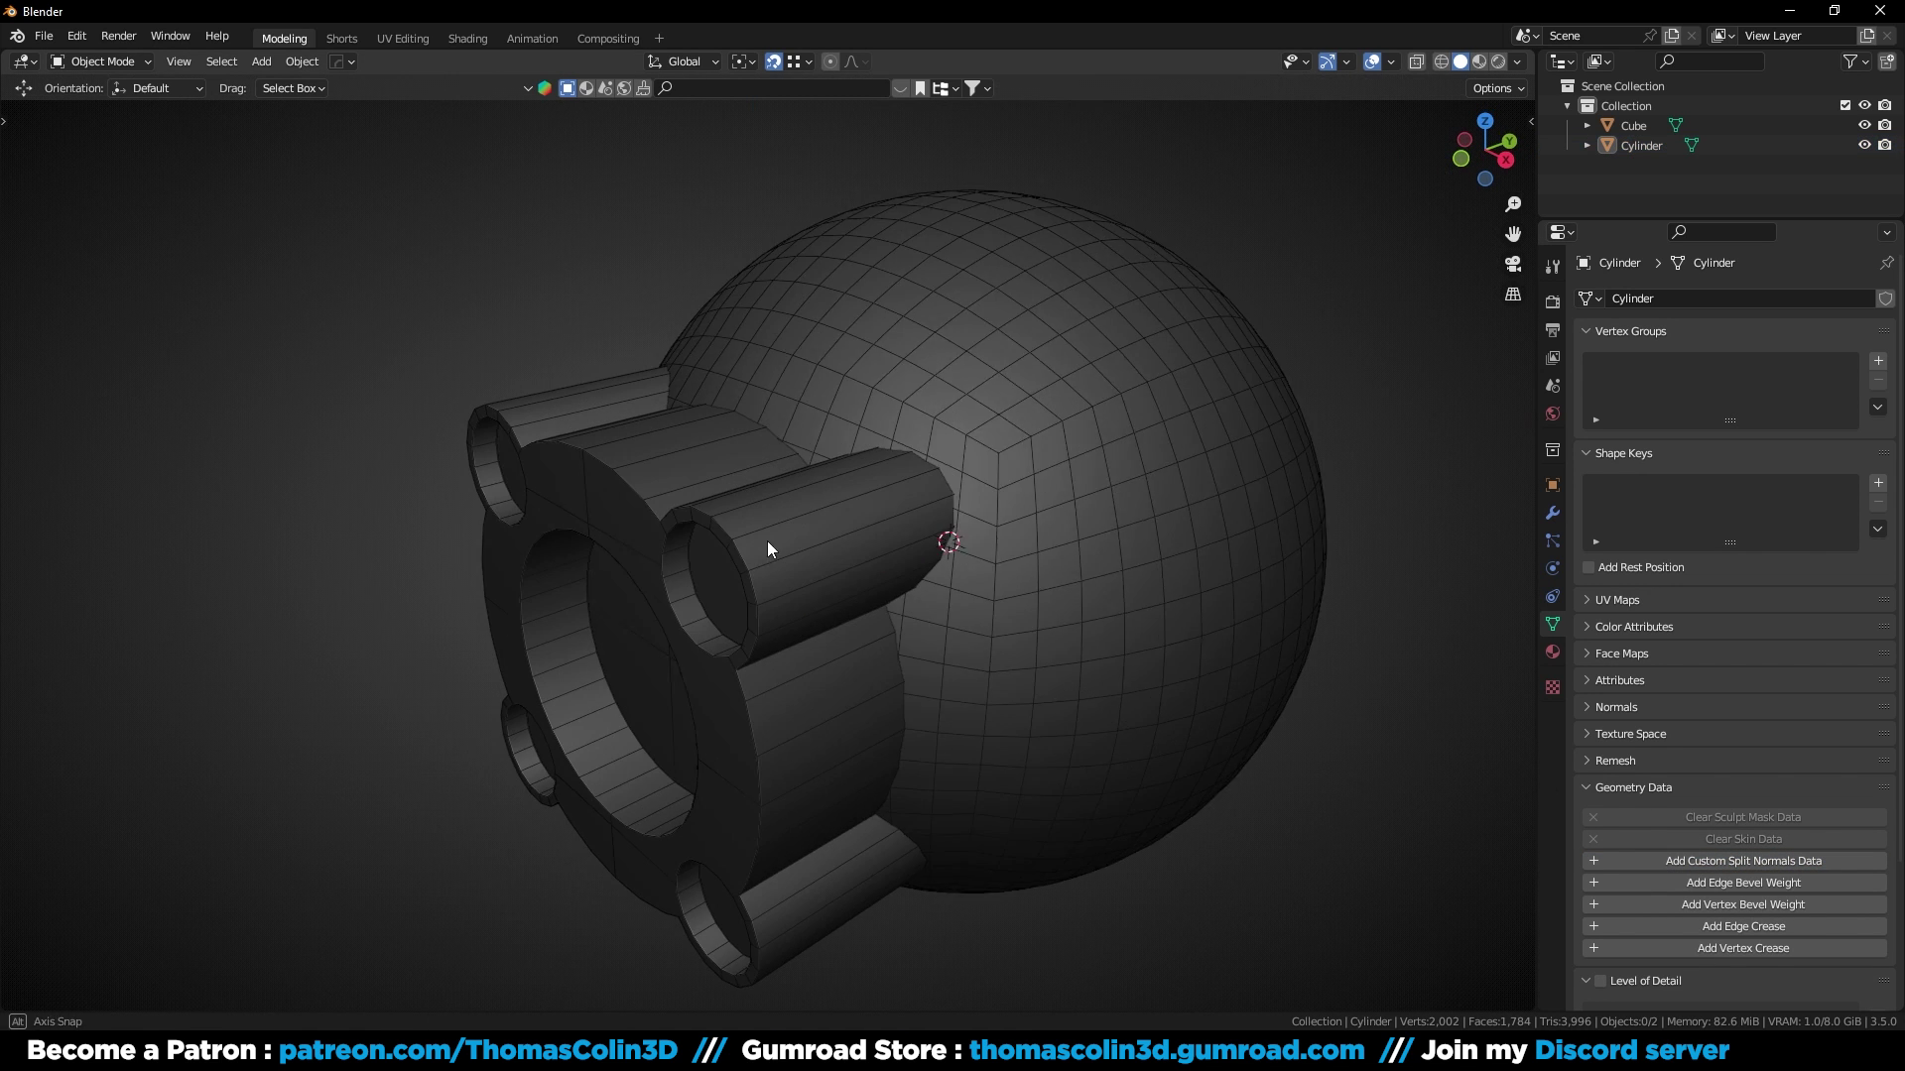
click(1074, 299)
key(shift+Tab)
key(shift+d)
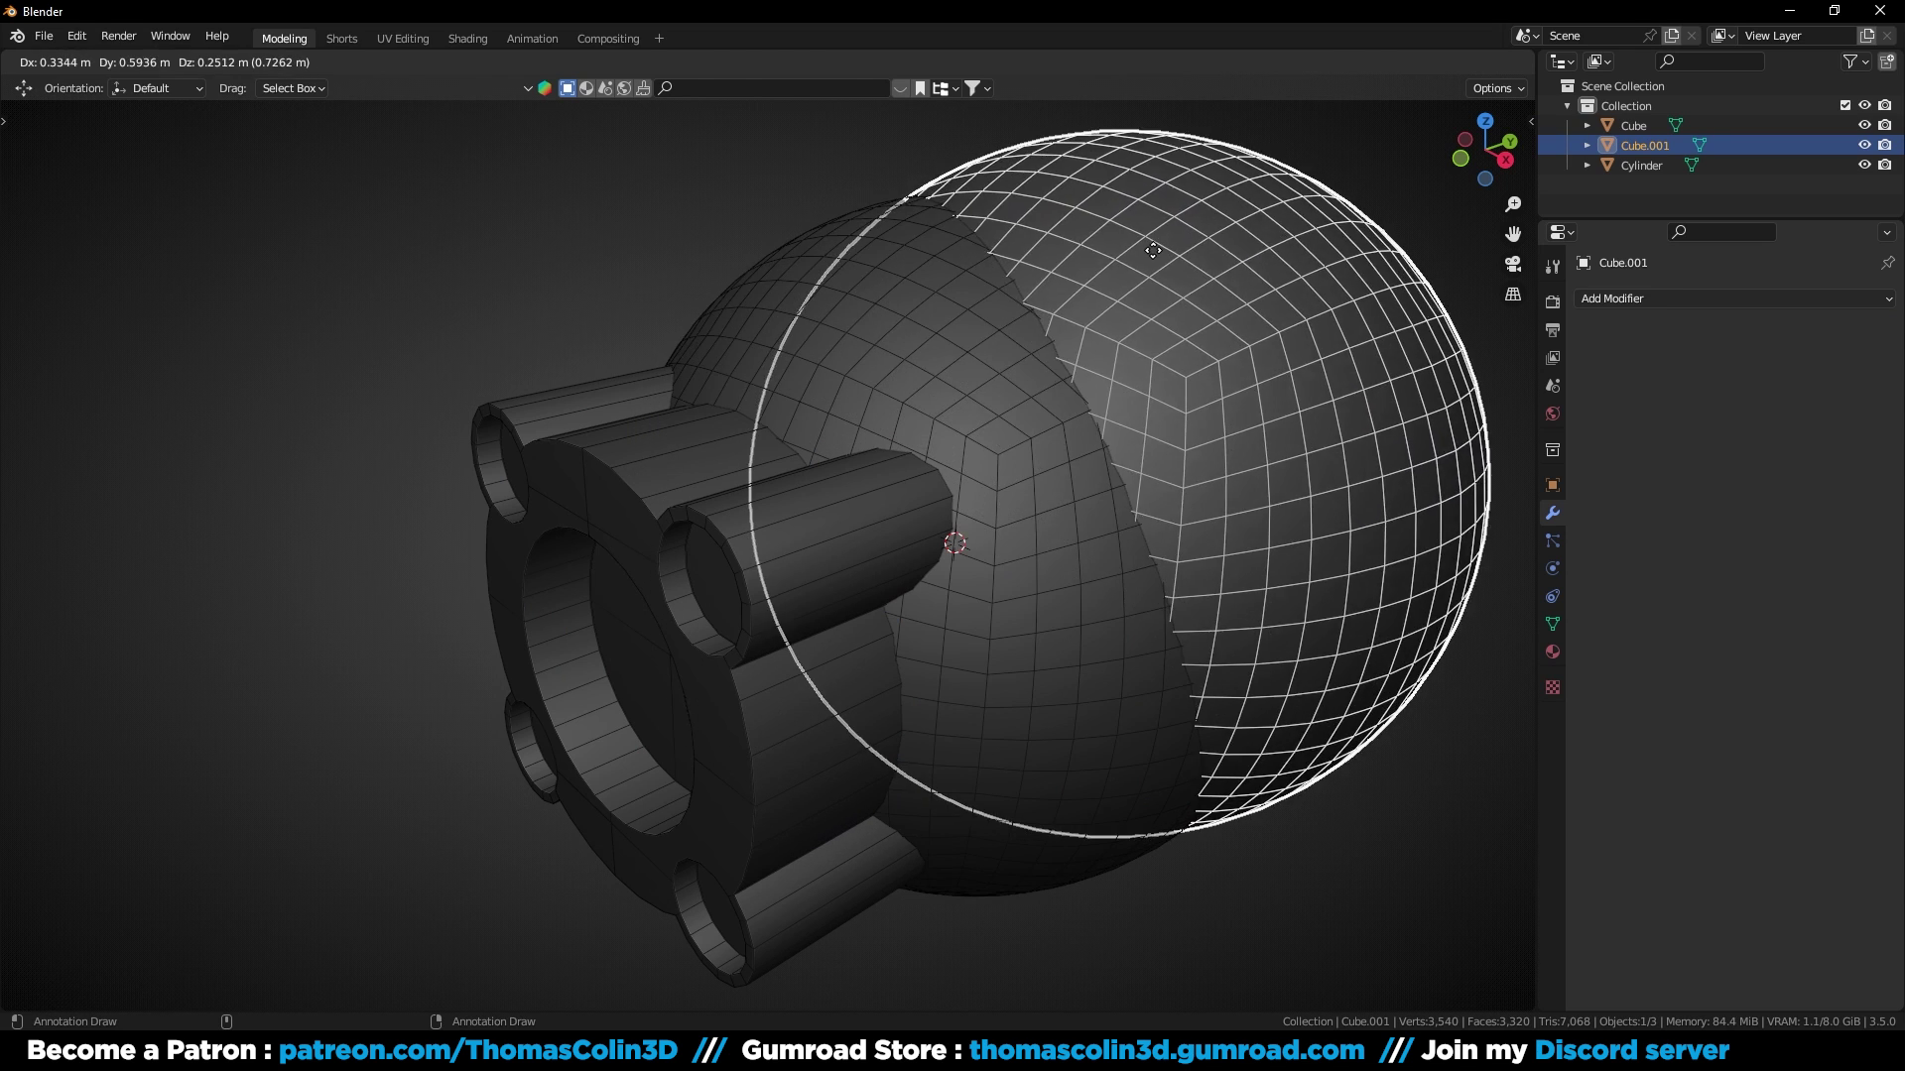
right_click(1158, 261)
Step: Rename the duplicated sphere to Shrinkwrap and hide it in the viewport
double_click(1653, 147)
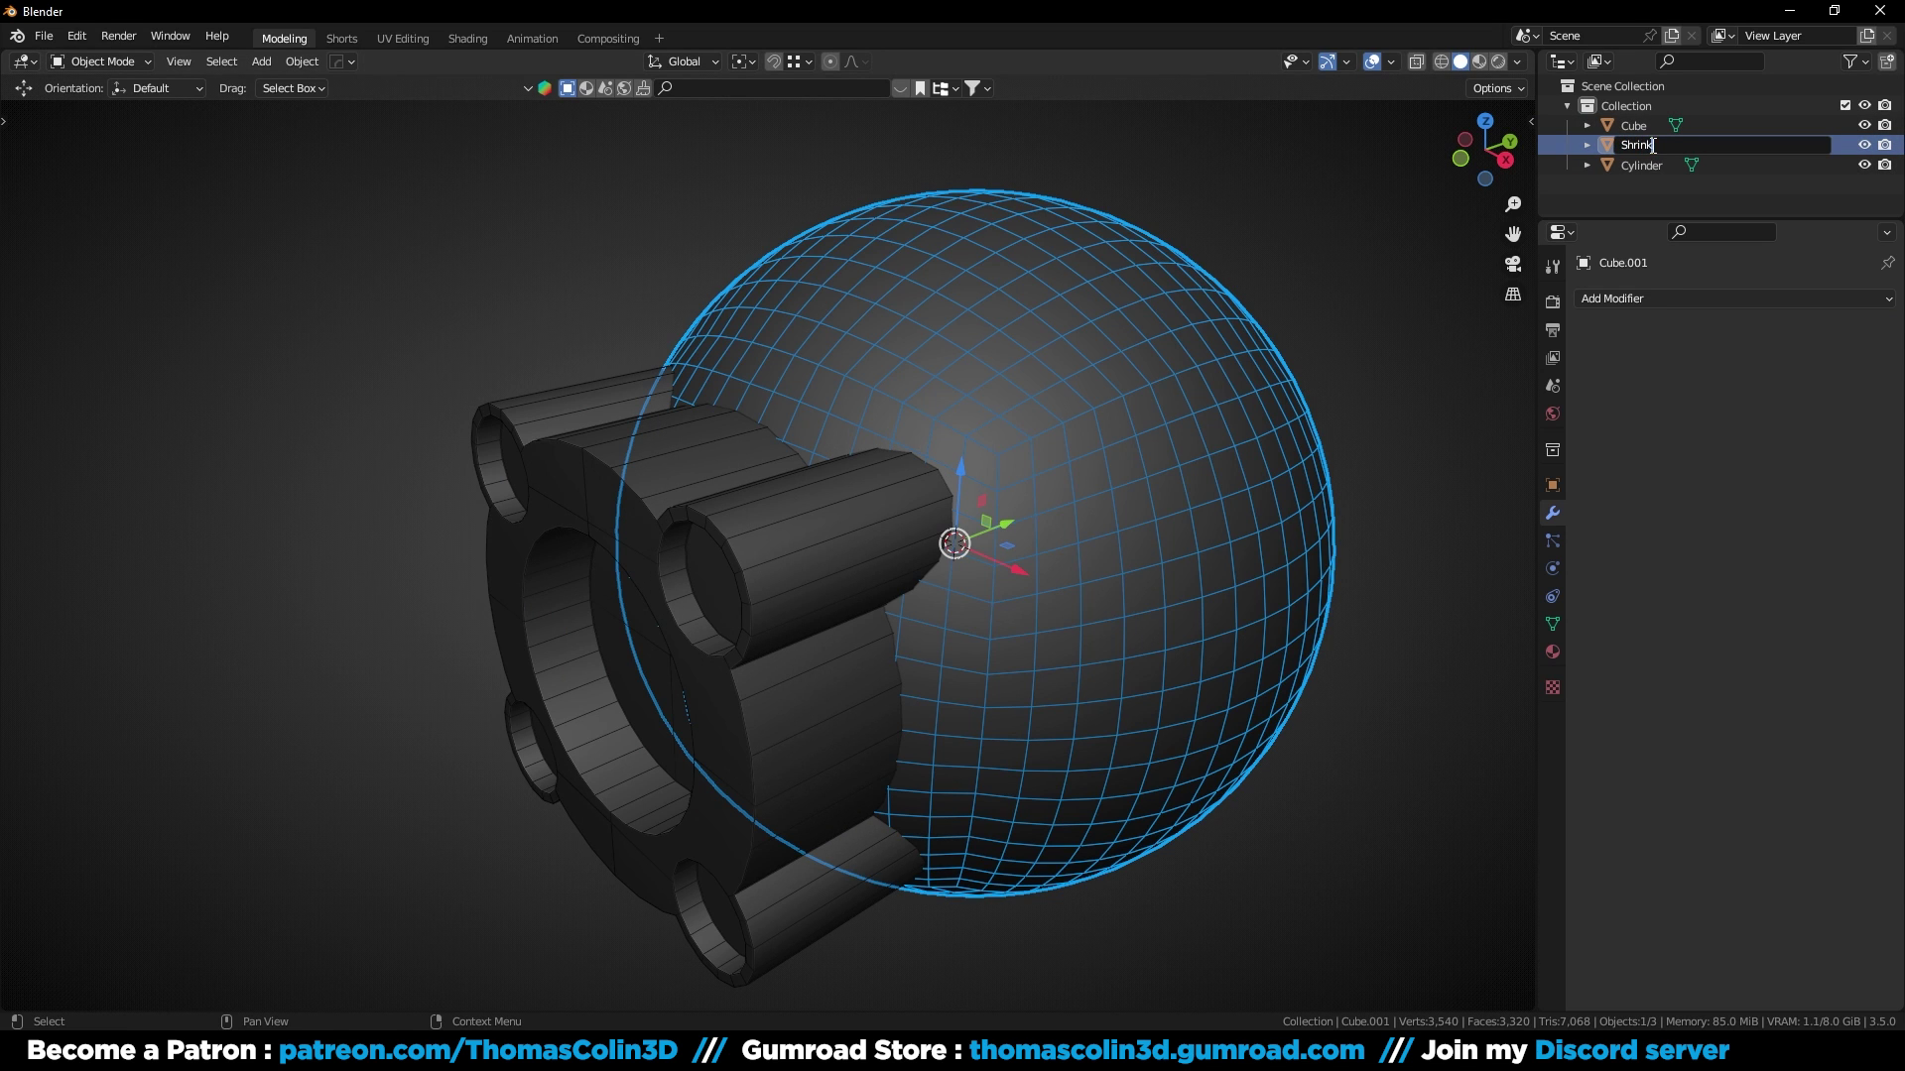
key(Return)
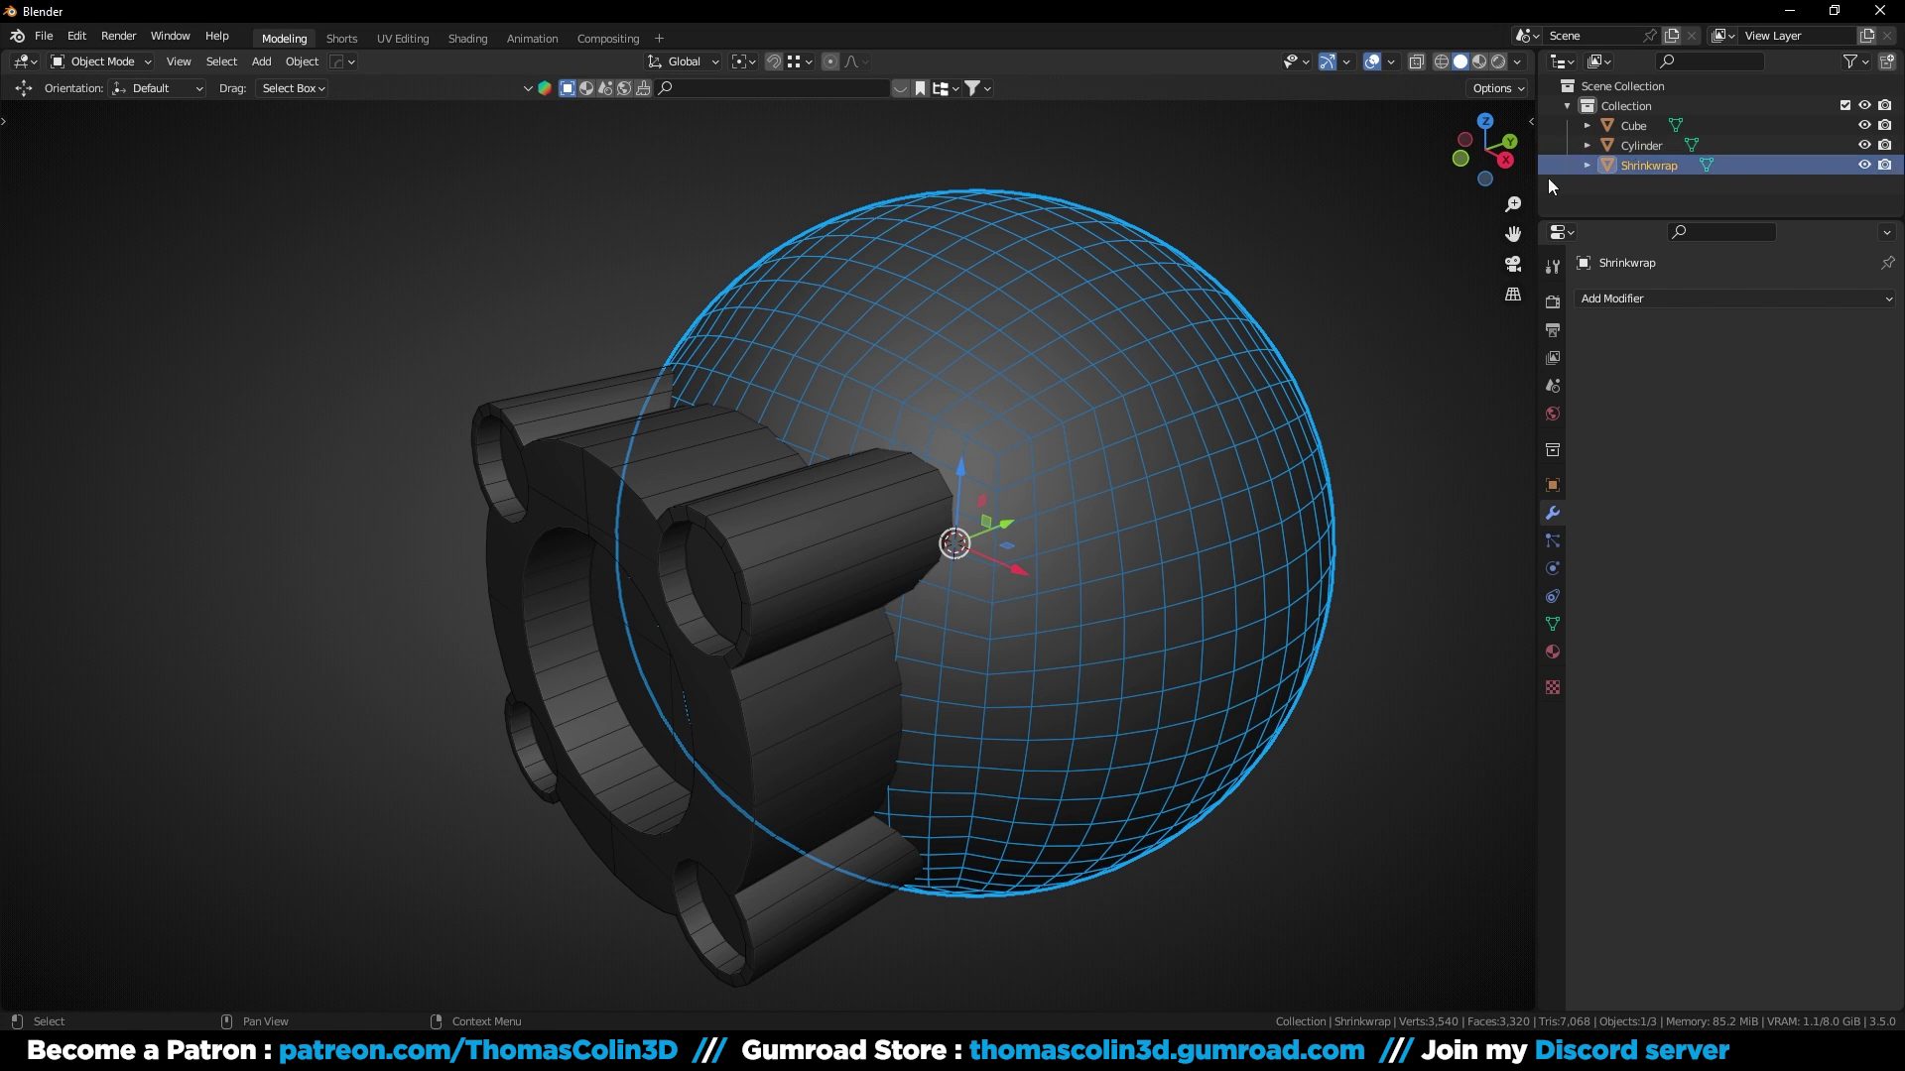
click(1864, 165)
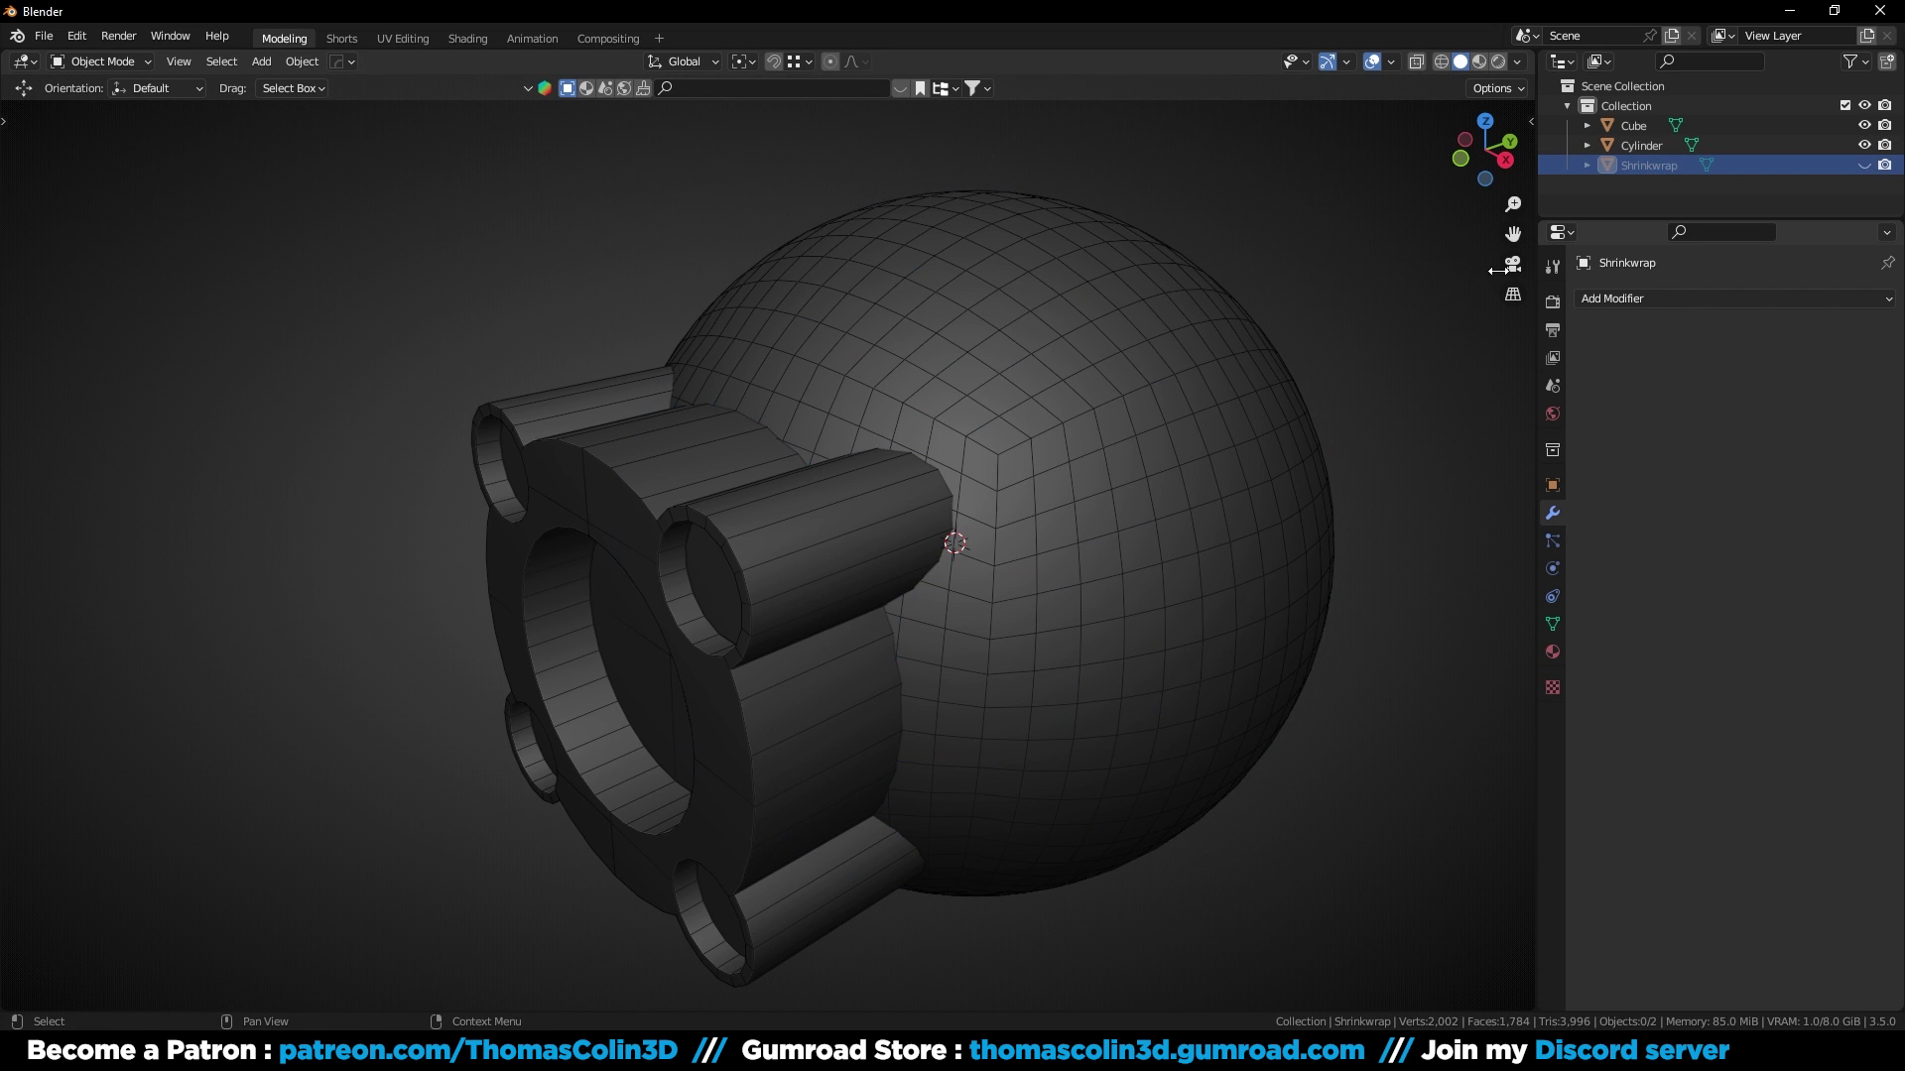
Step: Merge the Cylinder into the original sphere with an applied Boolean Union modifier and delete the leftover Cylinder object
click(1232, 307)
click(1629, 299)
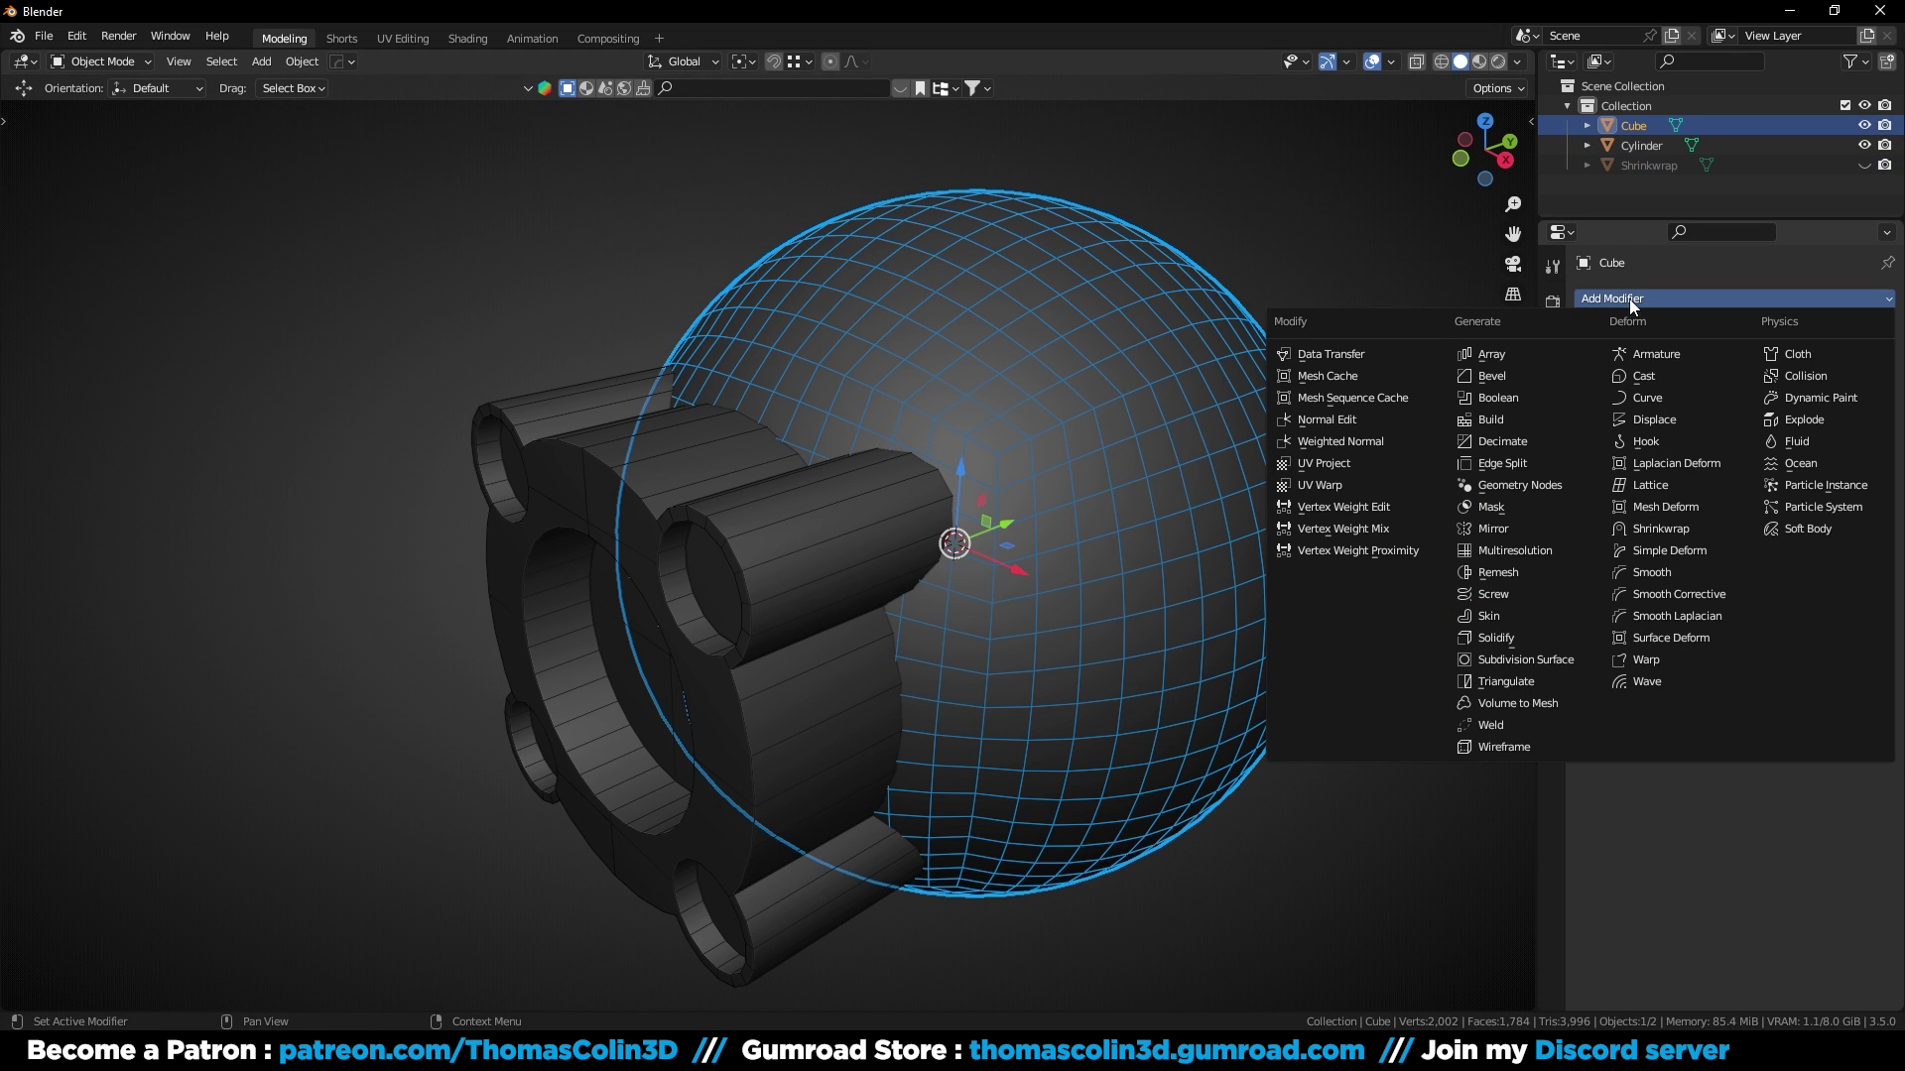
click(1515, 398)
click(1752, 405)
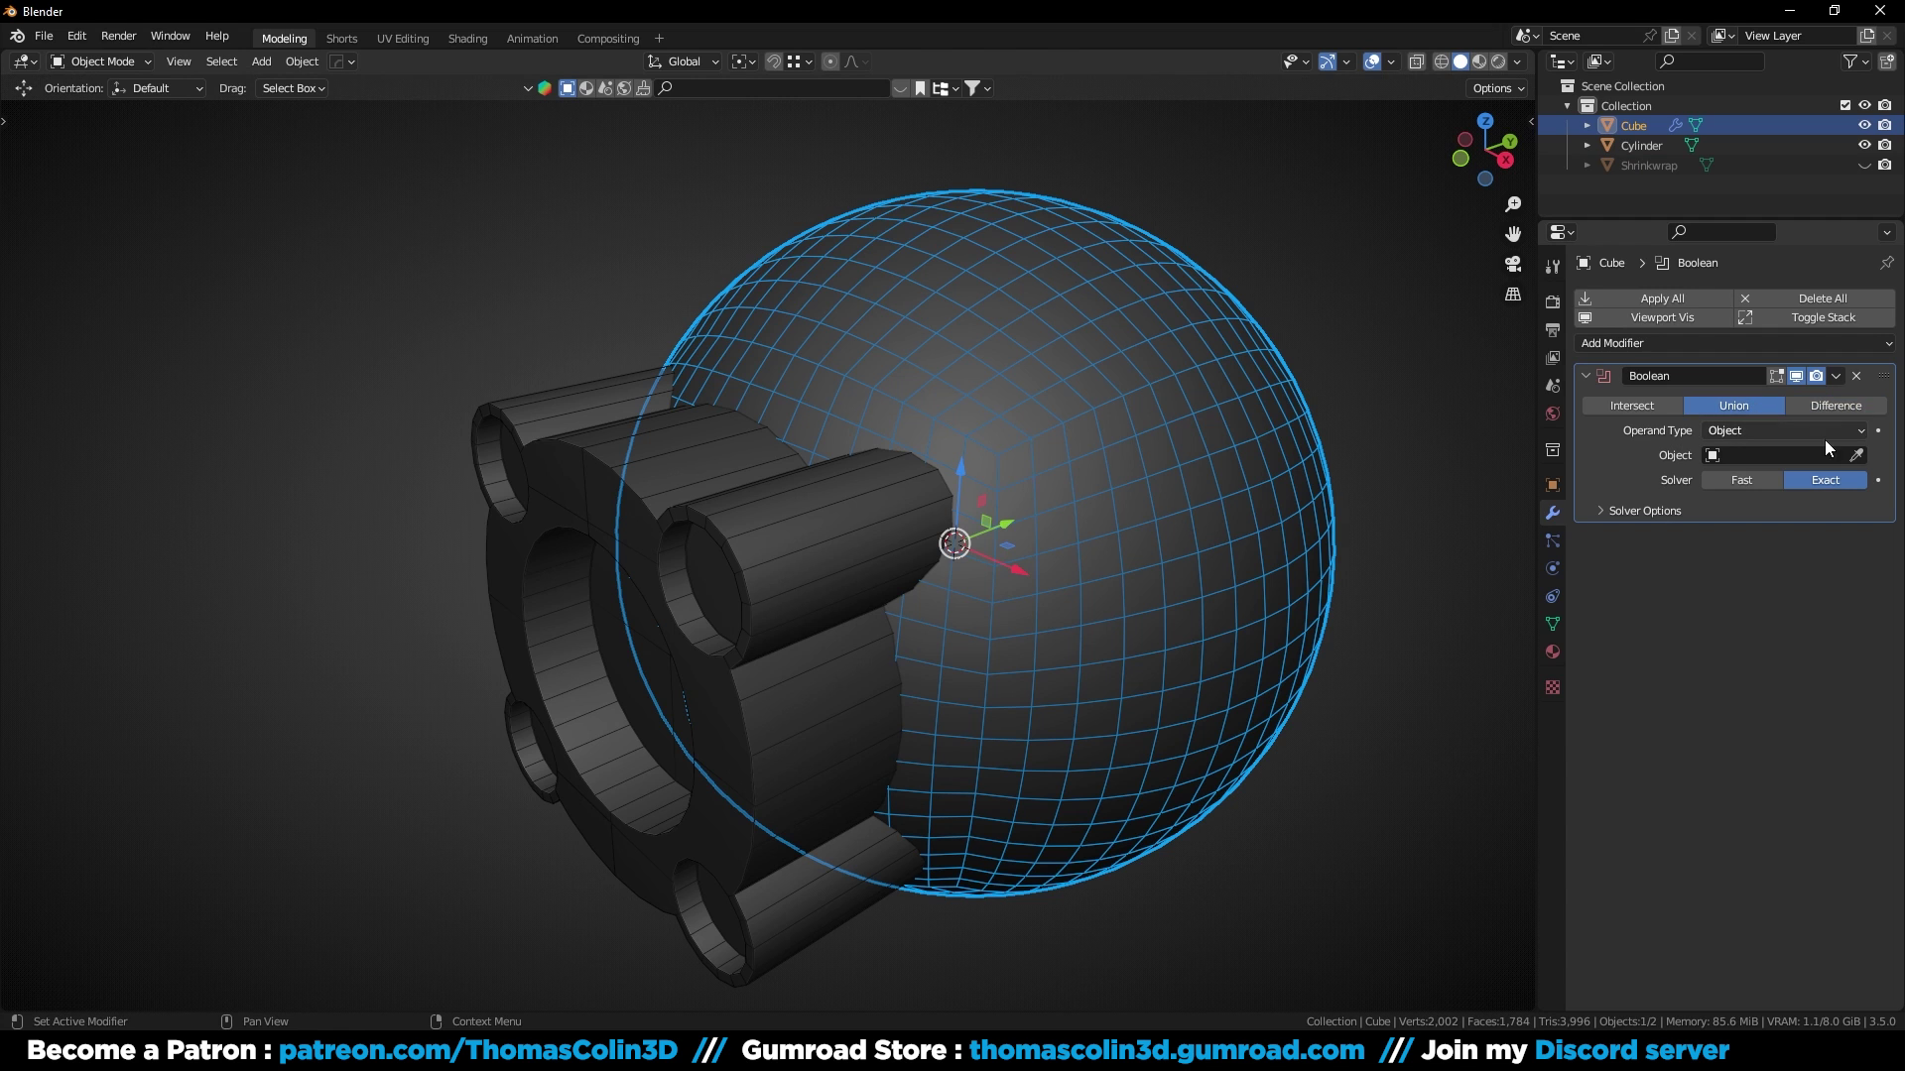
click(1855, 455)
click(565, 414)
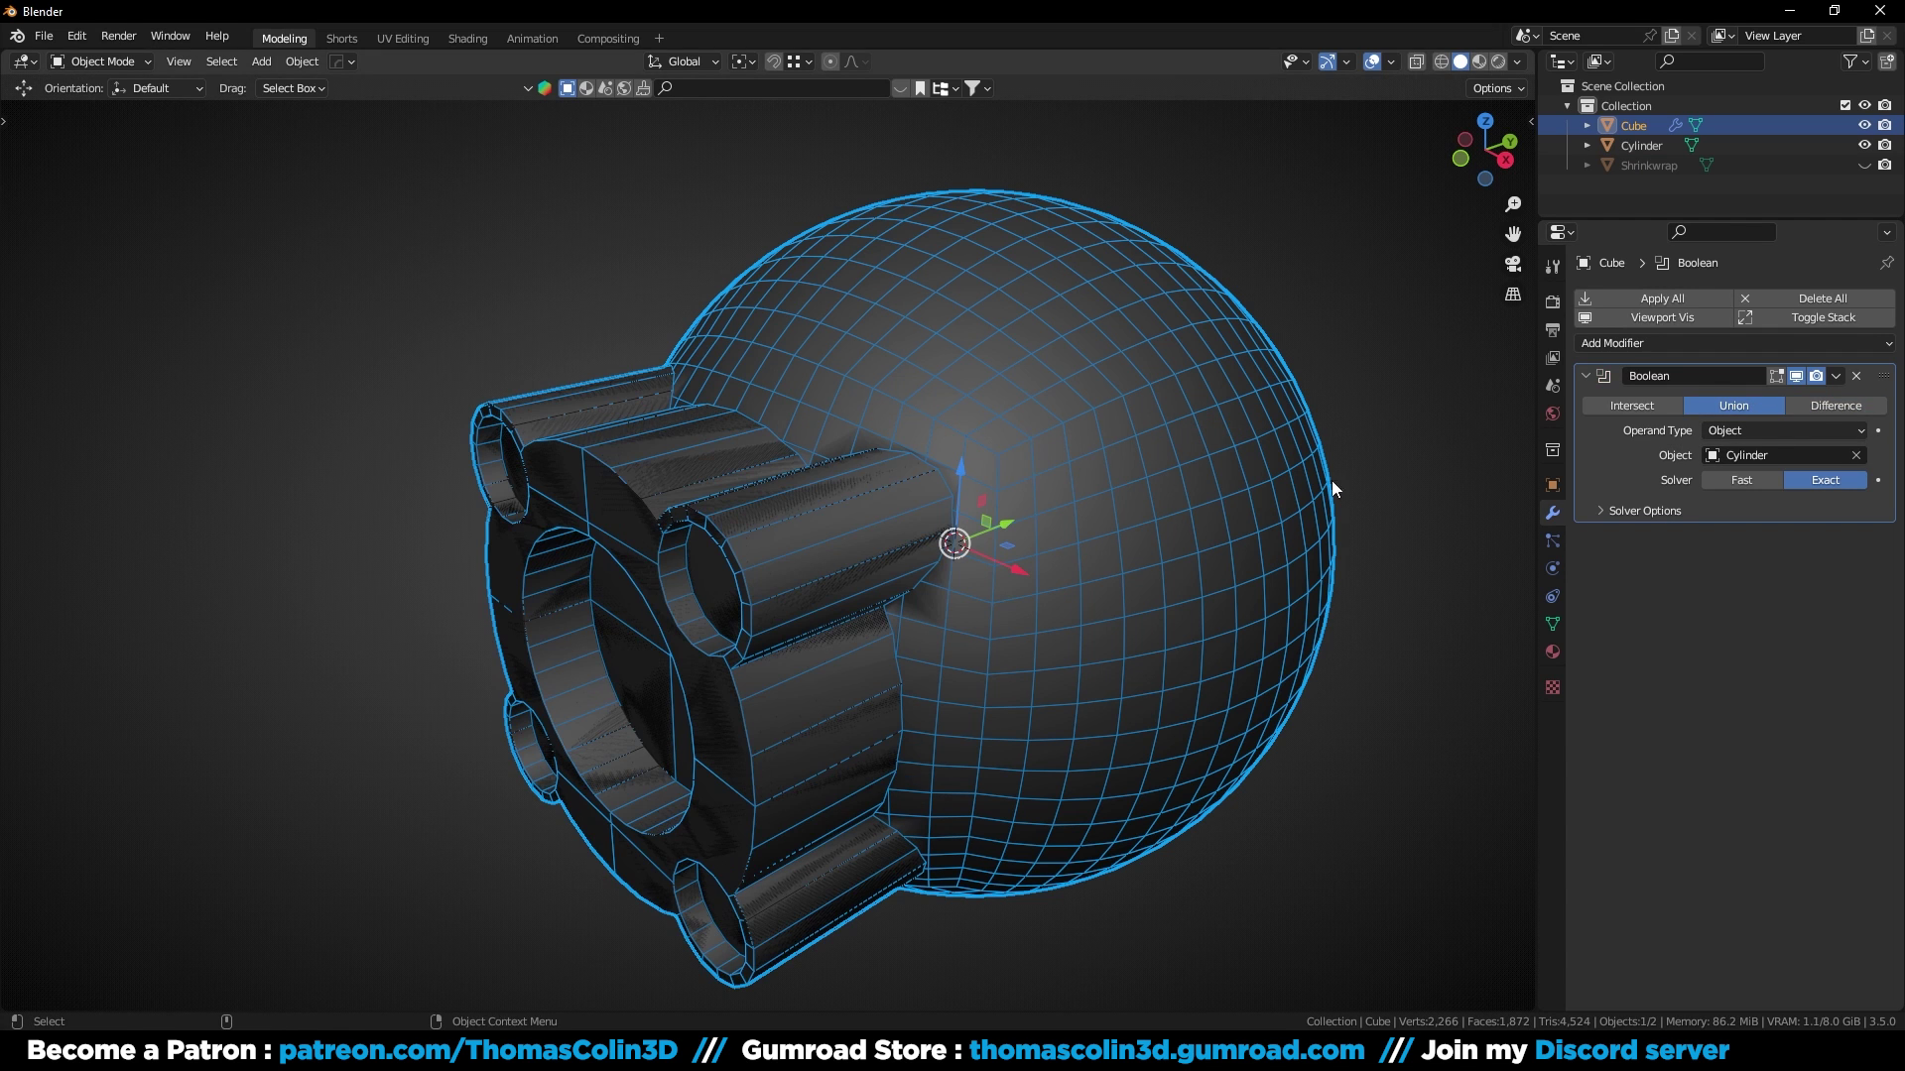
key(ctrl+a)
click(1642, 145)
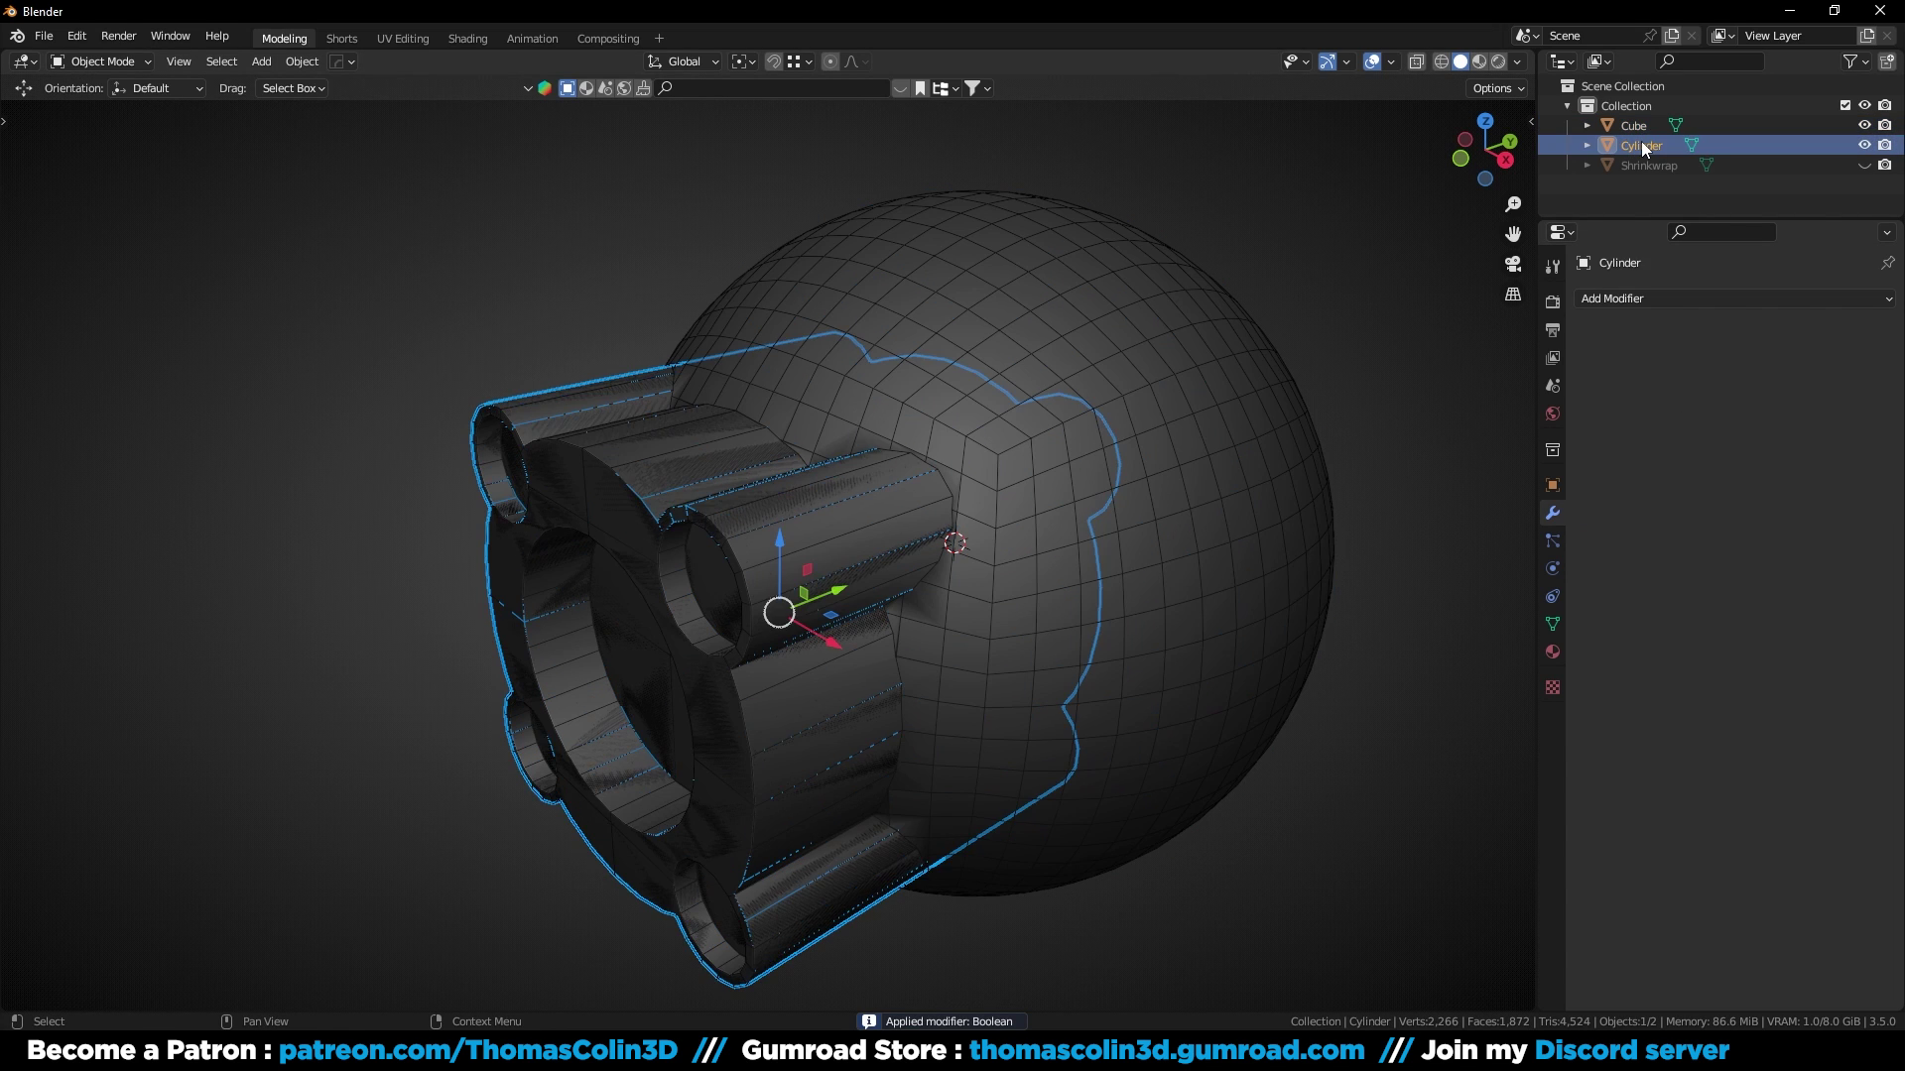
key(Delete)
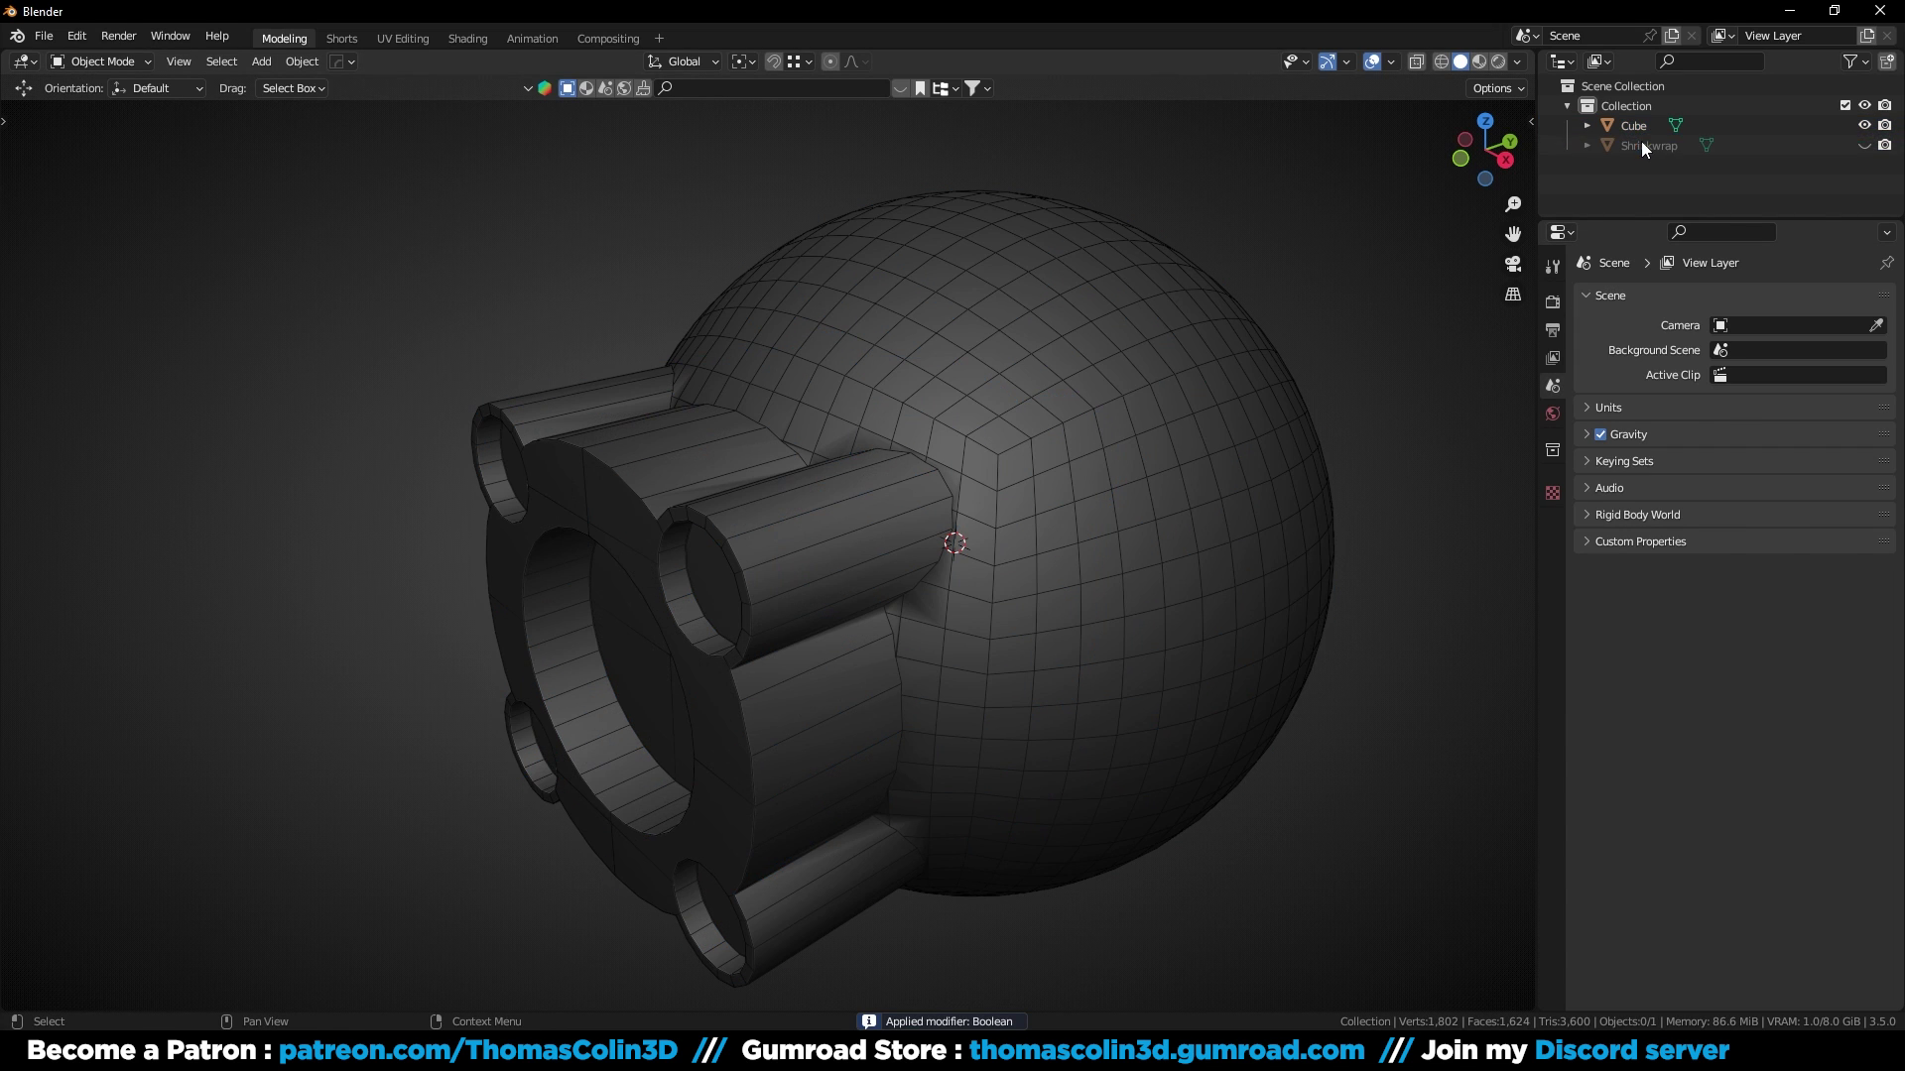
Step: Select the merged mesh's sharp edges, leaving out those where the flanged cylinder meets the sphere
click(860, 415)
key(Tab)
middle_drag(860, 414, 754, 421)
key(q)
click(359, 428)
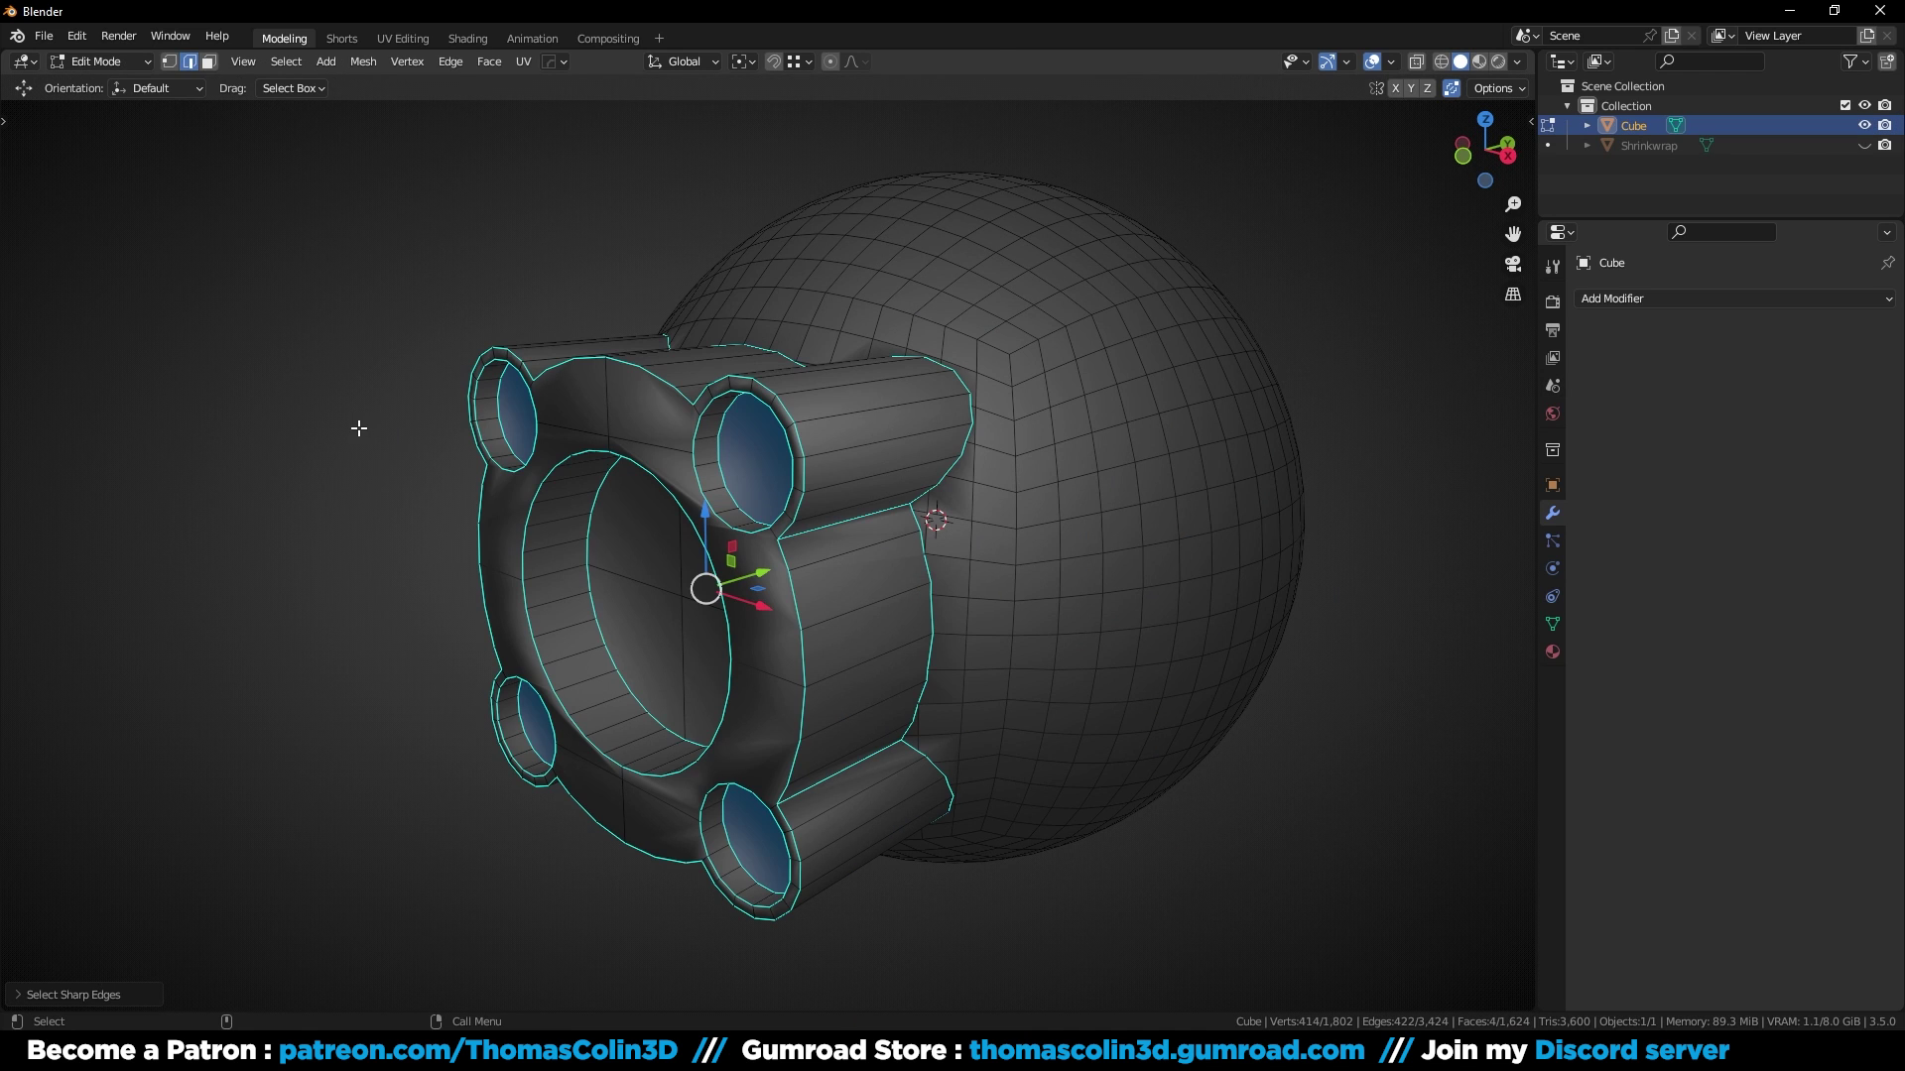
key(alt+z)
key(KP_7)
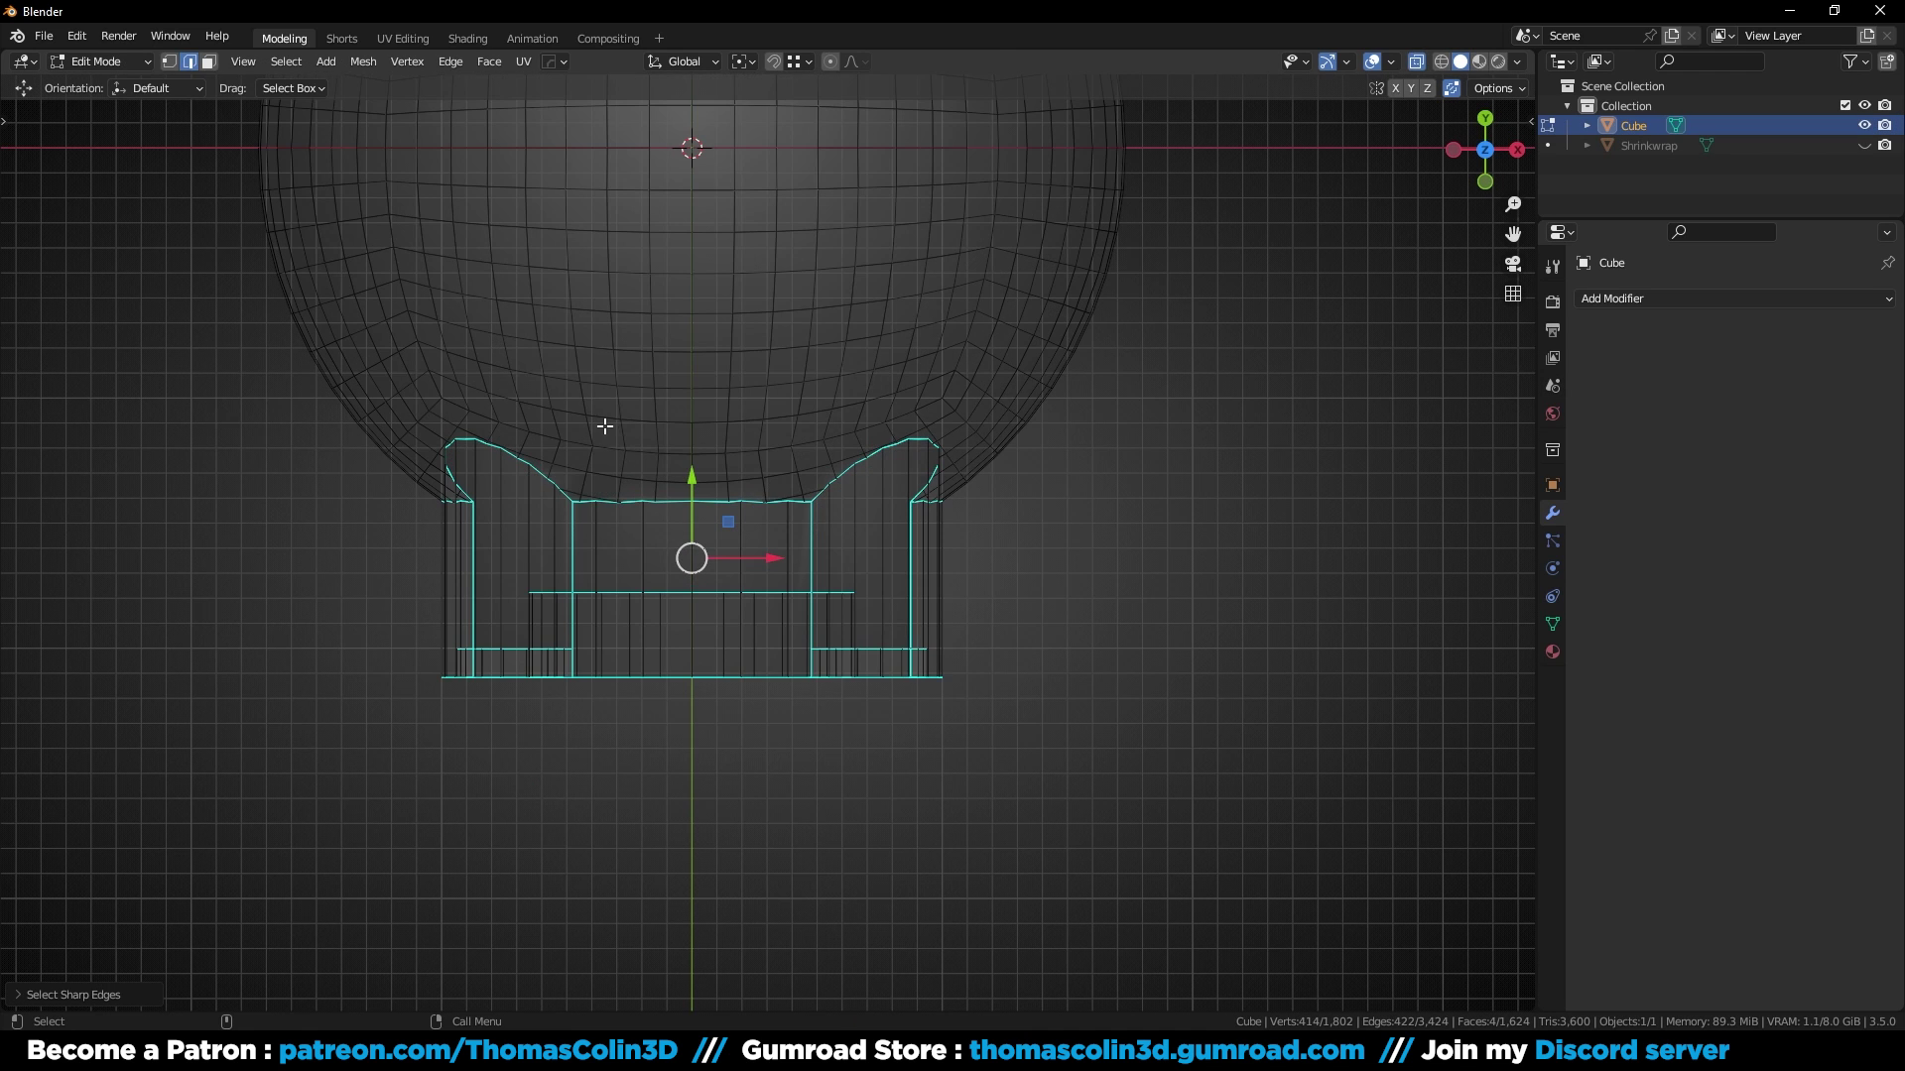
ctrl+drag(274, 357, 1177, 532)
key(alt+z)
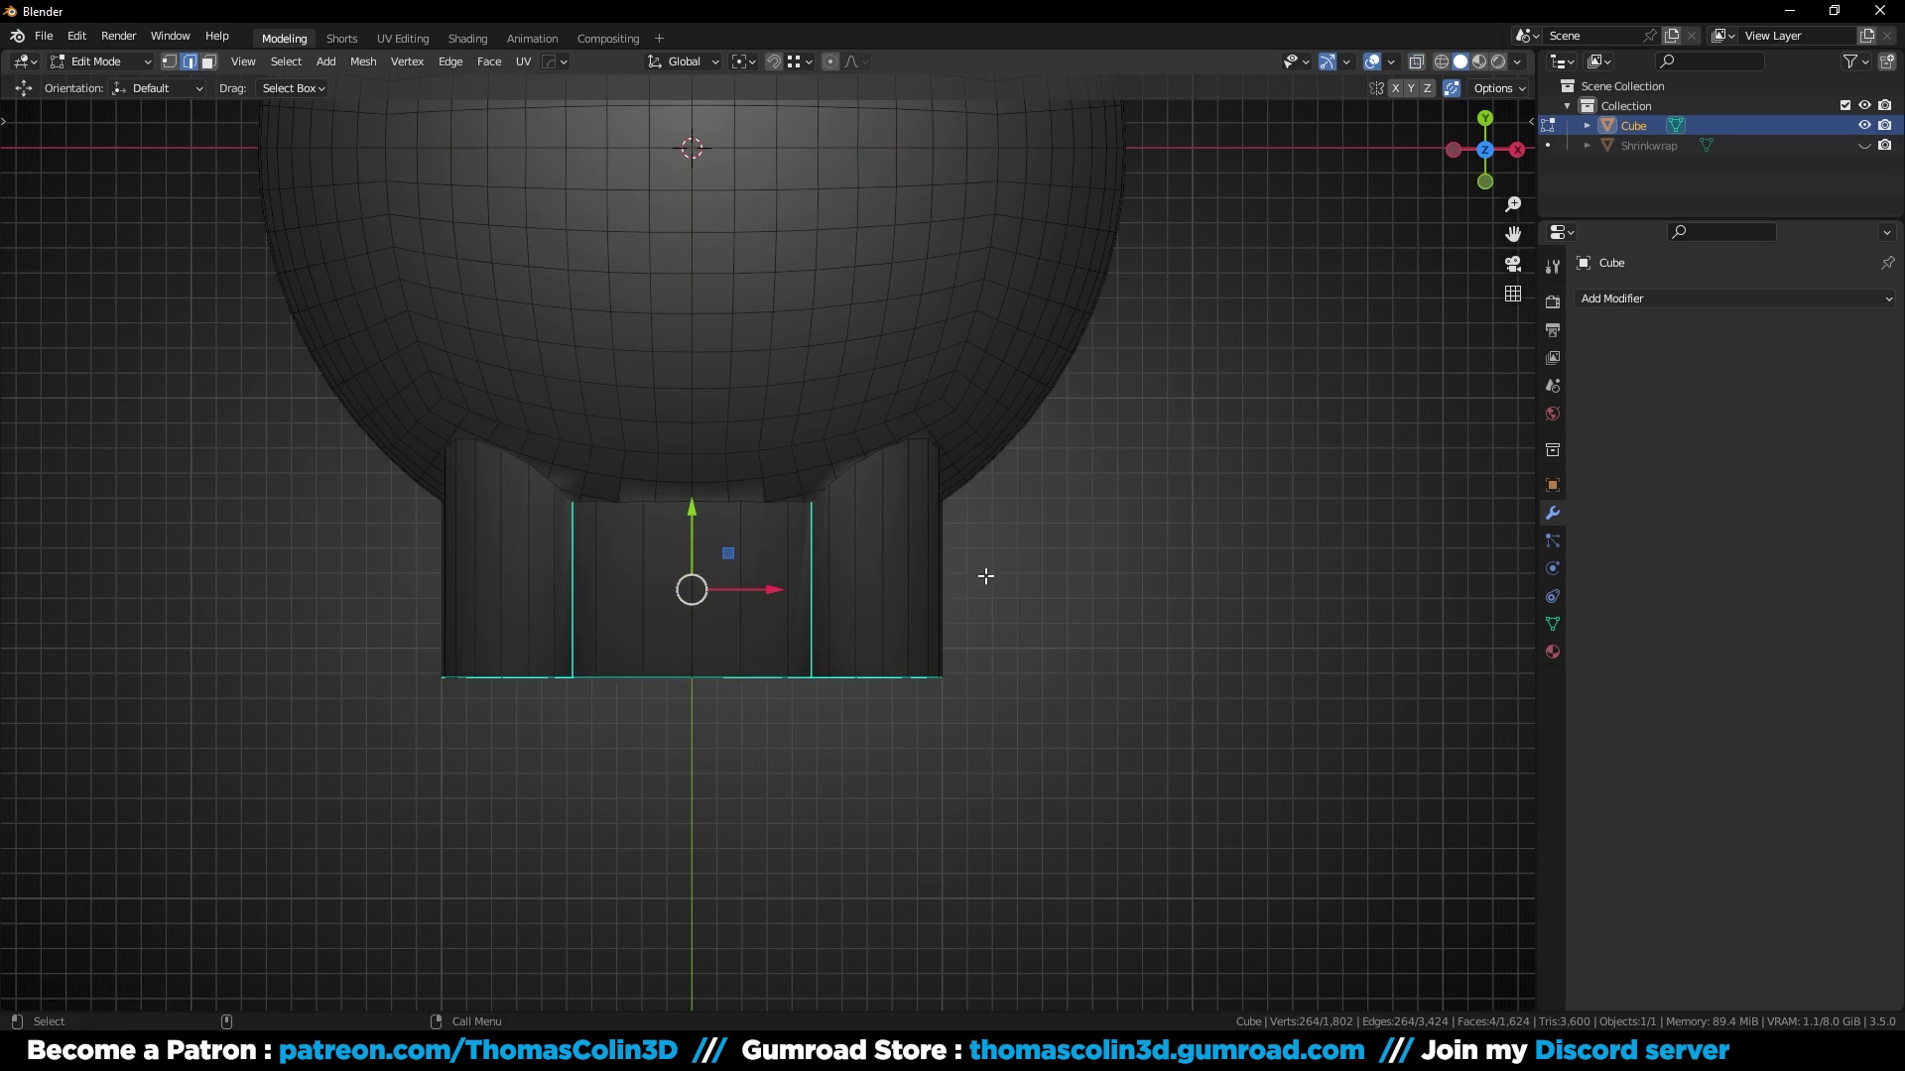
Step: Bevel the selected edges with 0.018 m width, 2 segments and shape 1.000, with Loop Slide disabled
middle_drag(986, 574, 748, 451)
scroll(744, 417, up, 5)
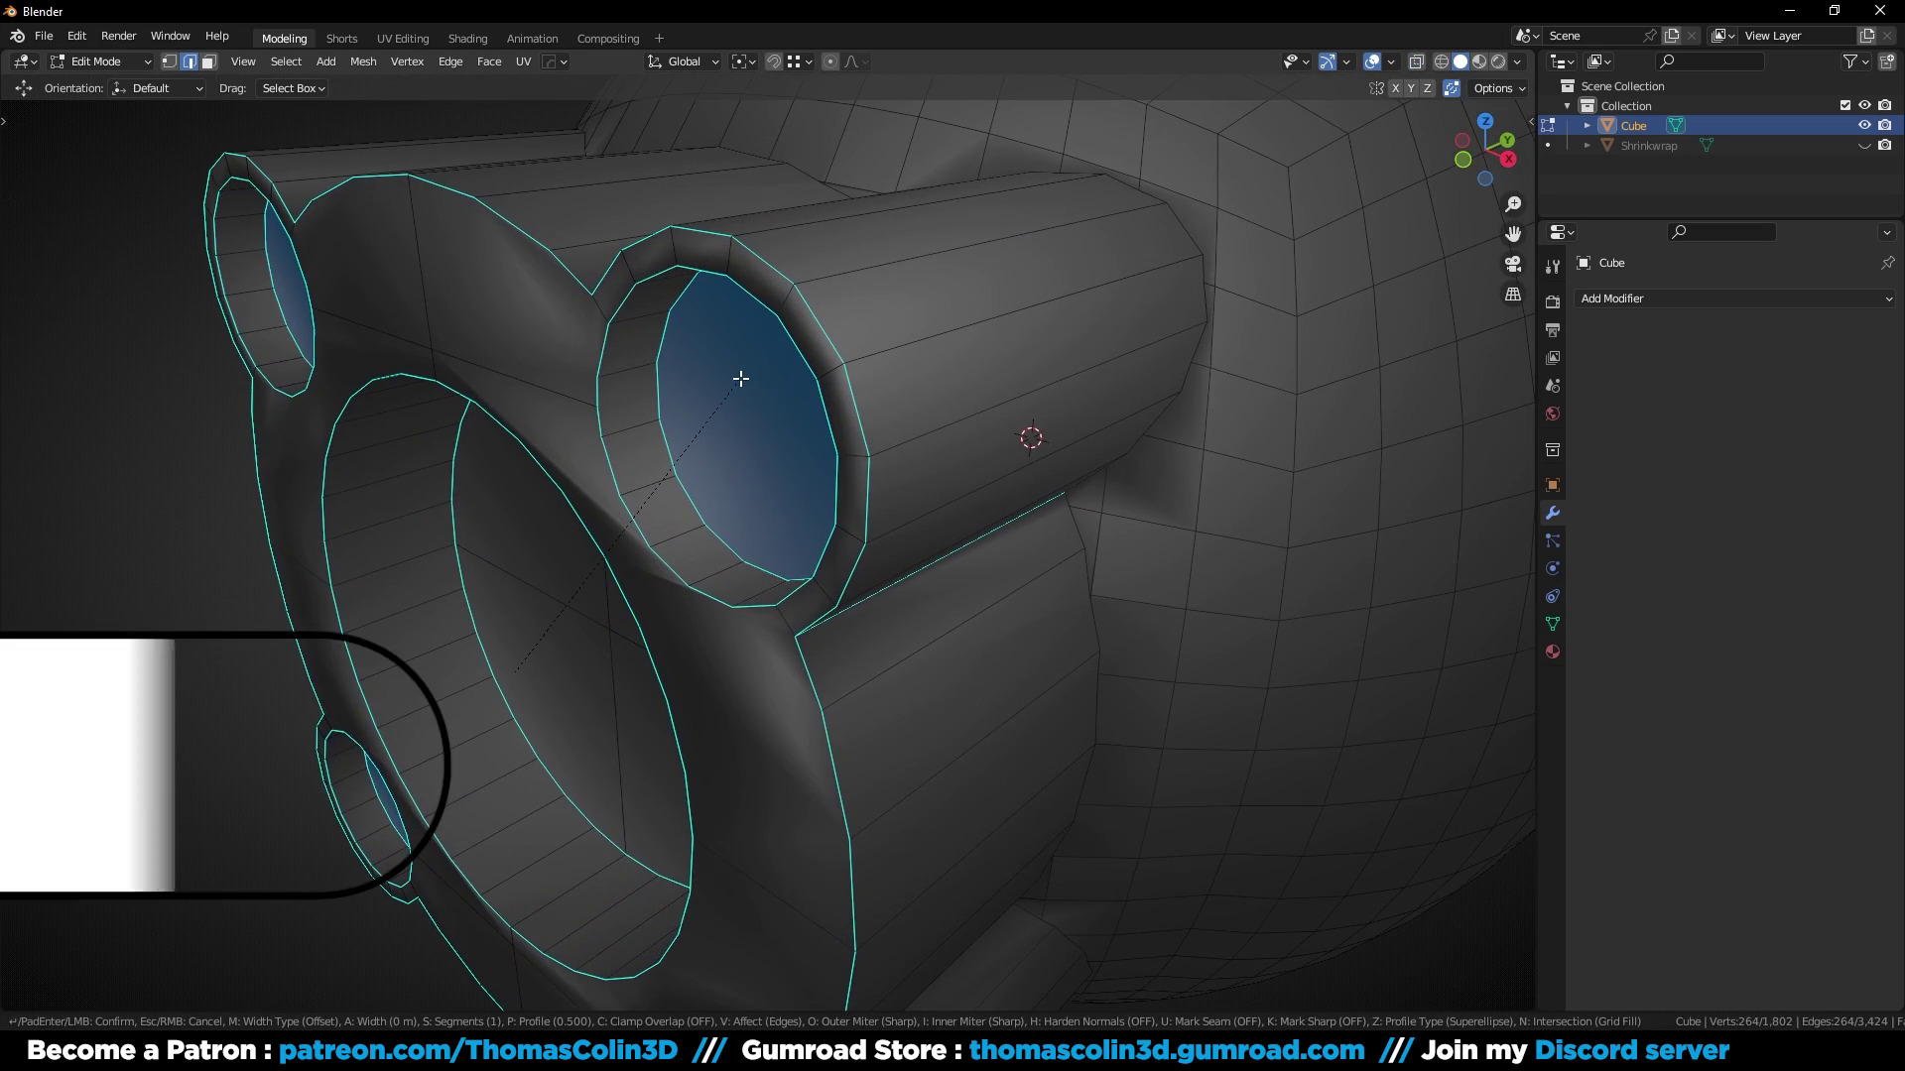
key(ctrl+b)
scroll(751, 379, up, 2)
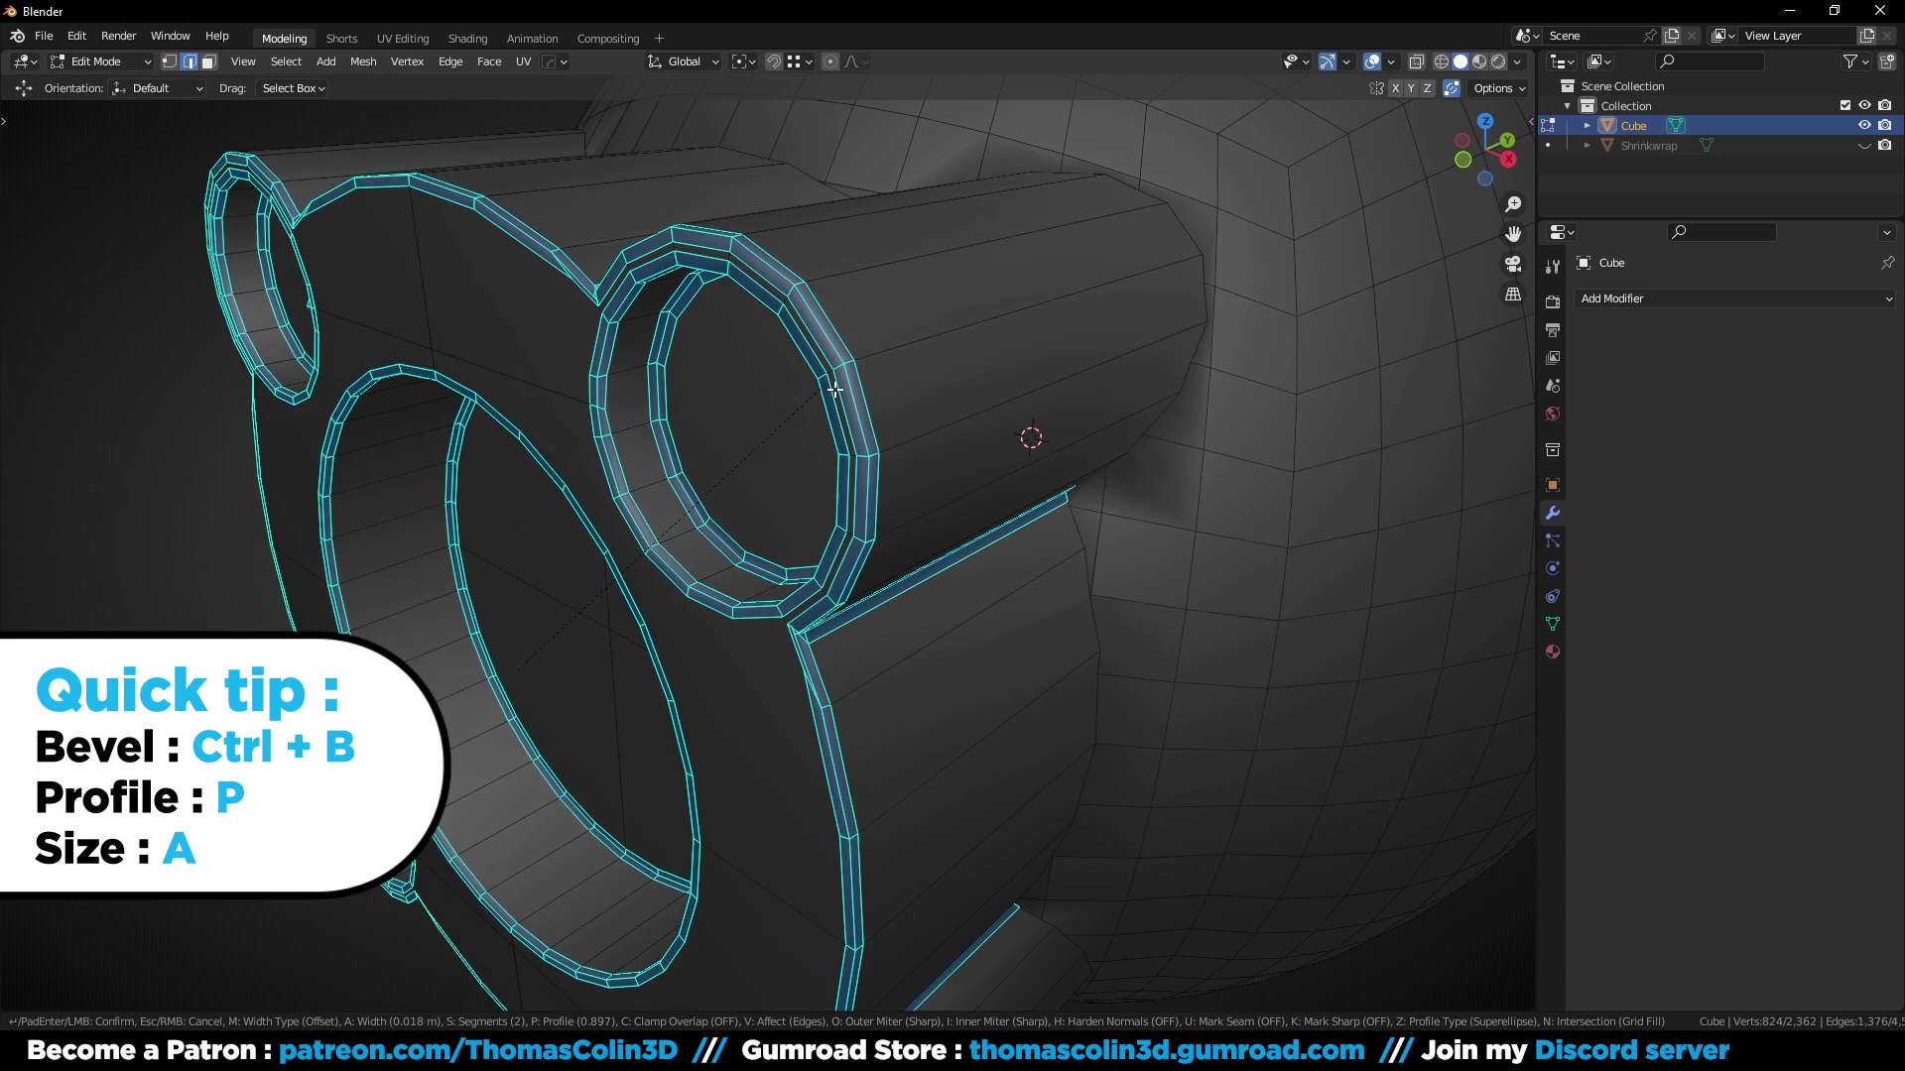
click(1001, 387)
click(32, 992)
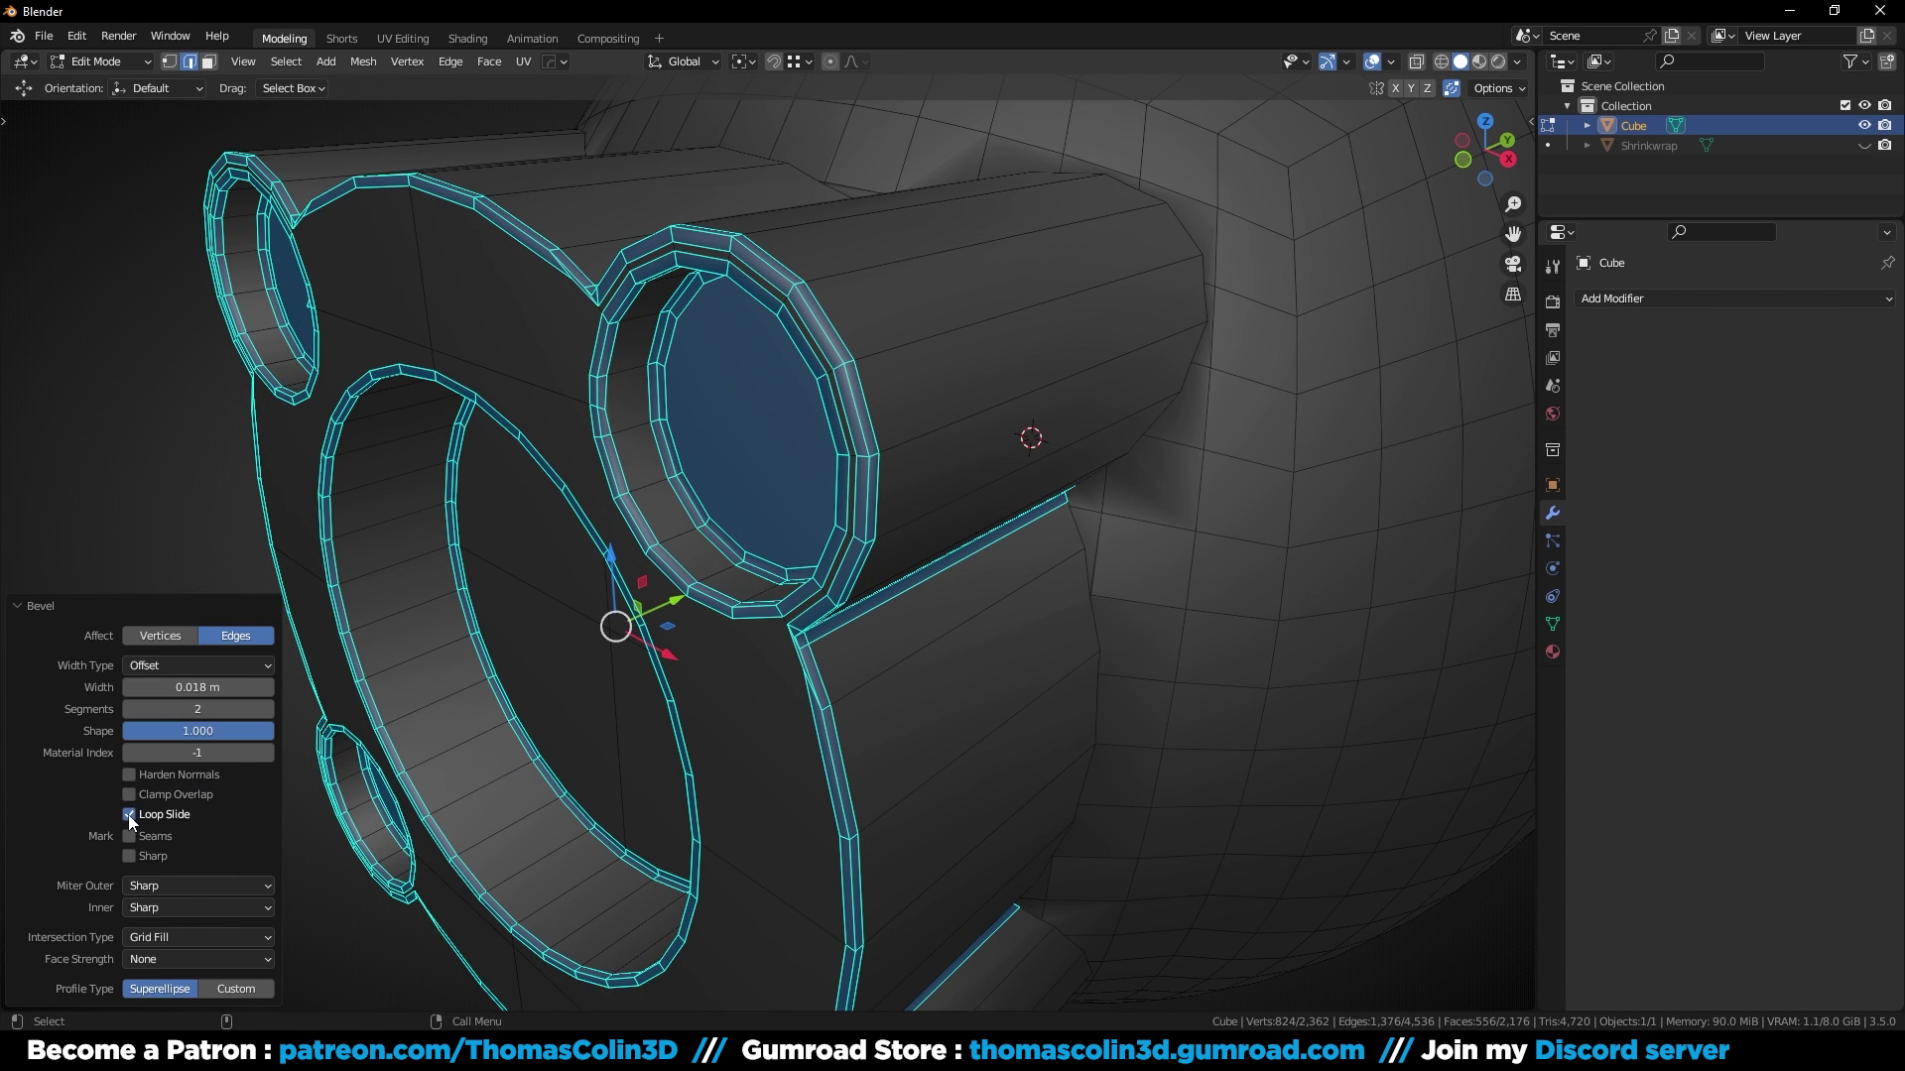
click(128, 813)
click(74, 425)
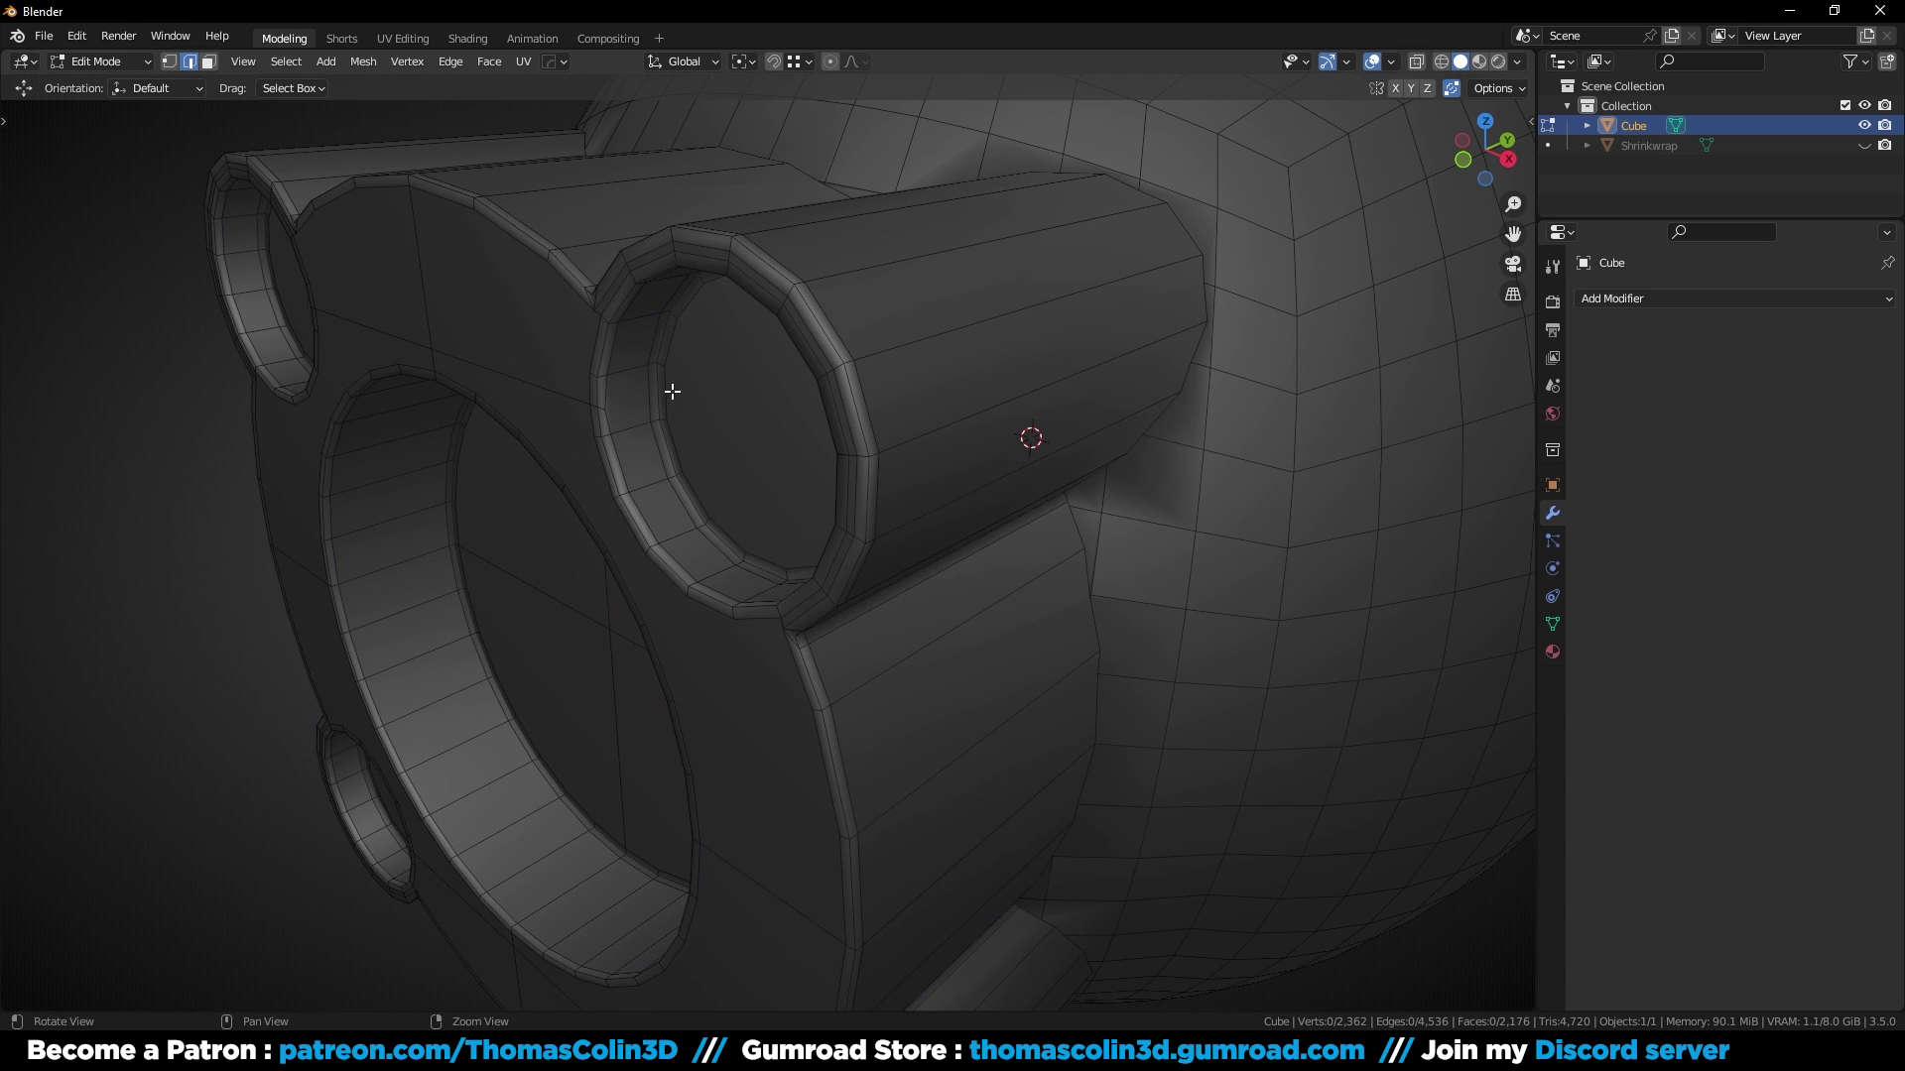
Step: Delete the faces of the mesh's negative X half and lower half, leaving one quarter
drag(348, 192, 710, 823)
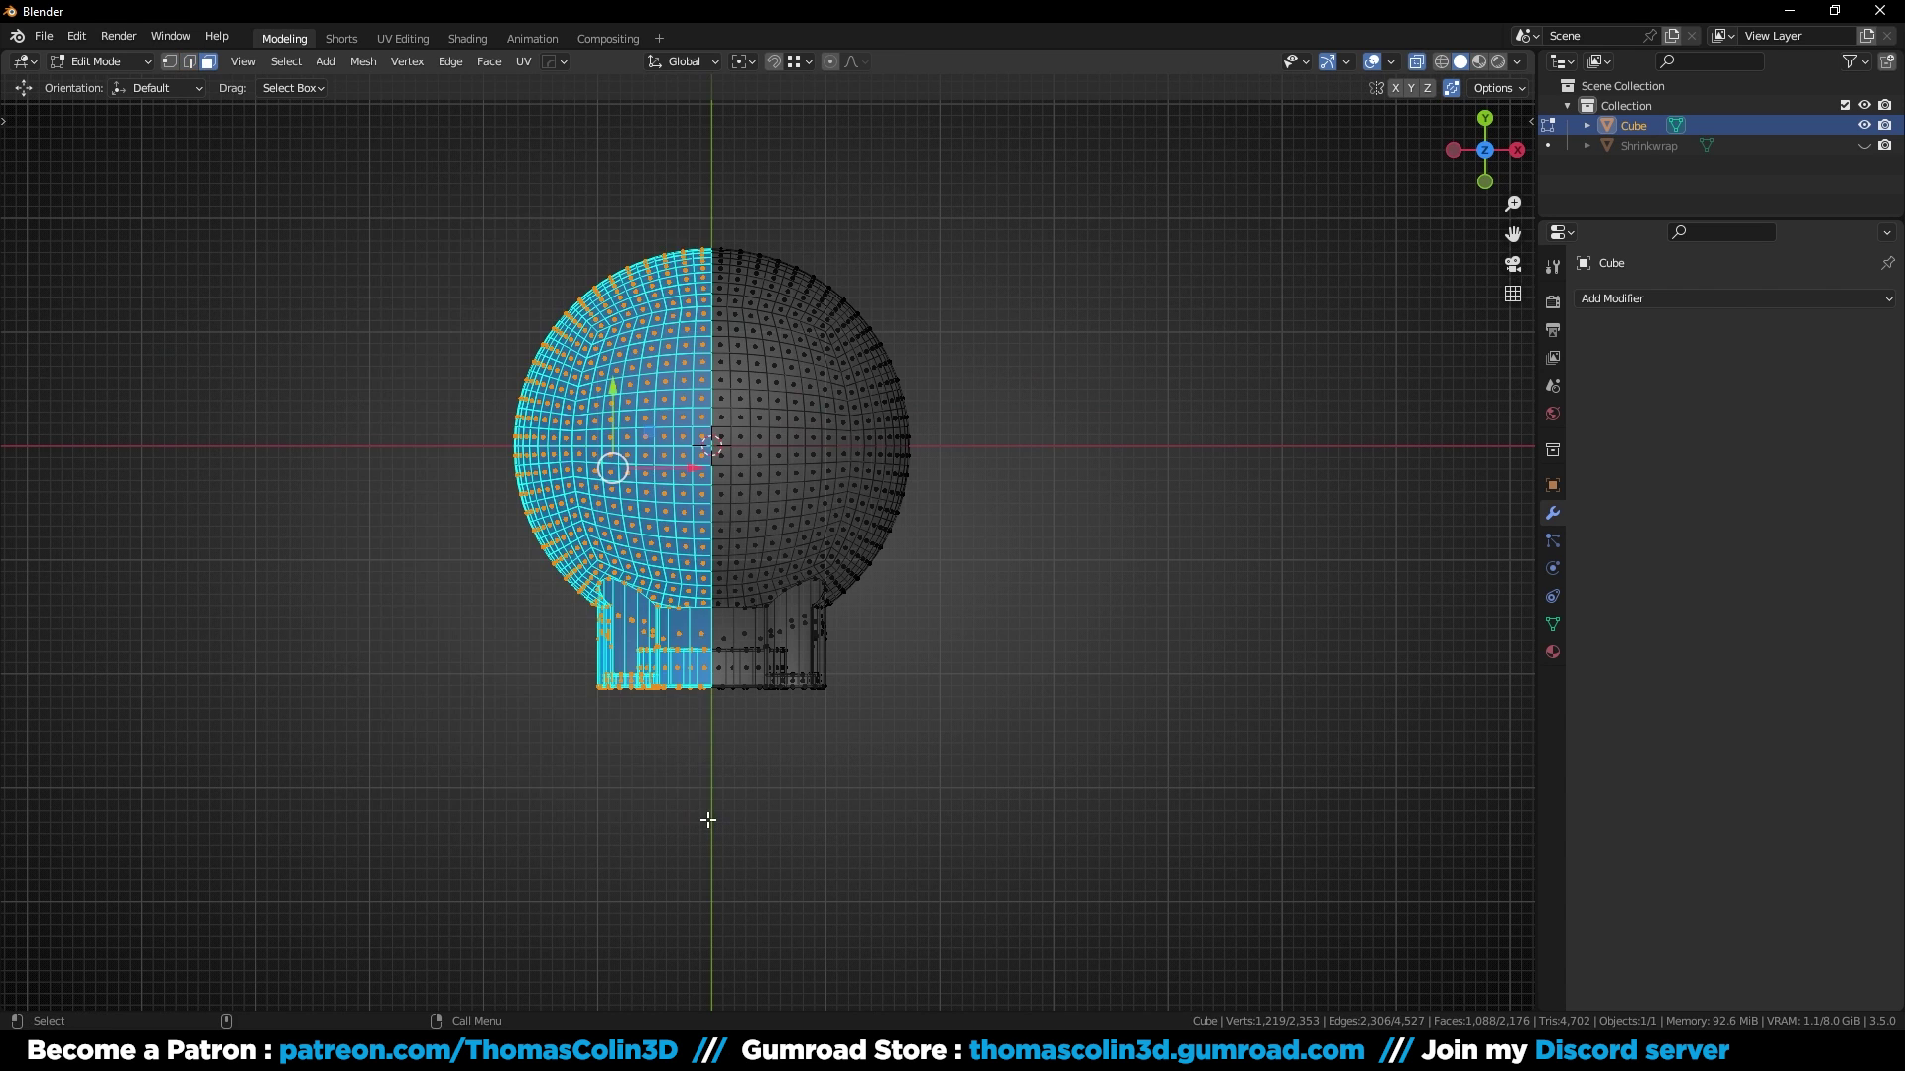
key(KP_1)
shift+drag(402, 849, 1278, 561)
key(x)
click(806, 592)
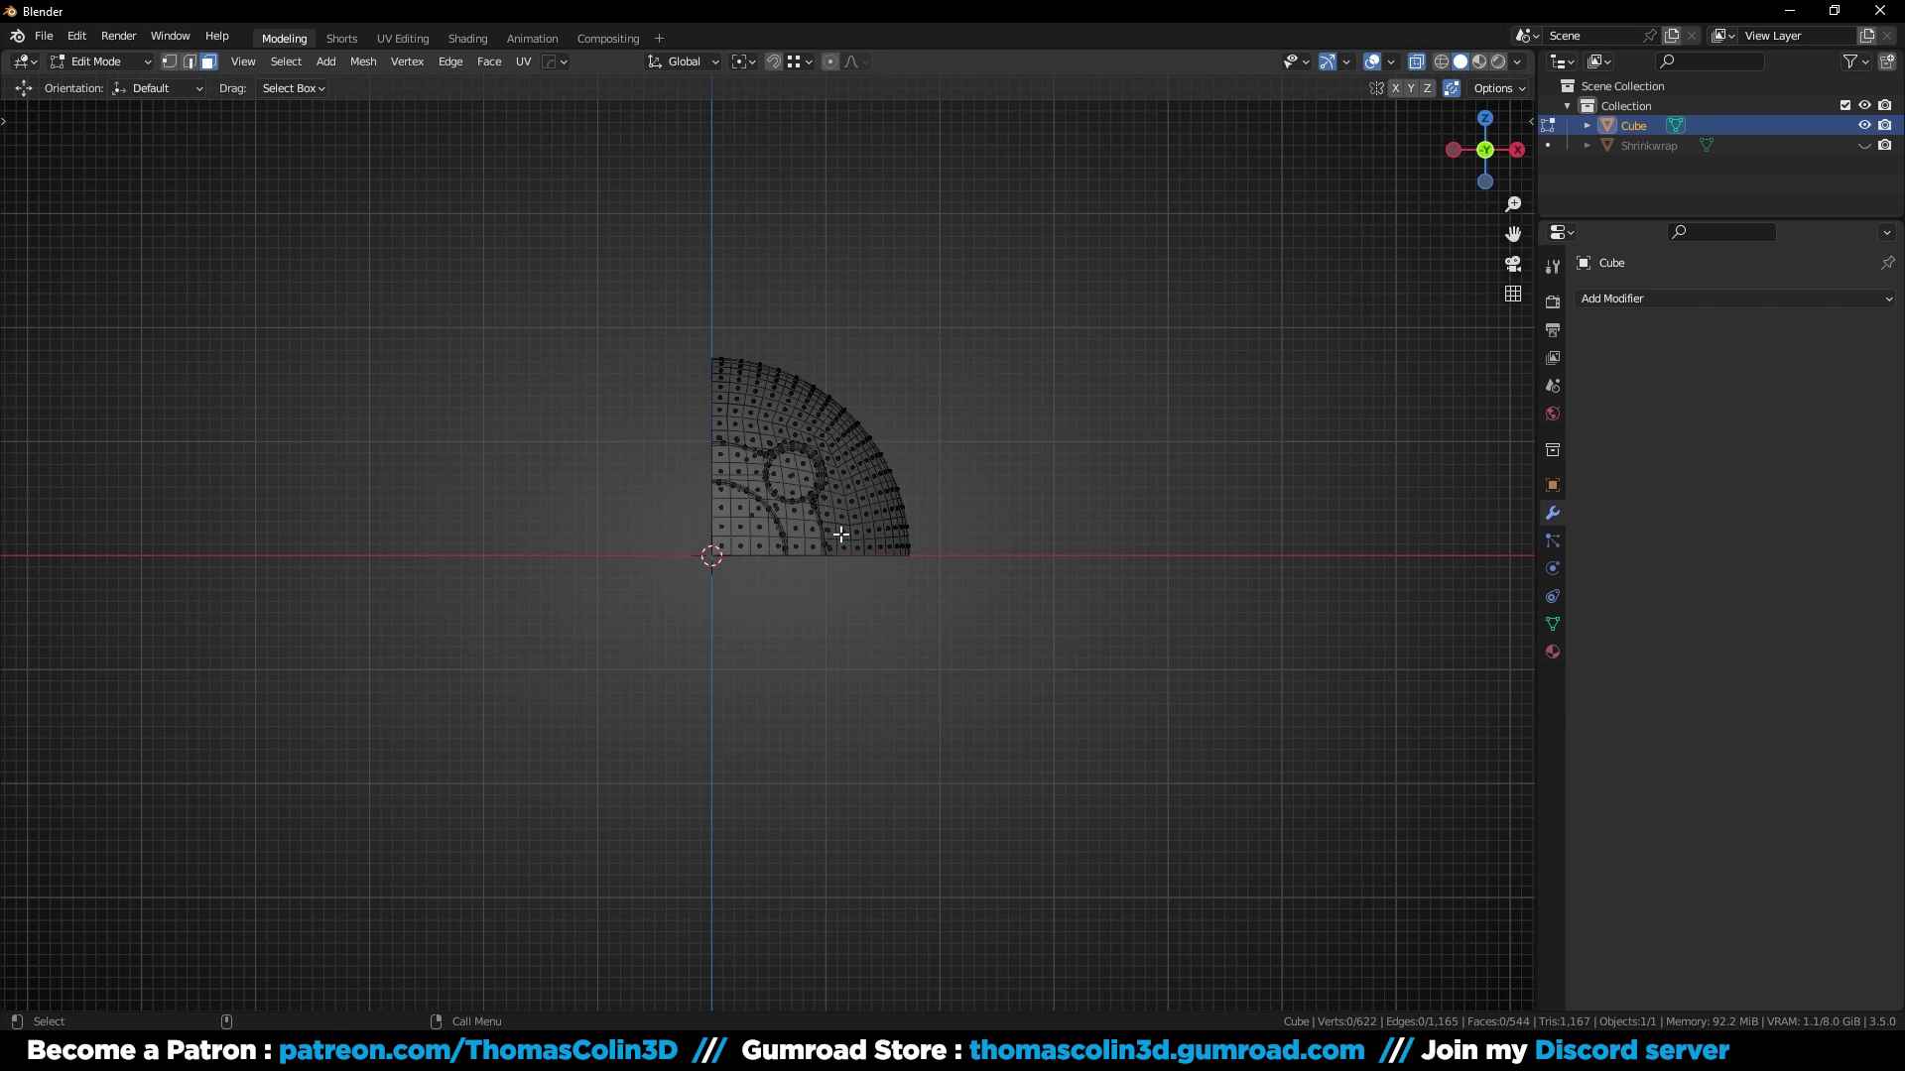
key(alt+z)
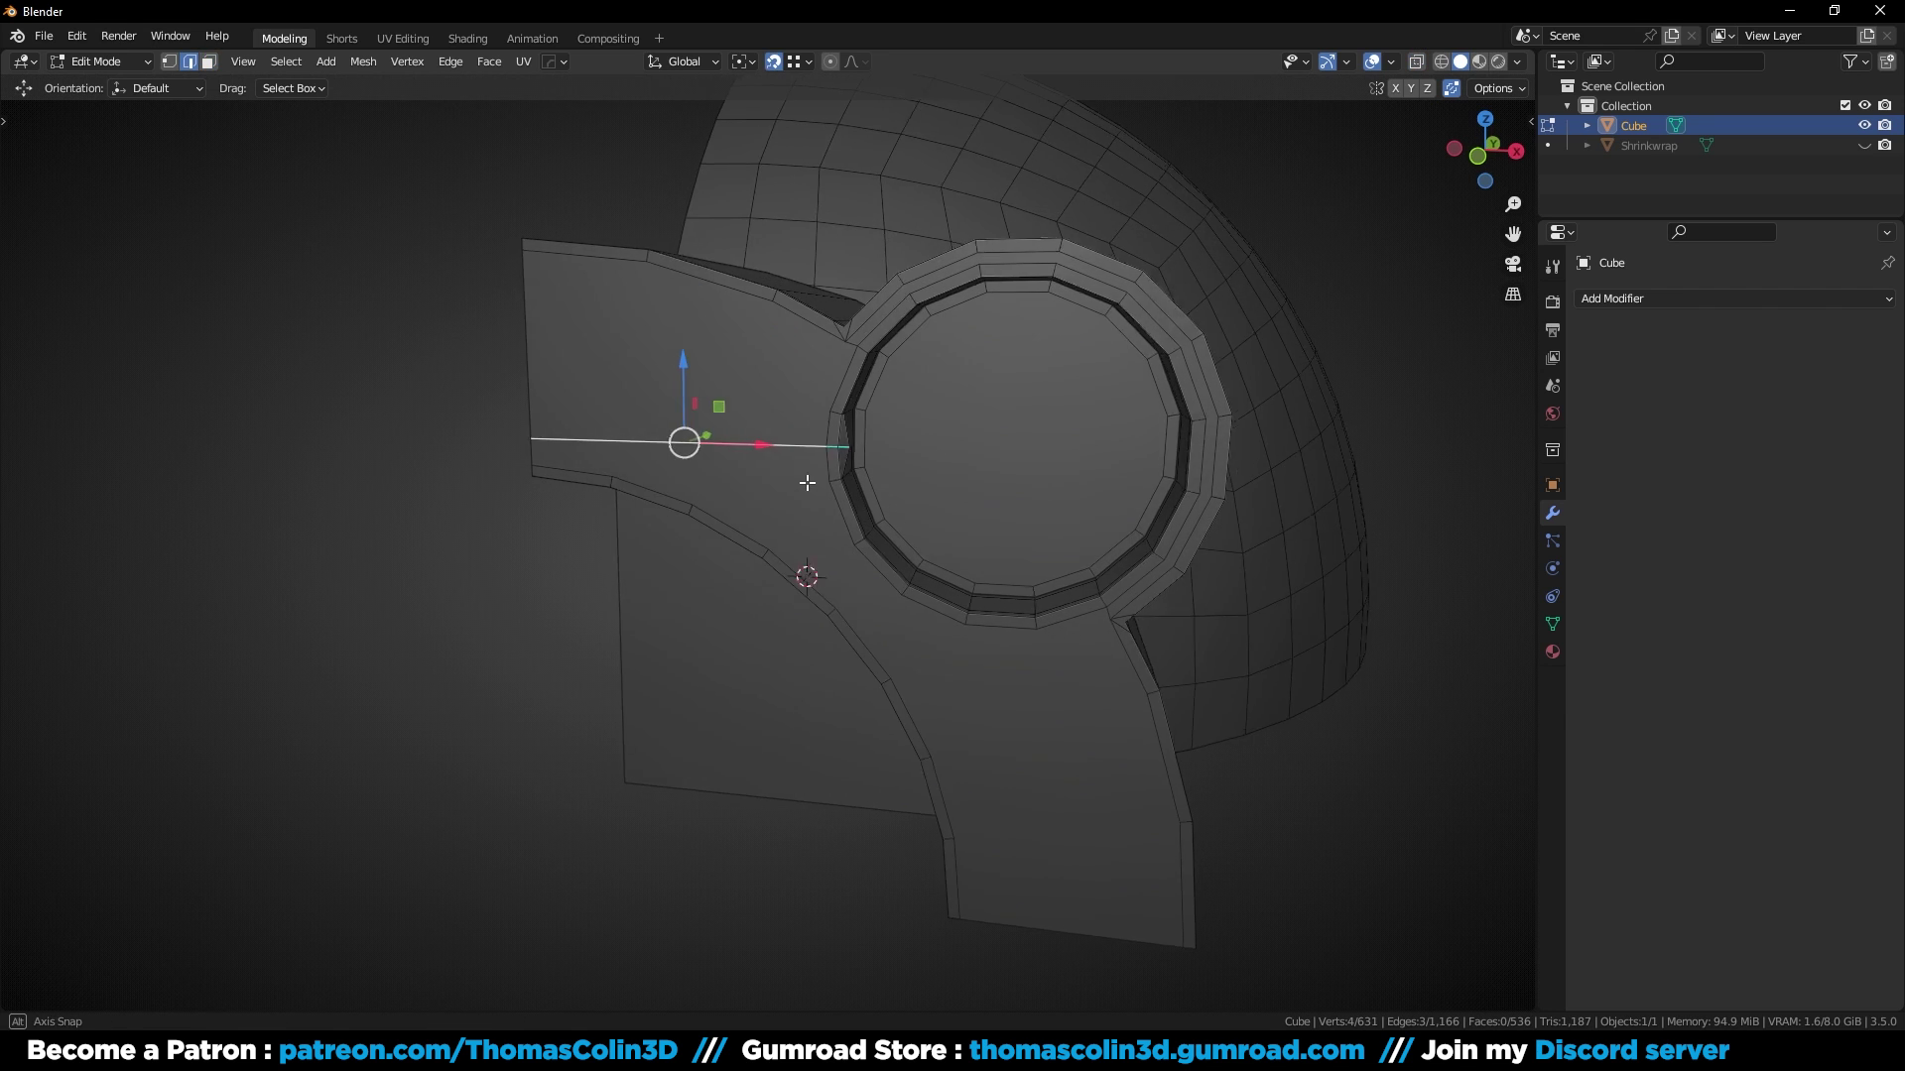
Step: Dissolve the stray edges across the flange's front face and connect opposite inner and outer rim vertices along its upper arm
key(ctrl+x)
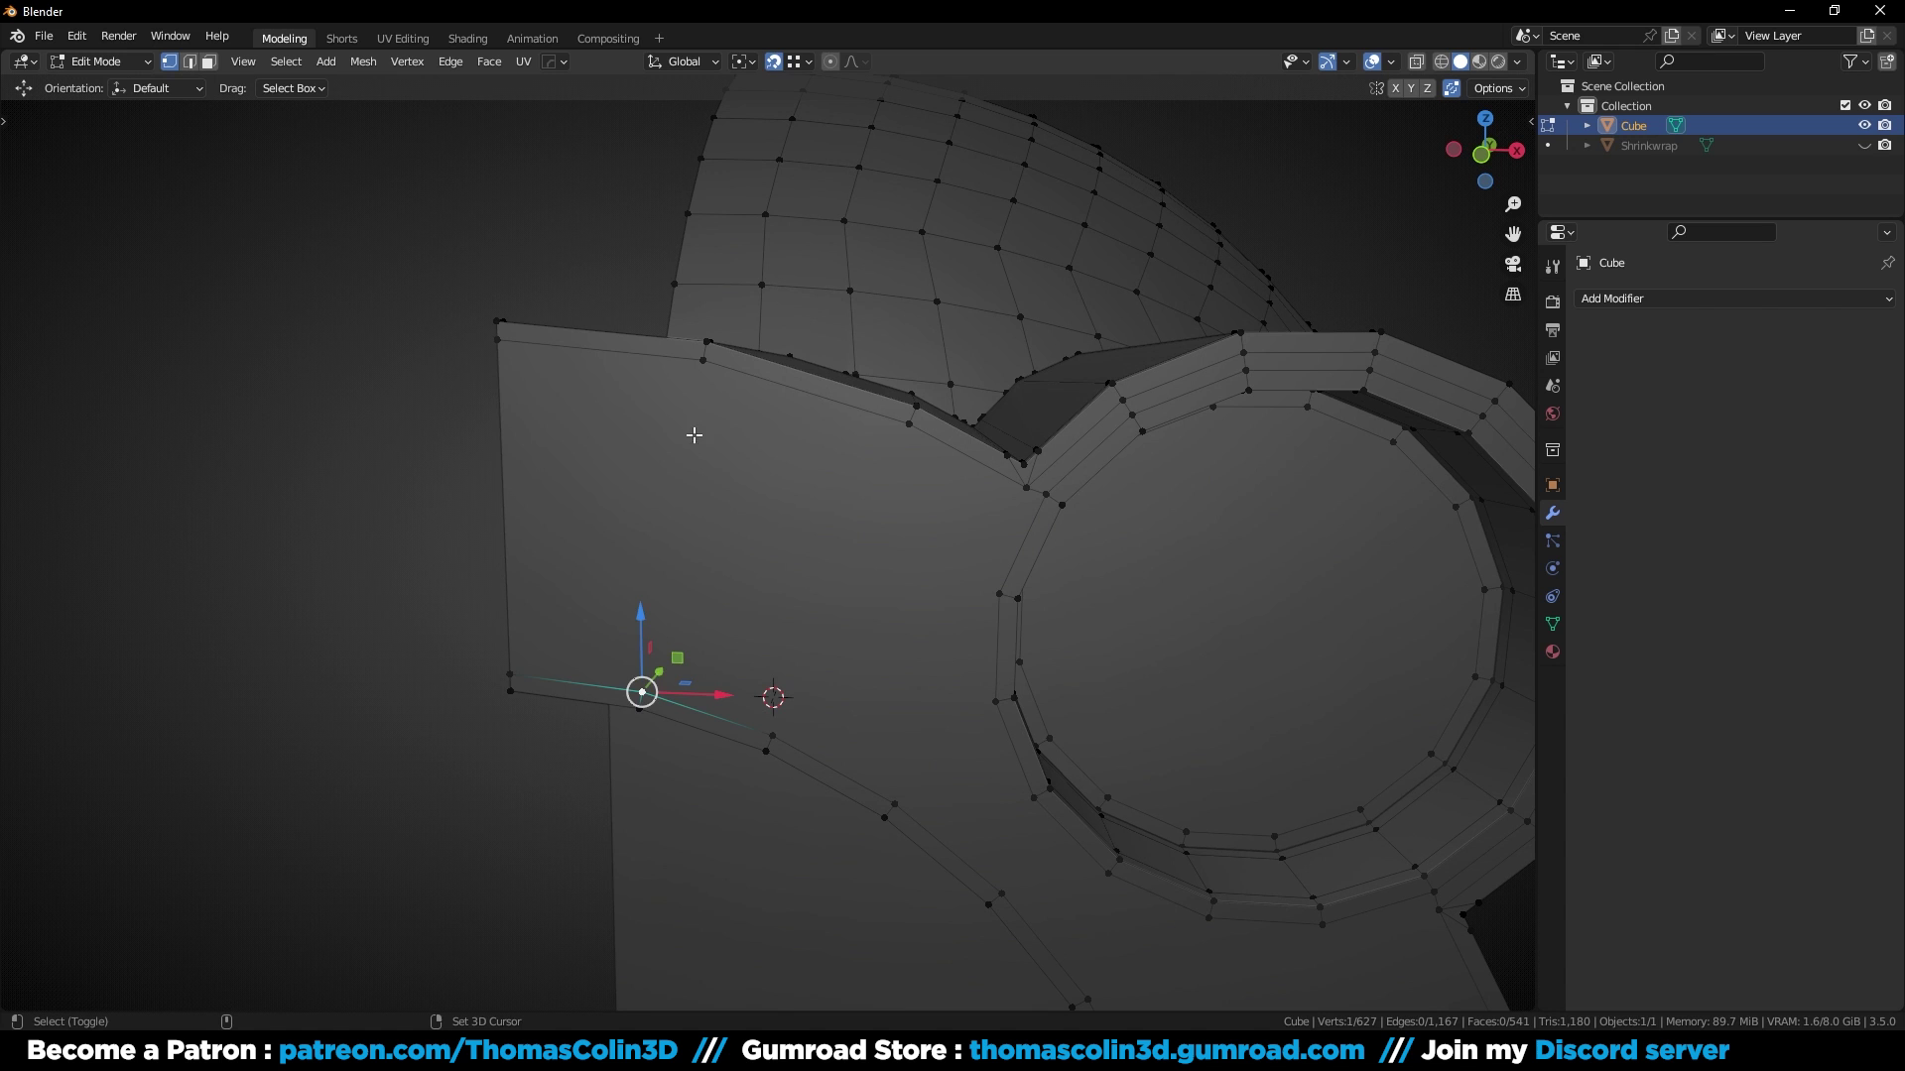
shift+click(703, 362)
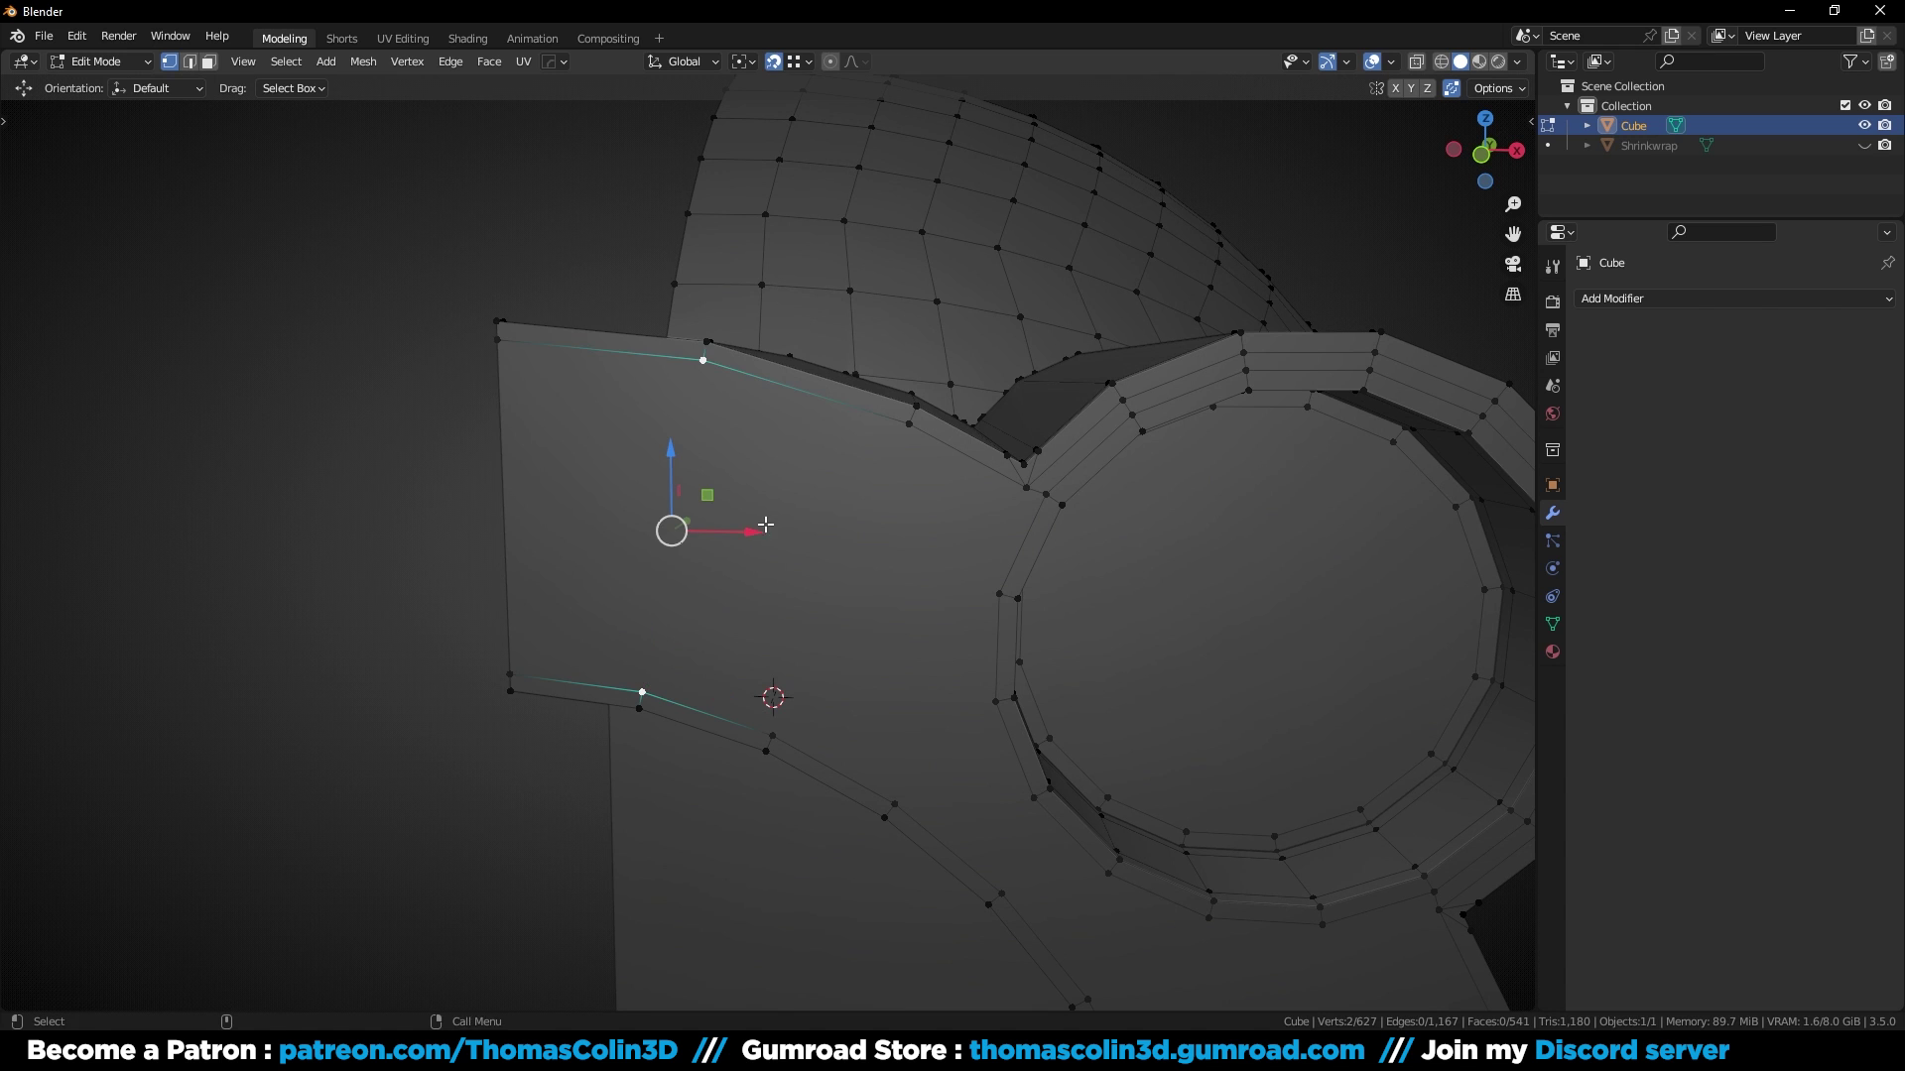
click(773, 732)
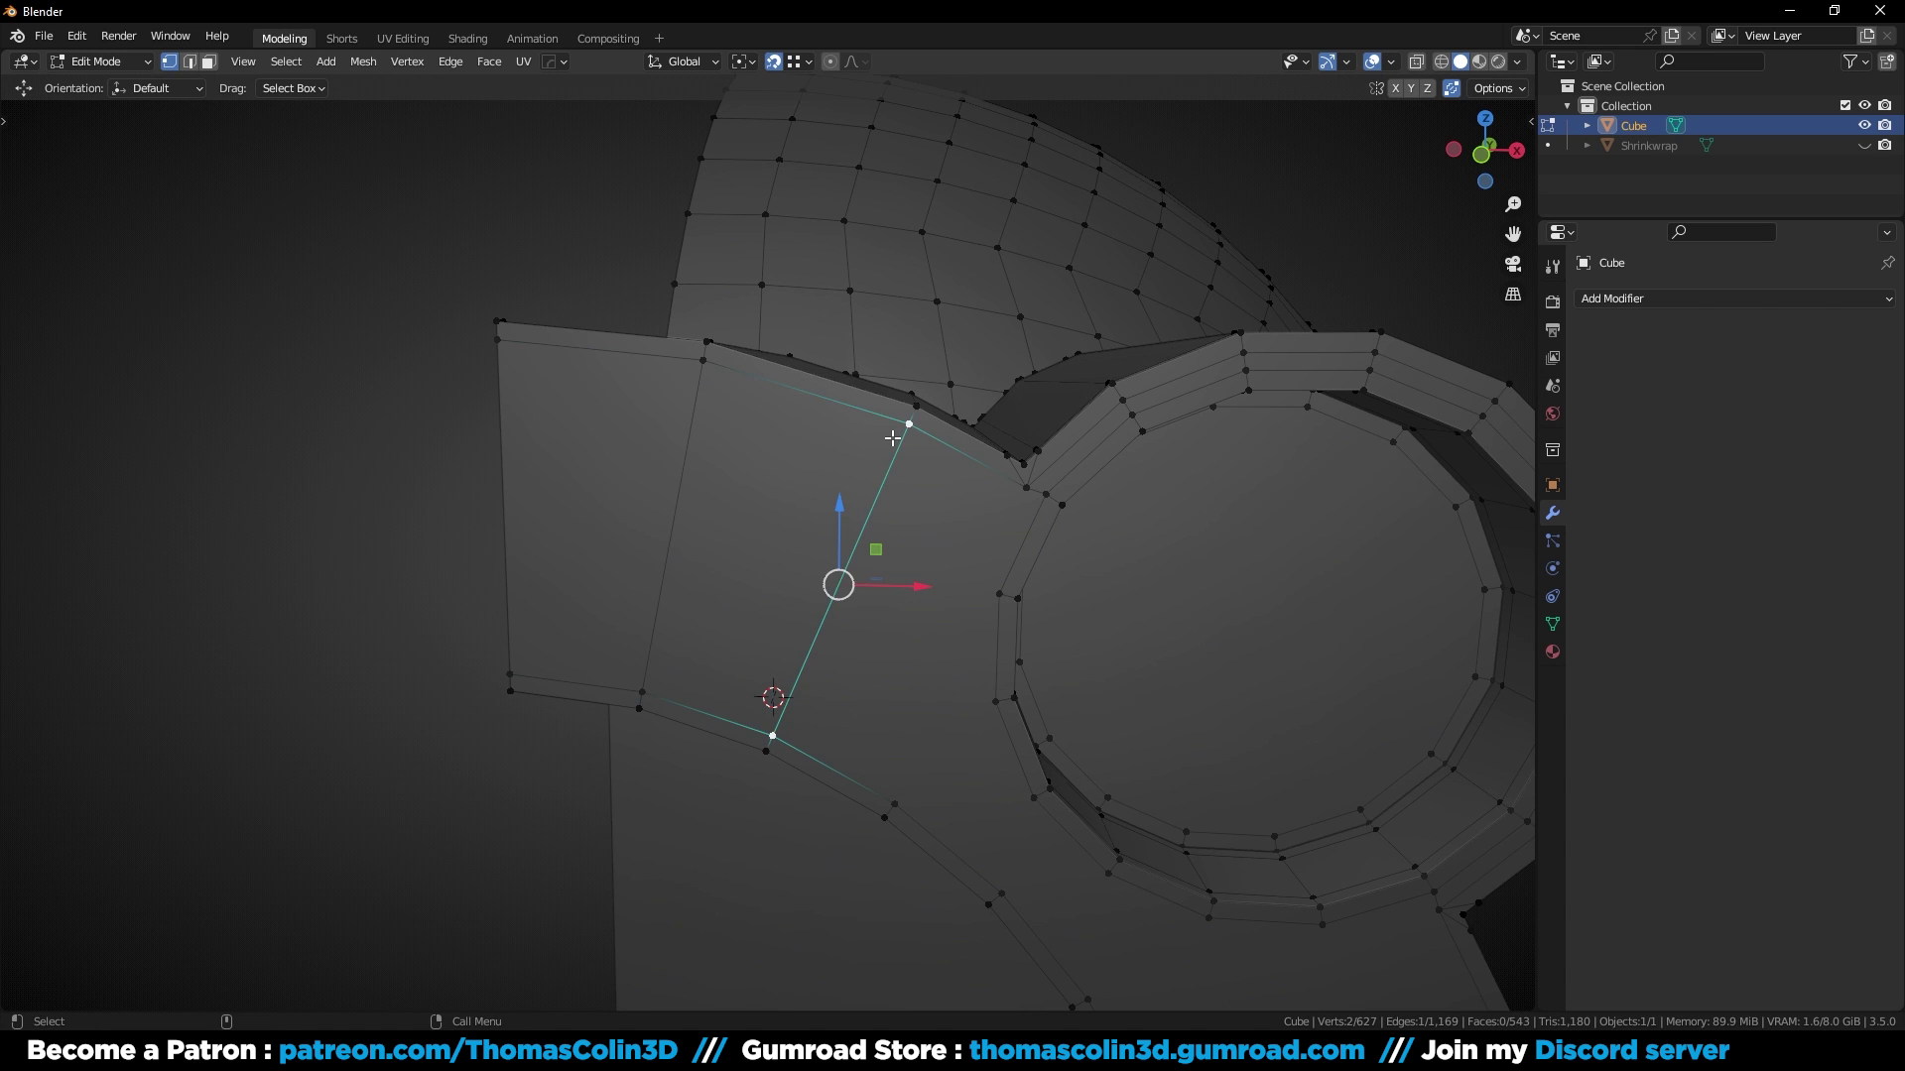
Step: Connect two pairs of opposite inner and outer rim vertices across the flange's lower arm
scroll(893, 438, down, 2)
shift+middle_drag(1121, 658, 895, 262)
click(847, 663)
shift+click(1094, 620)
key(j)
click(826, 569)
shift+click(1044, 490)
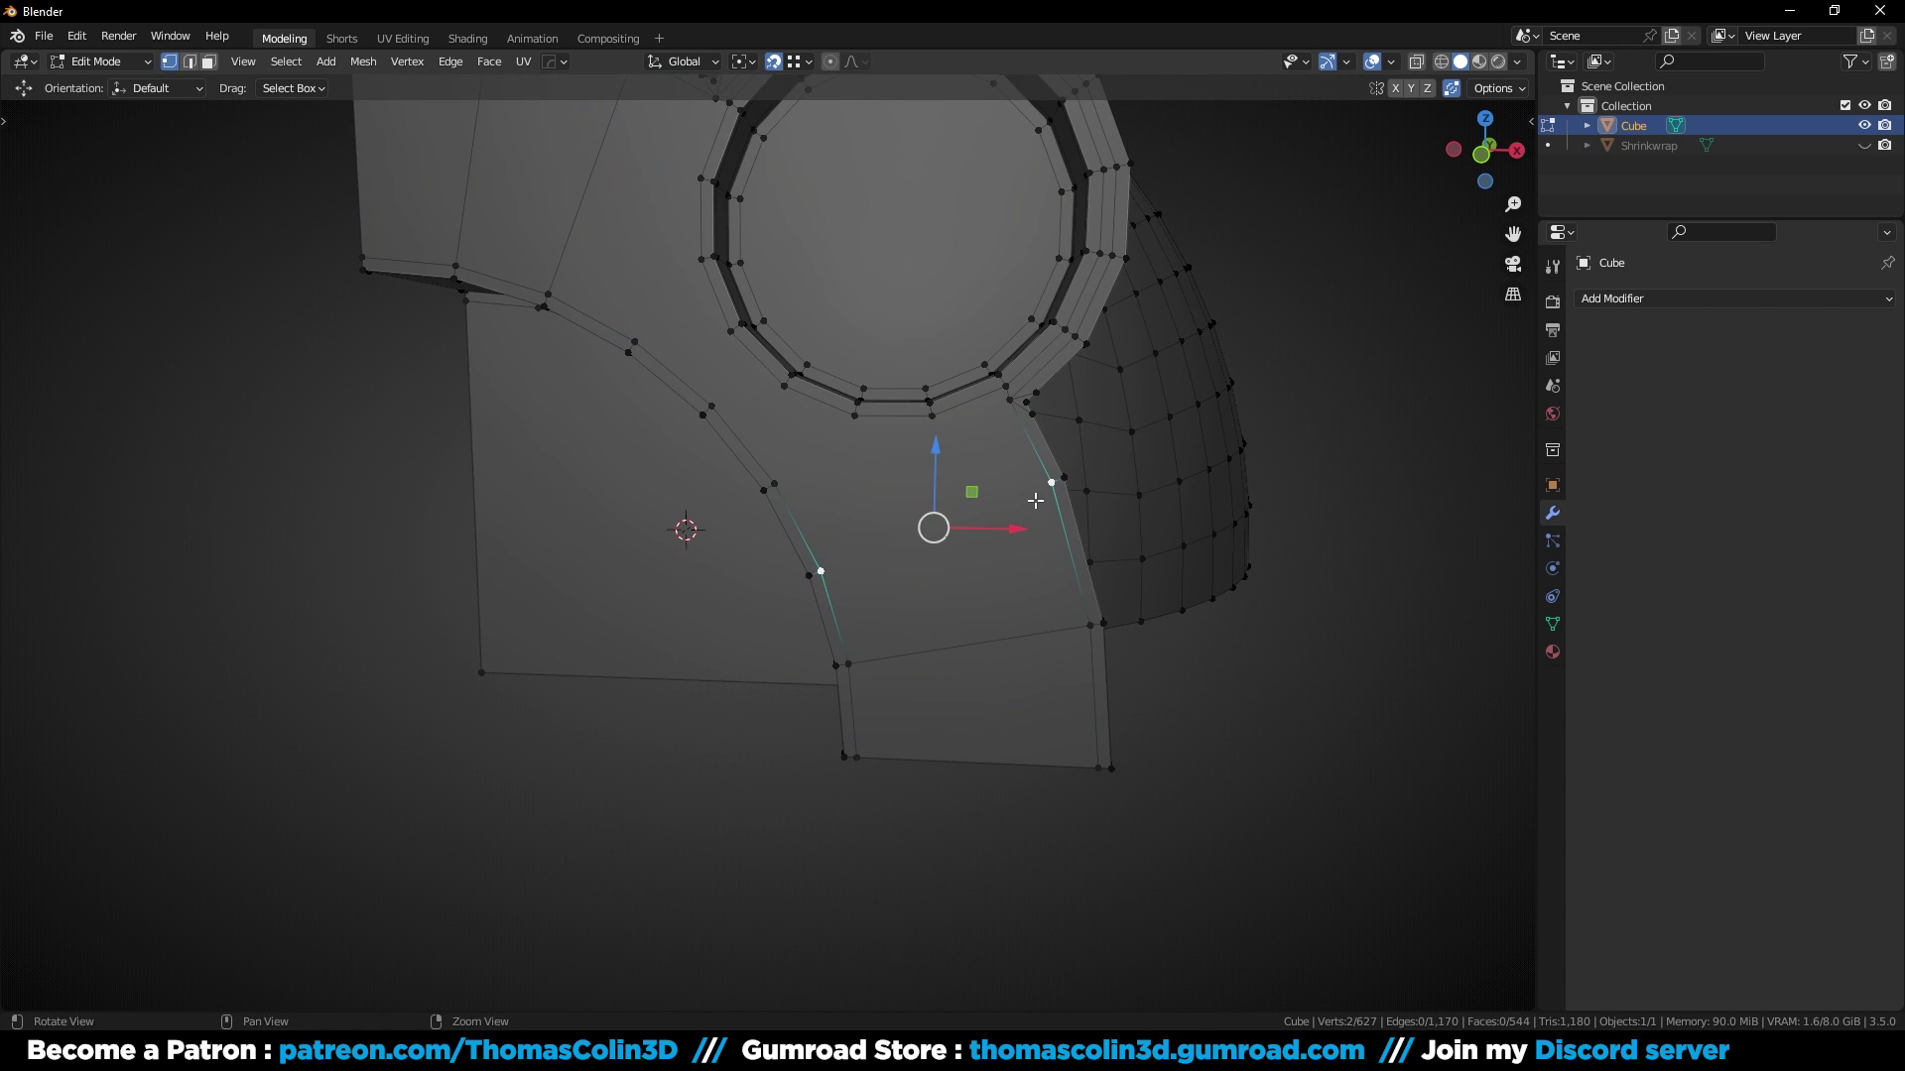
key(j)
Step: Connect the vertices at the upper notch between flange and round boss, and join the notch to the flange's inner rim
scroll(825, 337, up, 5)
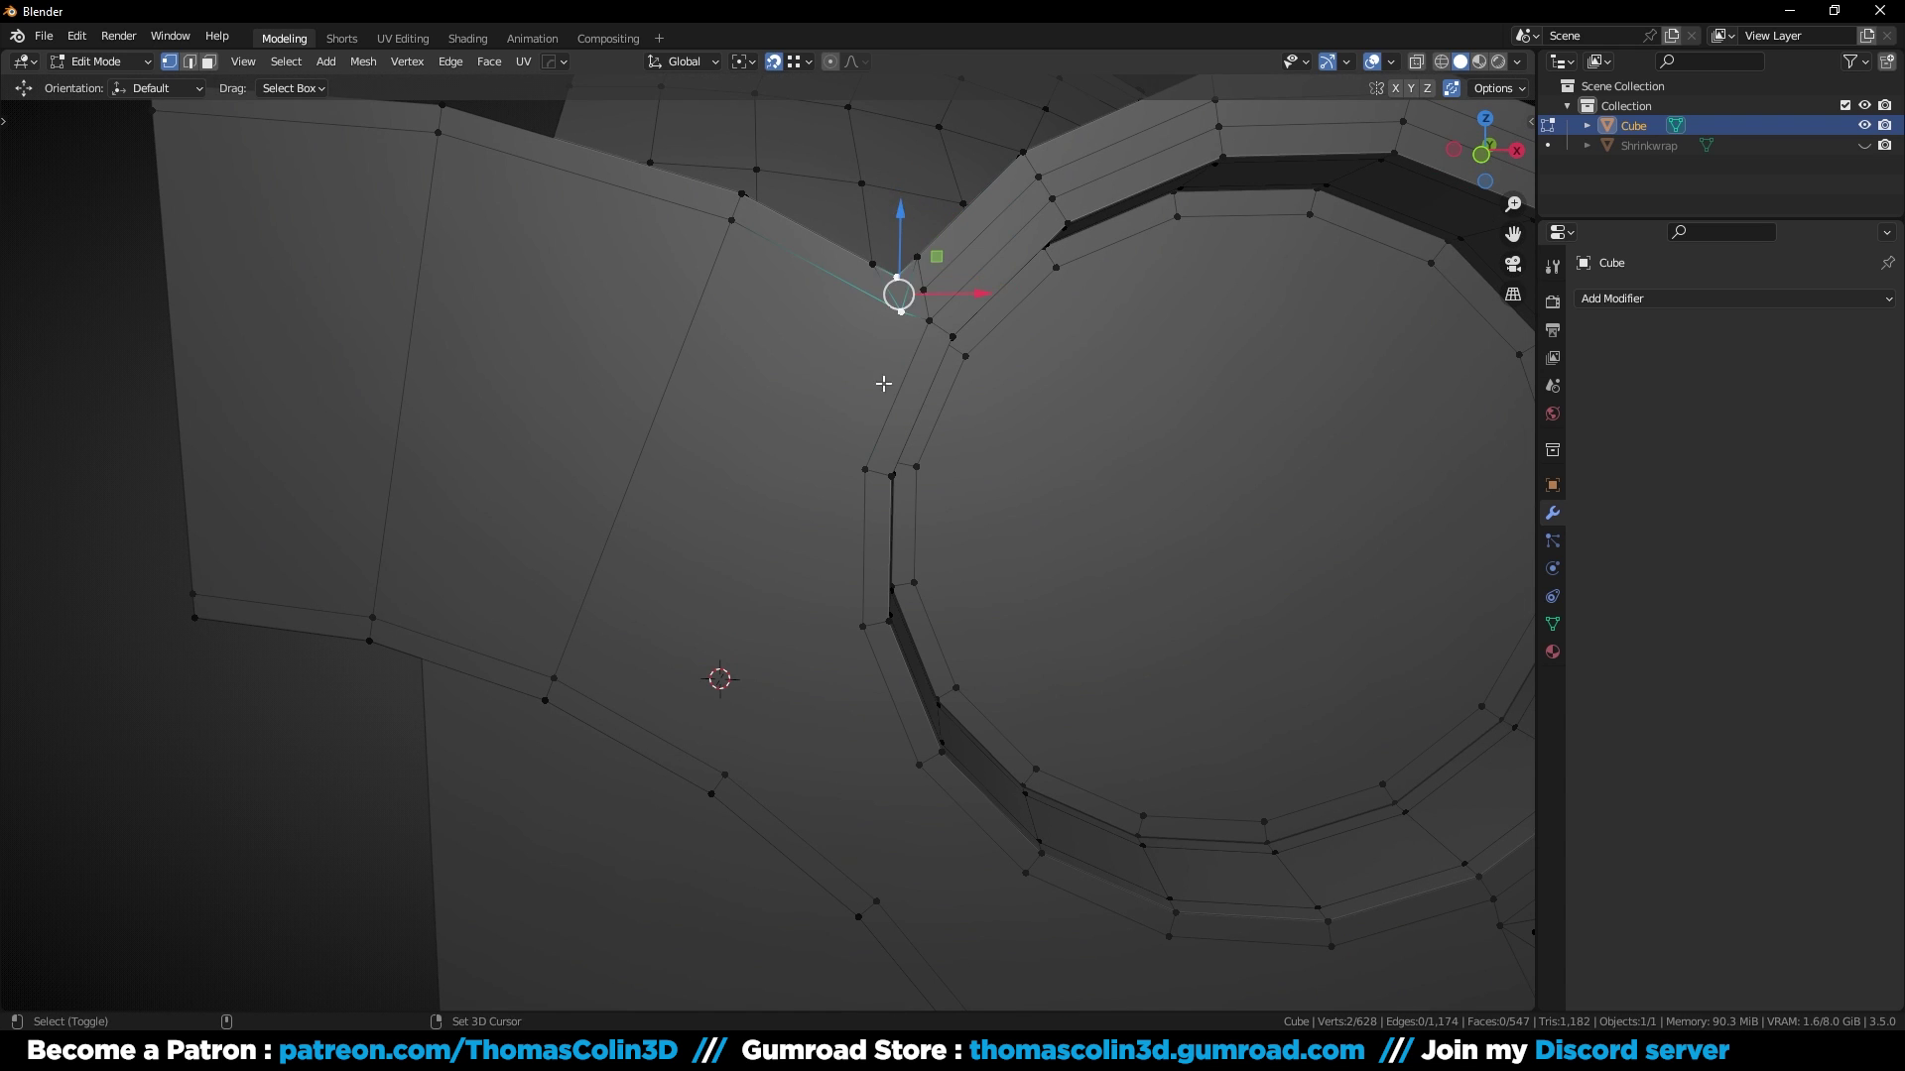
key(f)
click(872, 264)
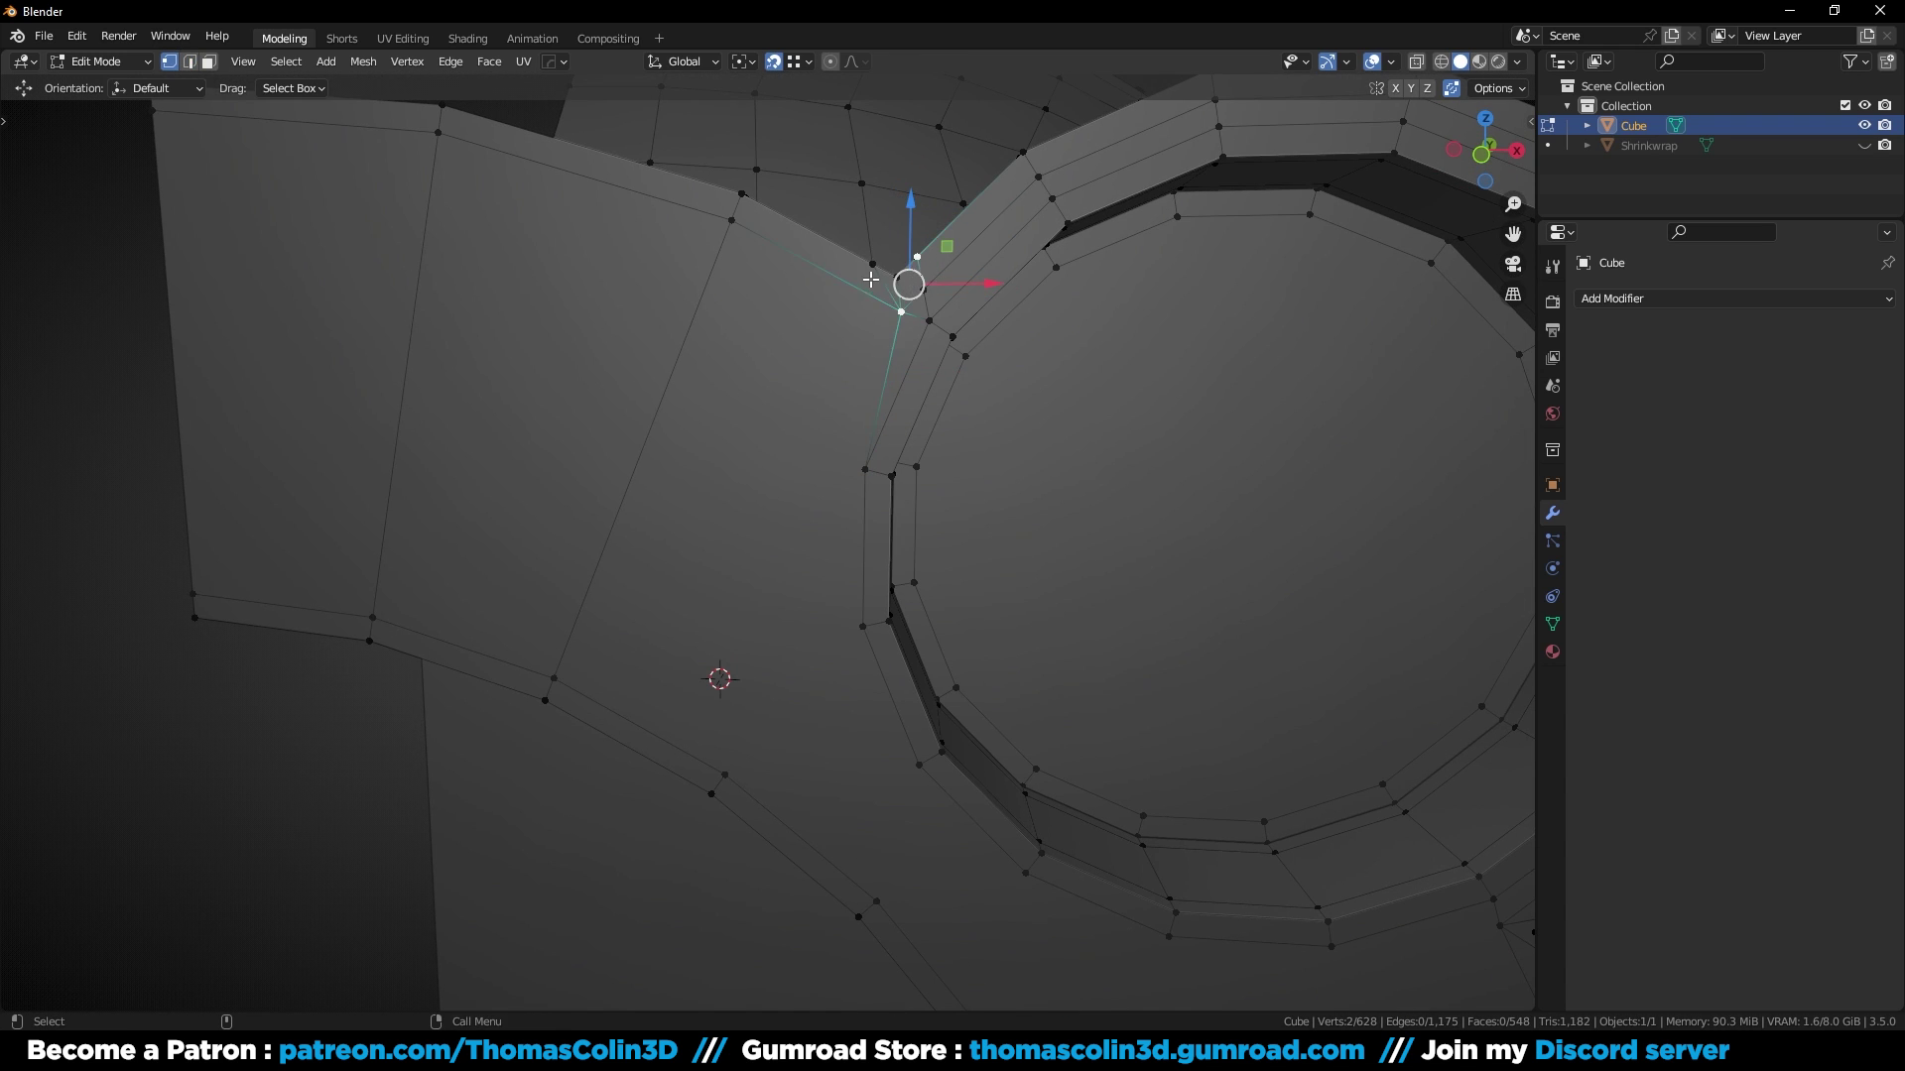
click(231, 850)
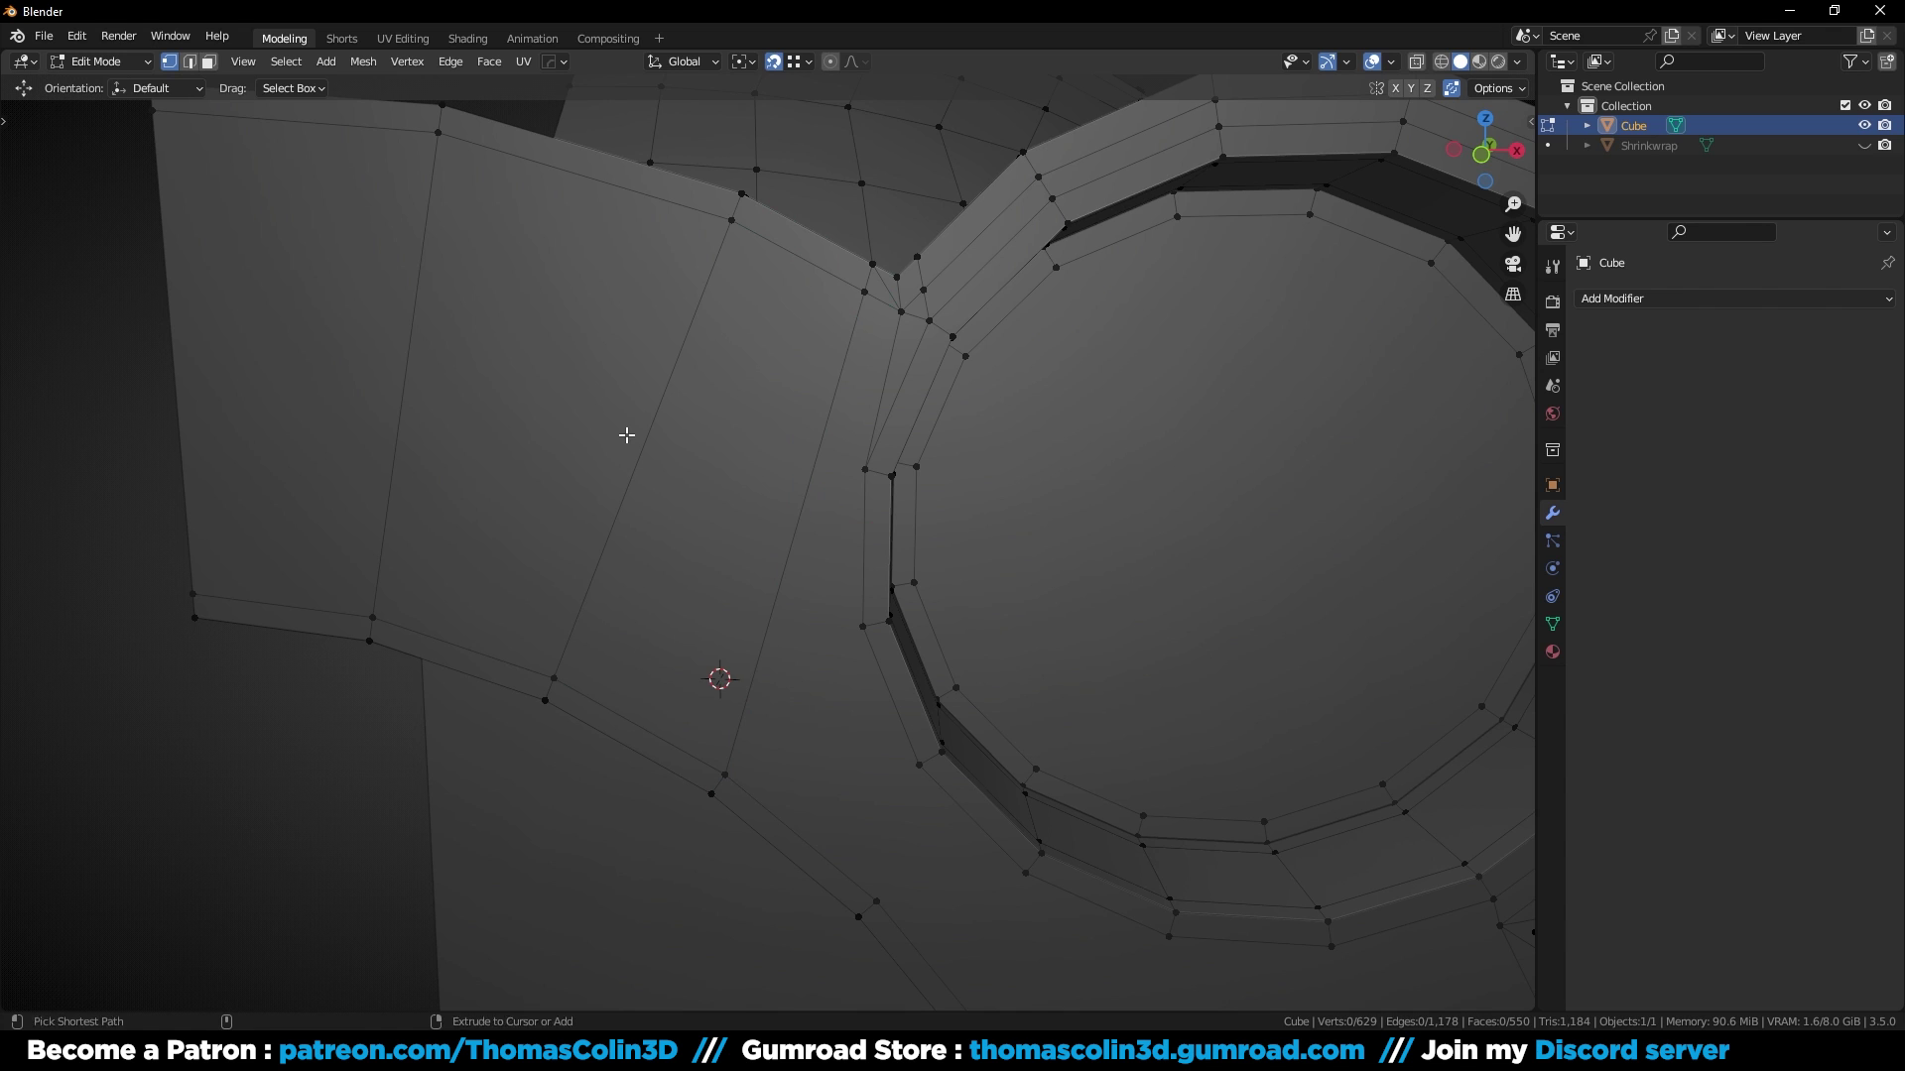
Step: Add two centred loop cuts along the flange's upper arm and connect their end vertices to the round boss's rim
key(ctrl+r)
scroll(626, 435, up, 1)
click(626, 435)
right_click(626, 434)
click(814, 465)
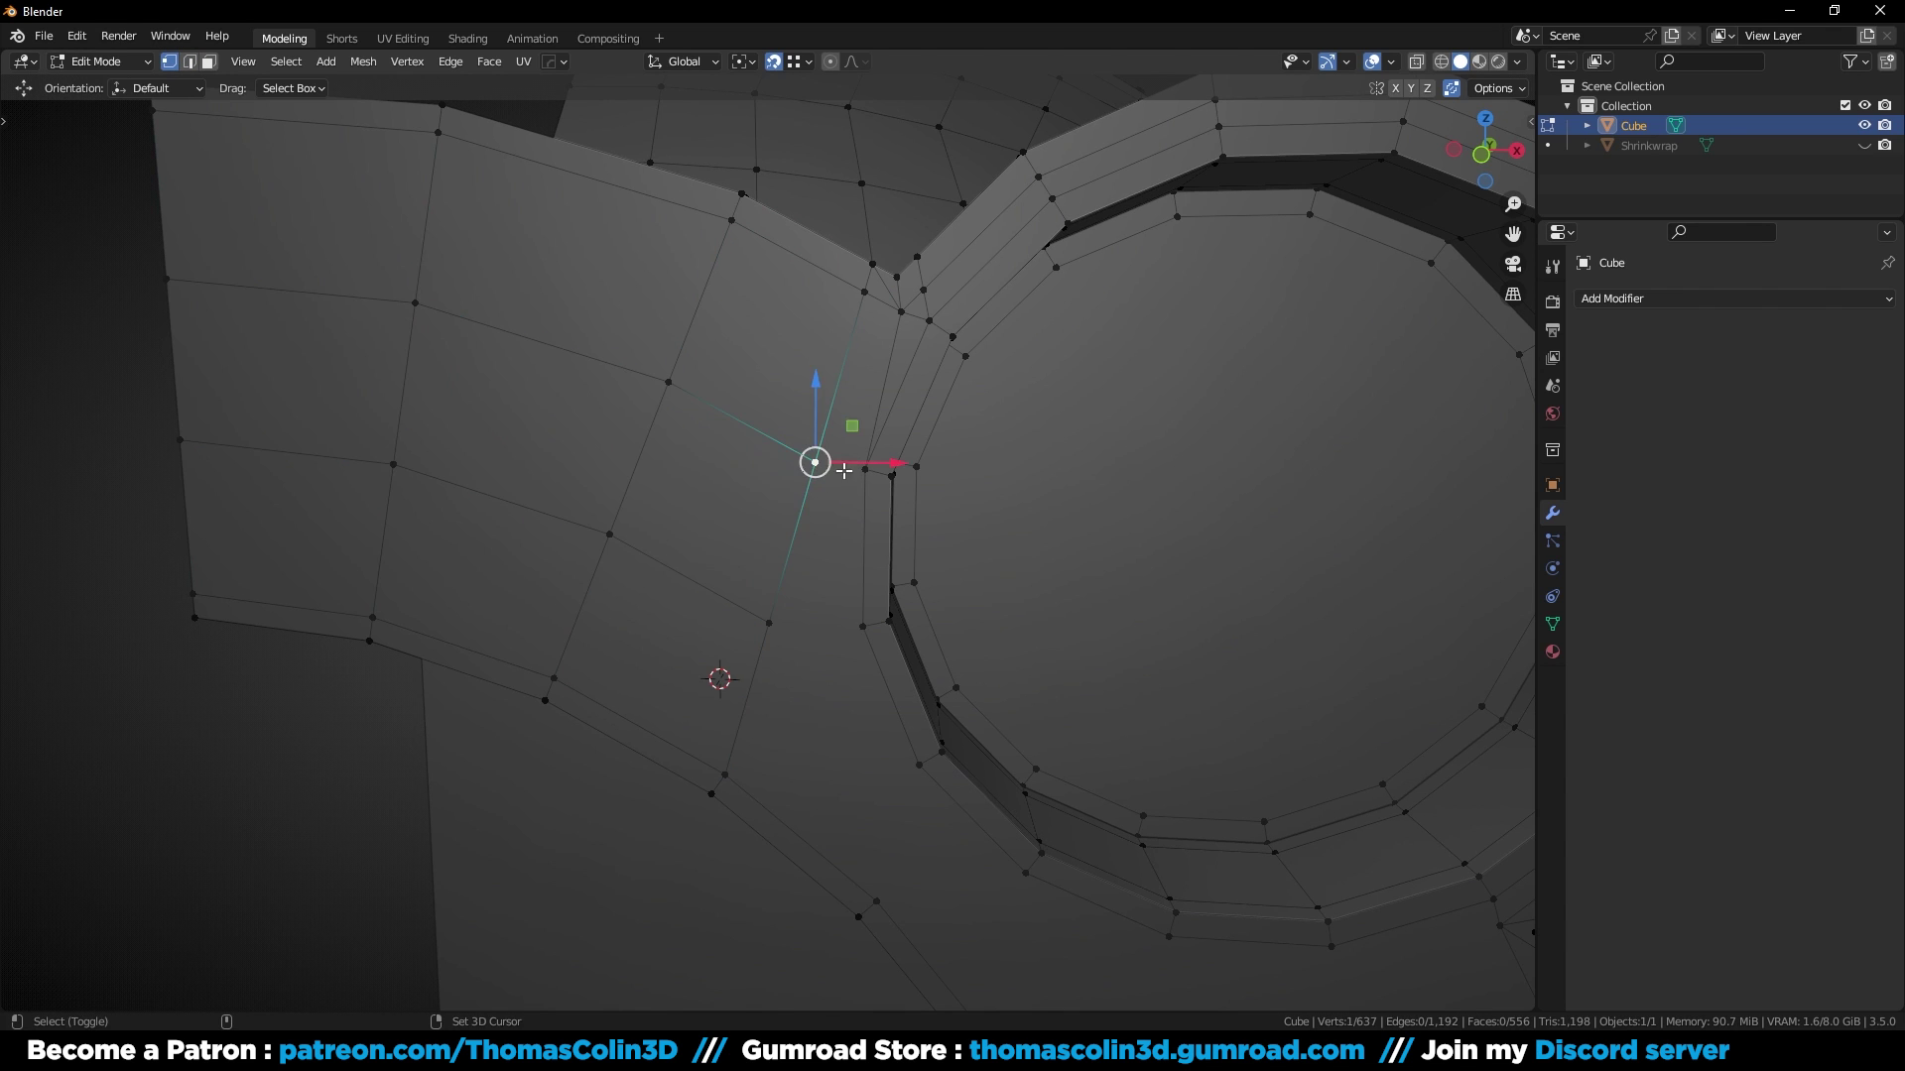
shift+click(861, 470)
key(j)
click(772, 622)
shift+click(855, 628)
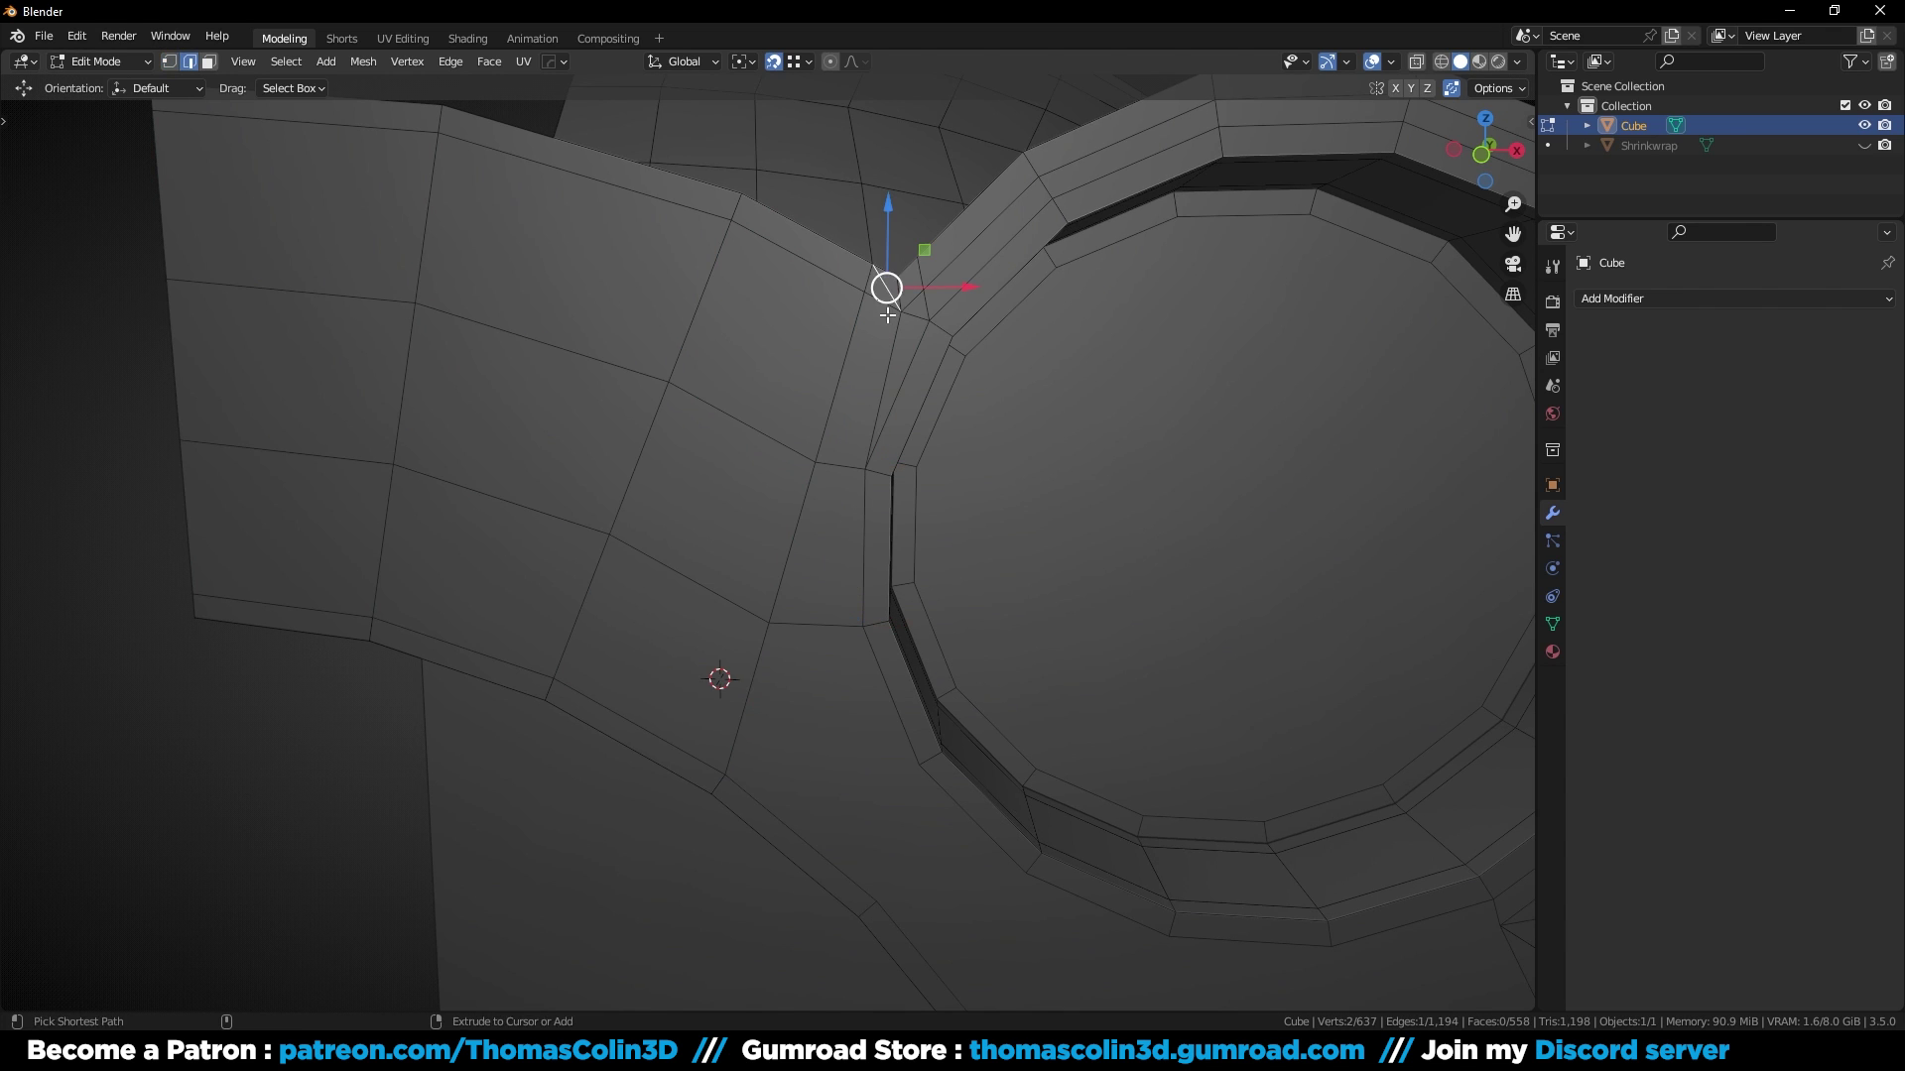
Step: Dissolve the extra edge at the upper notch, turn off snapping and slide the short edge beside the boss slightly away from it
key(ctrl+x)
shift+middle_drag(792, 541, 808, 485)
click(807, 485)
key(g)
key(g)
key(shift+Tab)
click(1076, 479)
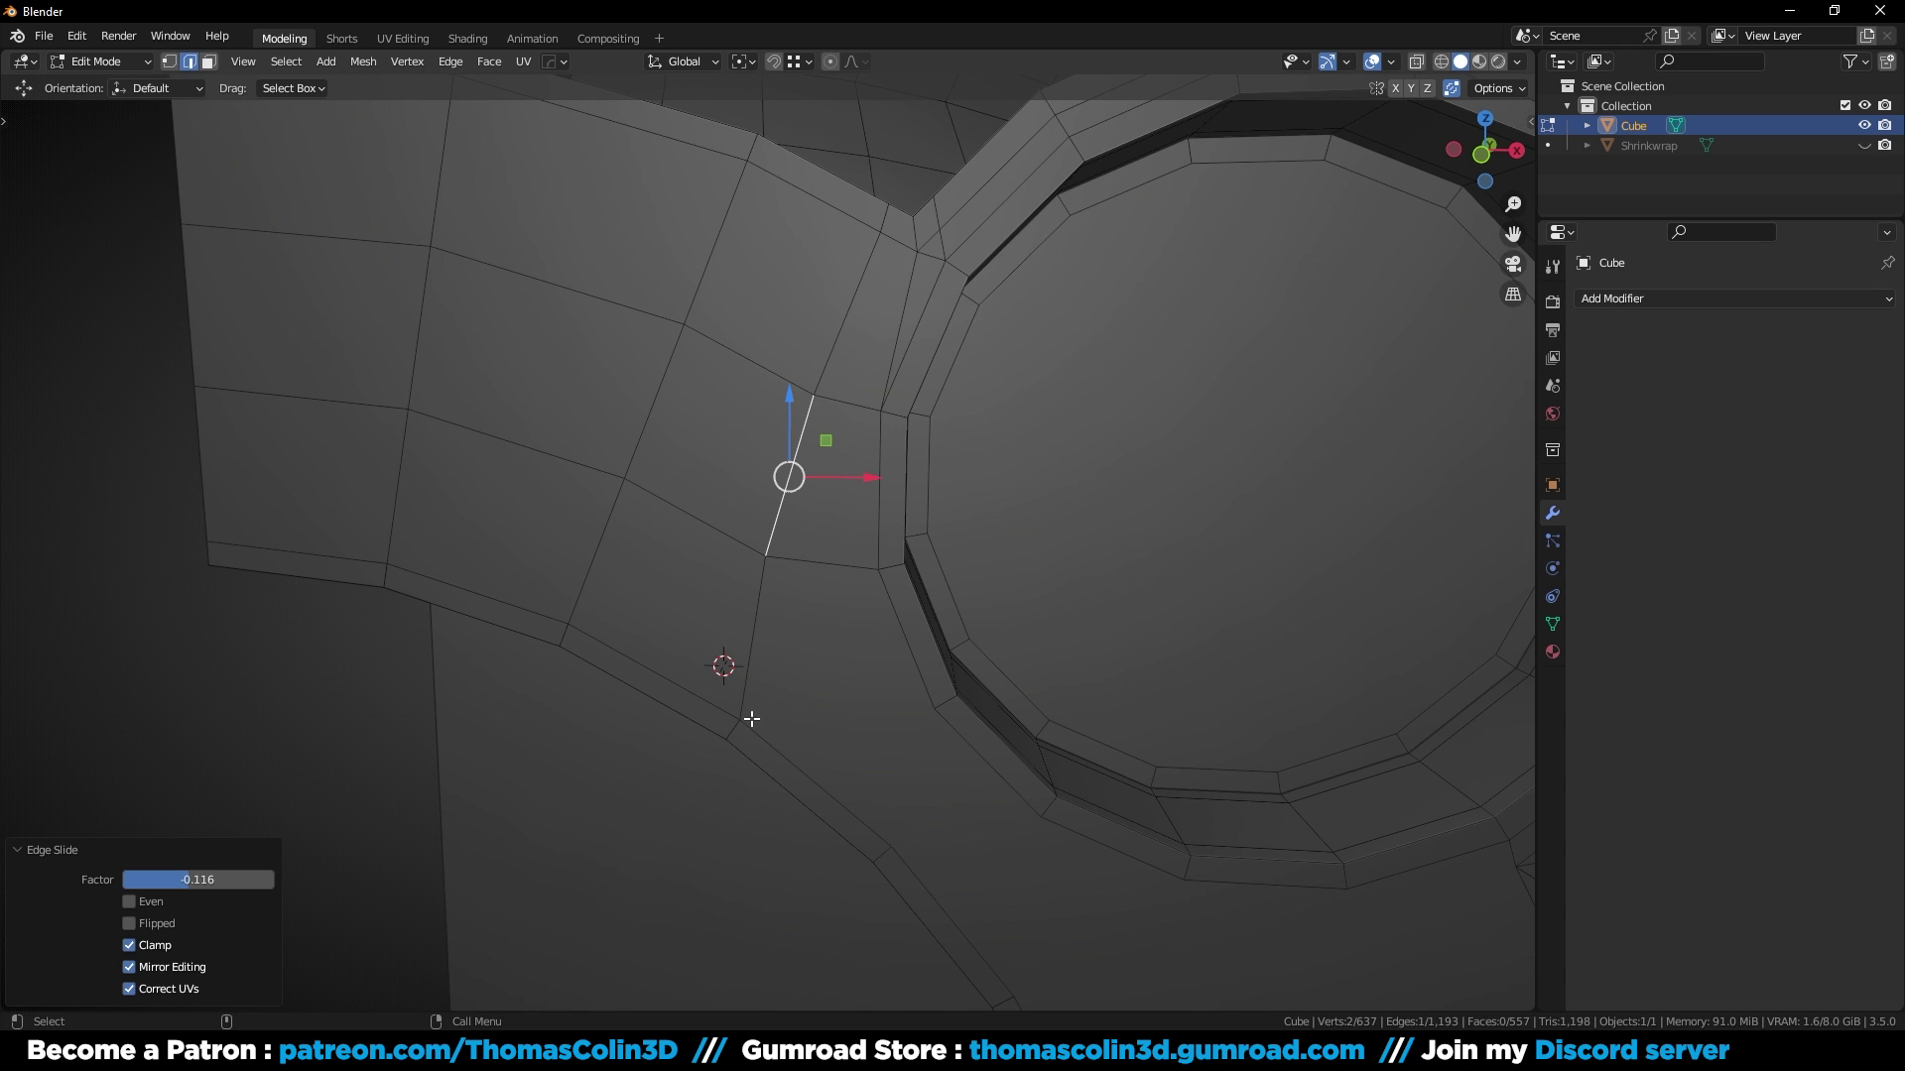
Step: Connect three vertices of the flange's inner rim to the facing vertices on the boss's lower rim
key(1)
click(742, 719)
shift+click(933, 708)
key(j)
shift+middle_drag(1082, 779, 936, 521)
click(893, 553)
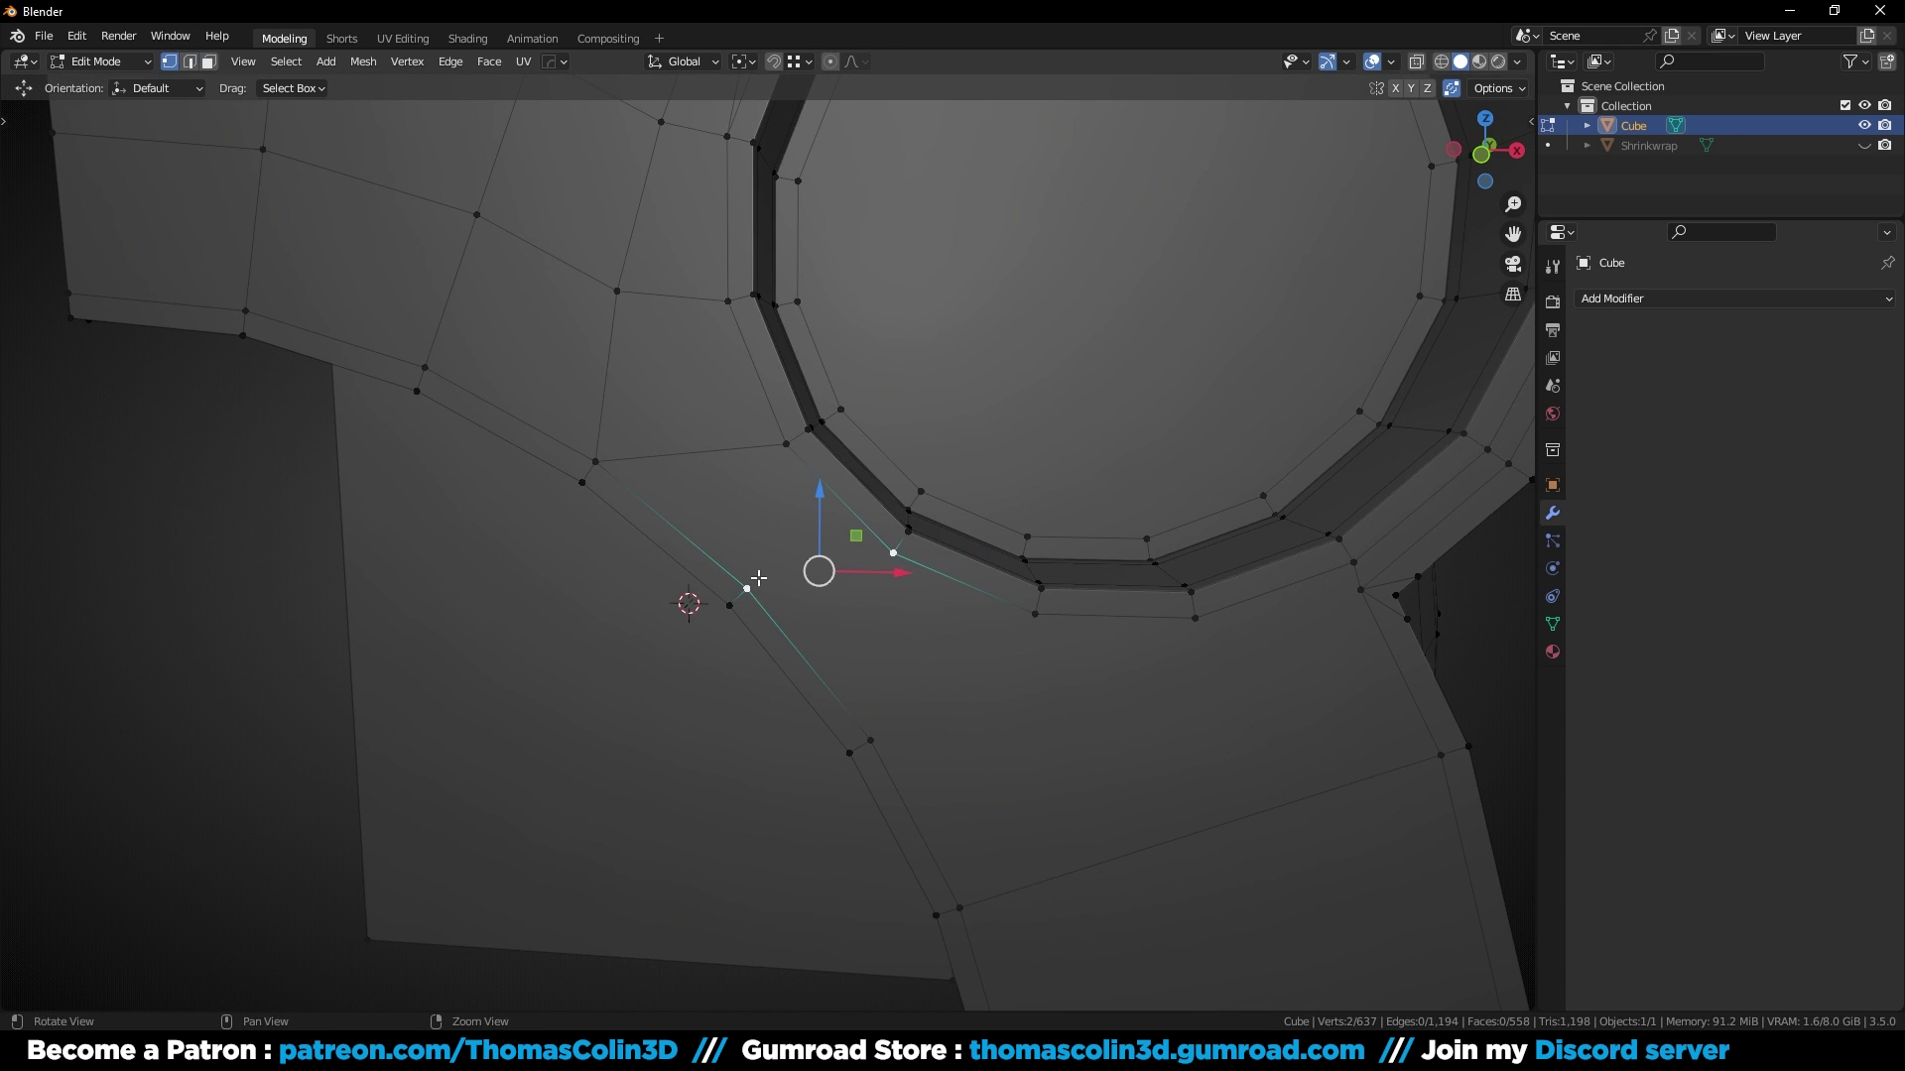
key(j)
shift+middle_drag(967, 682, 889, 491)
click(923, 426)
shift+click(767, 560)
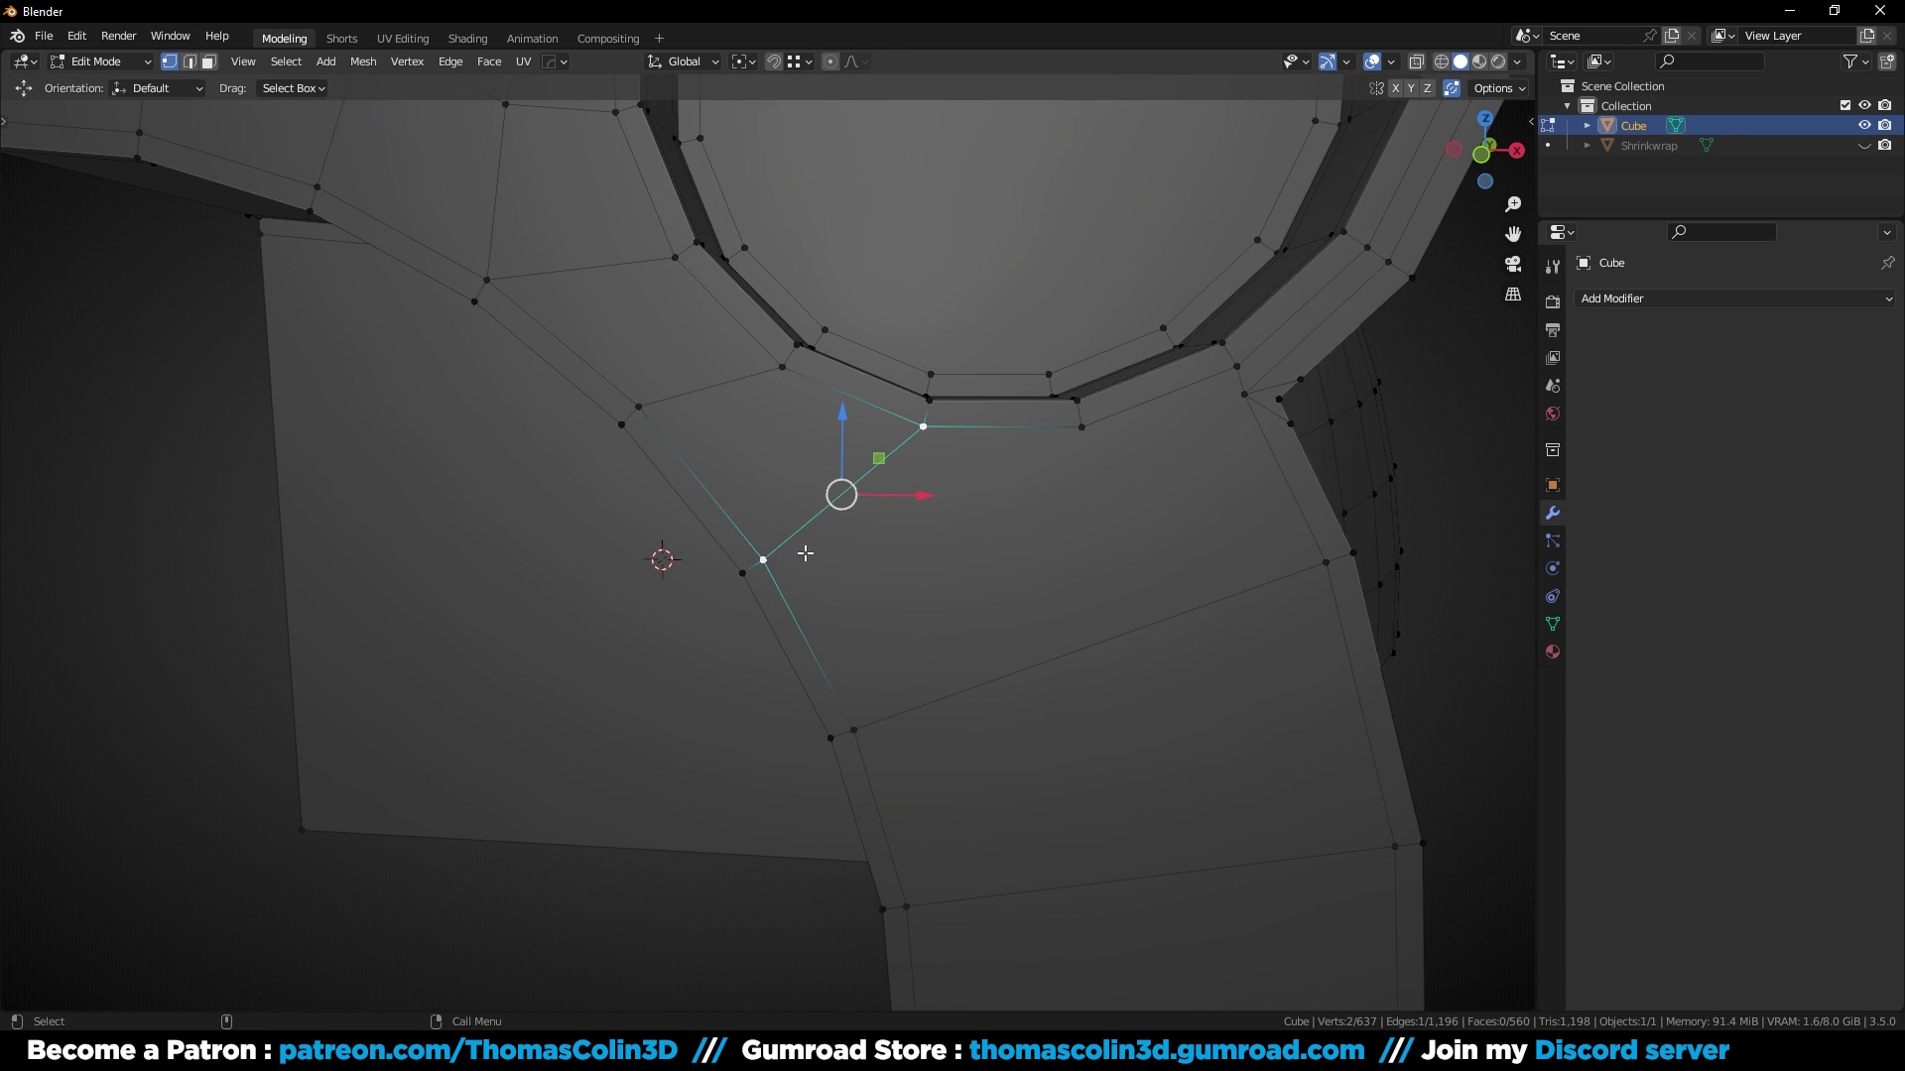
Step: Add one centred loop cut along the flange's lower arm and connect its end vertex to the boss's rim
alt+right_drag(1107, 537, 1062, 616)
key(2)
click(1062, 616)
key(ctrl+r)
click(1060, 618)
right_click(1058, 616)
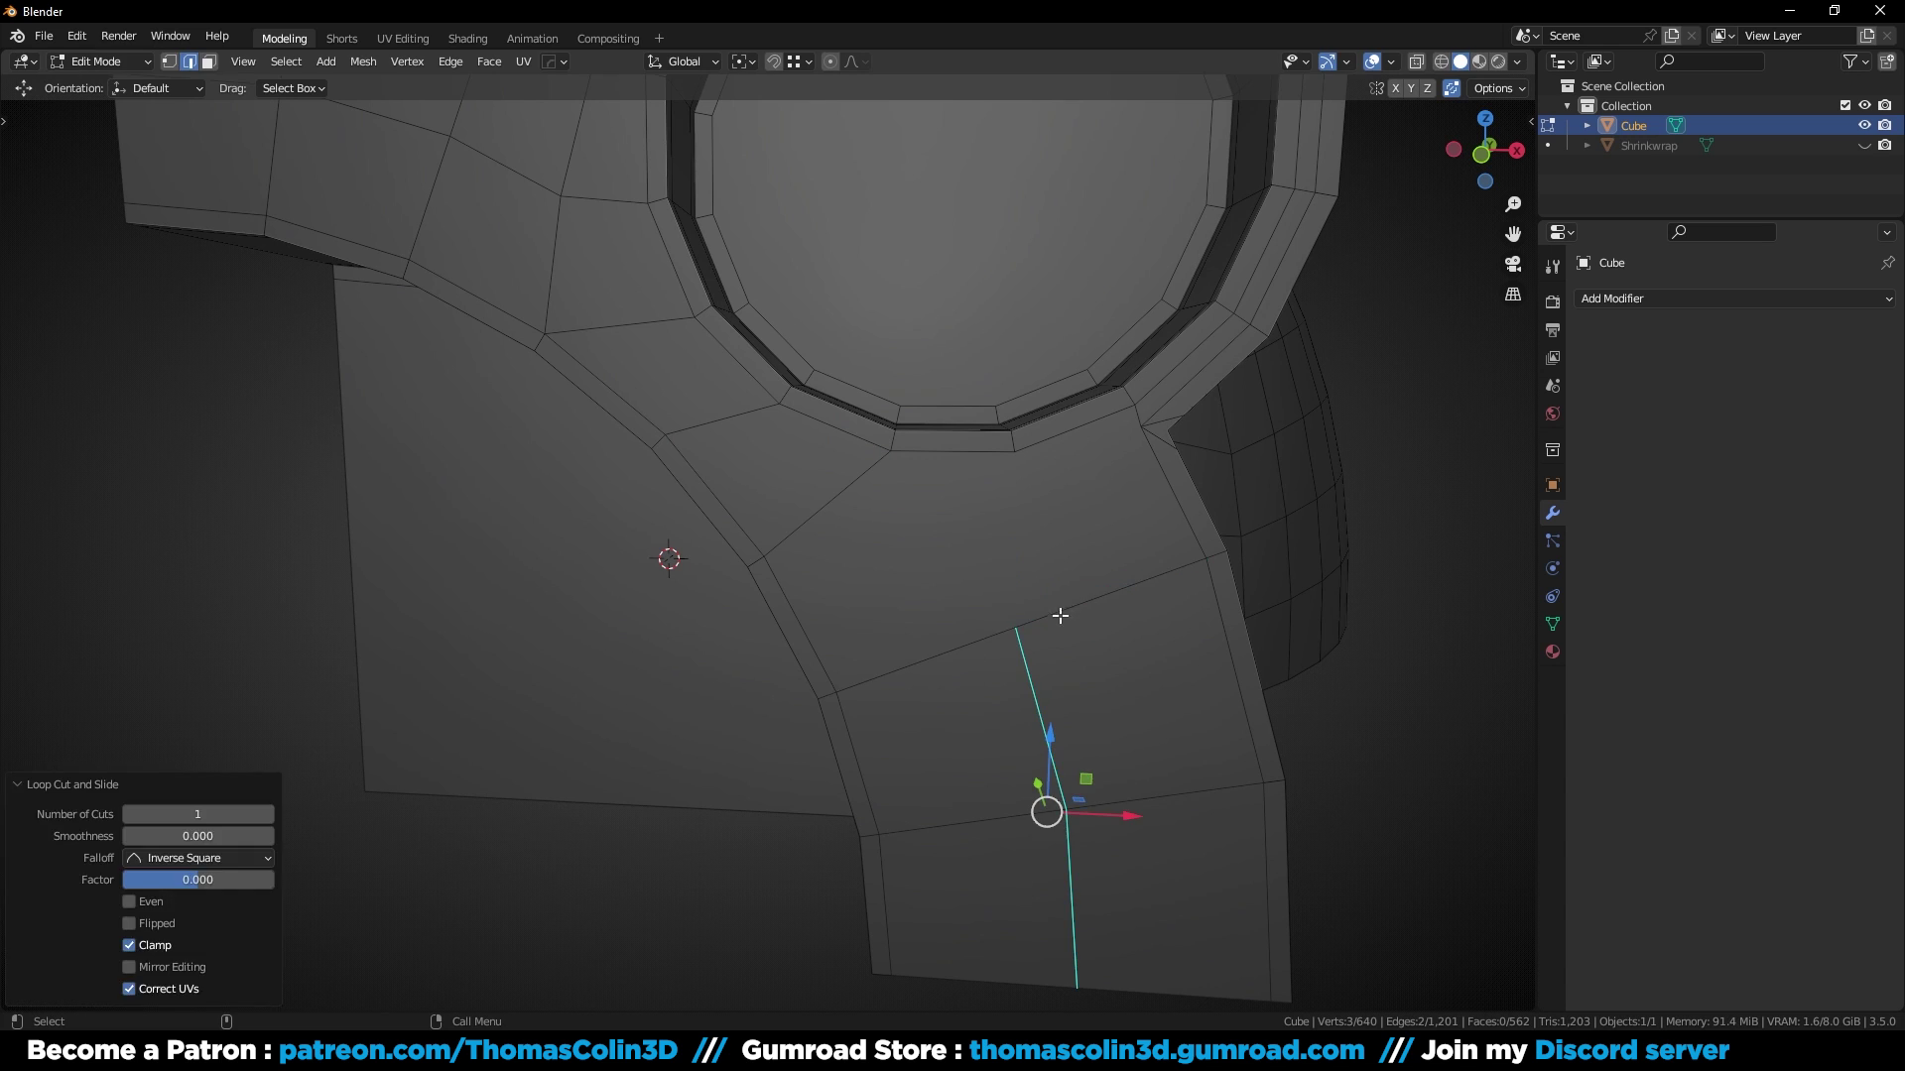
key(1)
click(1016, 592)
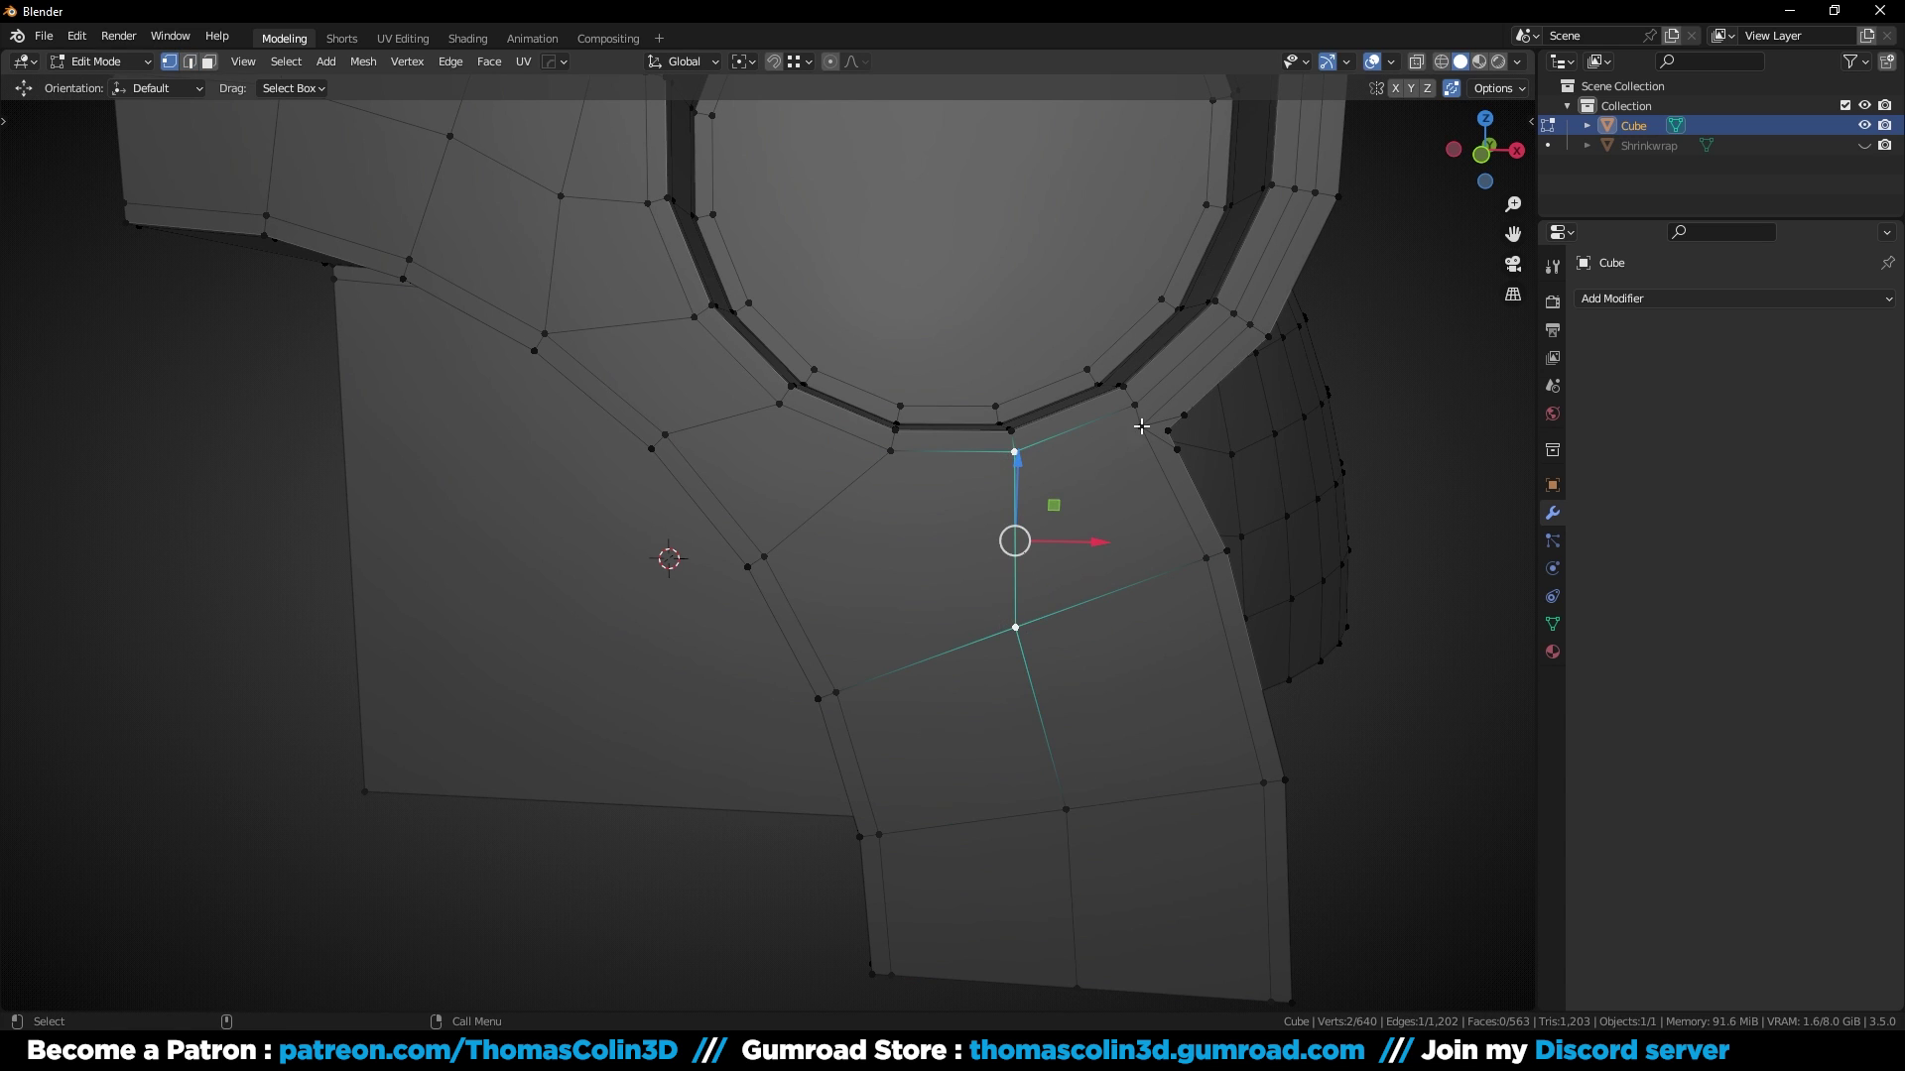
Step: Connect the vertices across the bevel at the lower notch and join the notch corner to the boss's rim
shift+middle_drag(1209, 429, 1027, 539)
scroll(1033, 545, up, 3)
click(1056, 549)
shift+click(1157, 571)
key(j)
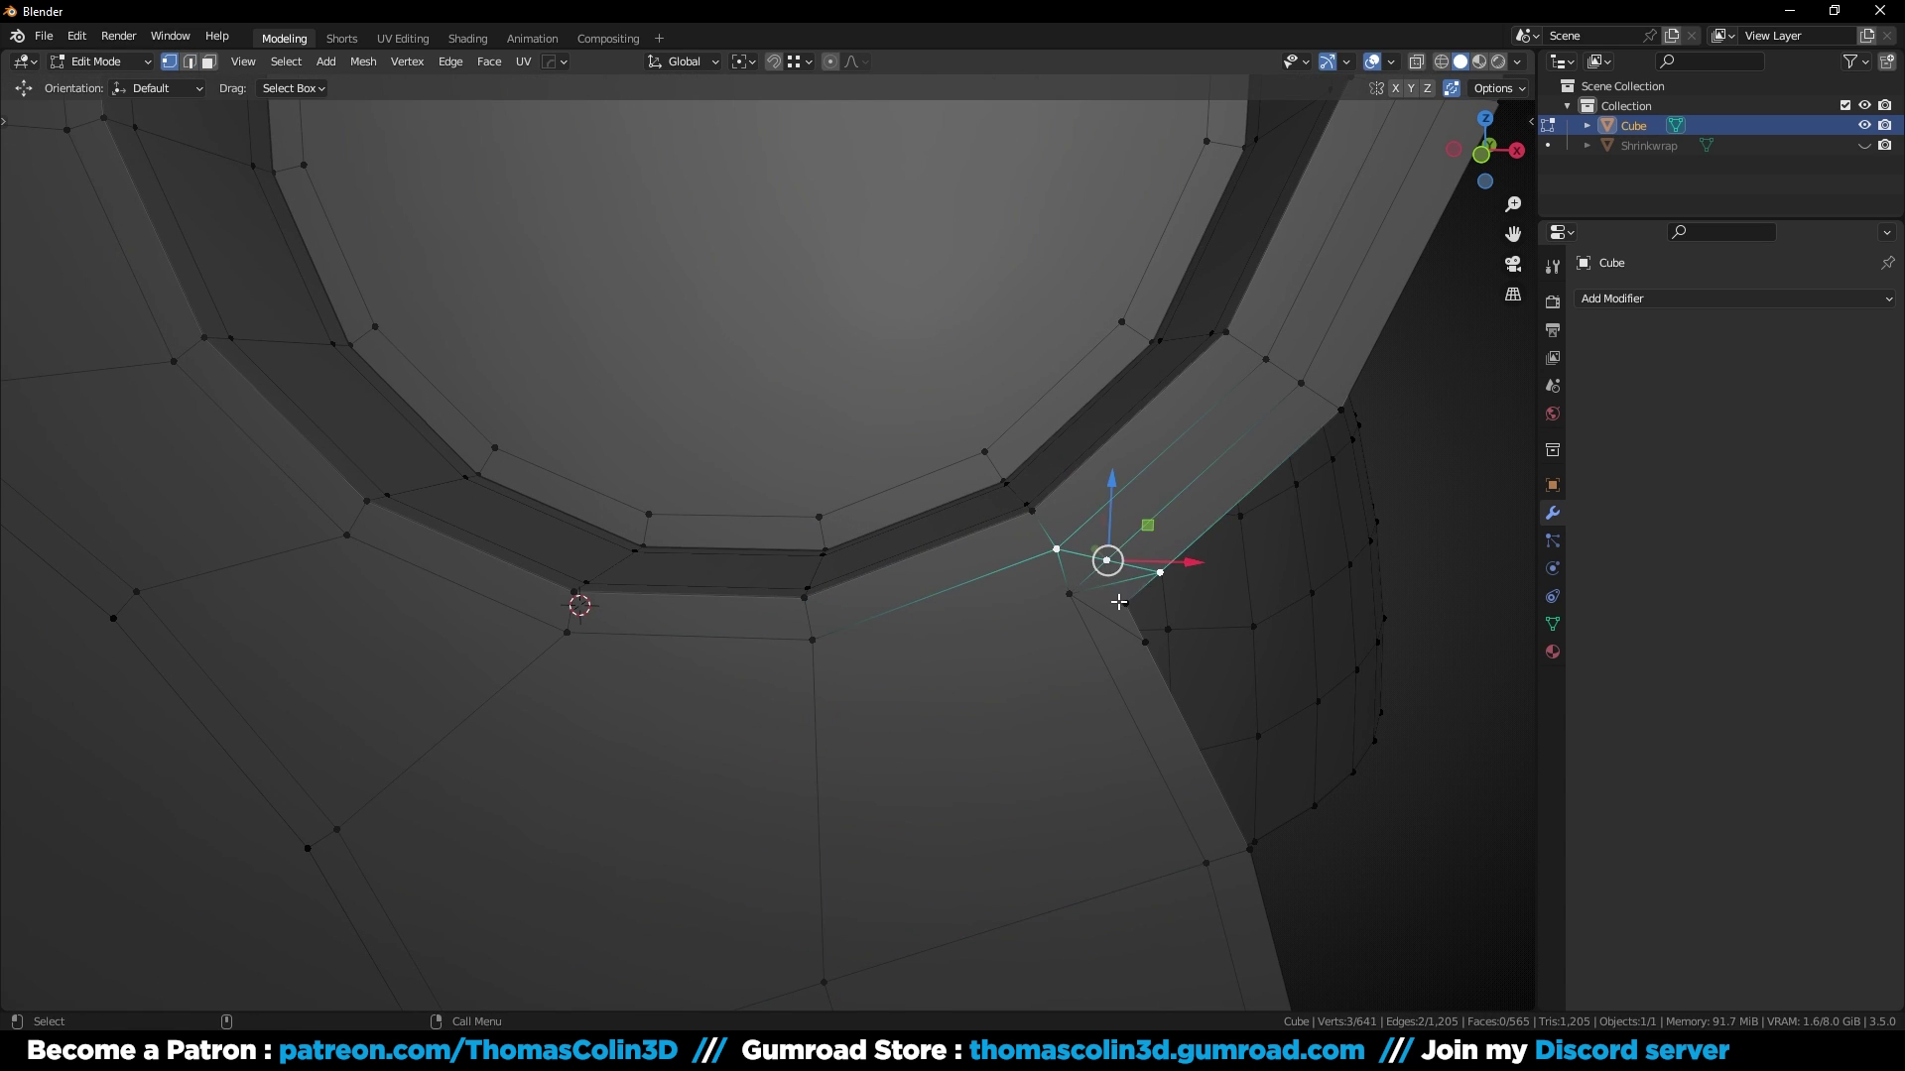
click(1122, 601)
shift+click(1062, 595)
shift+click(815, 641)
key(j)
Step: Dissolve the two extra short edges at the lower notch between the flange and the boss
key(2)
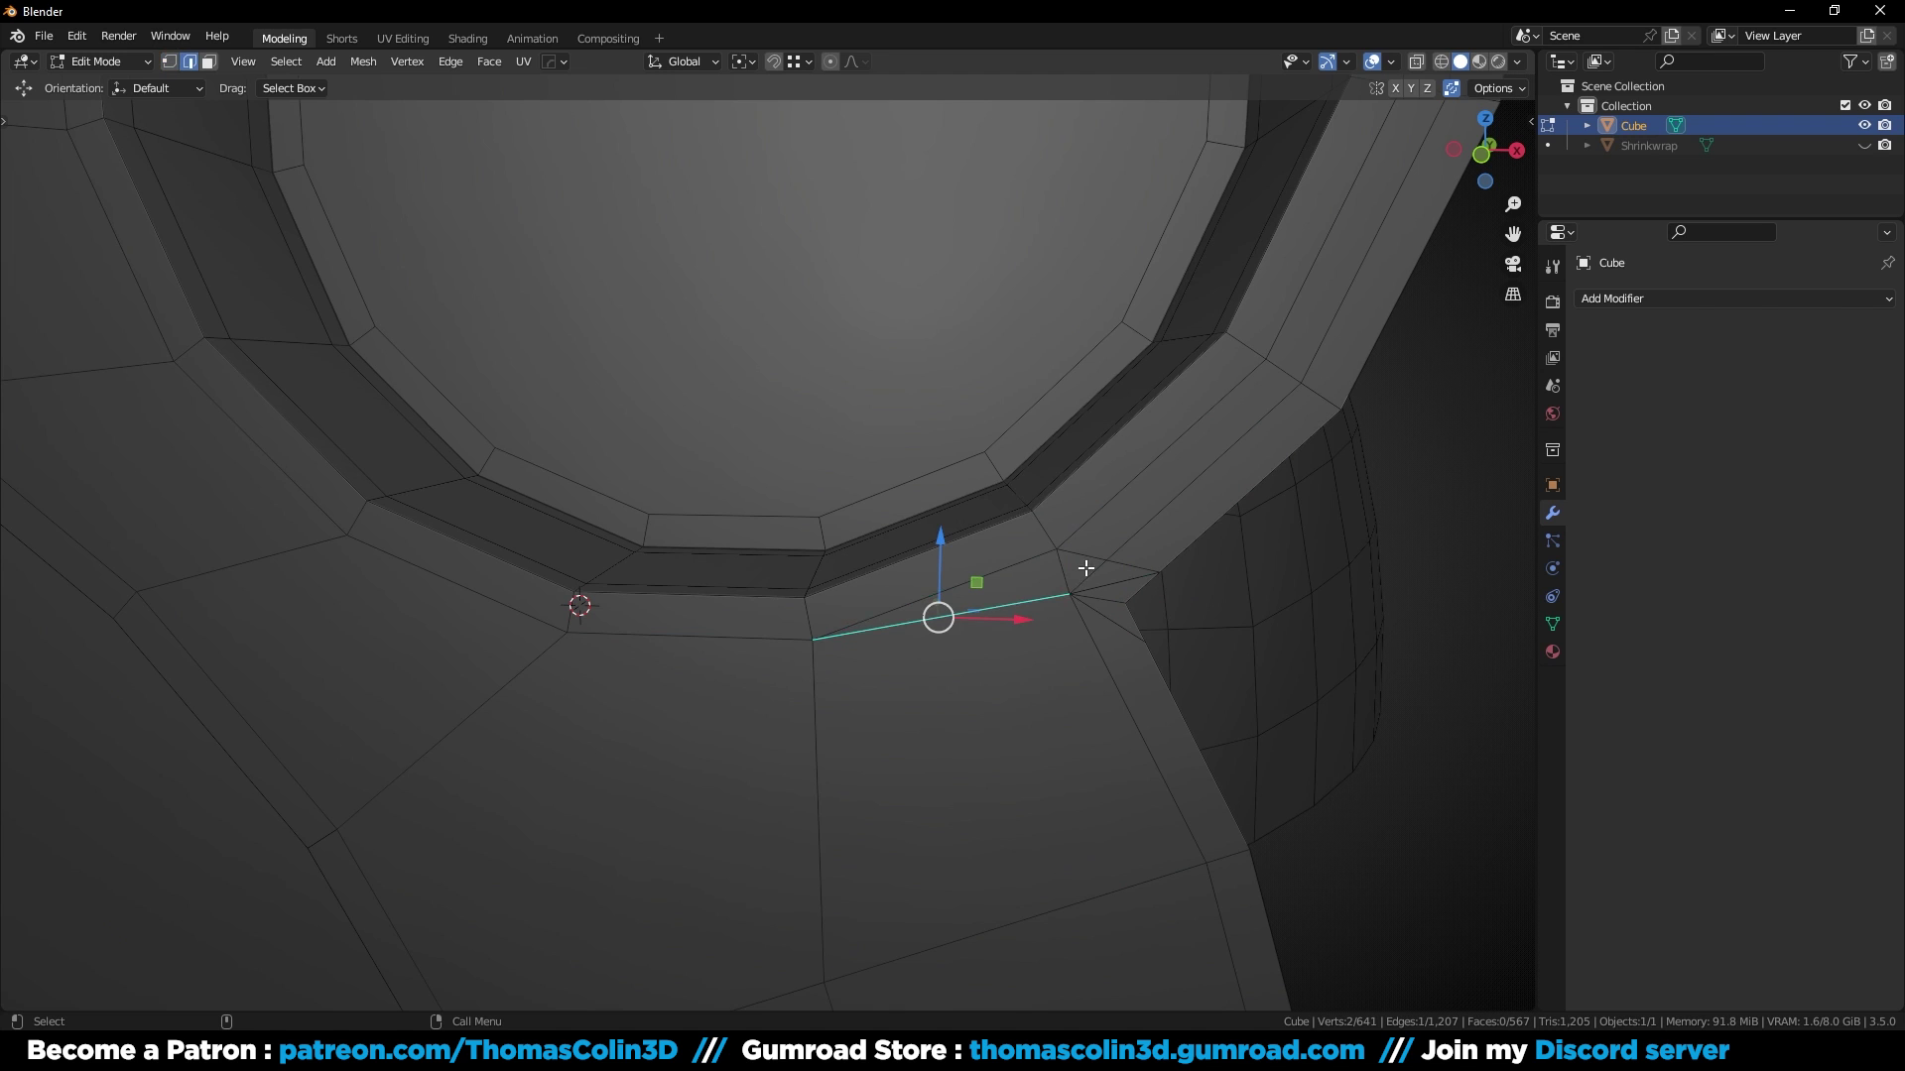
click(1074, 572)
key(ctrl+x)
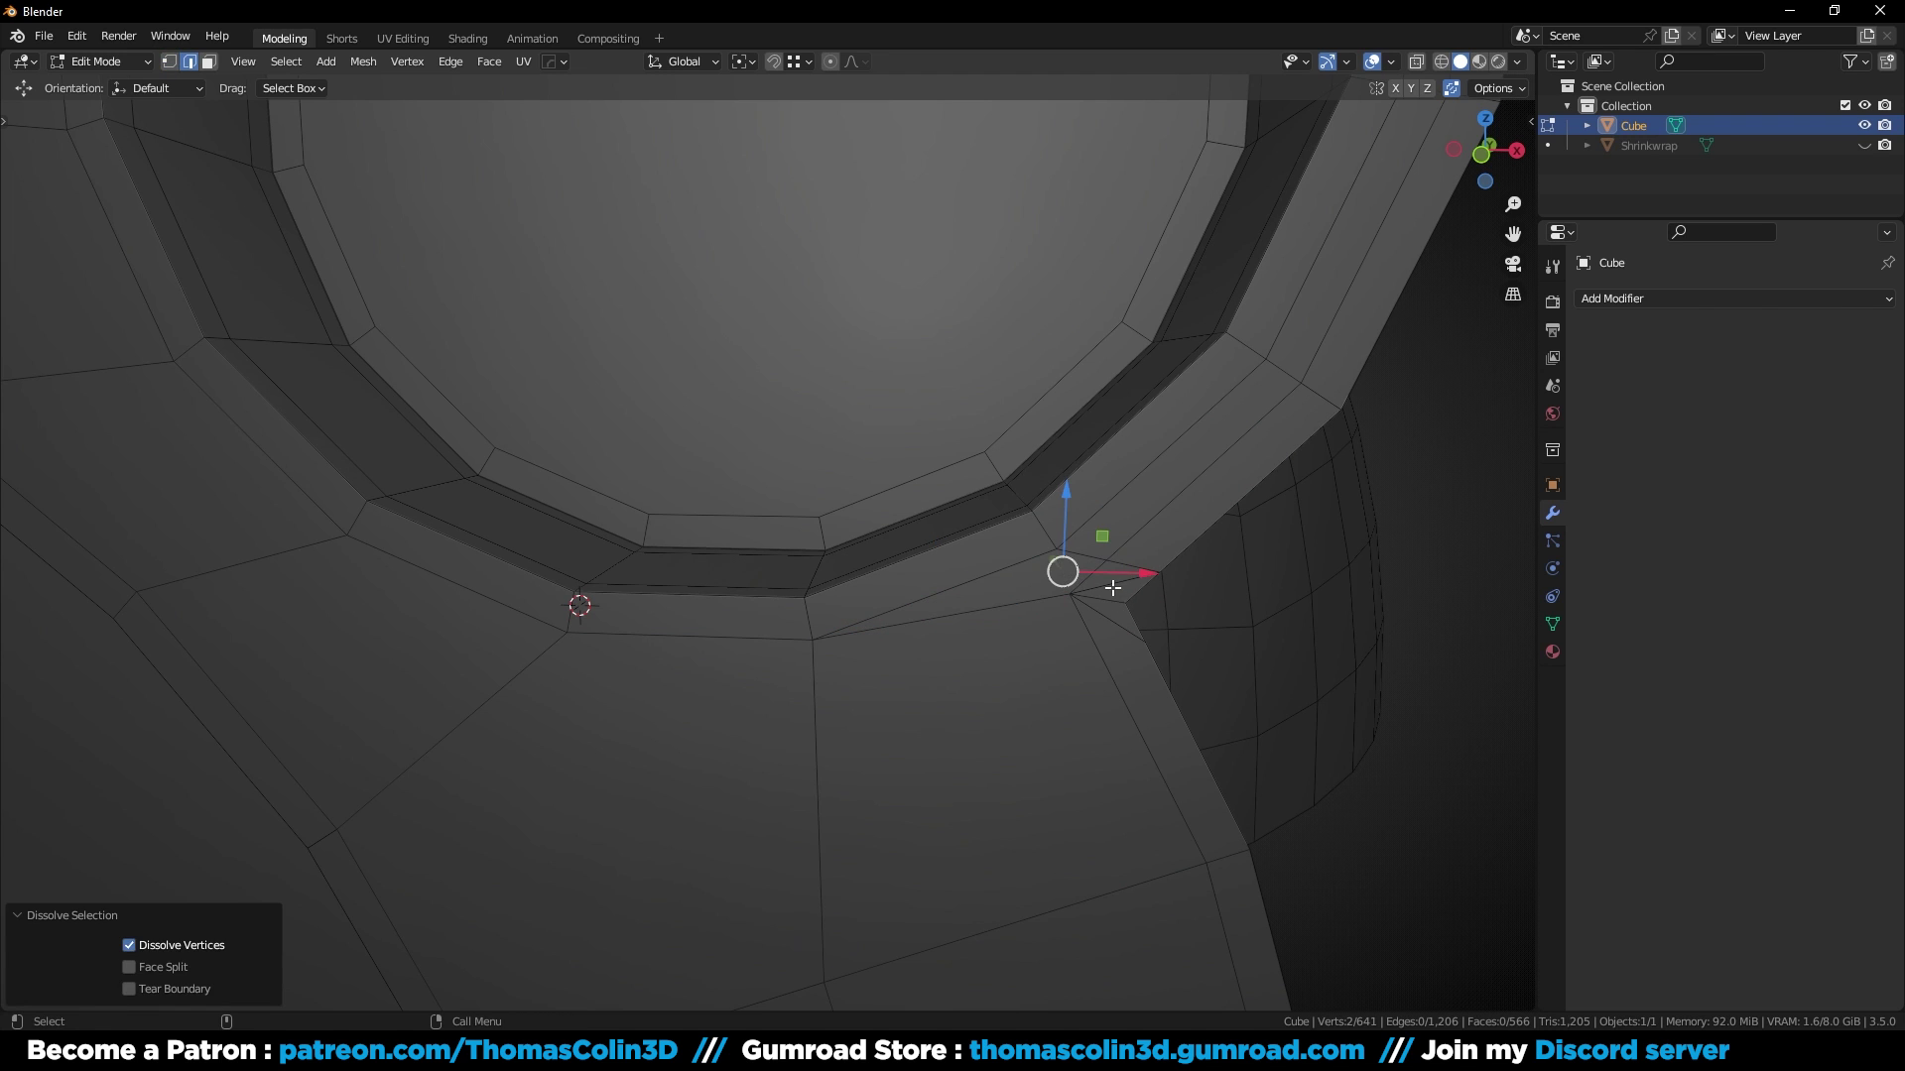
click(1113, 589)
key(ctrl+x)
Step: Knife-cut from the inner rim across the centre edge to the outer edge below the lower notch, and dissolve the leftover edge there
scroll(982, 586, down, 2)
key(1)
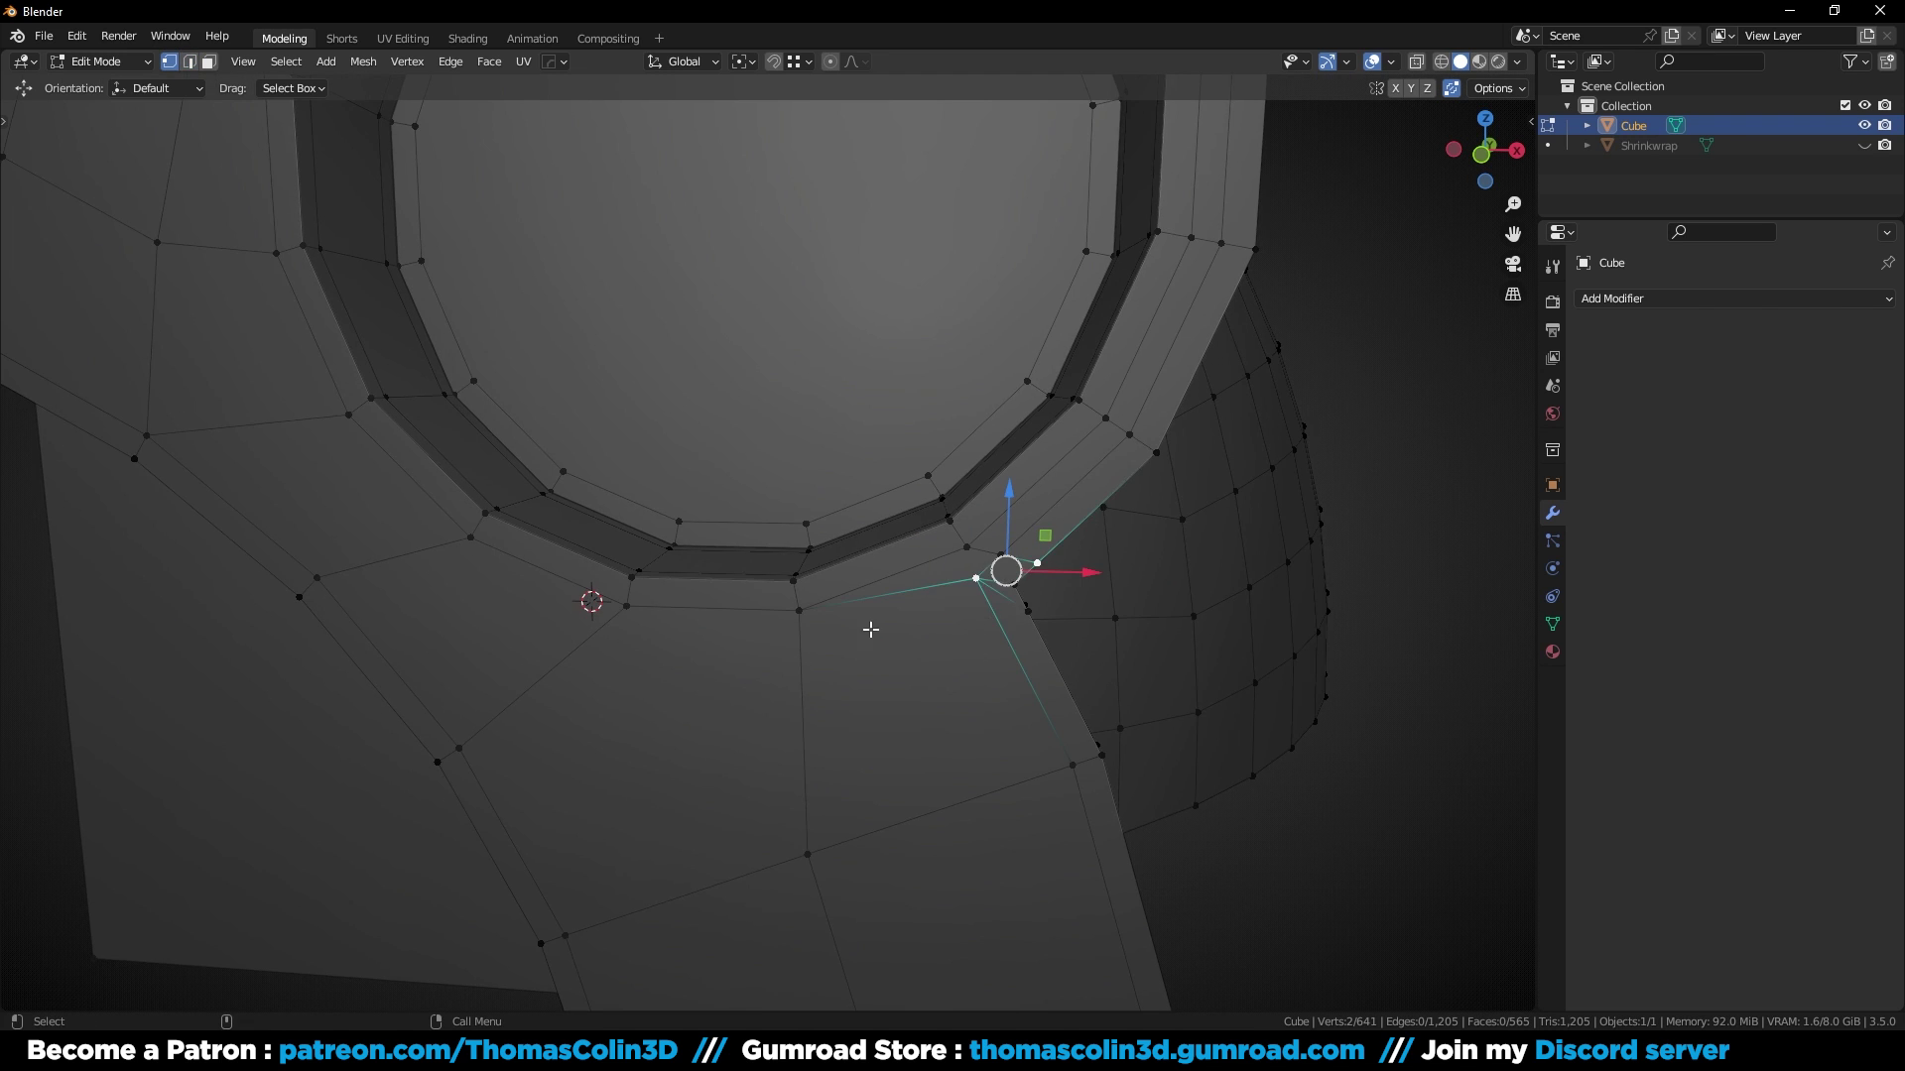
key(2)
scroll(880, 676, up, 1)
alt+drag(880, 676, 915, 584)
key(k)
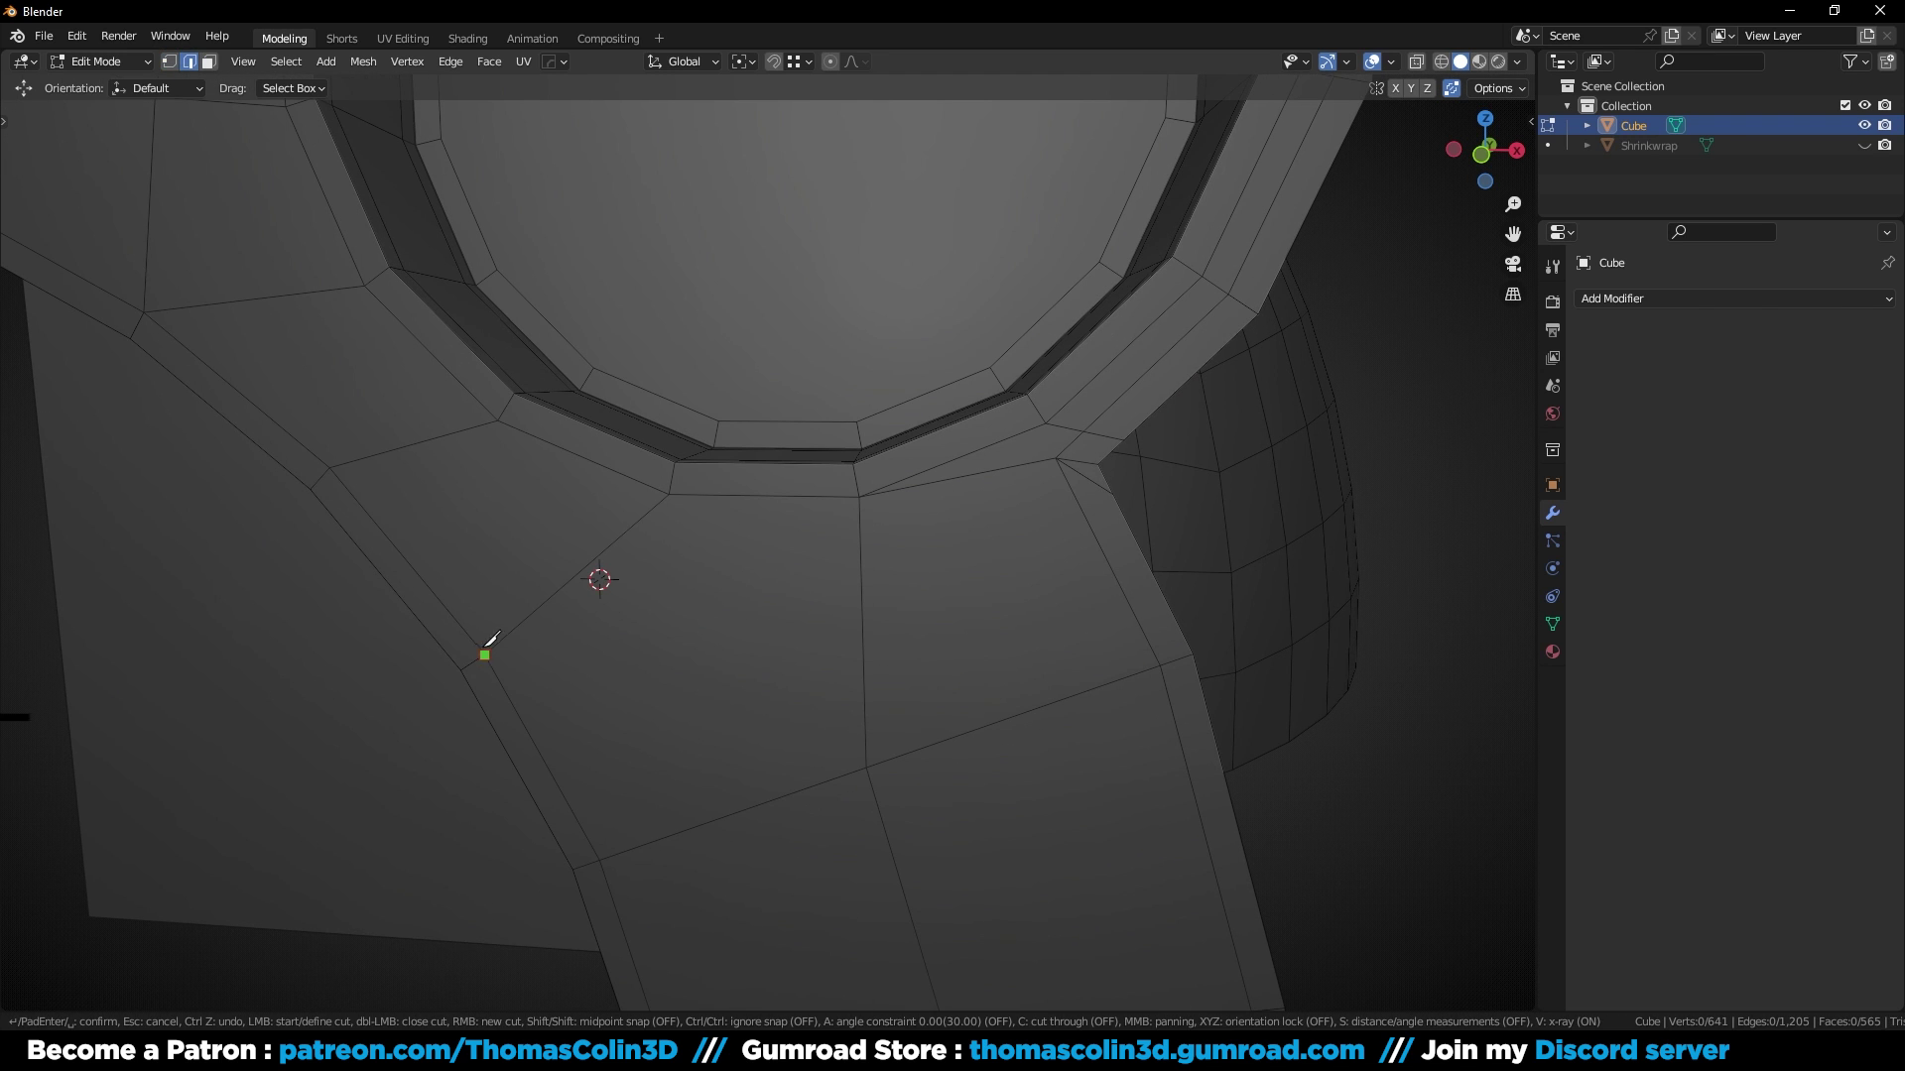
click(484, 655)
click(870, 588)
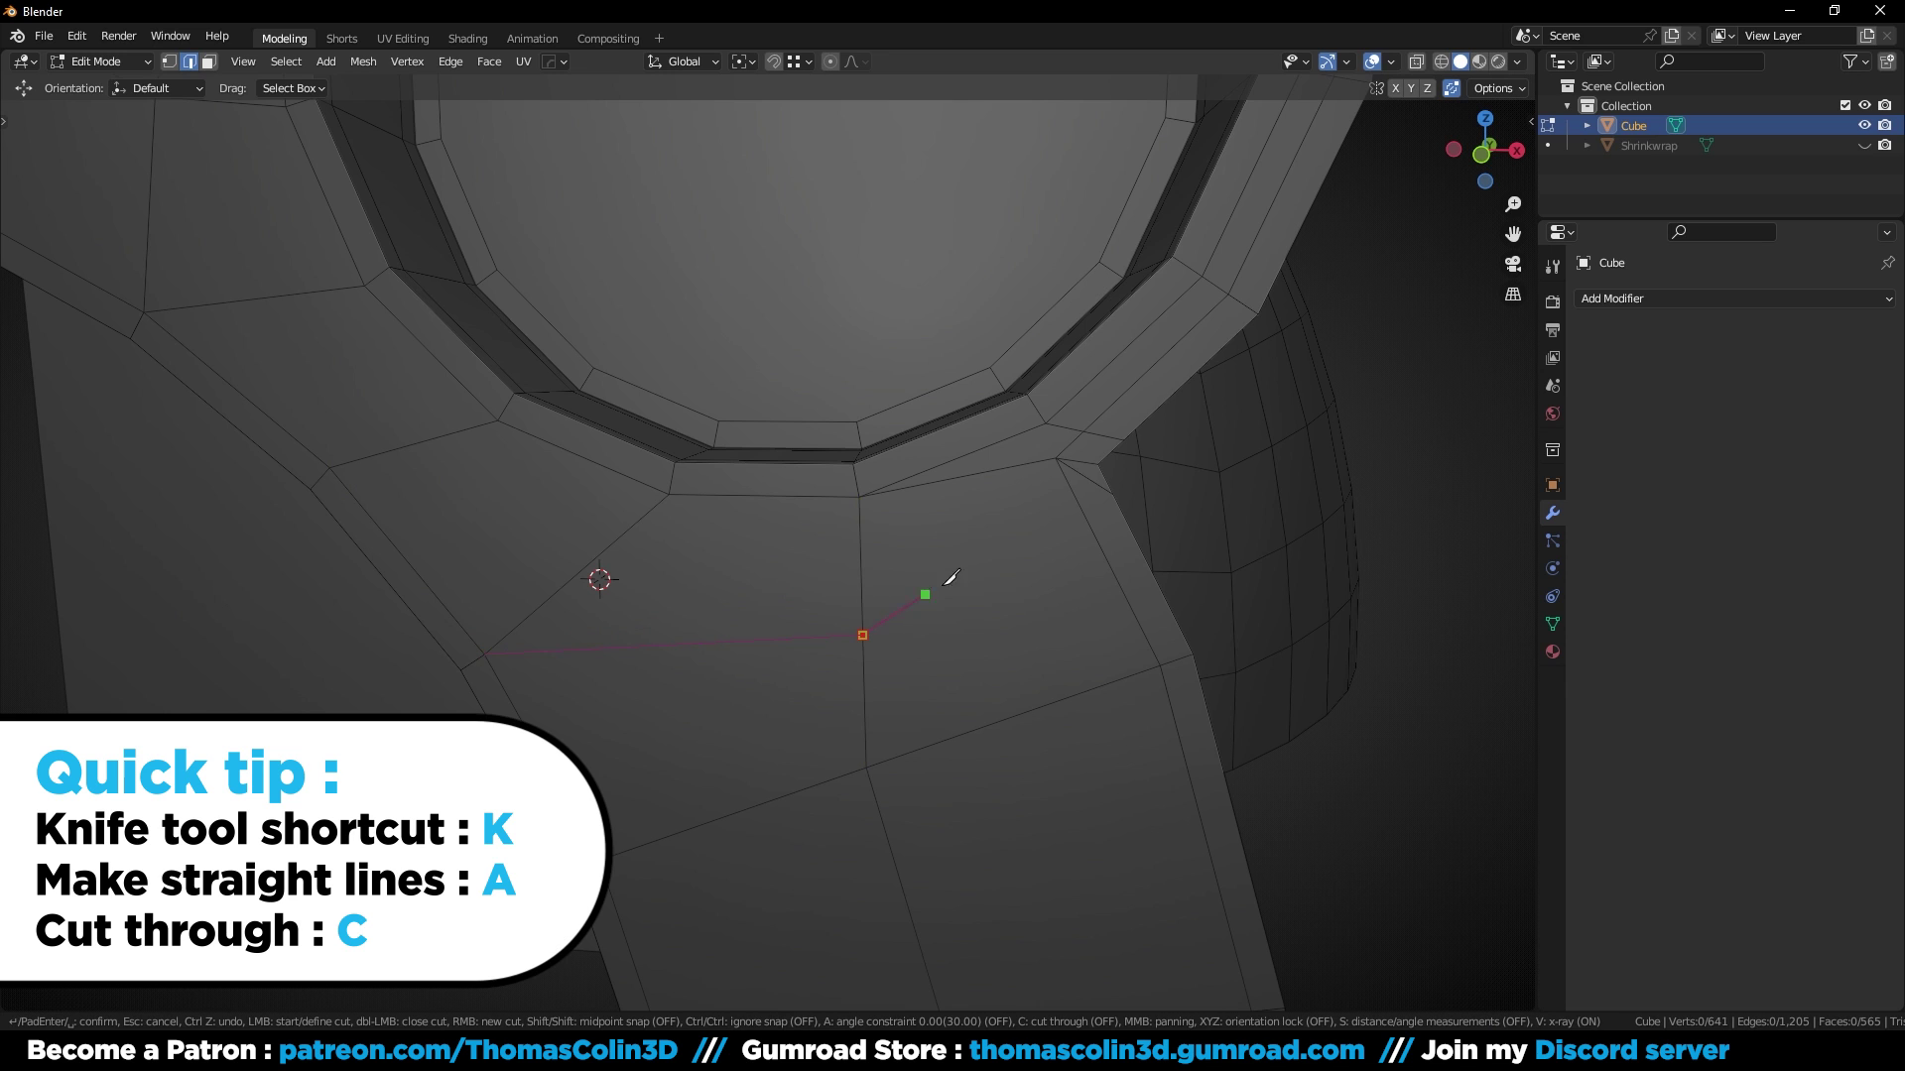
key(Return)
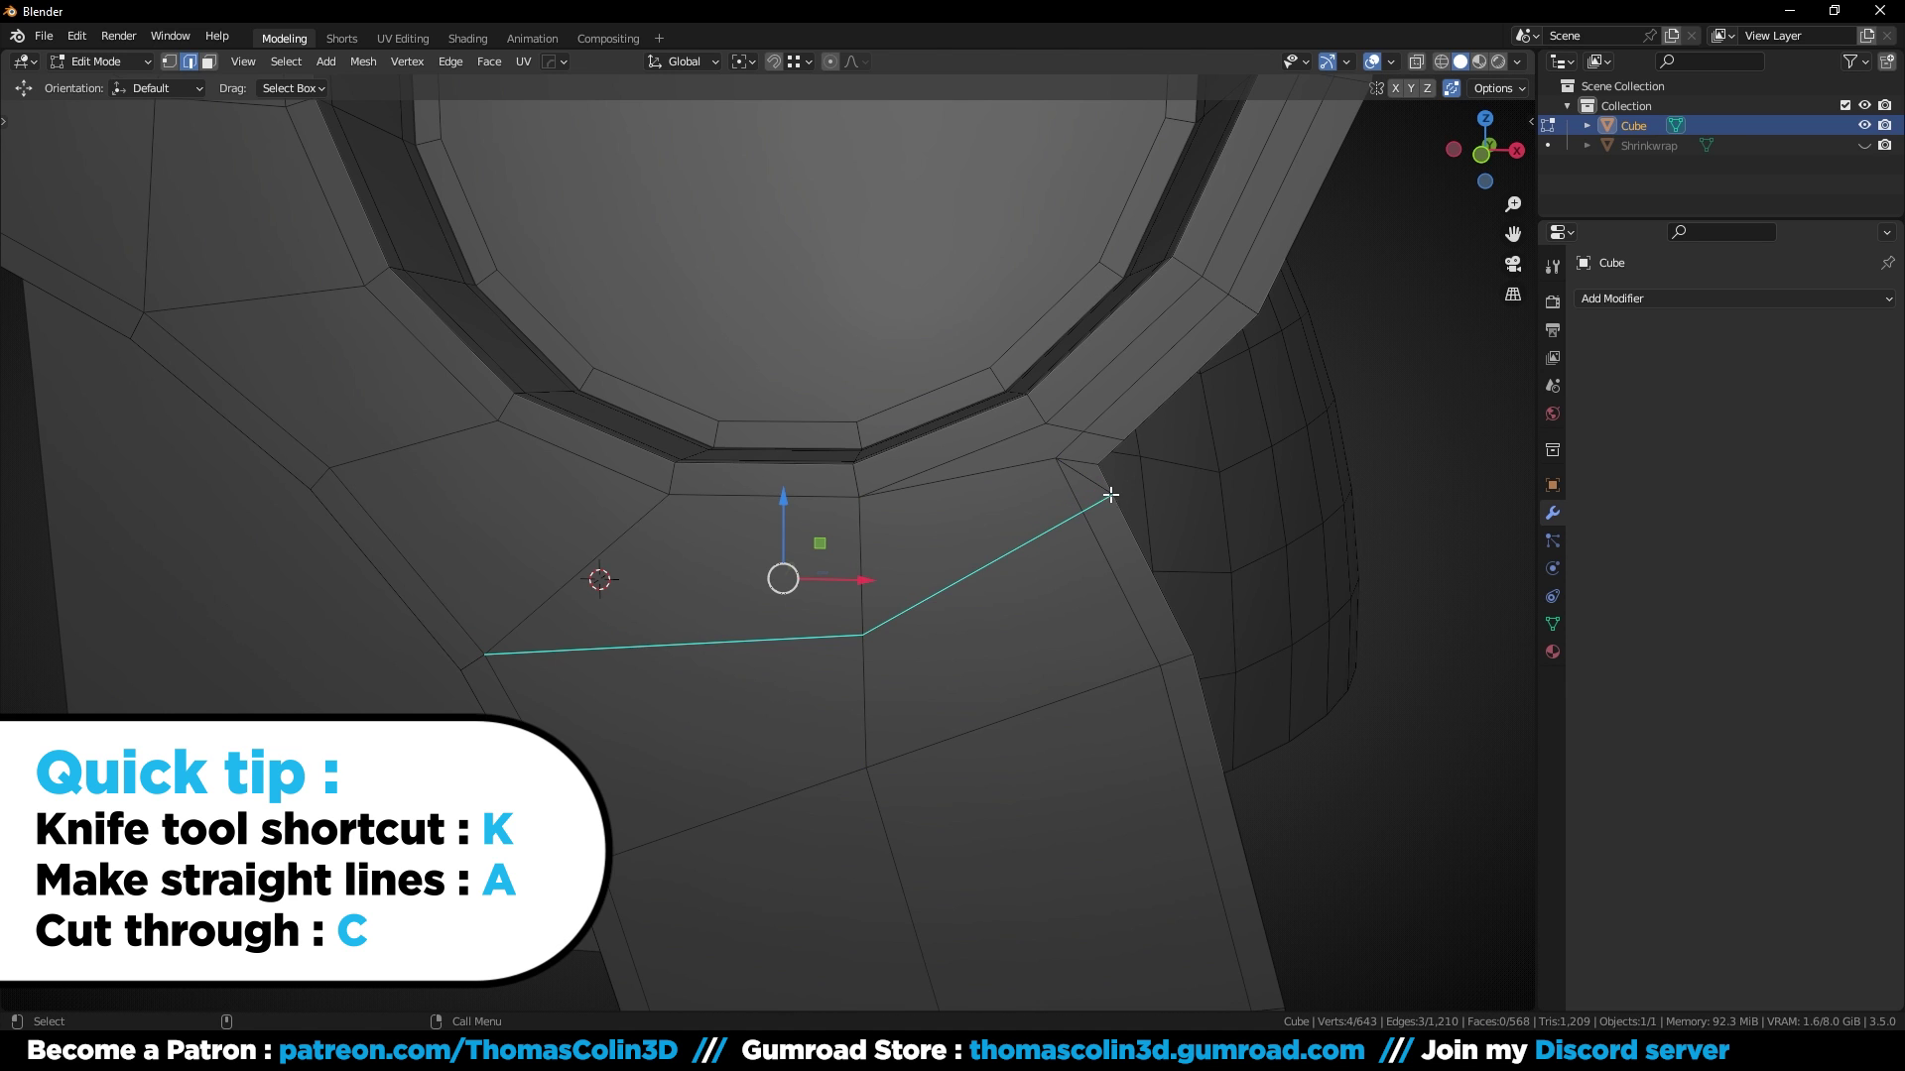
key(ctrl+x)
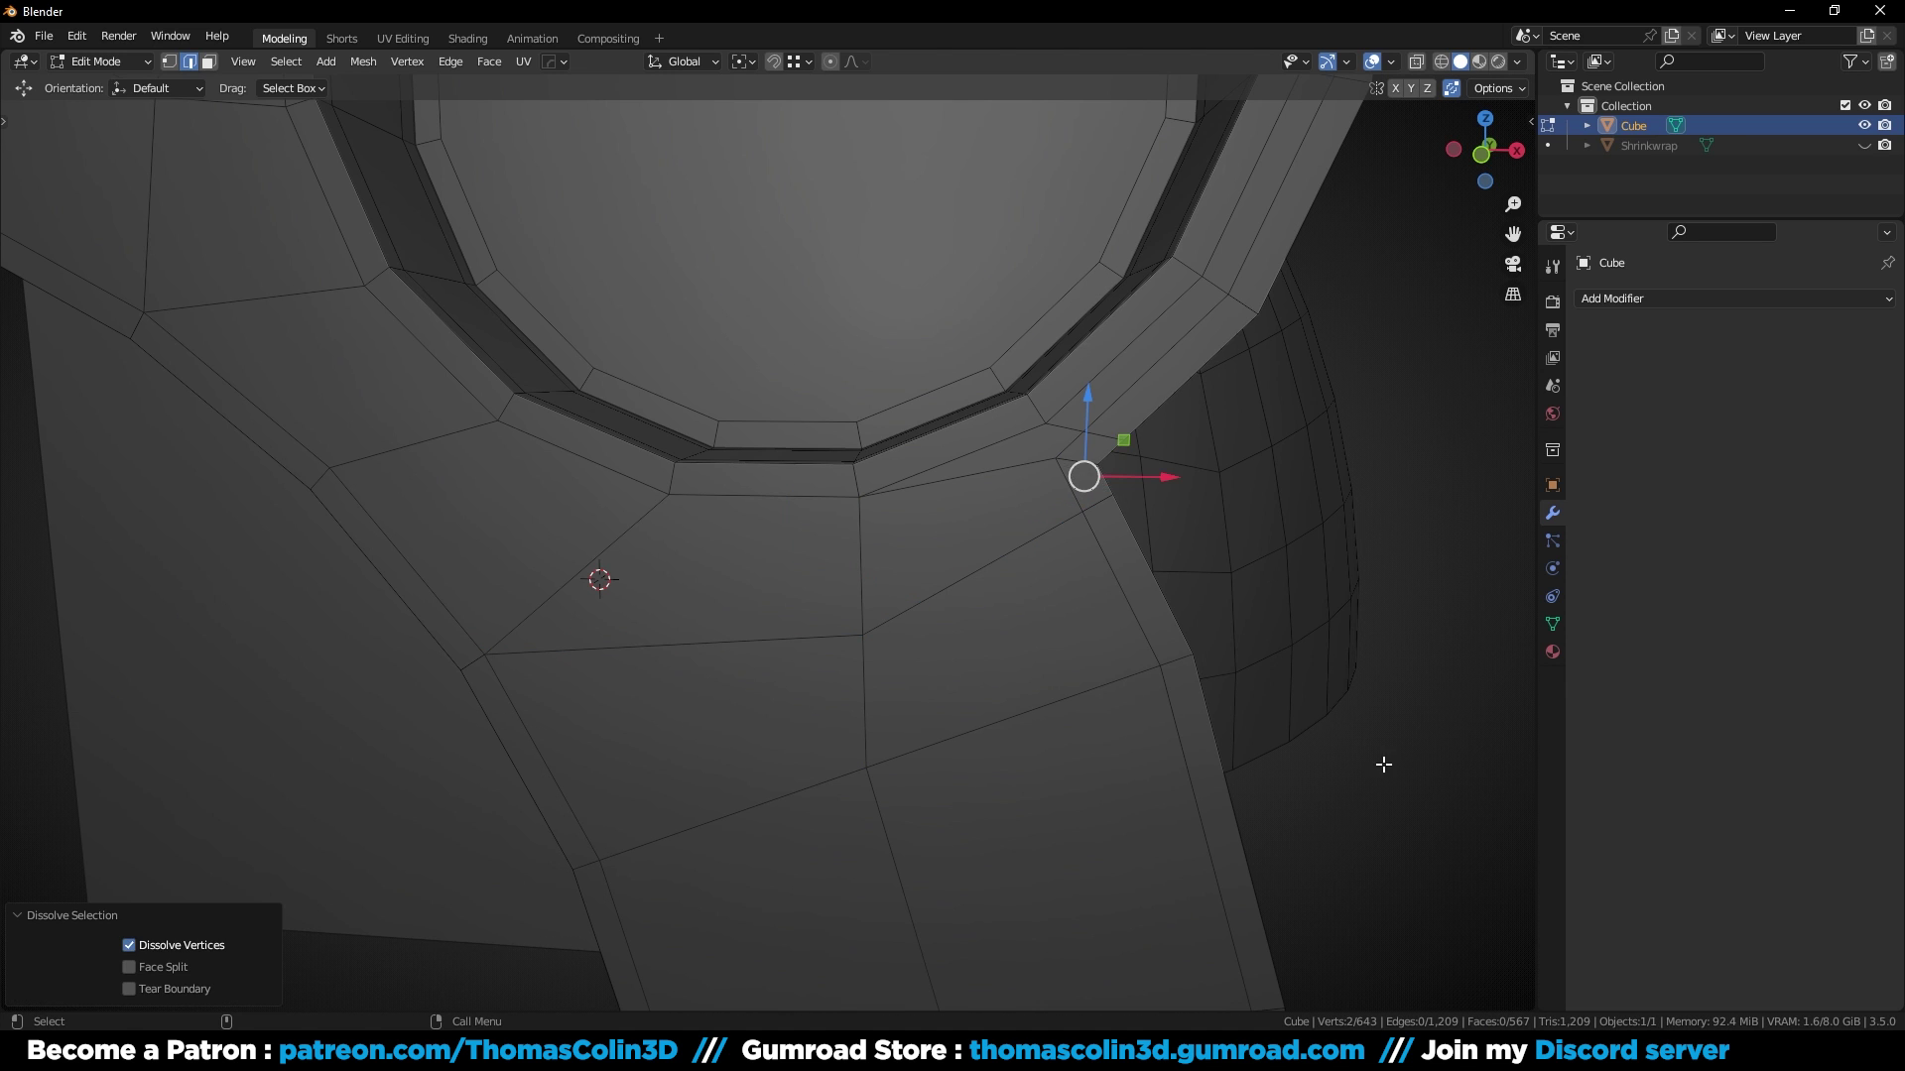
Step: Delete the flat face closing the round boss's hole
click(1384, 765)
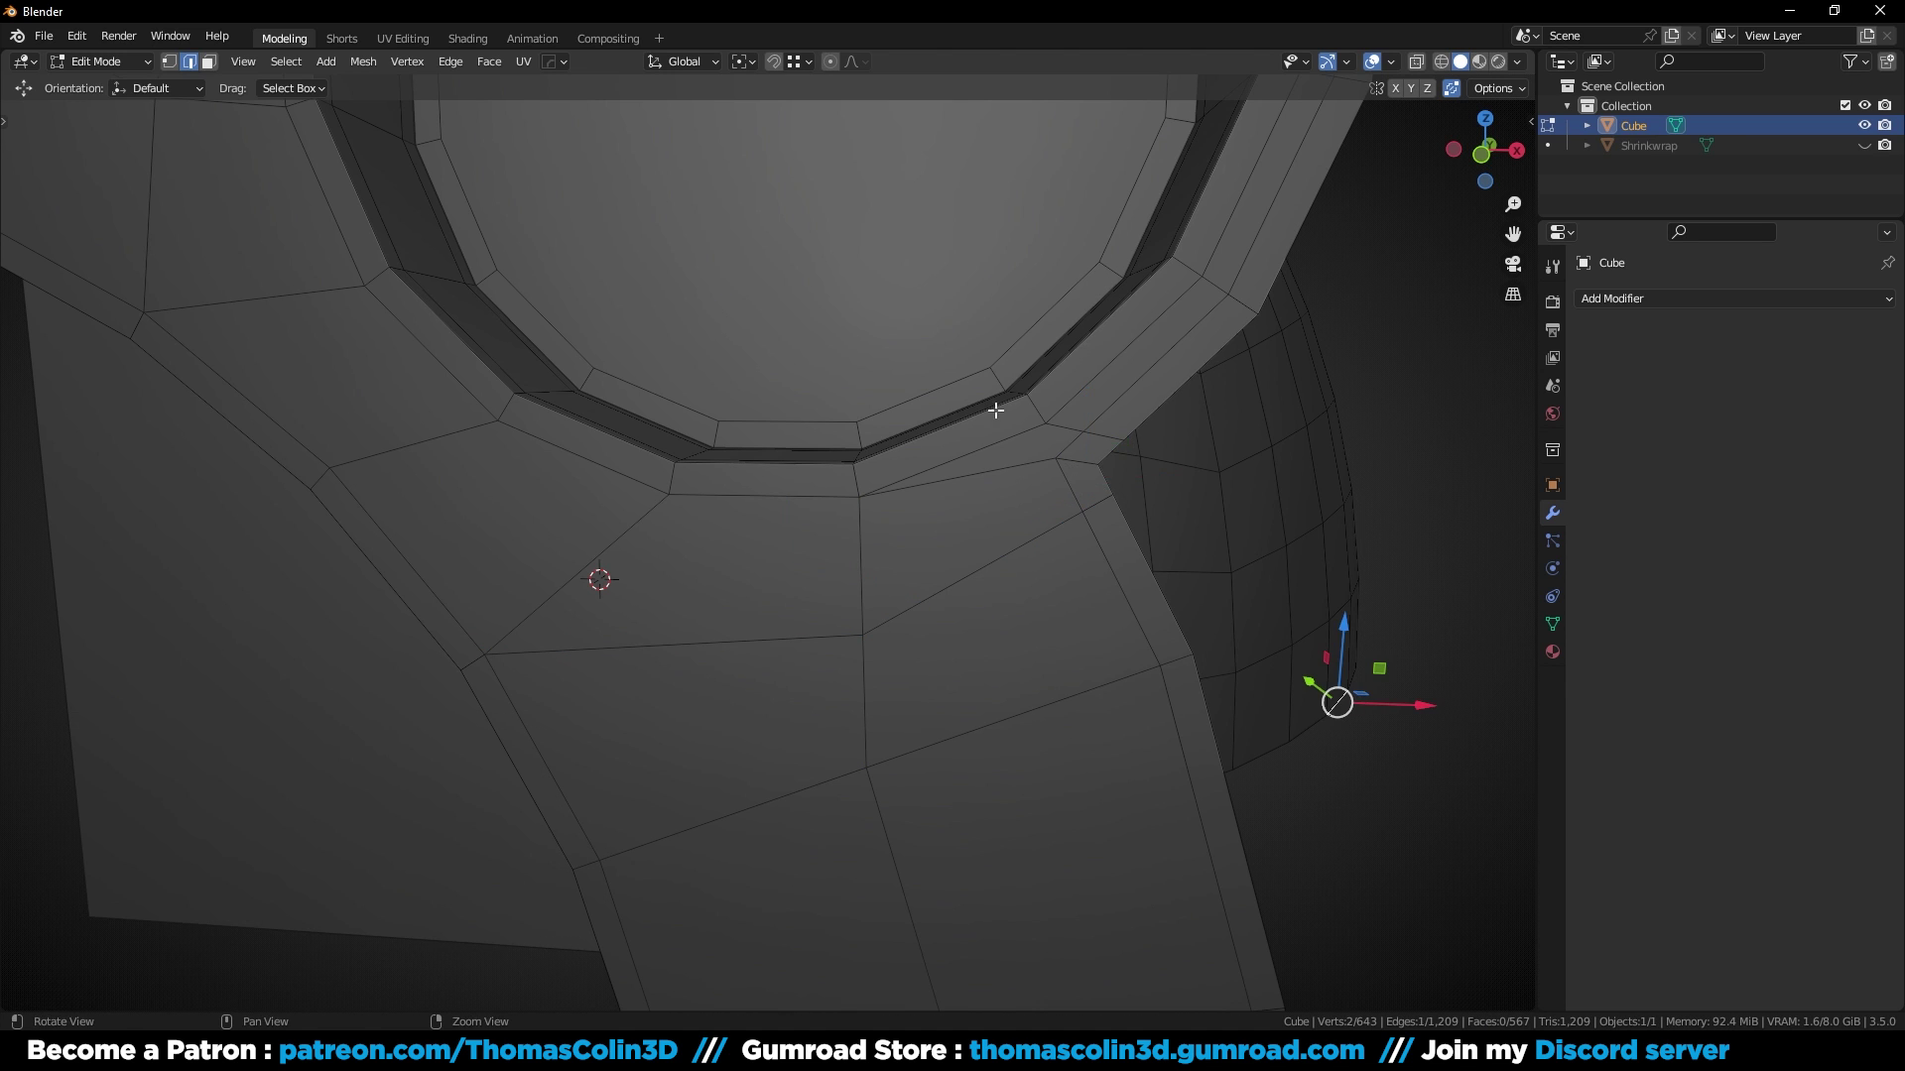
scroll(1039, 487, down, 4)
click(1233, 791)
key(x)
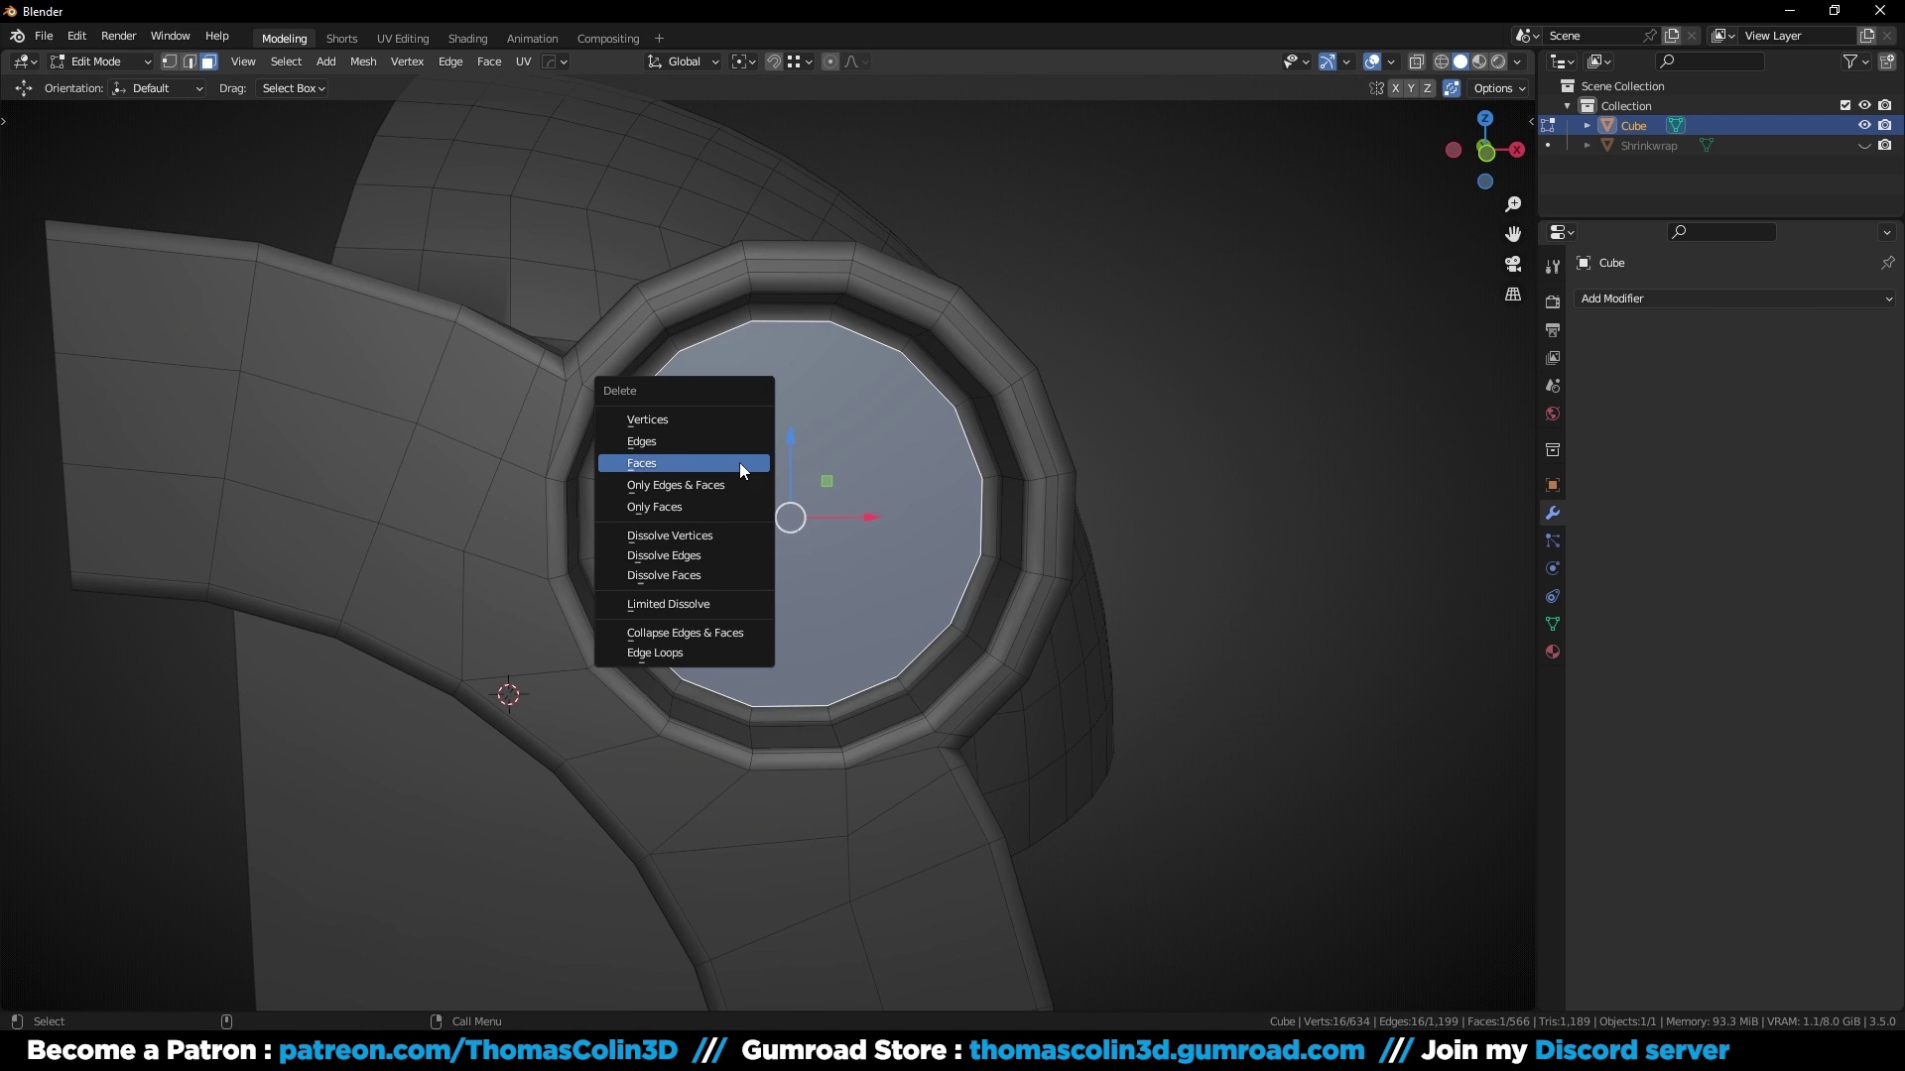
click(741, 462)
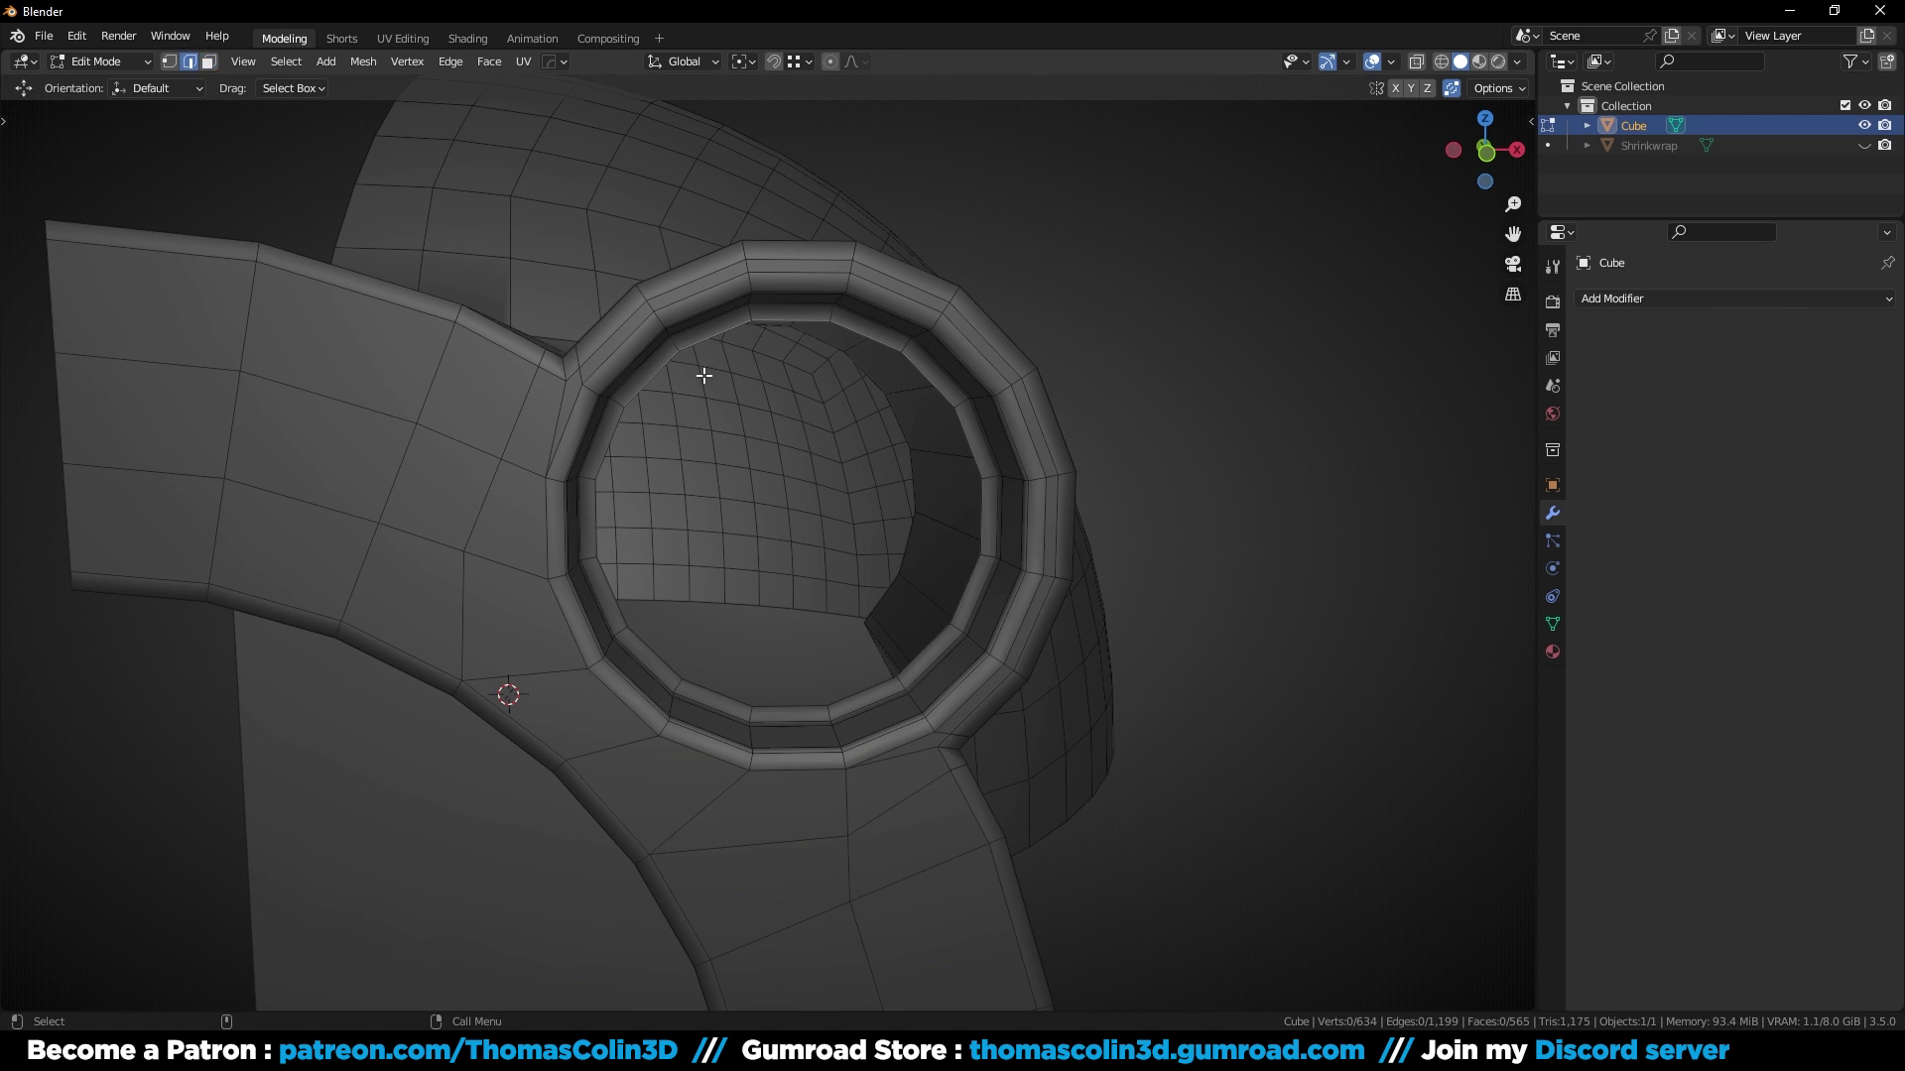
Step: Grid-fill the round boss's open hole with a span of 4 and an offset of 3
key(2)
key(q)
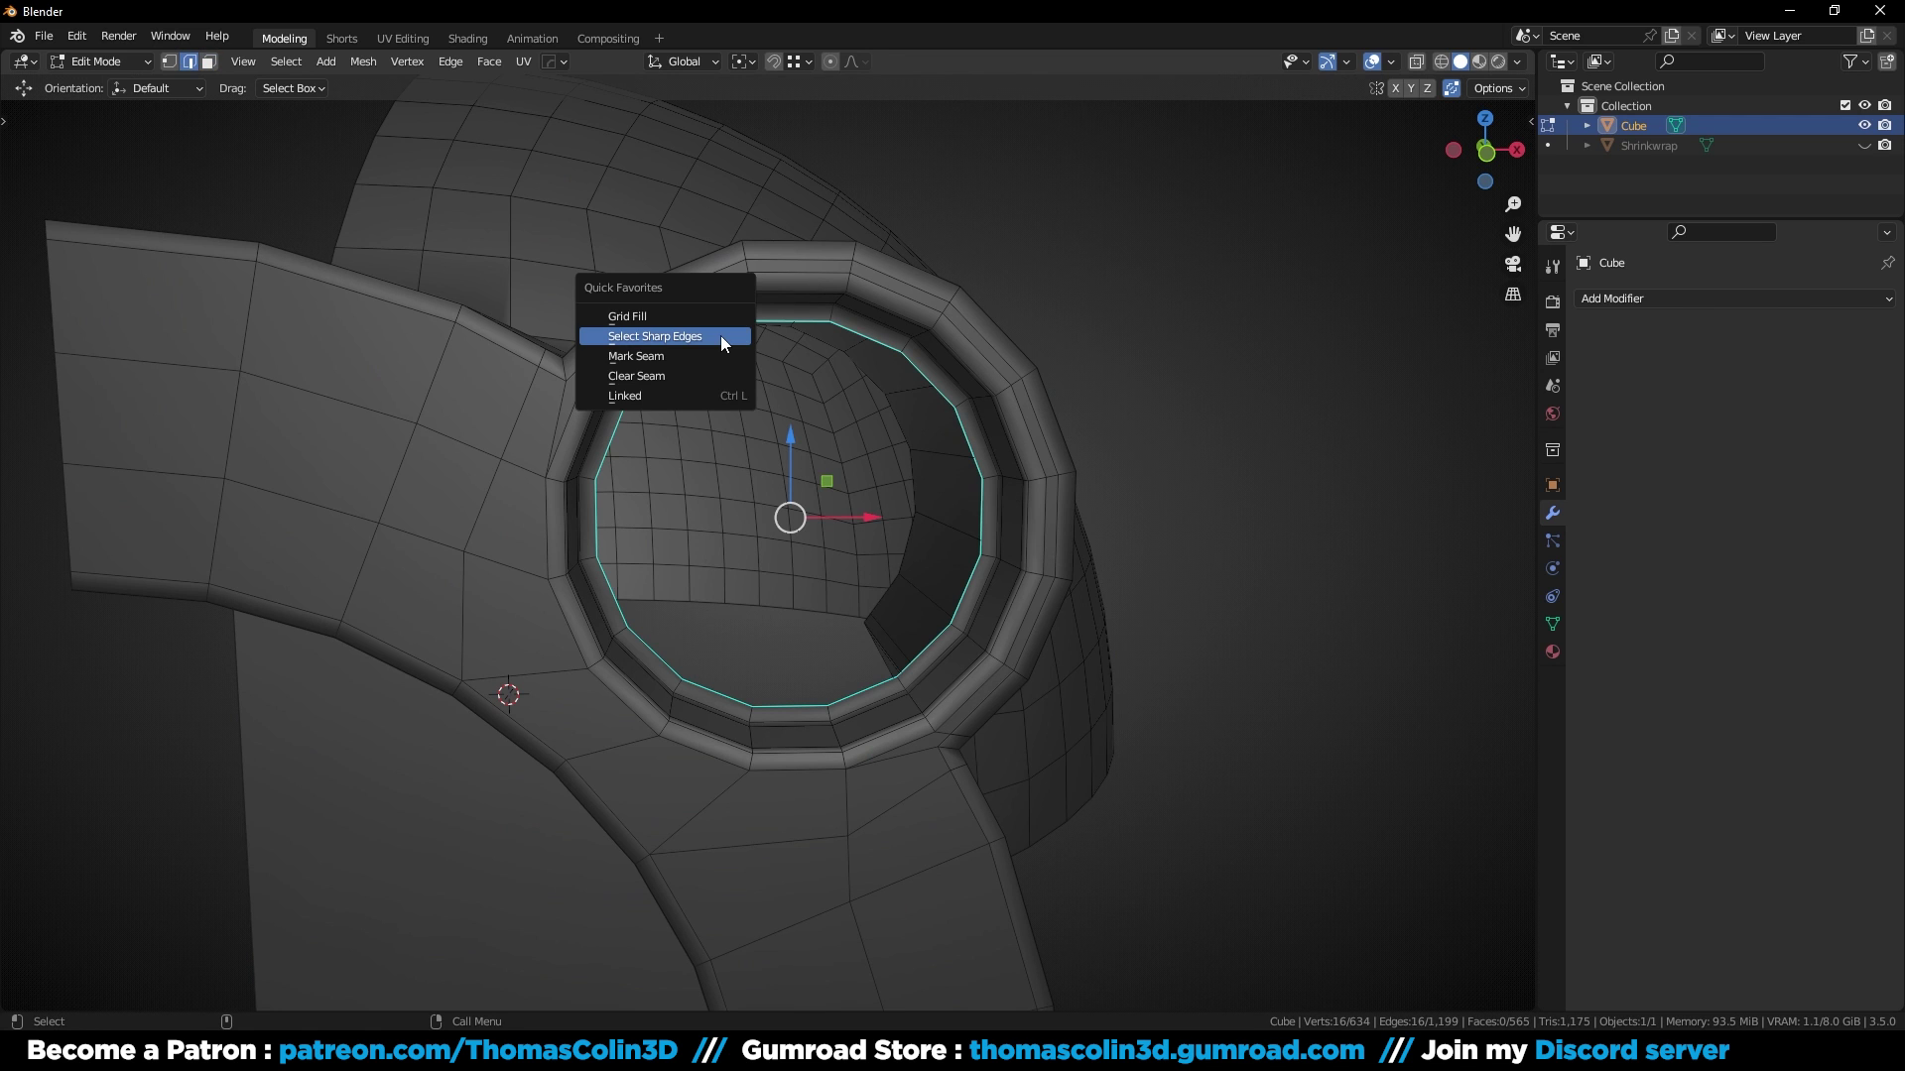
click(627, 316)
click(268, 966)
click(269, 967)
click(269, 968)
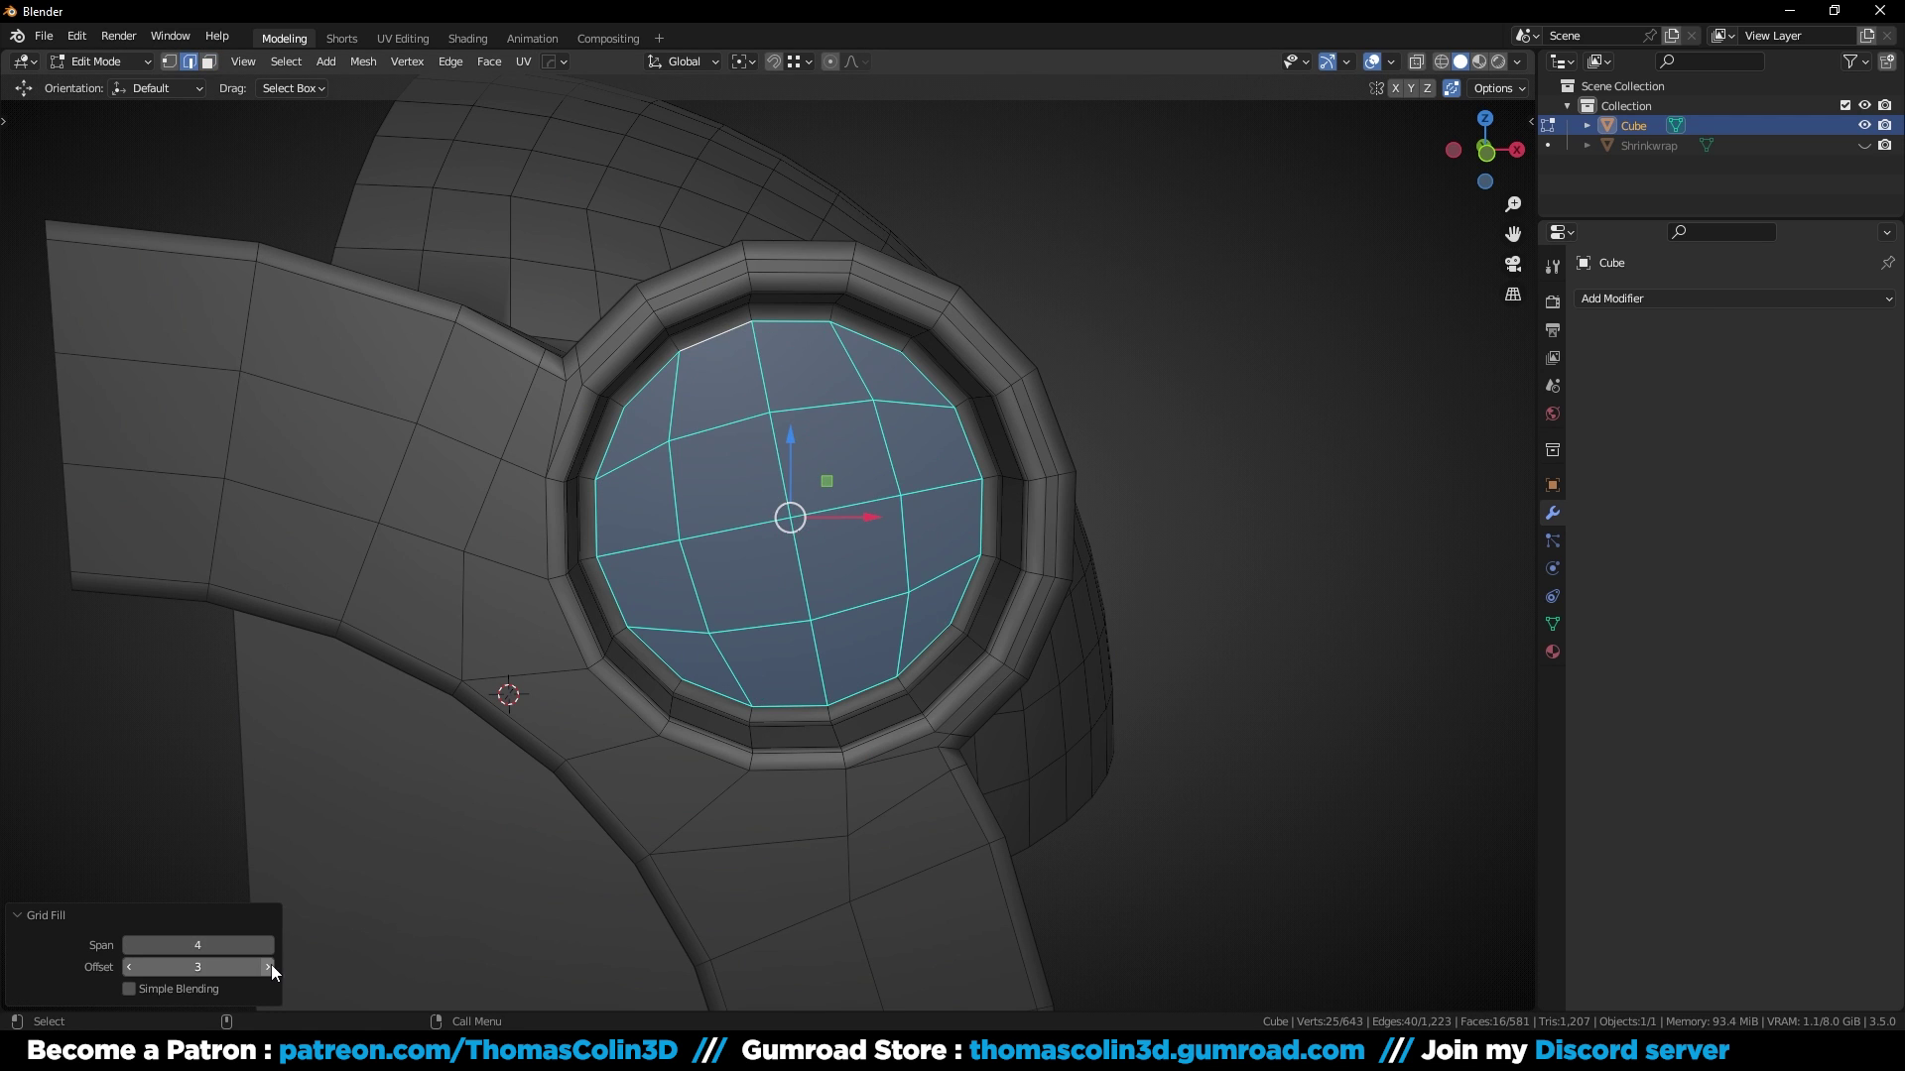
click(1296, 374)
Step: From the top view, knife-cut a straight line through the full depth of the flange and boss, roughly midway along their length
scroll(1297, 374, down, 4)
middle_drag(1297, 374, 823, 694)
scroll(824, 694, up, 3)
click(834, 583)
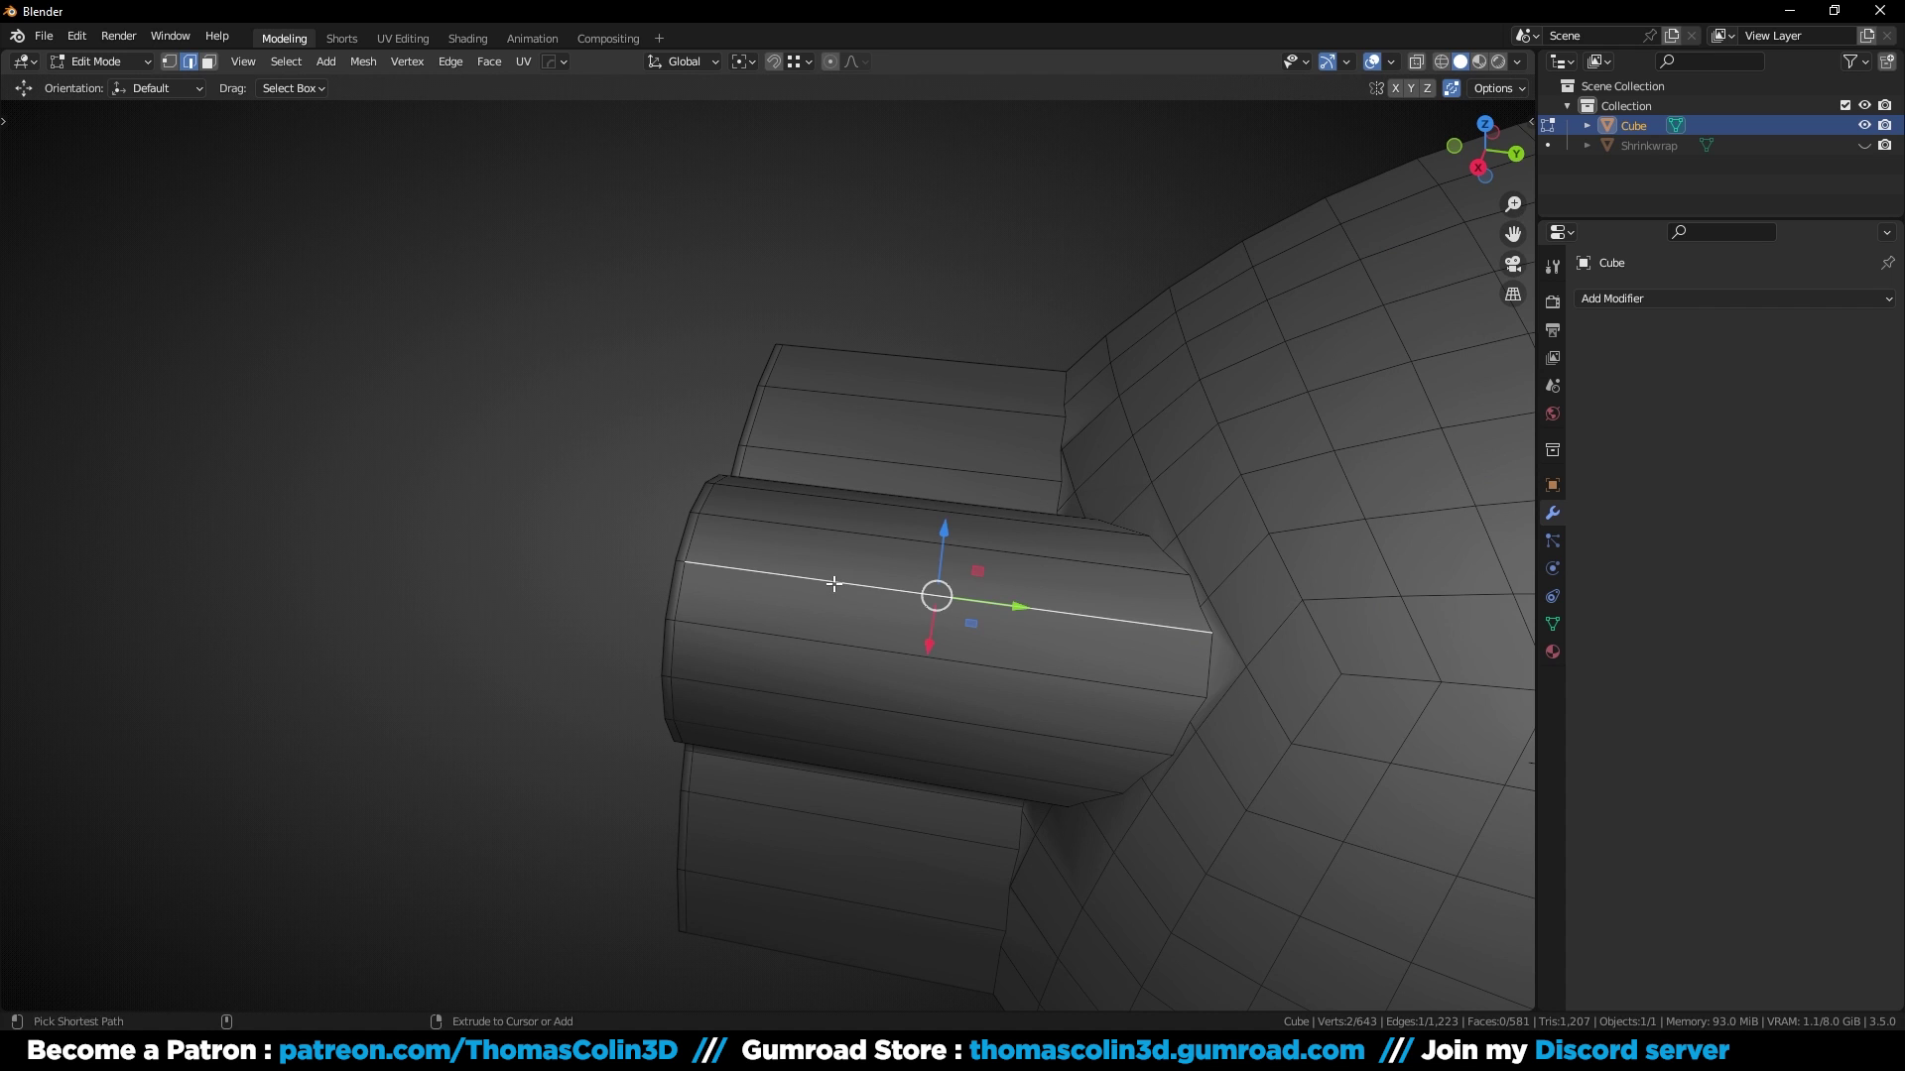
key(KP_7)
key(k)
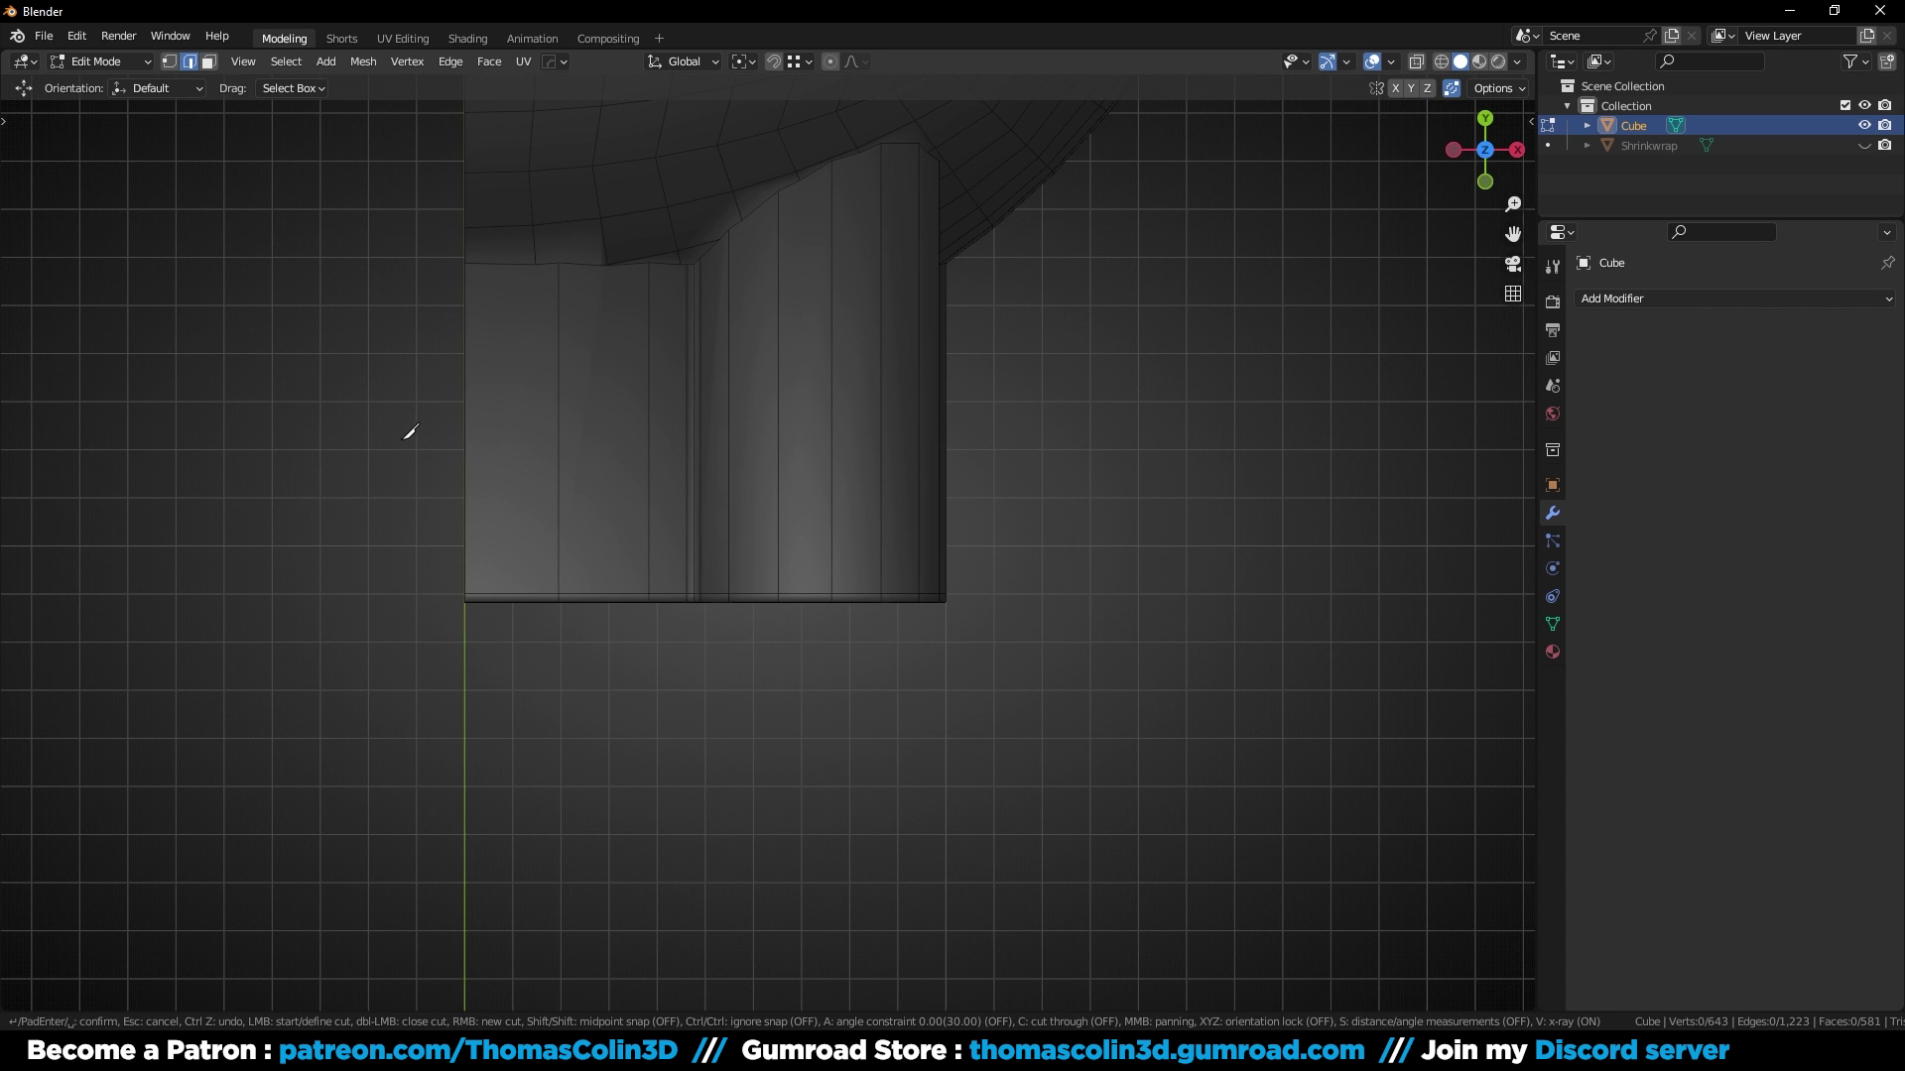
click(409, 402)
key(a)
key(c)
click(1064, 423)
key(Return)
click(1114, 523)
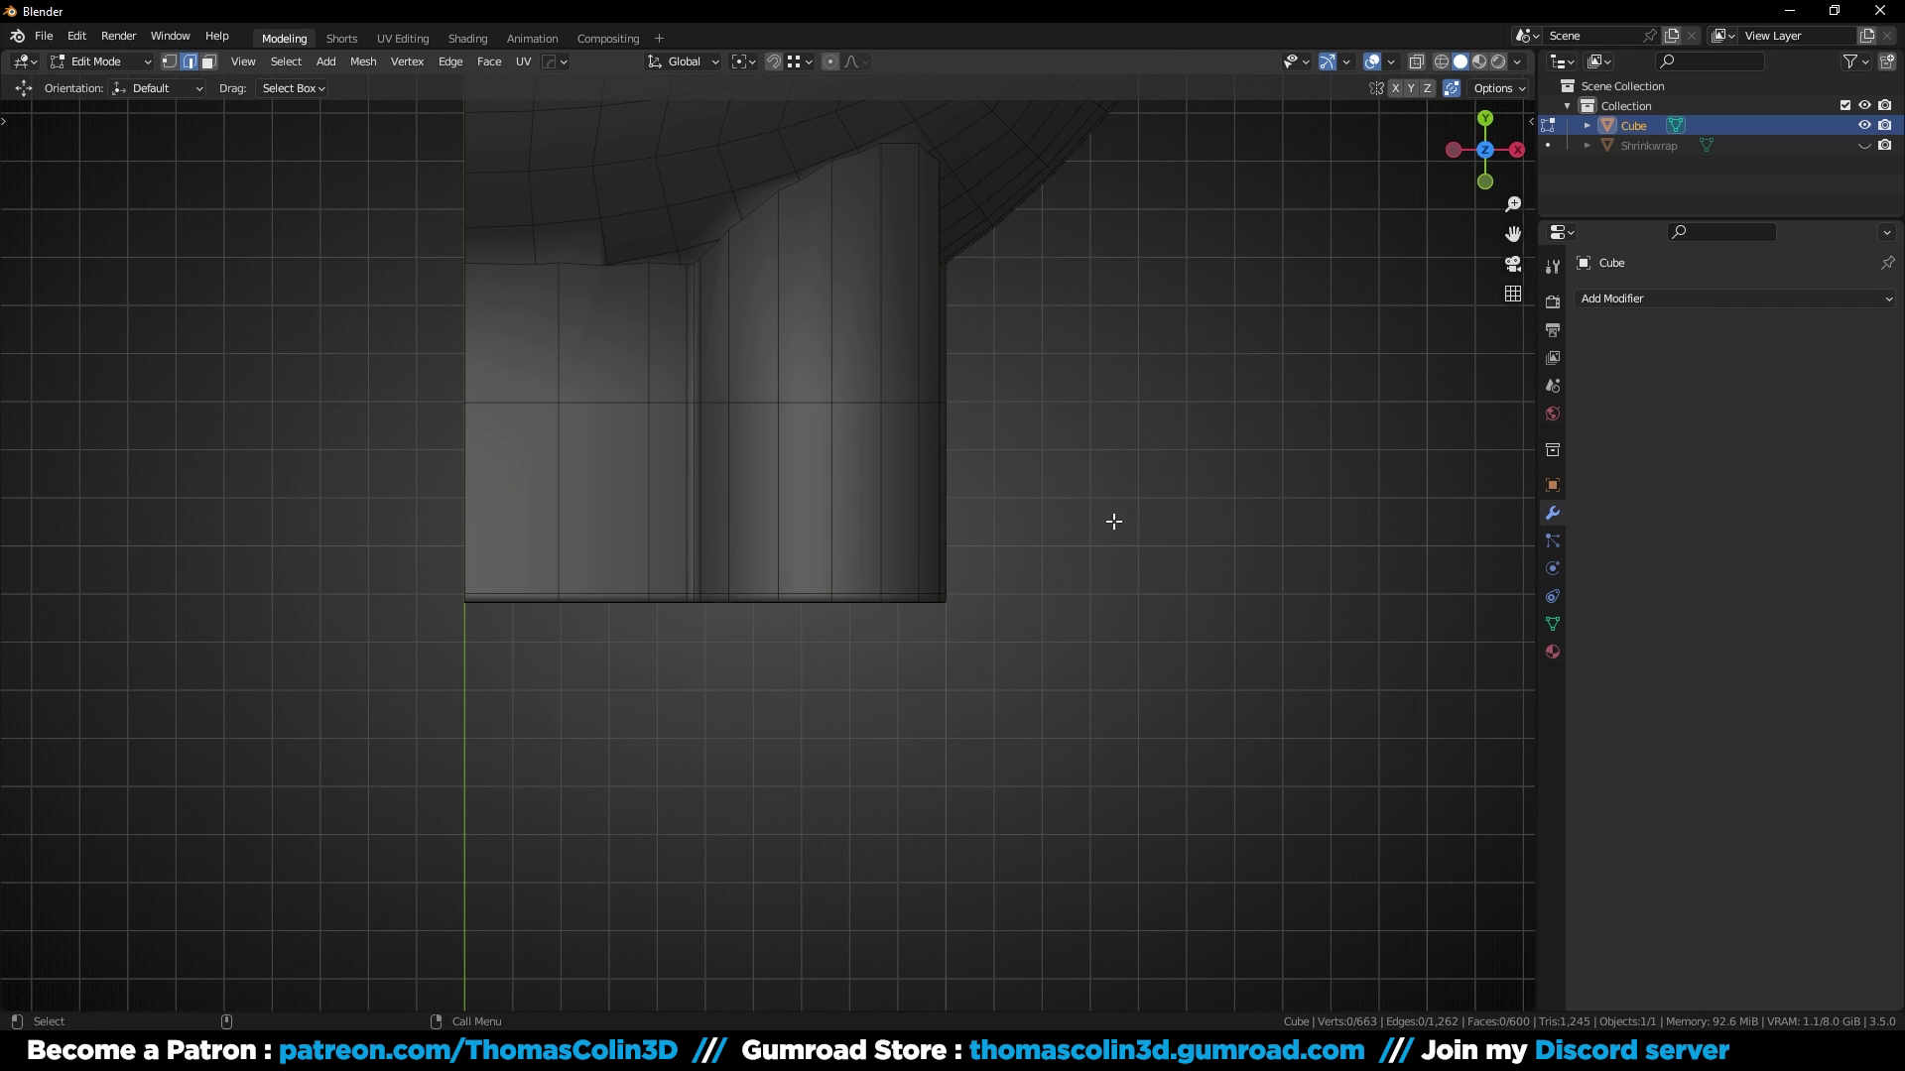
Step: Move the new edge loop about 0.18 m along Y towards the sphere, with snapping off
middle_drag(1114, 523, 914, 586)
alt+click(897, 573)
key(shift+Tab)
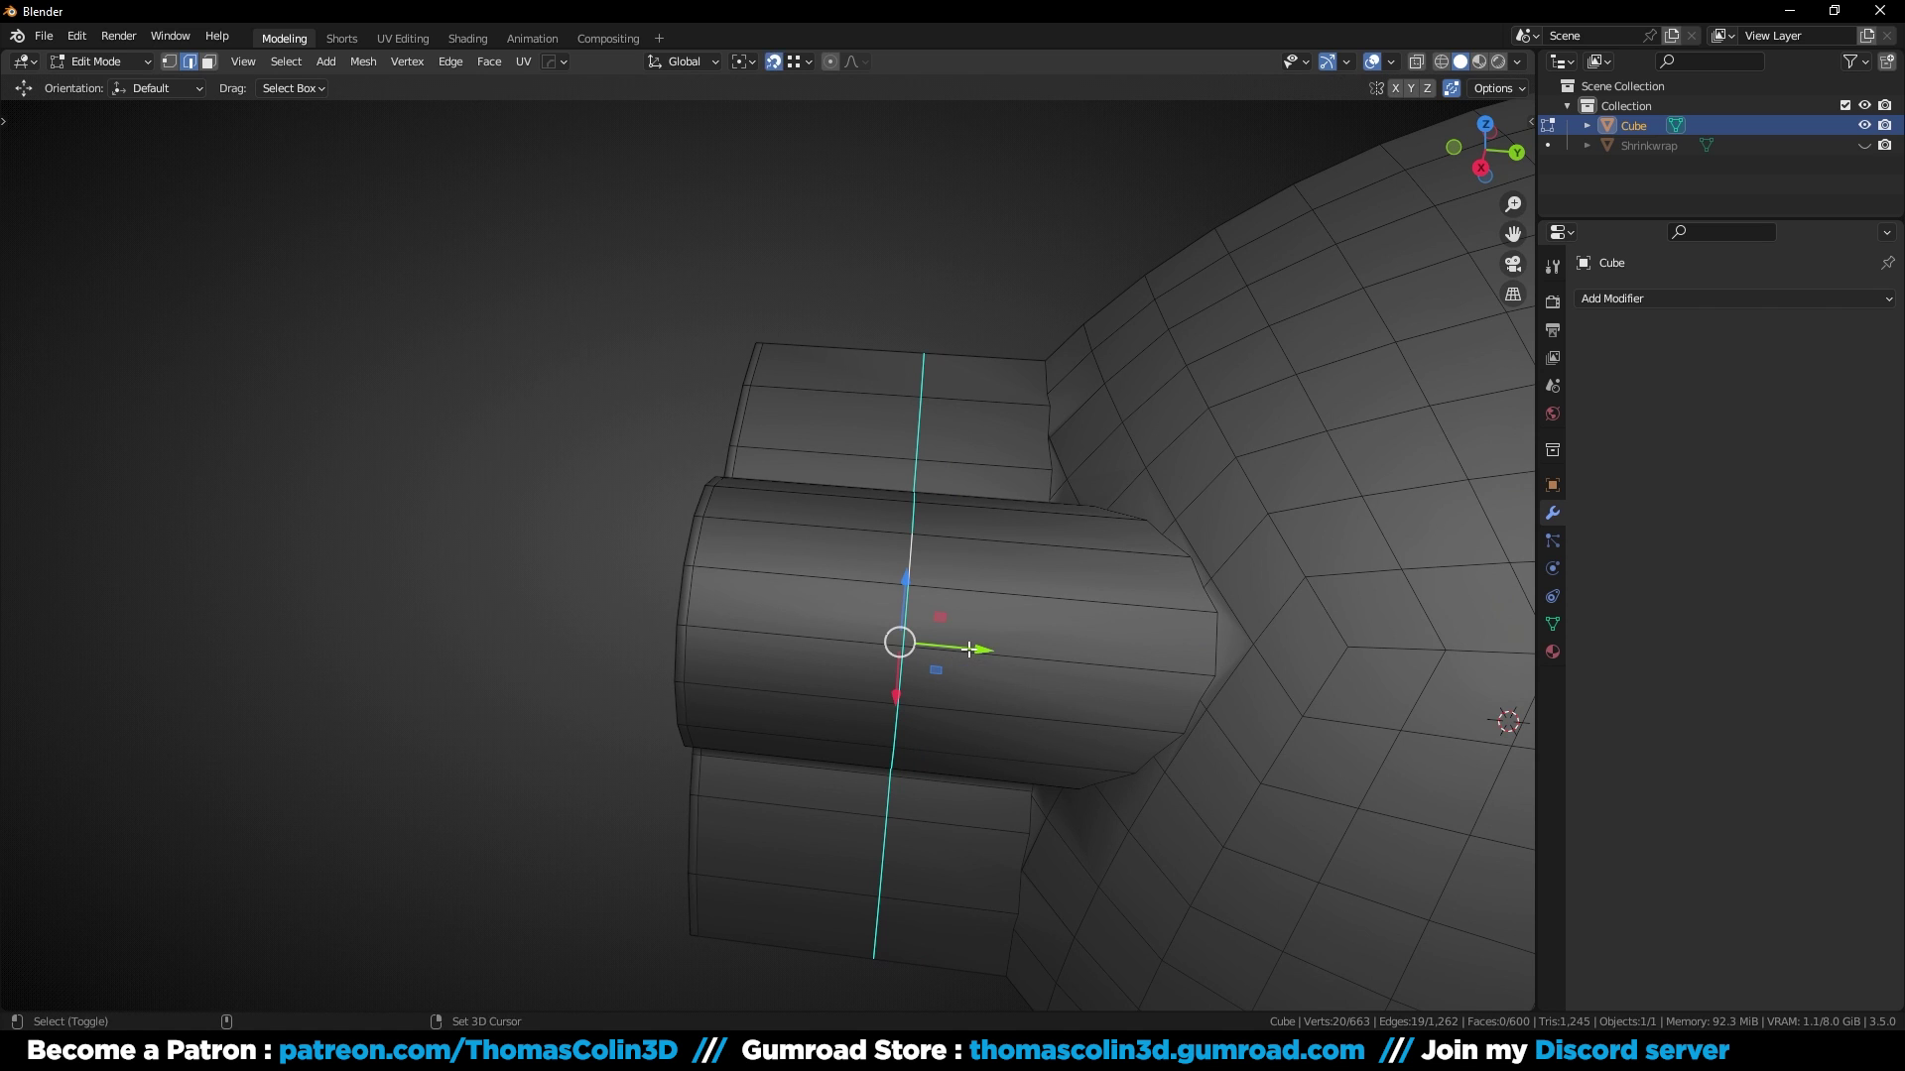
key(g)
key(y)
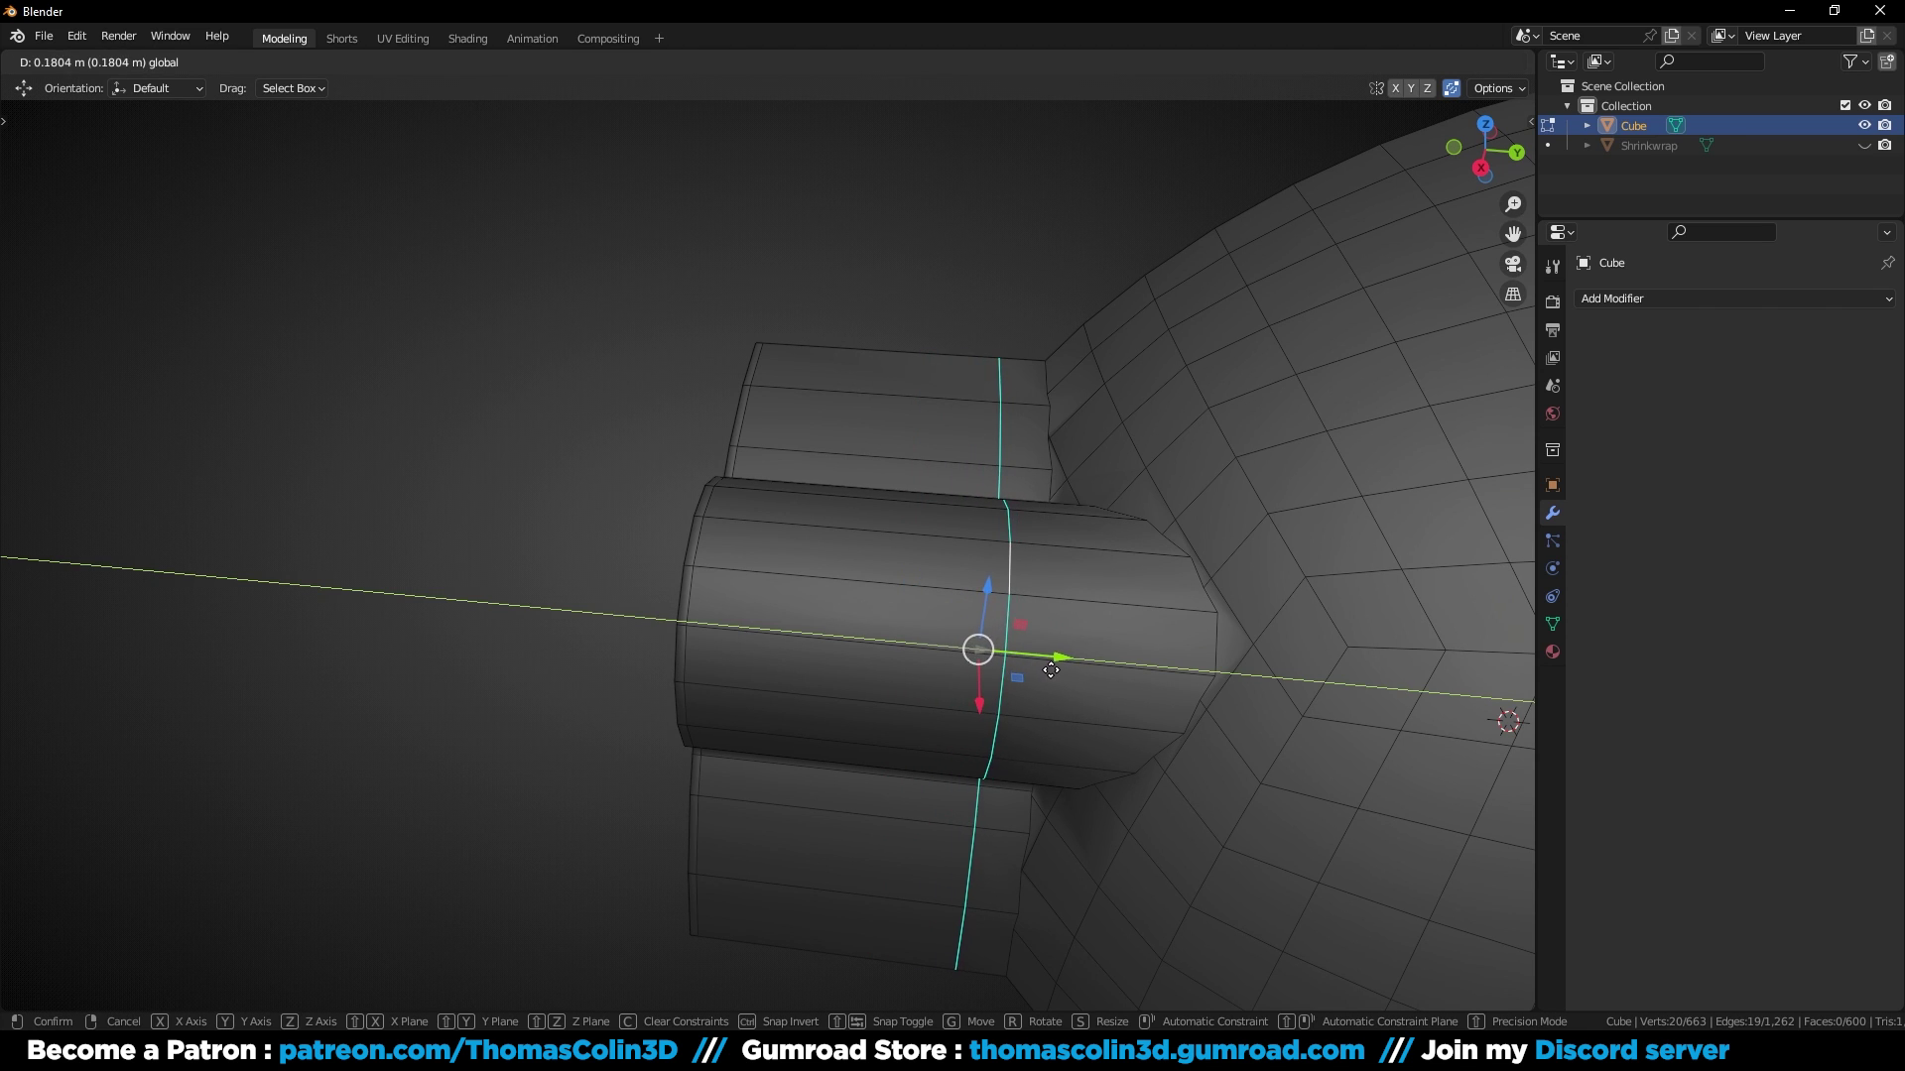
click(973, 651)
key(alt+a)
Step: Add four evenly spaced loop cuts around the flange and boss between the front rim and the moved loop
key(ctrl+r)
scroll(871, 524, up, 3)
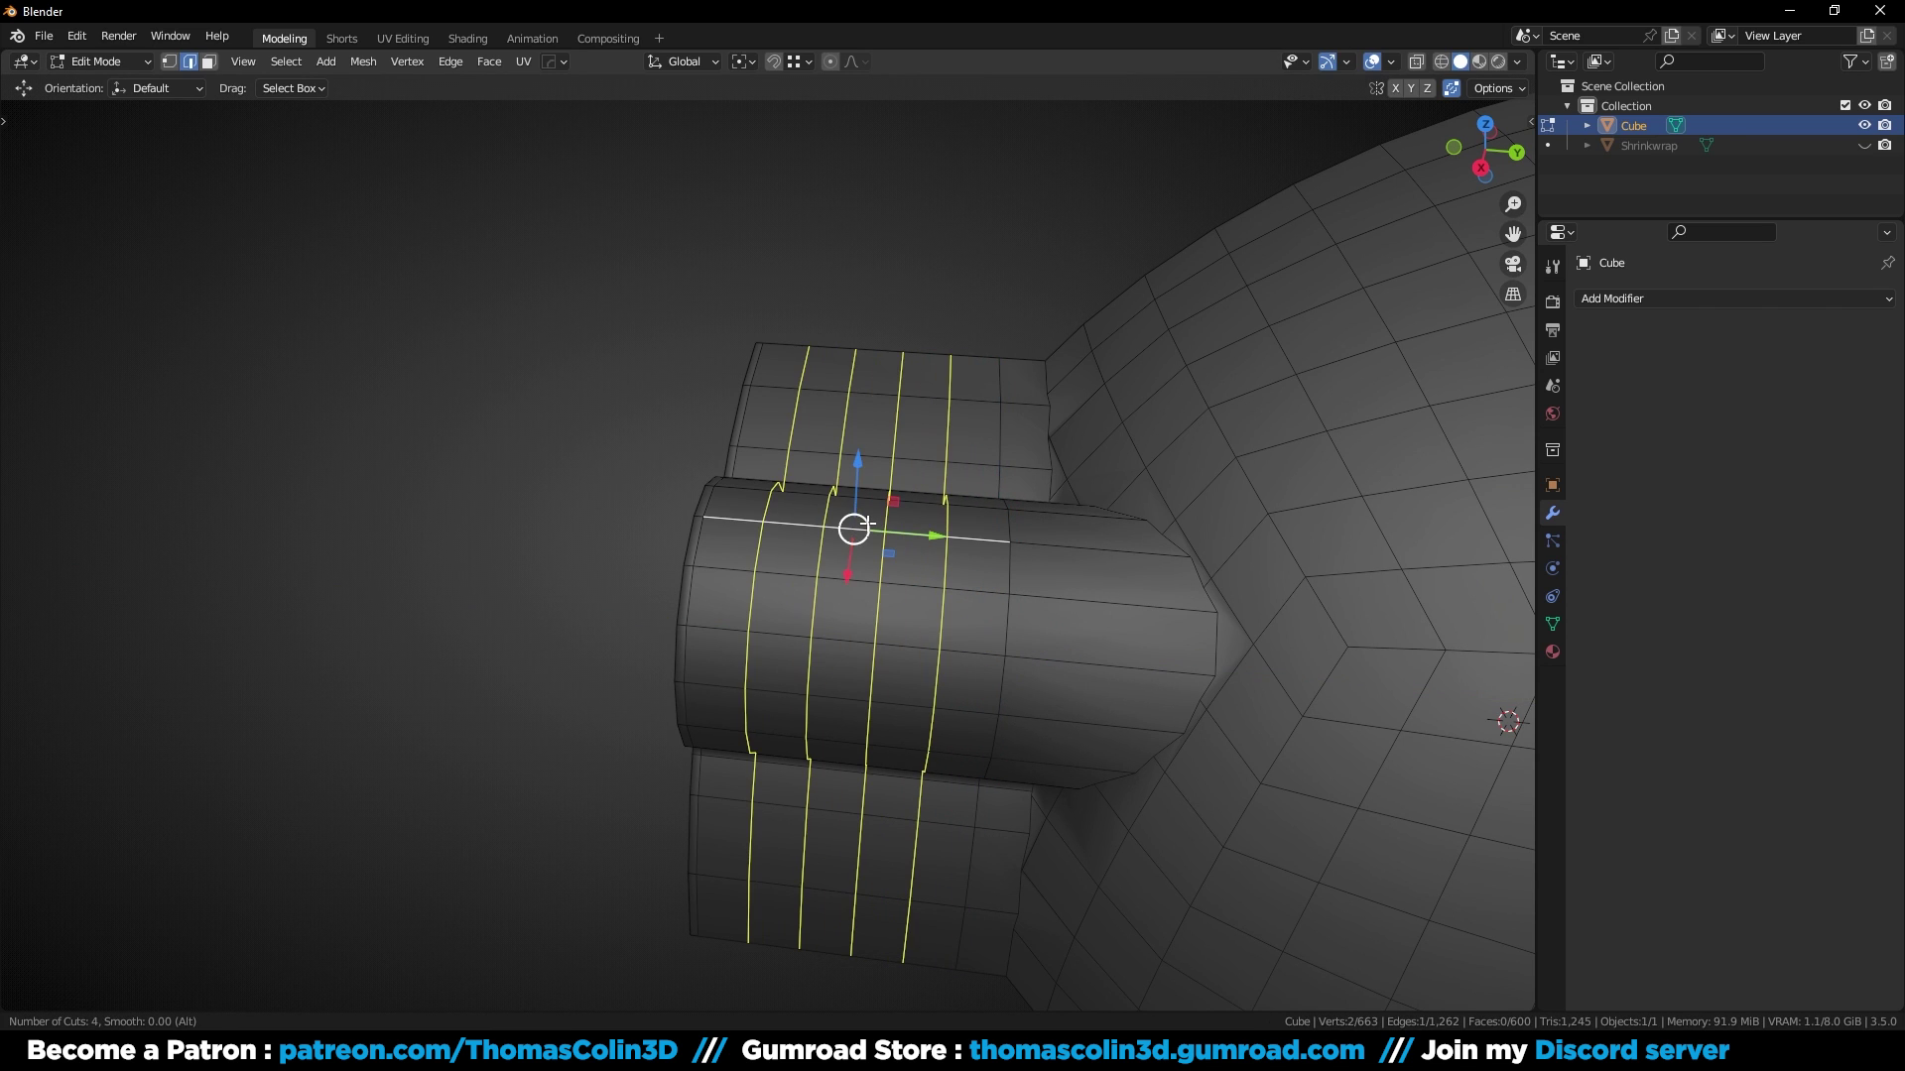
click(869, 523)
right_click(868, 523)
key(alt+a)
Step: Merge all the mesh's vertices by distance
middle_drag(638, 485, 770, 552)
scroll(770, 551, up, 3)
key(1)
key(a)
key(m)
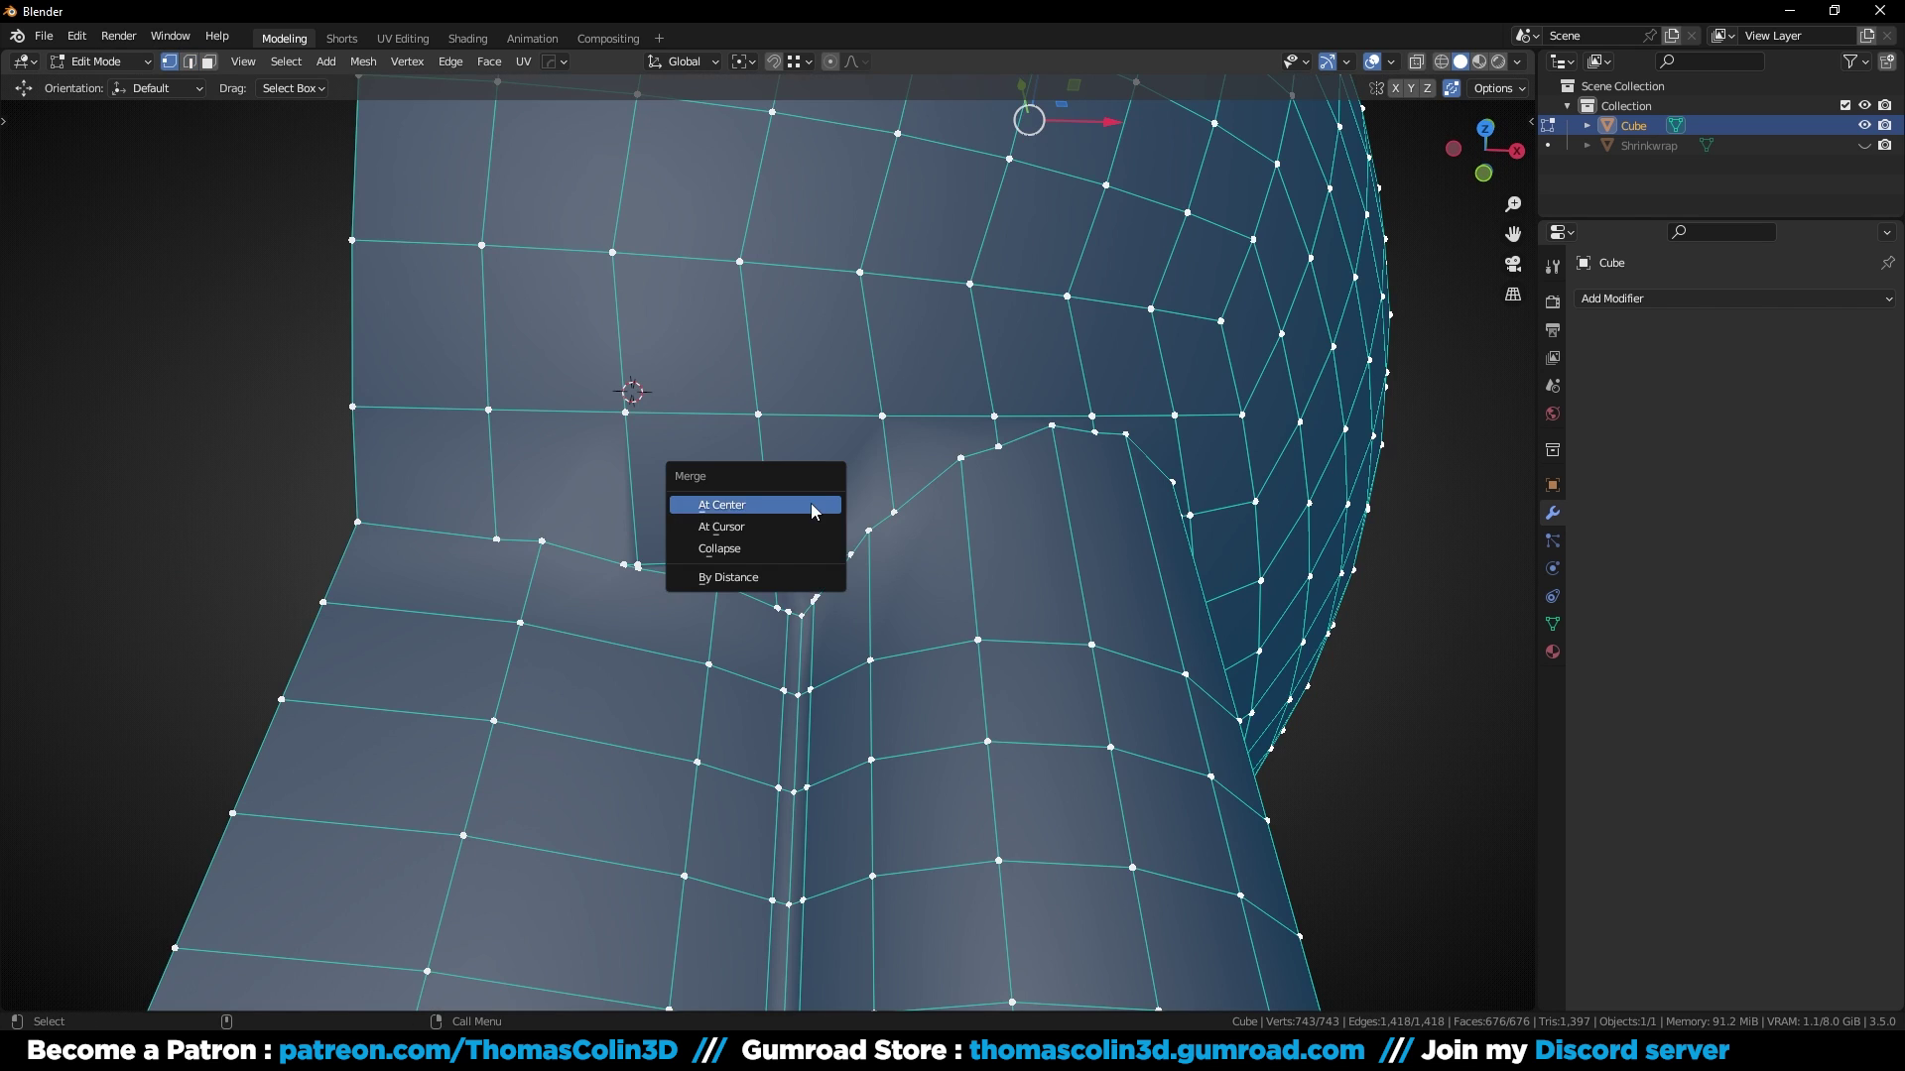
click(769, 576)
key(alt+a)
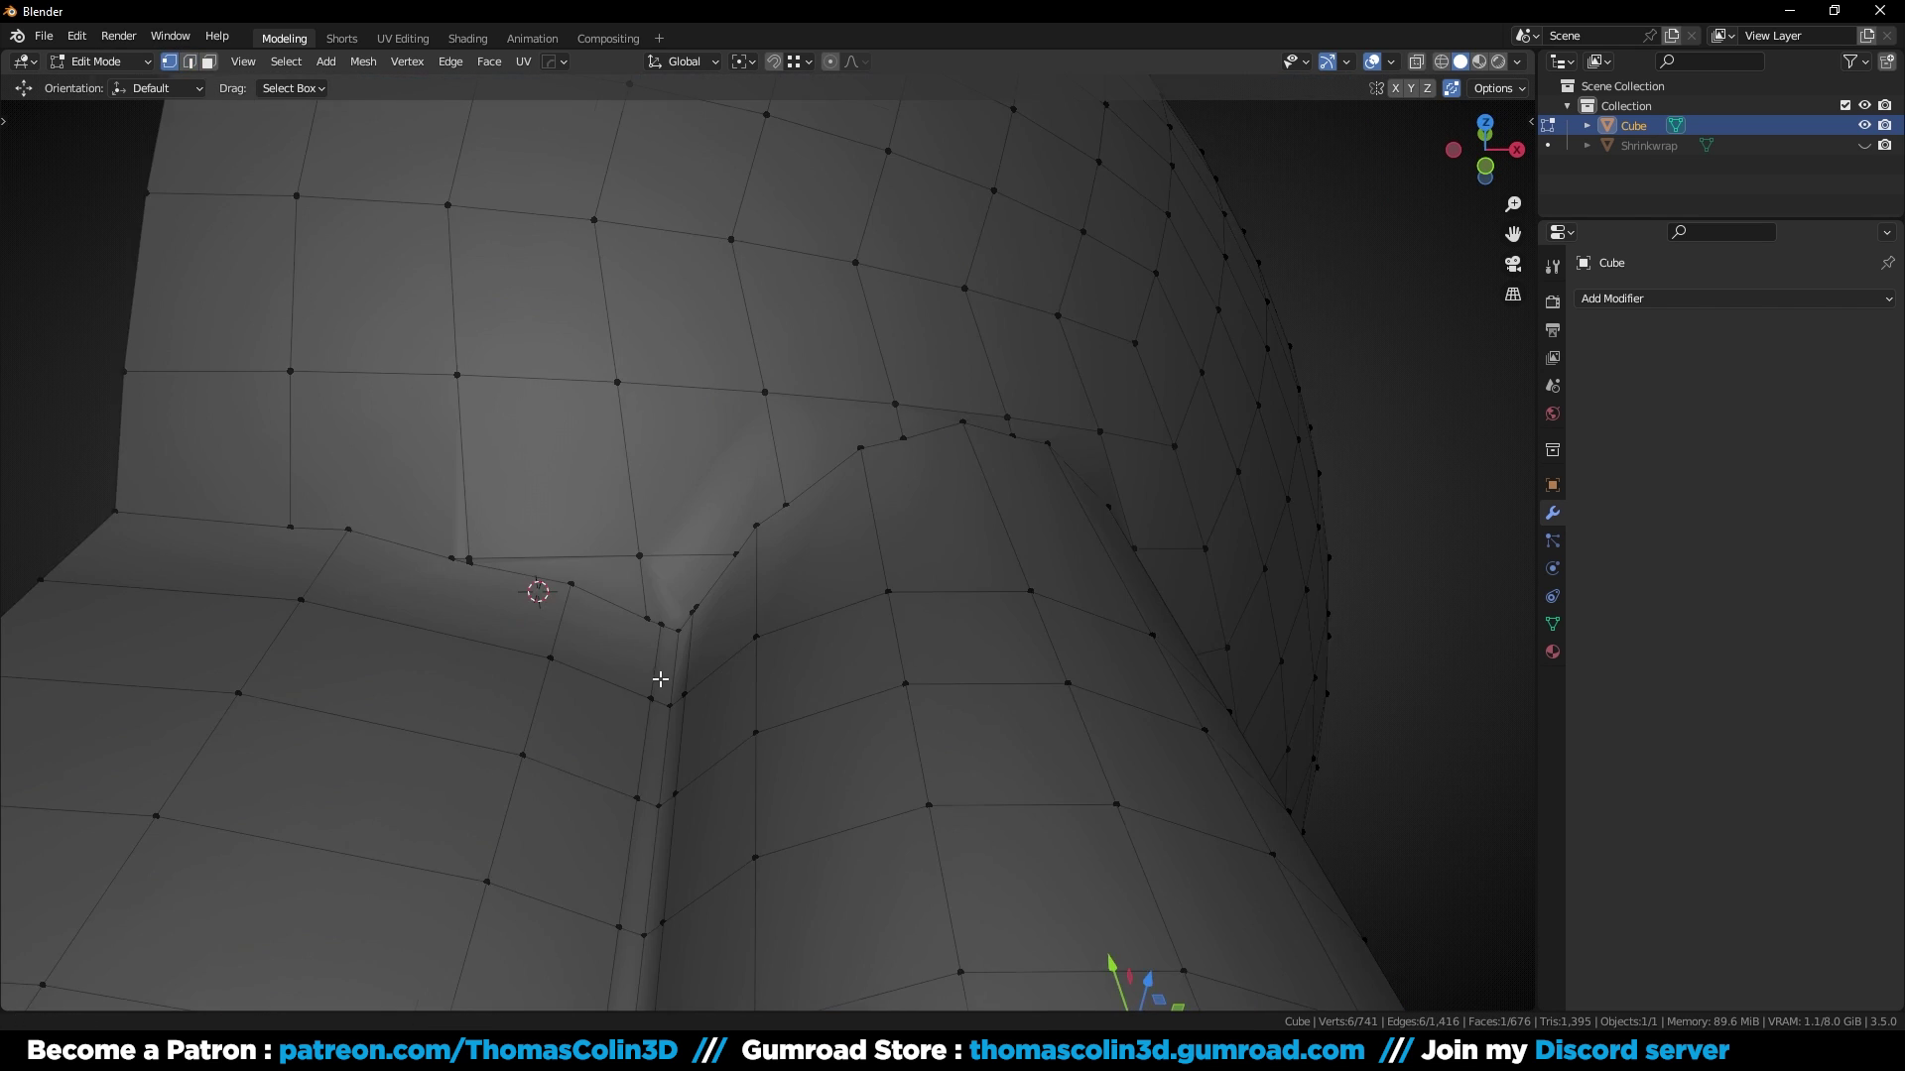
Step: Knife-cut a support line on the sphere from the notch corner alongside the boss's seam up towards its crest
scroll(659, 681, up, 4)
shift+middle_drag(591, 623, 772, 624)
key(k)
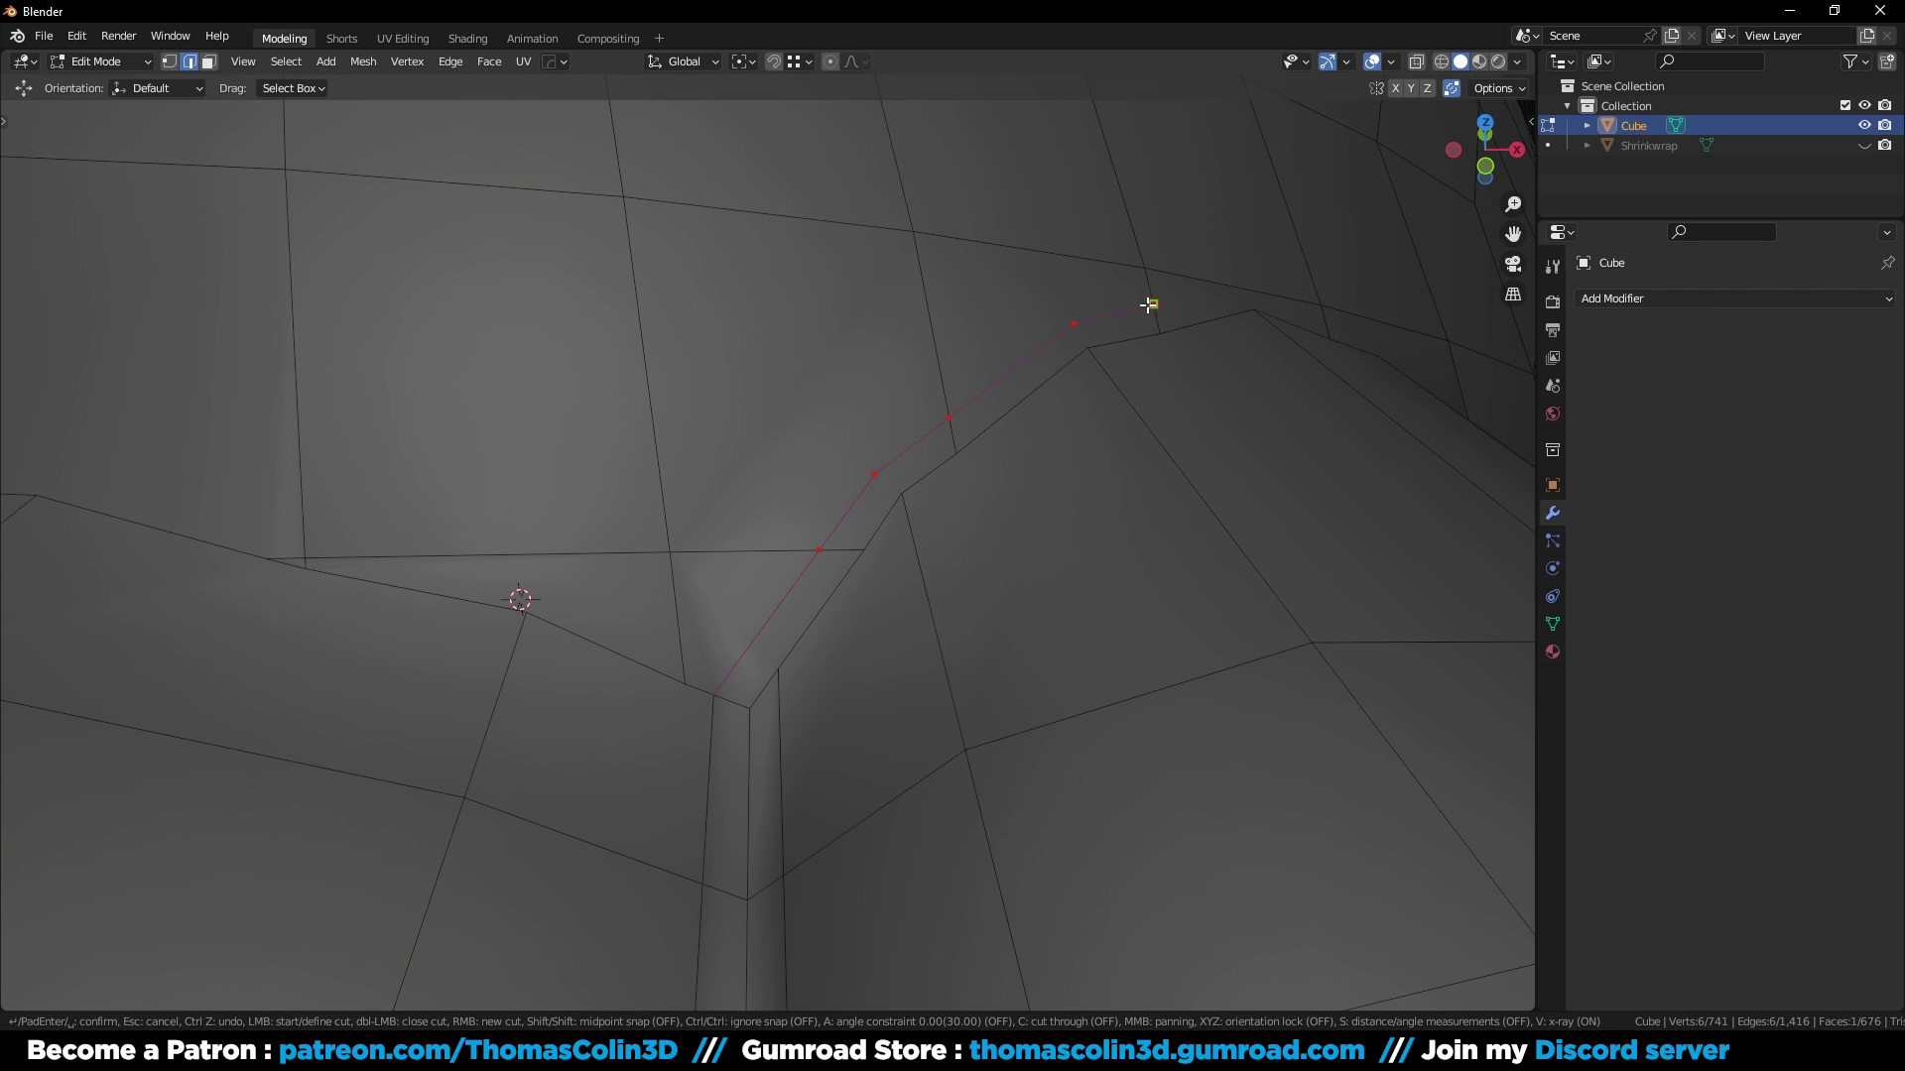
key(Return)
Step: Connect the corner vertices across the strip beside the boss and dissolve the short horizontal edge crossing the strip near the notch
key(1)
drag(867, 467, 926, 501)
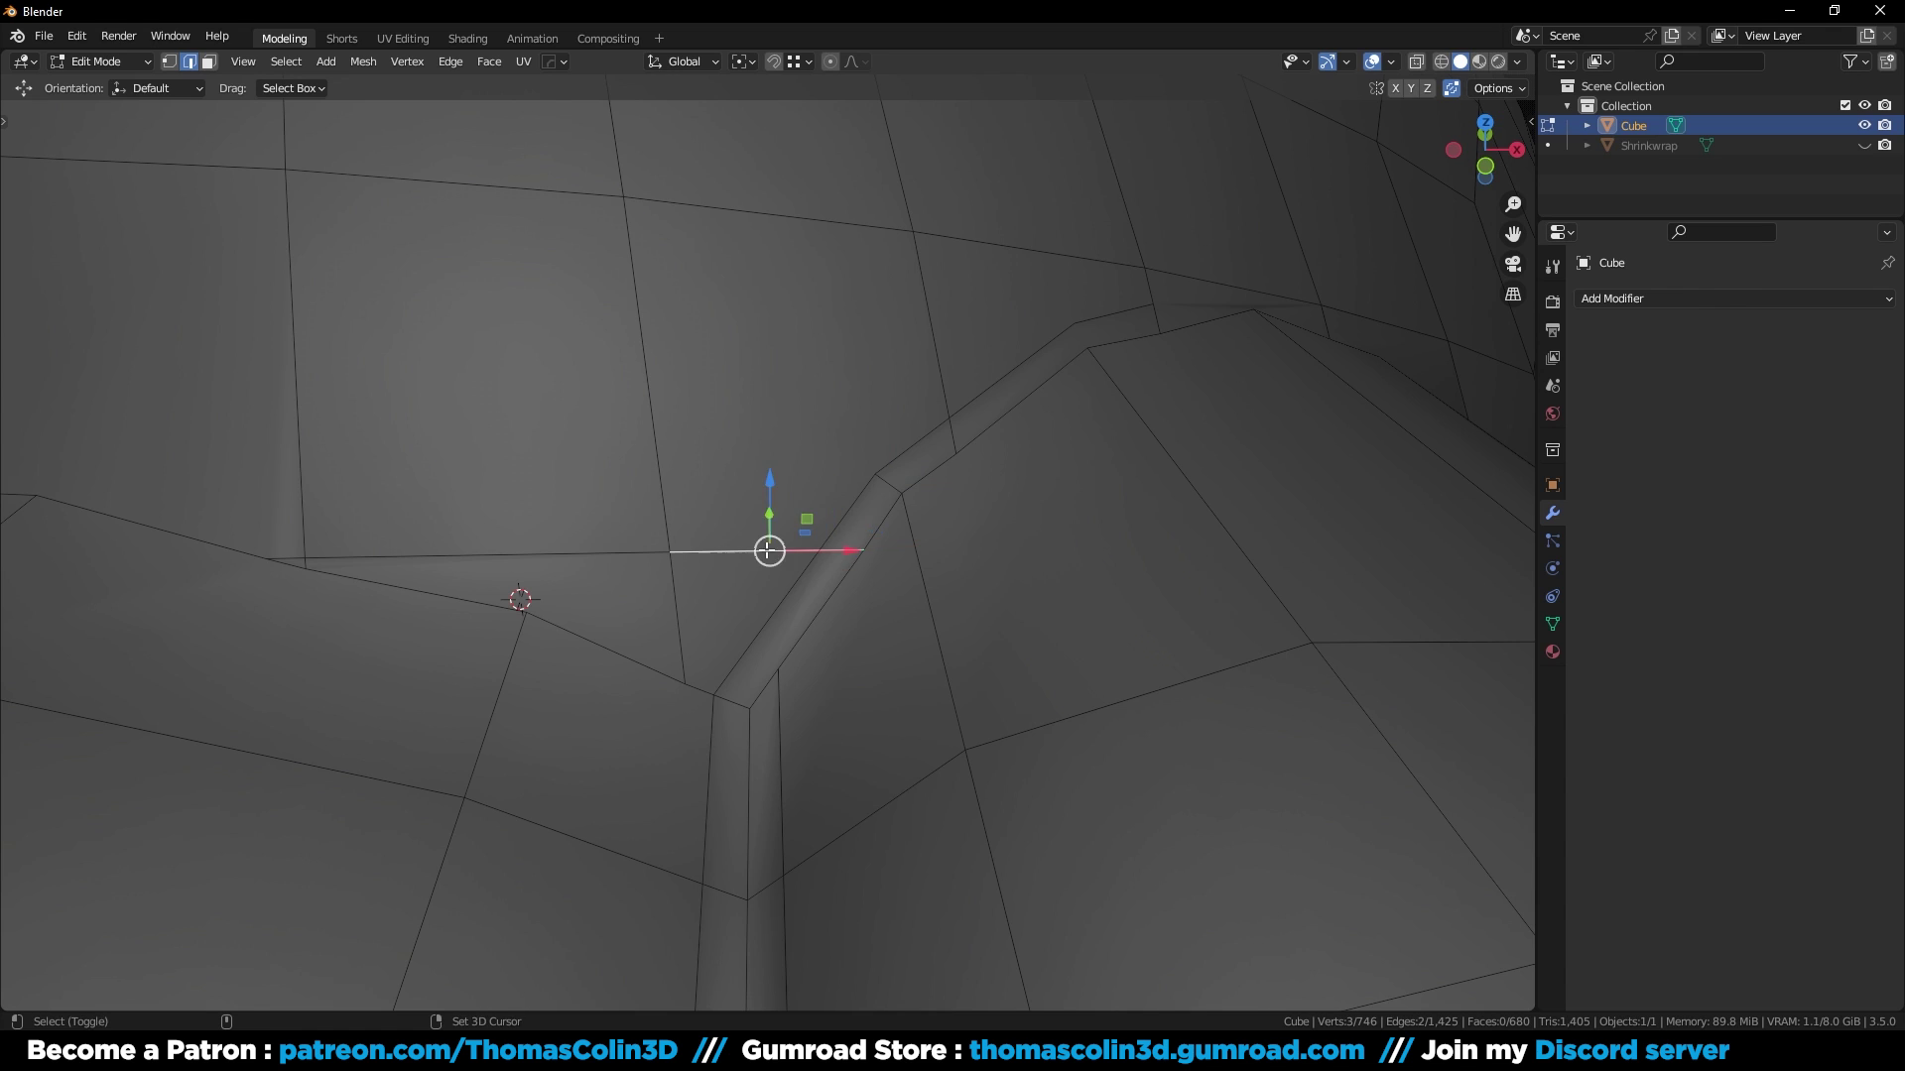
key(ctrl+x)
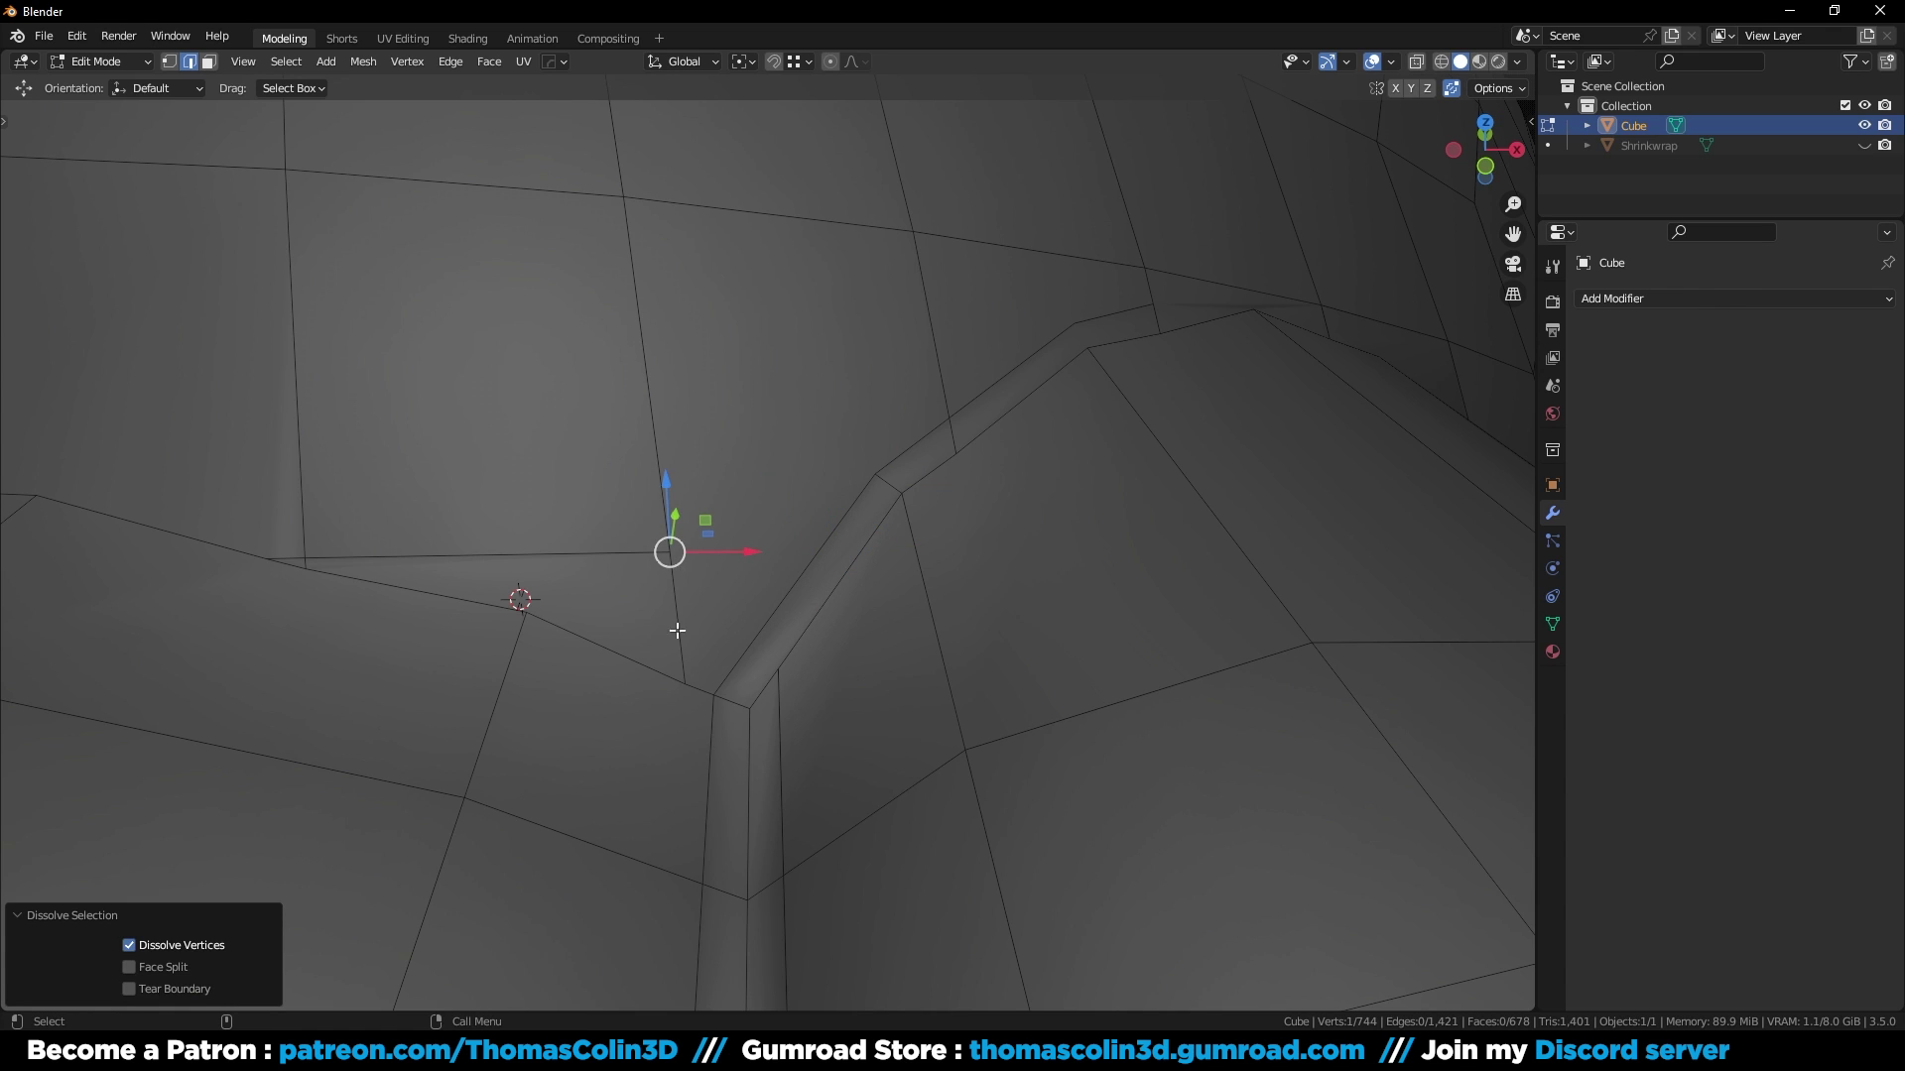
Step: Knife-cut a support line on the sphere from the notch corner along the flange's seam to the mesh's border
middle_drag(676, 630, 731, 645)
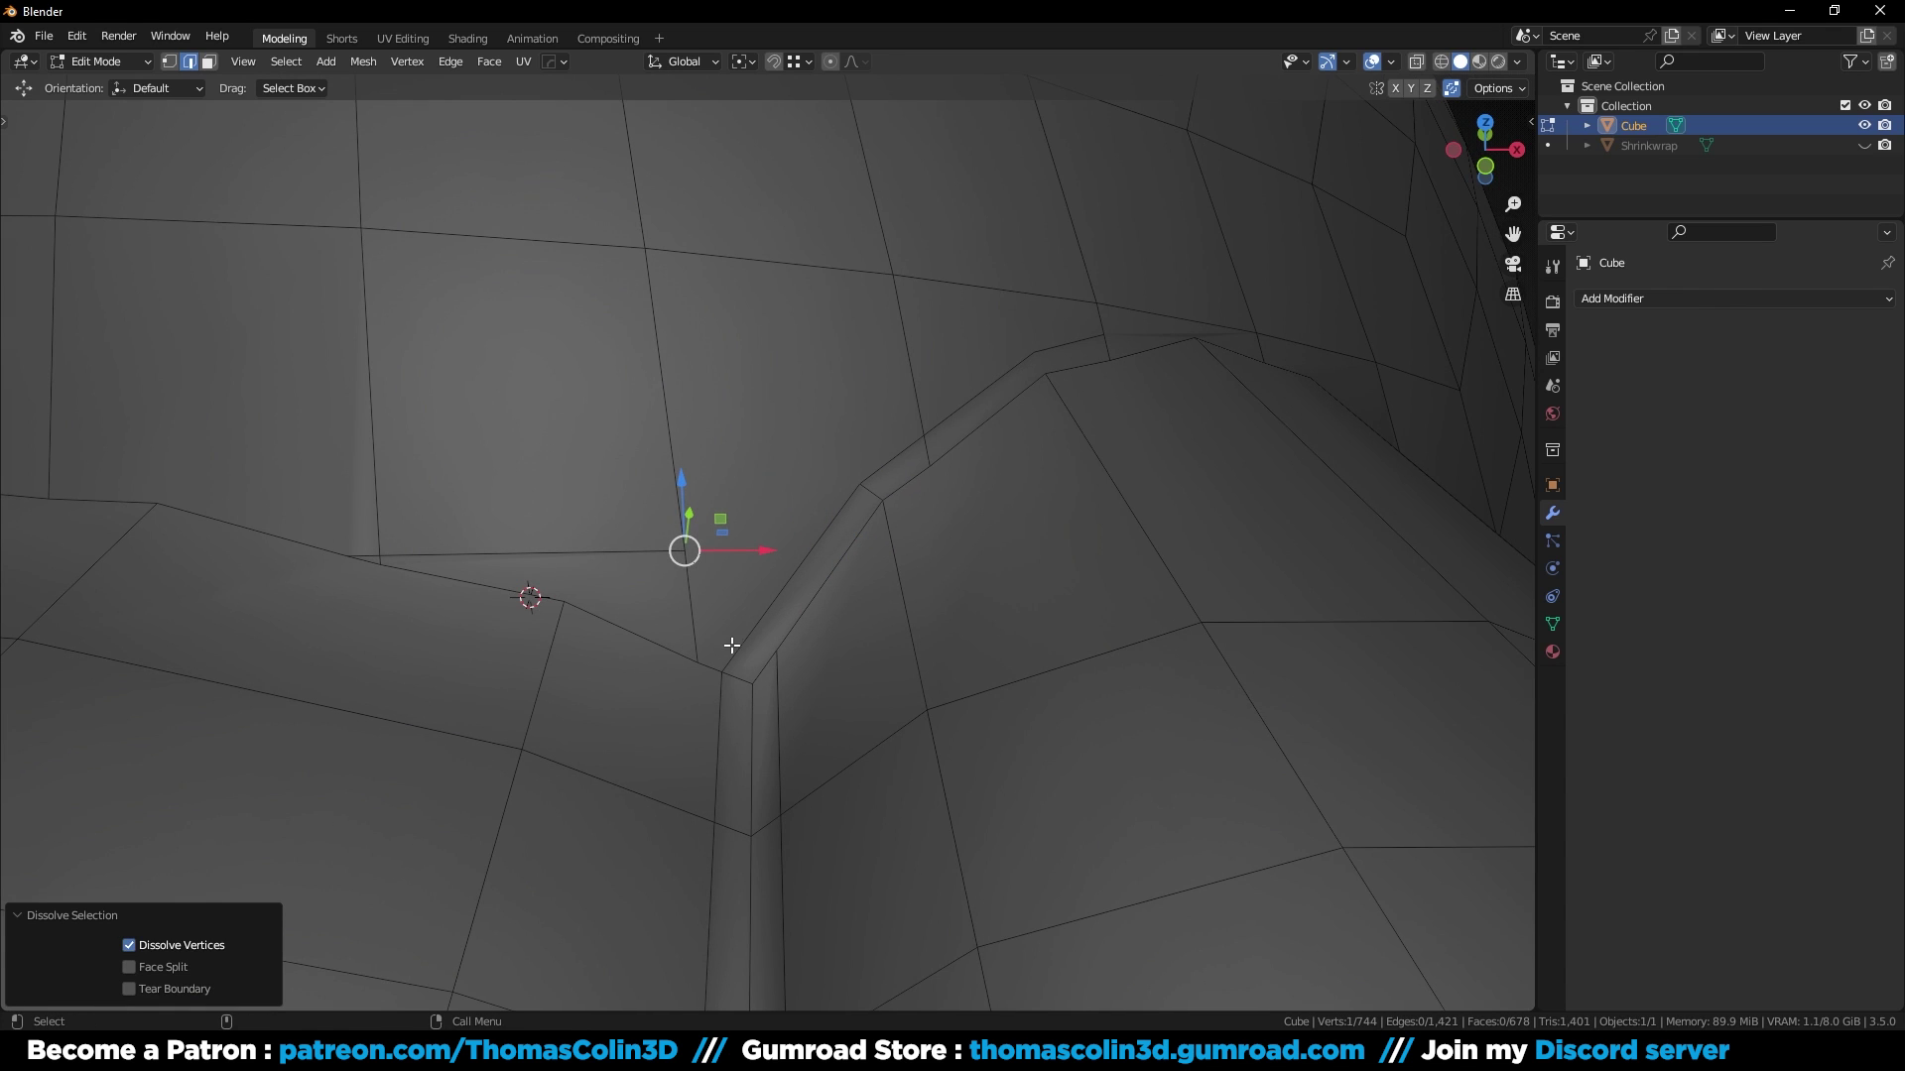
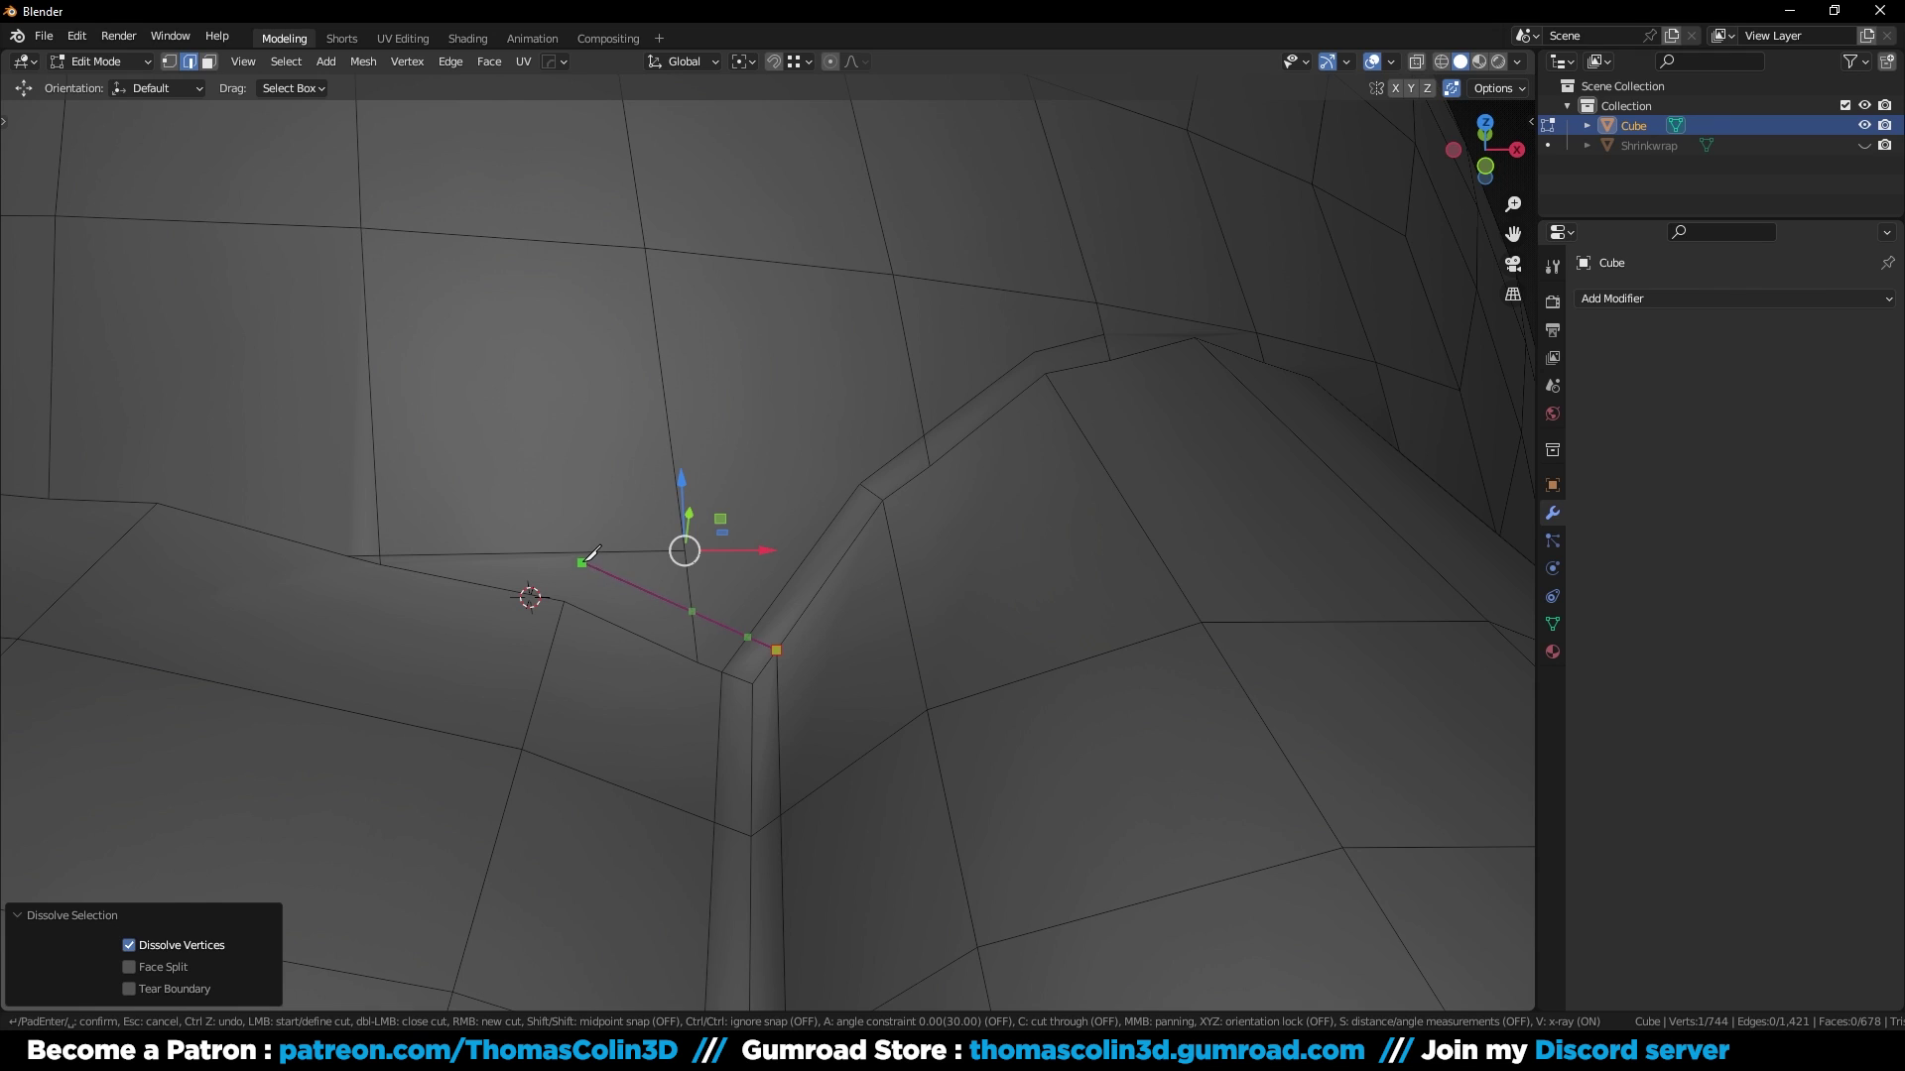
click(583, 561)
click(50, 458)
key(Return)
Step: Connect two vertex pairs across the narrow strip between the flange's seam and the new support line
key(1)
drag(111, 454, 244, 568)
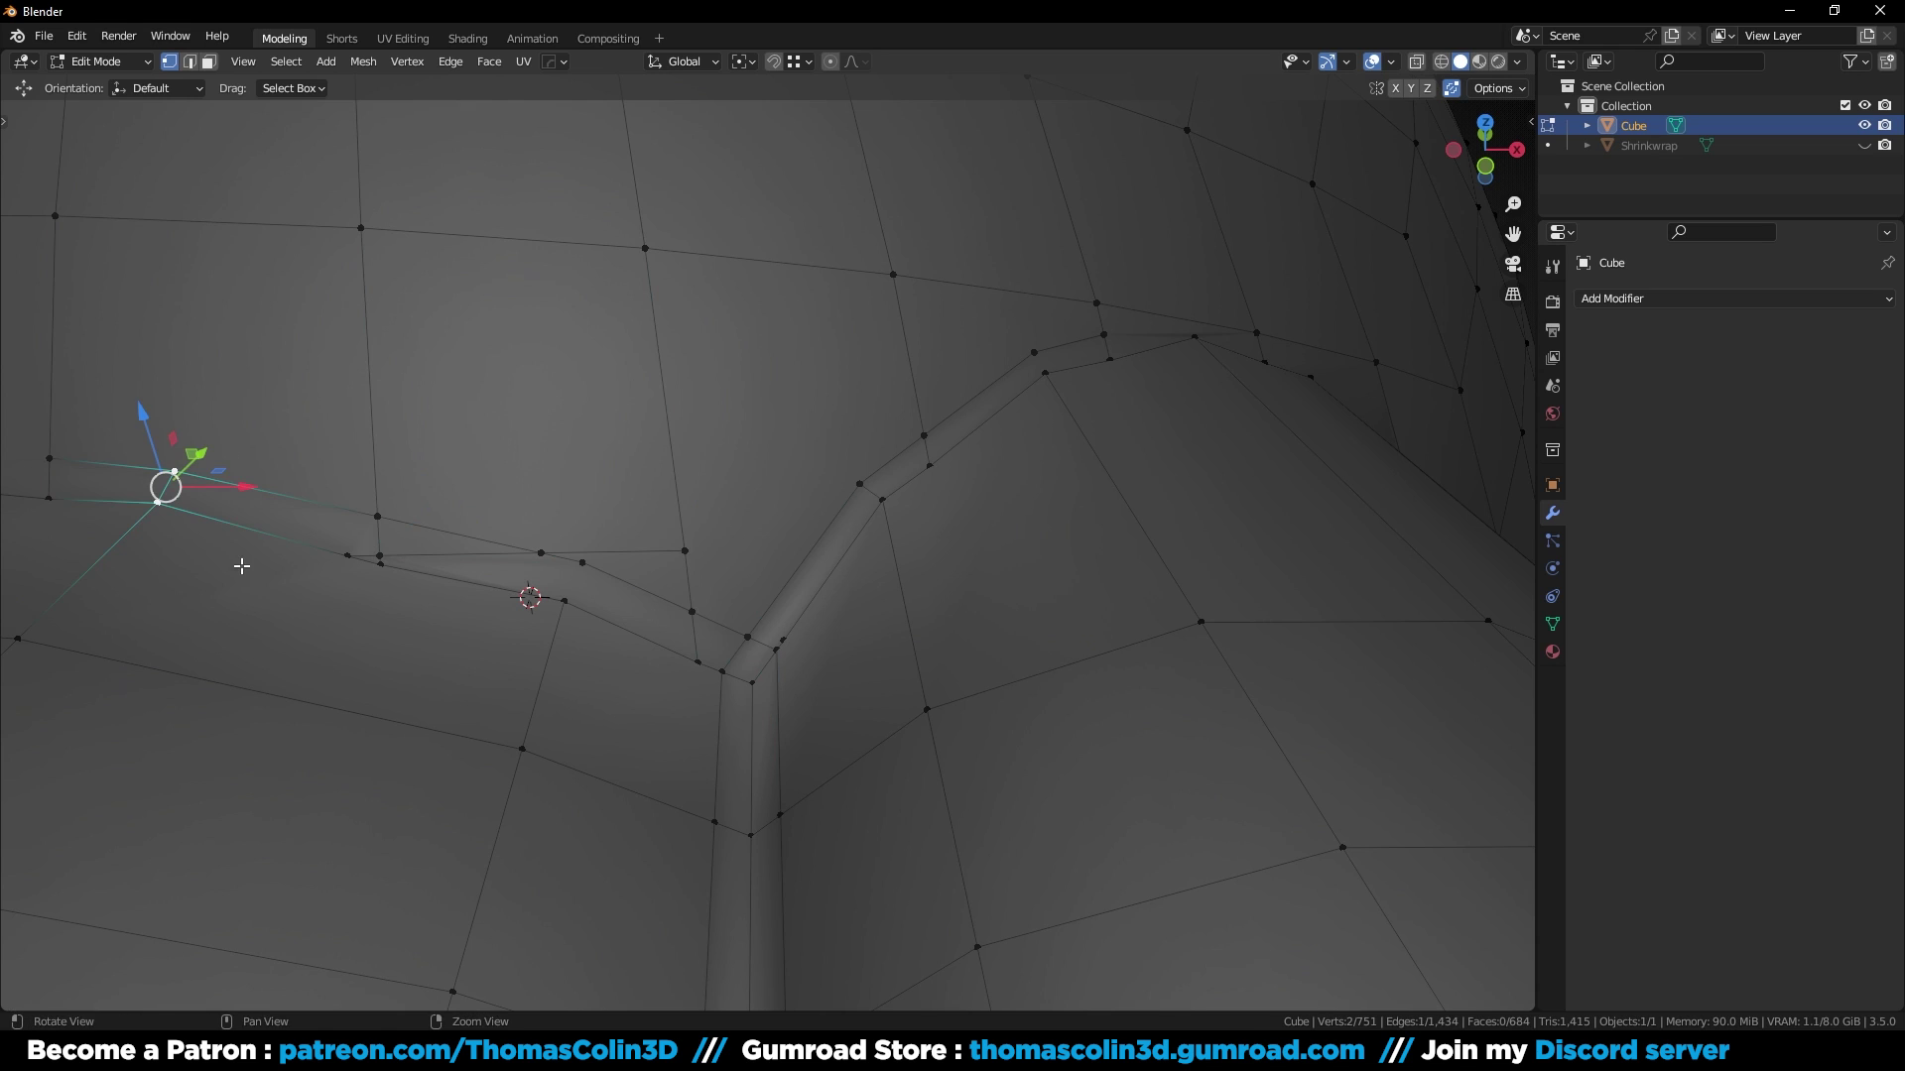
key(j)
click(347, 556)
shift+click(377, 518)
key(j)
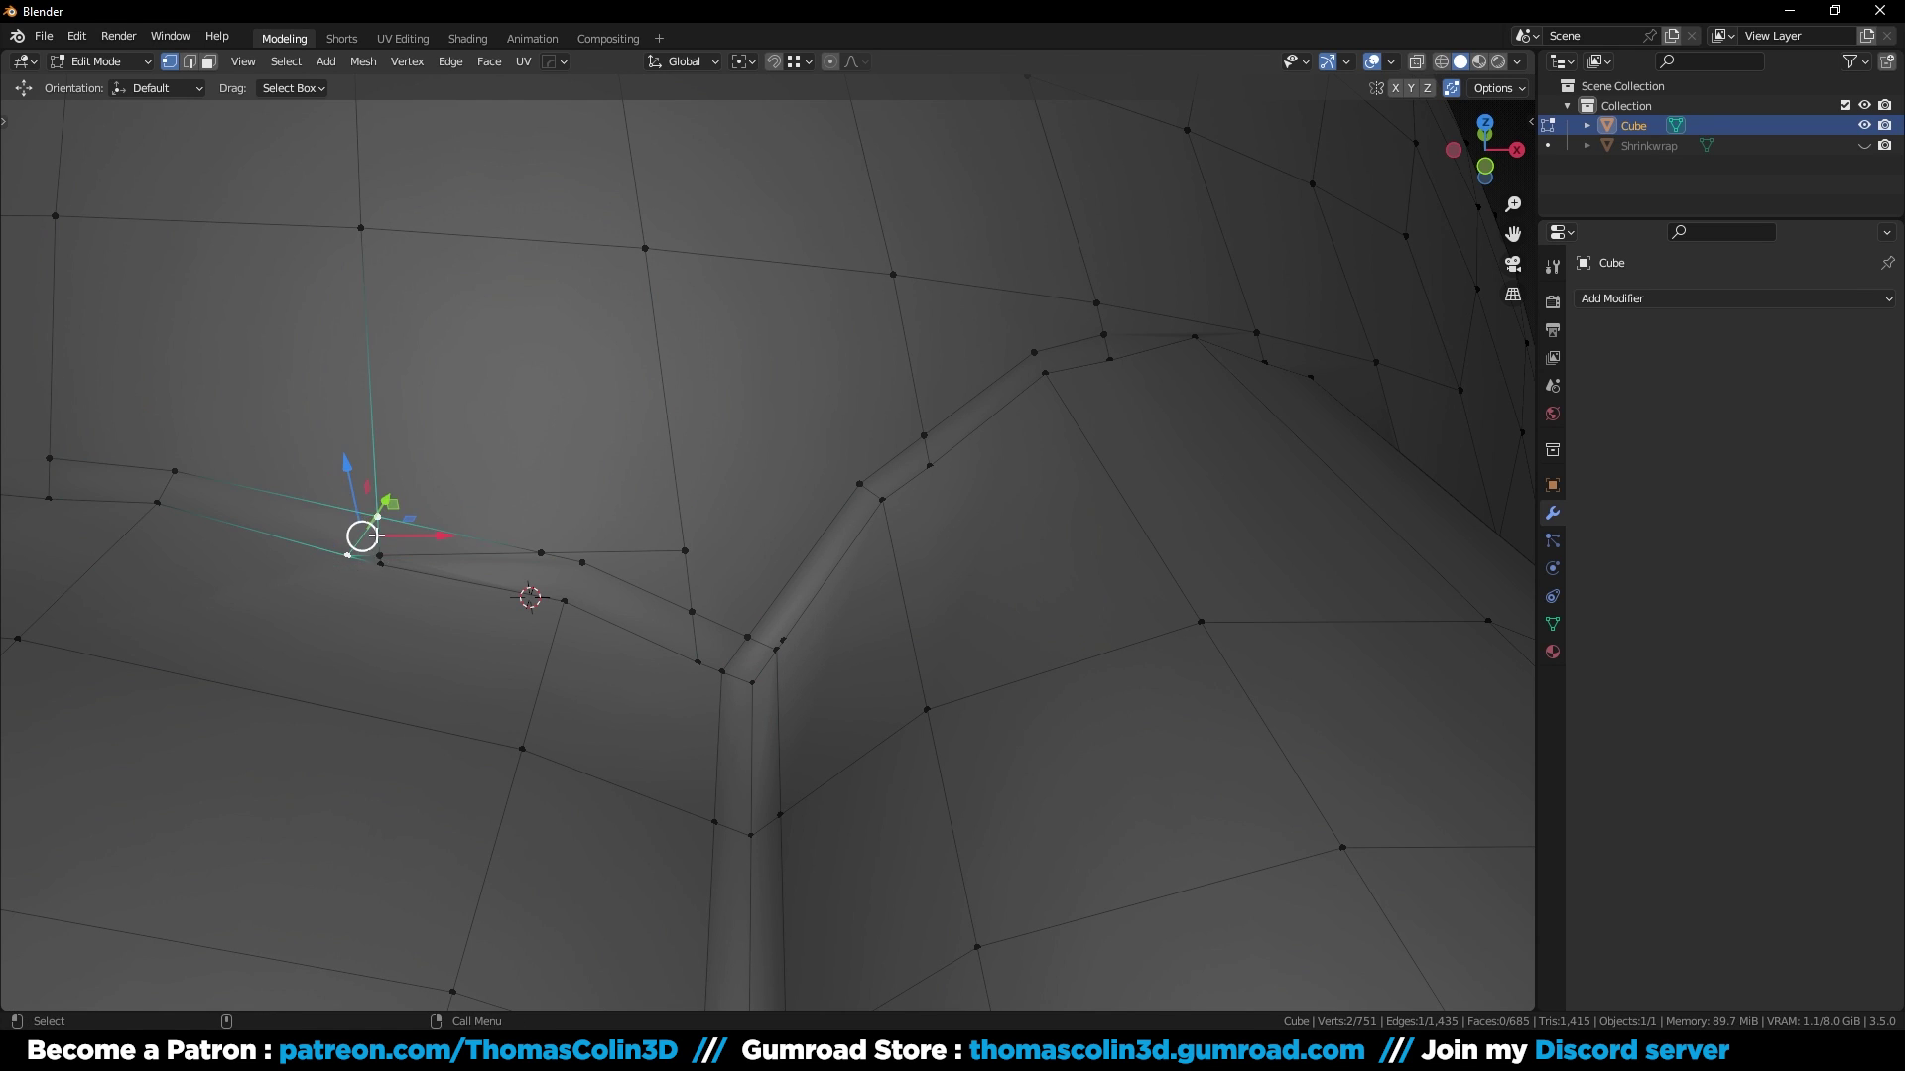
Step: Dissolve the leftover short vertical edges and the horizontal edge along the flange's seam
key(2)
click(380, 545)
shift+click(383, 560)
key(ctrl+x)
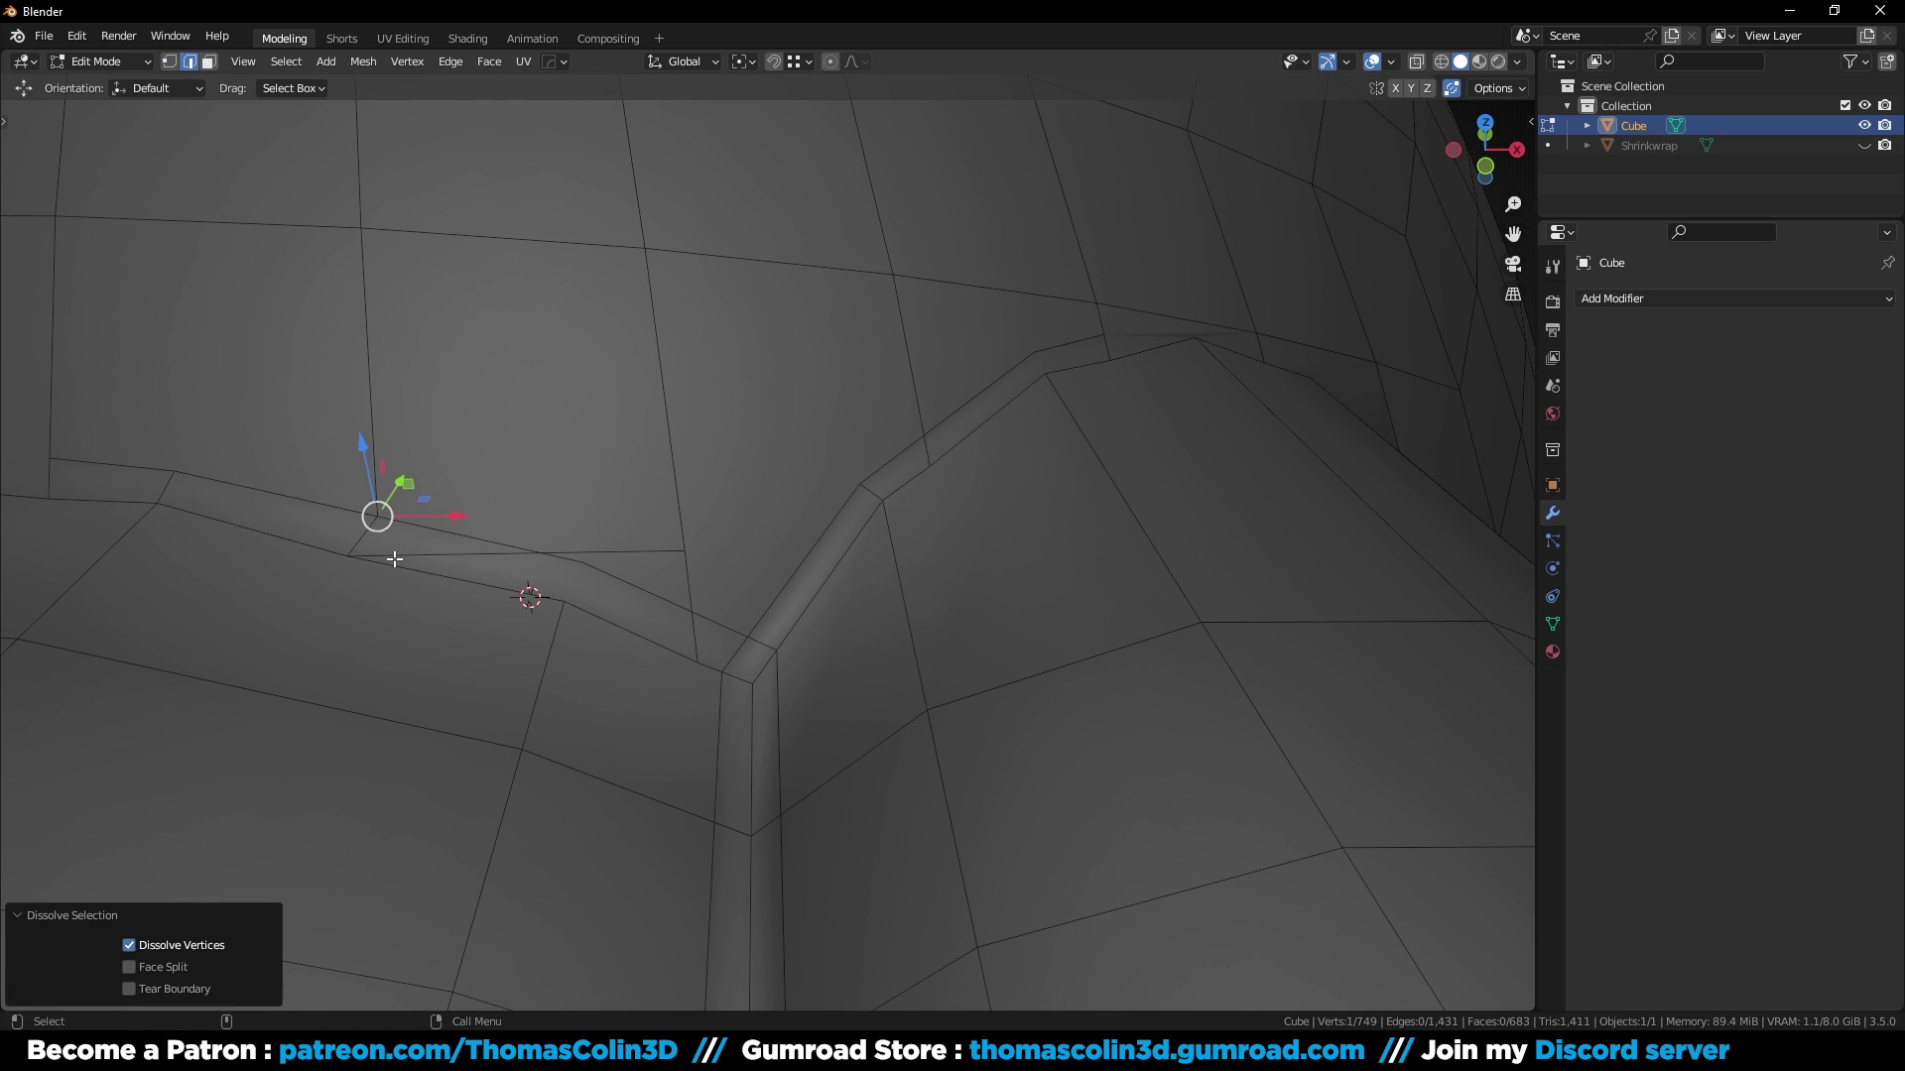
click(446, 554)
key(ctrl+x)
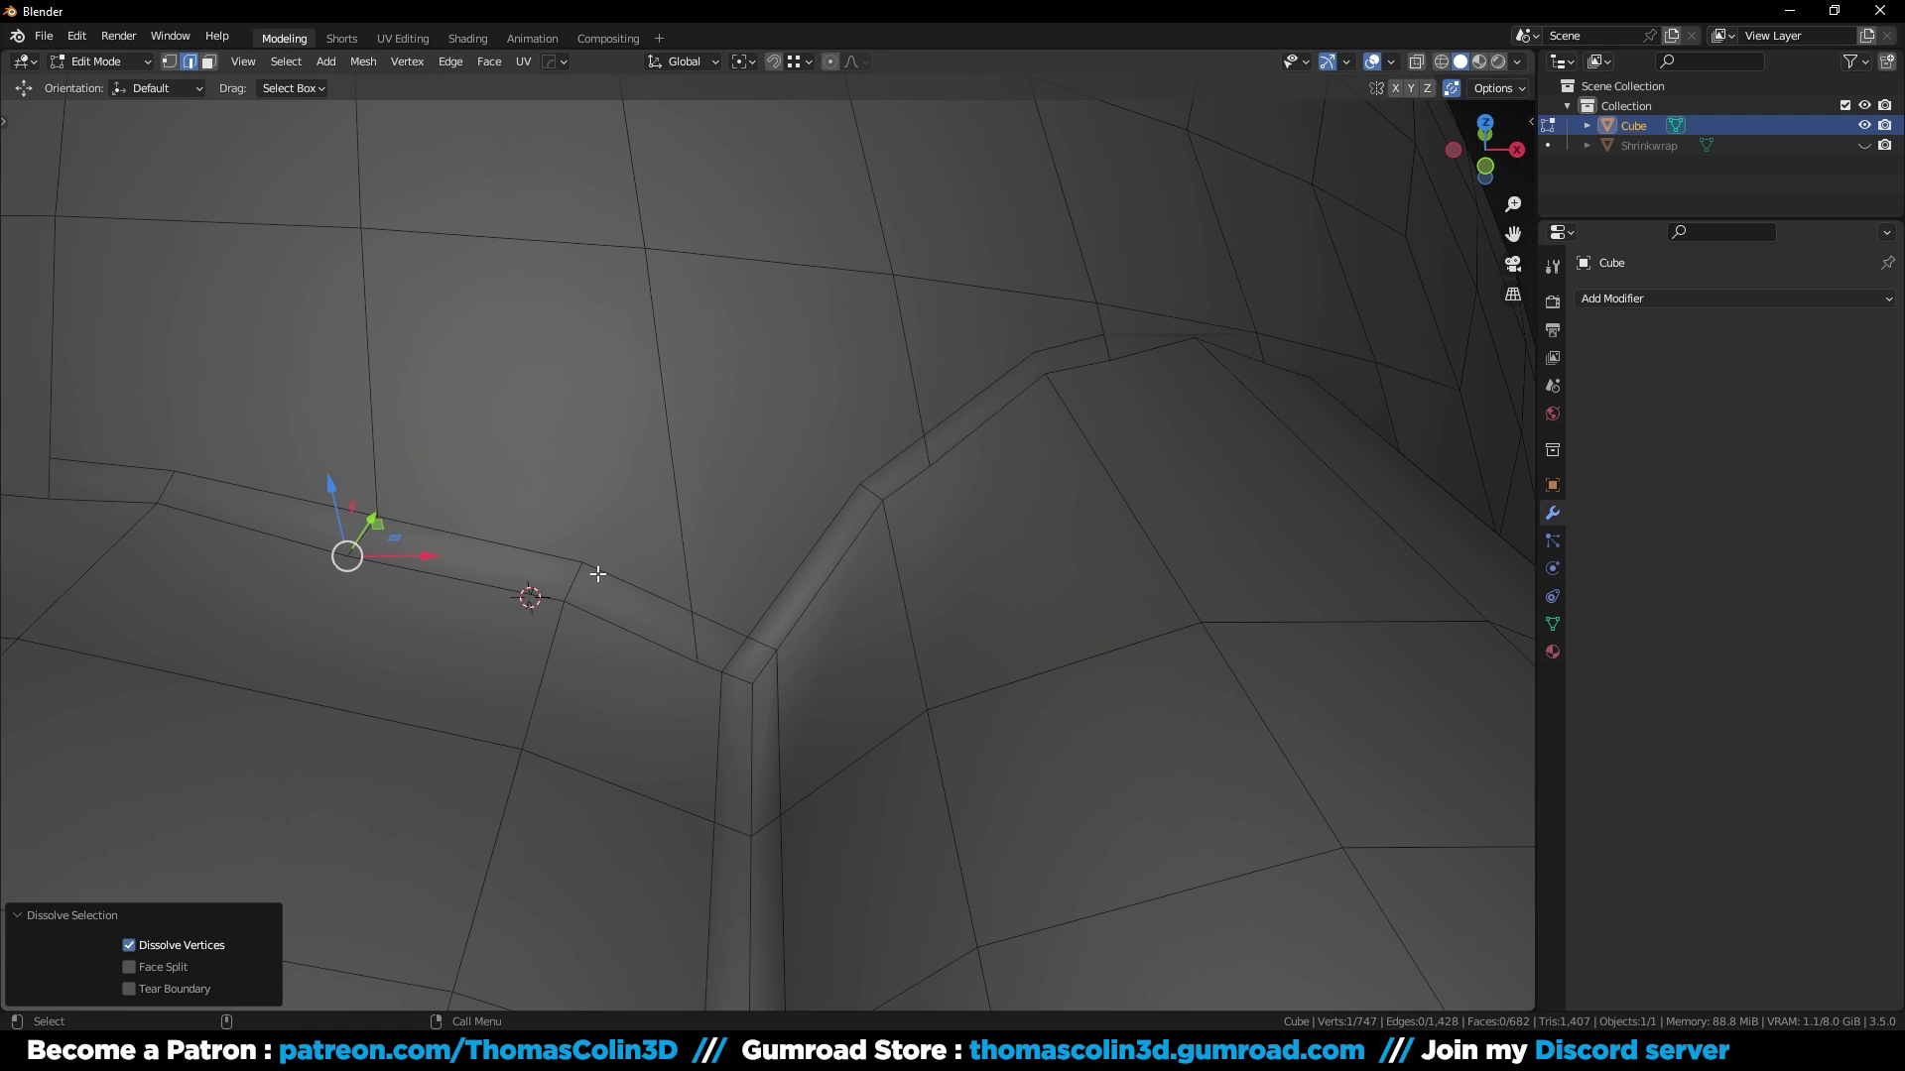
Step: Connect the flange support line's vertex nearest the notch to the sphere vertex above it and dissolve the old edge beside the connection
key(alt+a)
key(1)
click(584, 562)
shift+click(645, 248)
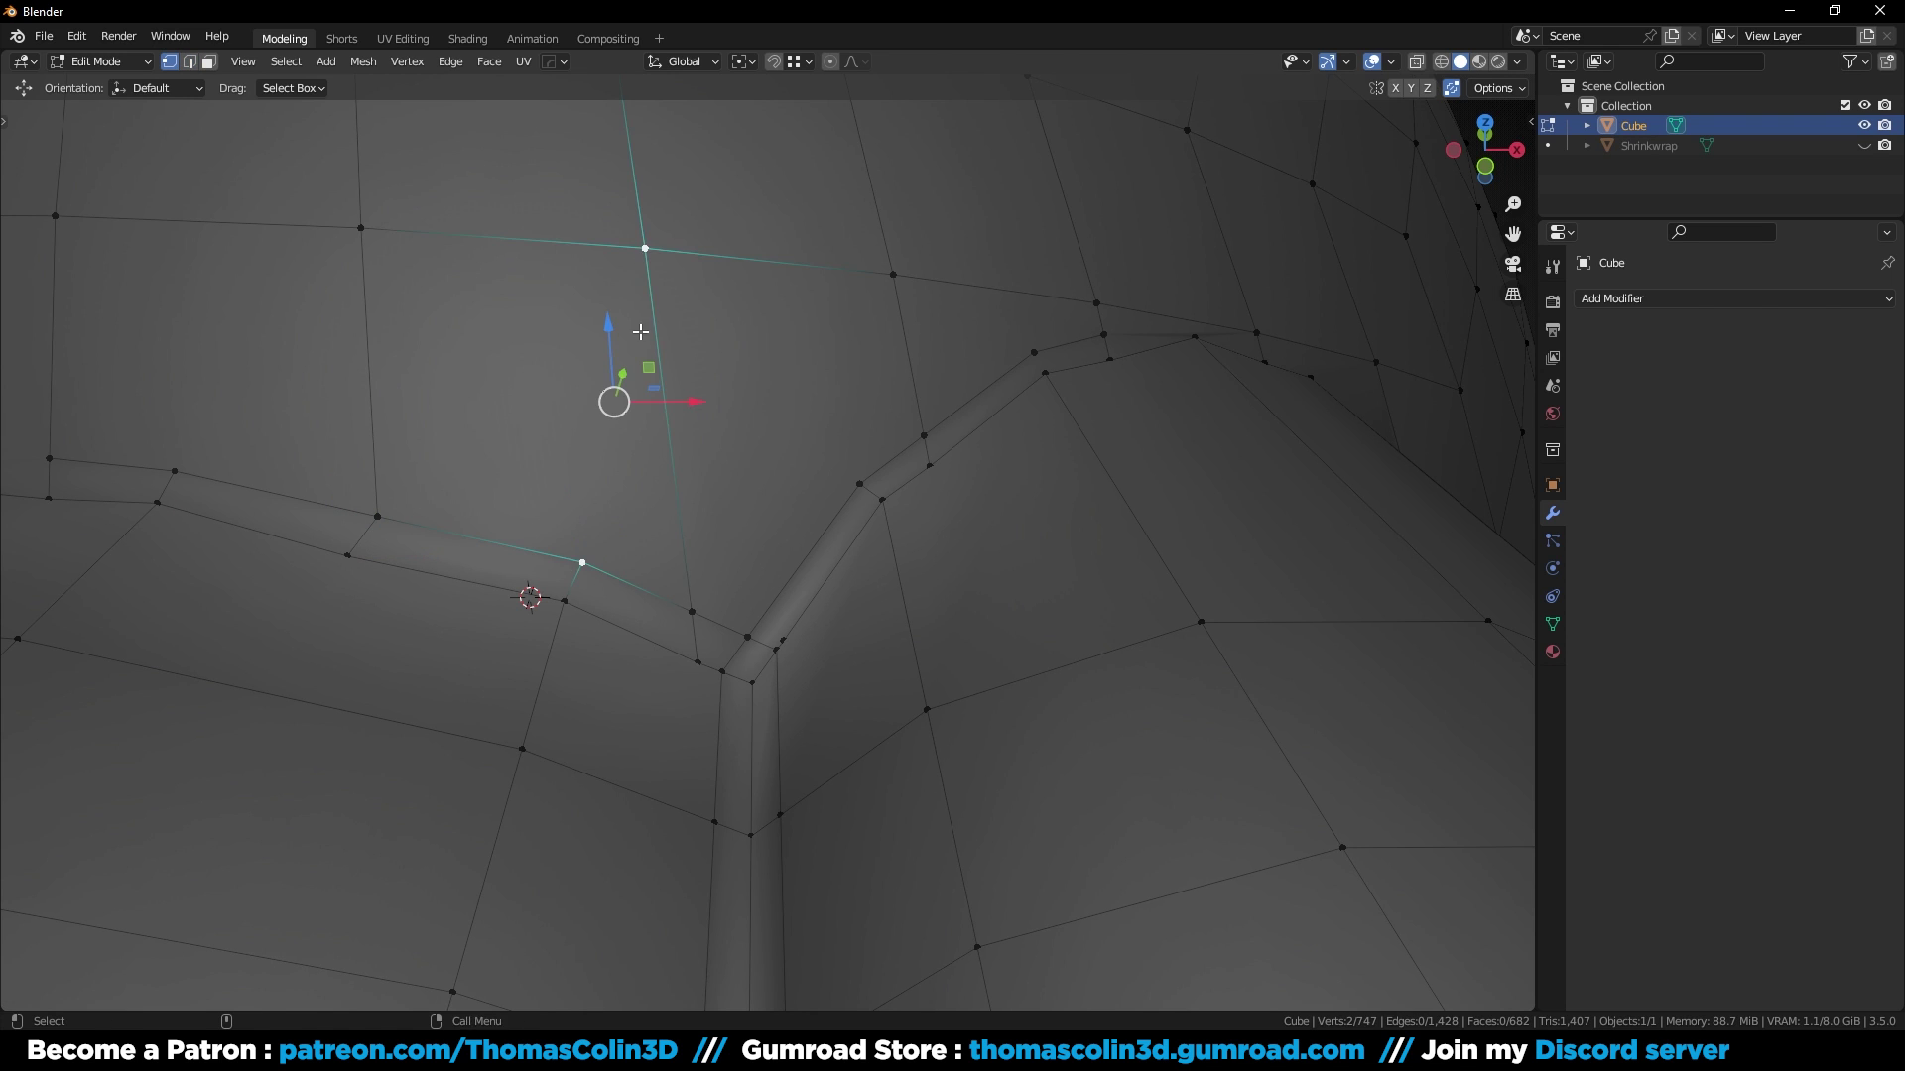
key(j)
key(2)
key(ctrl+x)
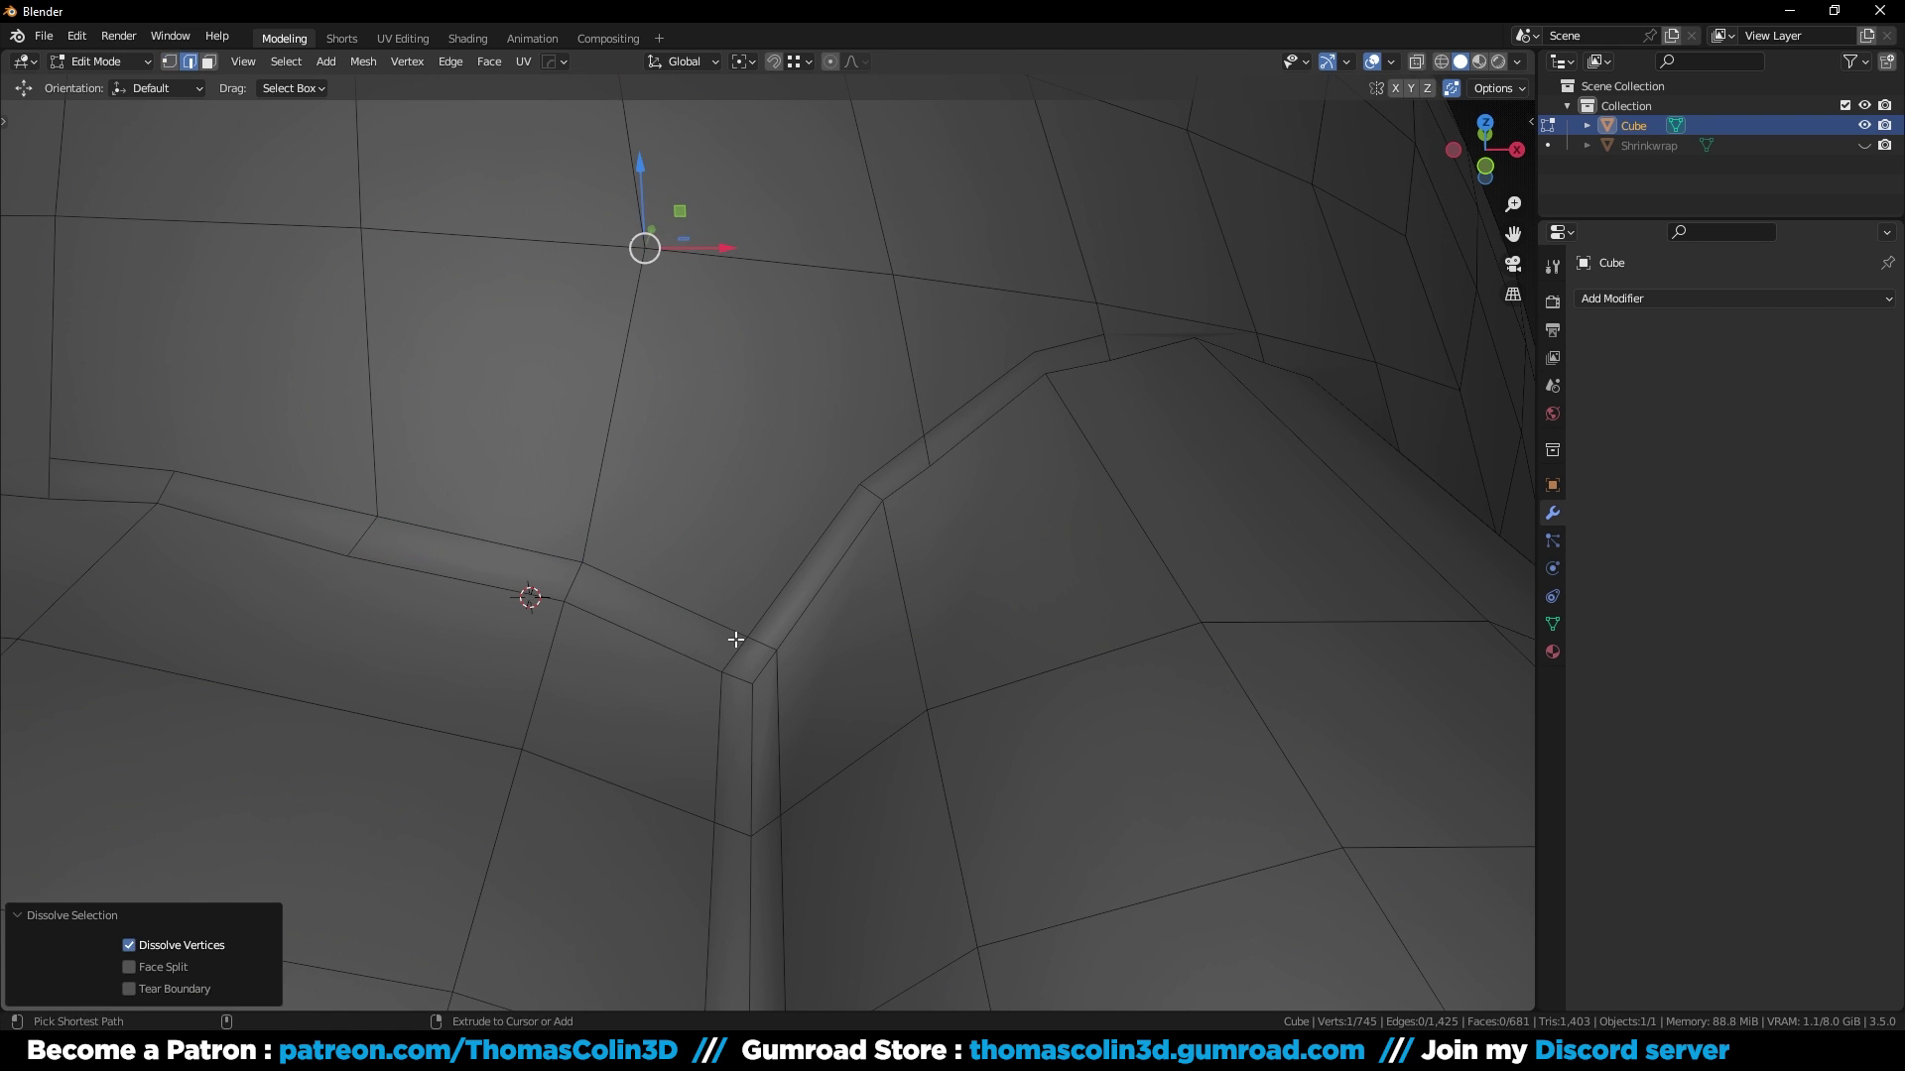
Step: Connect that sphere vertex to the first corner of the boss's support line and dissolve the neighbouring edge running down to the seam
middle_drag(740, 503, 693, 548)
key(1)
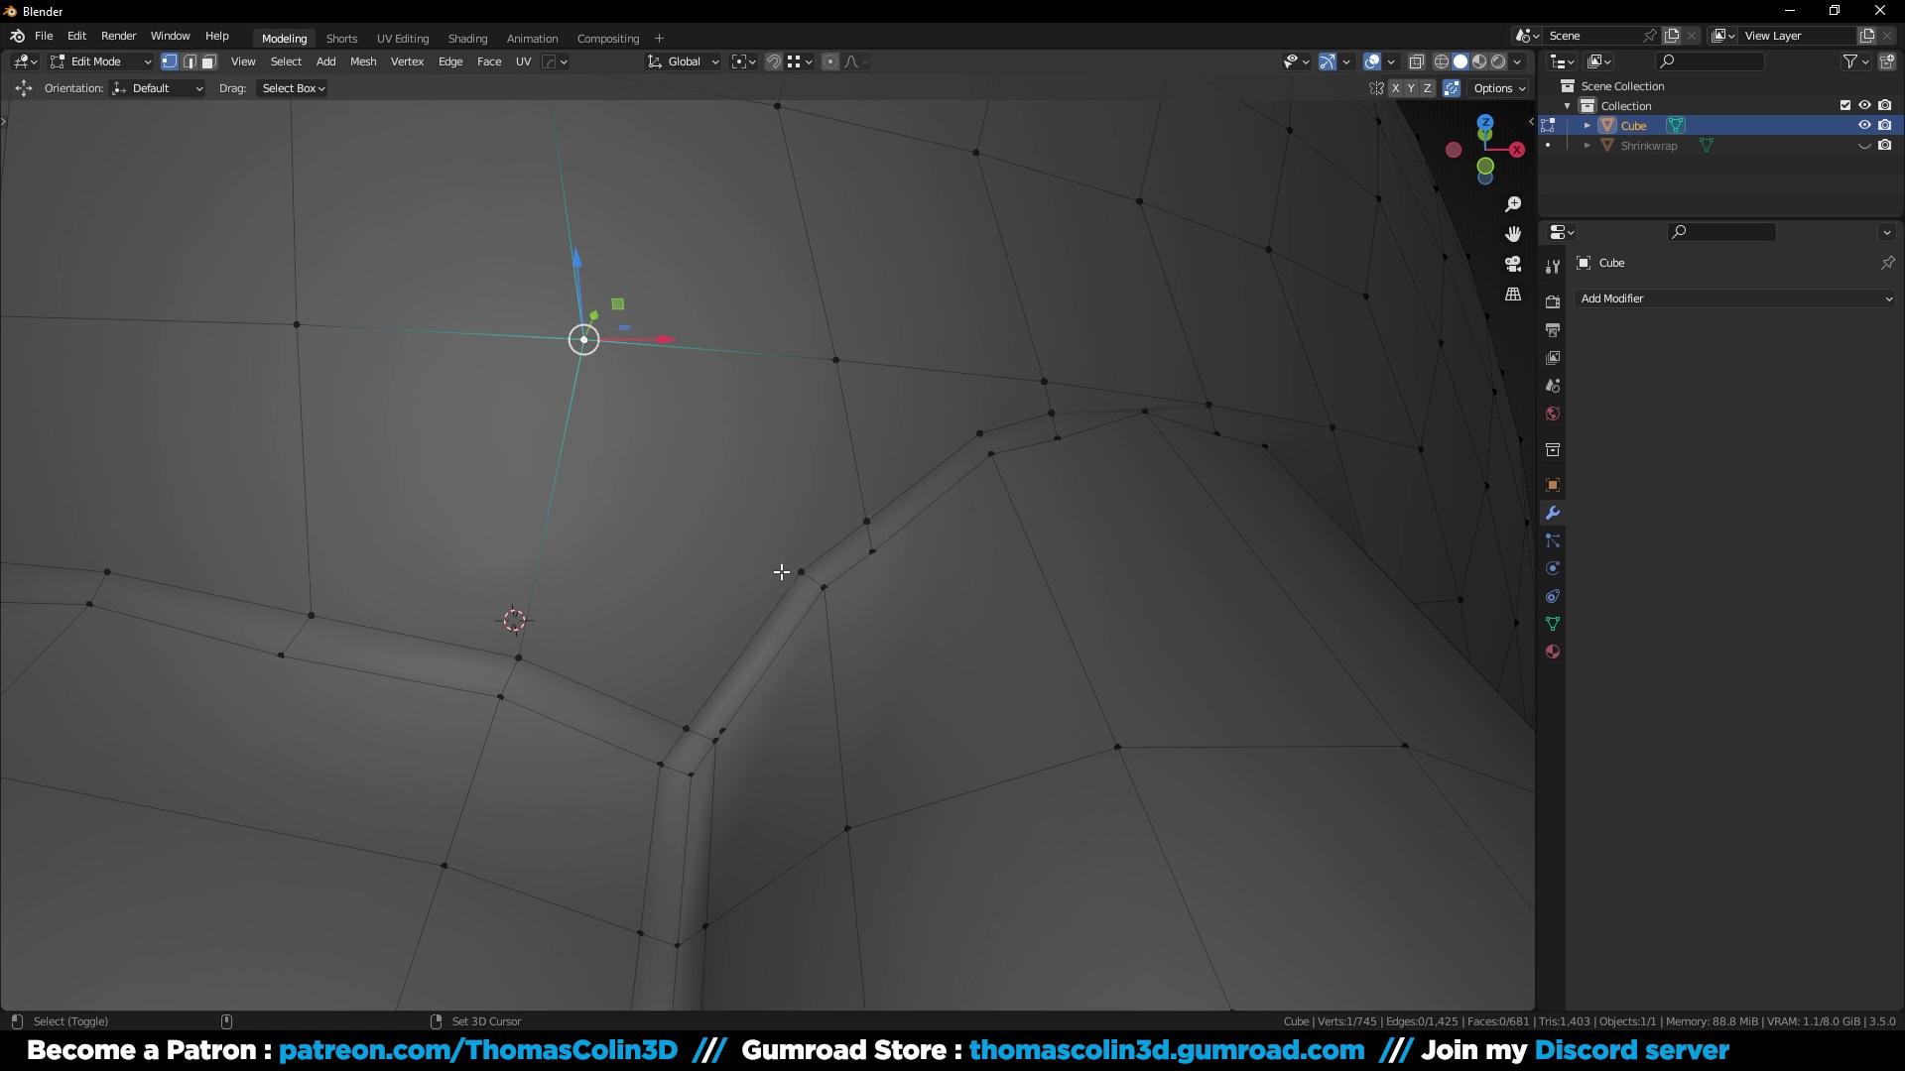
shift+click(791, 586)
key(j)
key(2)
click(873, 526)
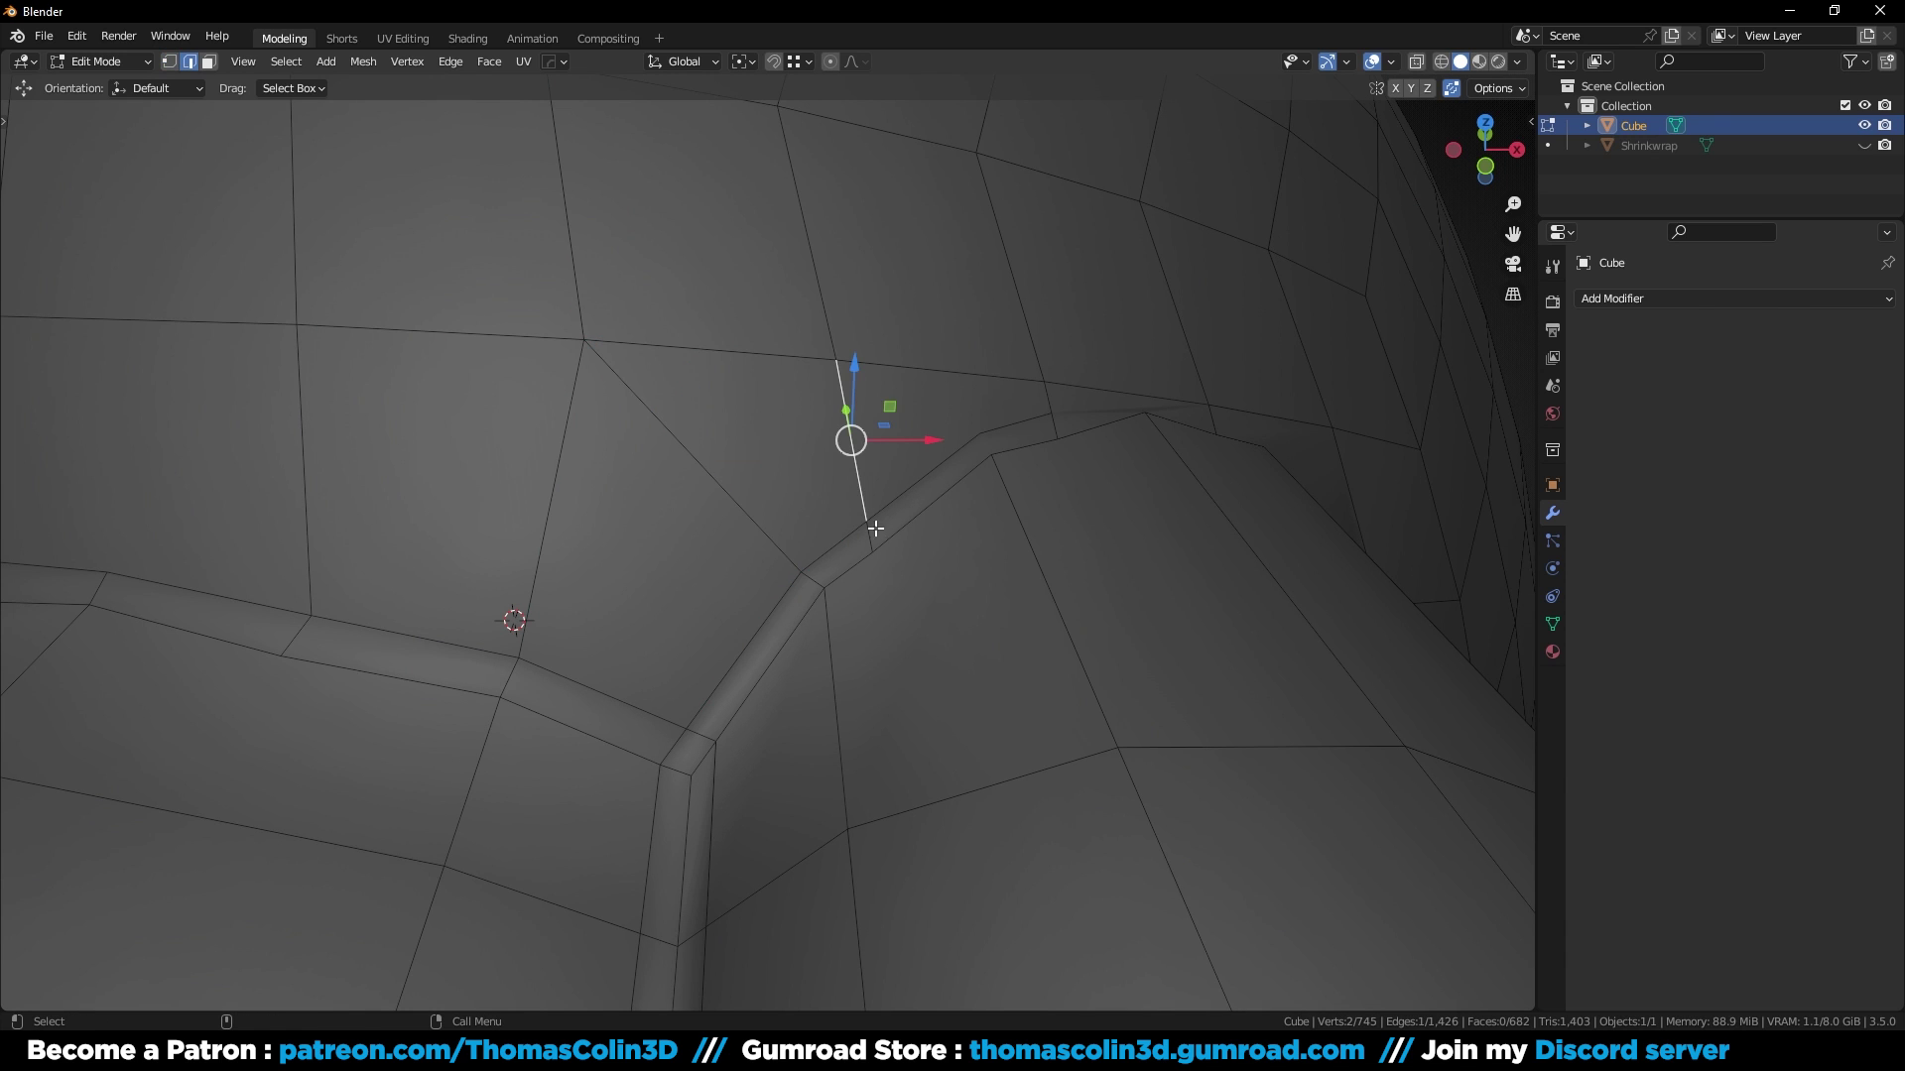
key(ctrl+x)
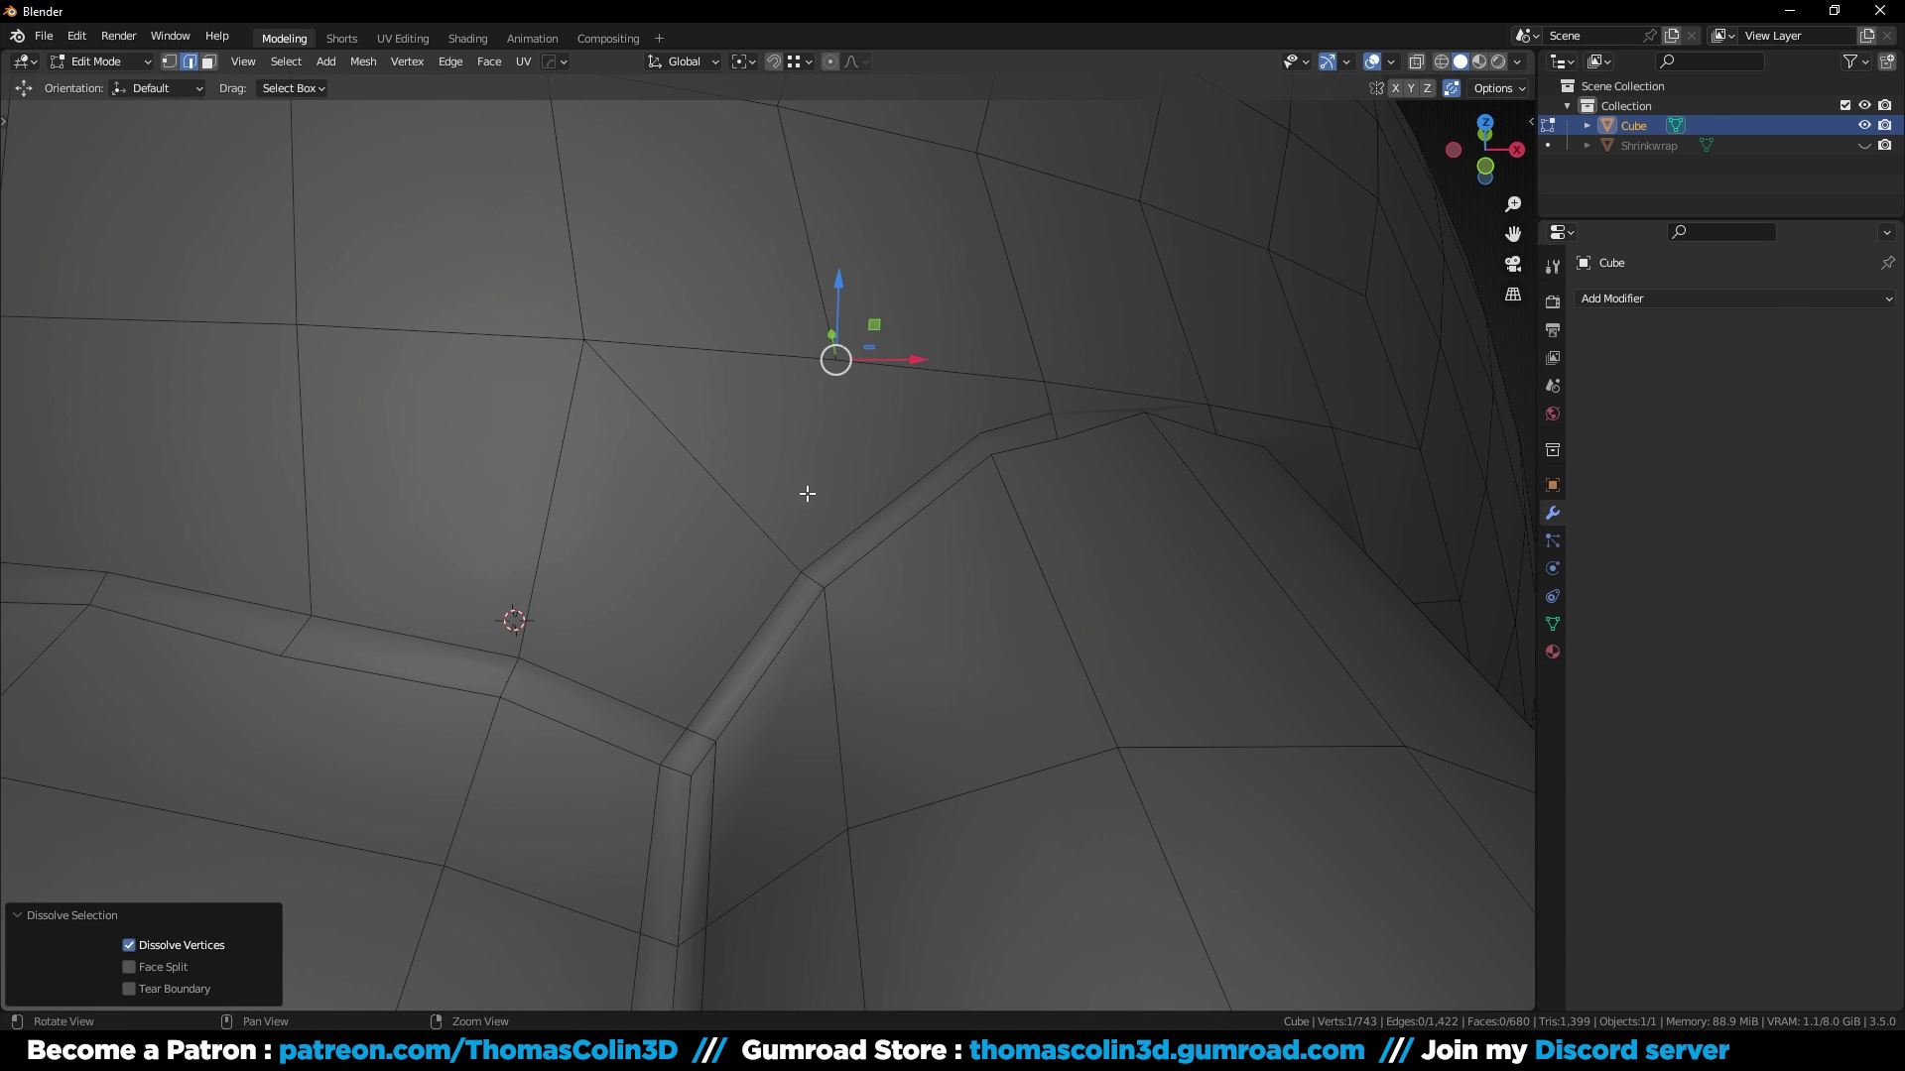
Step: Connect the next corner of the boss's support line to the neighbouring sphere vertex
middle_drag(808, 493, 642, 553)
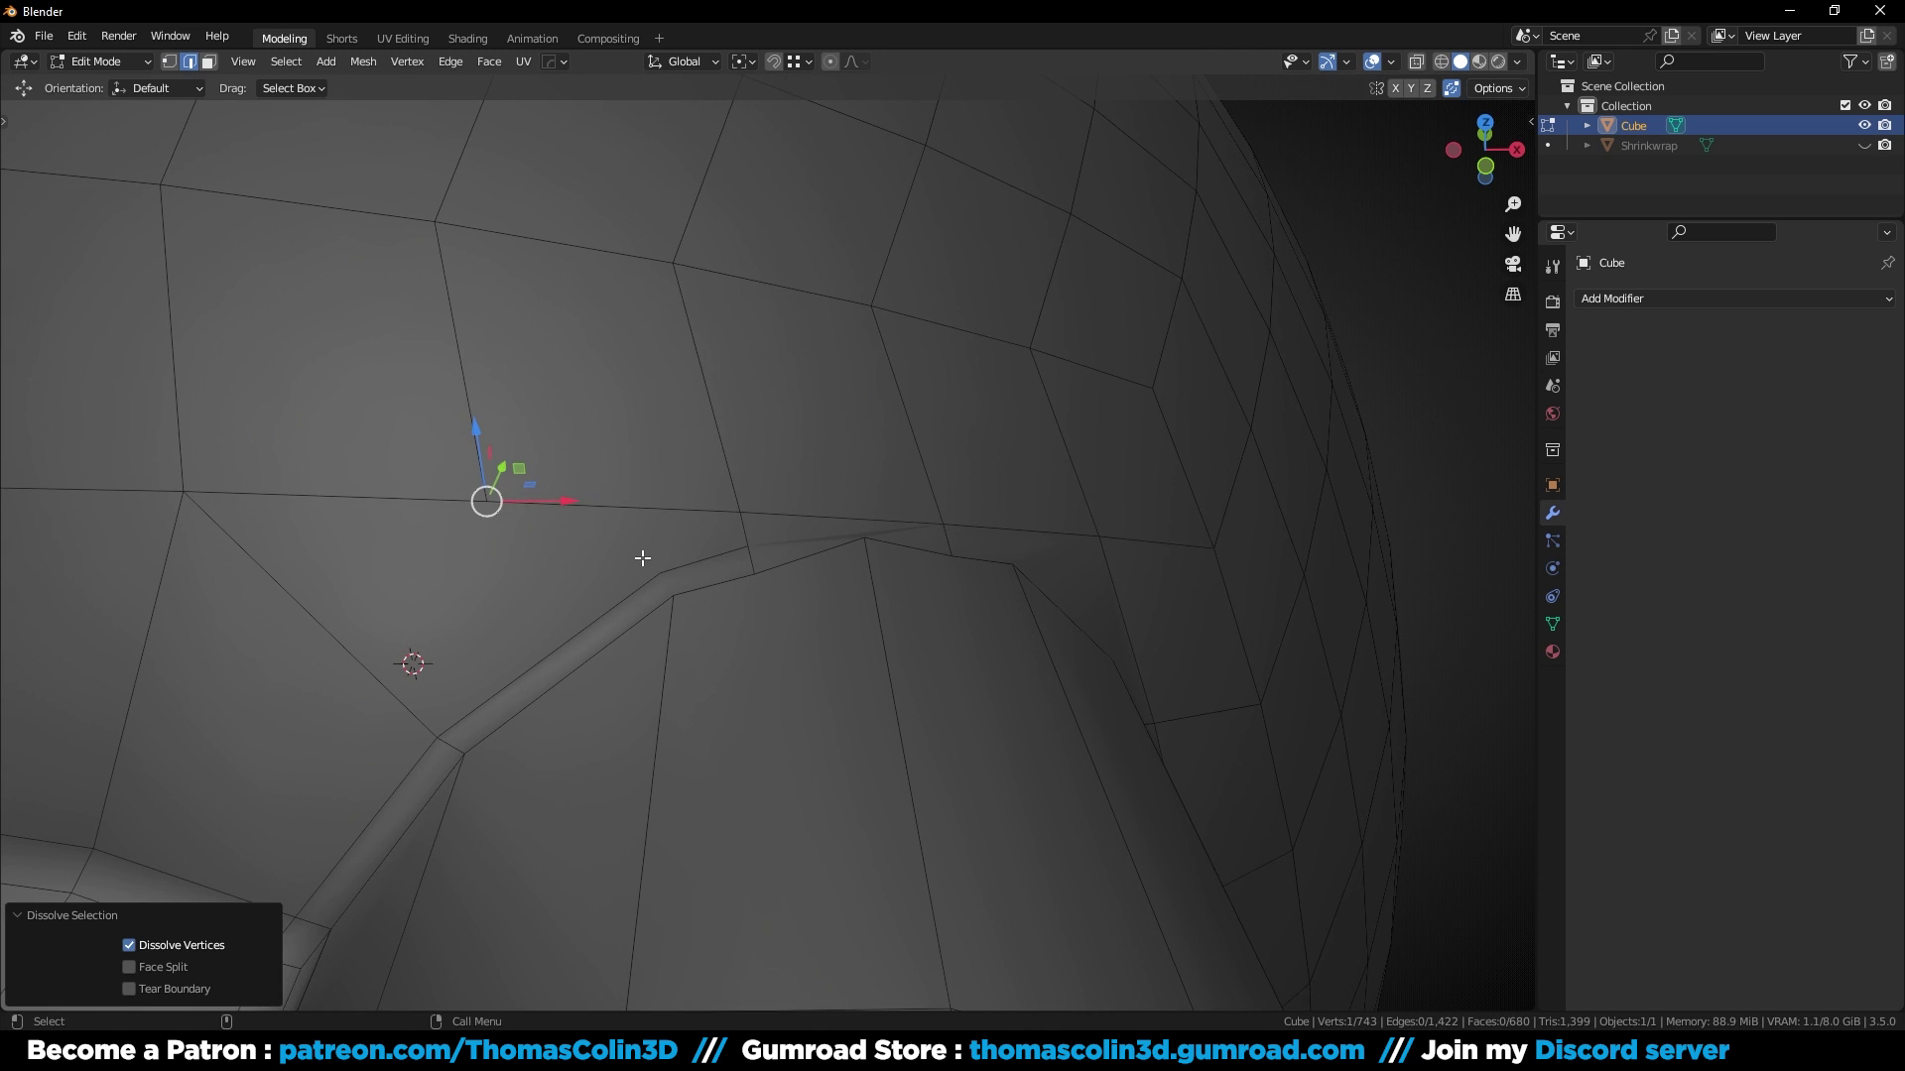
key(1)
click(657, 571)
shift+click(486, 501)
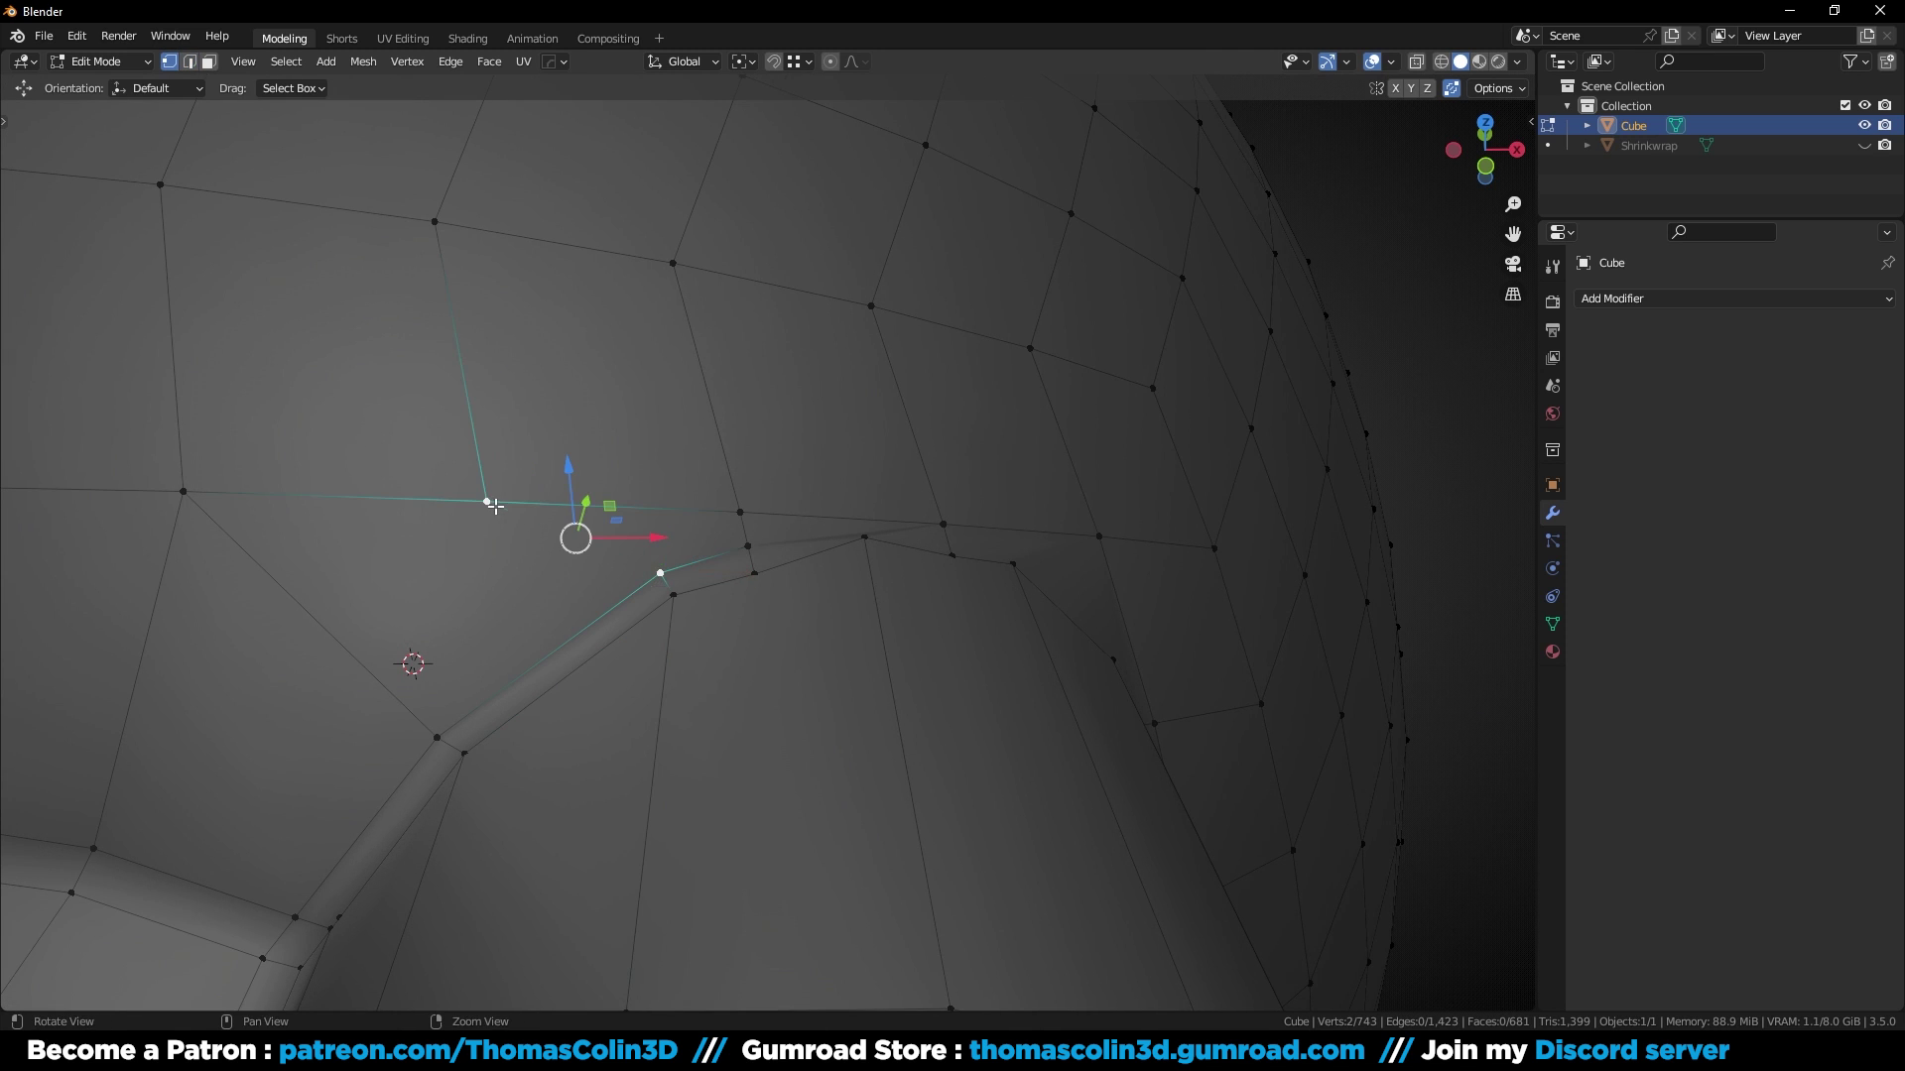
key(j)
Step: Slide the two sphere vertices above the boss's crest up along their edges, away from the seam, the second by a factor of 0.293
key(2)
key(1)
click(740, 510)
key(shift+v)
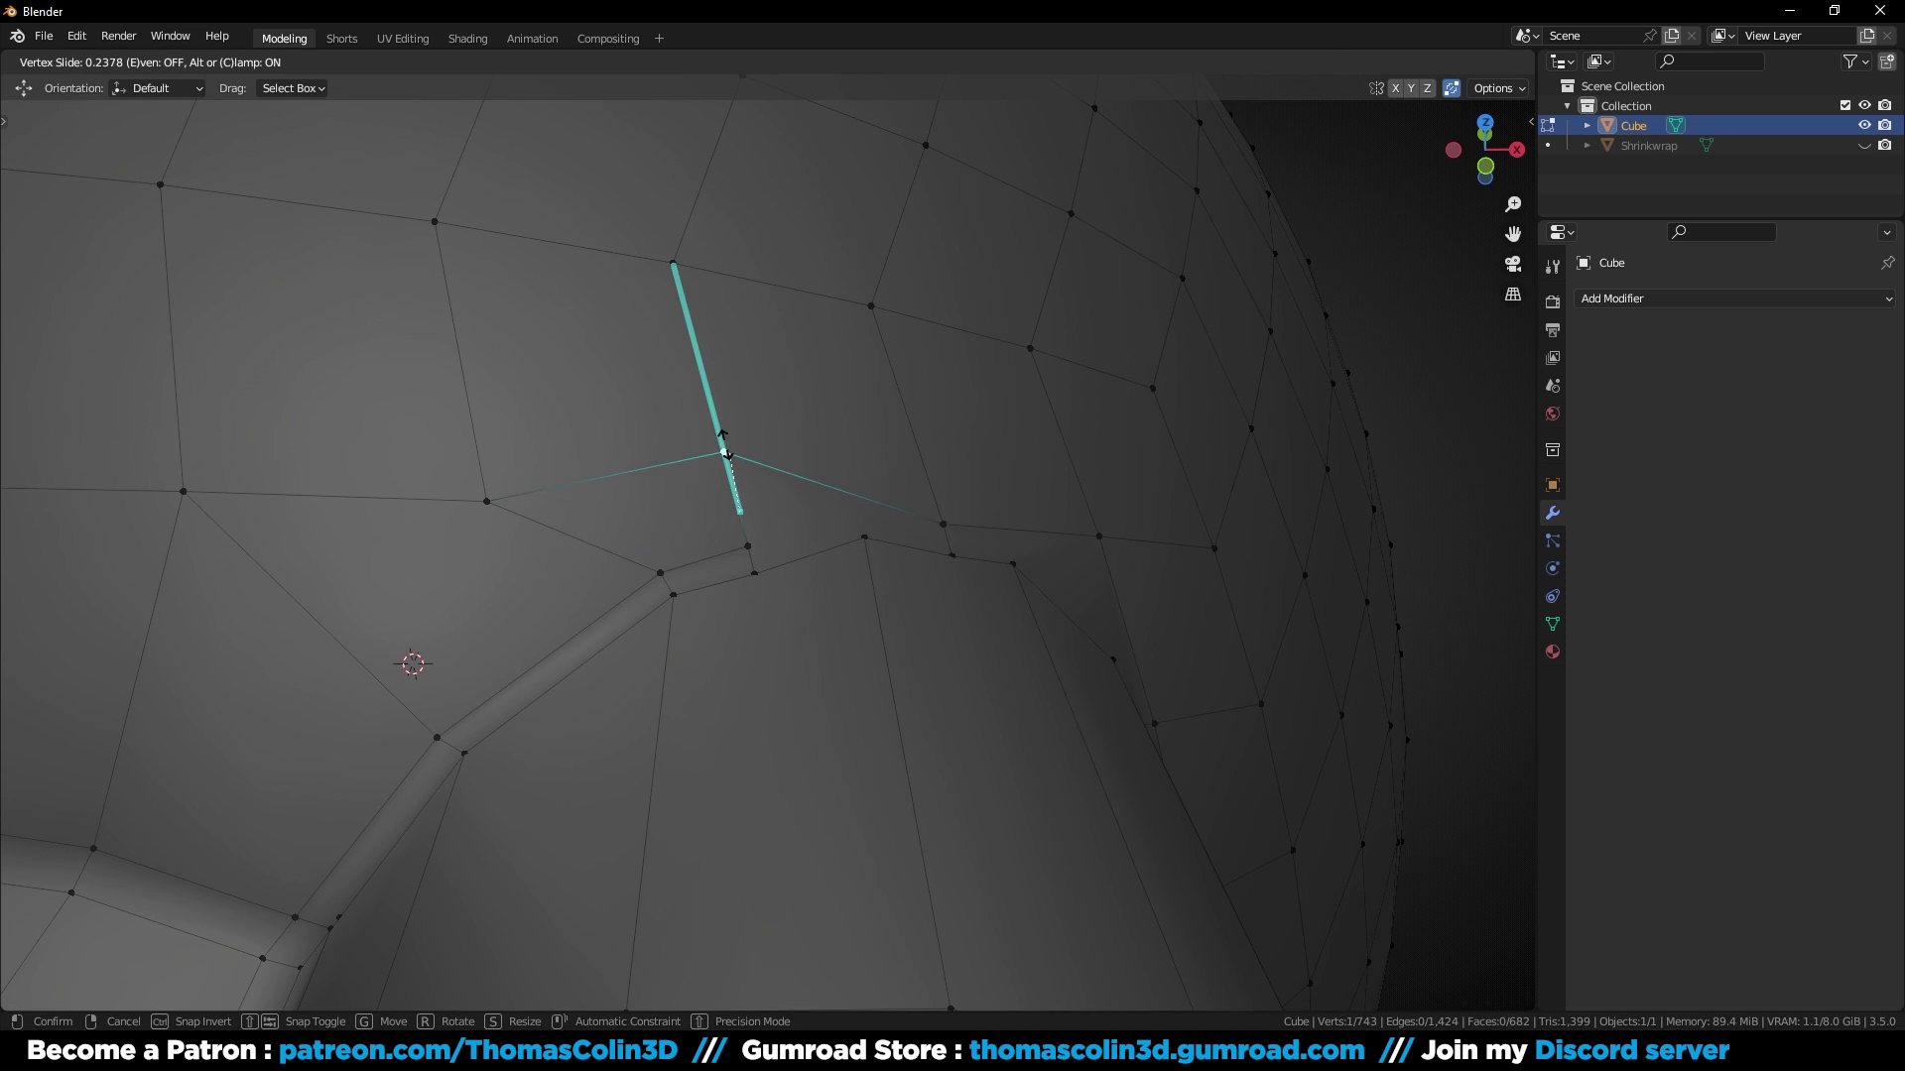
click(722, 446)
click(943, 523)
key(shift+v)
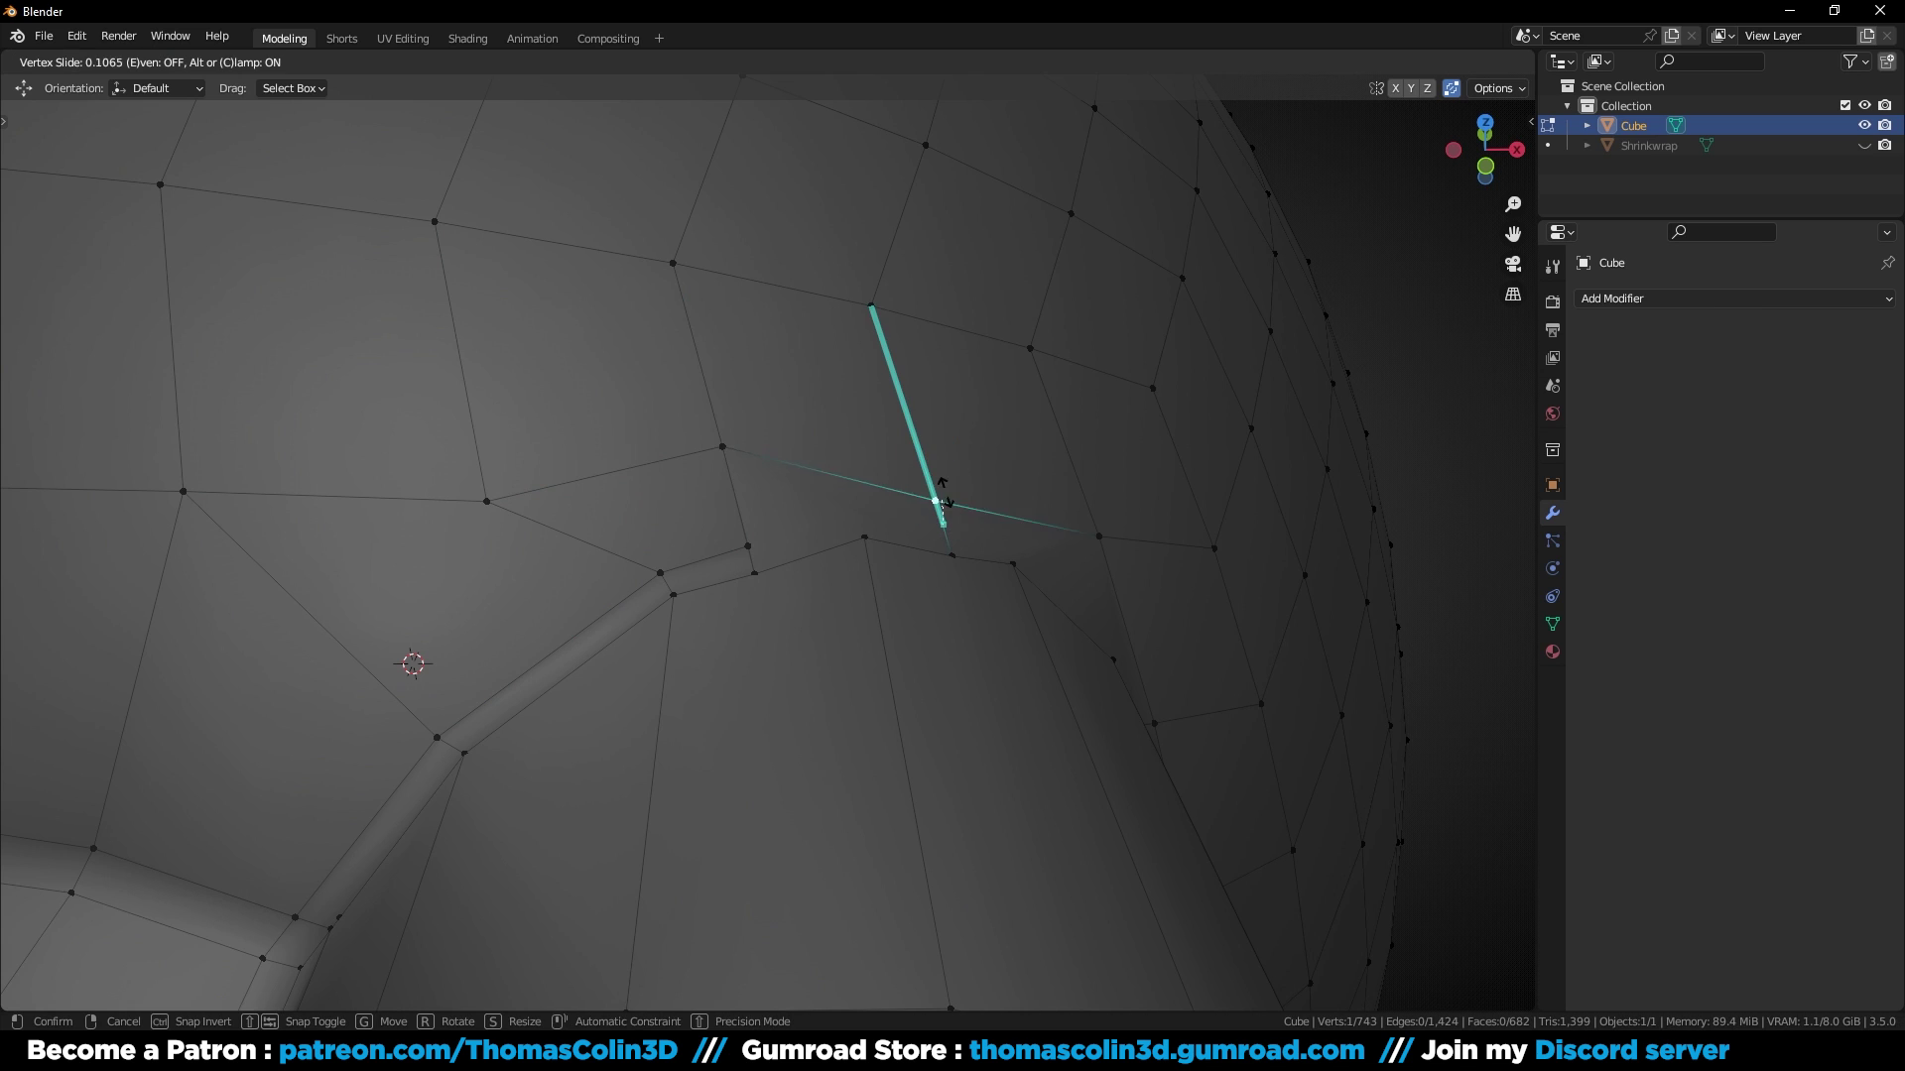
click(943, 448)
scroll(794, 568, up, 1)
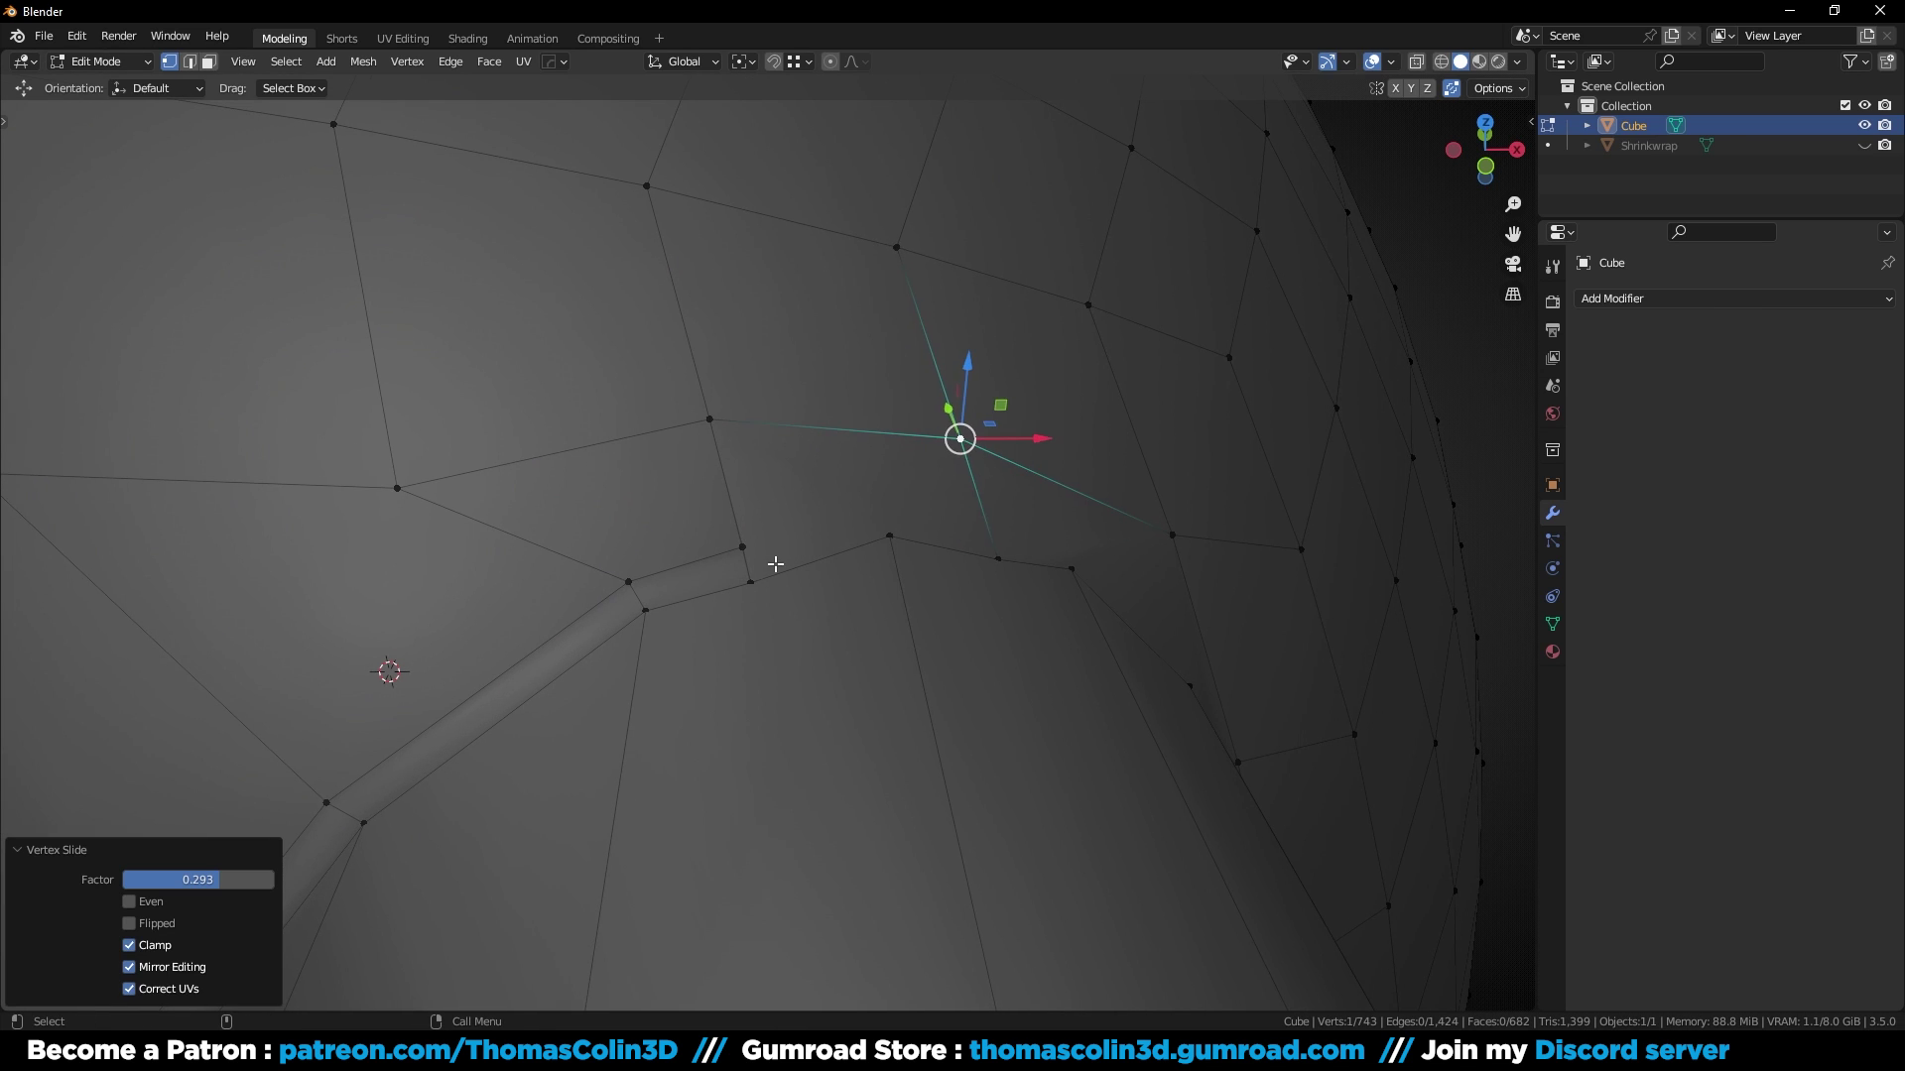
Step: Connect the first slid sphere vertex to the vertex at the crest of the boss's seam
key(2)
click(737, 552)
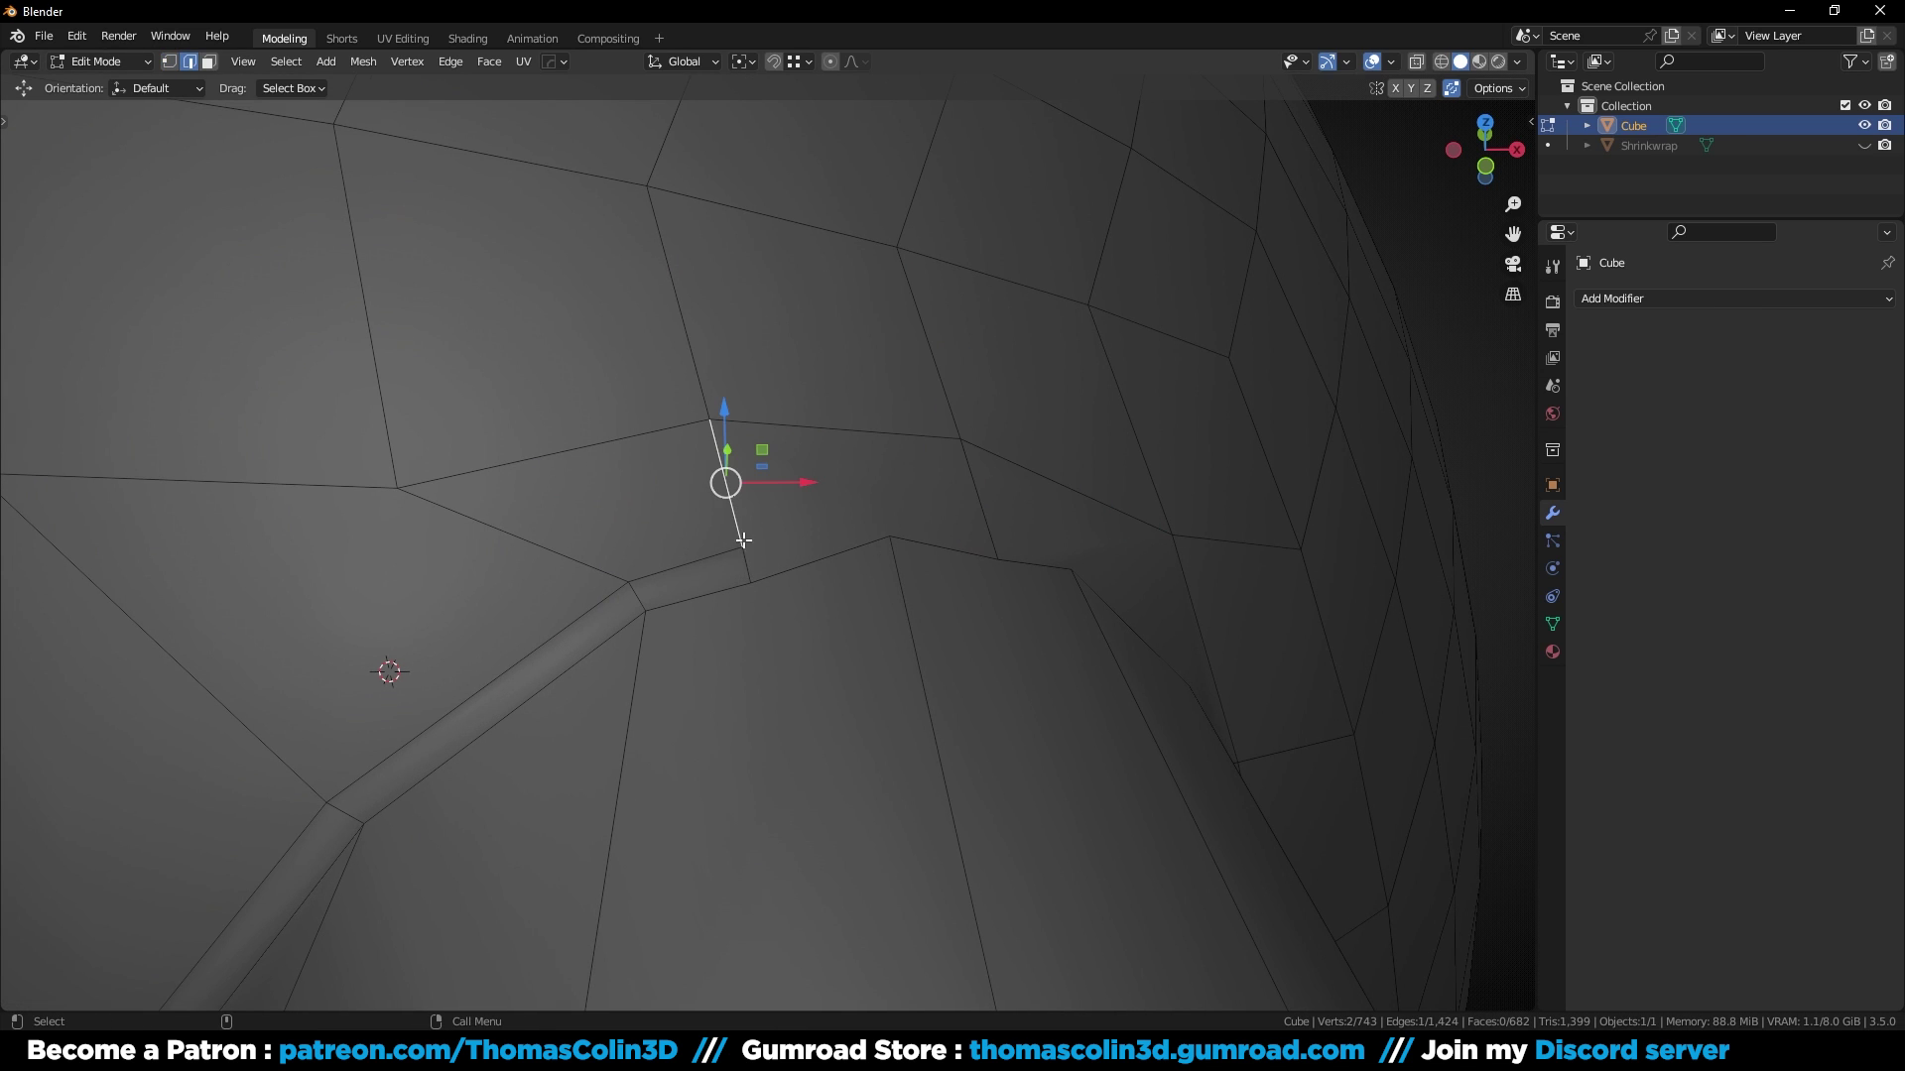
key(1)
click(721, 477)
shift+click(887, 533)
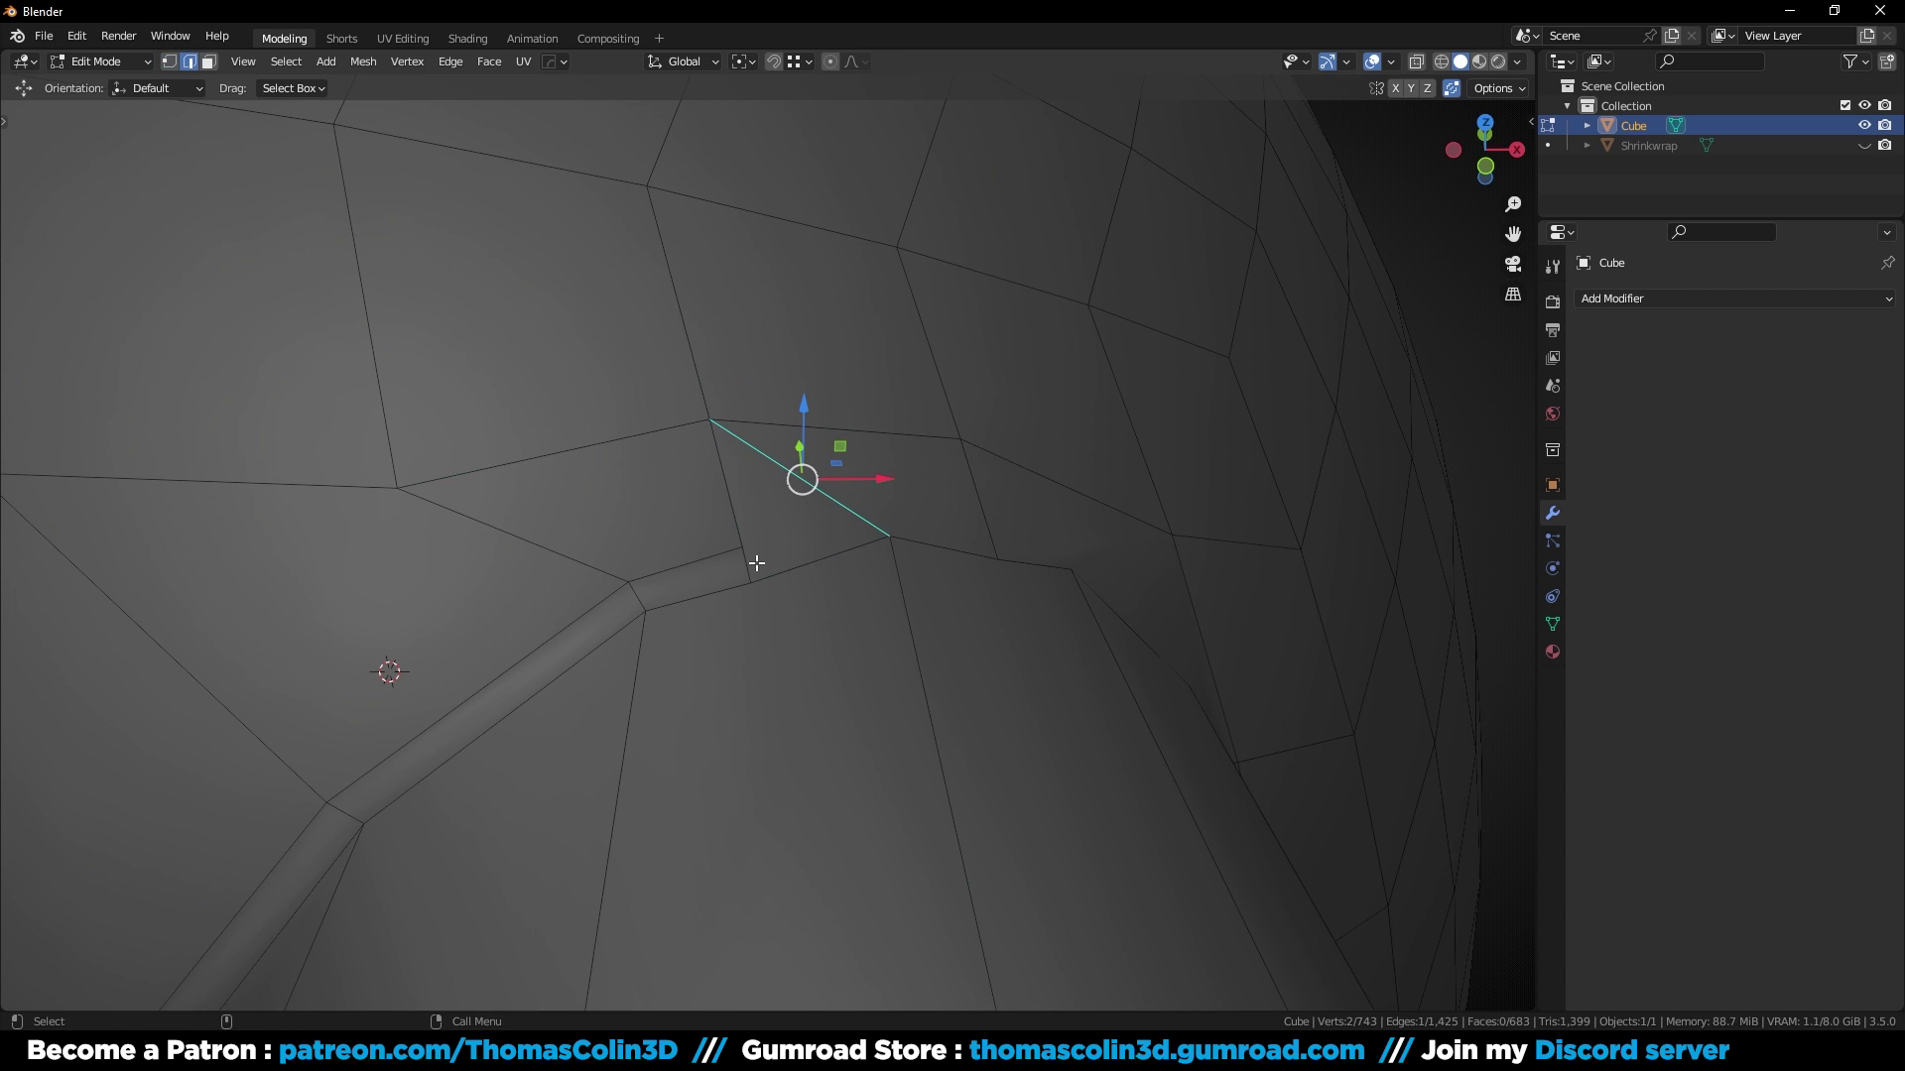
key(j)
Step: Continue the support line with a knife cut over the boss's crest and down its far side
key(k)
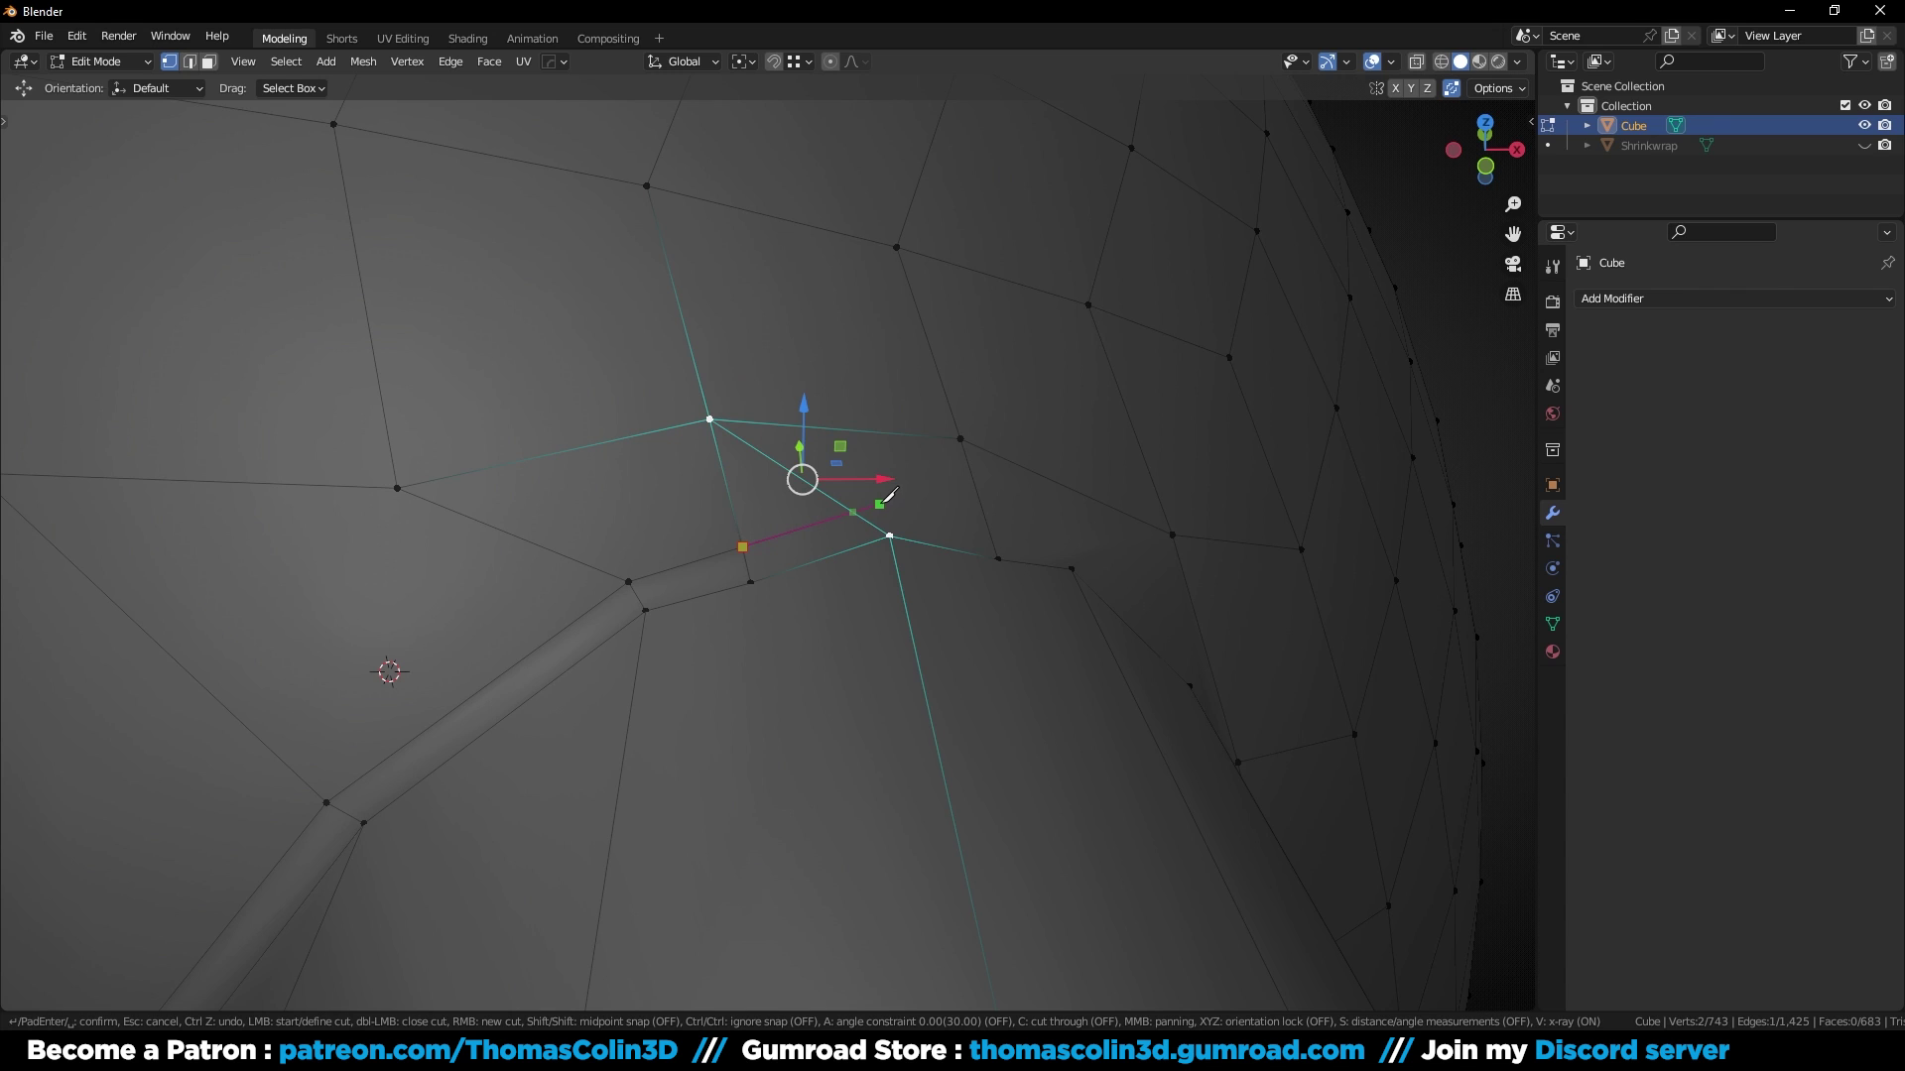
click(1074, 541)
click(1209, 664)
key(Return)
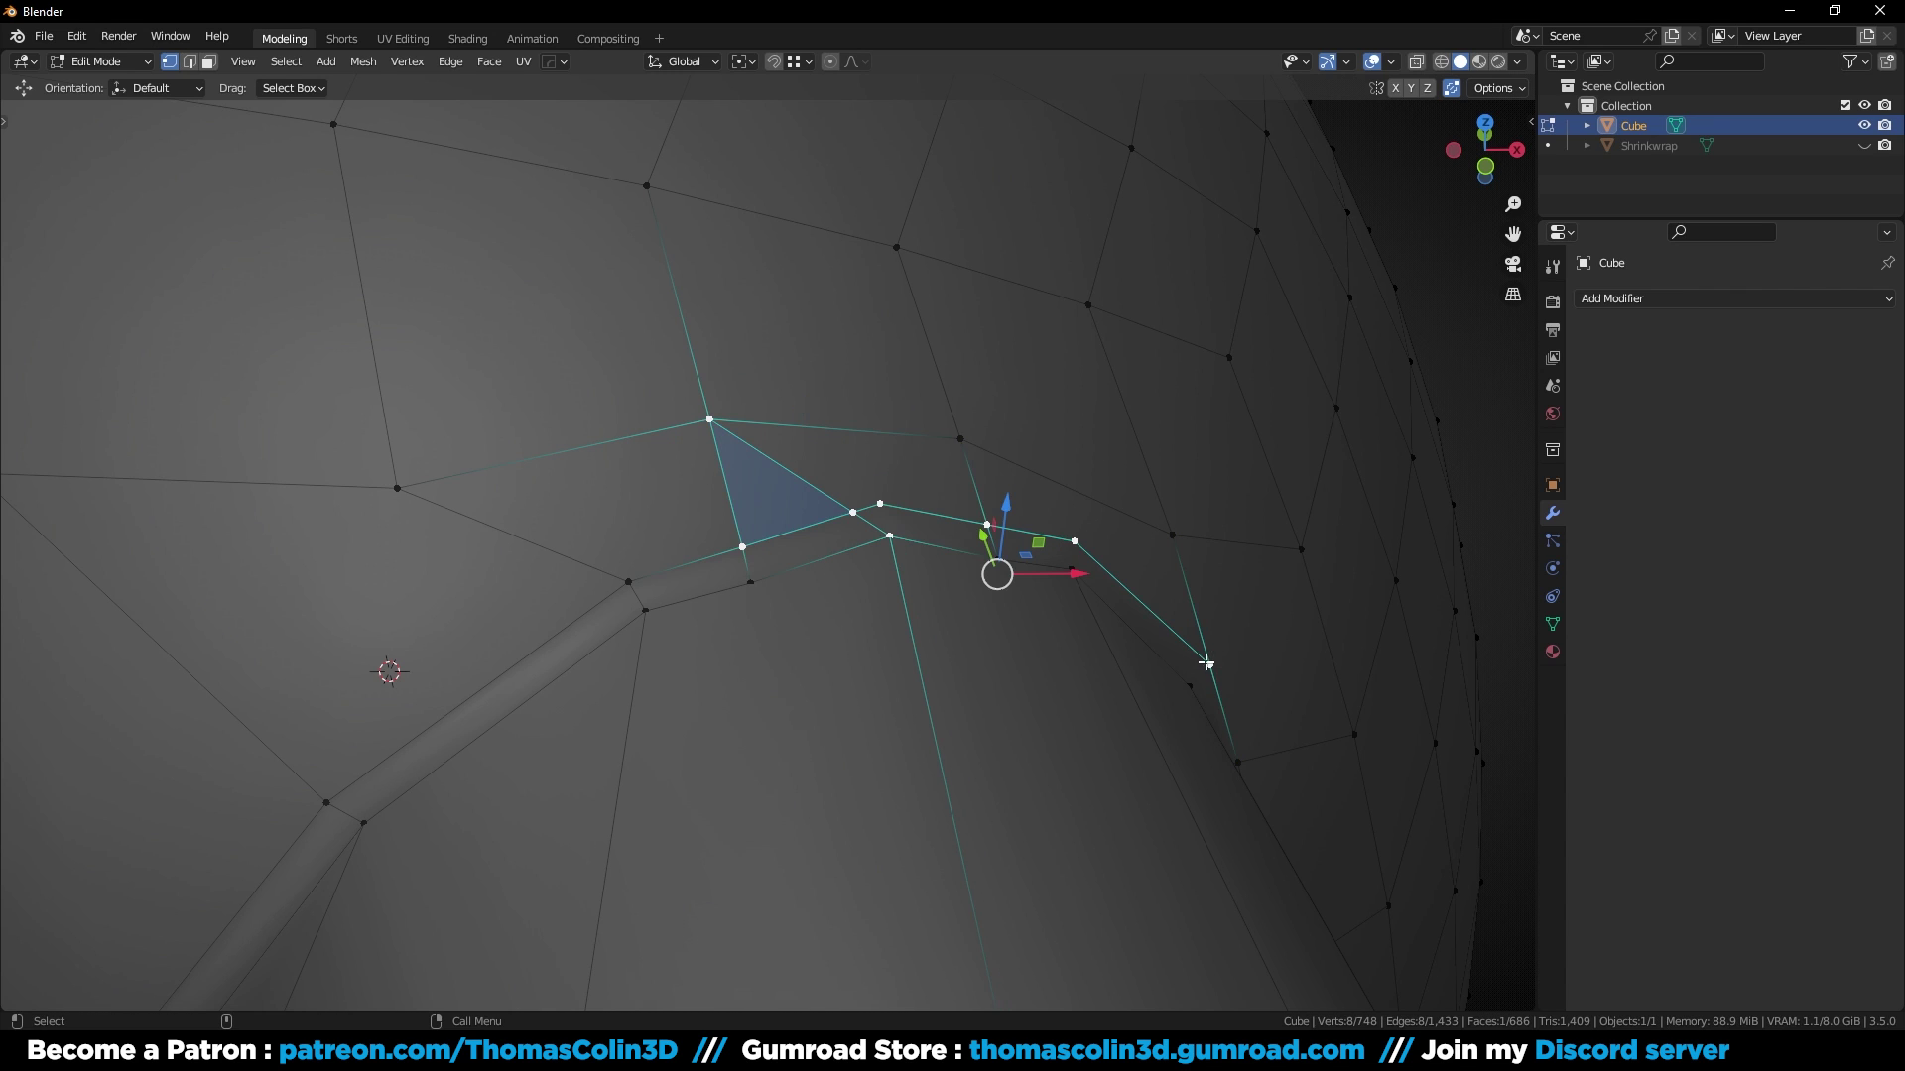
Step: Snap the cut's crossing vertex onto the support line's crest vertex and dissolve the leftover diagonal edge above it
click(854, 514)
key(g)
key(shift+Tab)
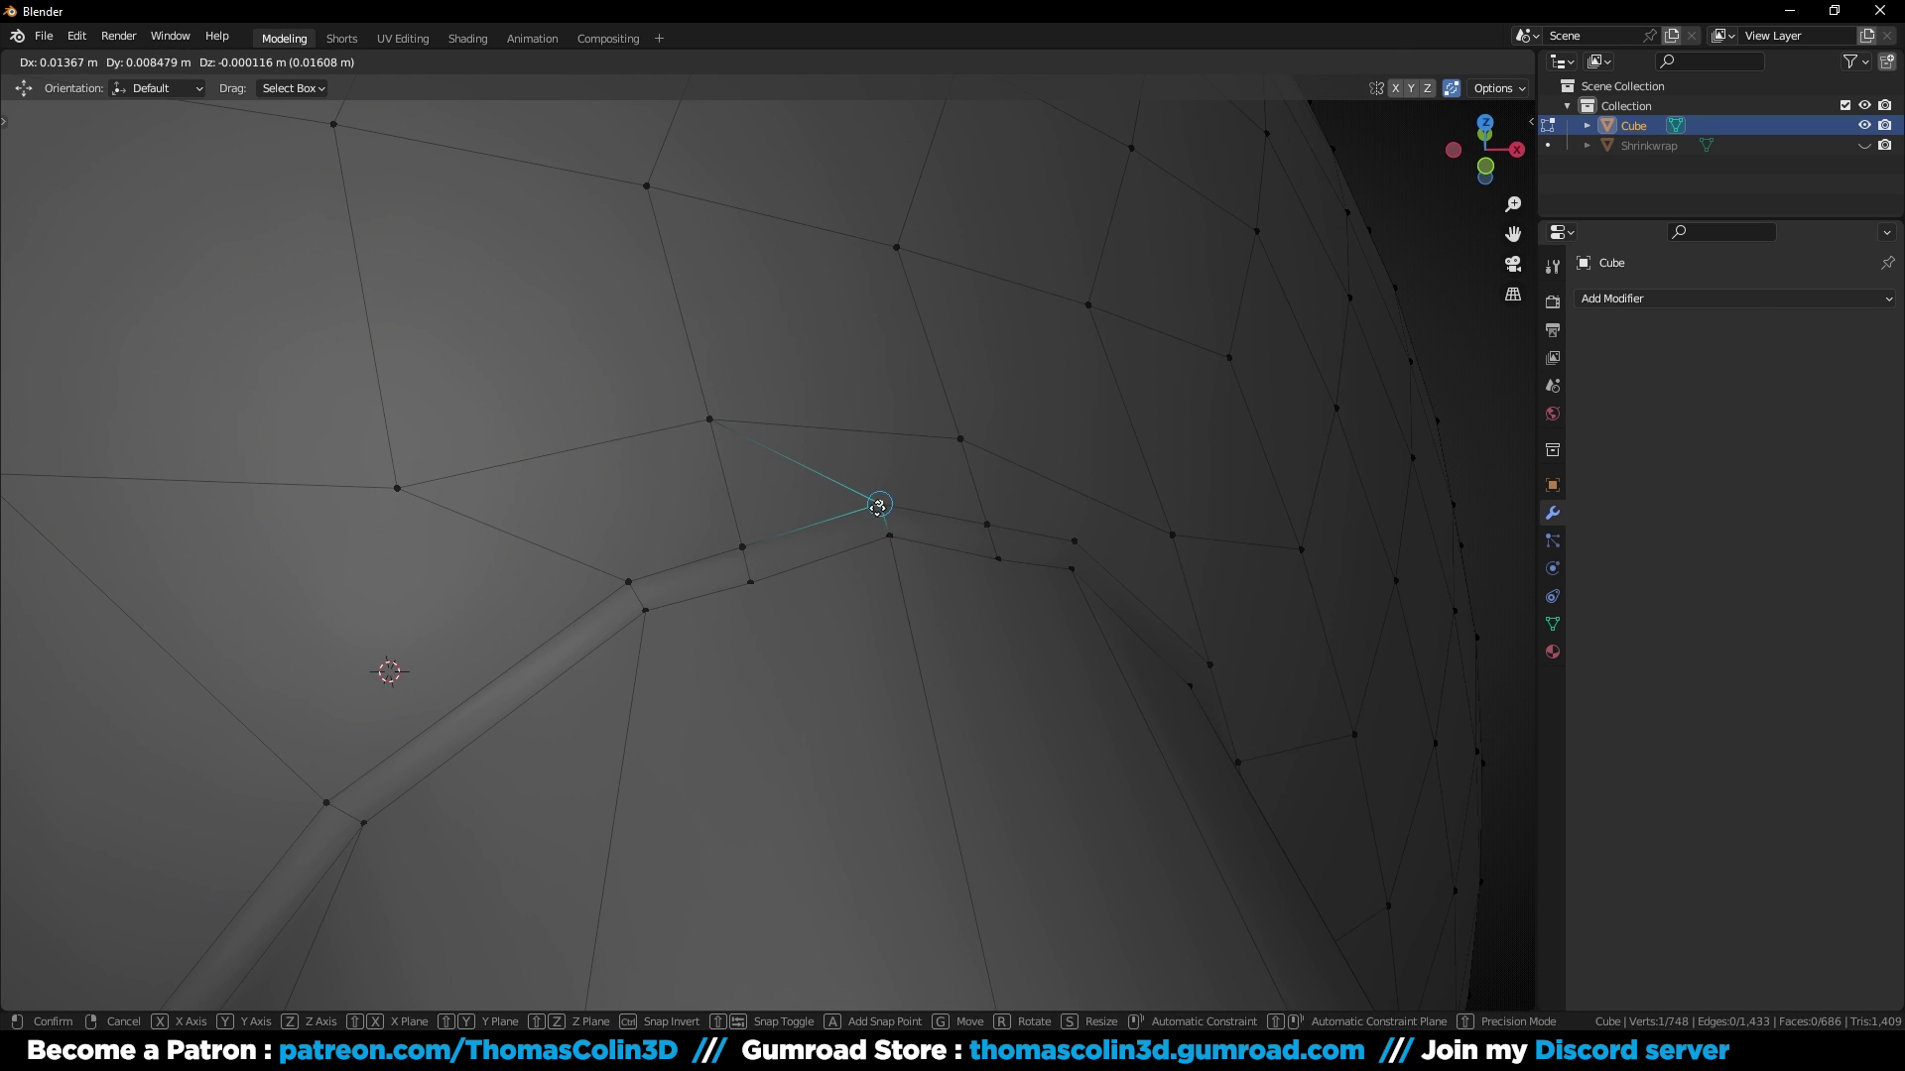
click(880, 505)
key(2)
click(815, 472)
key(ctrl+x)
middle_drag(914, 552, 848, 597)
key(1)
click(637, 465)
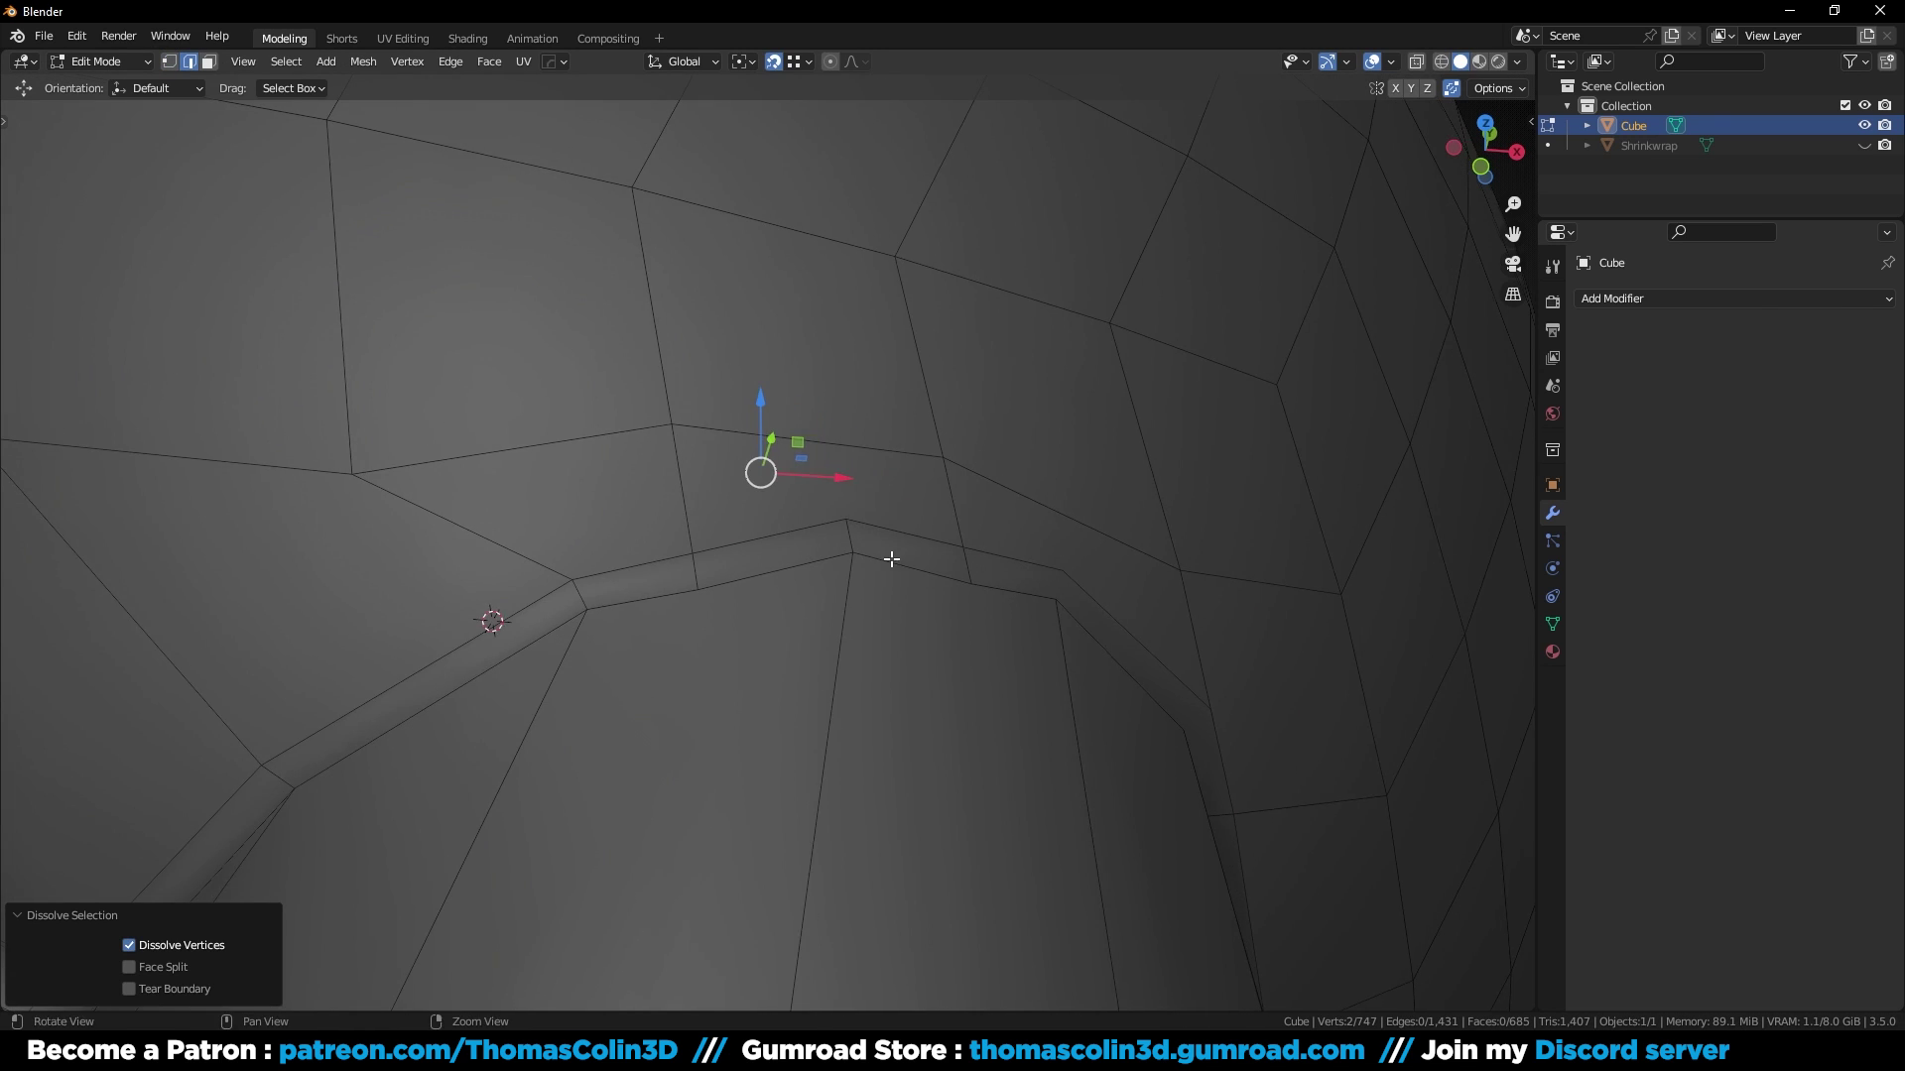
Step: Connect the sphere vertex above the boss to the support line's crest vertex and dissolve the leftover edge running down to the seam
shift+click(812, 559)
key(j)
key(2)
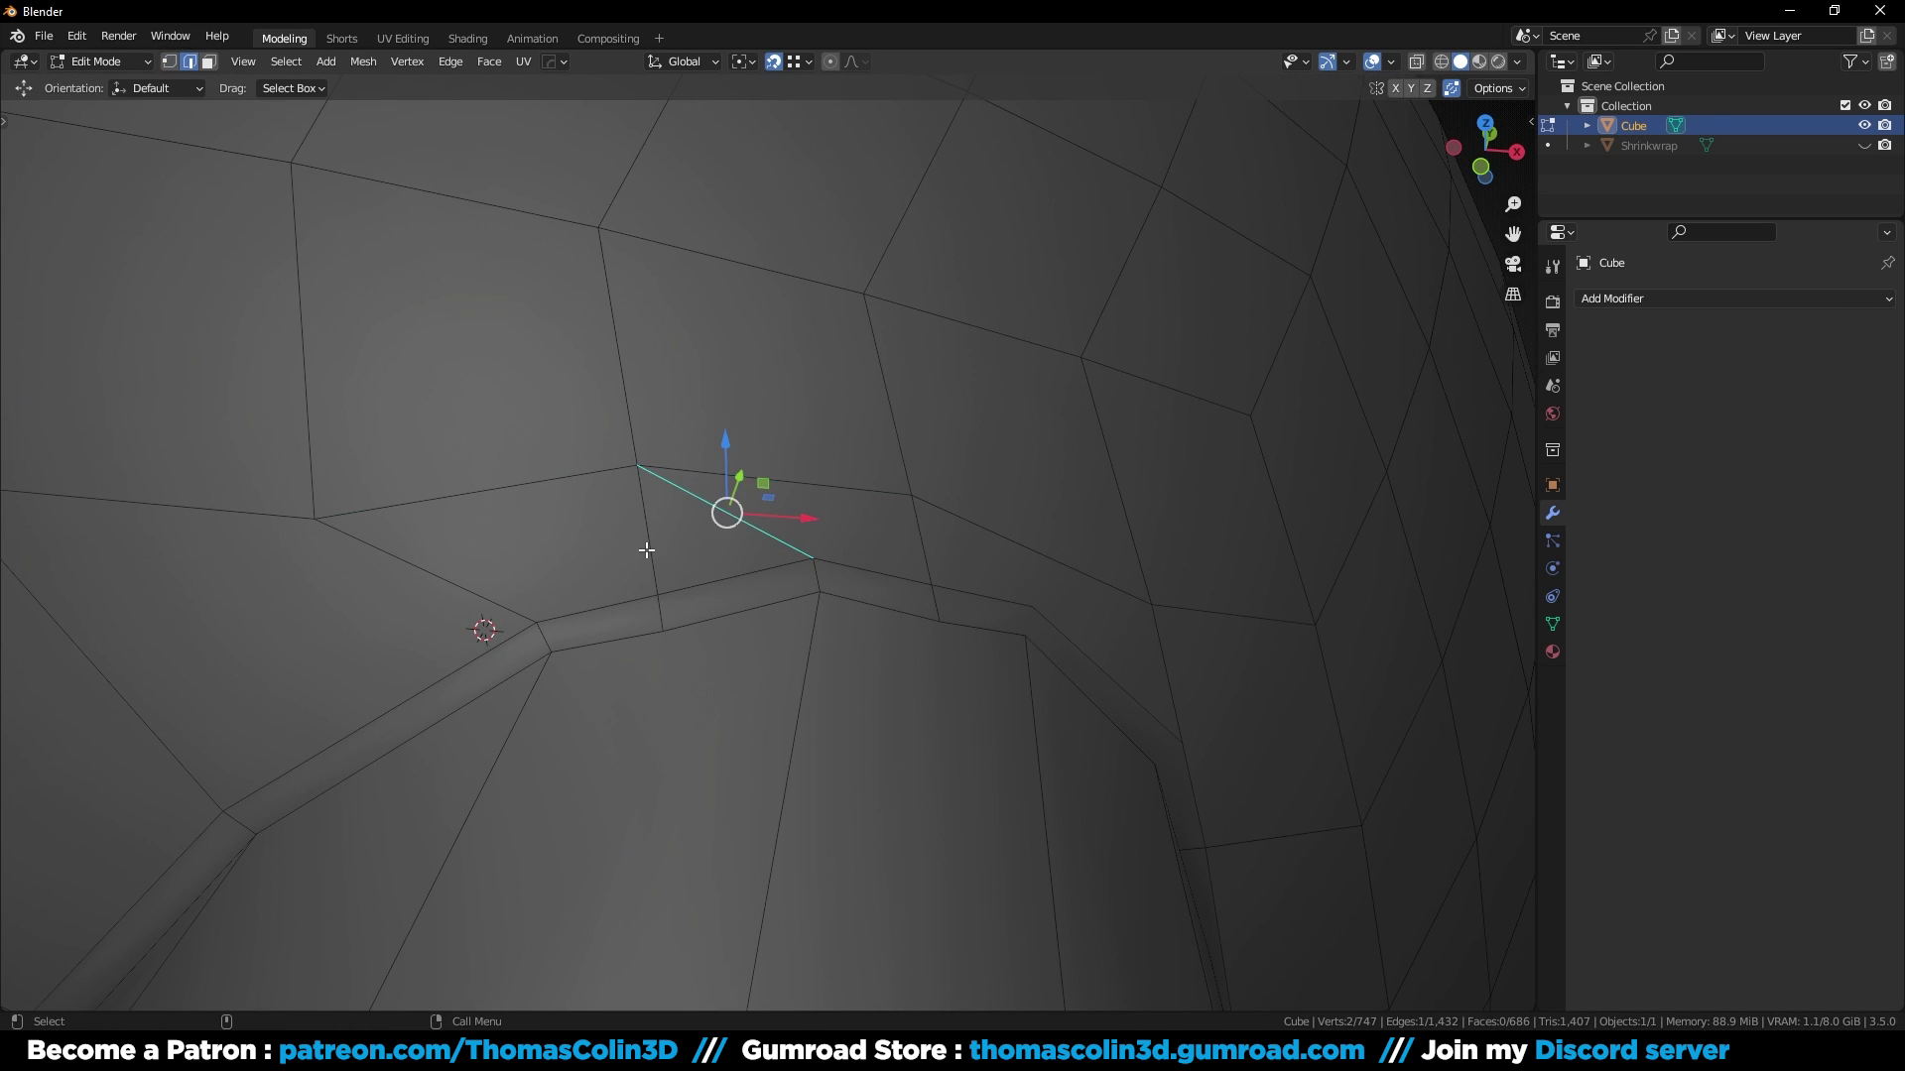
click(649, 550)
shift+click(663, 612)
key(ctrl+x)
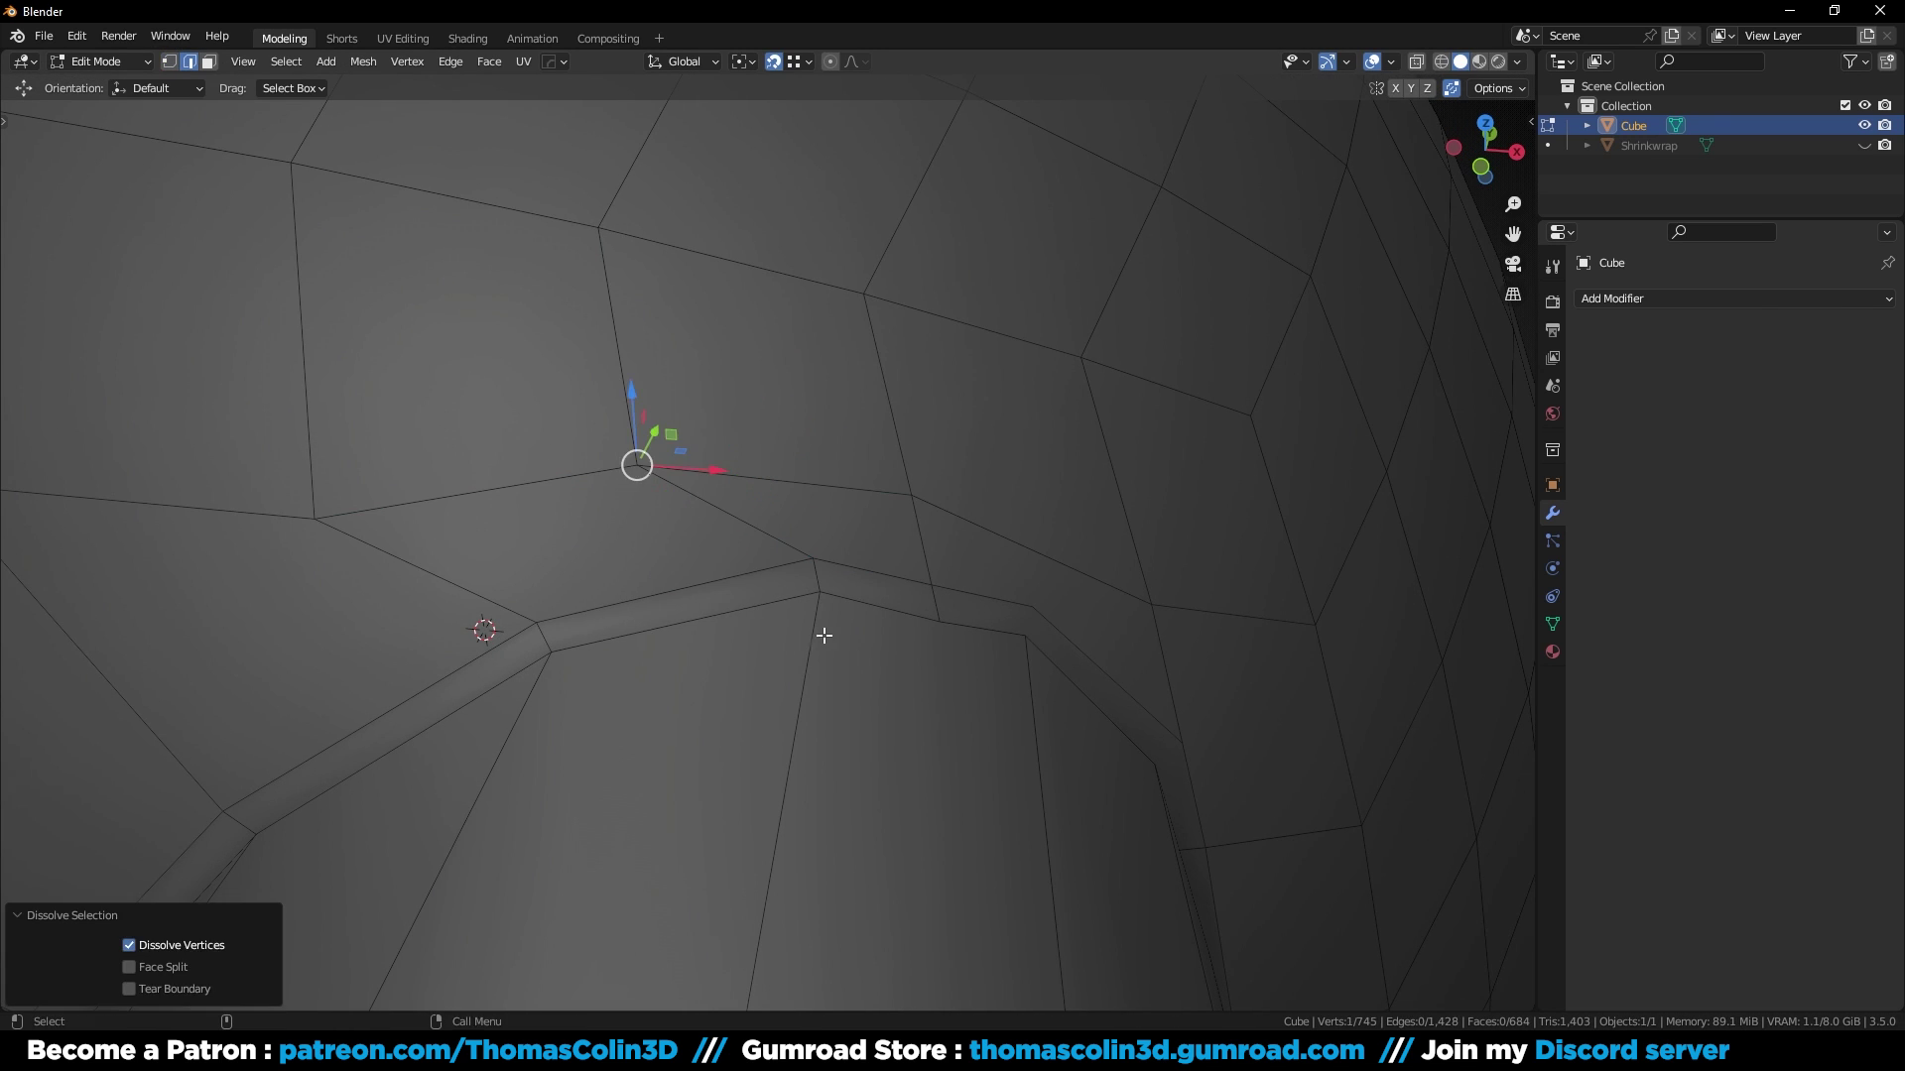
Step: Connect the support line's next corner vertex past the crest to the matching vertex on the boss's seam
mouse_move(824, 635)
middle_down()
mouse_move(621, 586)
mouse_move(729, 576)
middle_up()
key(1)
click(757, 552)
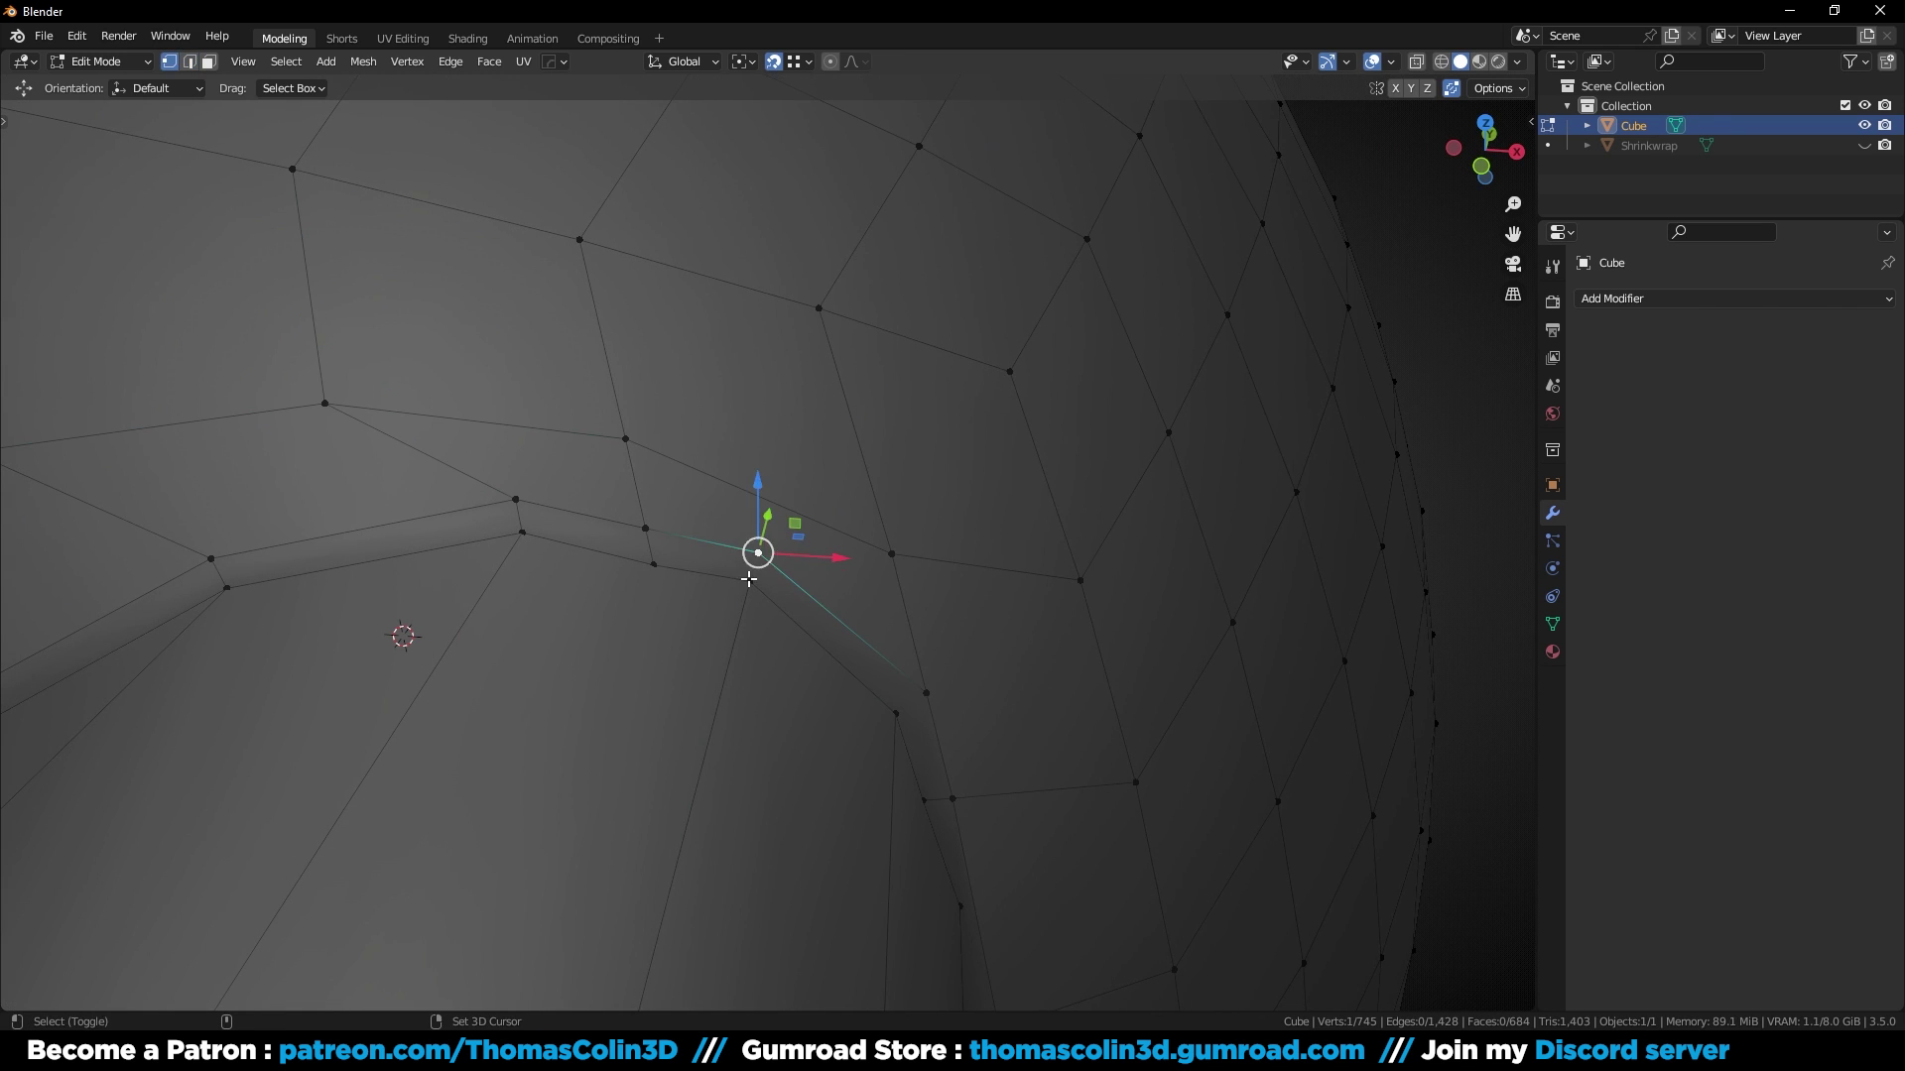
shift+click(748, 579)
key(j)
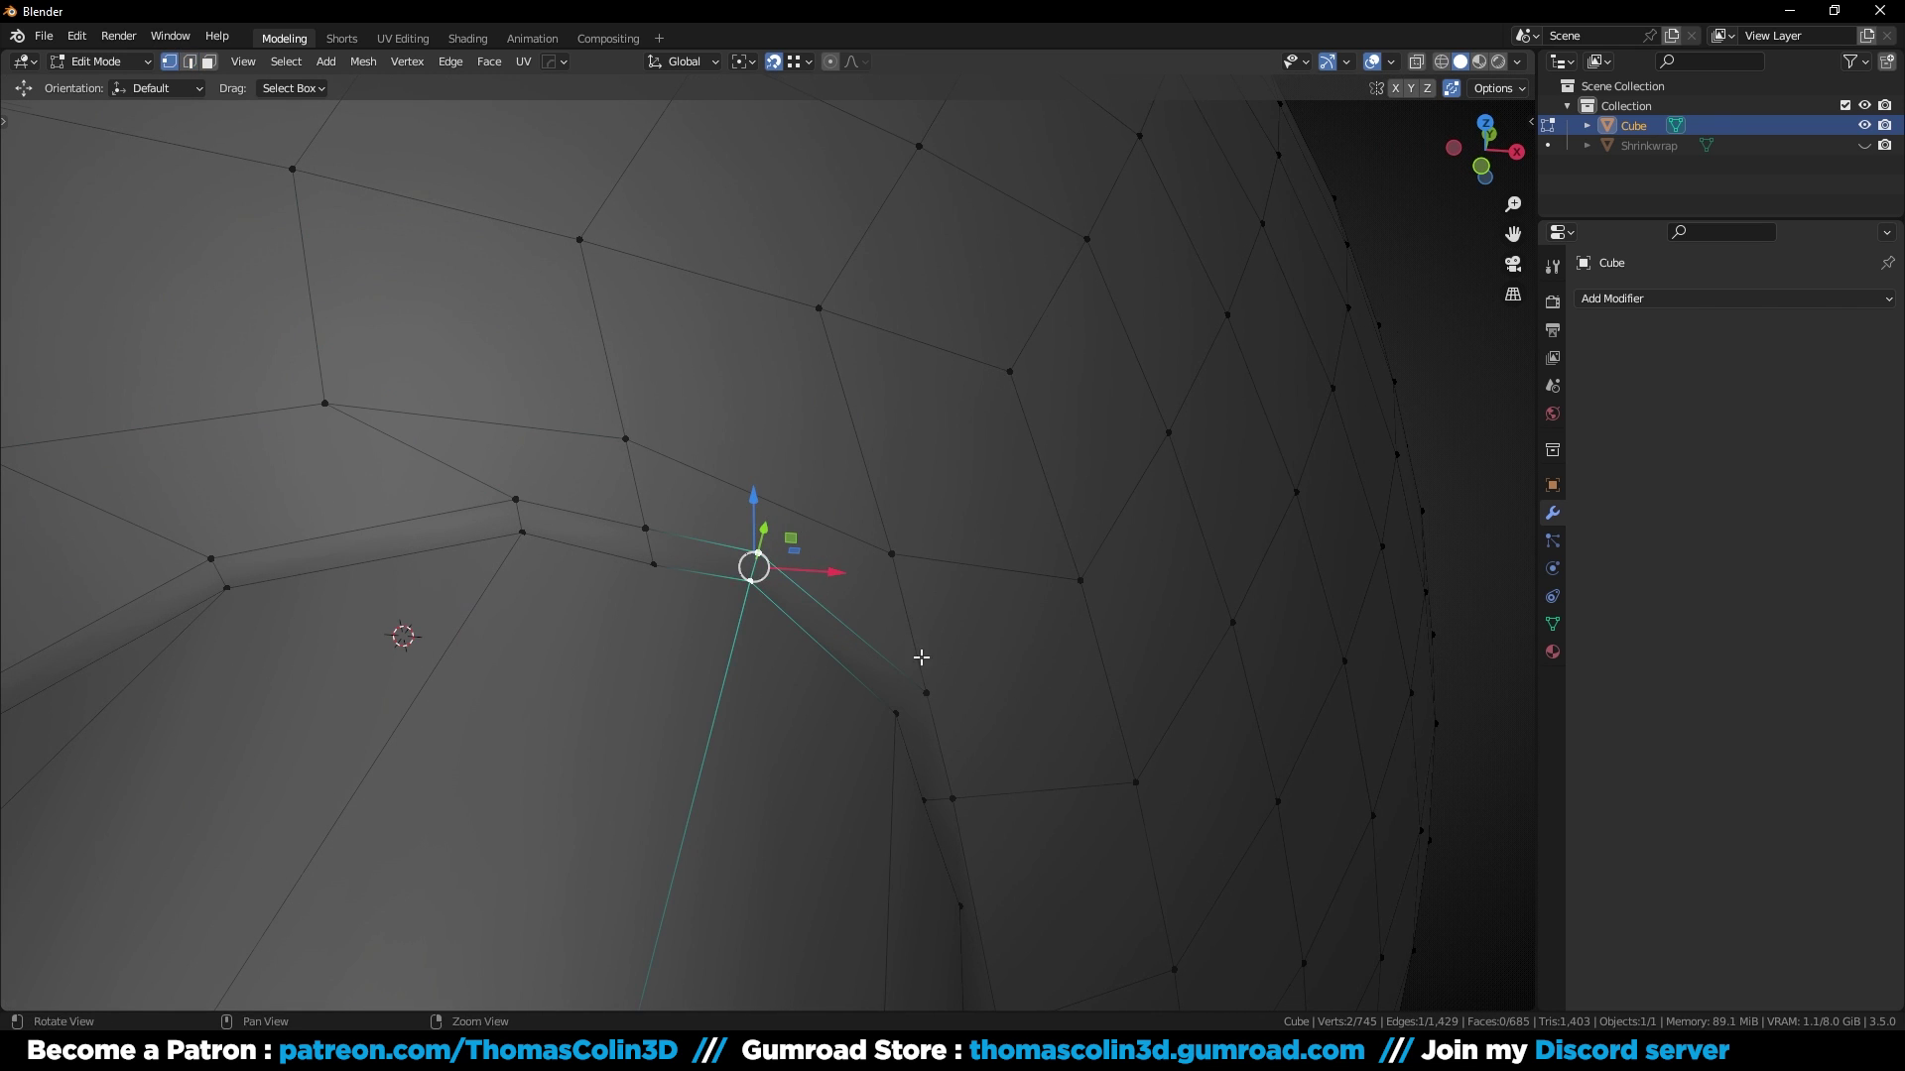
Step: Snap the support line's crossing vertex onto that corner vertex and dissolve the leftover short edges between support line and seam
middle_drag(918, 655, 664, 496)
click(640, 510)
key(g)
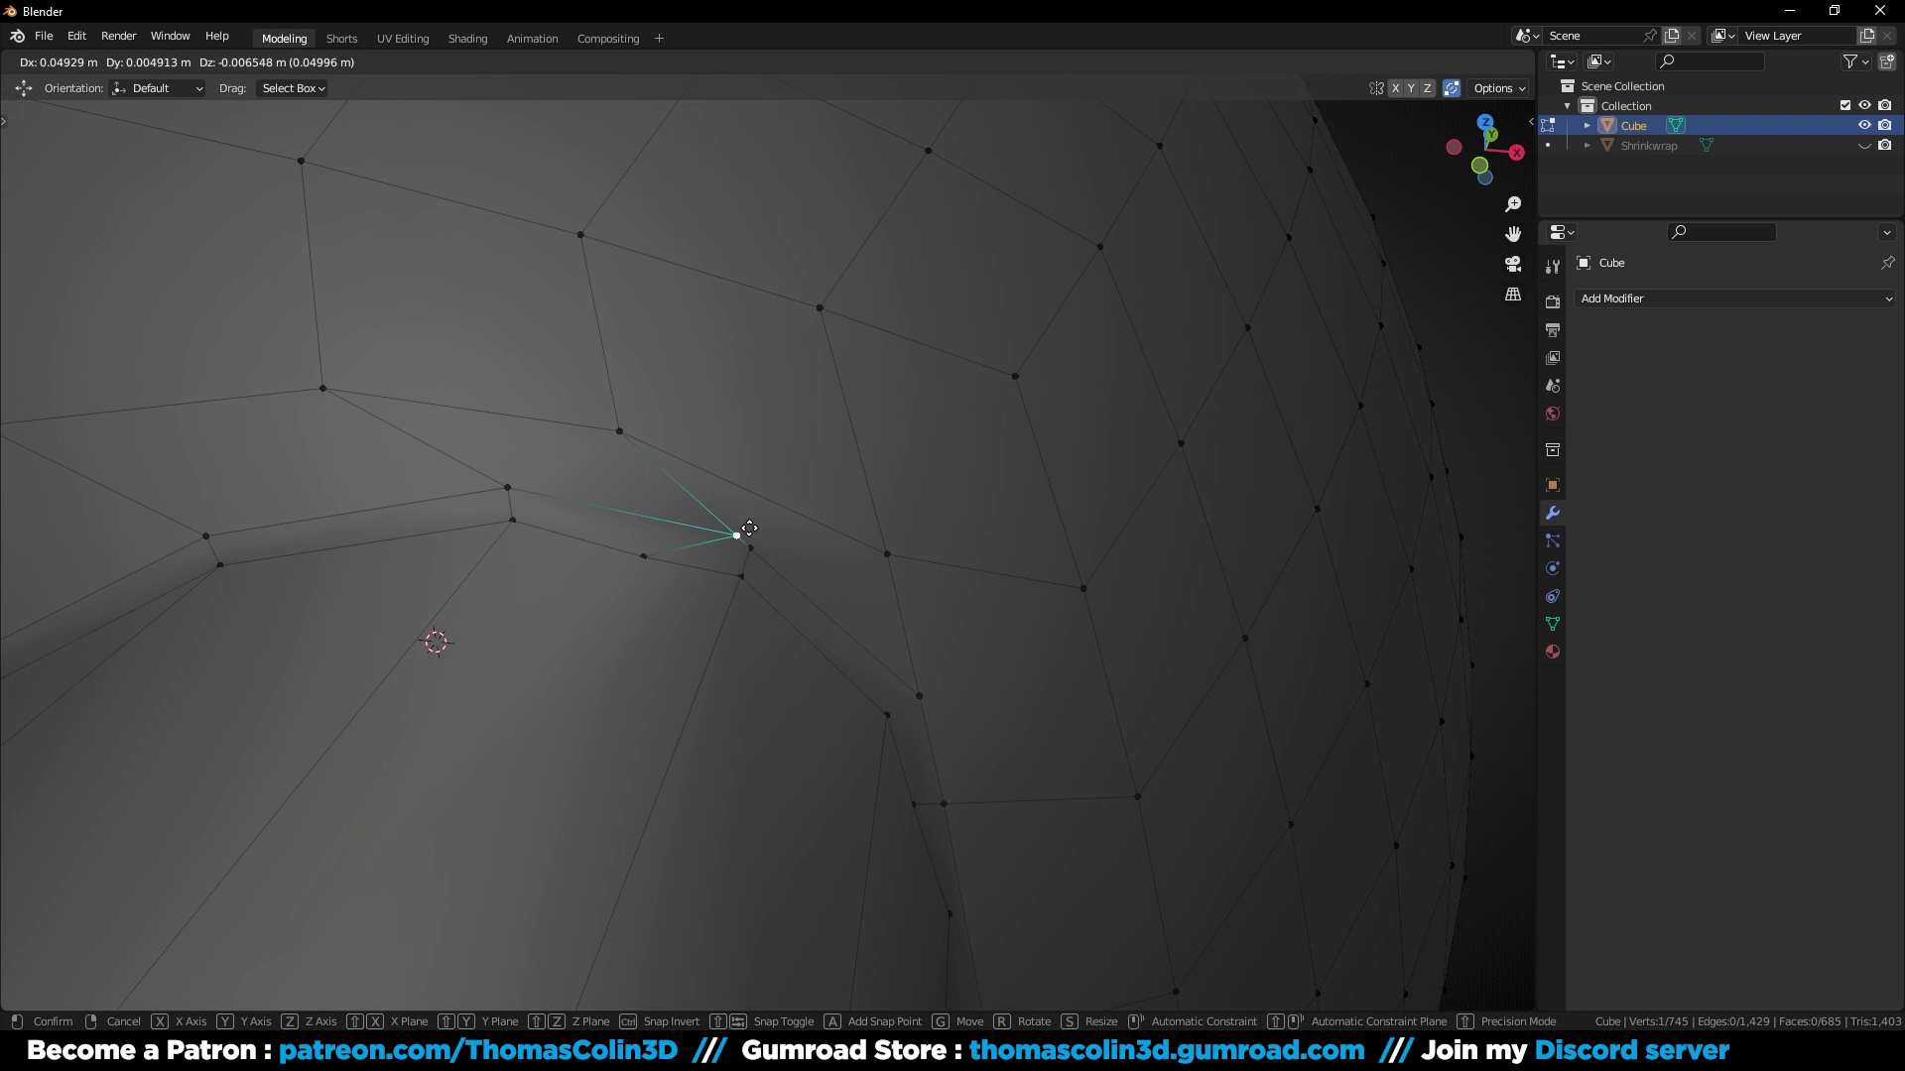
click(749, 546)
key(2)
key(ctrl+x)
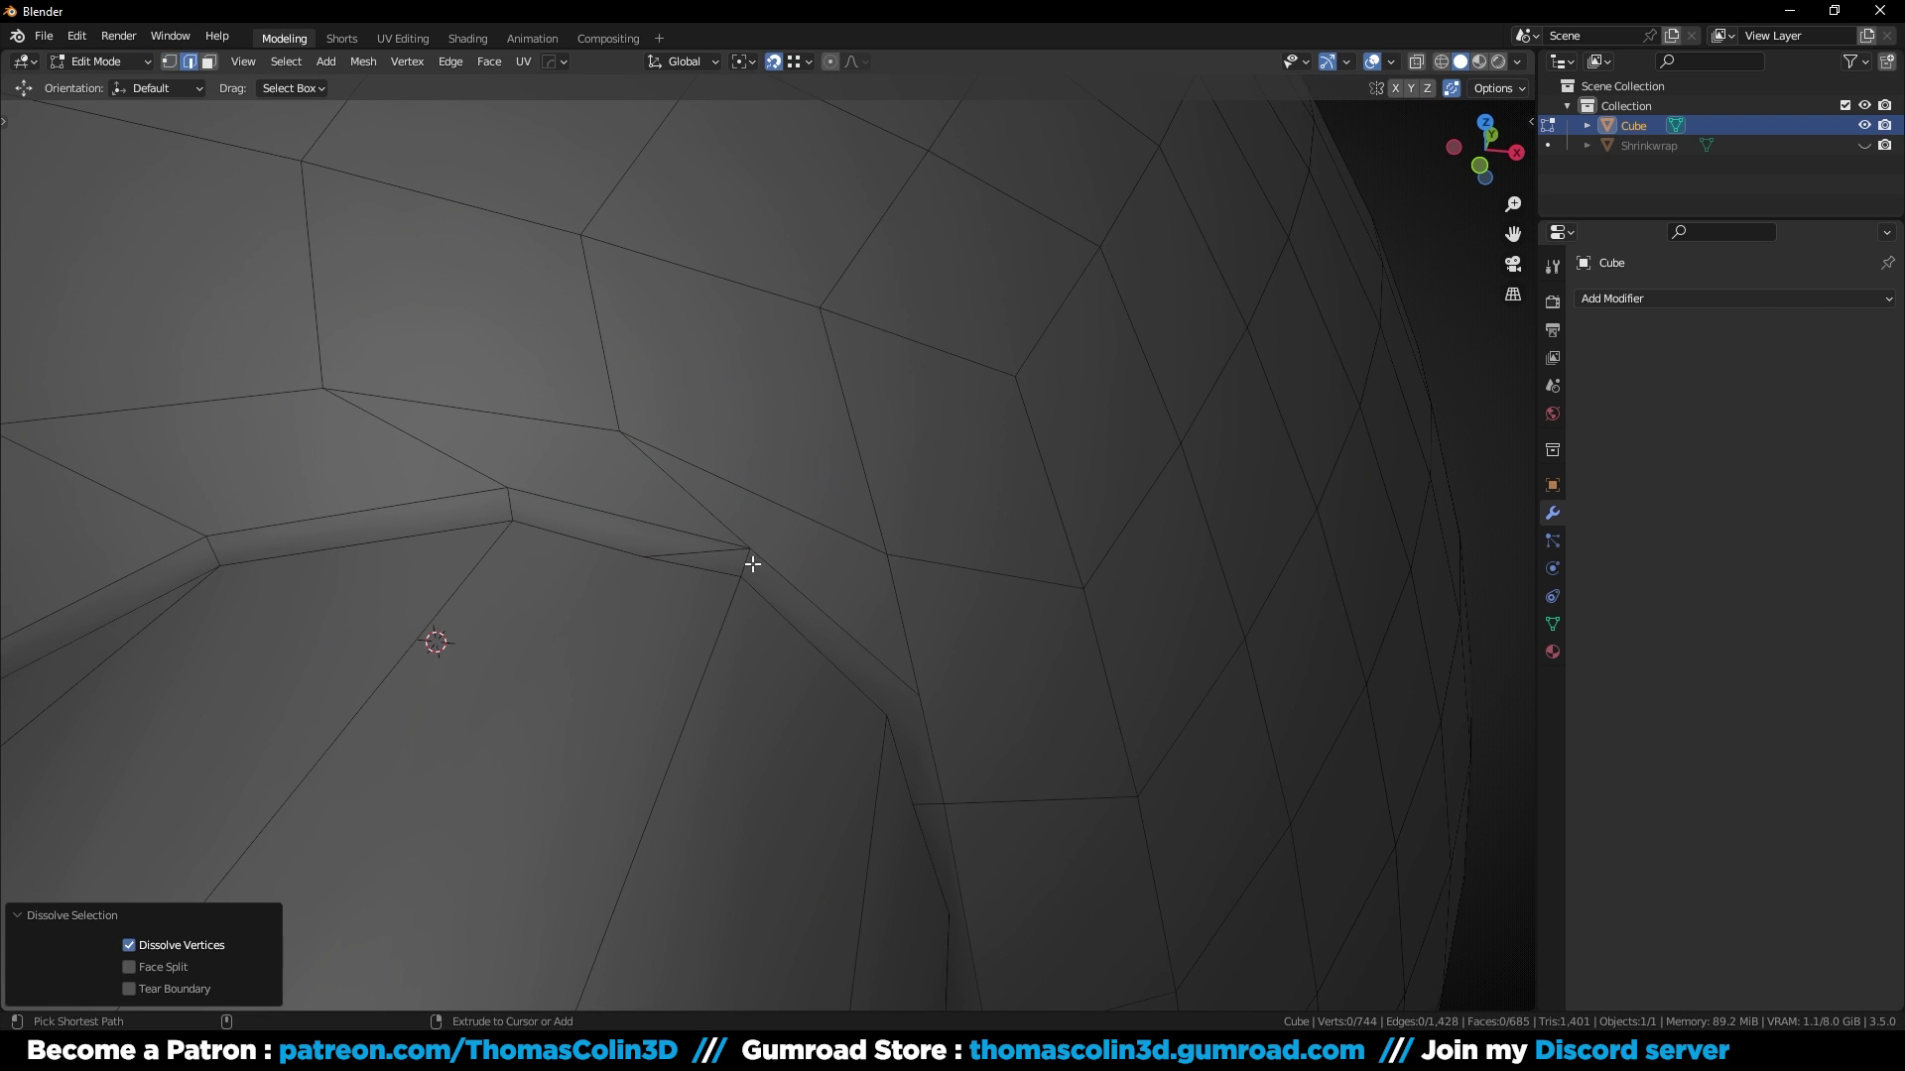
click(690, 549)
key(ctrl+x)
Step: Slide two sphere vertices above the corner along their edges by factors of 0.340 and 0.228, and slide the second further up from the boss
middle_drag(750, 546, 667, 578)
key(1)
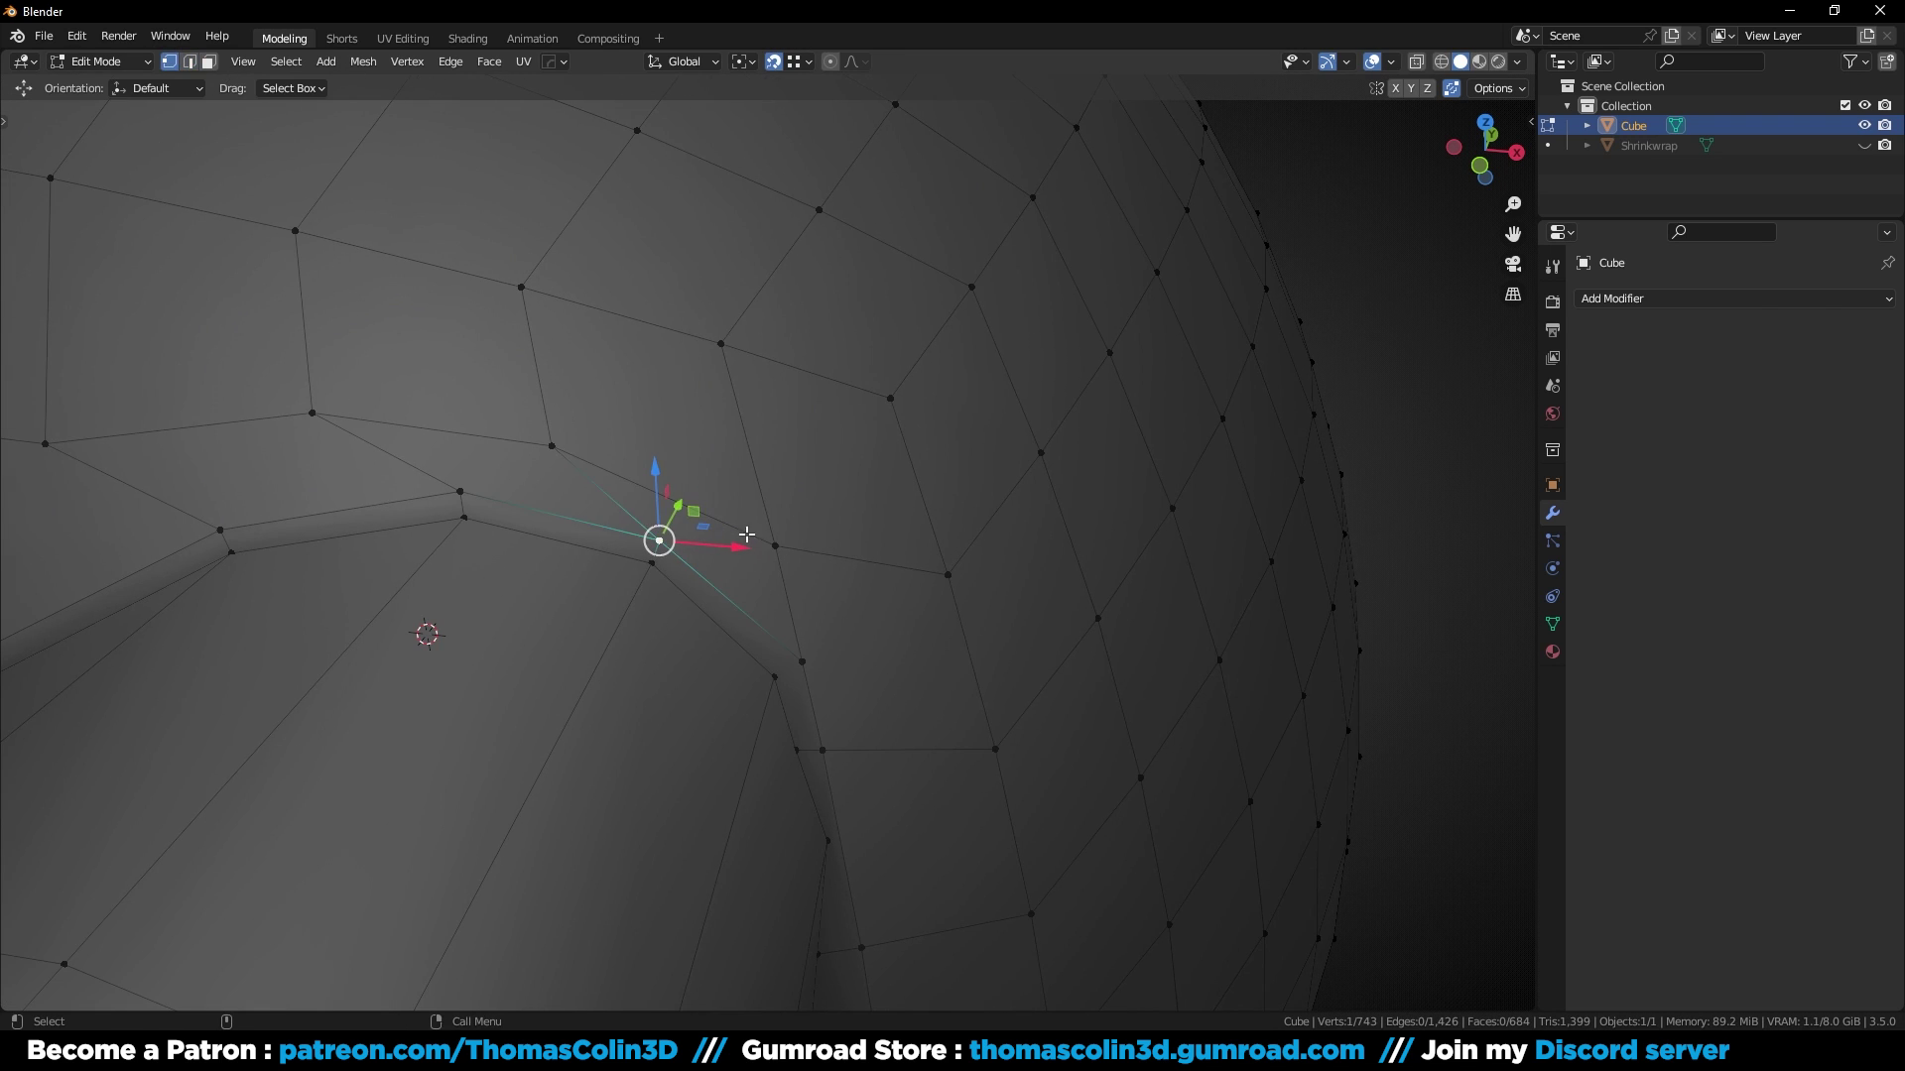
key(shift+v)
click(624, 444)
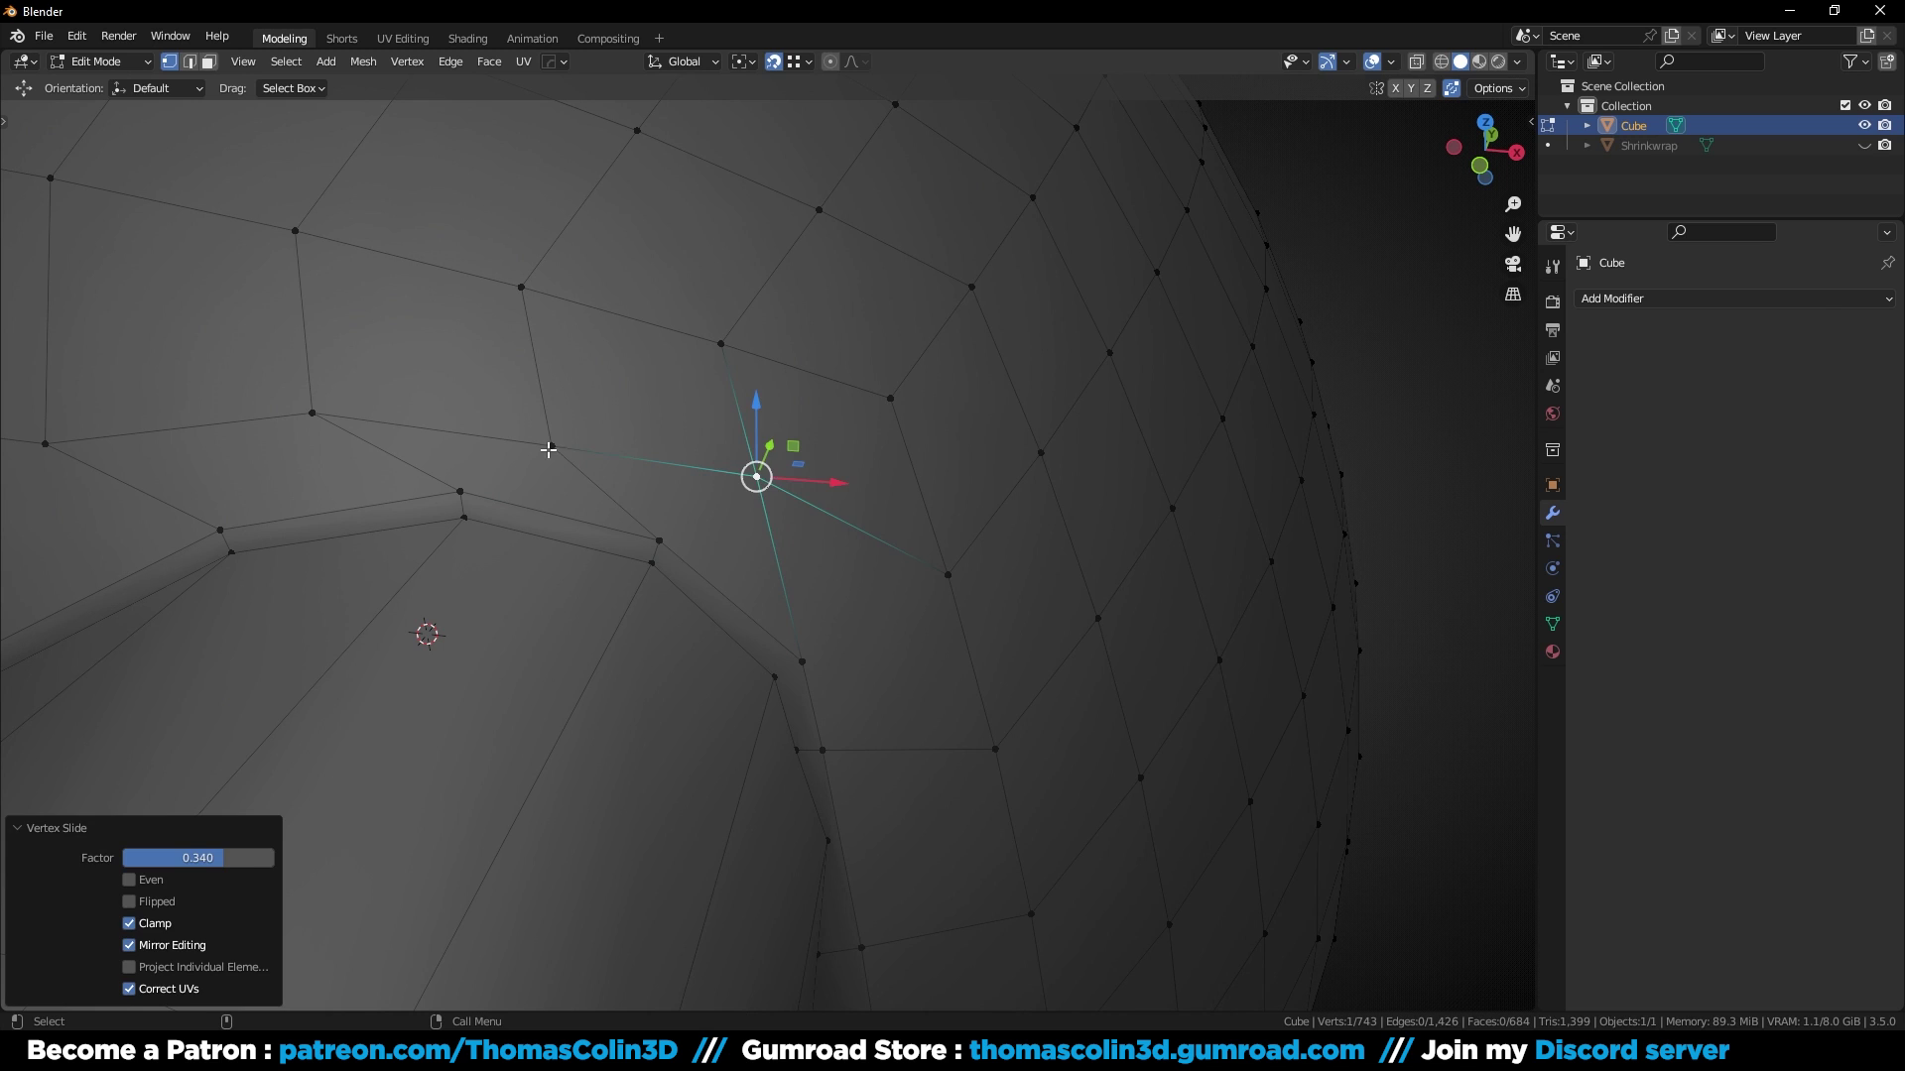
key(shift+v)
click(593, 454)
key(shift+v)
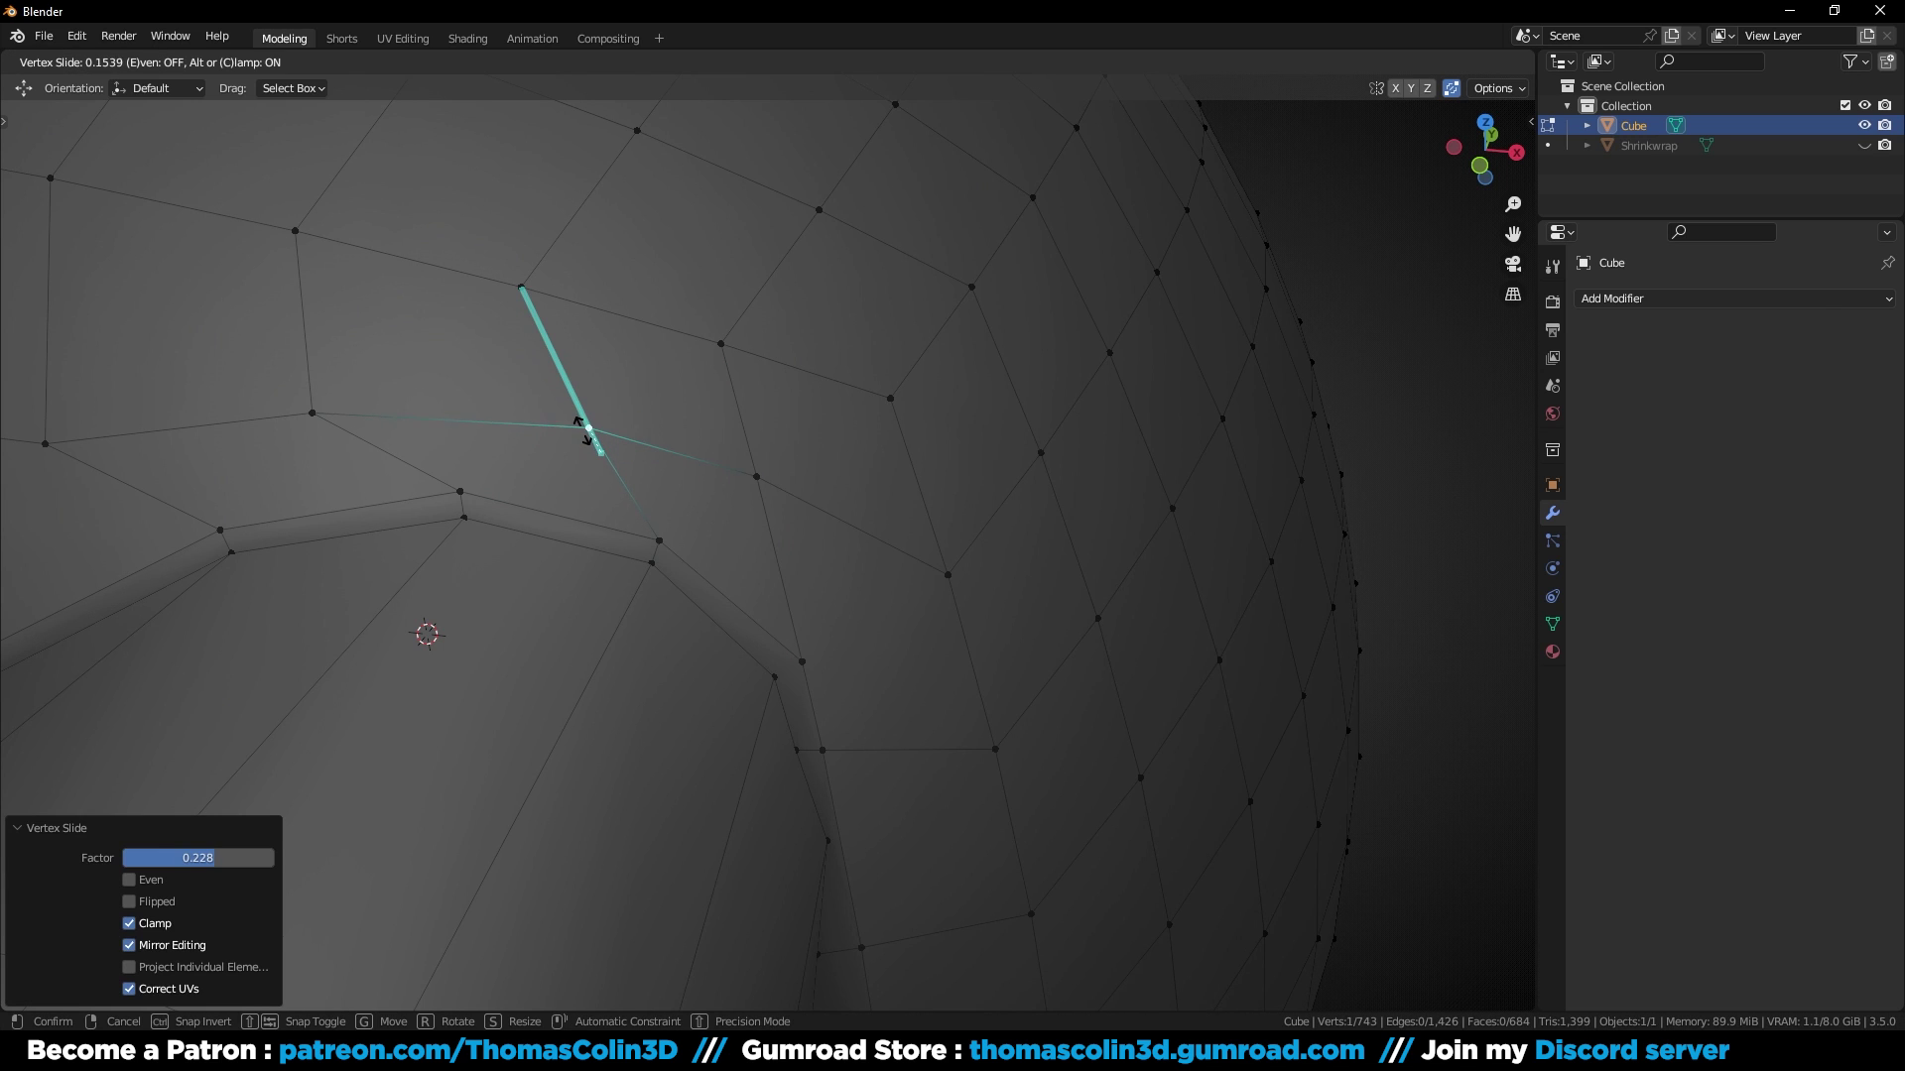
click(580, 424)
Step: Connect the seam and support line vertices at the boss's next corner down its side, and dissolve the leftover edge below
middle_drag(749, 587, 674, 610)
click(654, 600)
shift+click(683, 586)
key(j)
alt+middle_drag(738, 715, 666, 579)
alt+right_drag(667, 578, 643, 541)
key(2)
click(579, 544)
key(ctrl+x)
key(1)
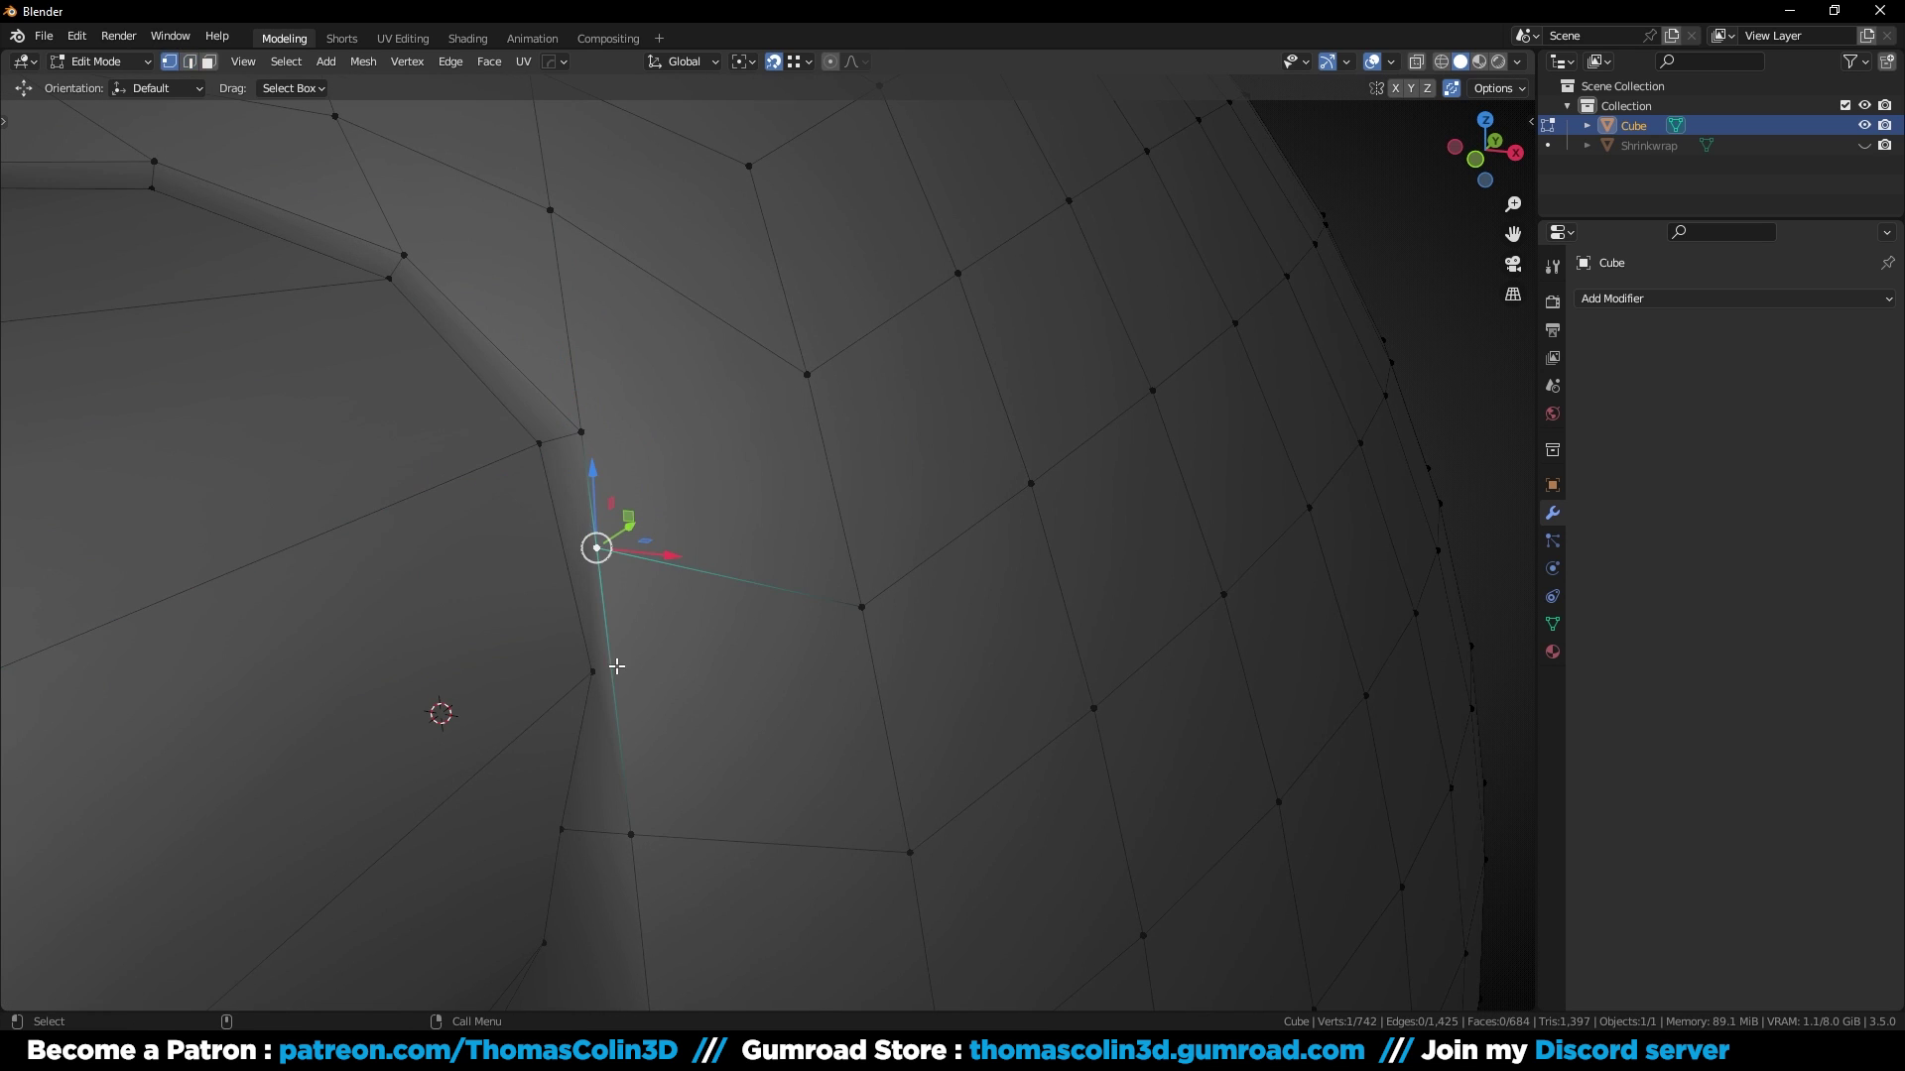
Step: Connect the next seam vertex down the boss's side to the adjacent sphere vertex and dissolve the leftover edge above the new one
click(591, 675)
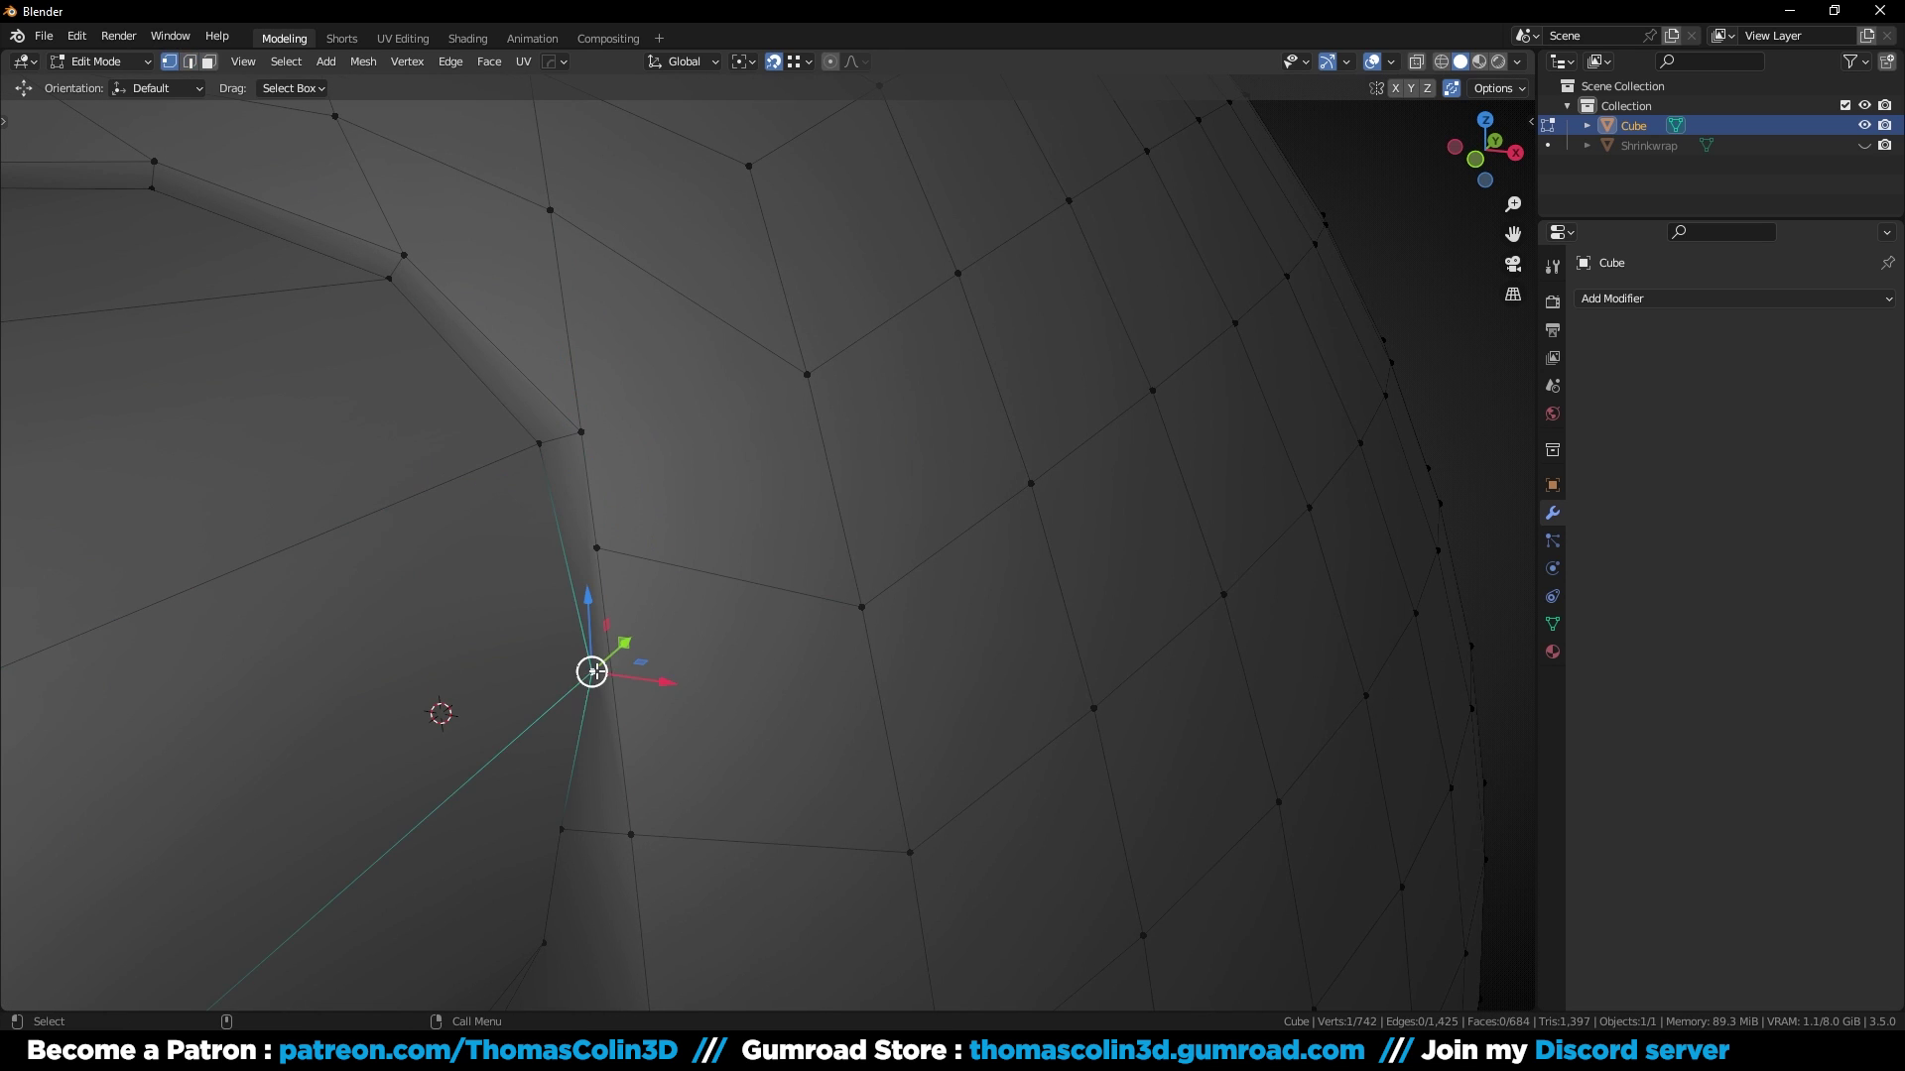
shift+click(849, 608)
key(j)
key(2)
click(677, 567)
key(ctrl+x)
key(1)
Step: Slide the support line vertex on the new connecting edge slightly away from the seam toward the sphere
alt+drag(638, 563, 647, 600)
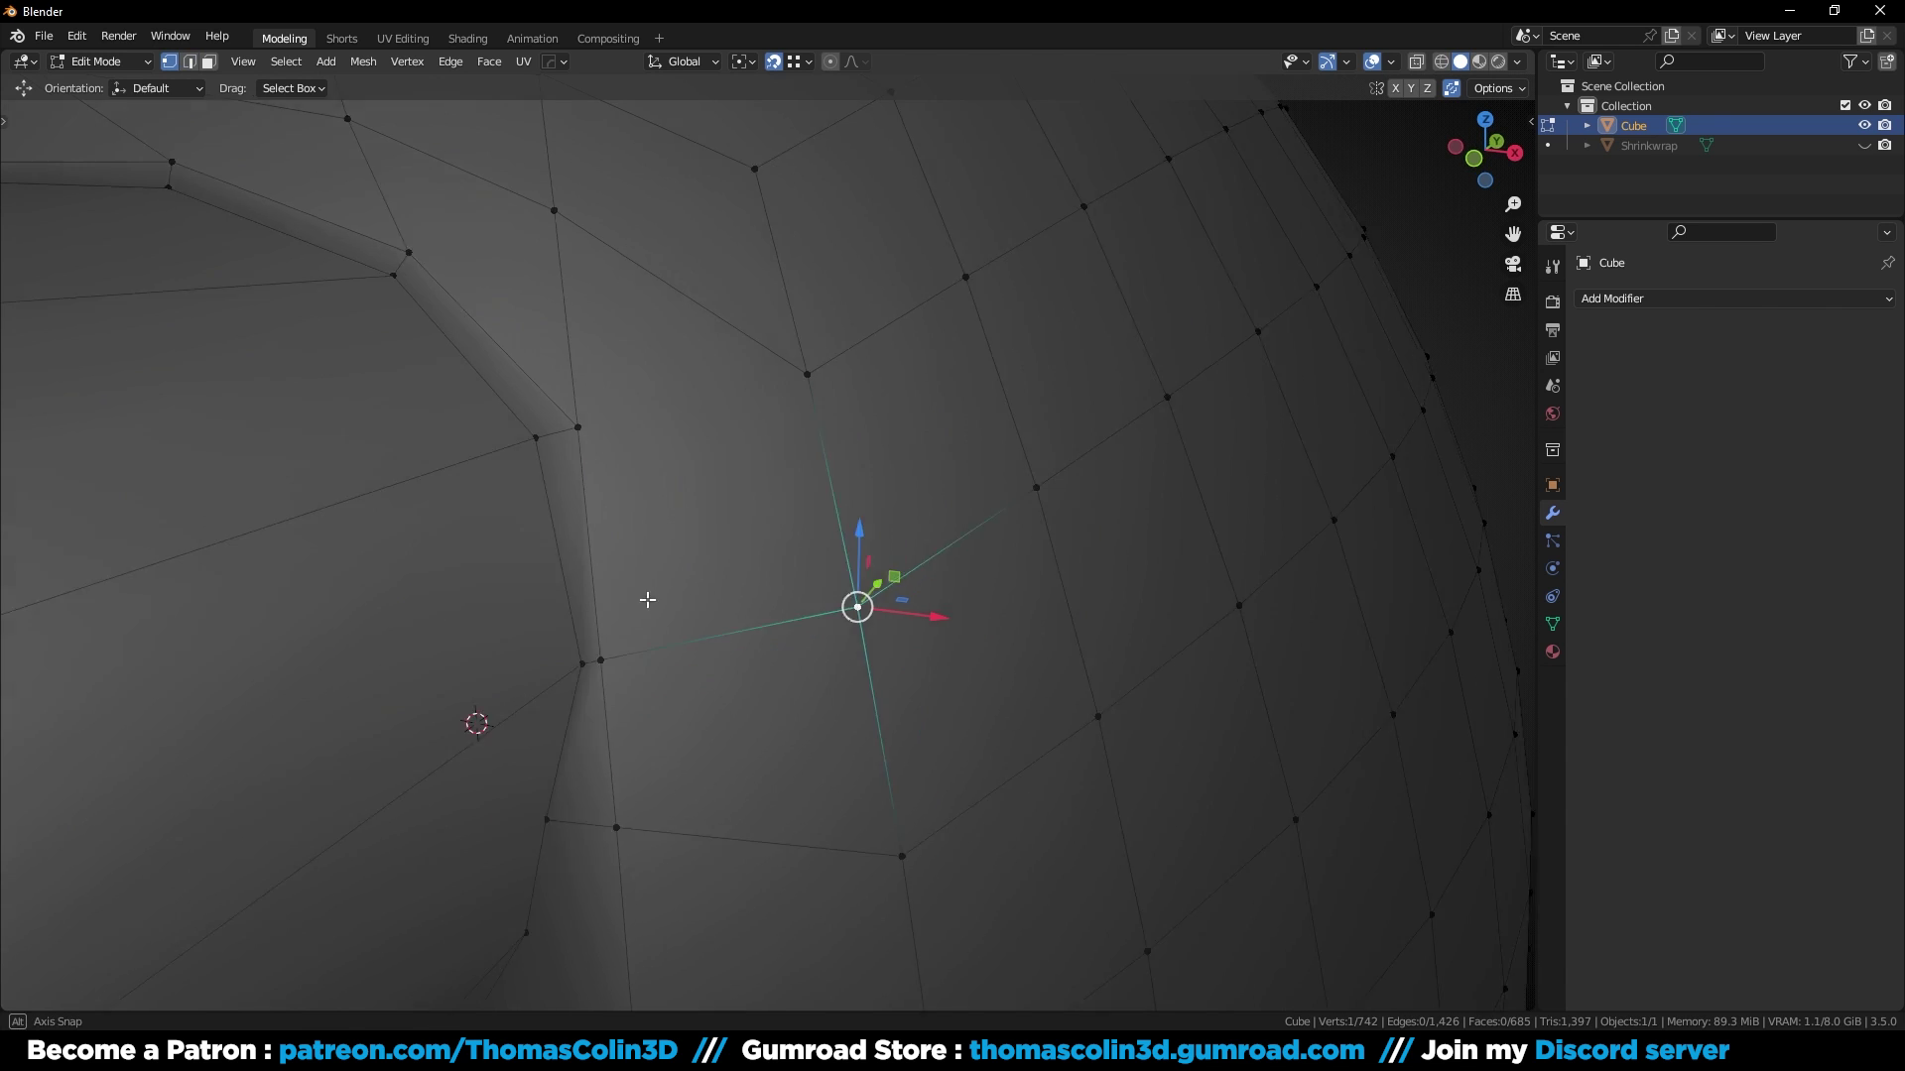
middle_drag(647, 600, 642, 638)
key(g)
key(g)
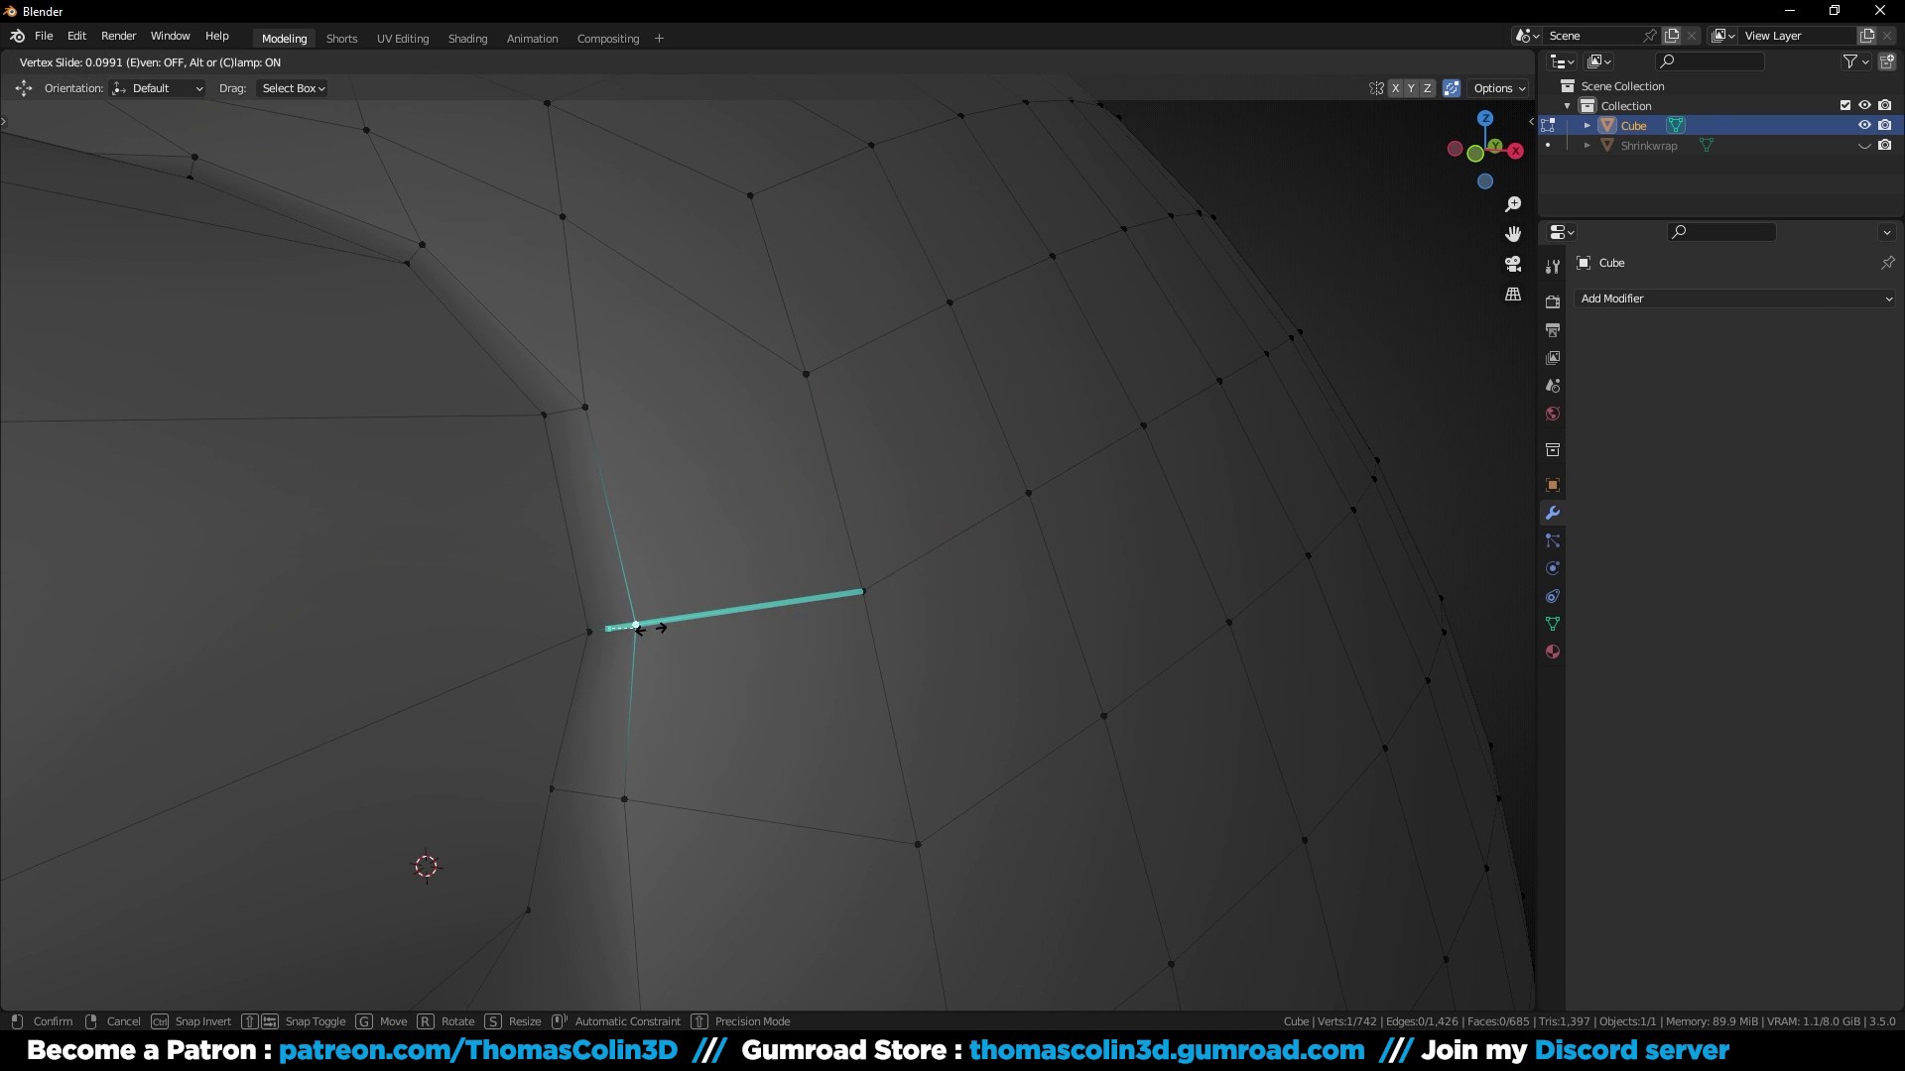
click(627, 625)
mouse_move(627, 625)
middle_down()
mouse_move(659, 642)
mouse_move(658, 675)
mouse_move(649, 587)
mouse_move(675, 480)
mouse_move(666, 599)
mouse_move(648, 596)
middle_up()
Step: Connect the next lower seam vertex to its neighbouring sphere vertex and dissolve the leftover edge above the new one
click(614, 607)
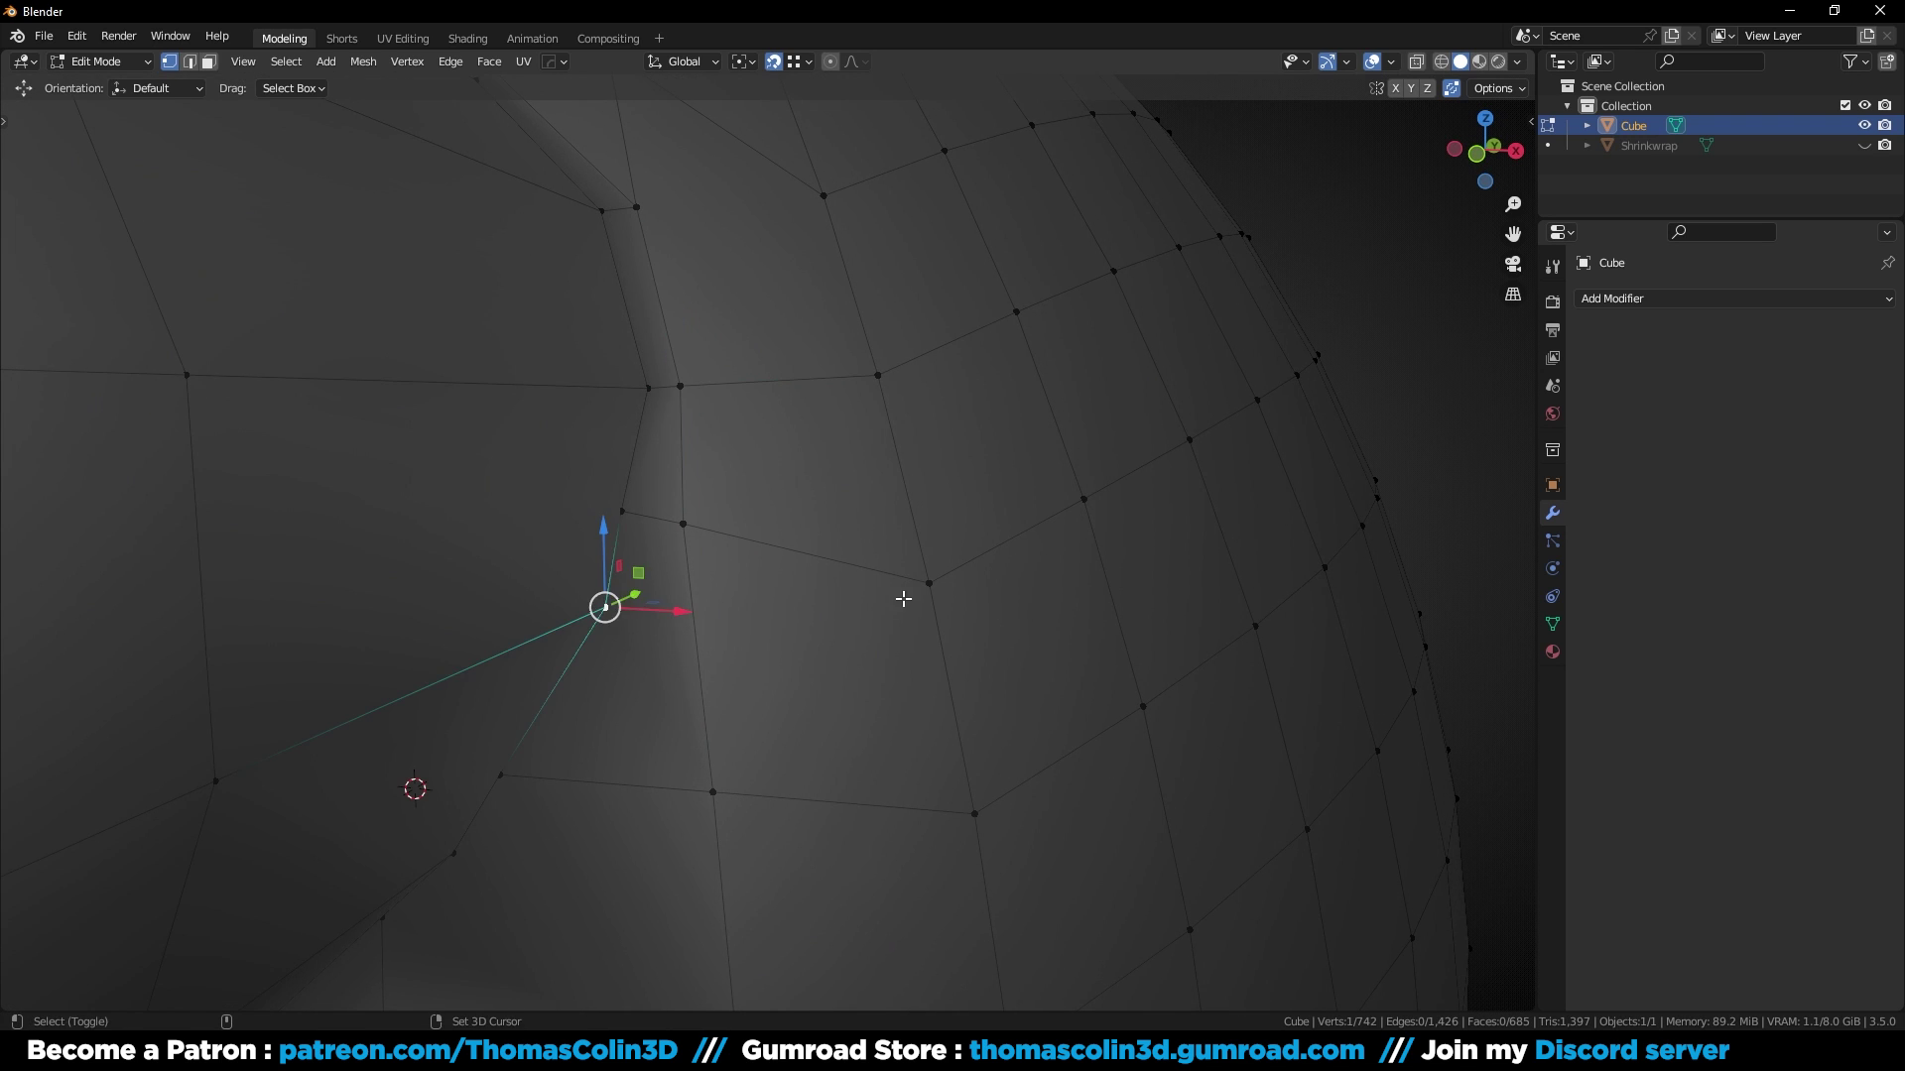
shift+click(907, 589)
key(j)
key(2)
click(748, 540)
key(ctrl+x)
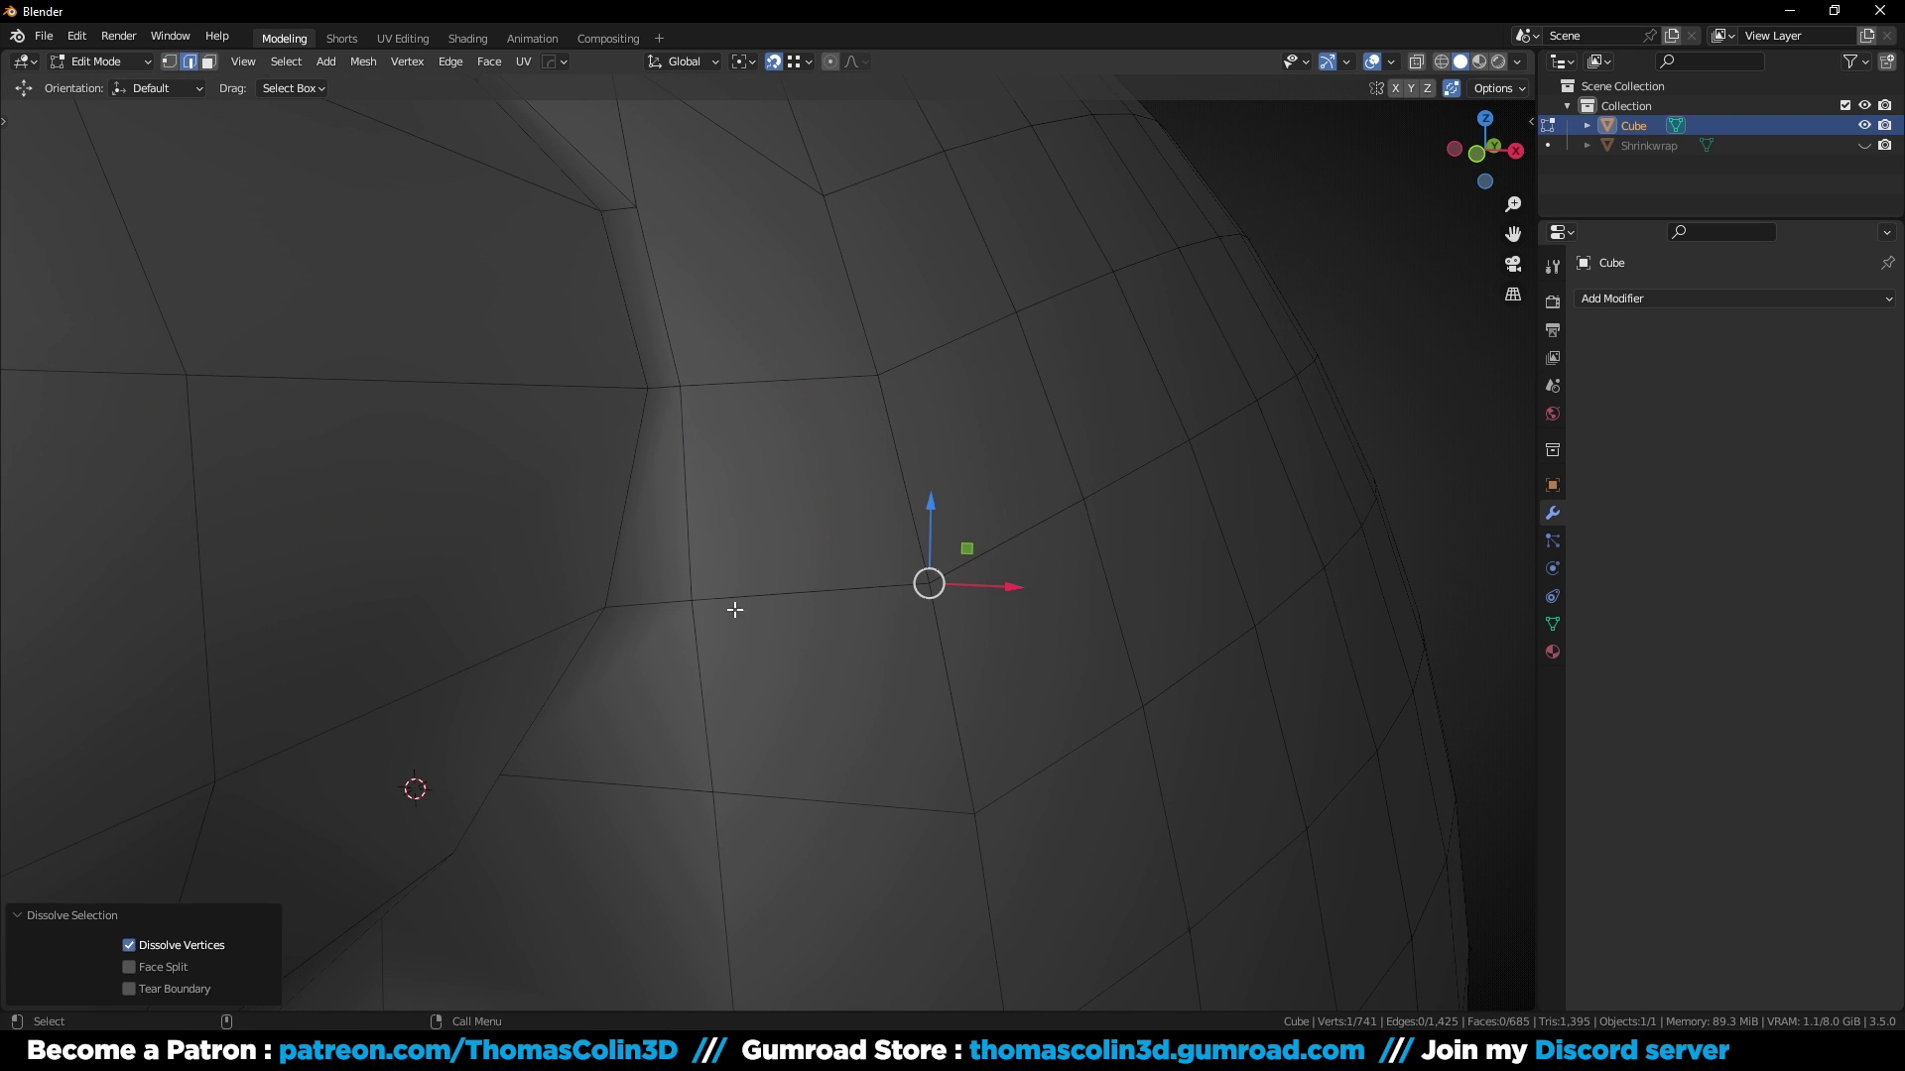
Step: Knife-cut a support line along the sphere side of the boss's lower seam, from the flange corner up to the existing support line
key(1)
click(692, 599)
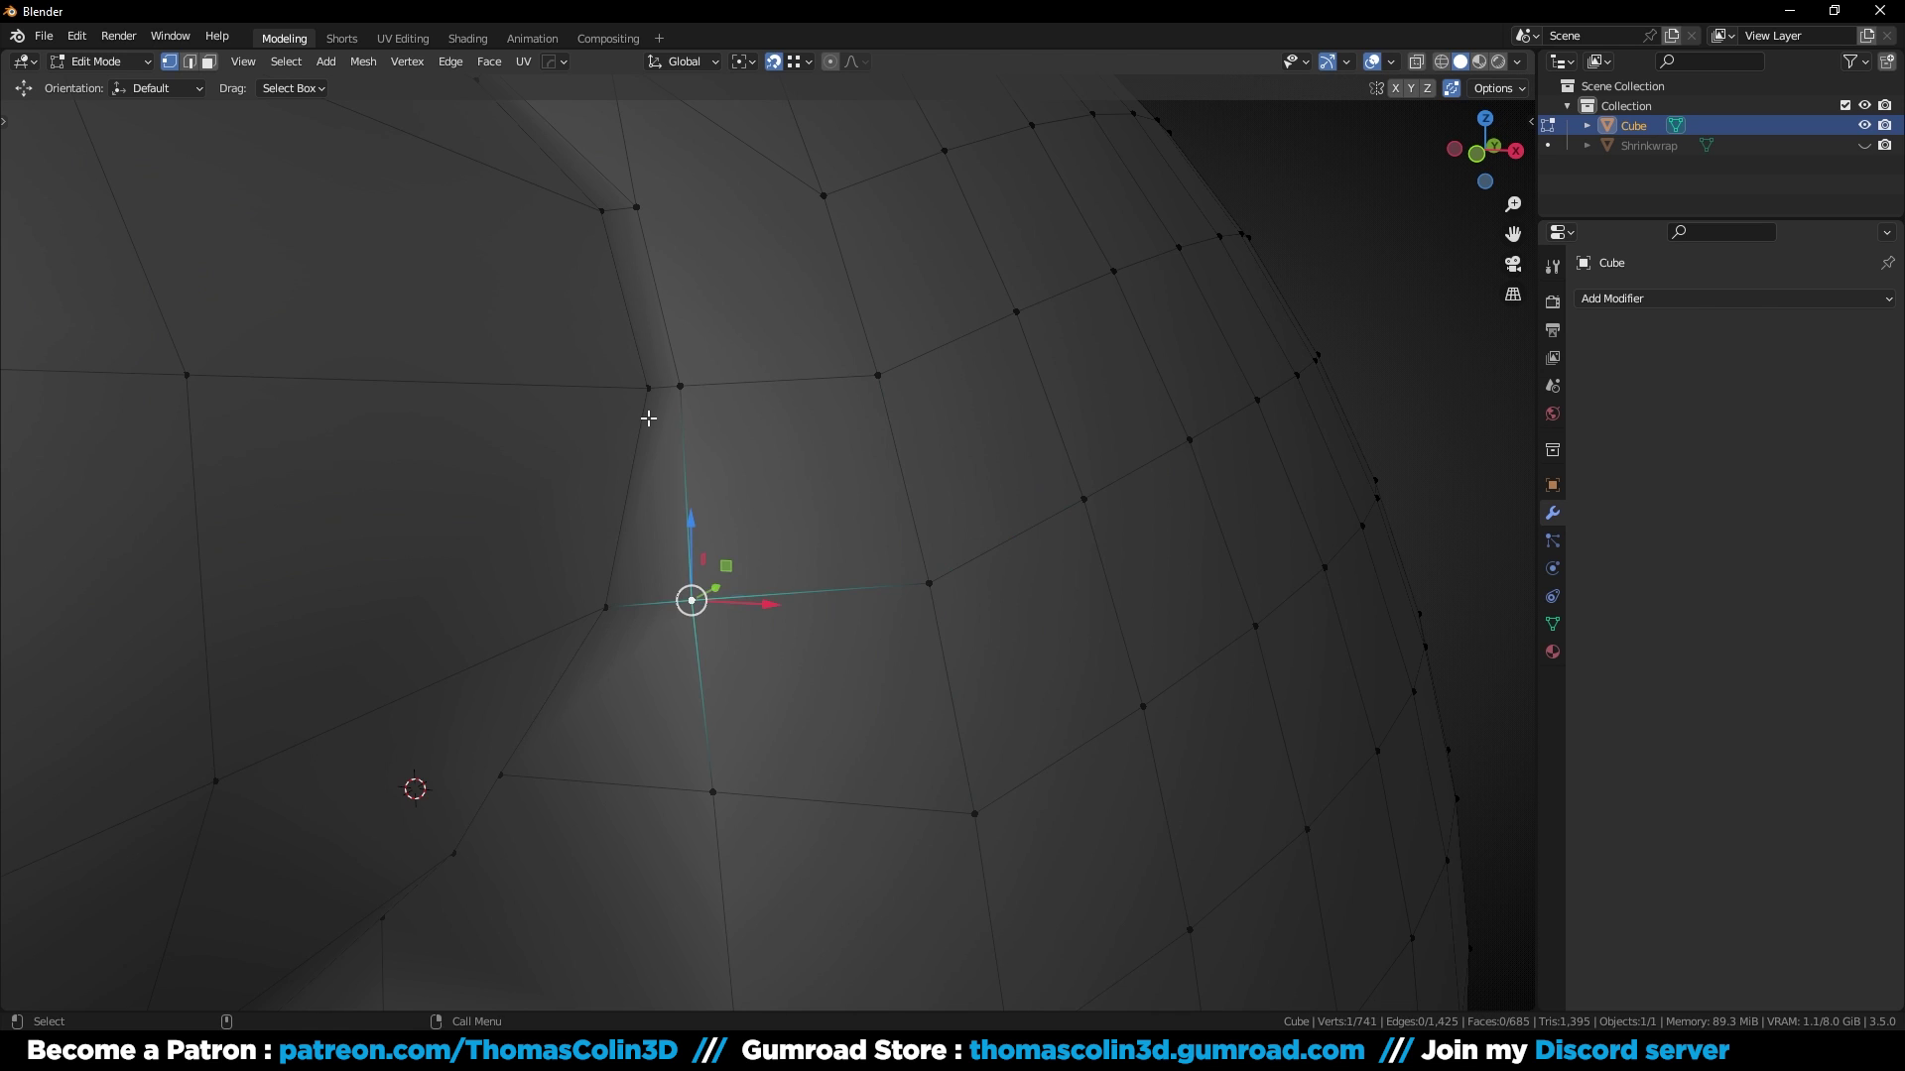
key(k)
key(Escape)
scroll(664, 642, down, 2)
middle_drag(663, 642, 640, 714)
middle_drag(493, 715, 367, 758)
key(k)
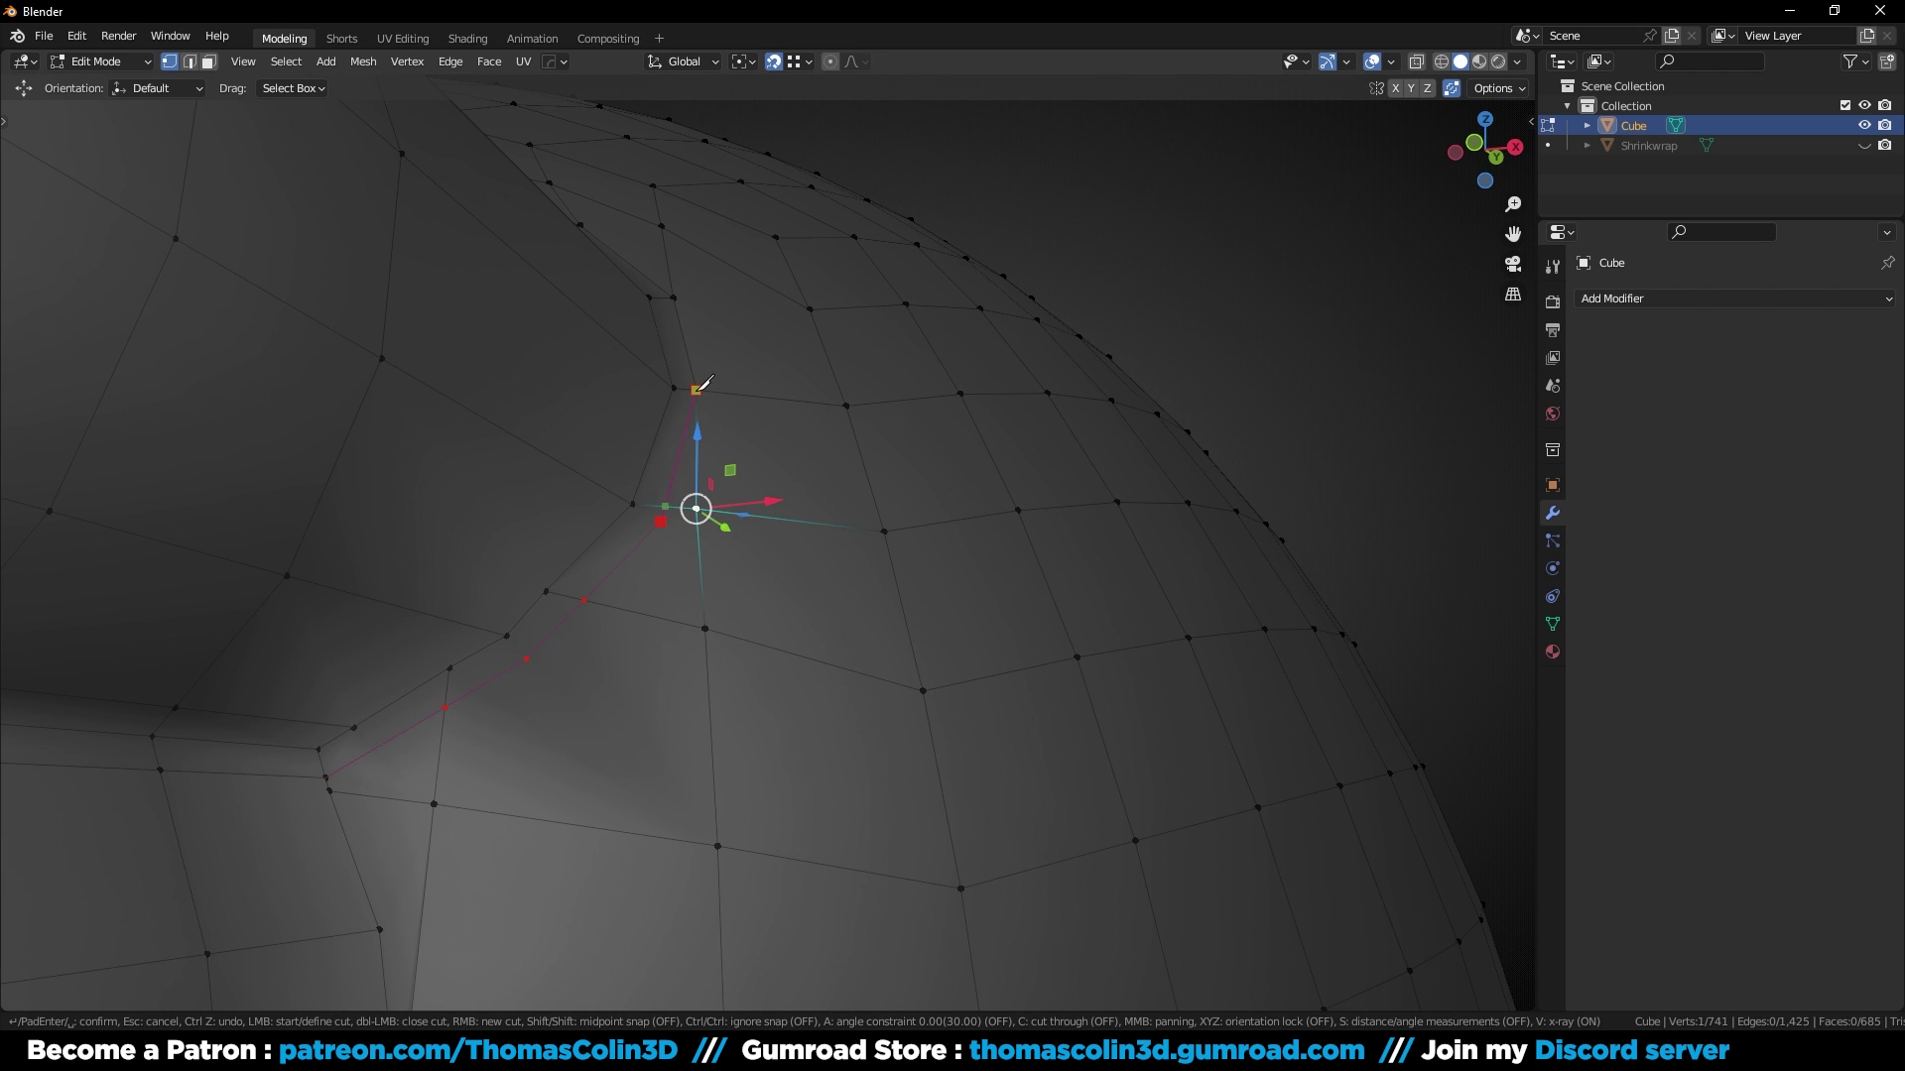
click(696, 390)
key(Return)
middle_drag(703, 595, 685, 627)
scroll(645, 605, up, 2)
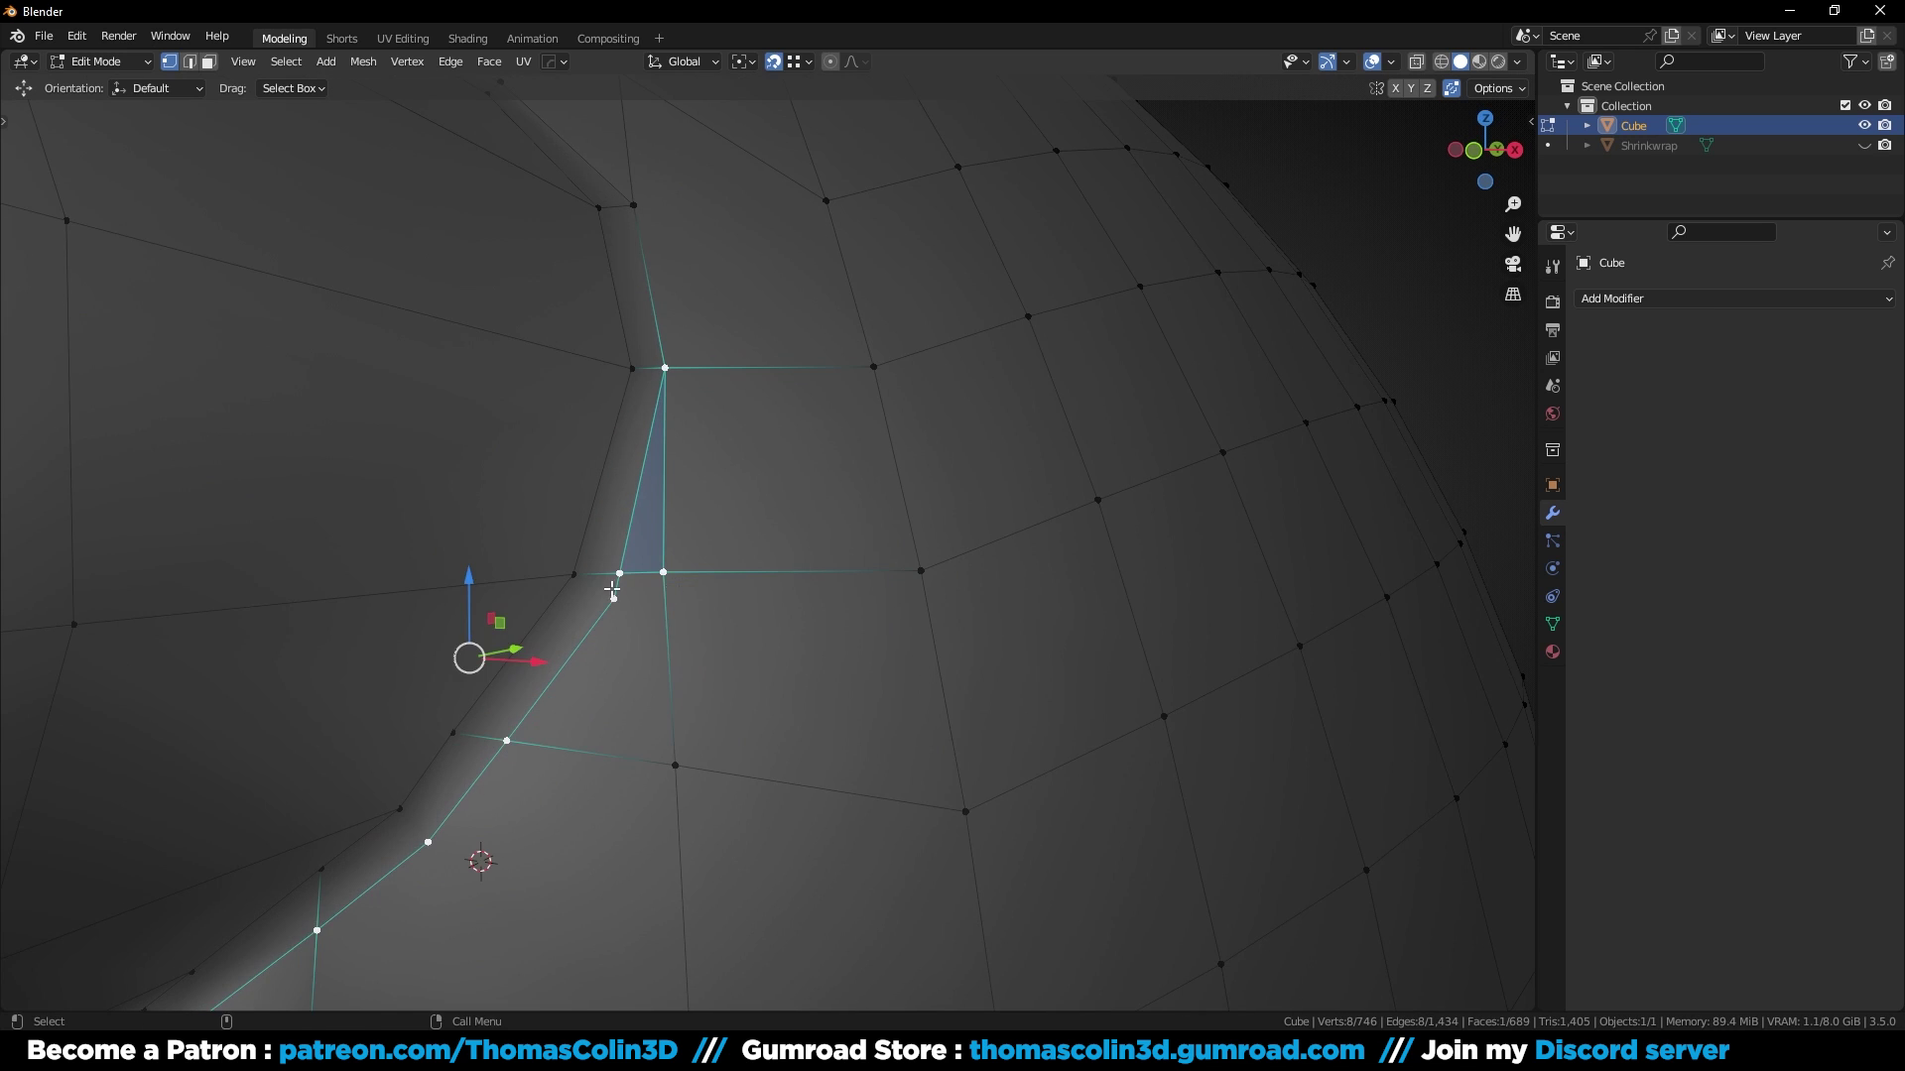
Step: Connect the lower seam vertex to the new cut's corner vertex and dissolve the leftover short edge above it
click(577, 578)
shift+click(612, 595)
key(2)
click(610, 572)
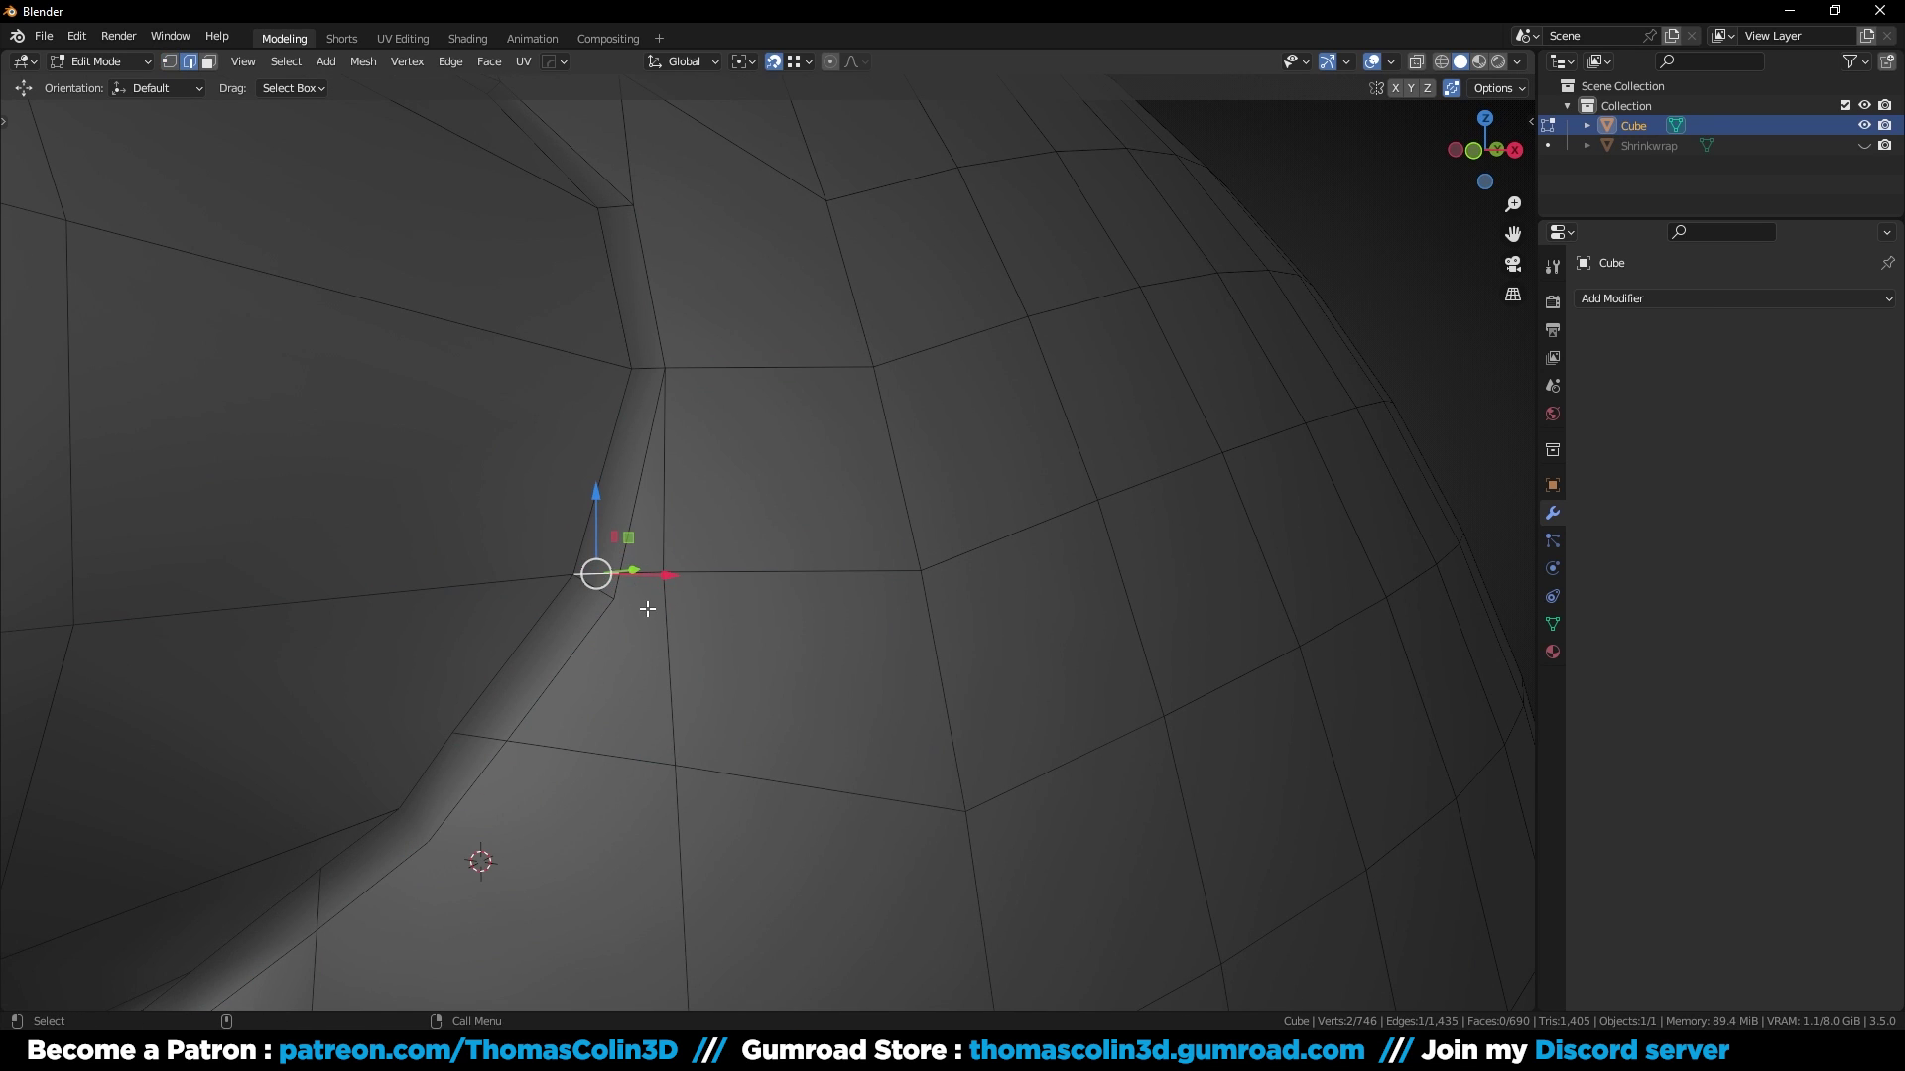
key(ctrl+x)
Step: Snap the cut's crossing vertex and the old support line vertex beside it onto the cut's corner vertex
key(1)
click(623, 575)
key(g)
click(639, 592)
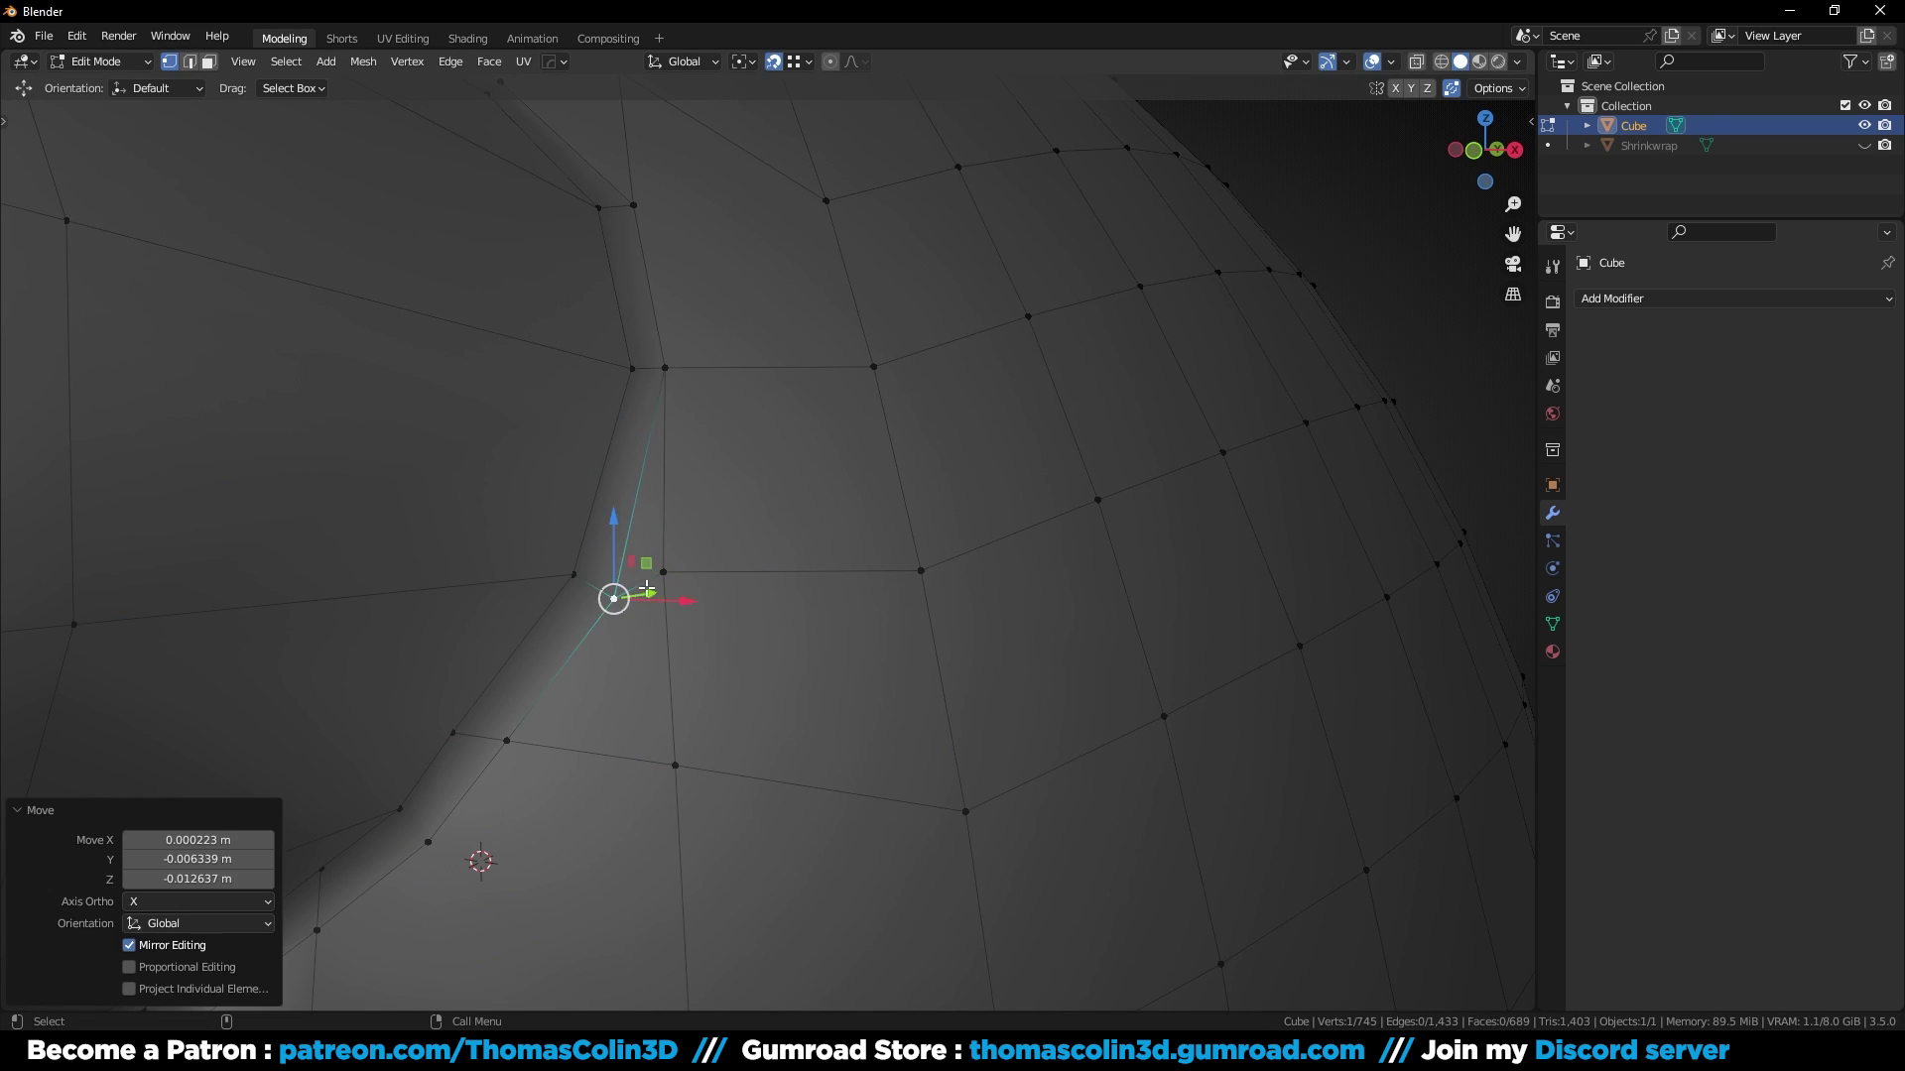
key(2)
click(666, 574)
key(1)
click(665, 572)
key(g)
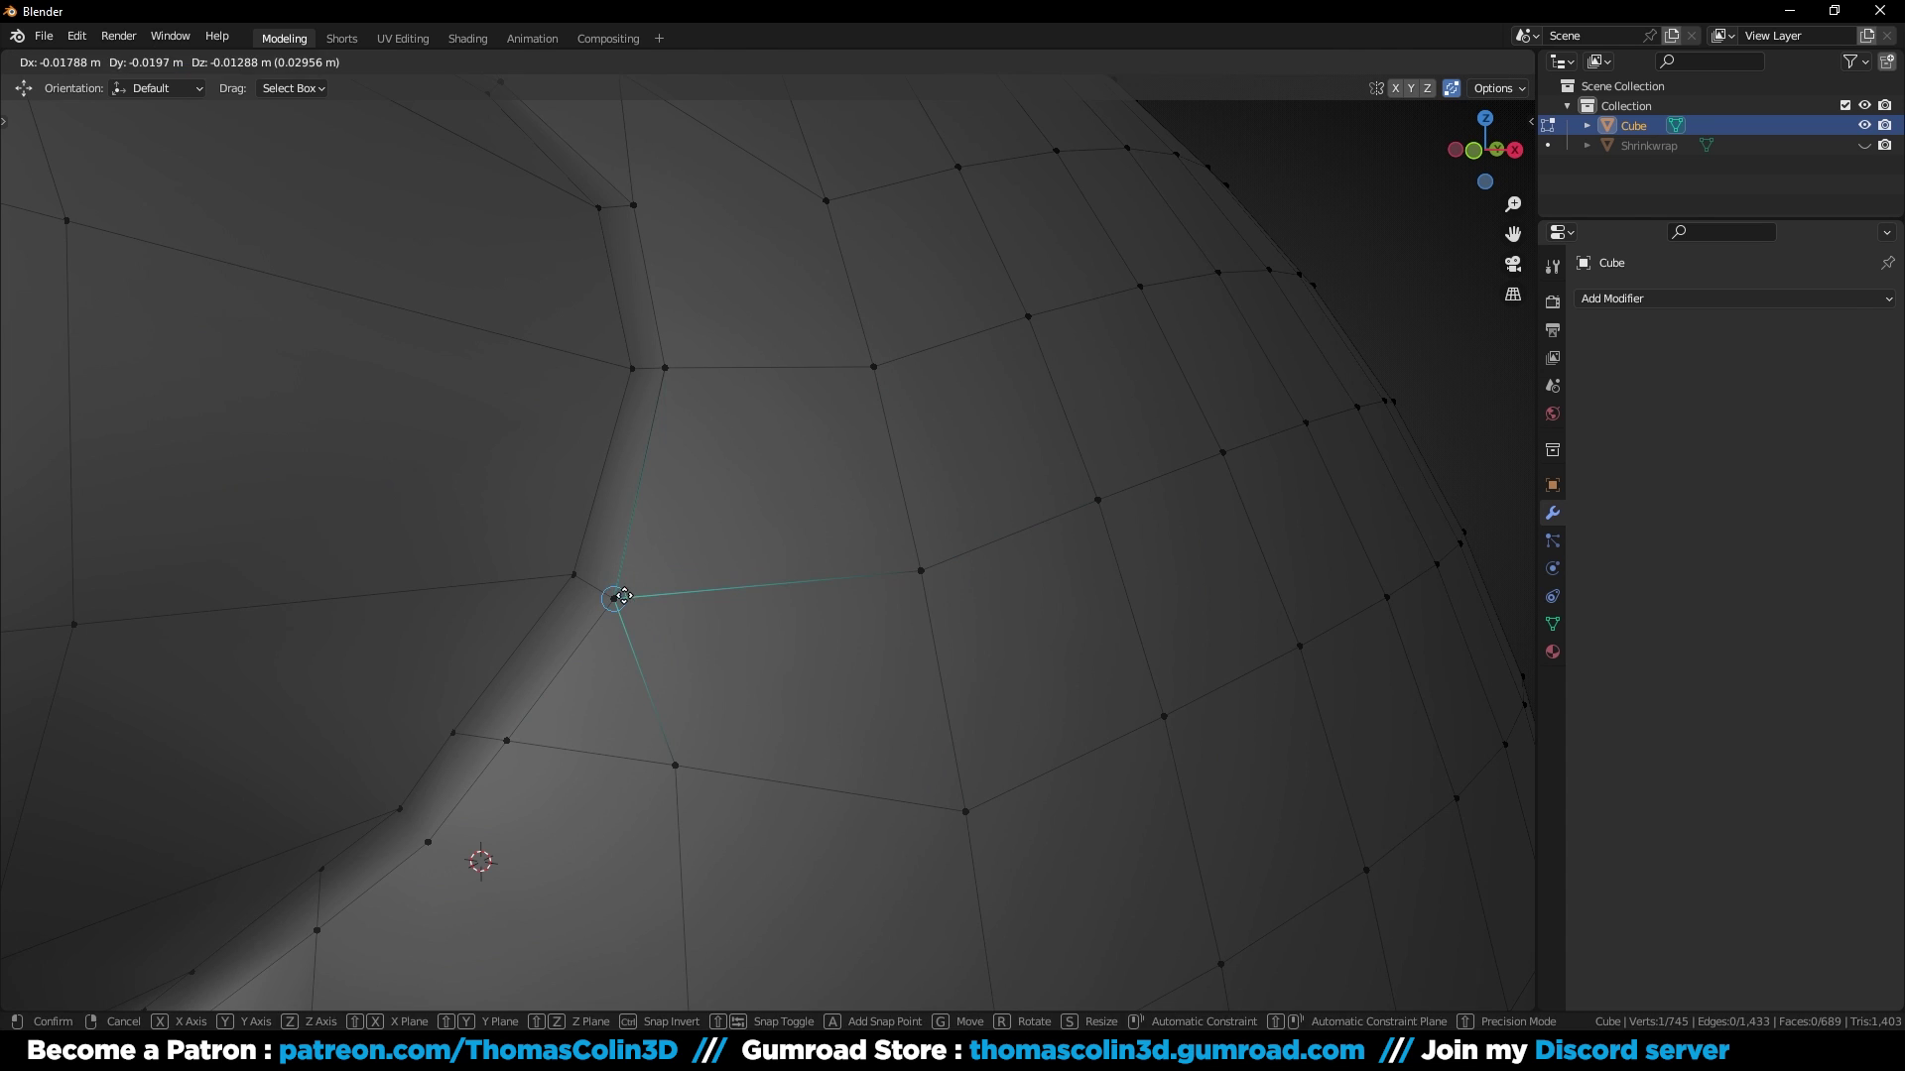
click(624, 595)
Step: Connect the next lower seam vertex through the cut's corner vertex to the sphere vertex diagonally below it
middle_drag(638, 659, 632, 590)
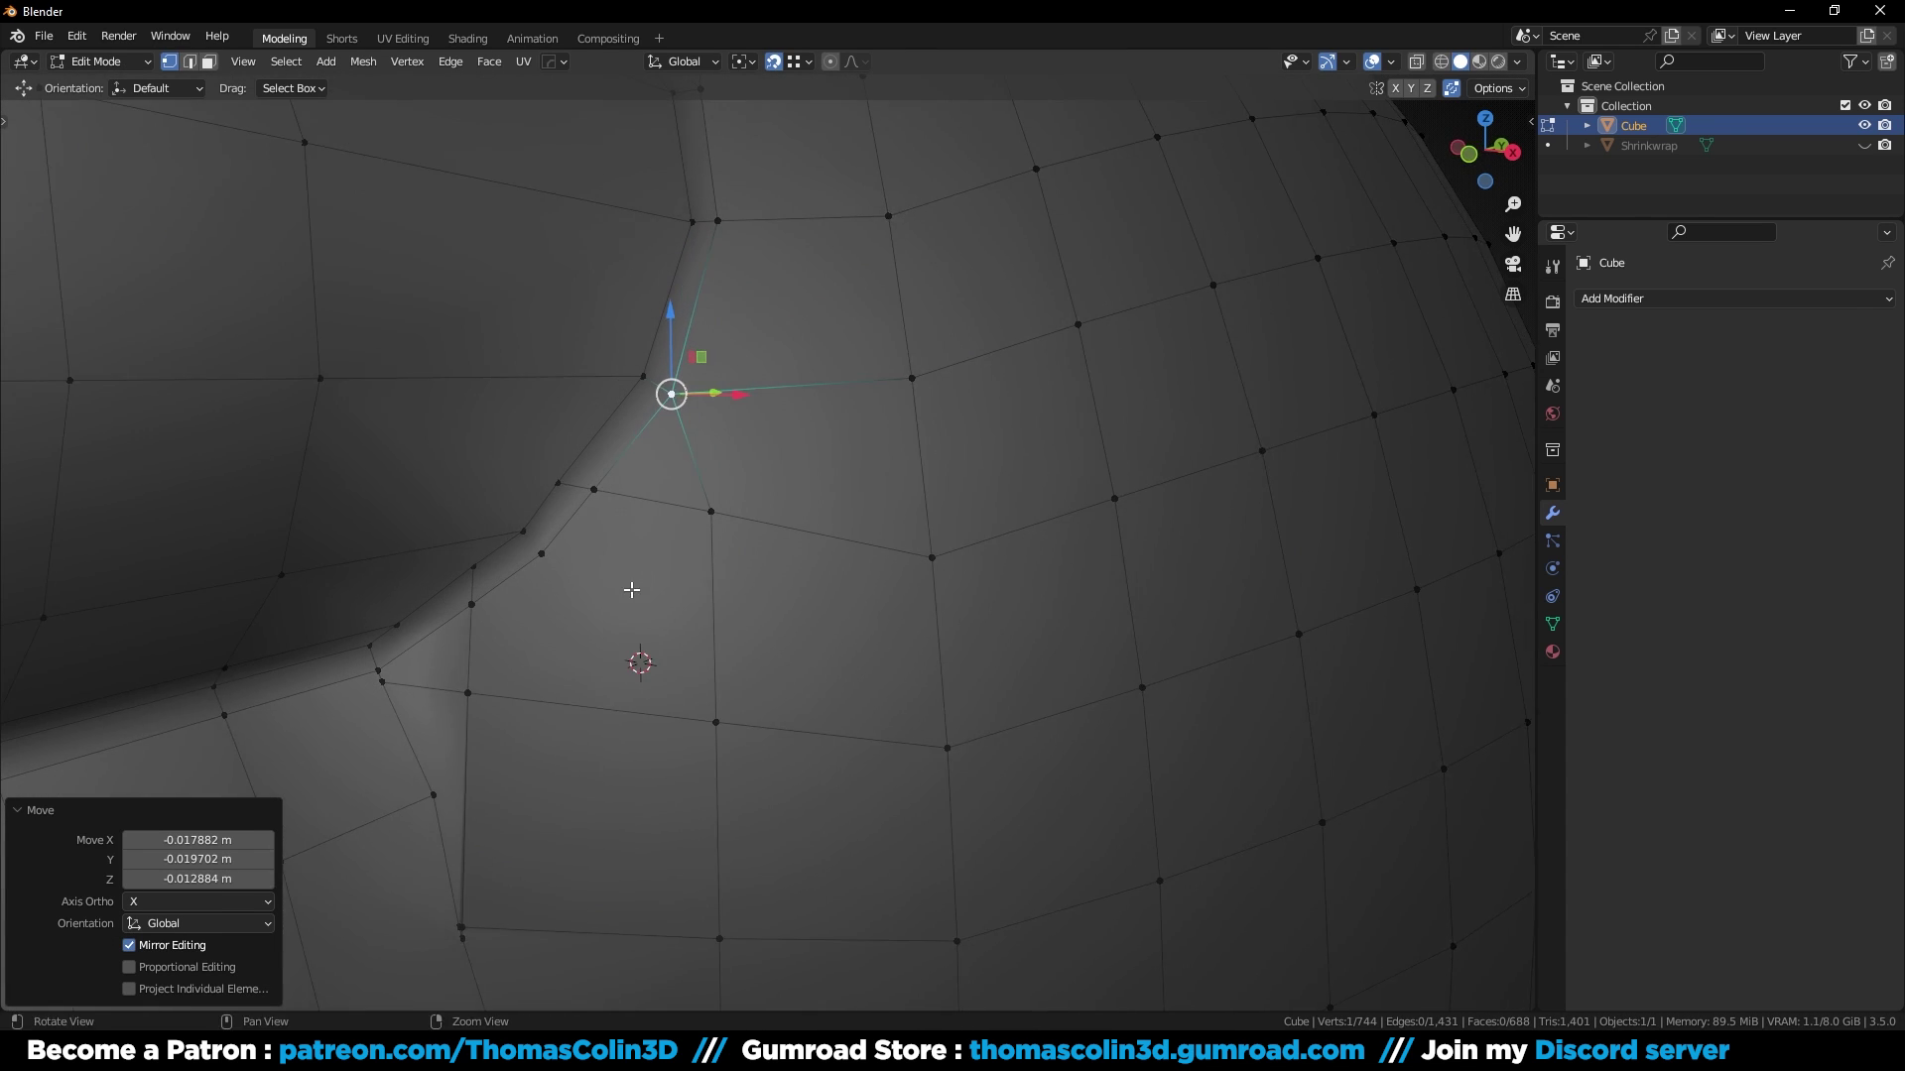
key(2)
scroll(566, 497, up, 1)
key(1)
click(498, 553)
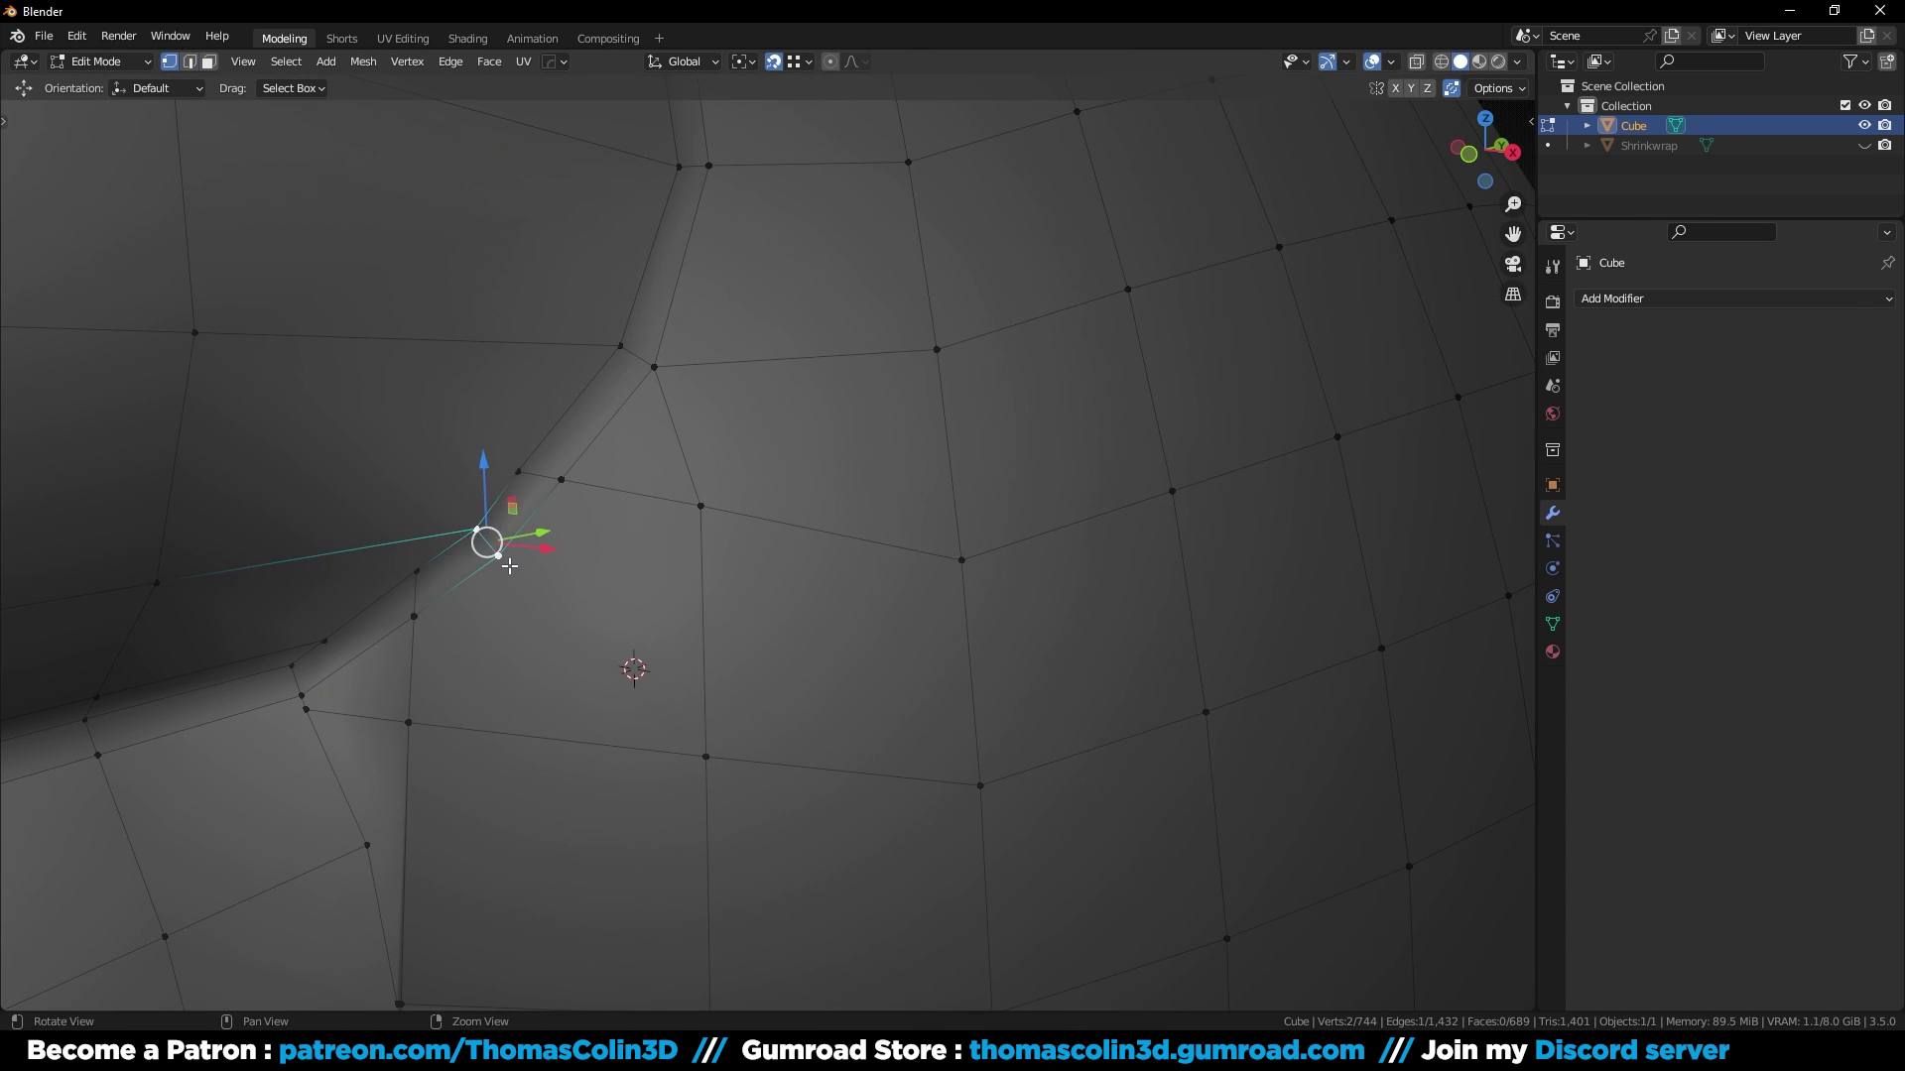
shift+click(706, 757)
key(j)
Step: Dissolve the leftover cross edge above the new diagonal and the vertical edges running down from the boss's seam near the flange
key(2)
click(638, 504)
key(ctrl+x)
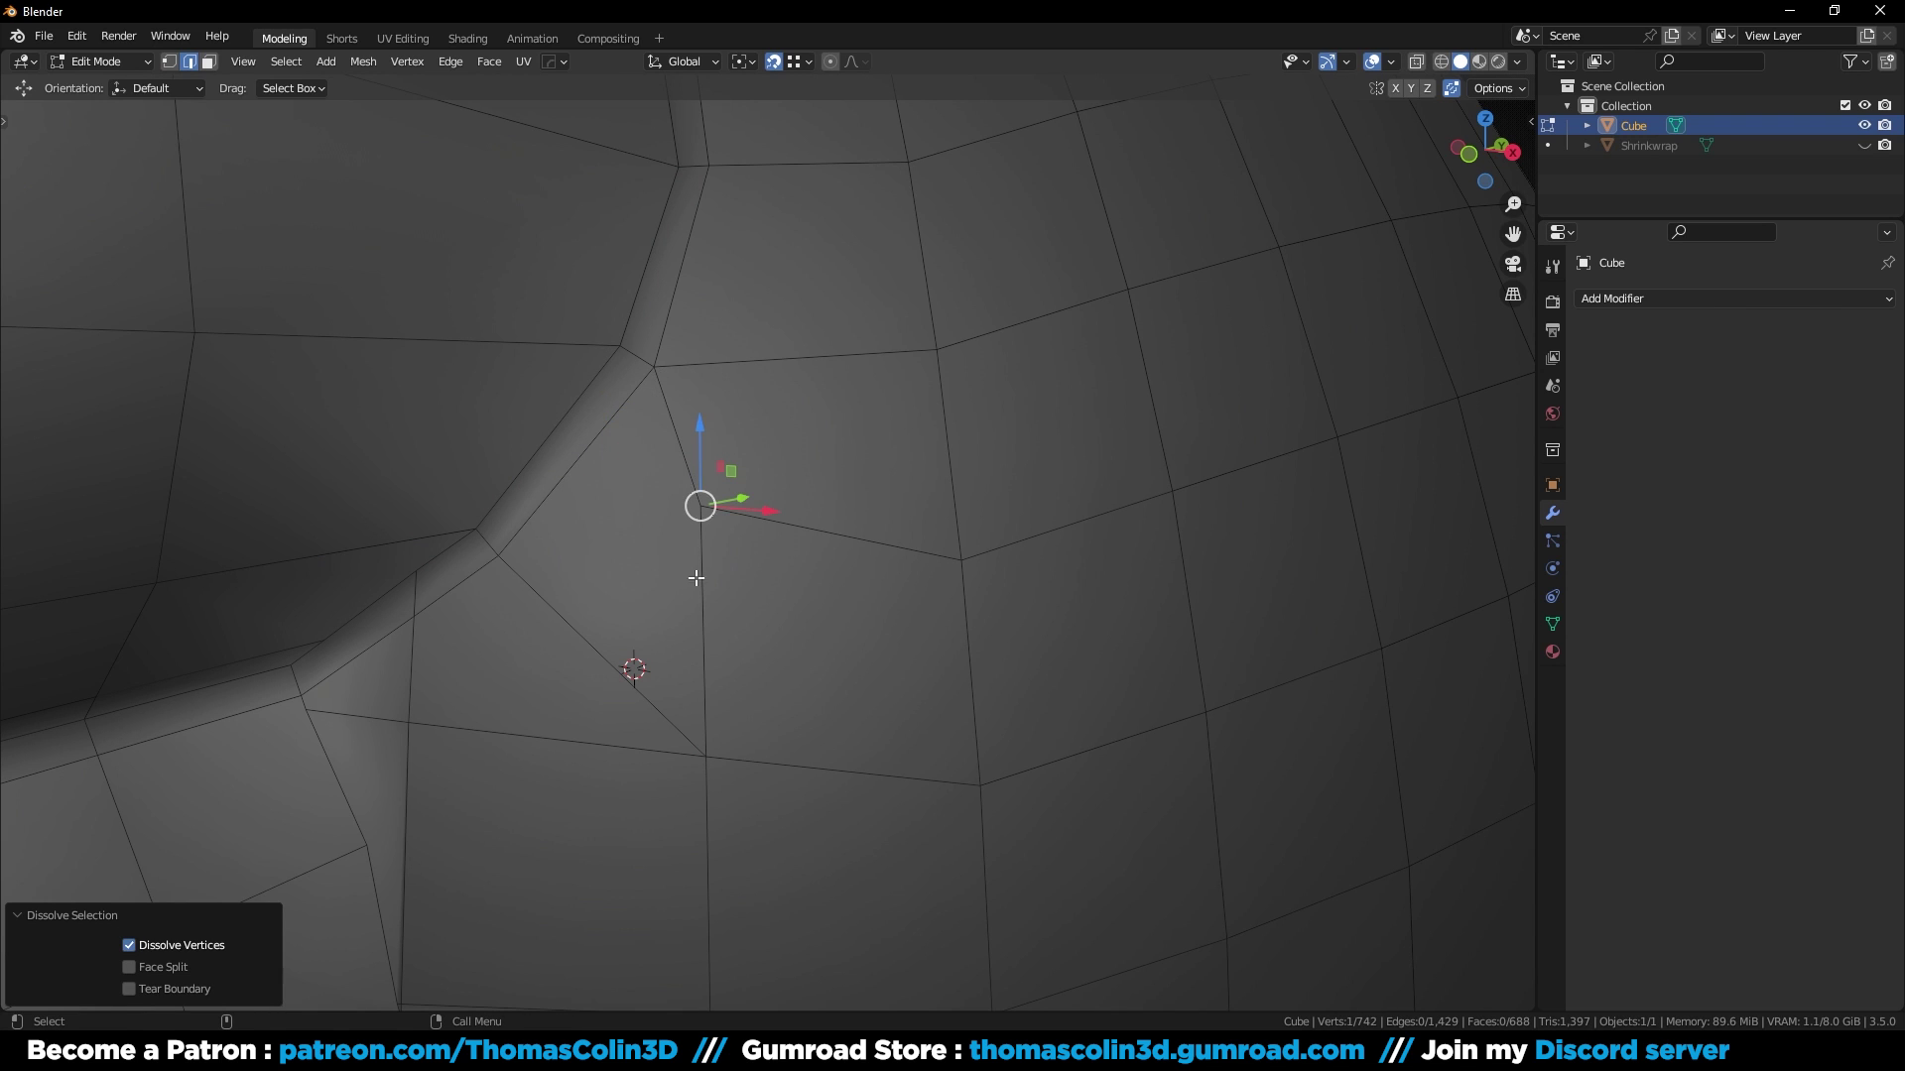
middle_drag(695, 577, 557, 394)
click(558, 397)
shift+click(565, 458)
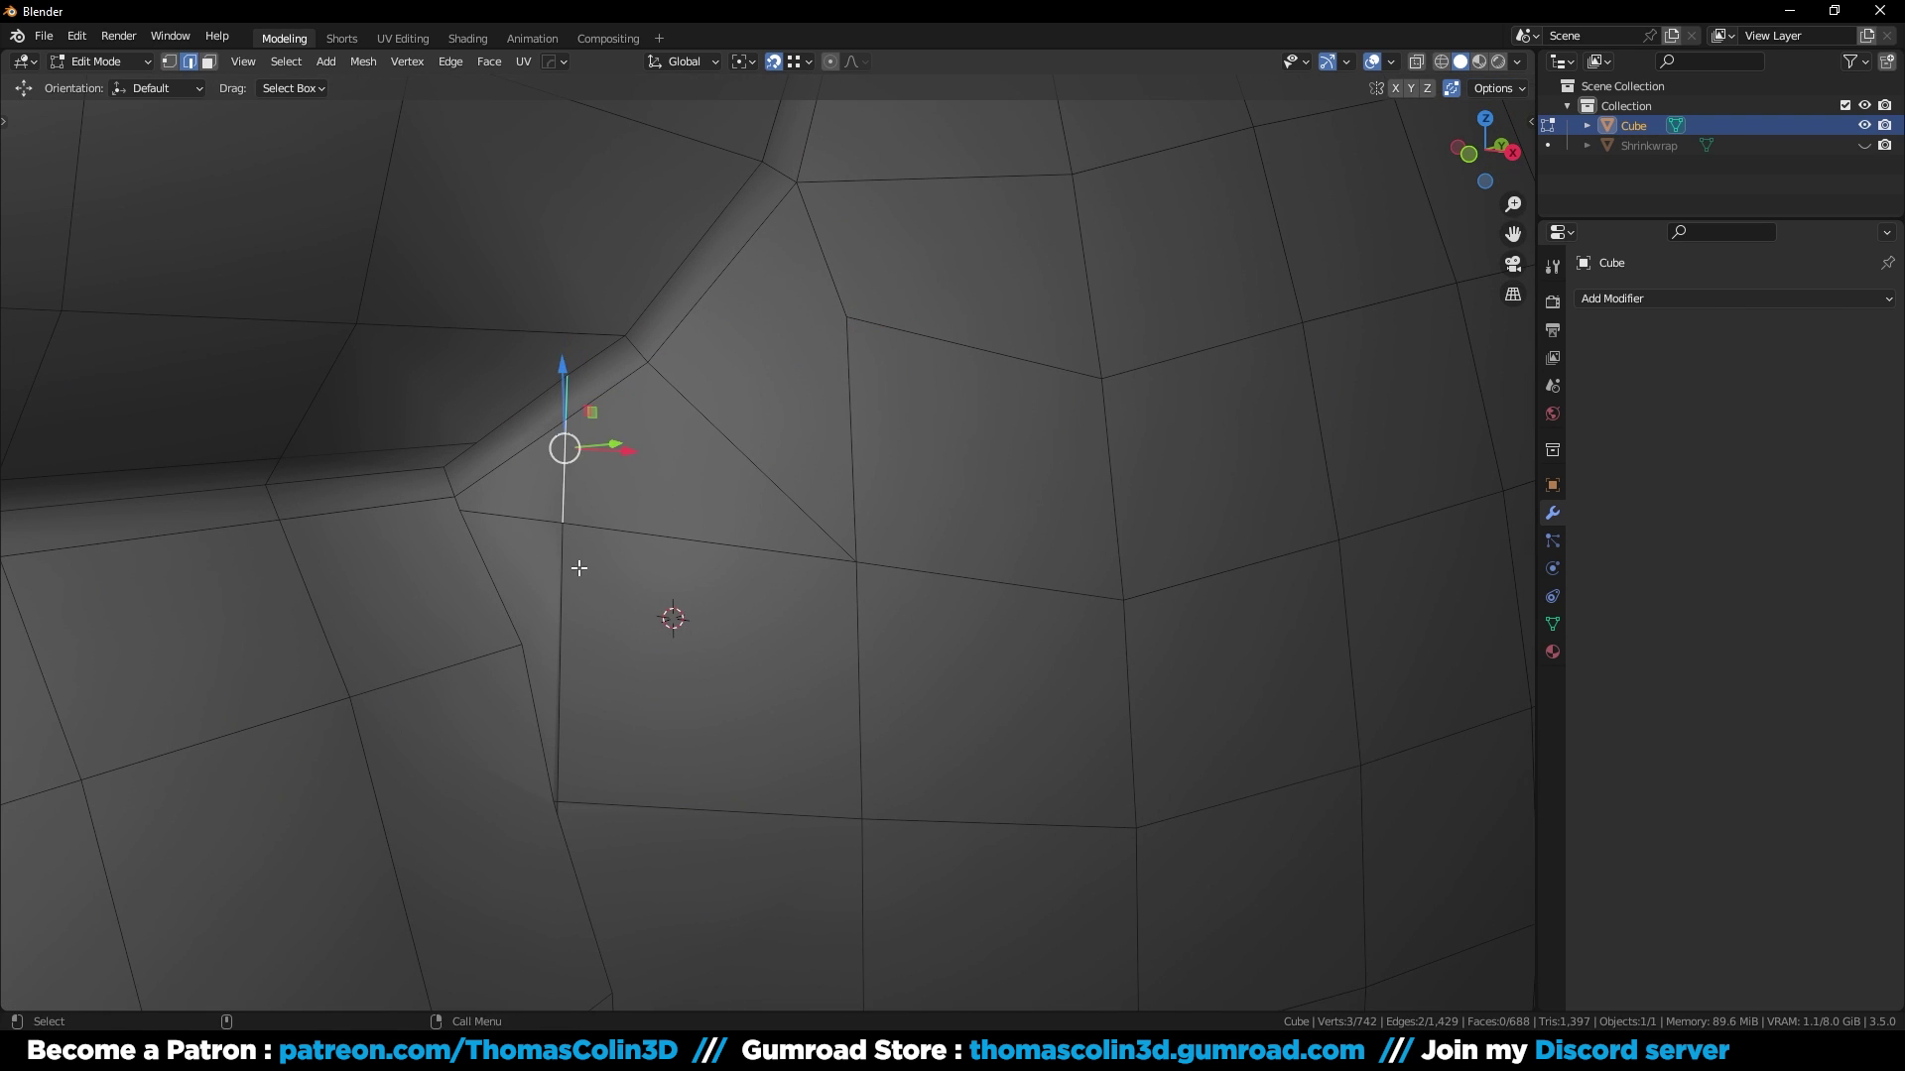
key(ctrl+x)
middle_drag(566, 607, 582, 416)
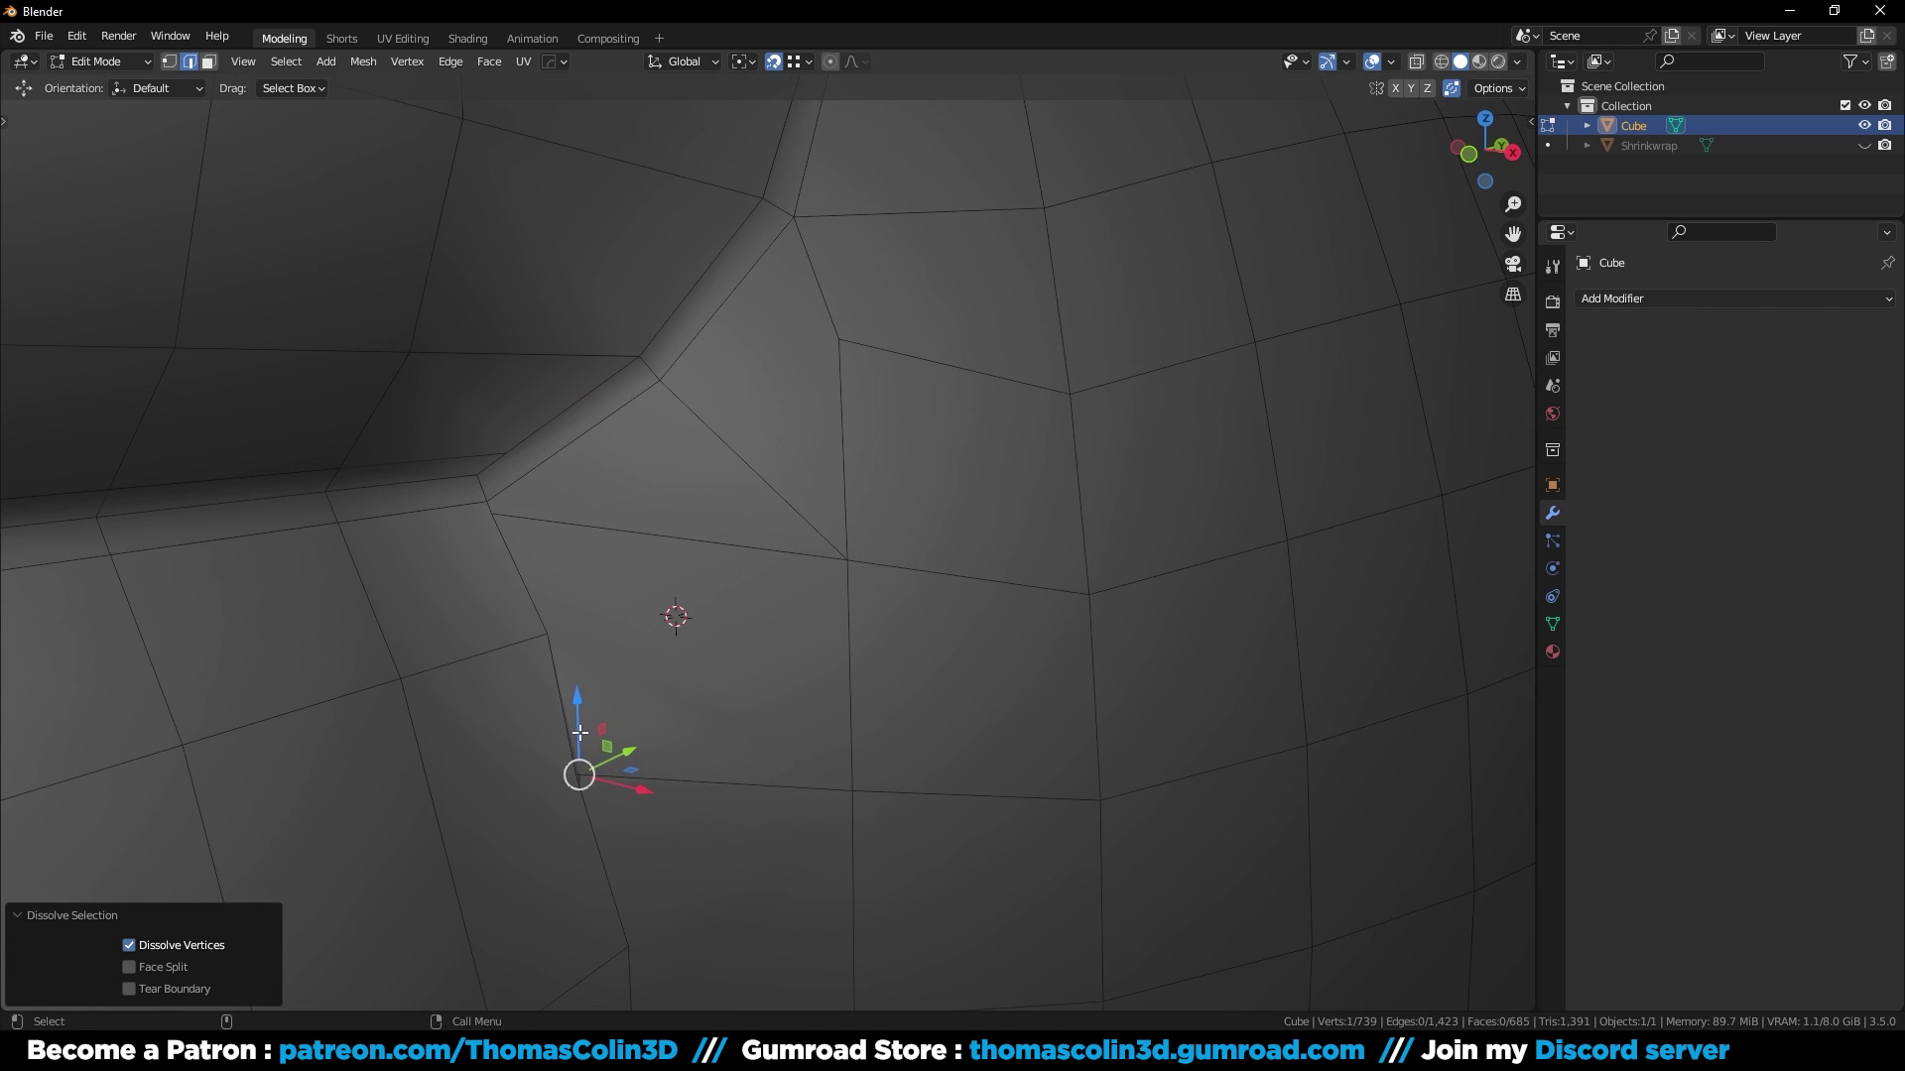
Step: Connect the flange seam vertex below the boss to the sphere vertex at the diagonal's end, and dissolve the leftover edge above
click(581, 732)
key(1)
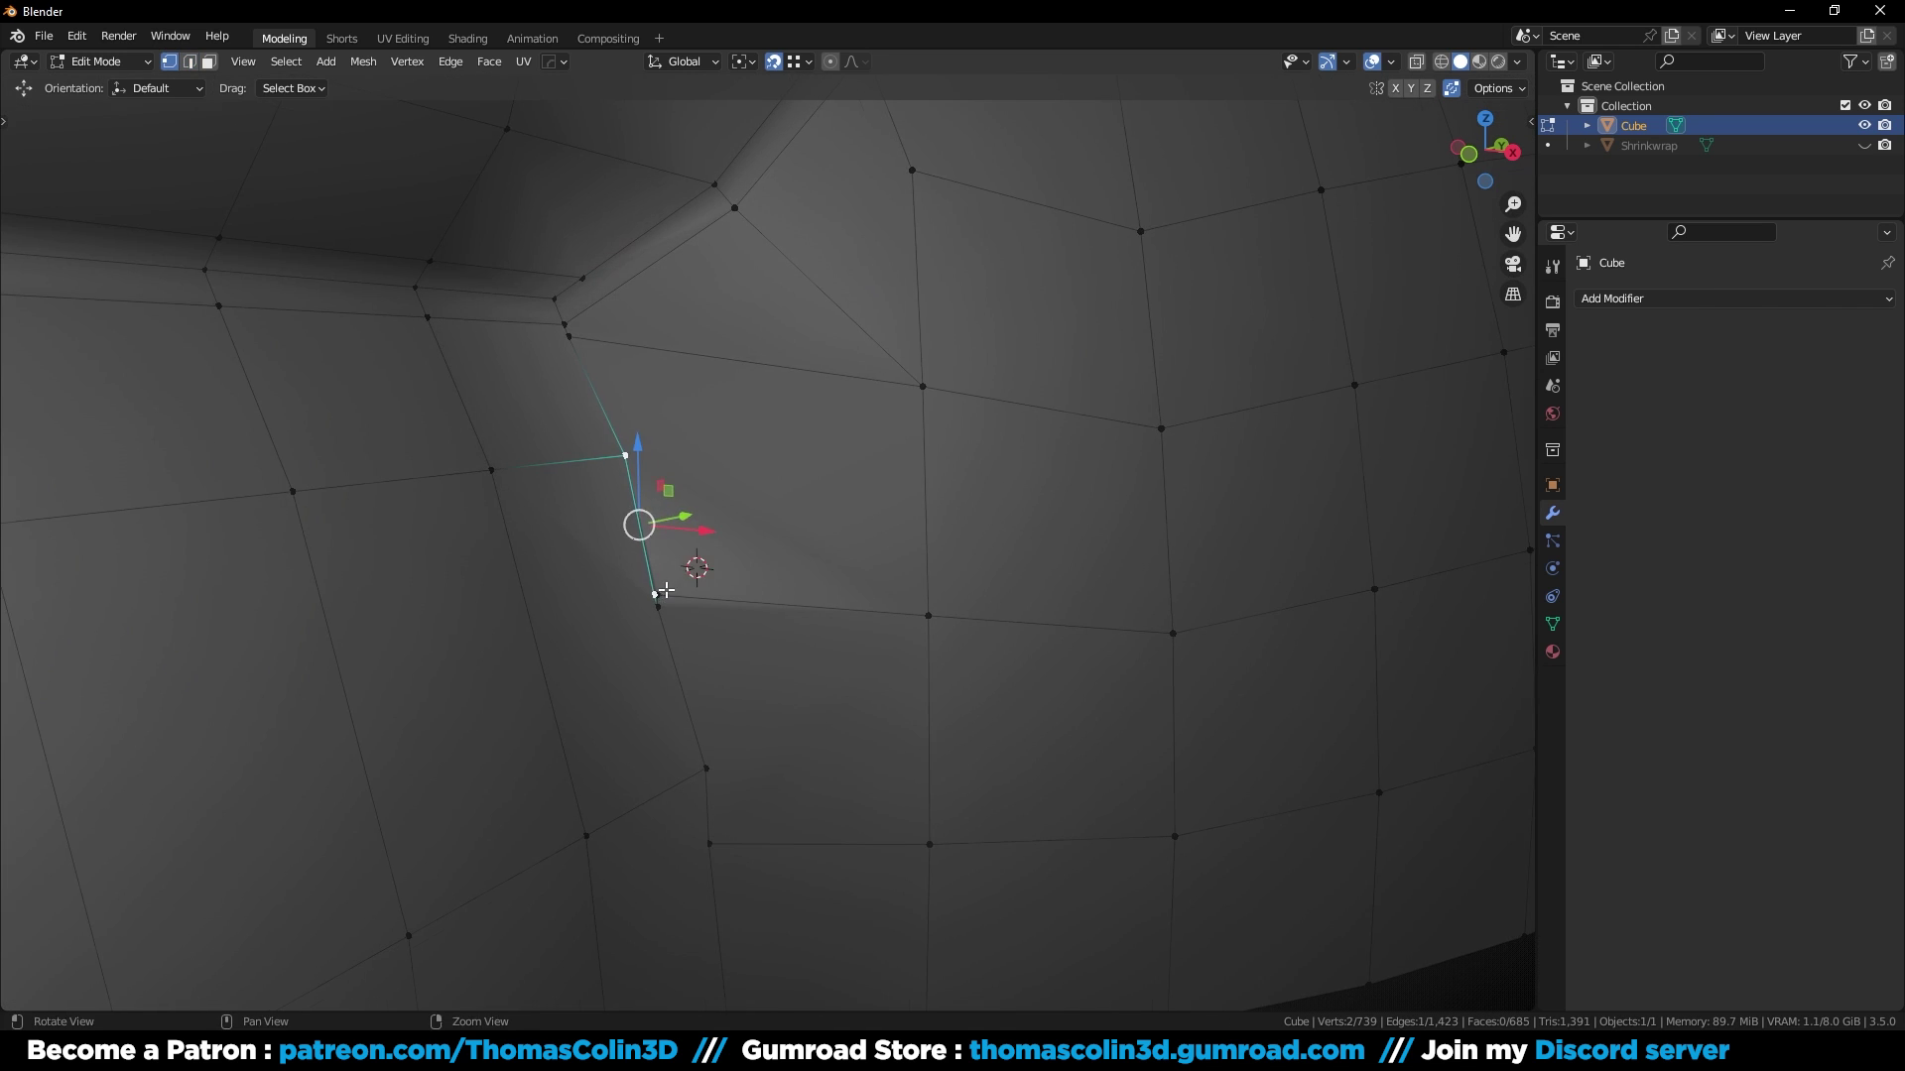
click(572, 529)
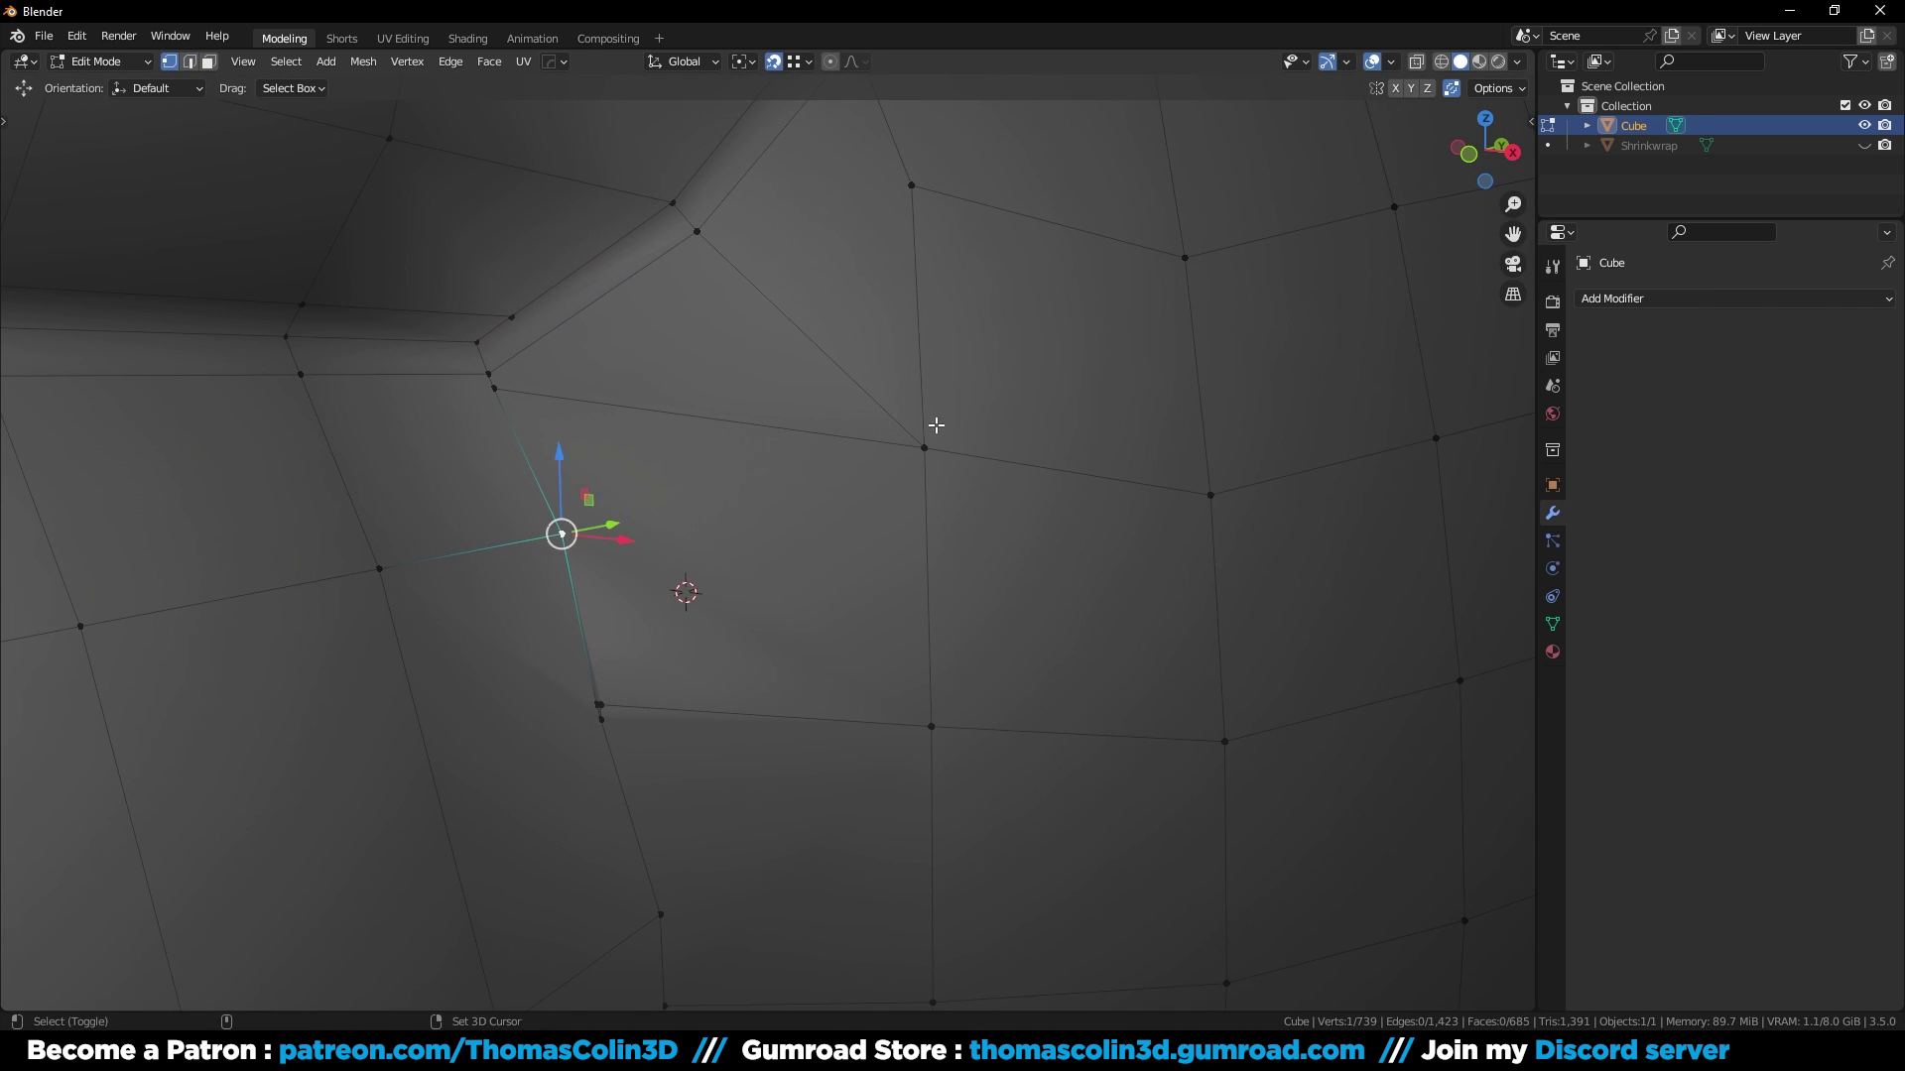
shift+click(926, 451)
key(j)
key(2)
click(636, 407)
key(ctrl+x)
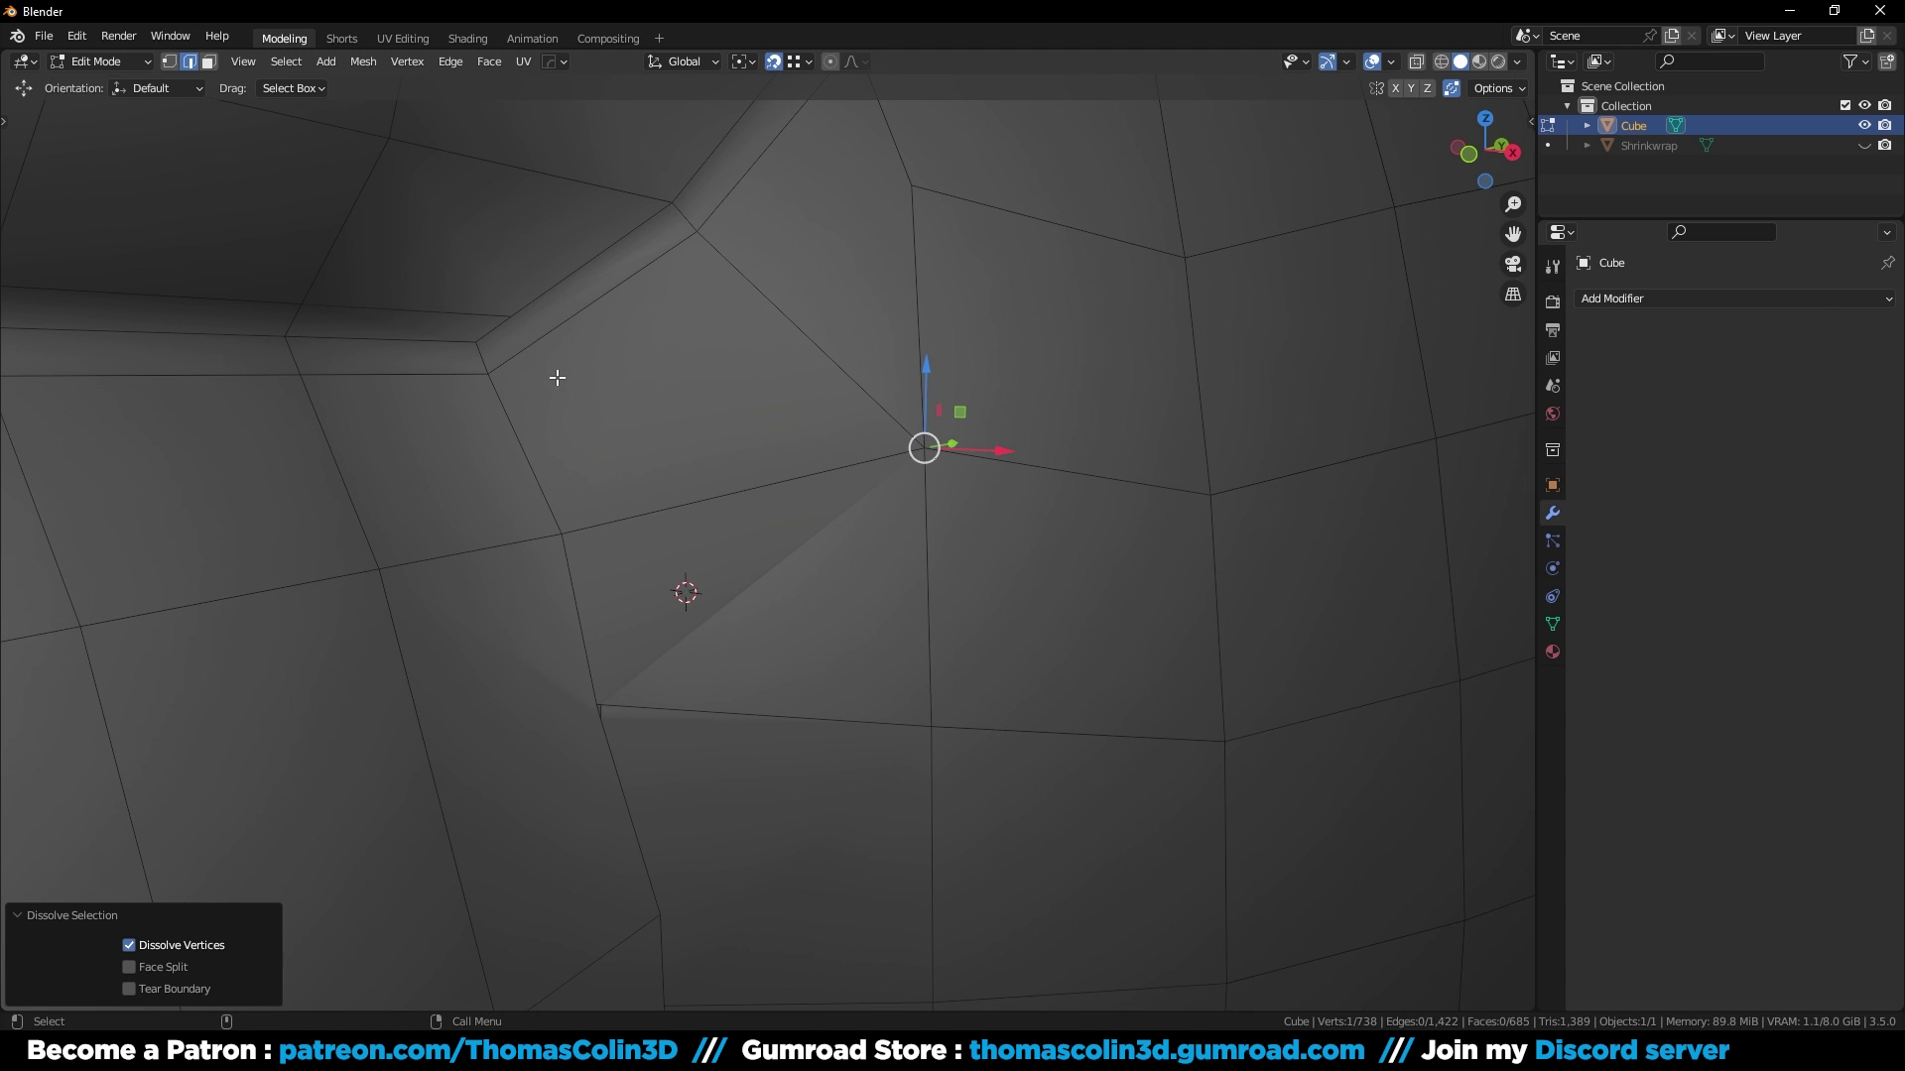
Step: Knife-cut a support line beside the flange seam, from the boss's lower corner down to the sphere's bottom border
key(k)
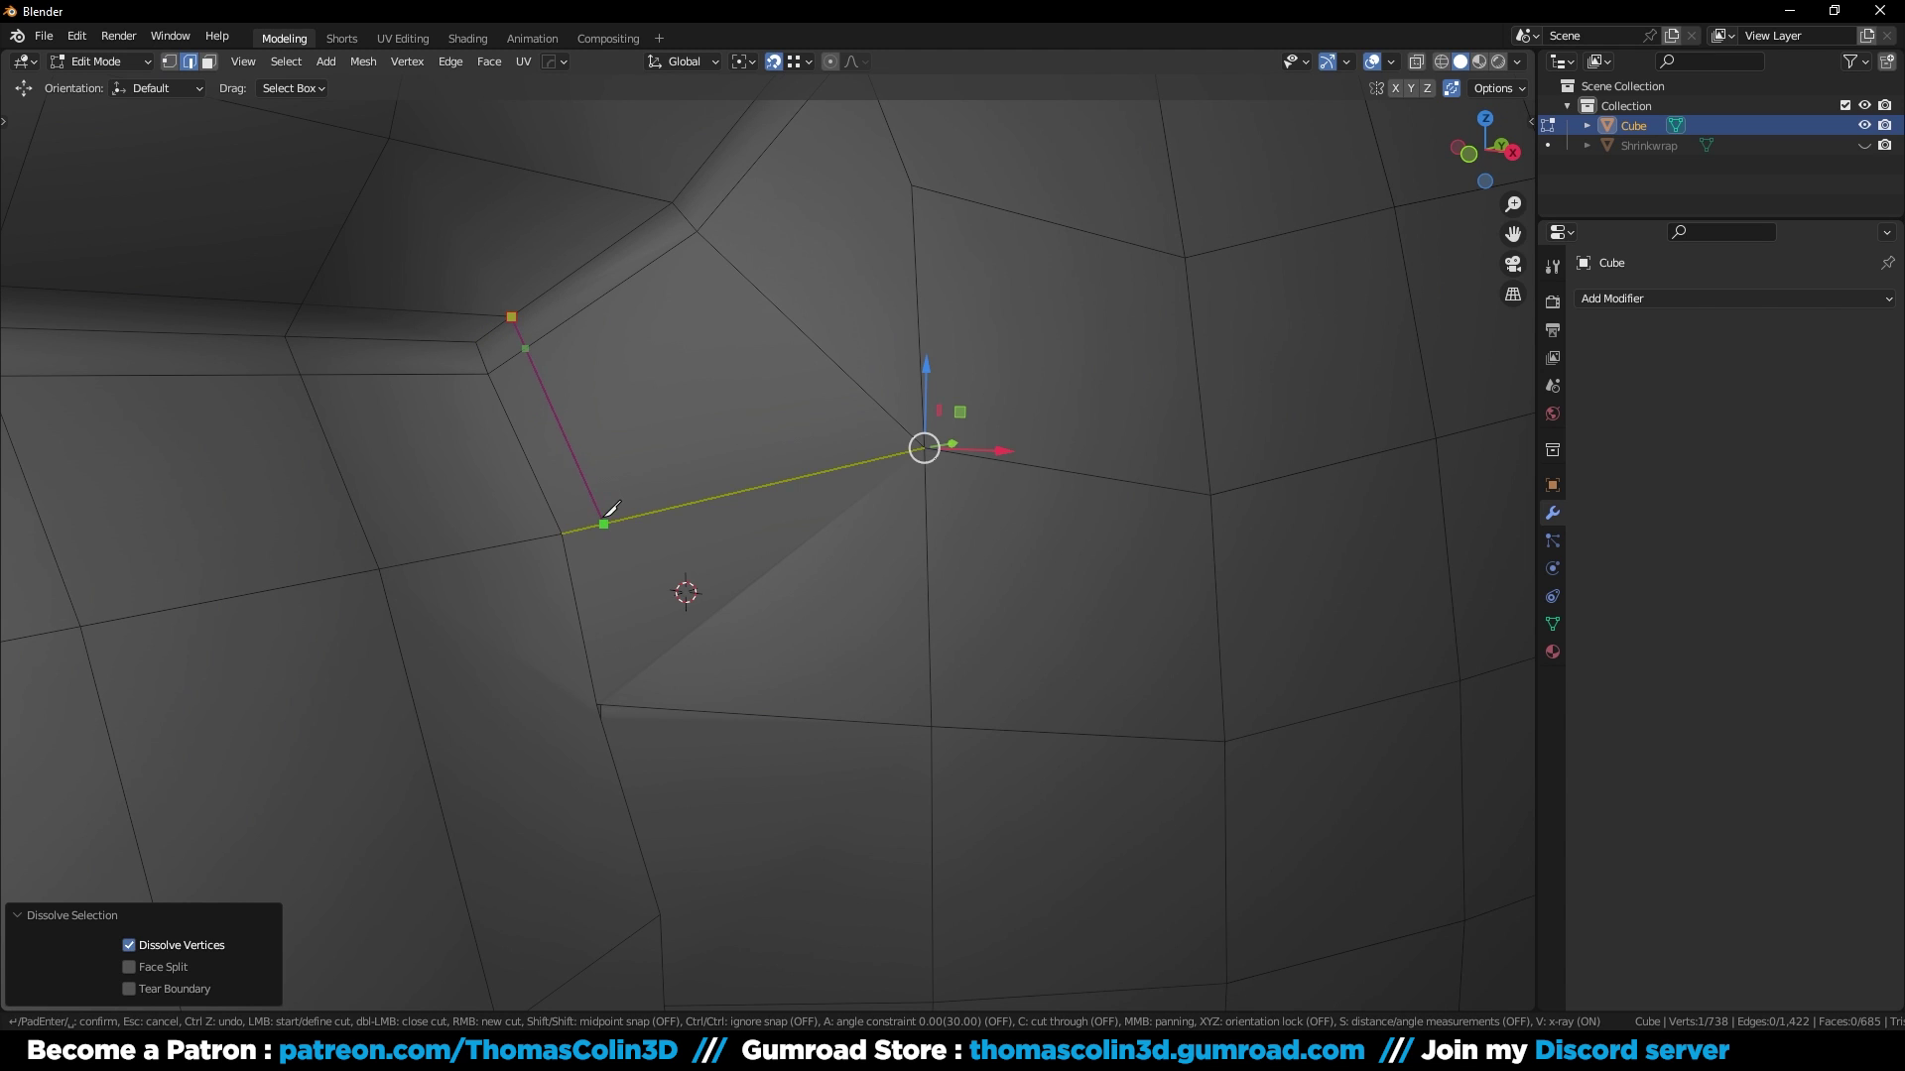
click(604, 524)
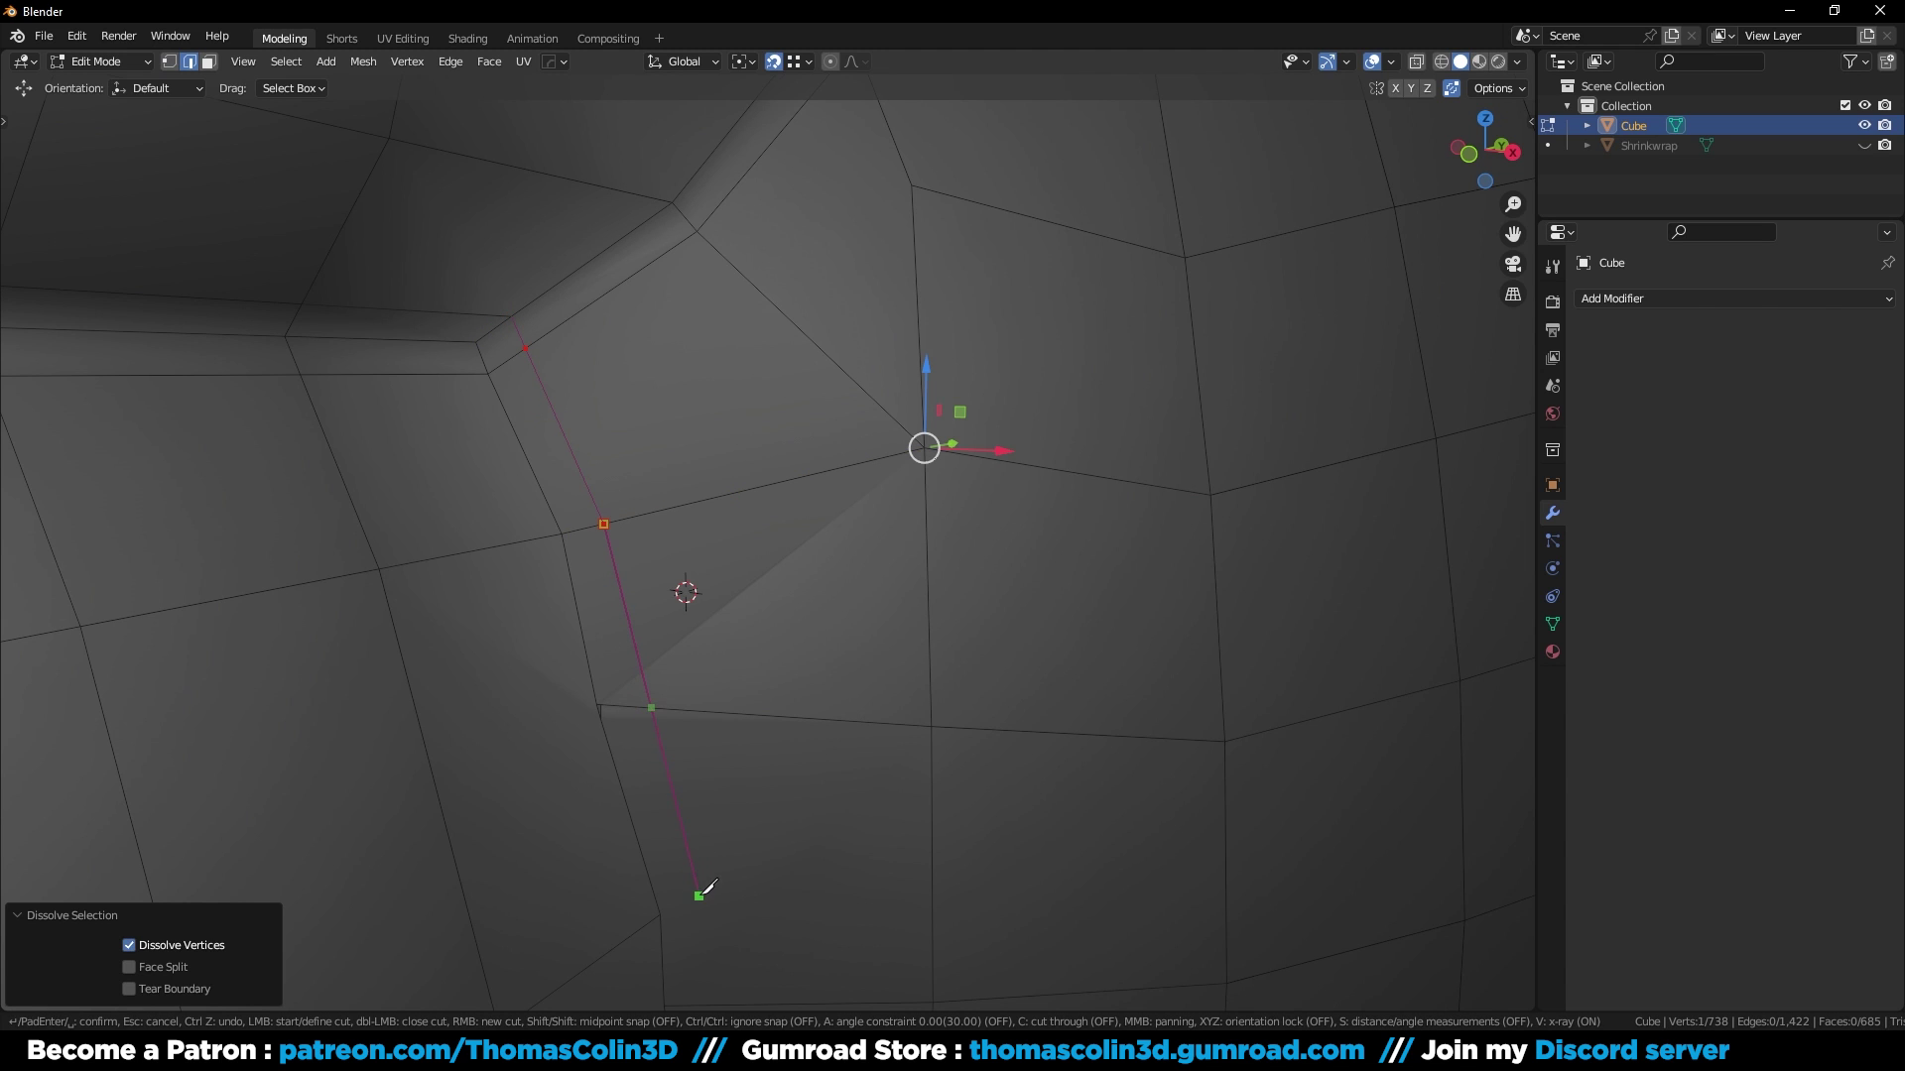
shift+middle_drag(699, 901, 720, 540)
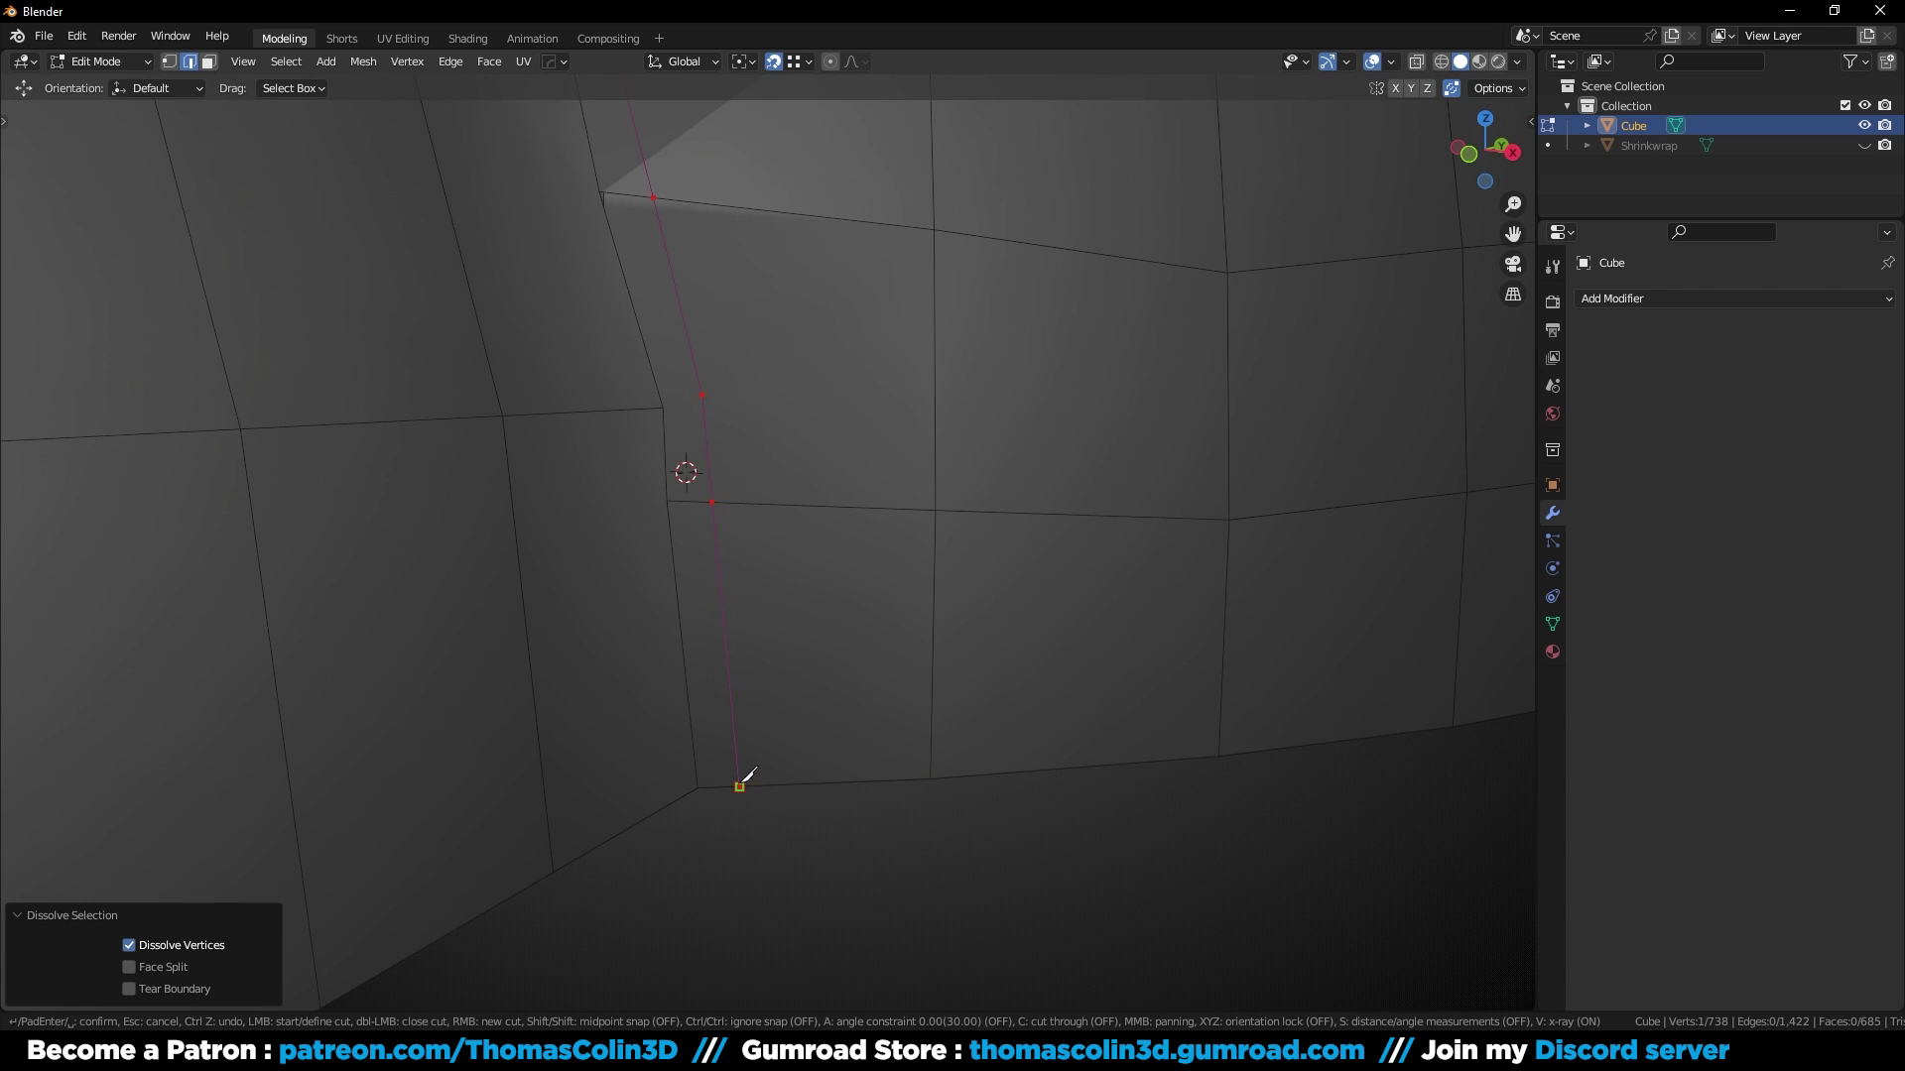
key(Return)
click(793, 785)
shift+middle_drag(730, 507, 707, 602)
Step: Connect the lower flange seam vertex to the adjacent vertex of the new cut and dissolve the leftover short edge below it
key(1)
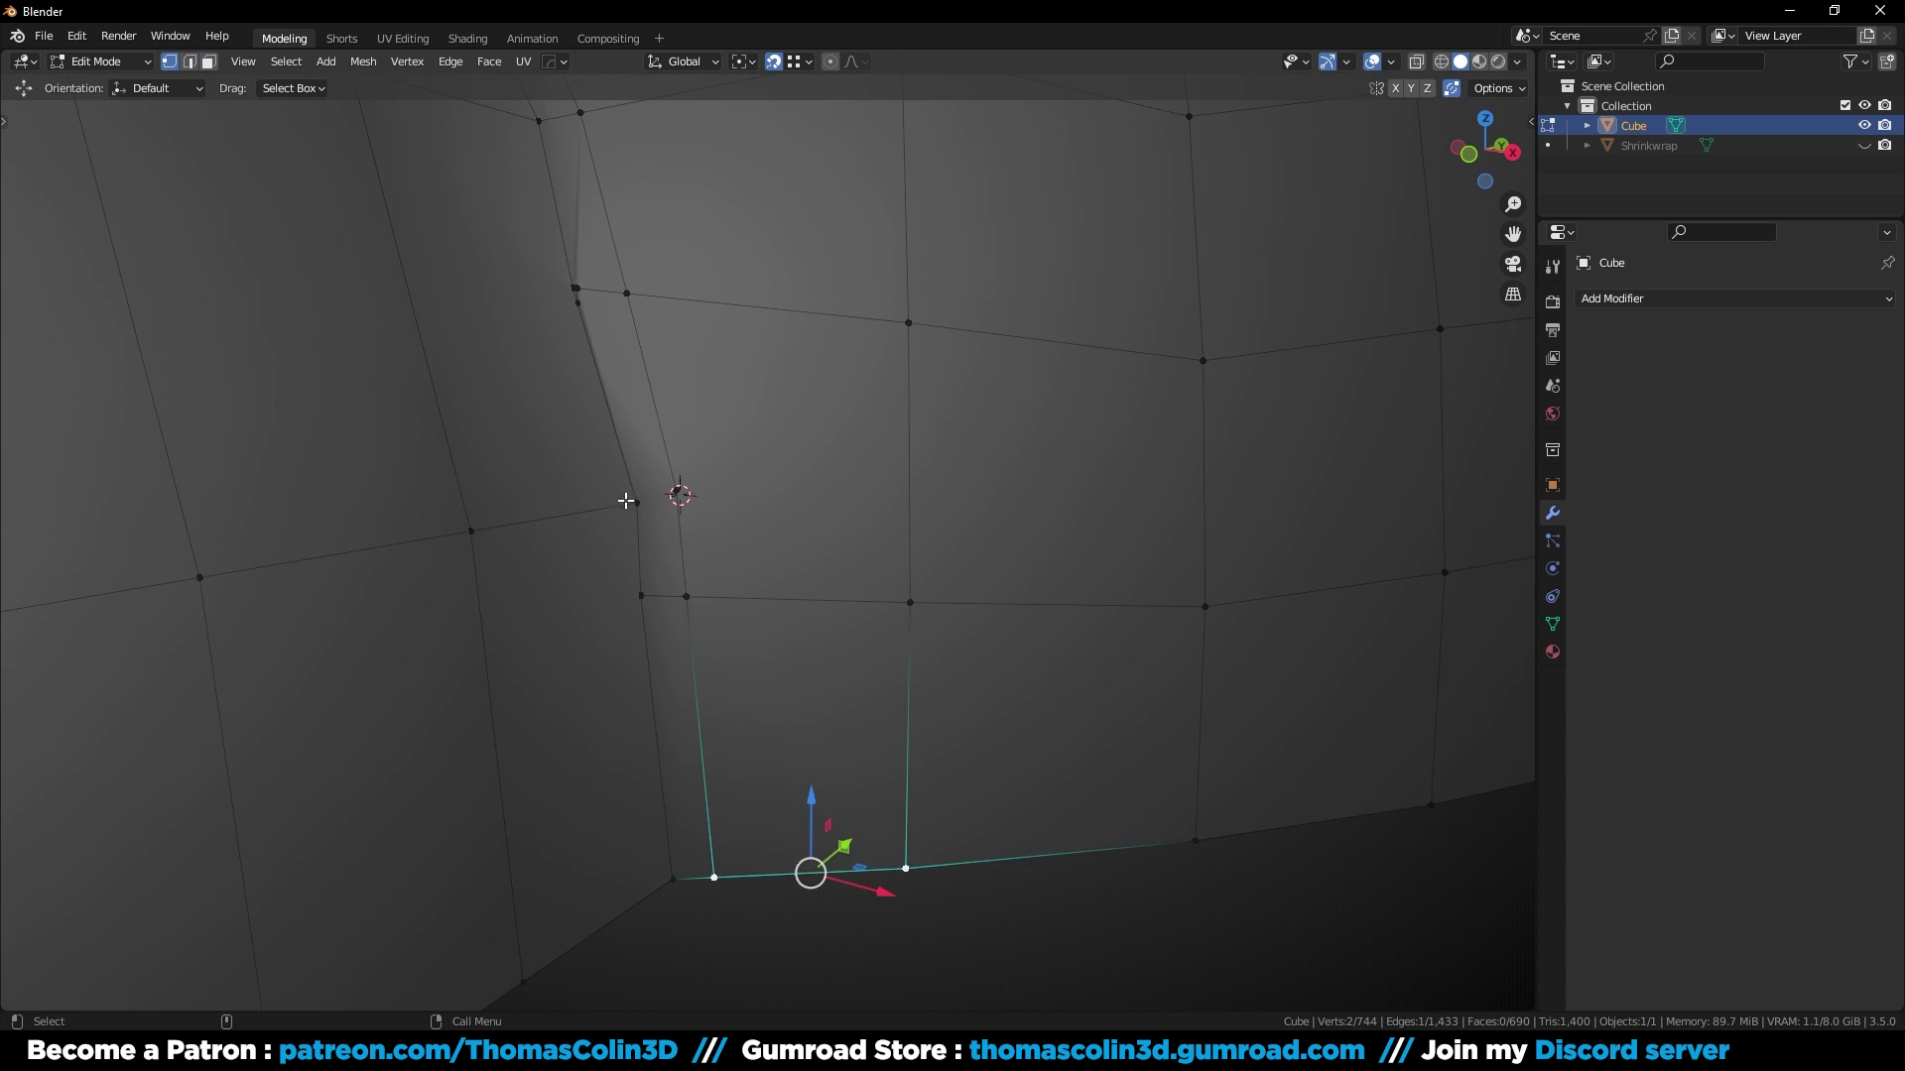
click(631, 501)
shift+click(679, 493)
key(j)
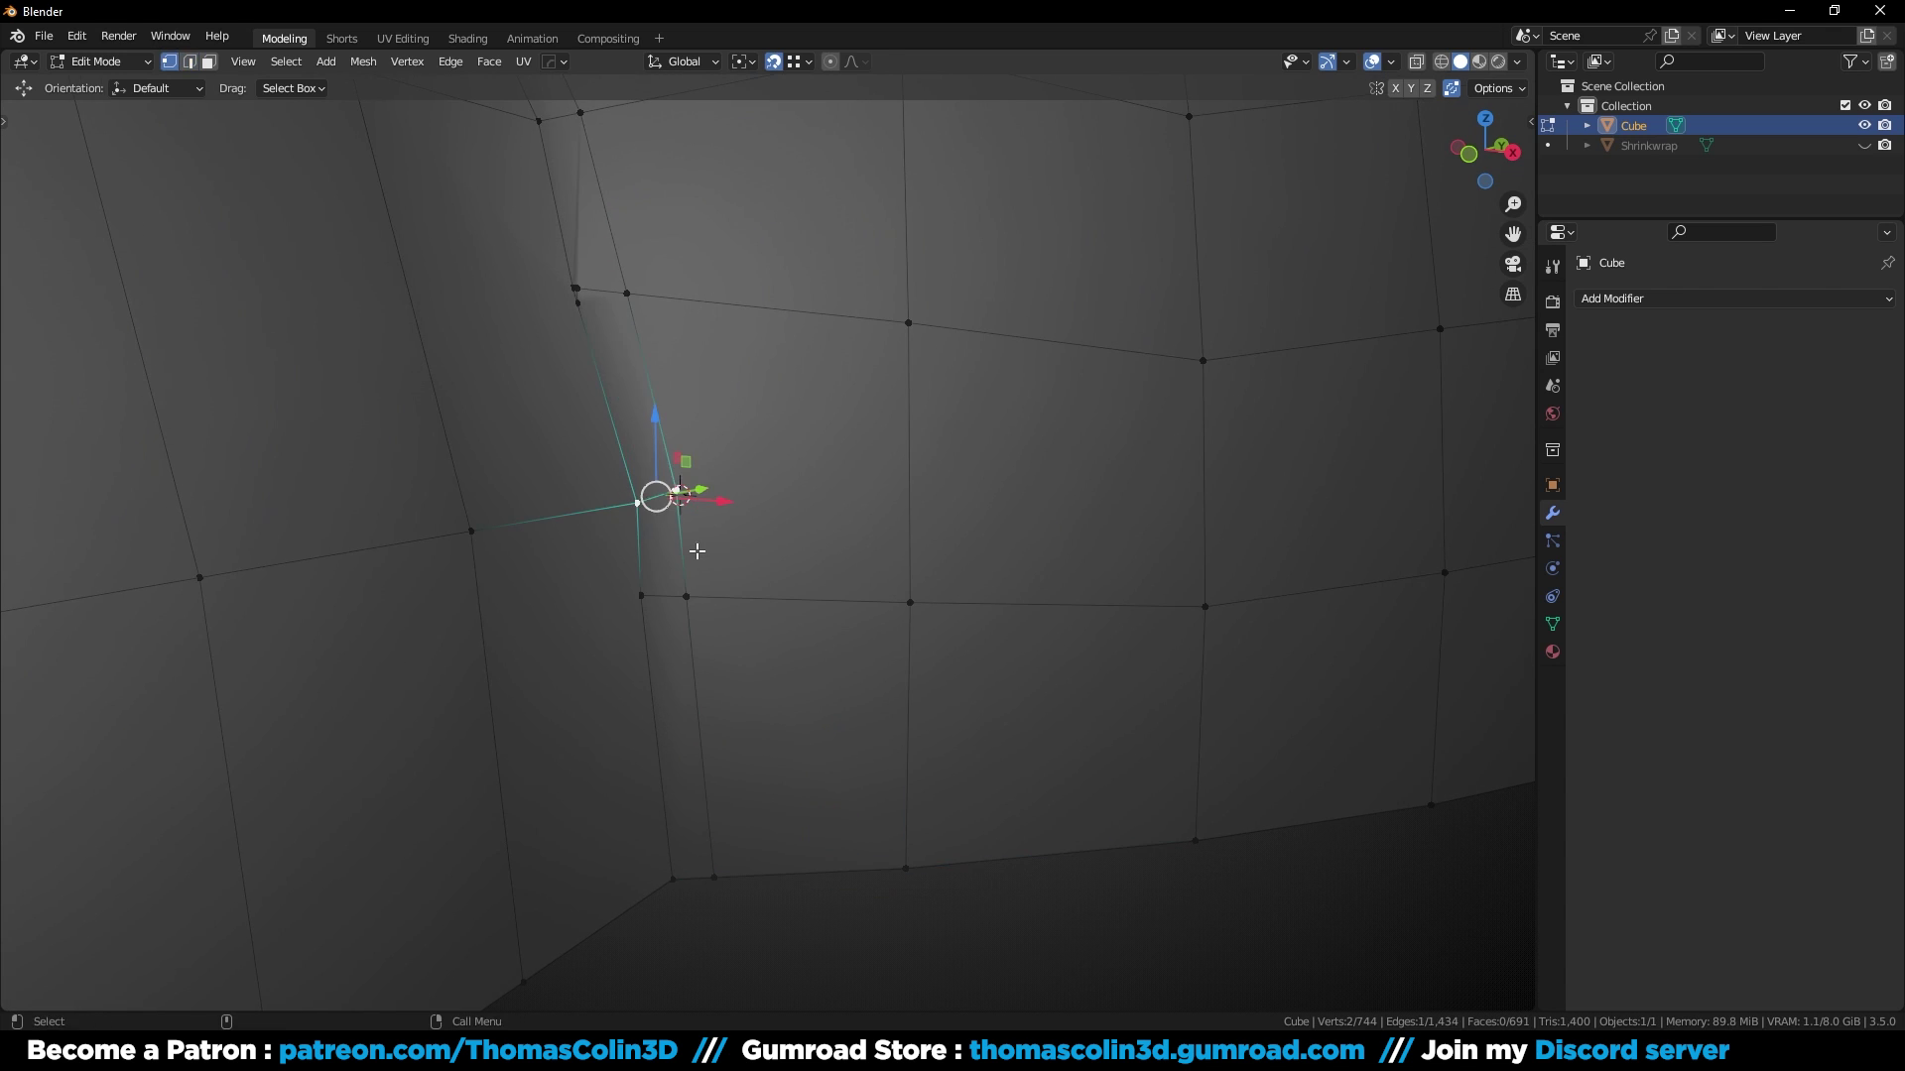
key(2)
click(660, 595)
key(ctrl+x)
Step: Snap the cut's crossing vertex just below up onto the vertex connected to the flange seam
key(1)
click(687, 596)
key(g)
click(686, 487)
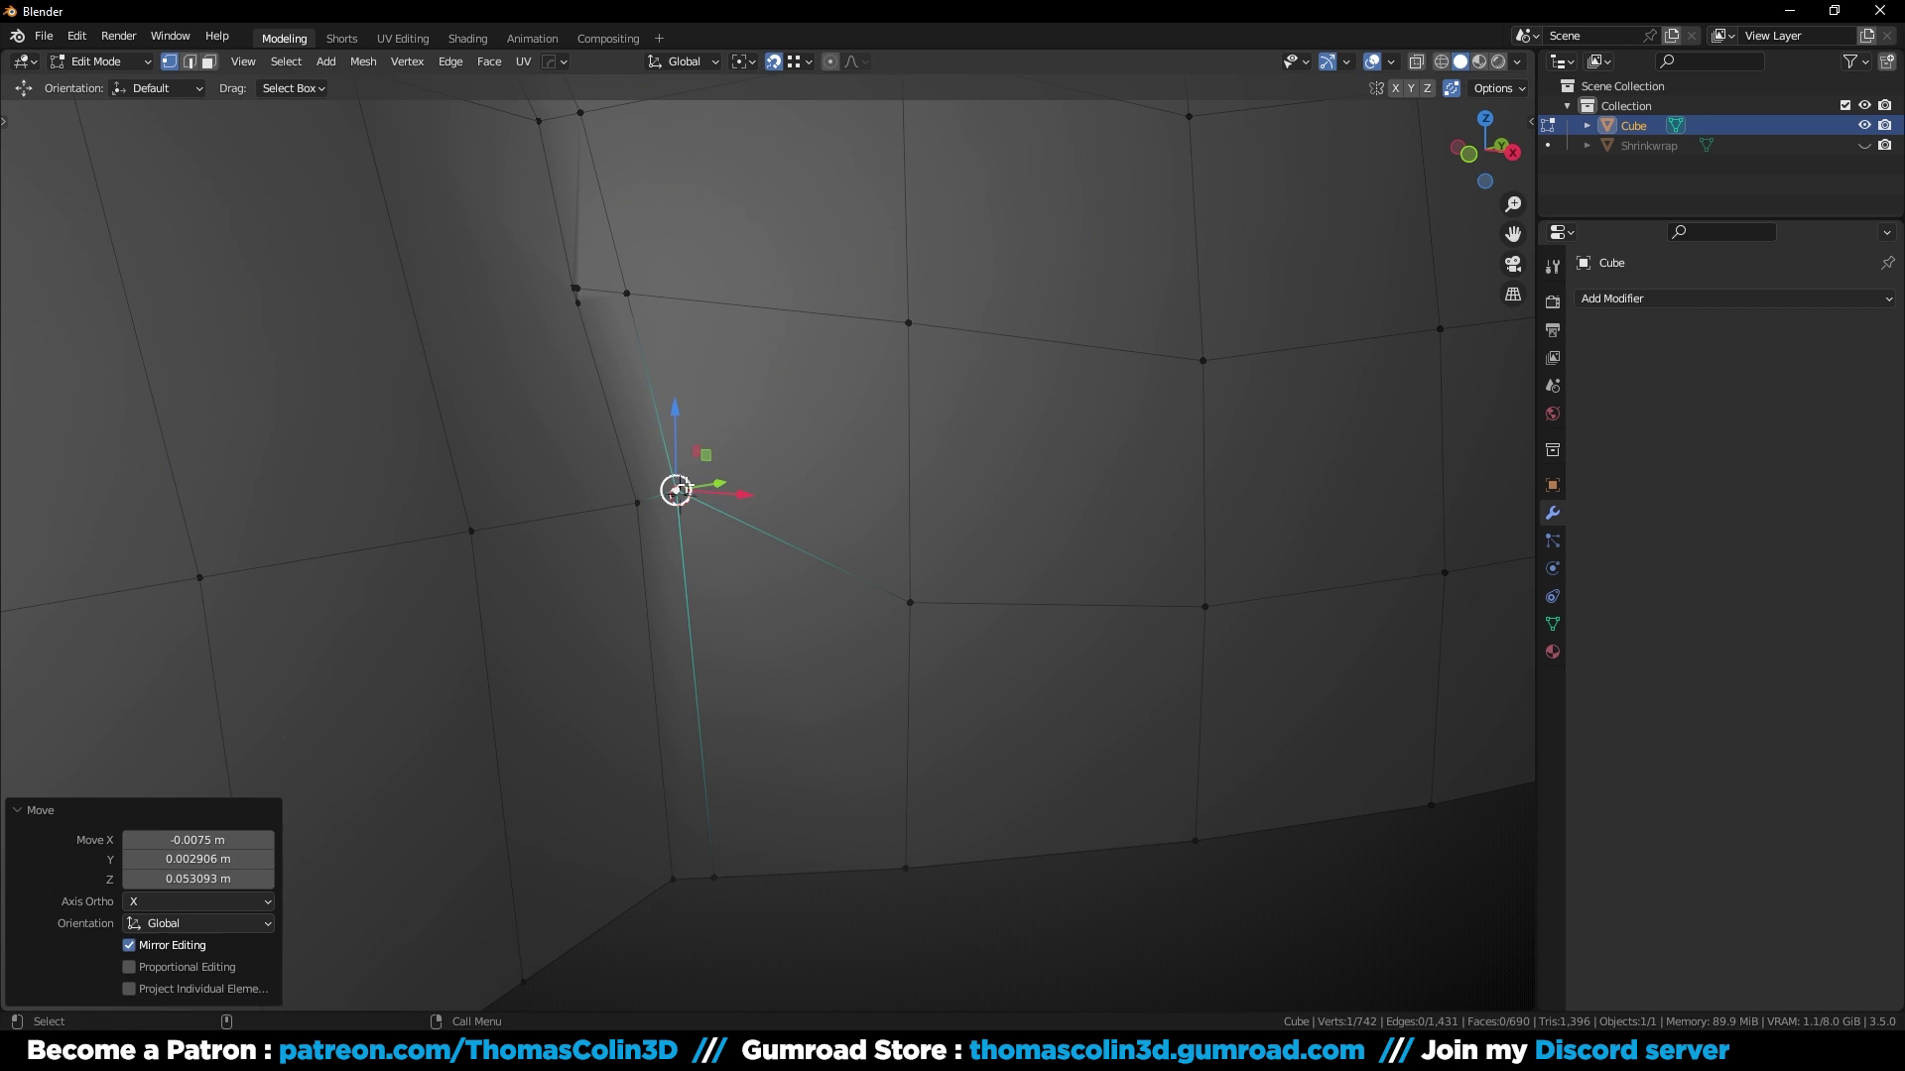
middle_drag(679, 490, 650, 570)
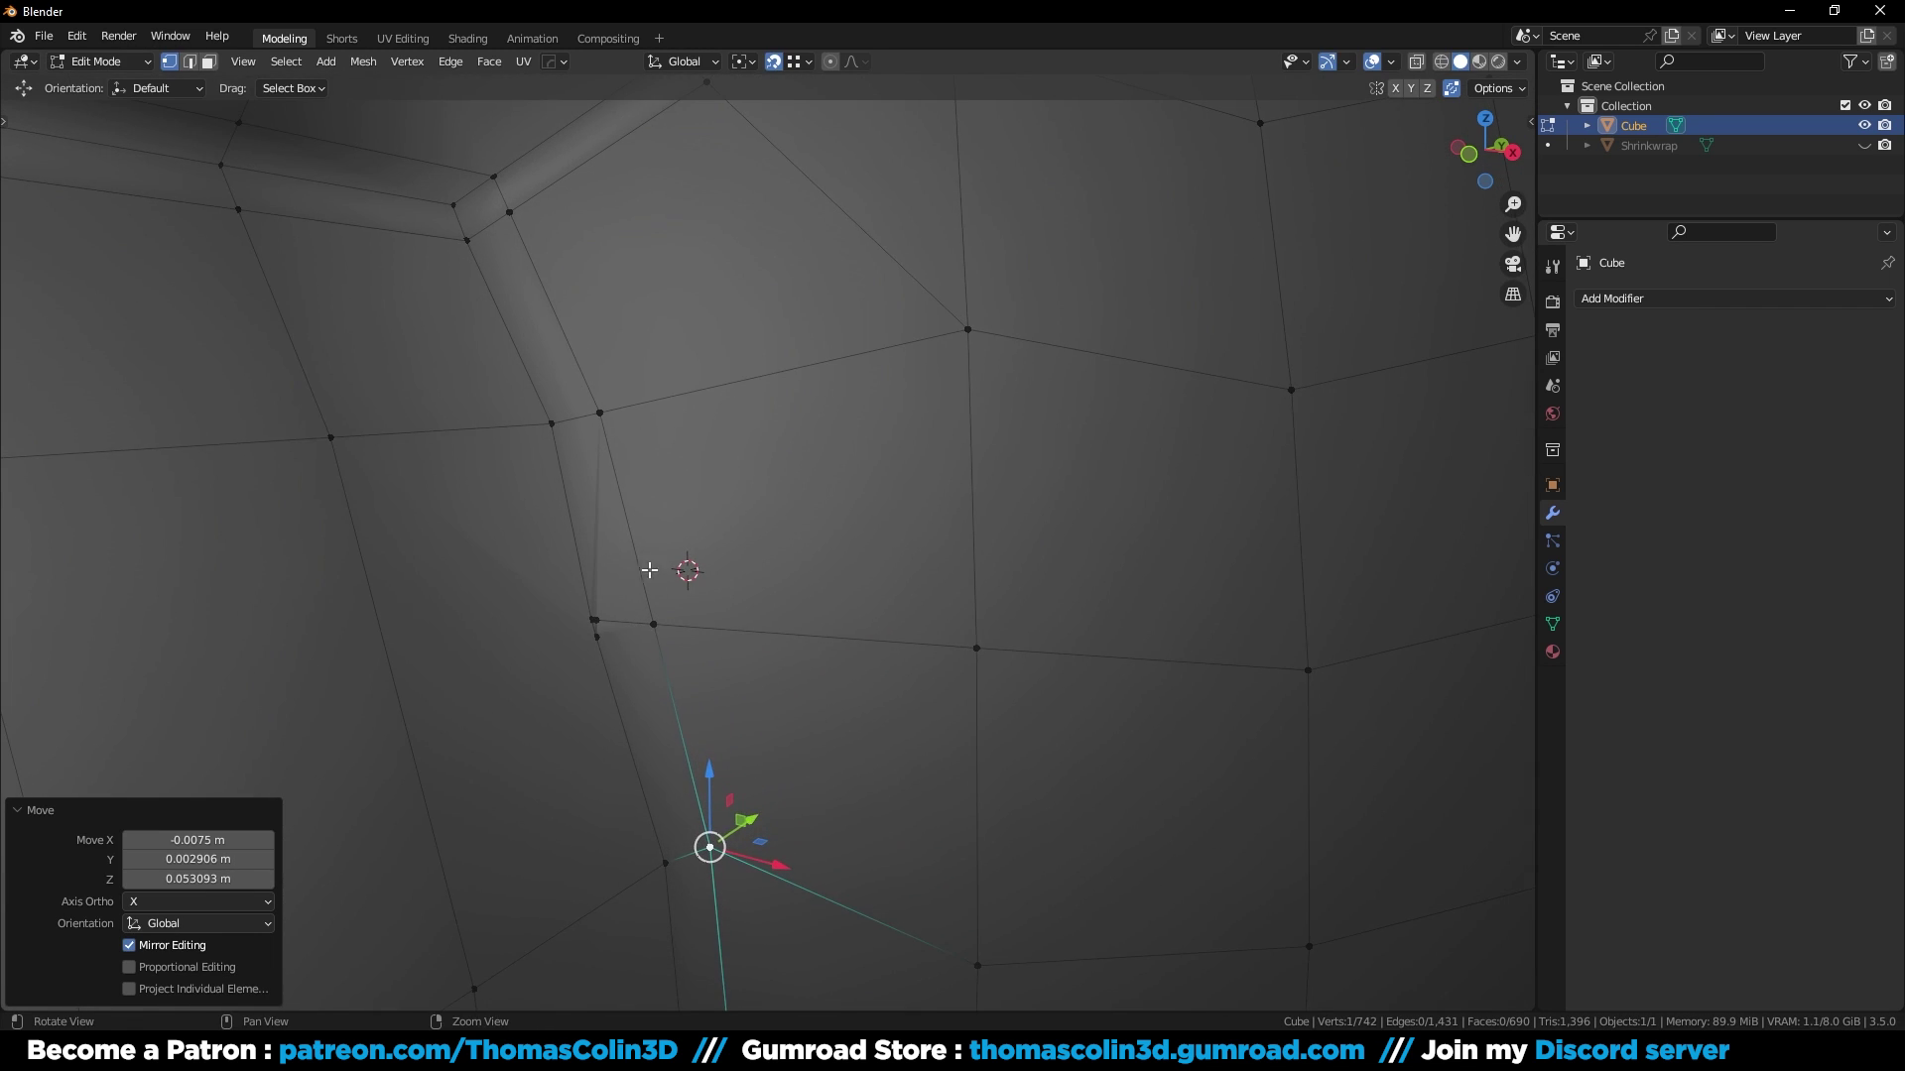
alt+middle_drag(596, 509, 455, 389)
alt+right_drag(477, 408, 537, 521)
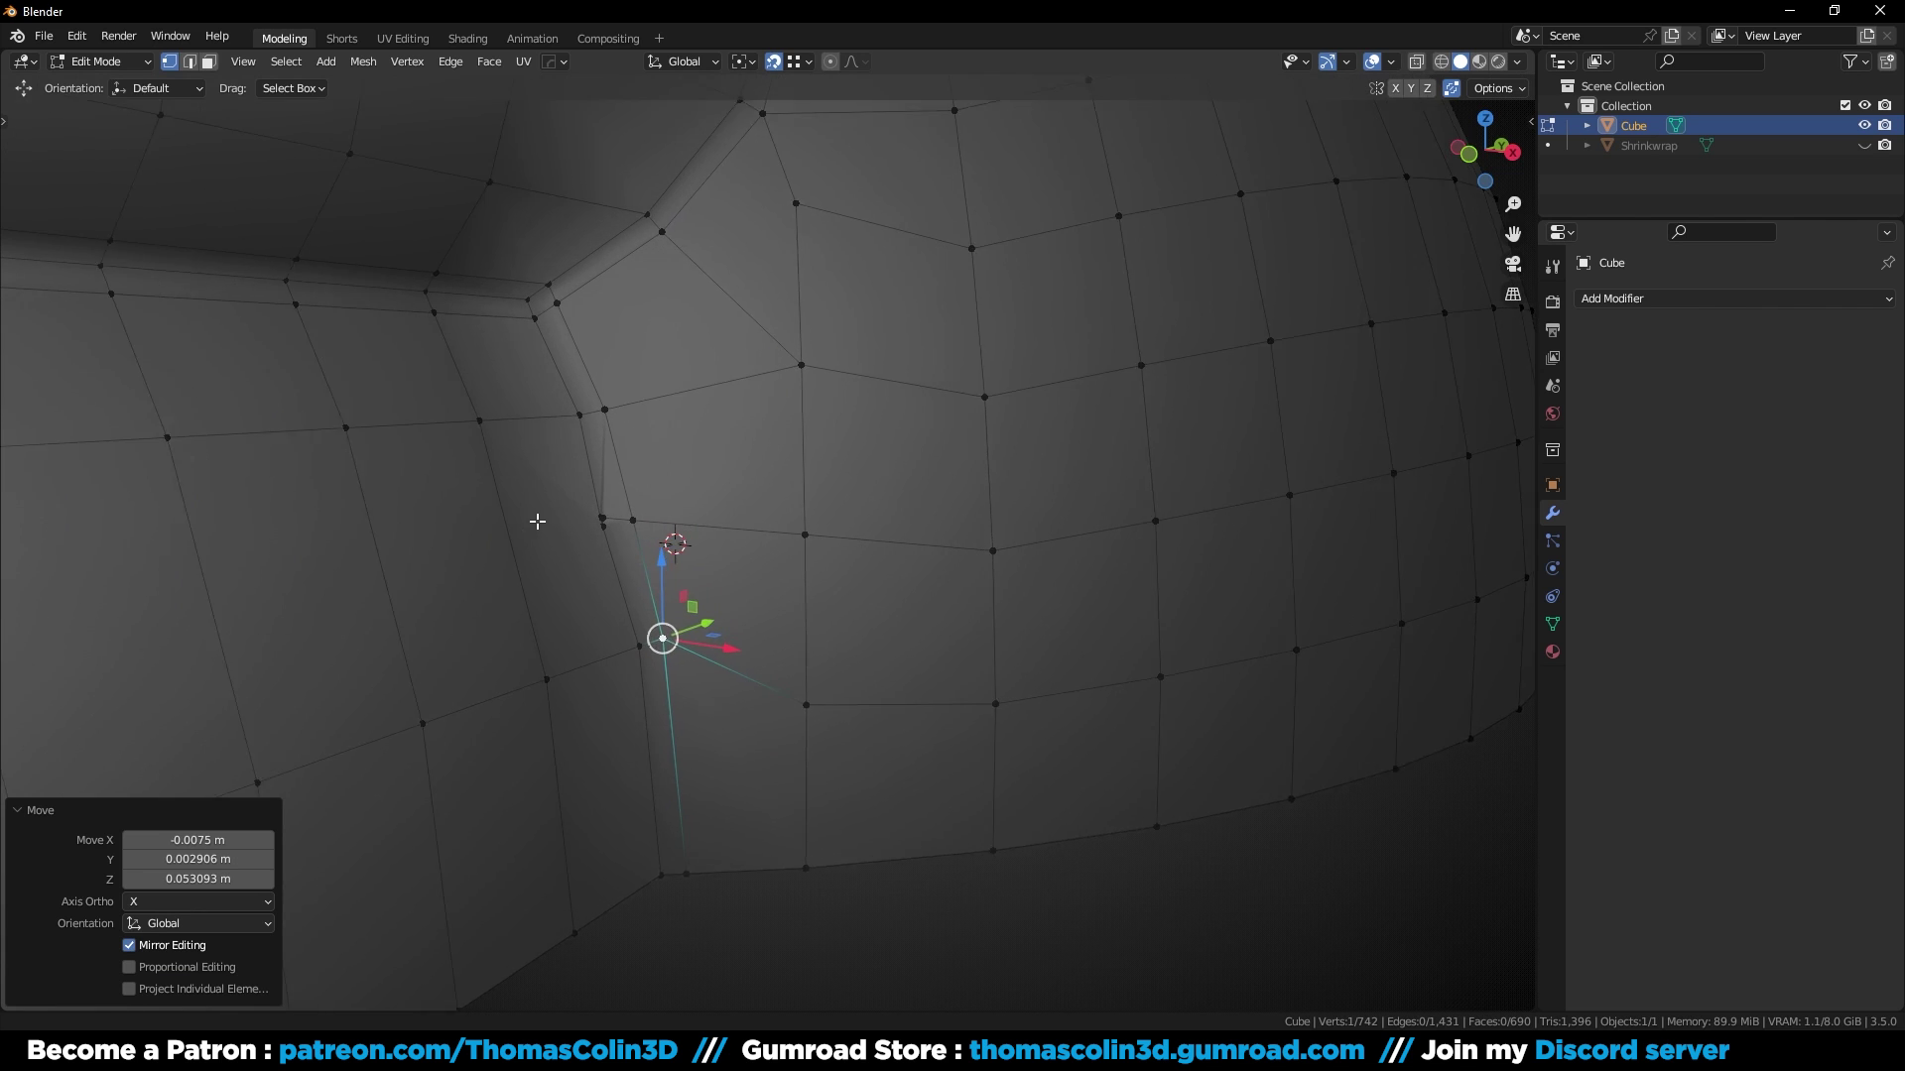
middle_drag(538, 522, 514, 476)
ctrl+right_click(713, 704)
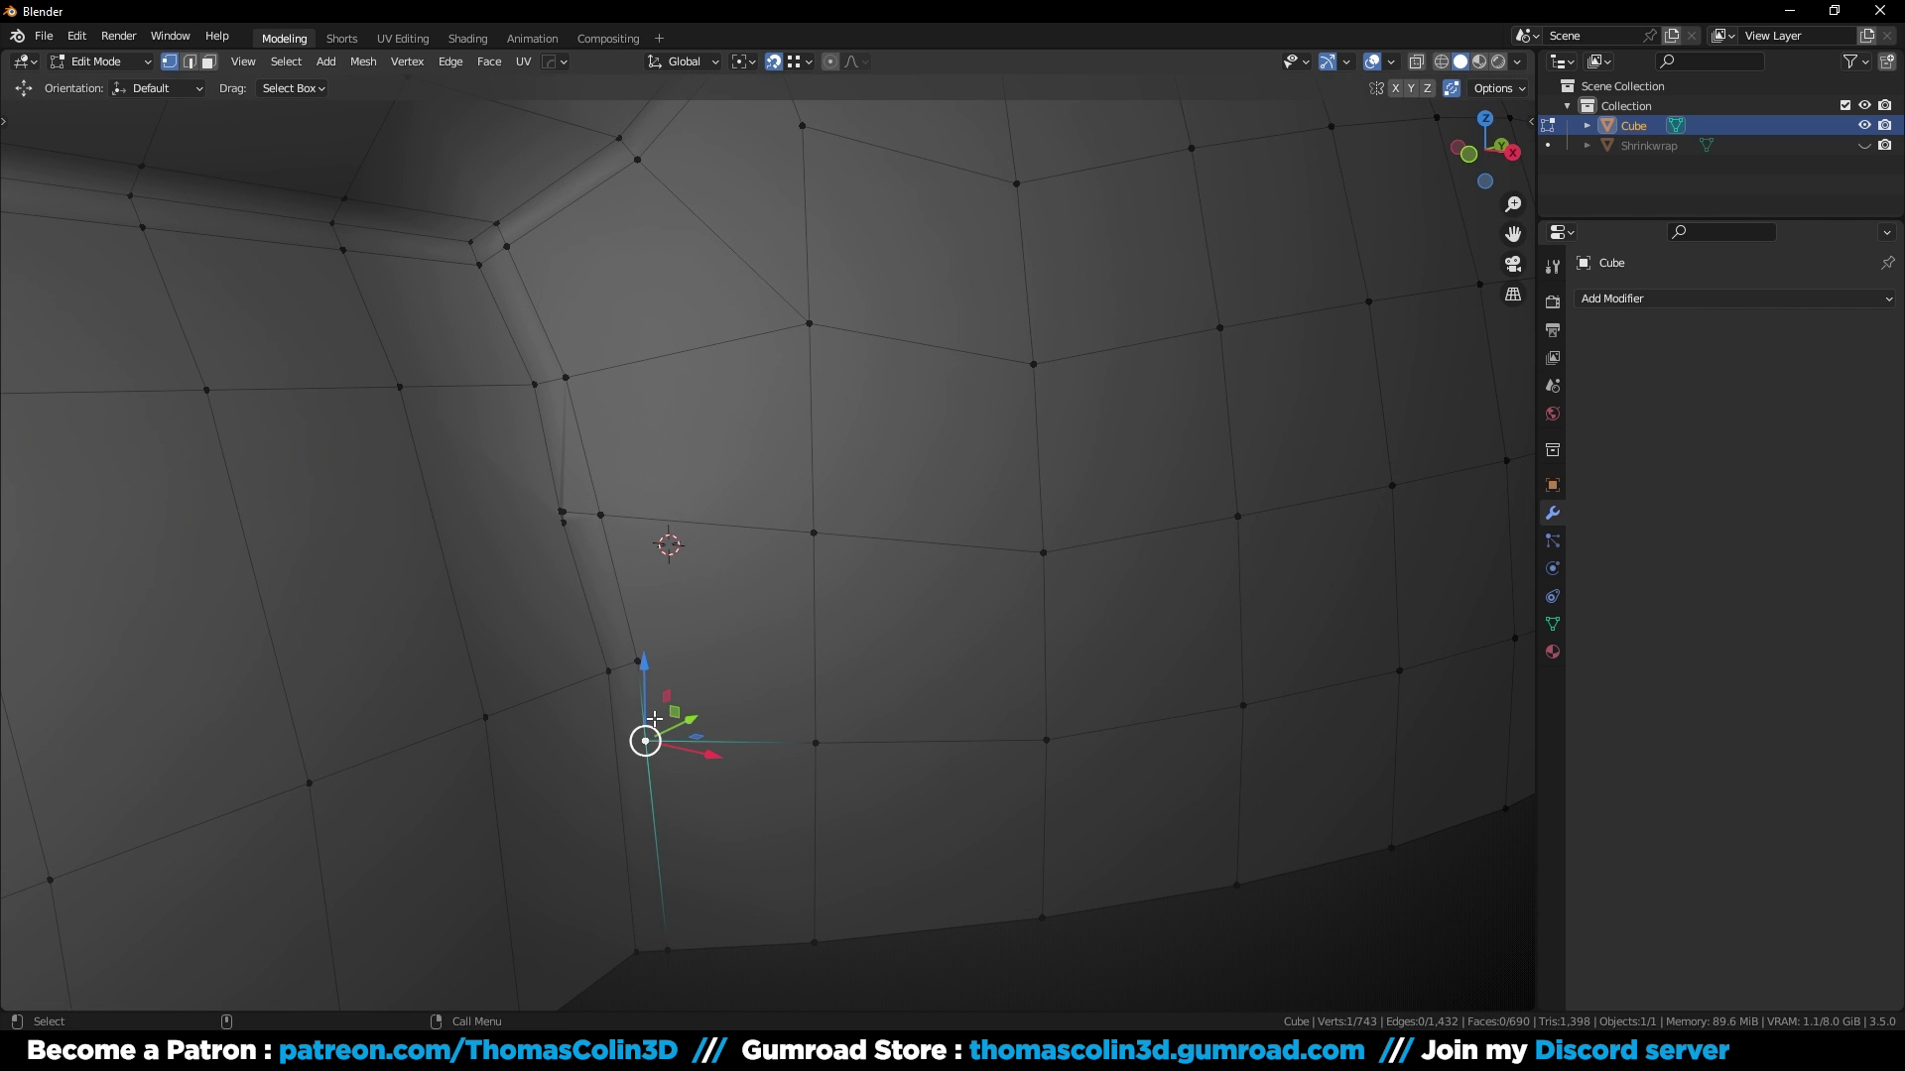
key(ctrl+z)
Step: Dissolve the stray clustered vertices on the flange seam below the boss, and connect the seam vertices above and below with one edge
key(2)
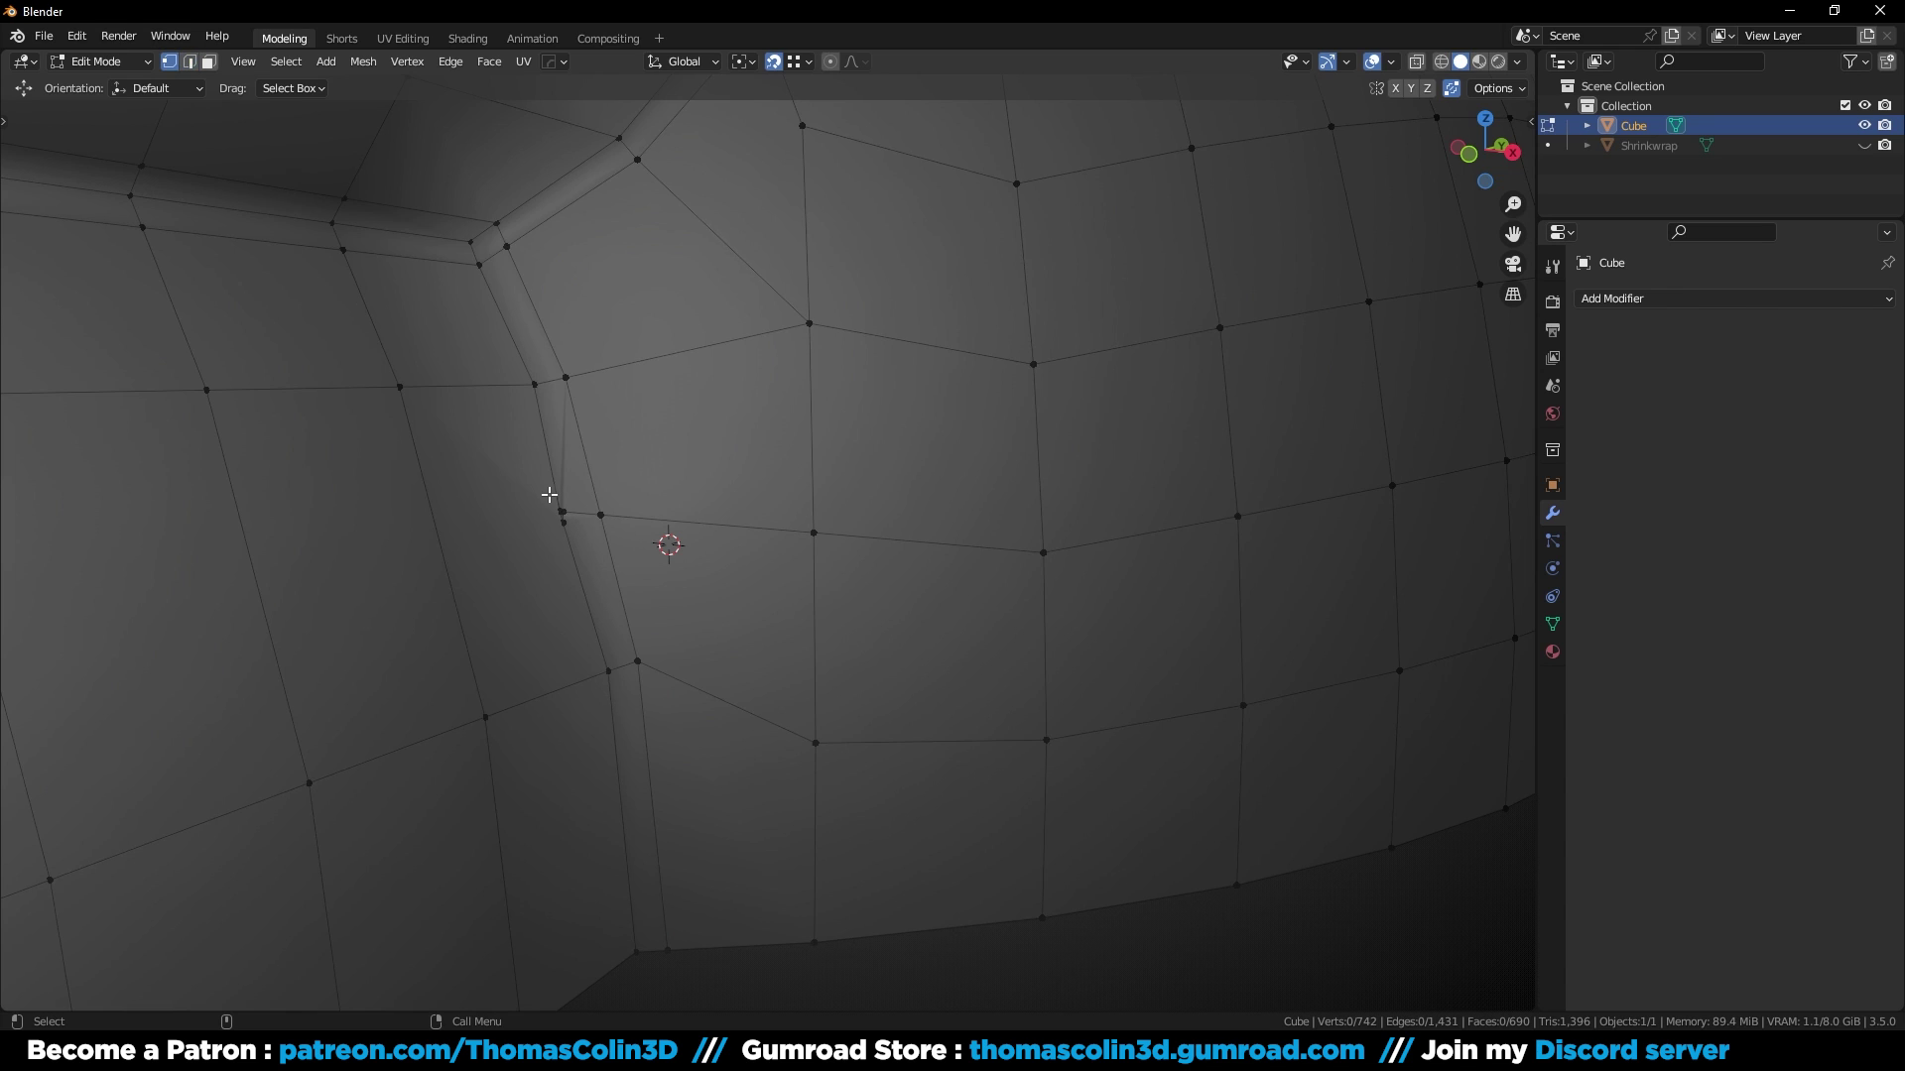
drag(550, 494, 580, 545)
key(ctrl+x)
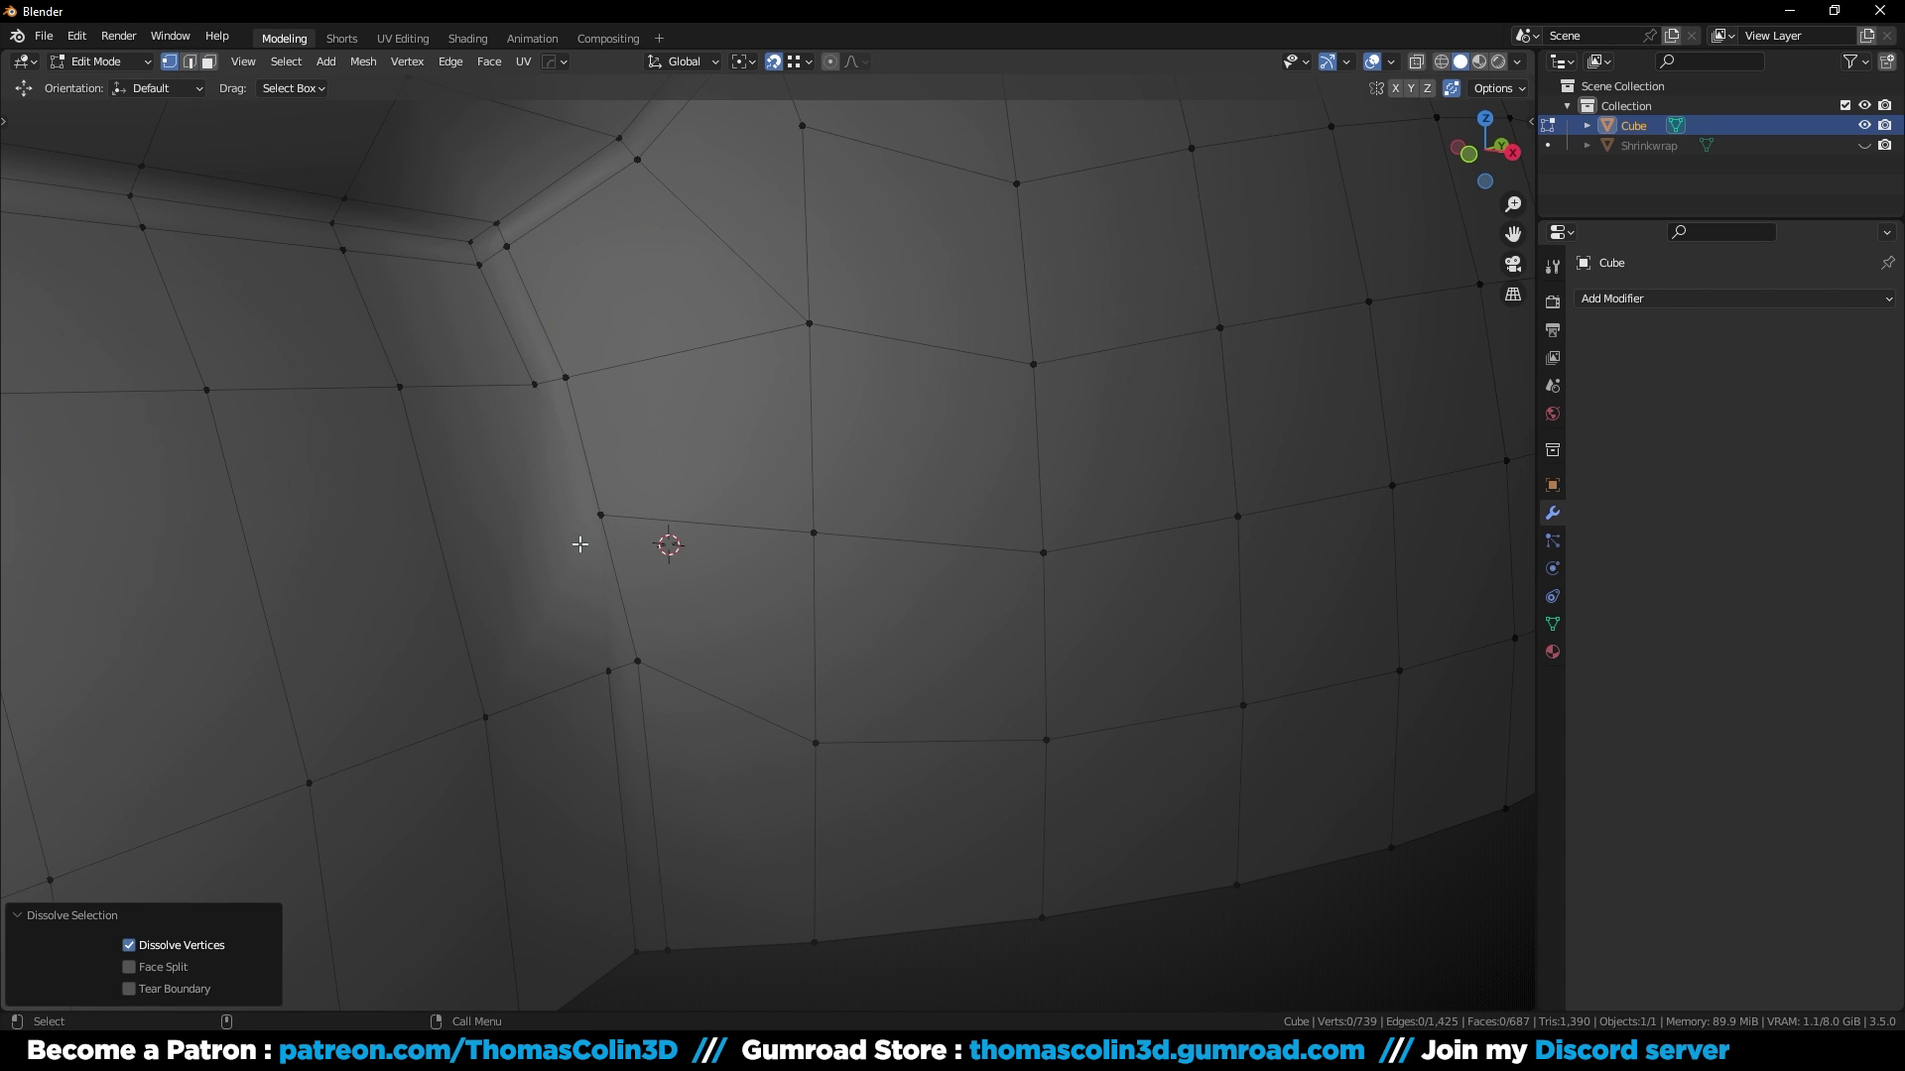
click(539, 405)
shift+click(605, 669)
key(j)
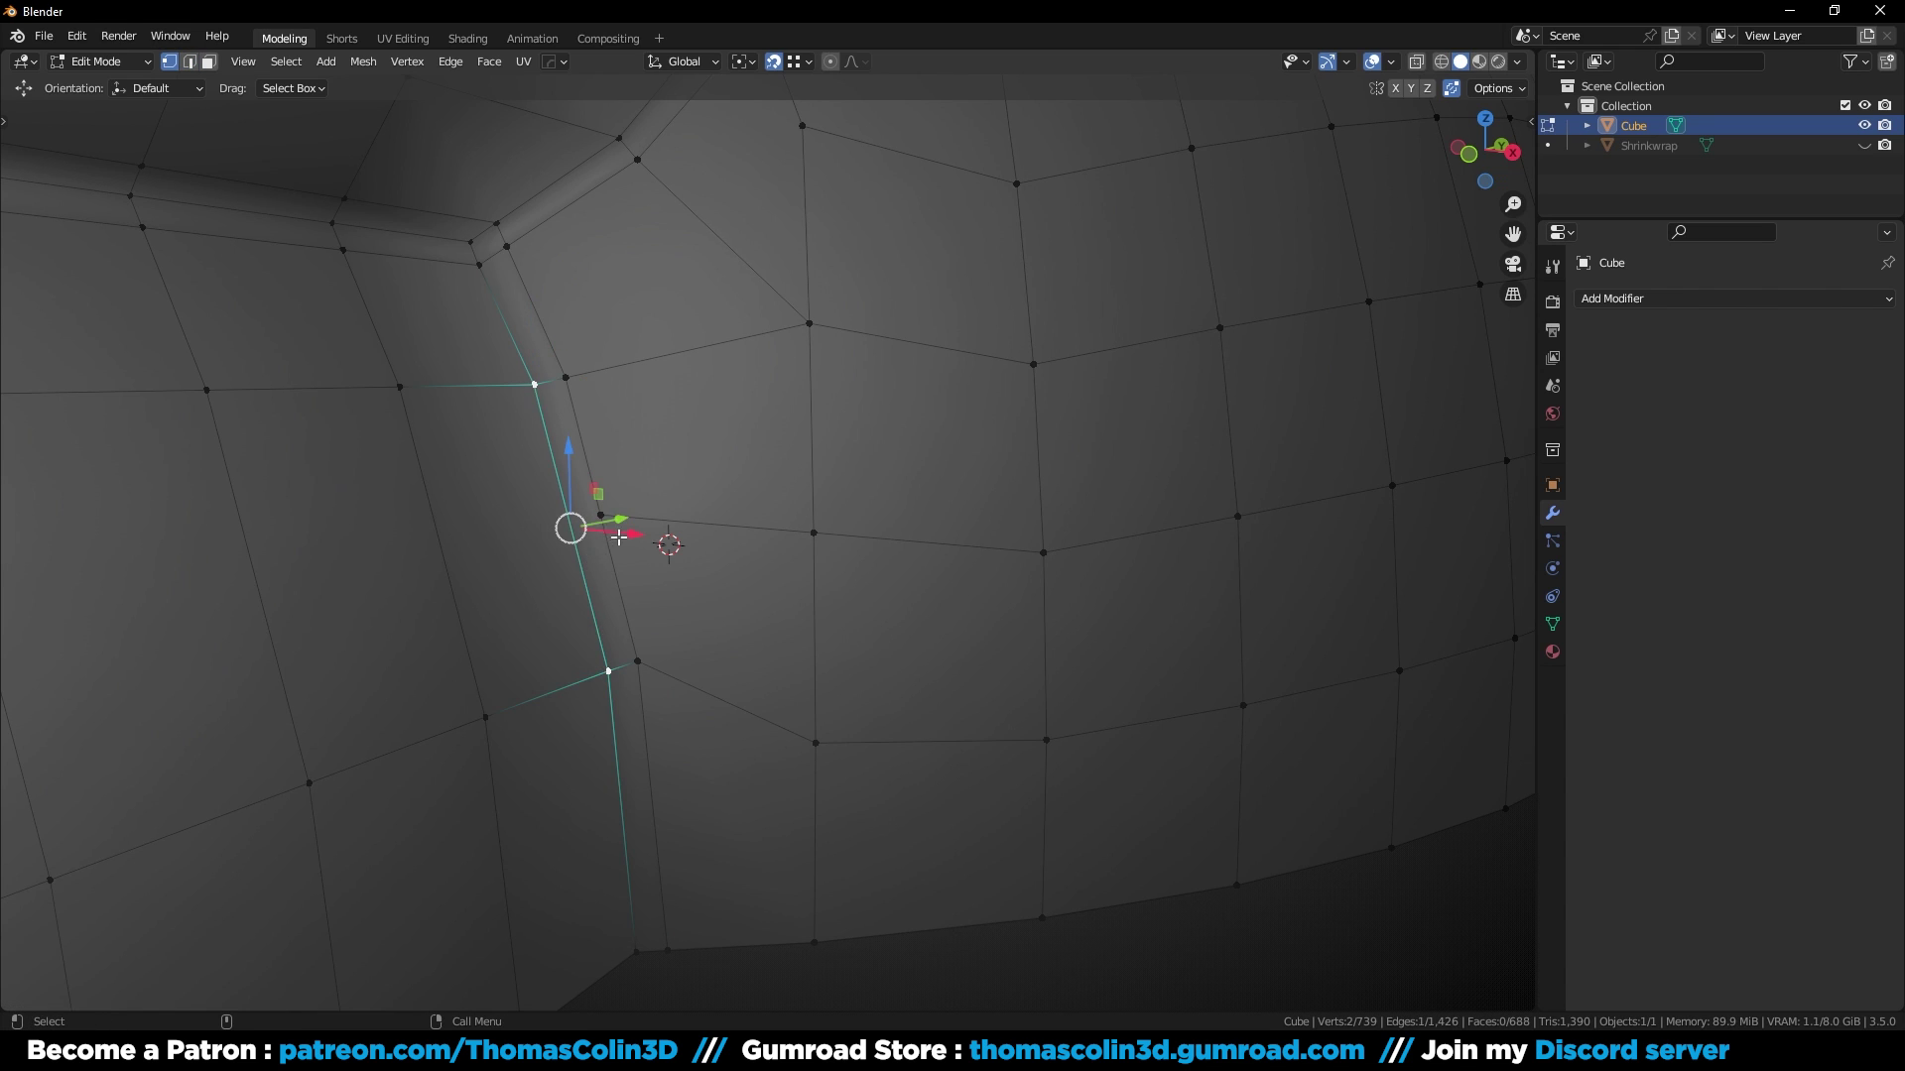
Step: Dissolve the edge joining the support line to the sphere grid, and knife-cut a branching route from that sphere vertex to the support line and up to the boss
key(2)
scroll(629, 515, down, 1)
key(ctrl+x)
key(k)
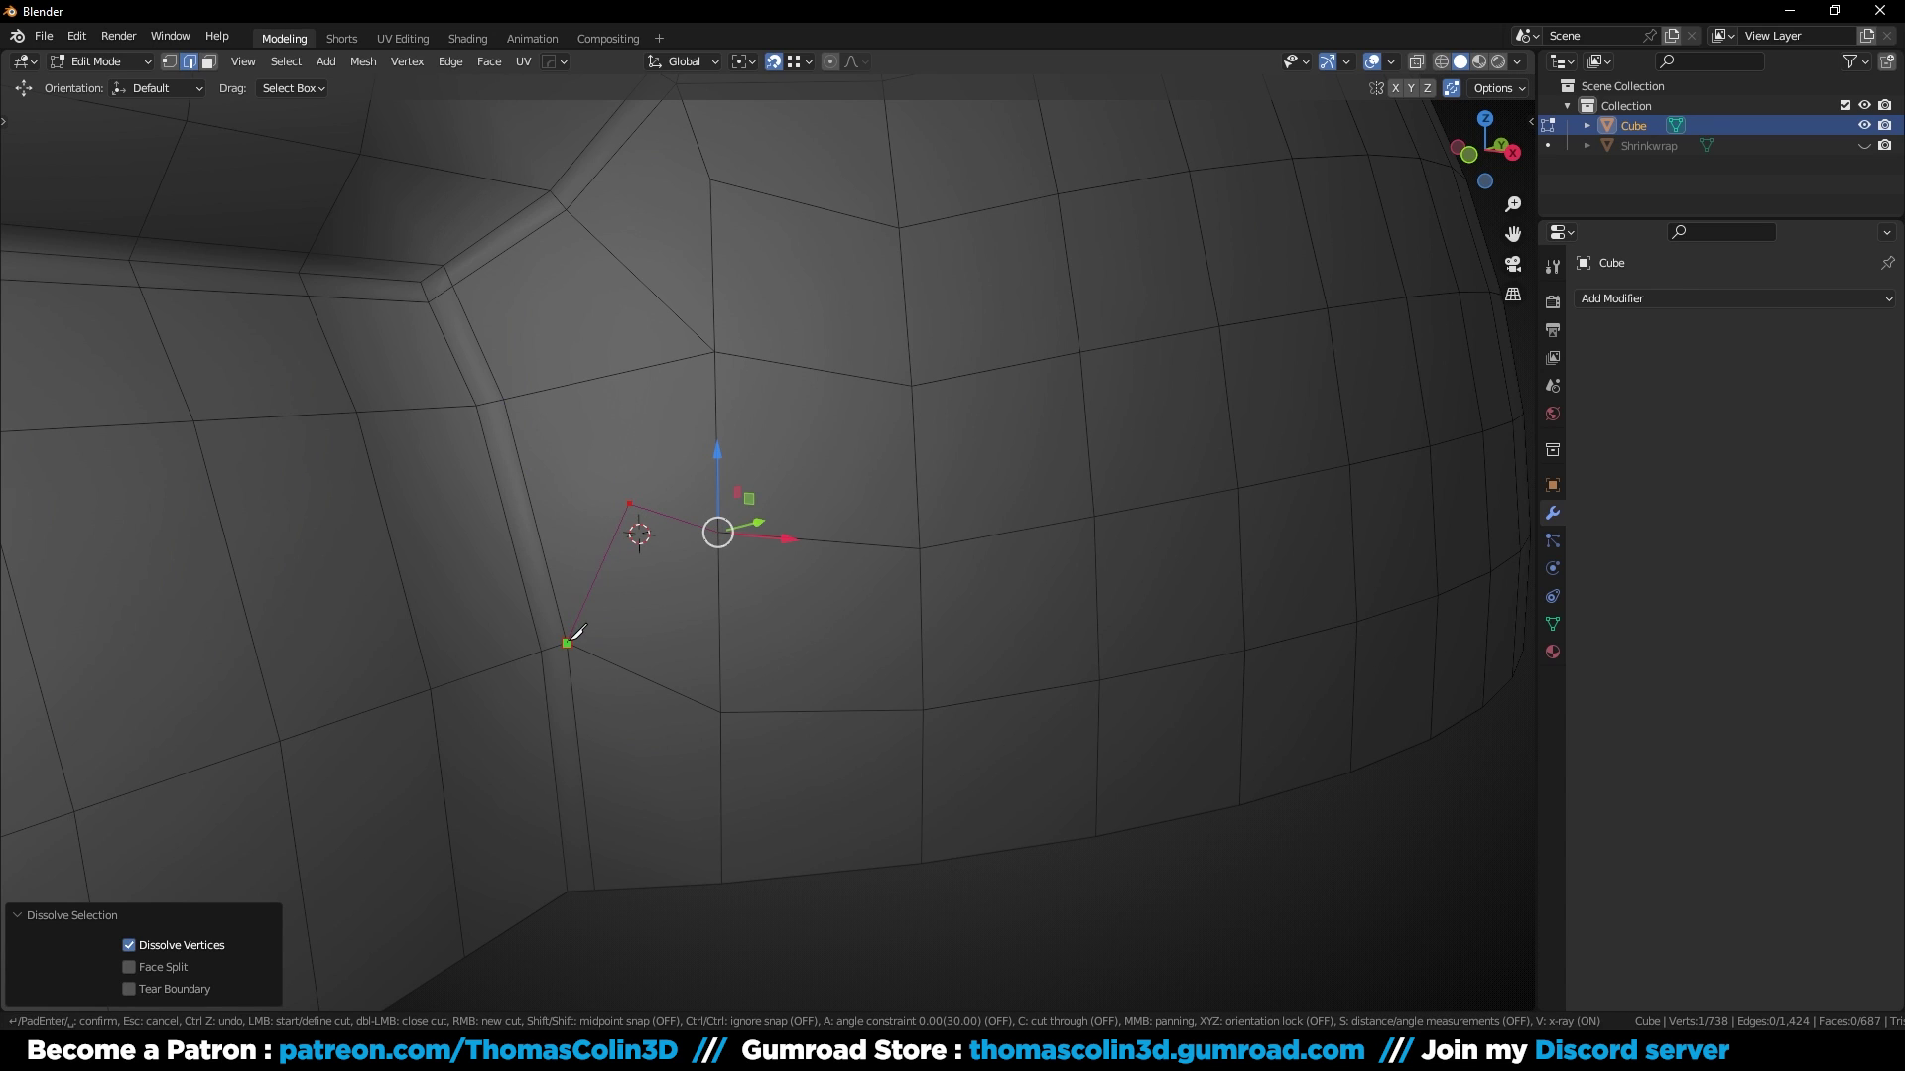
click(611, 375)
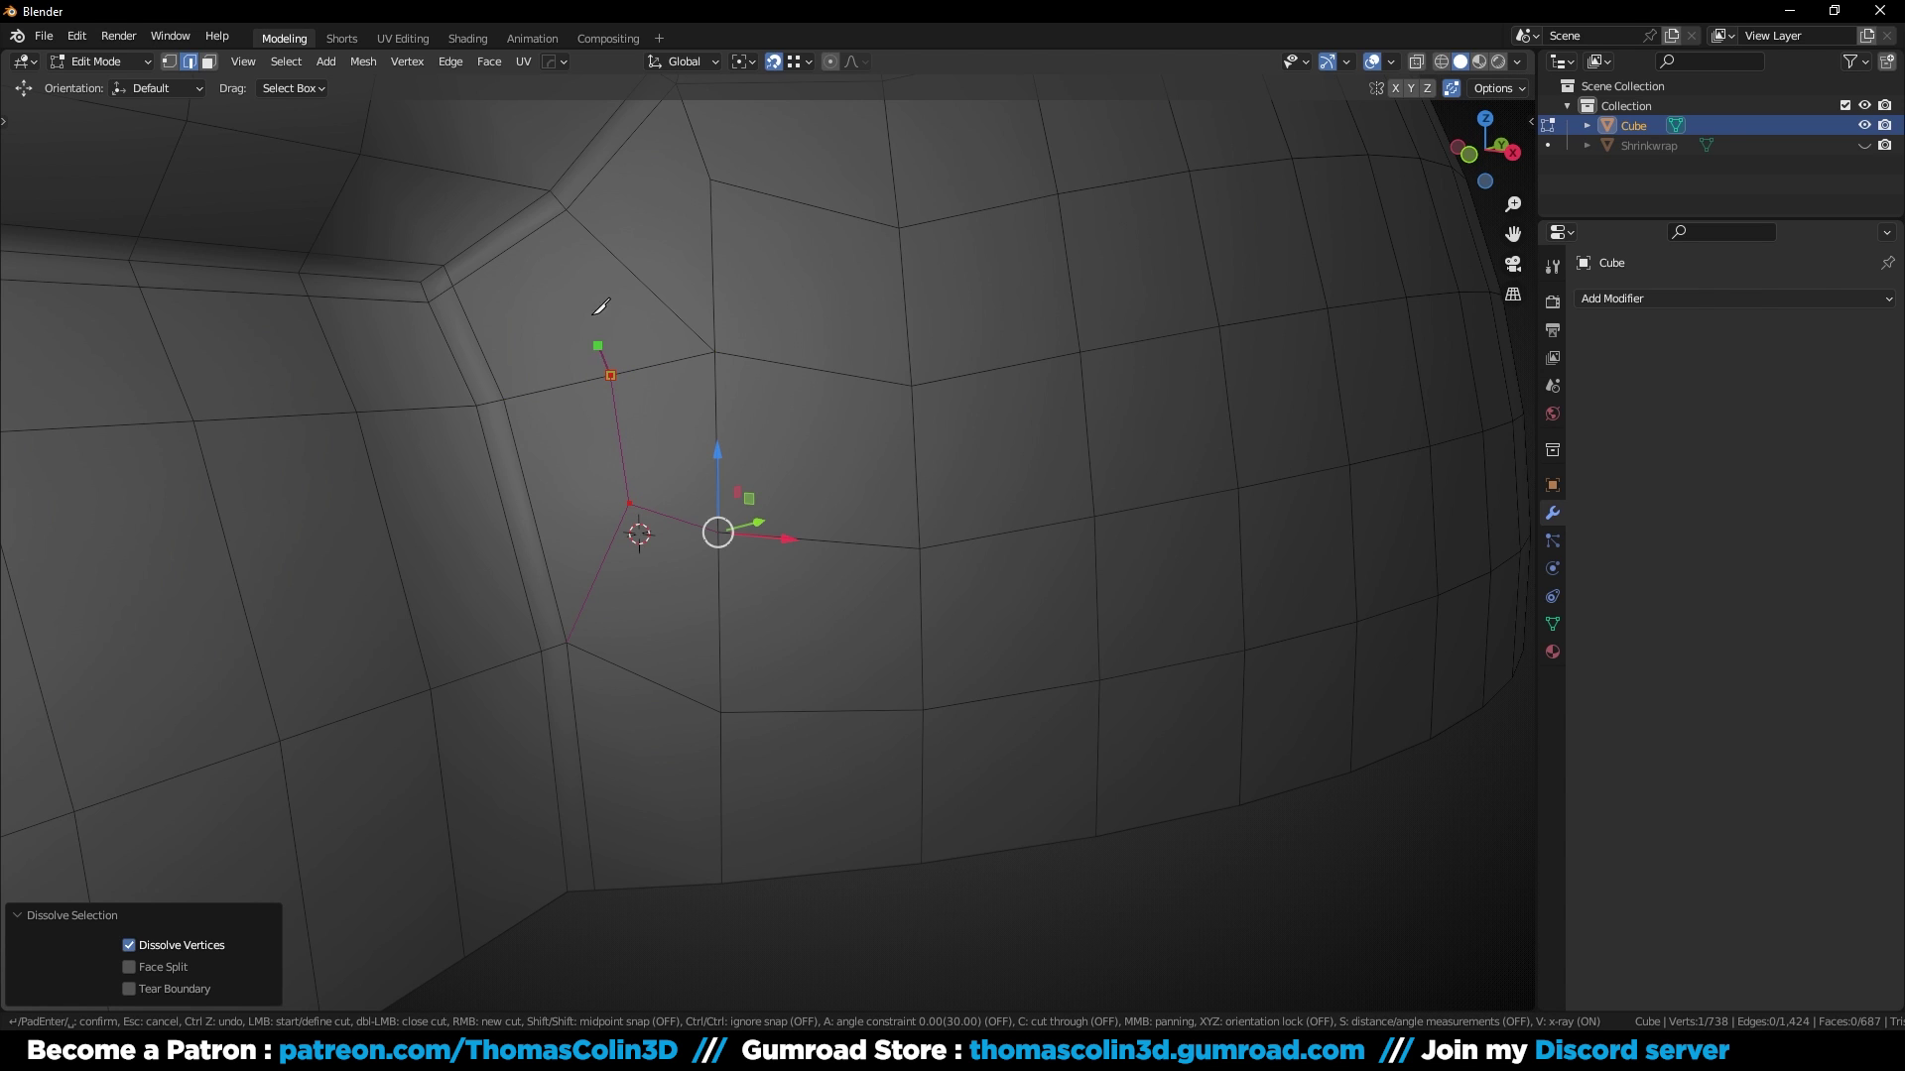
click(579, 199)
key(Return)
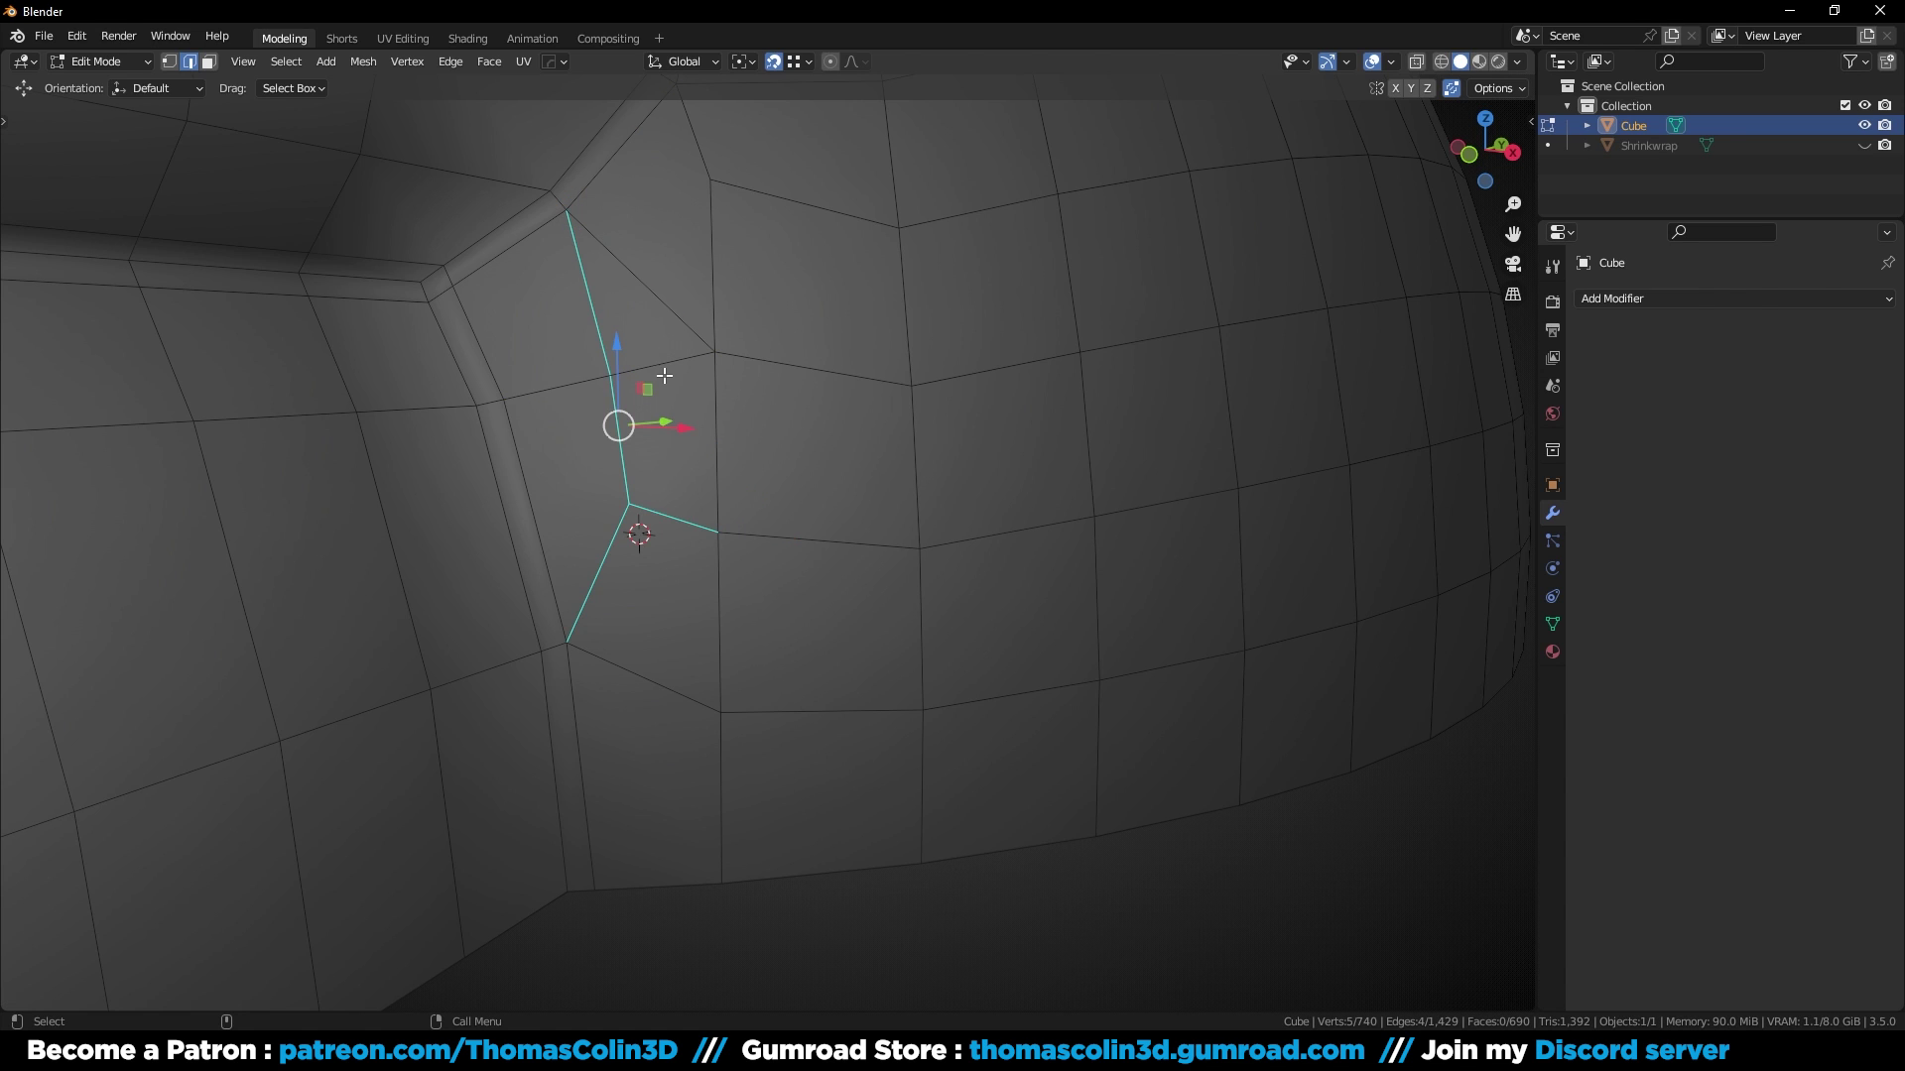
Step: Dissolve the diagonal edge below the boss and connect its boss-side vertex to the sphere vertex directly above the diagonal's other end
click(652, 298)
key(ctrl+x)
shift+middle_drag(653, 285, 647, 417)
key(1)
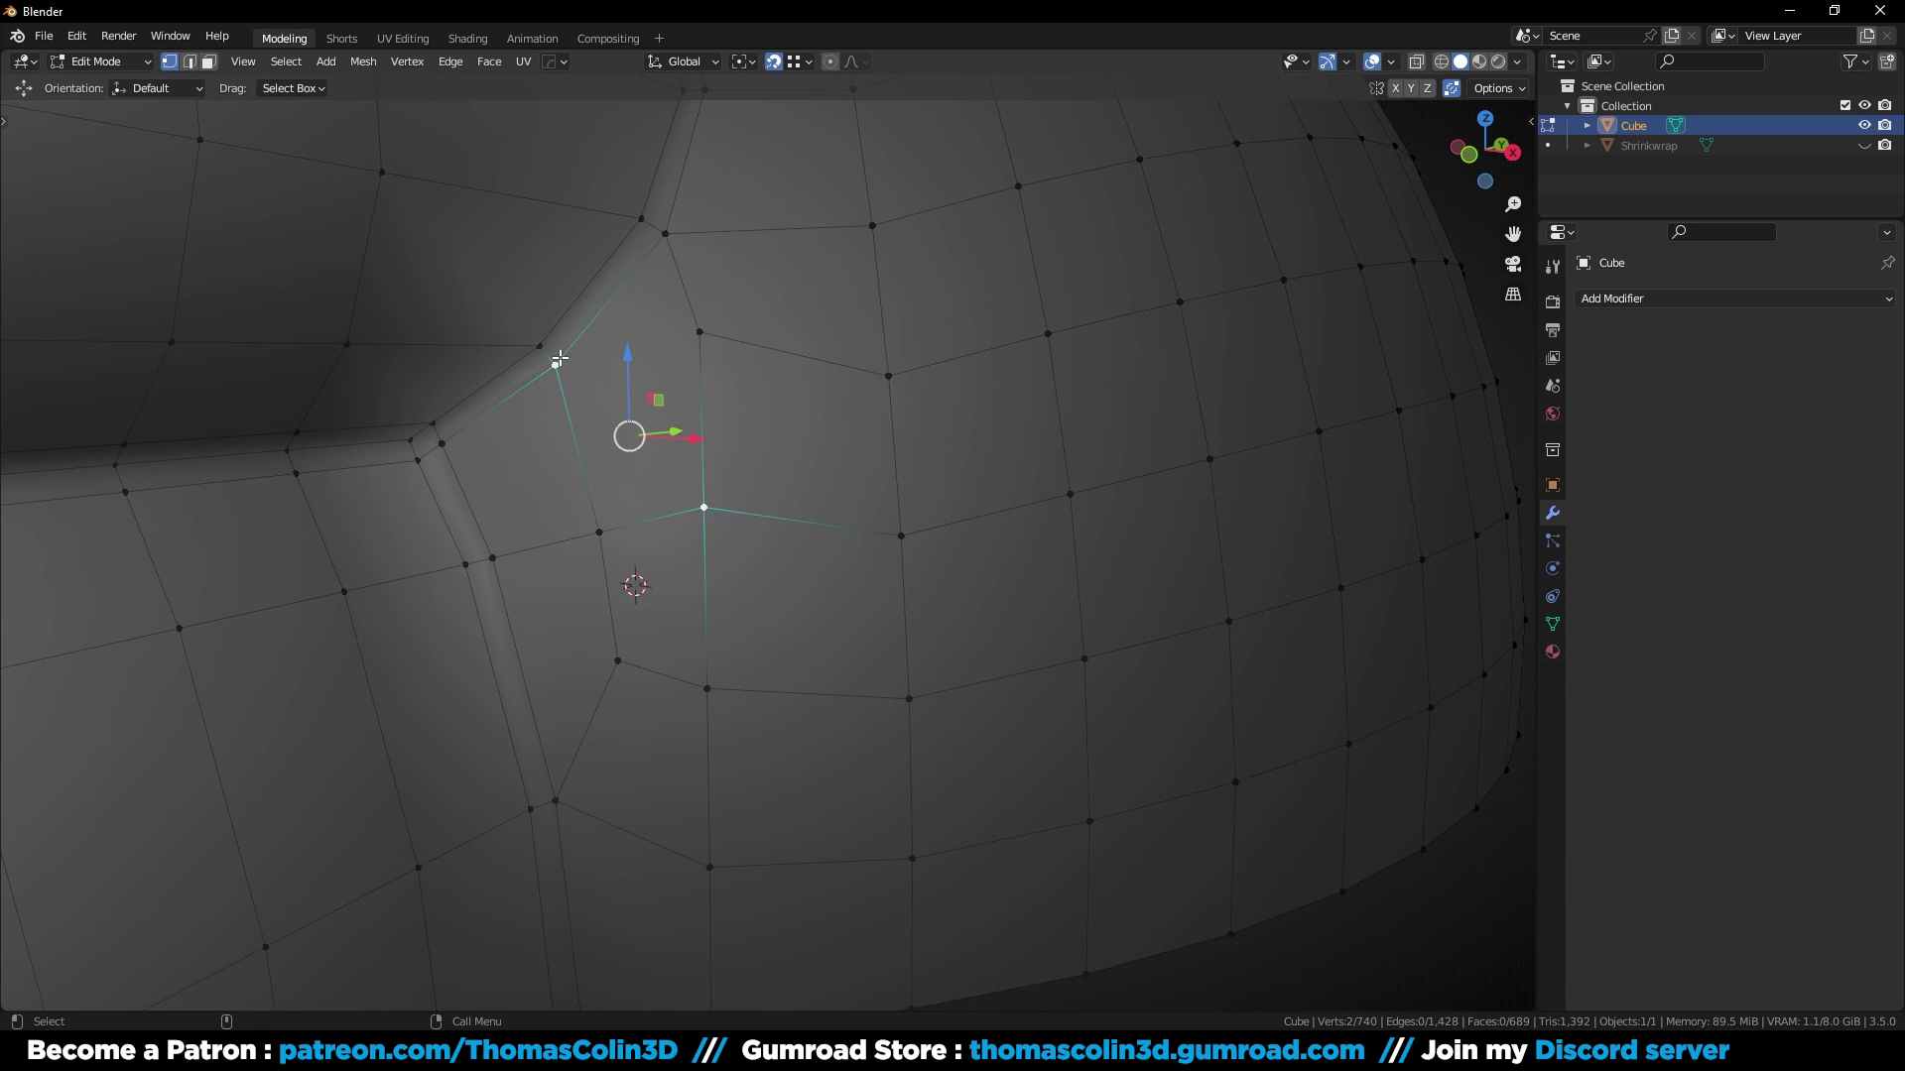
click(557, 361)
shift+click(699, 331)
key(j)
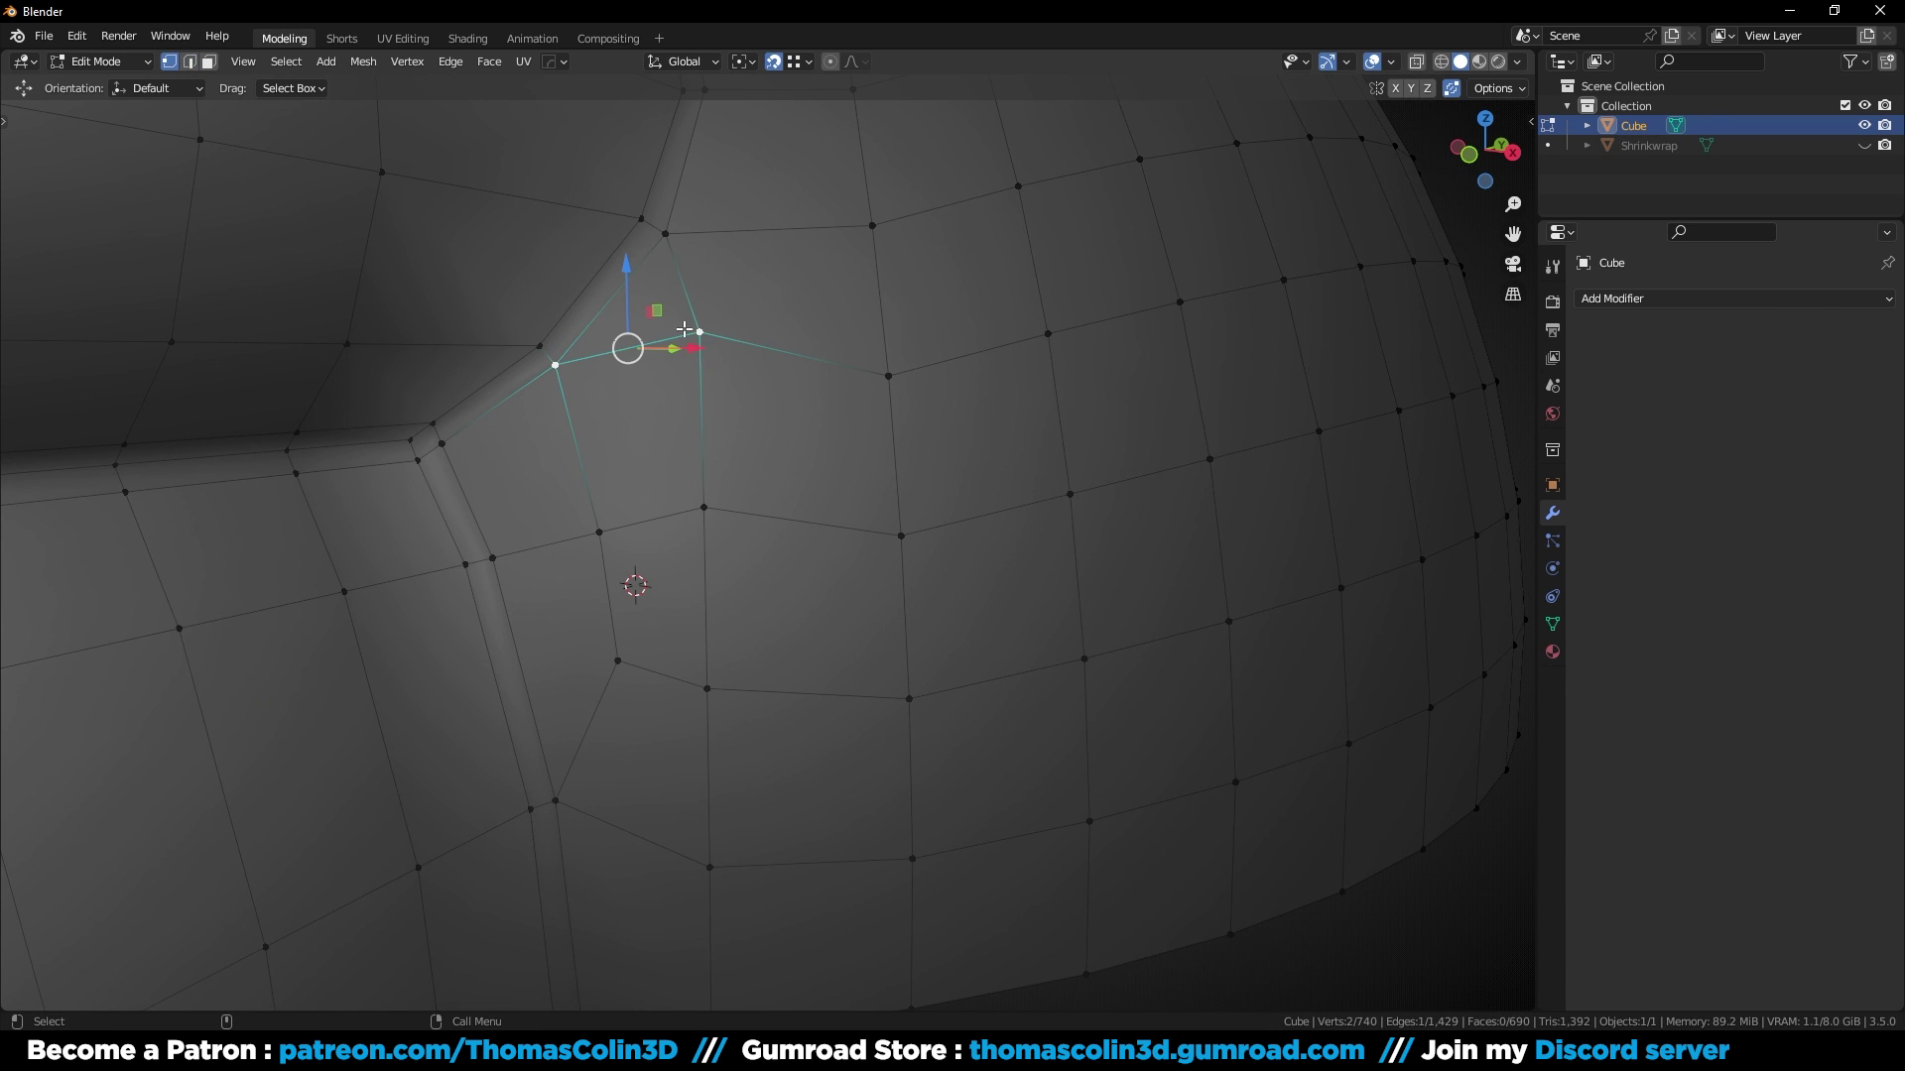
Step: Dissolve the leftover edge running from that sphere vertex up to the boss's support loop
key(2)
click(682, 290)
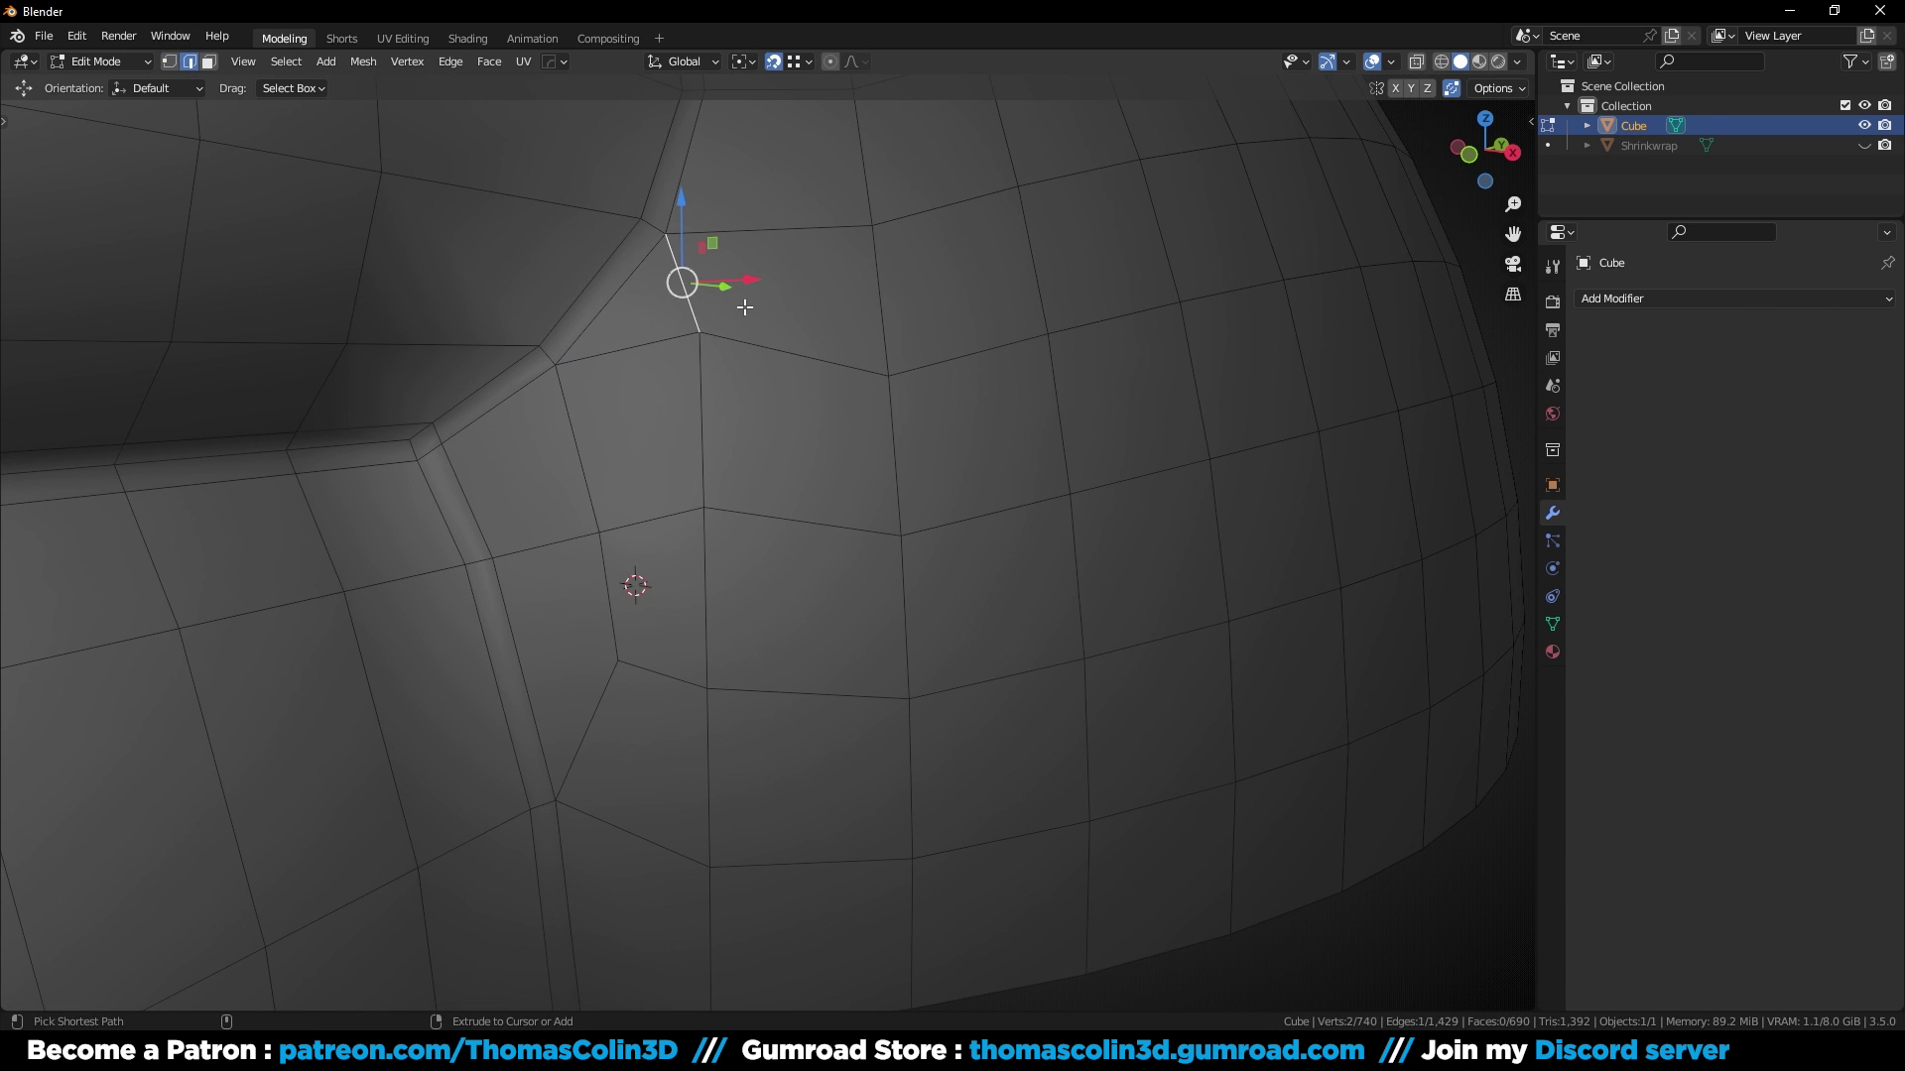
middle_drag(745, 308, 701, 396)
key(ctrl+x)
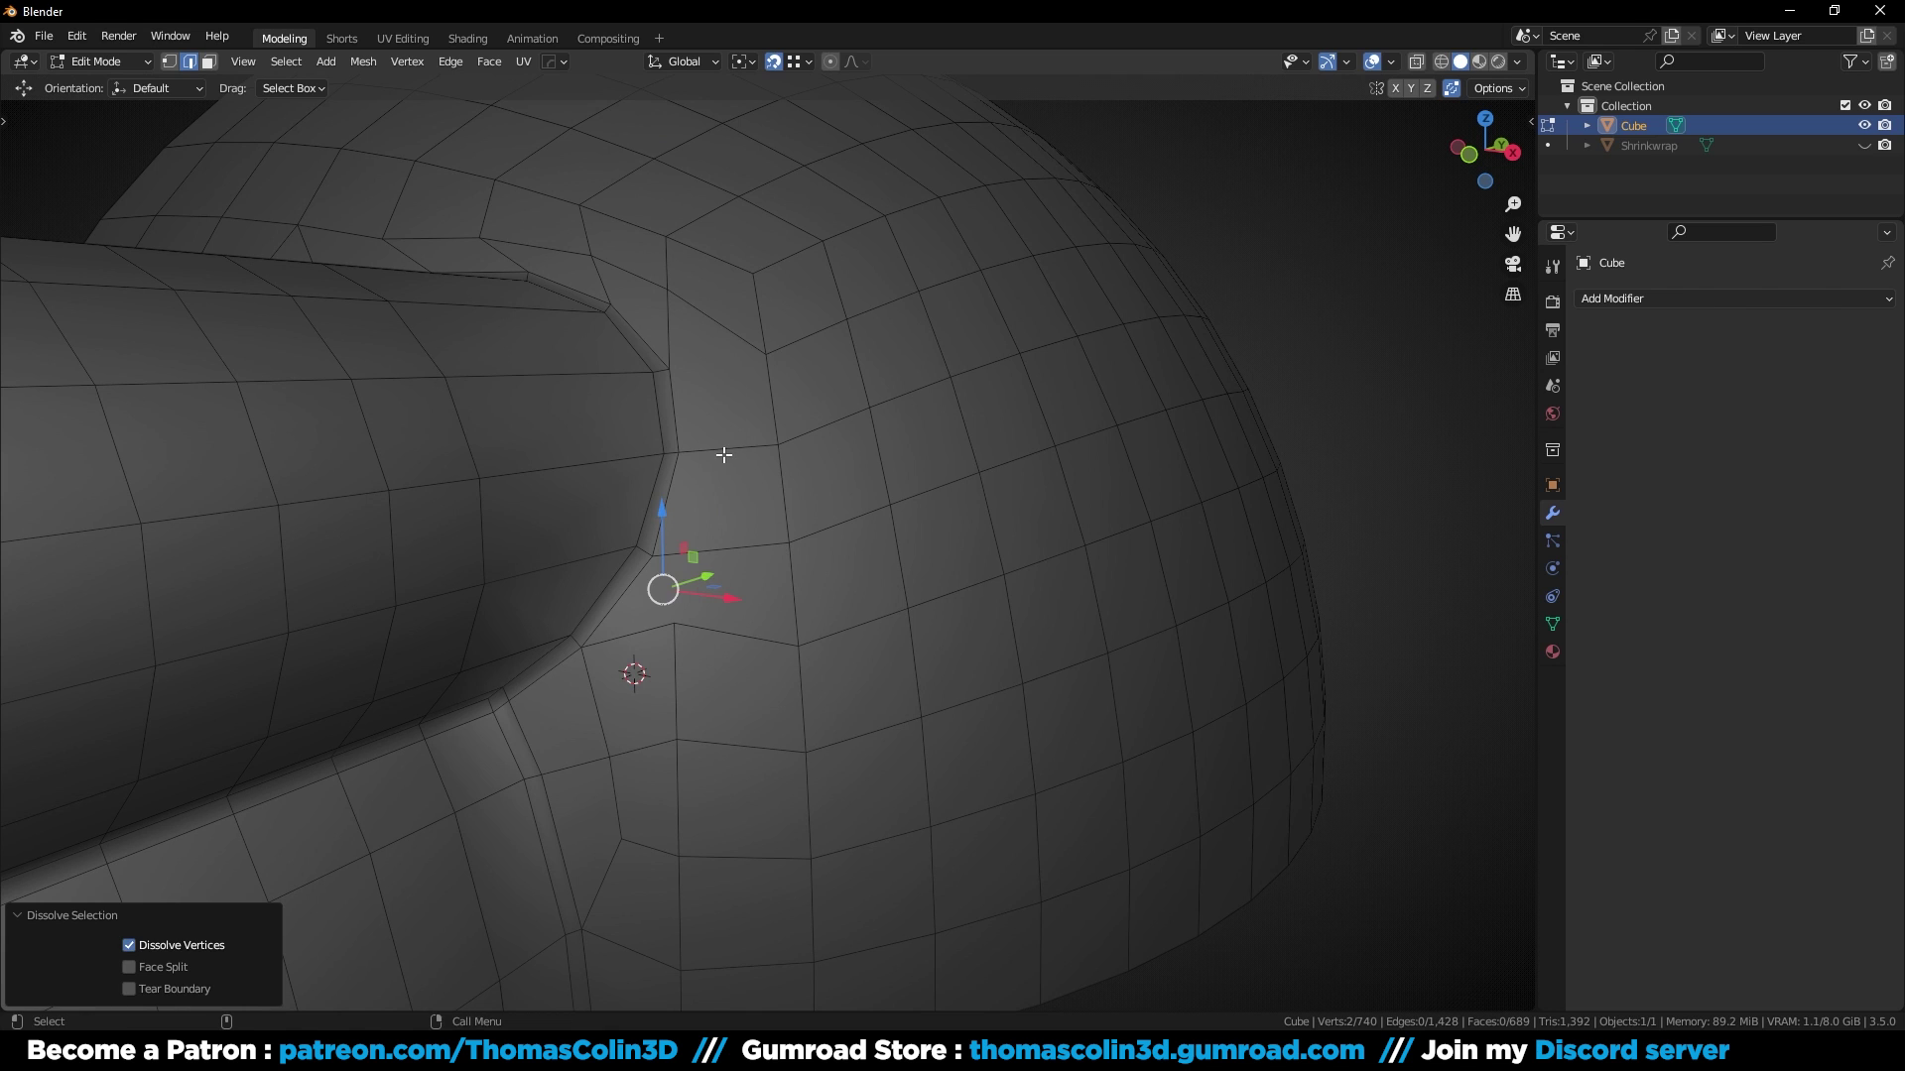
Step: Add a centred single loop cut across the sphere face beside the boss's outer side
click(724, 454)
key(ctrl+r)
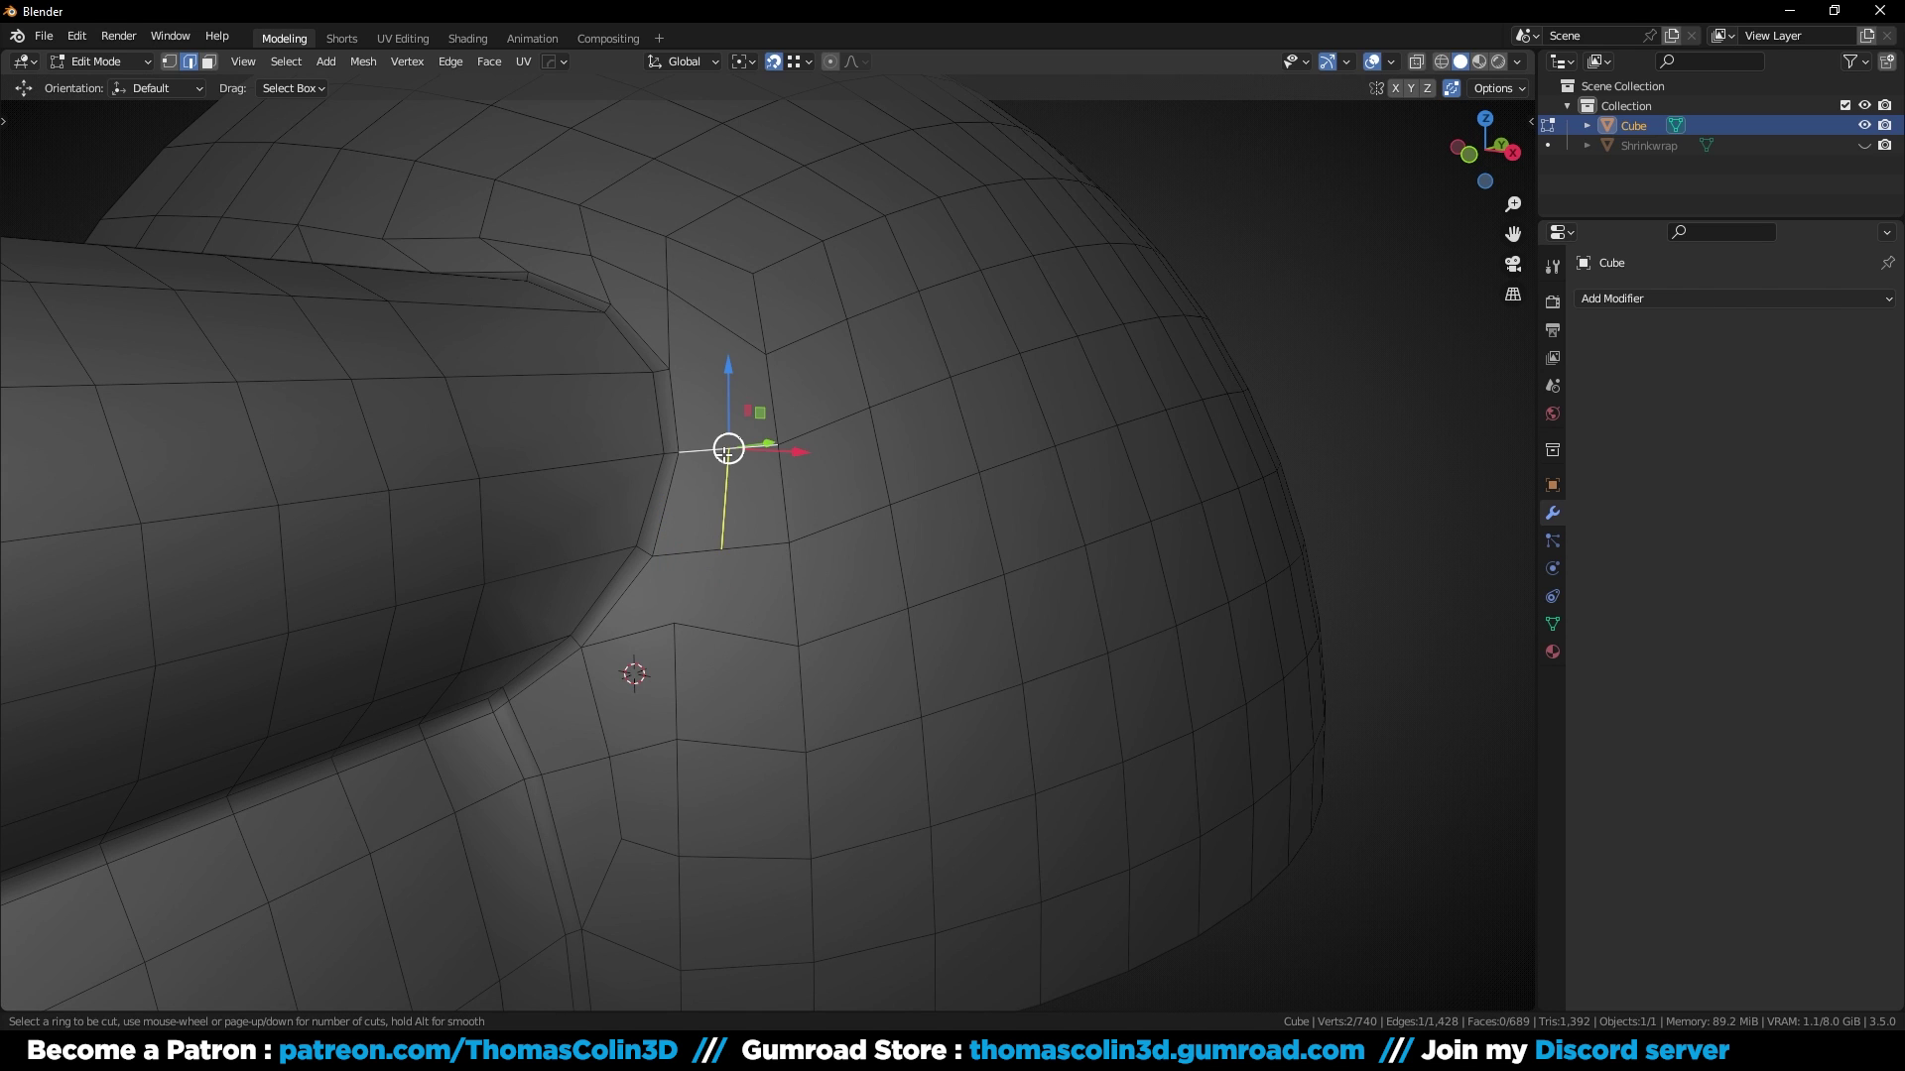
click(724, 454)
right_click(724, 454)
scroll(800, 578, up, 2)
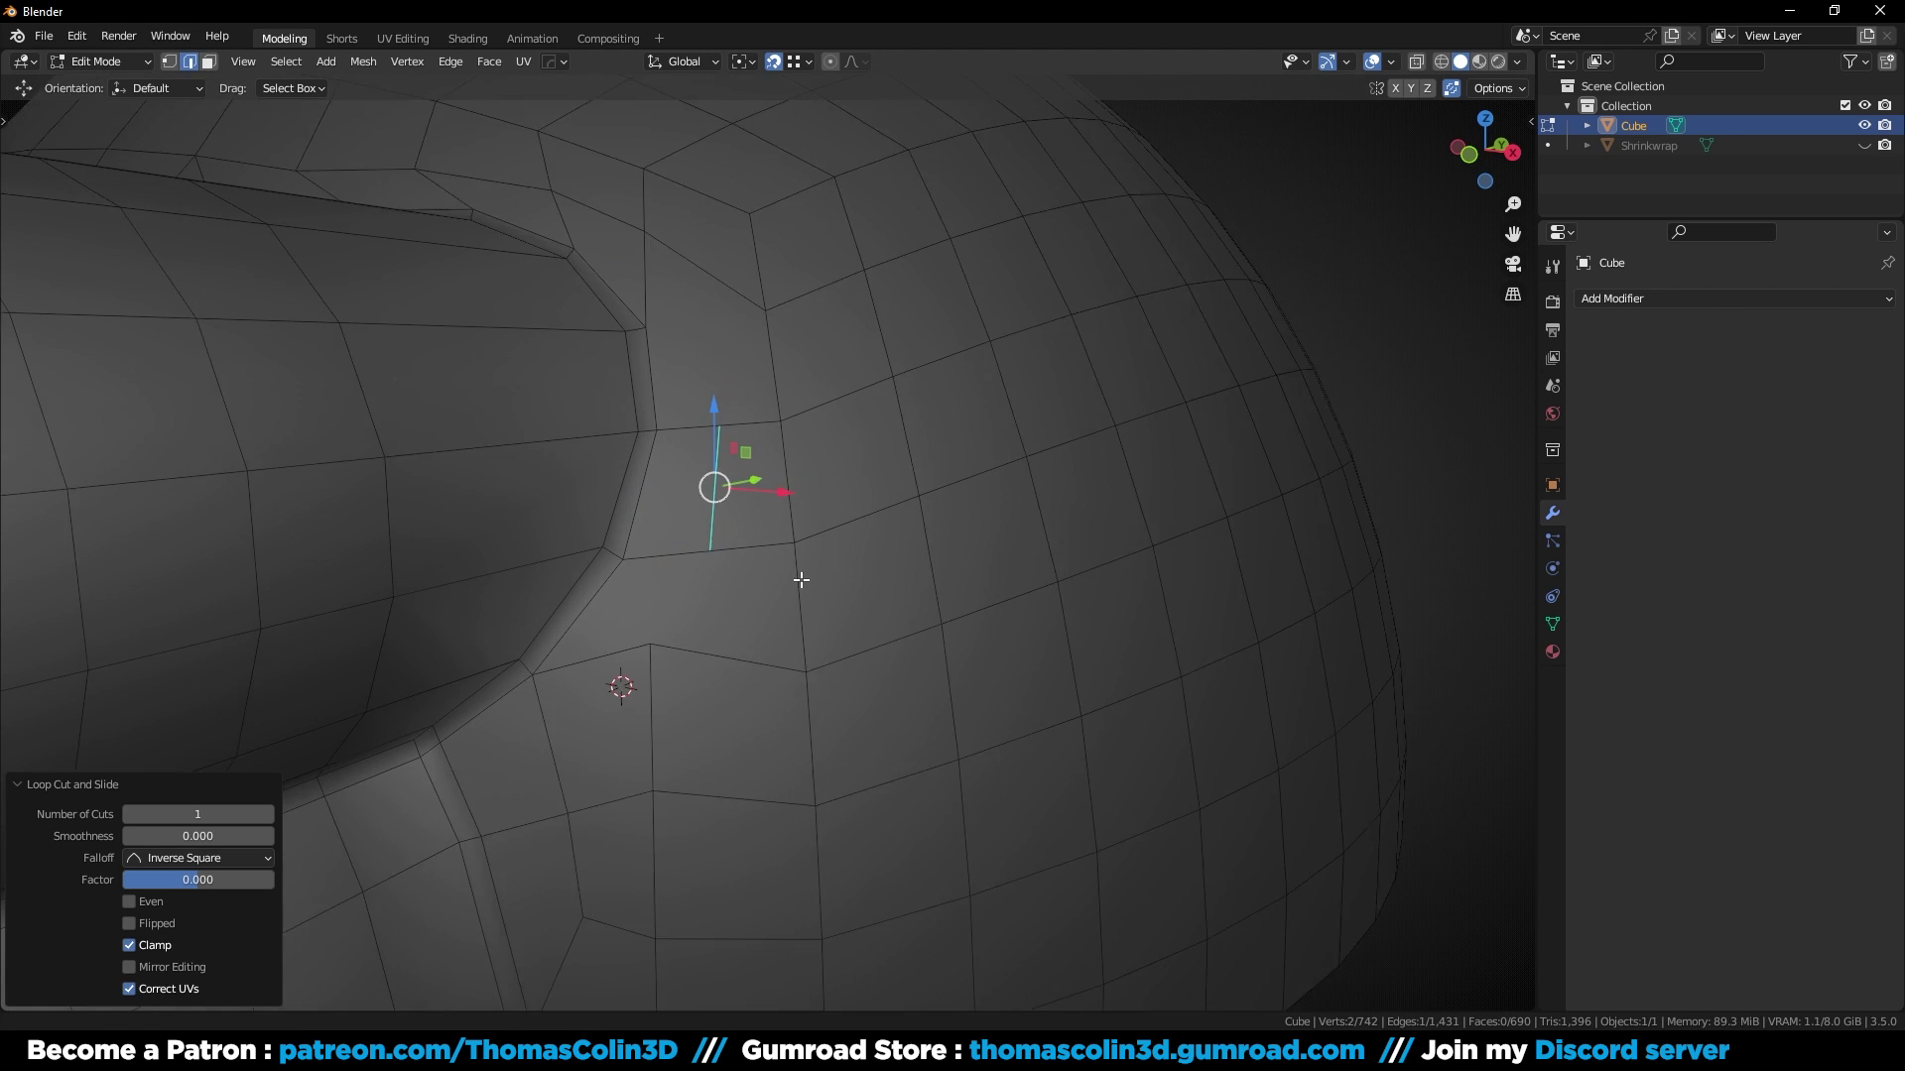
Step: Connect the cut's lower end to the sphere vertex below it, and slide that vertex away from the boss by a factor of about 0.17
key(1)
click(697, 559)
shift+click(630, 667)
key(j)
click(633, 657)
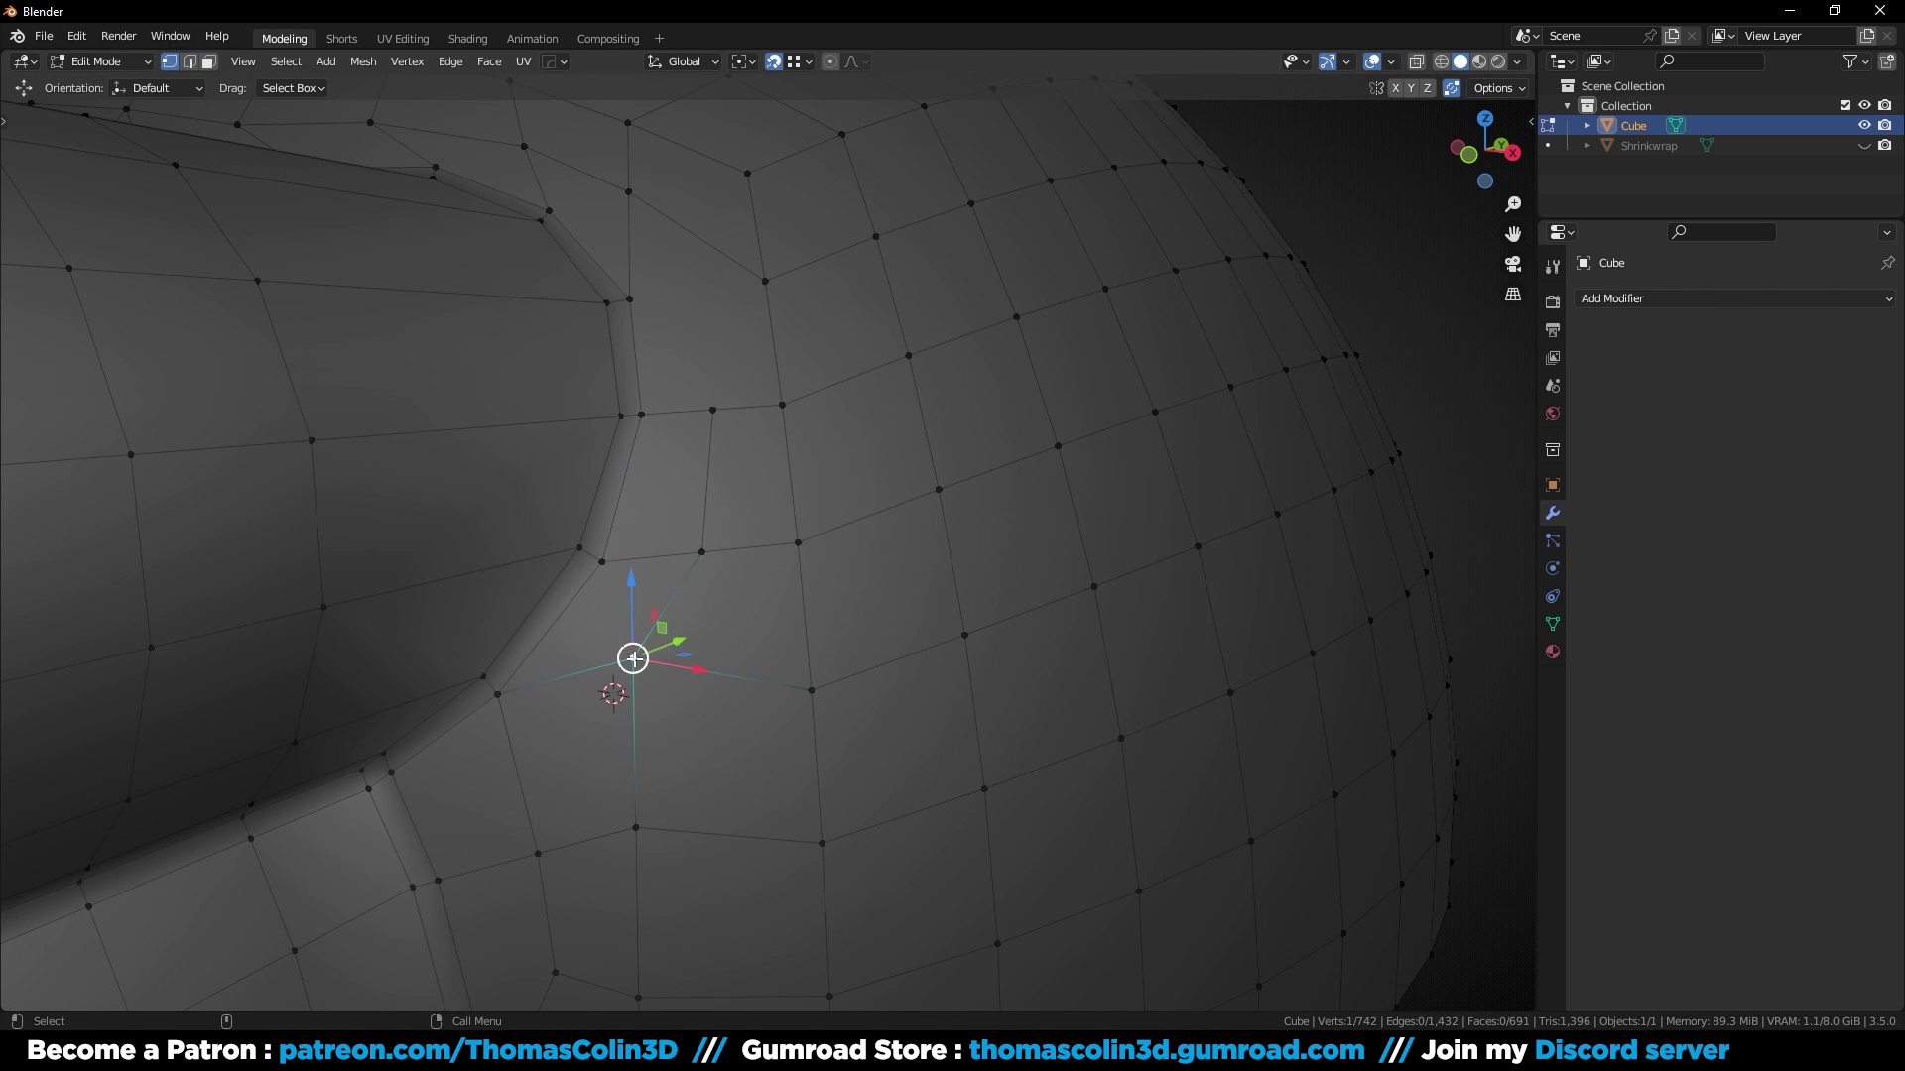
key(shift+v)
click(664, 665)
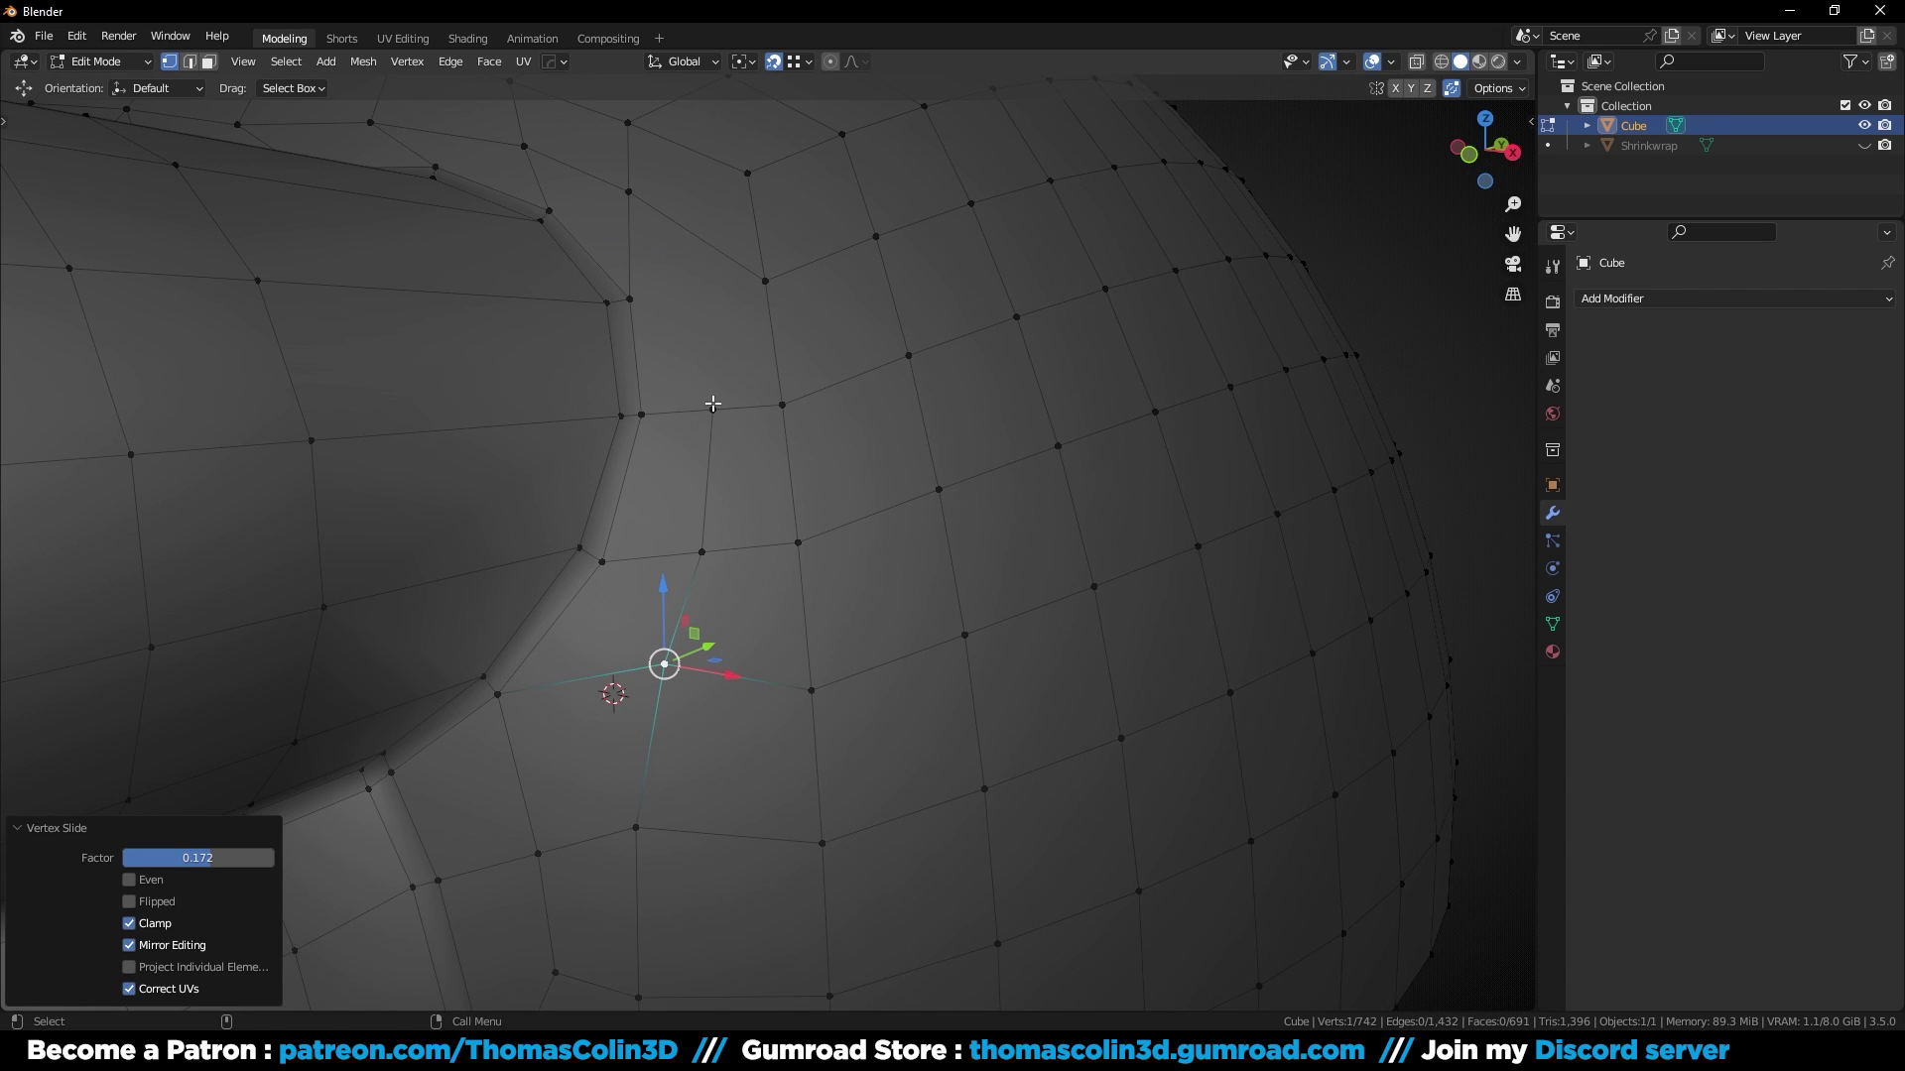
Step: Connect the boss loop vertex beside the cut's upper end to the sphere vertex diagonally above, and slide the cut's upper vertex down by about 0.26
click(642, 415)
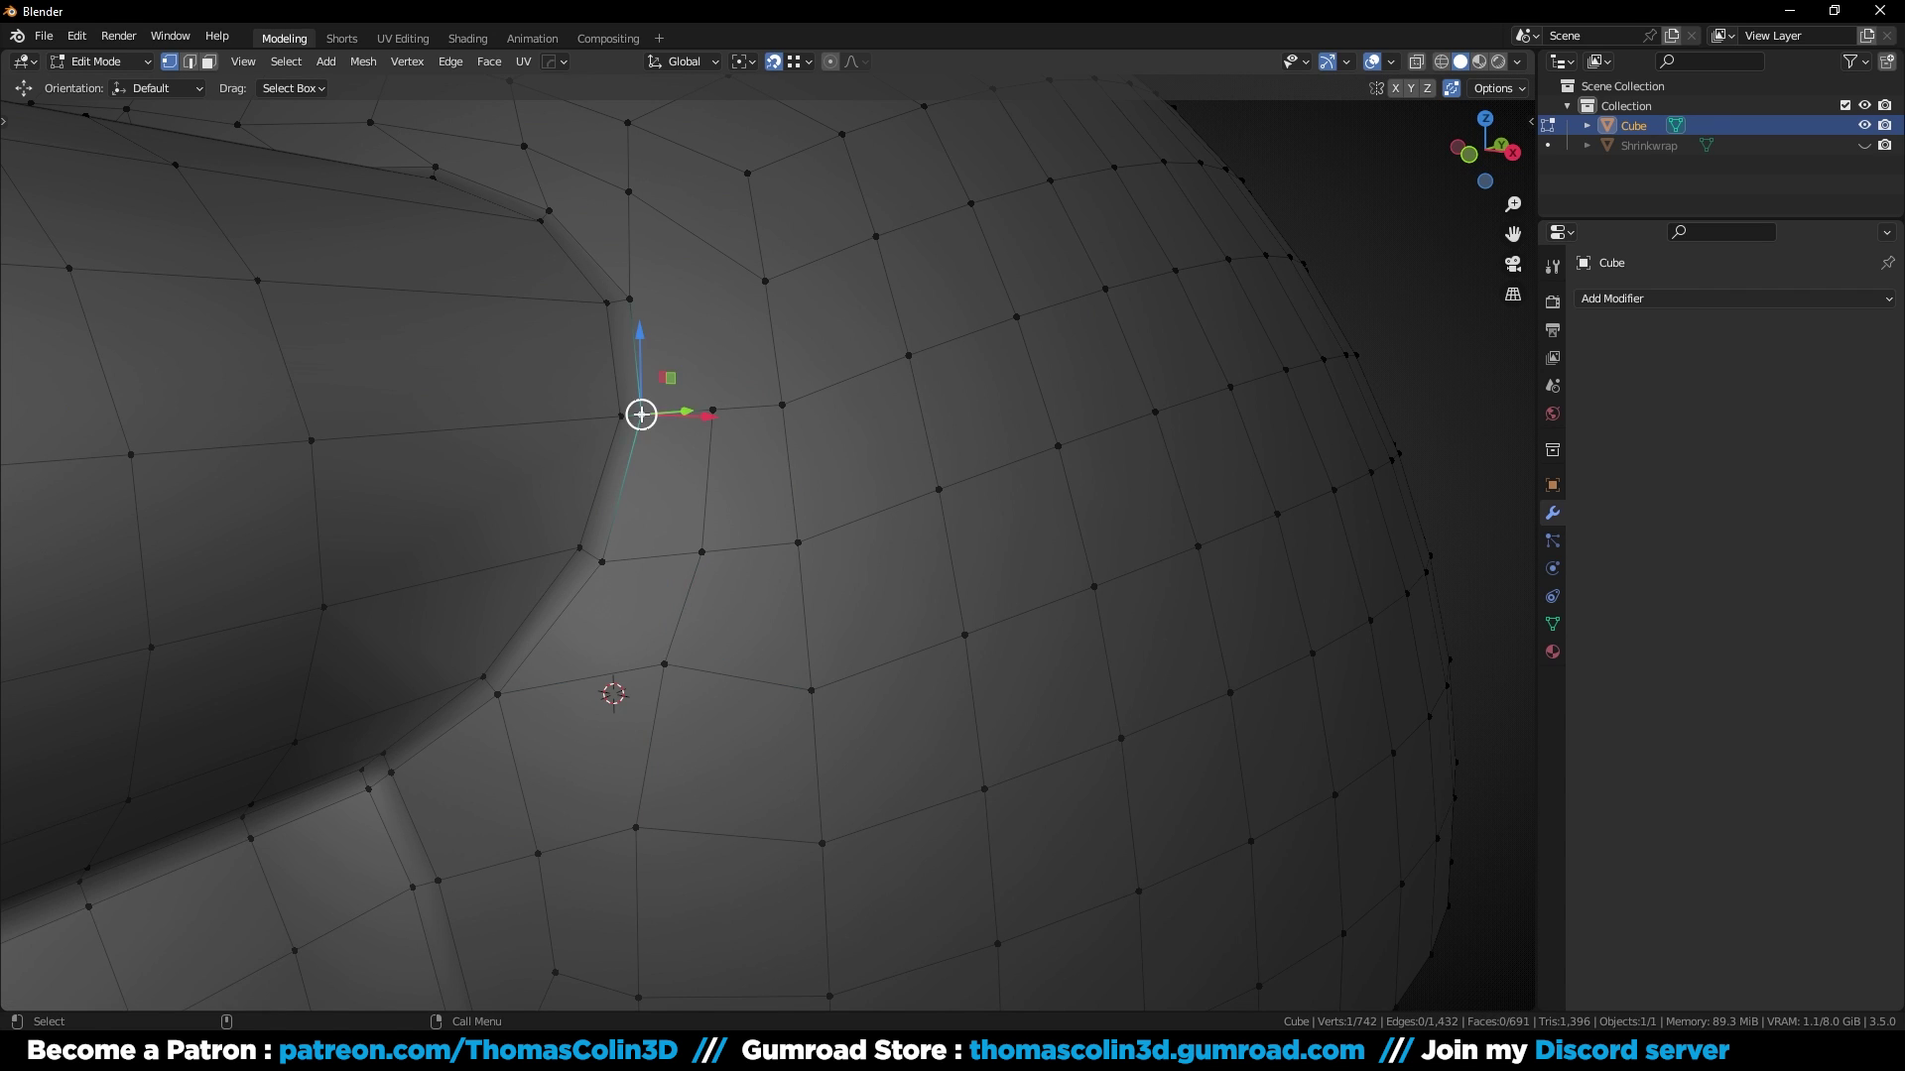
shift+click(763, 281)
key(j)
click(710, 405)
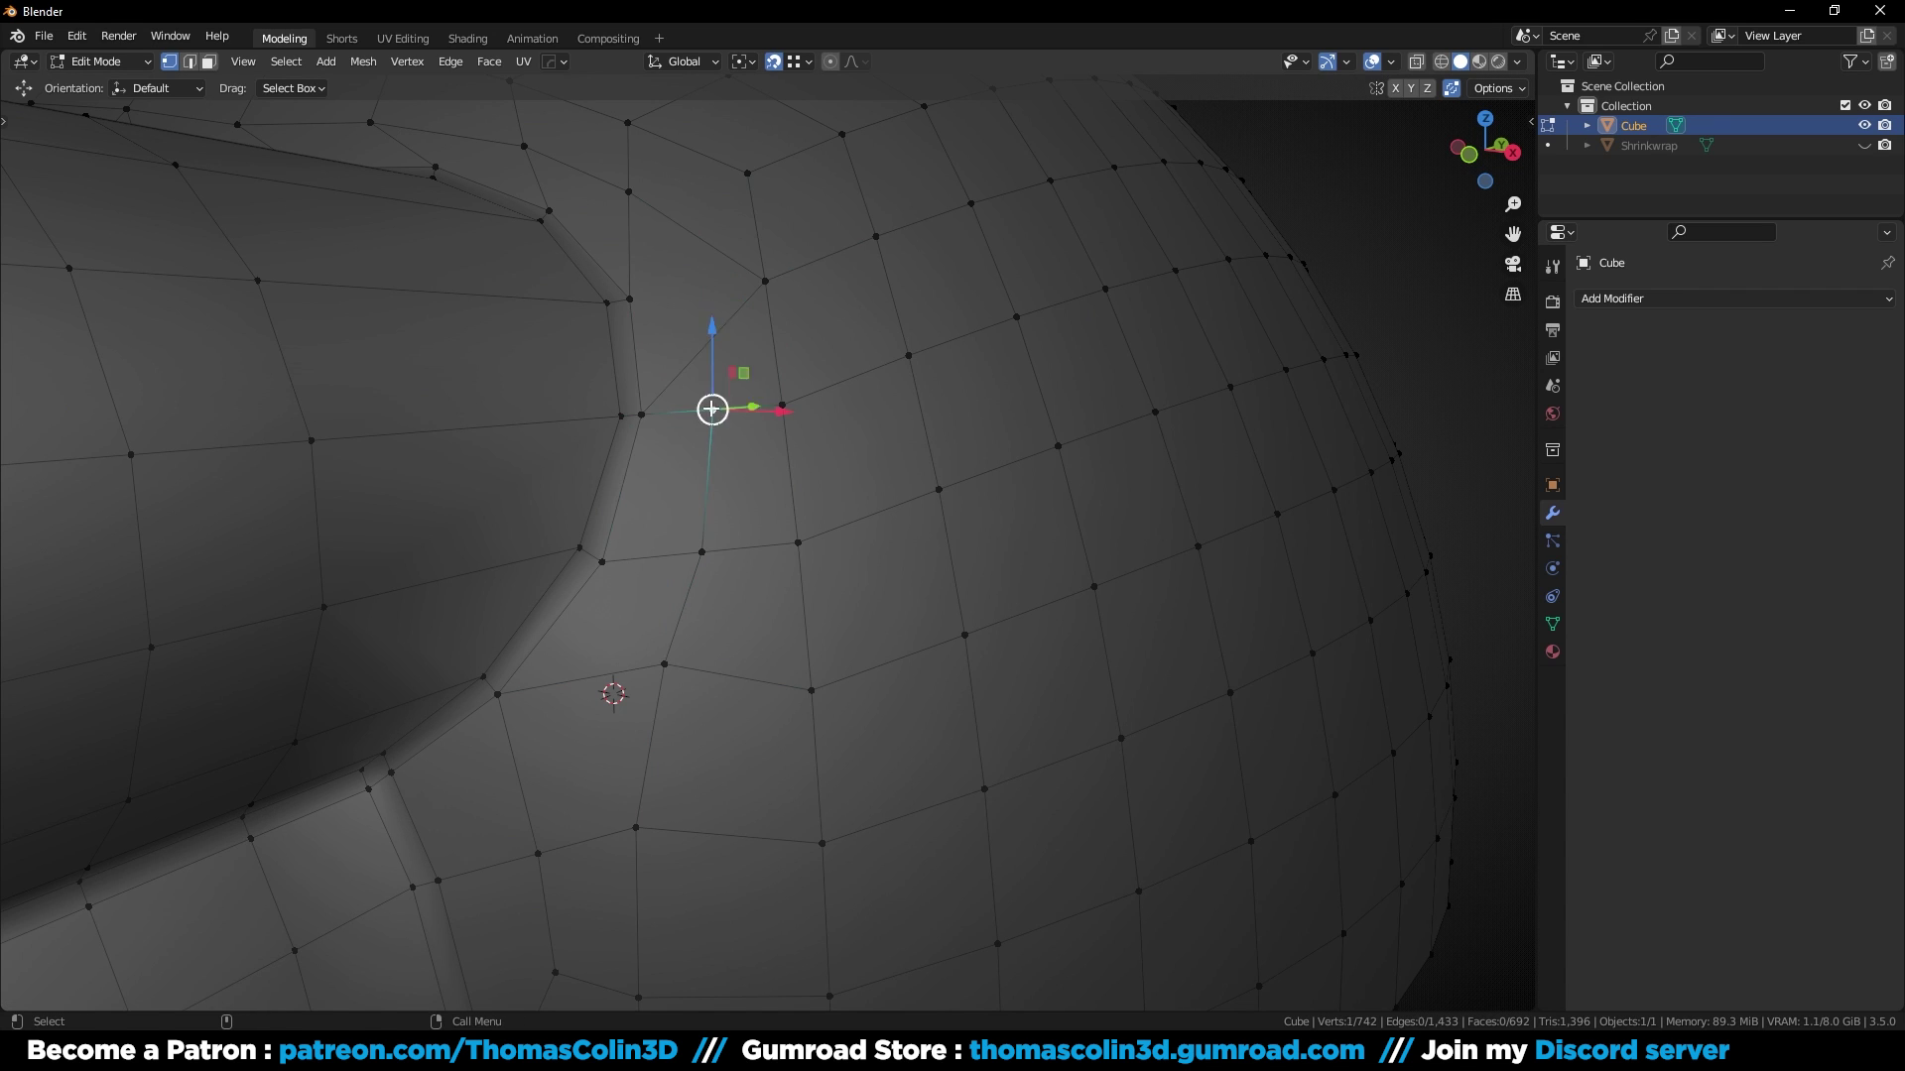
key(shift+v)
click(715, 447)
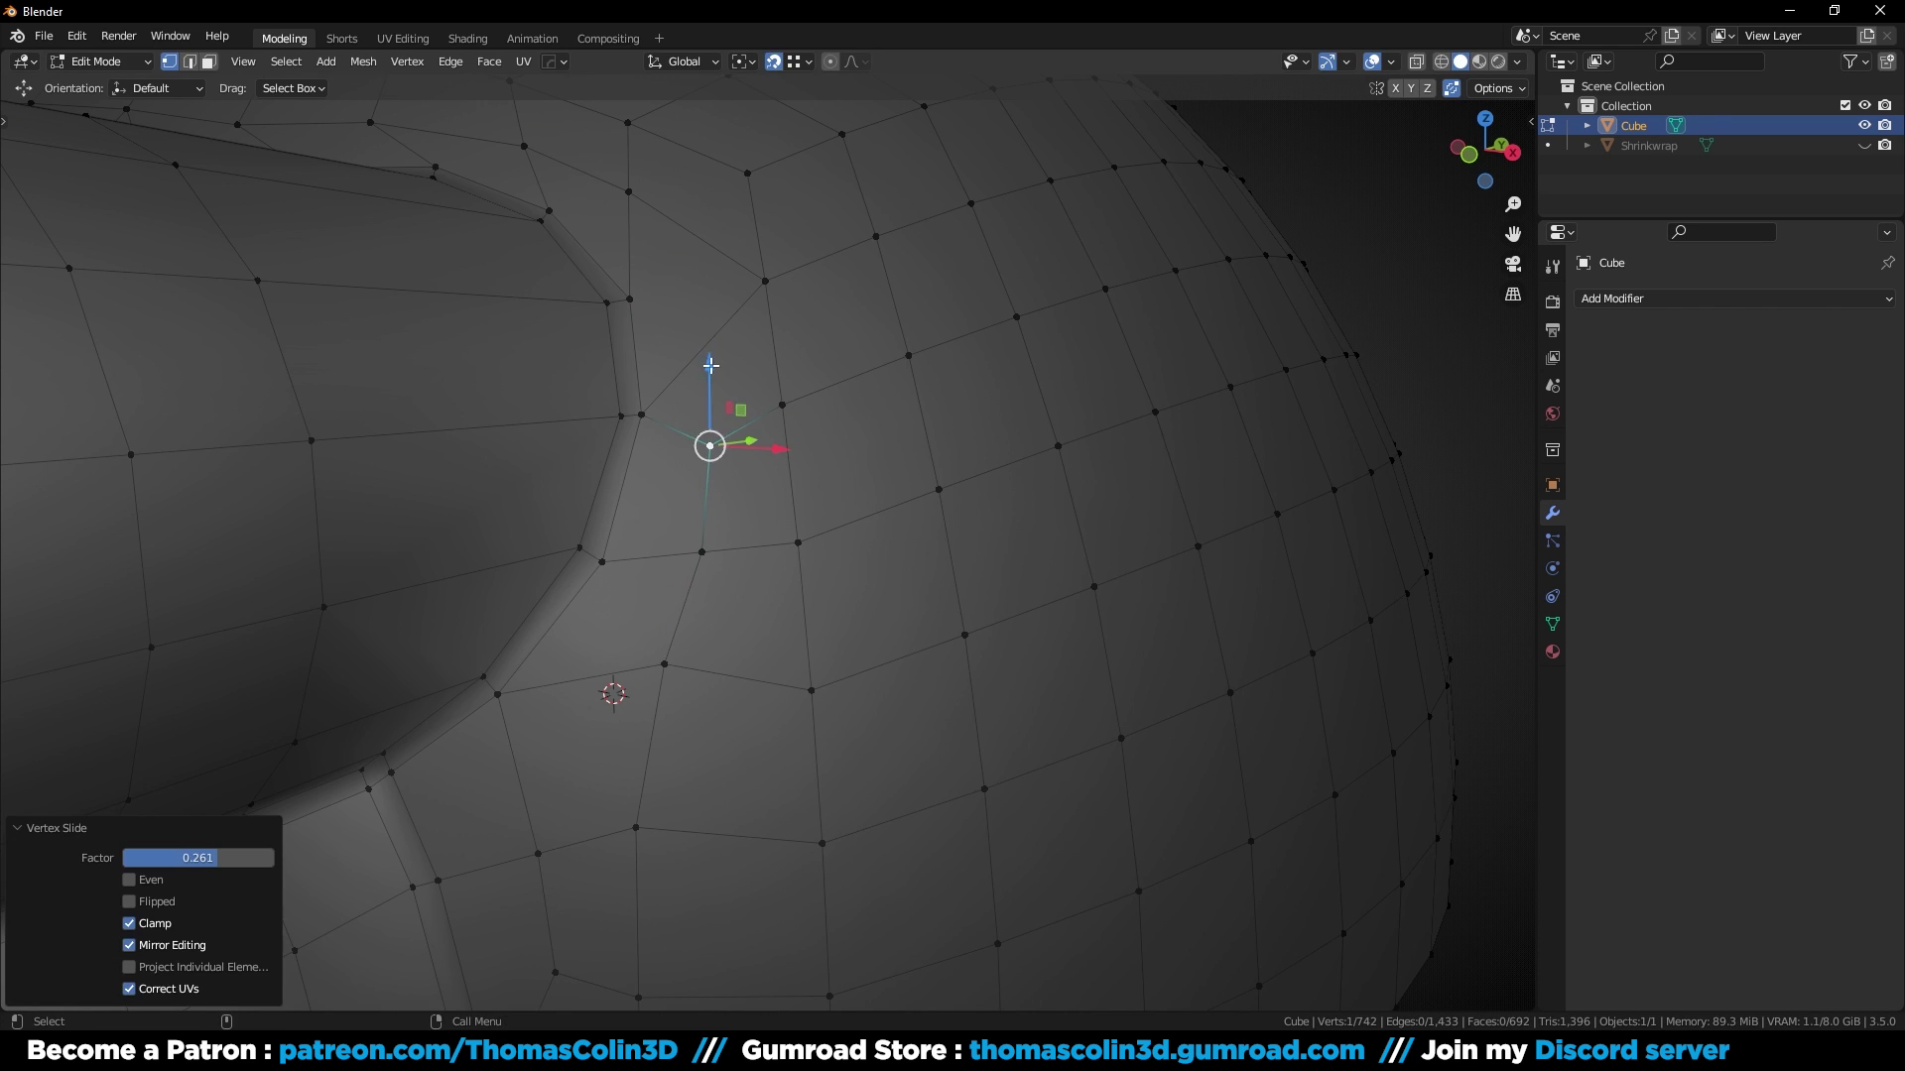
middle_drag(714, 442, 710, 383)
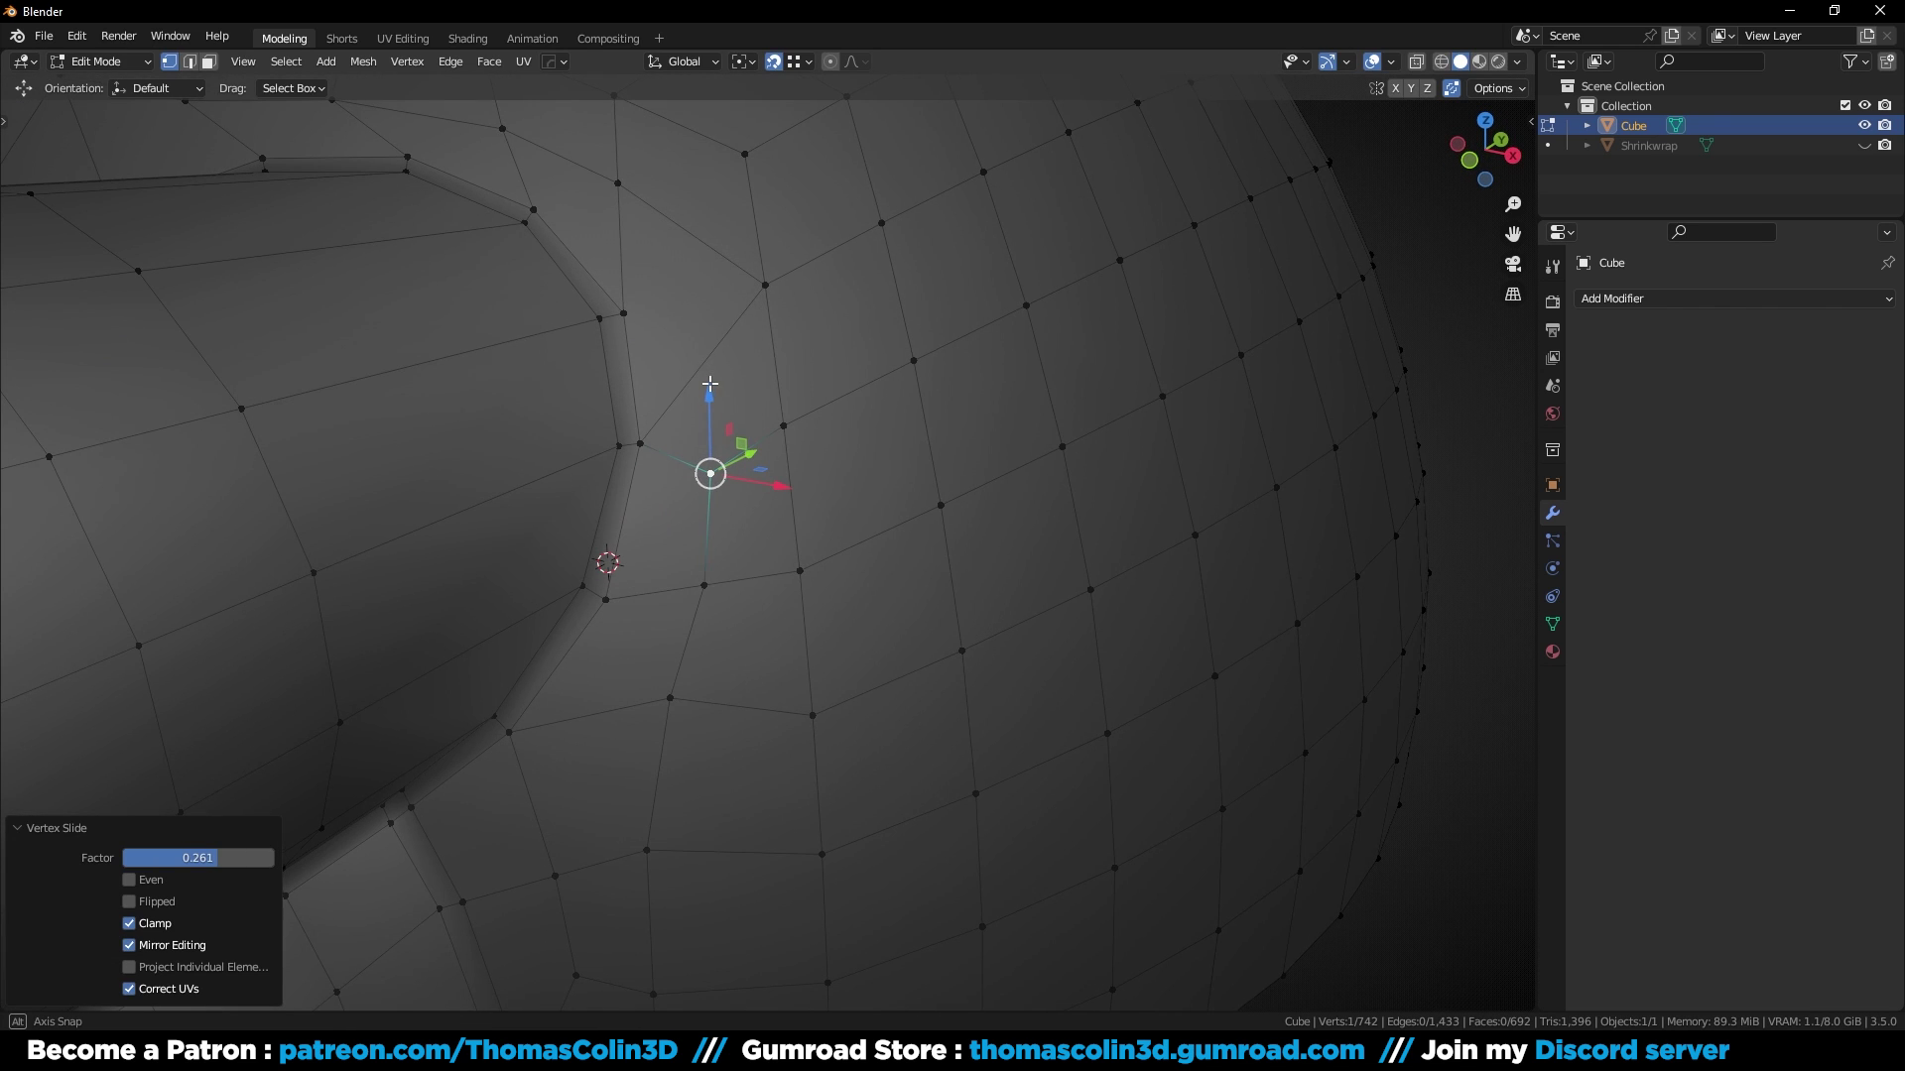
Step: Slide the two sphere vertices near the boss's upper outer side away from the boss to even out the face spacing
click(617, 182)
key(shift+v)
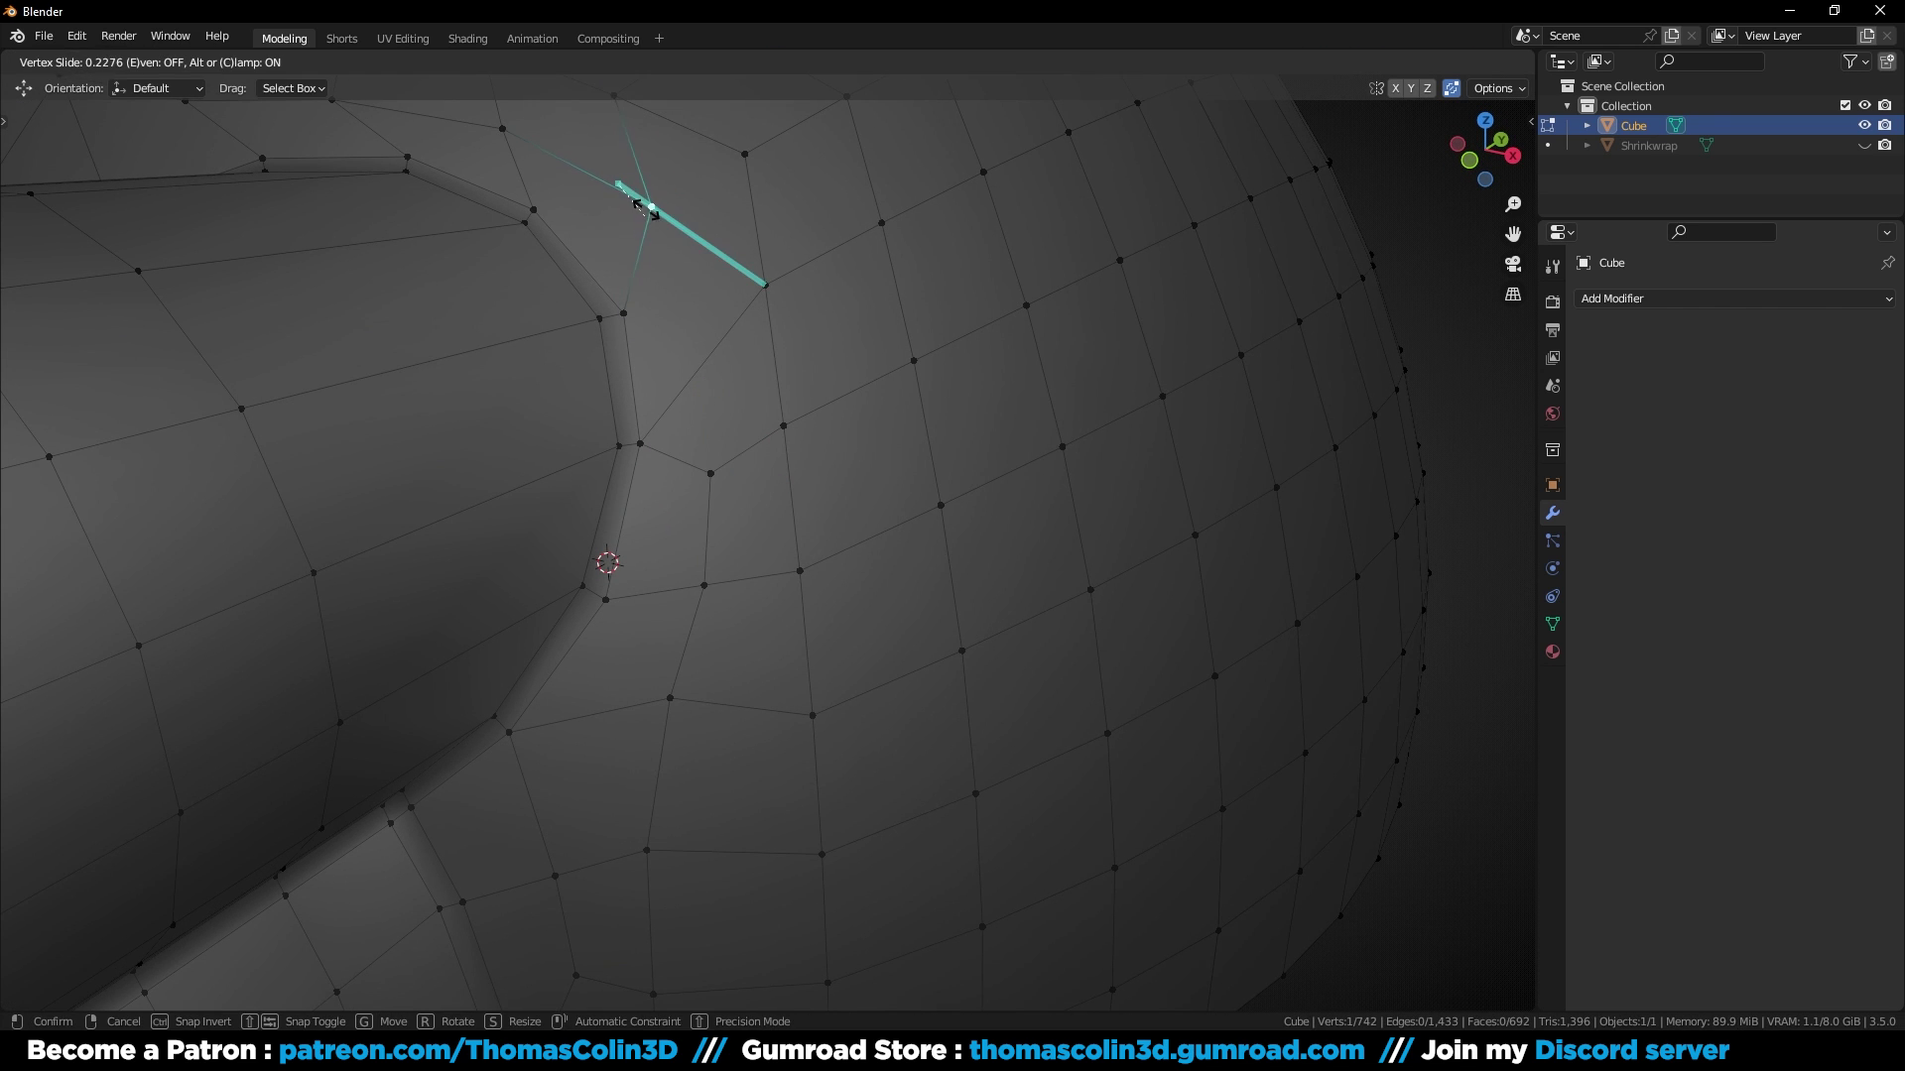
click(650, 209)
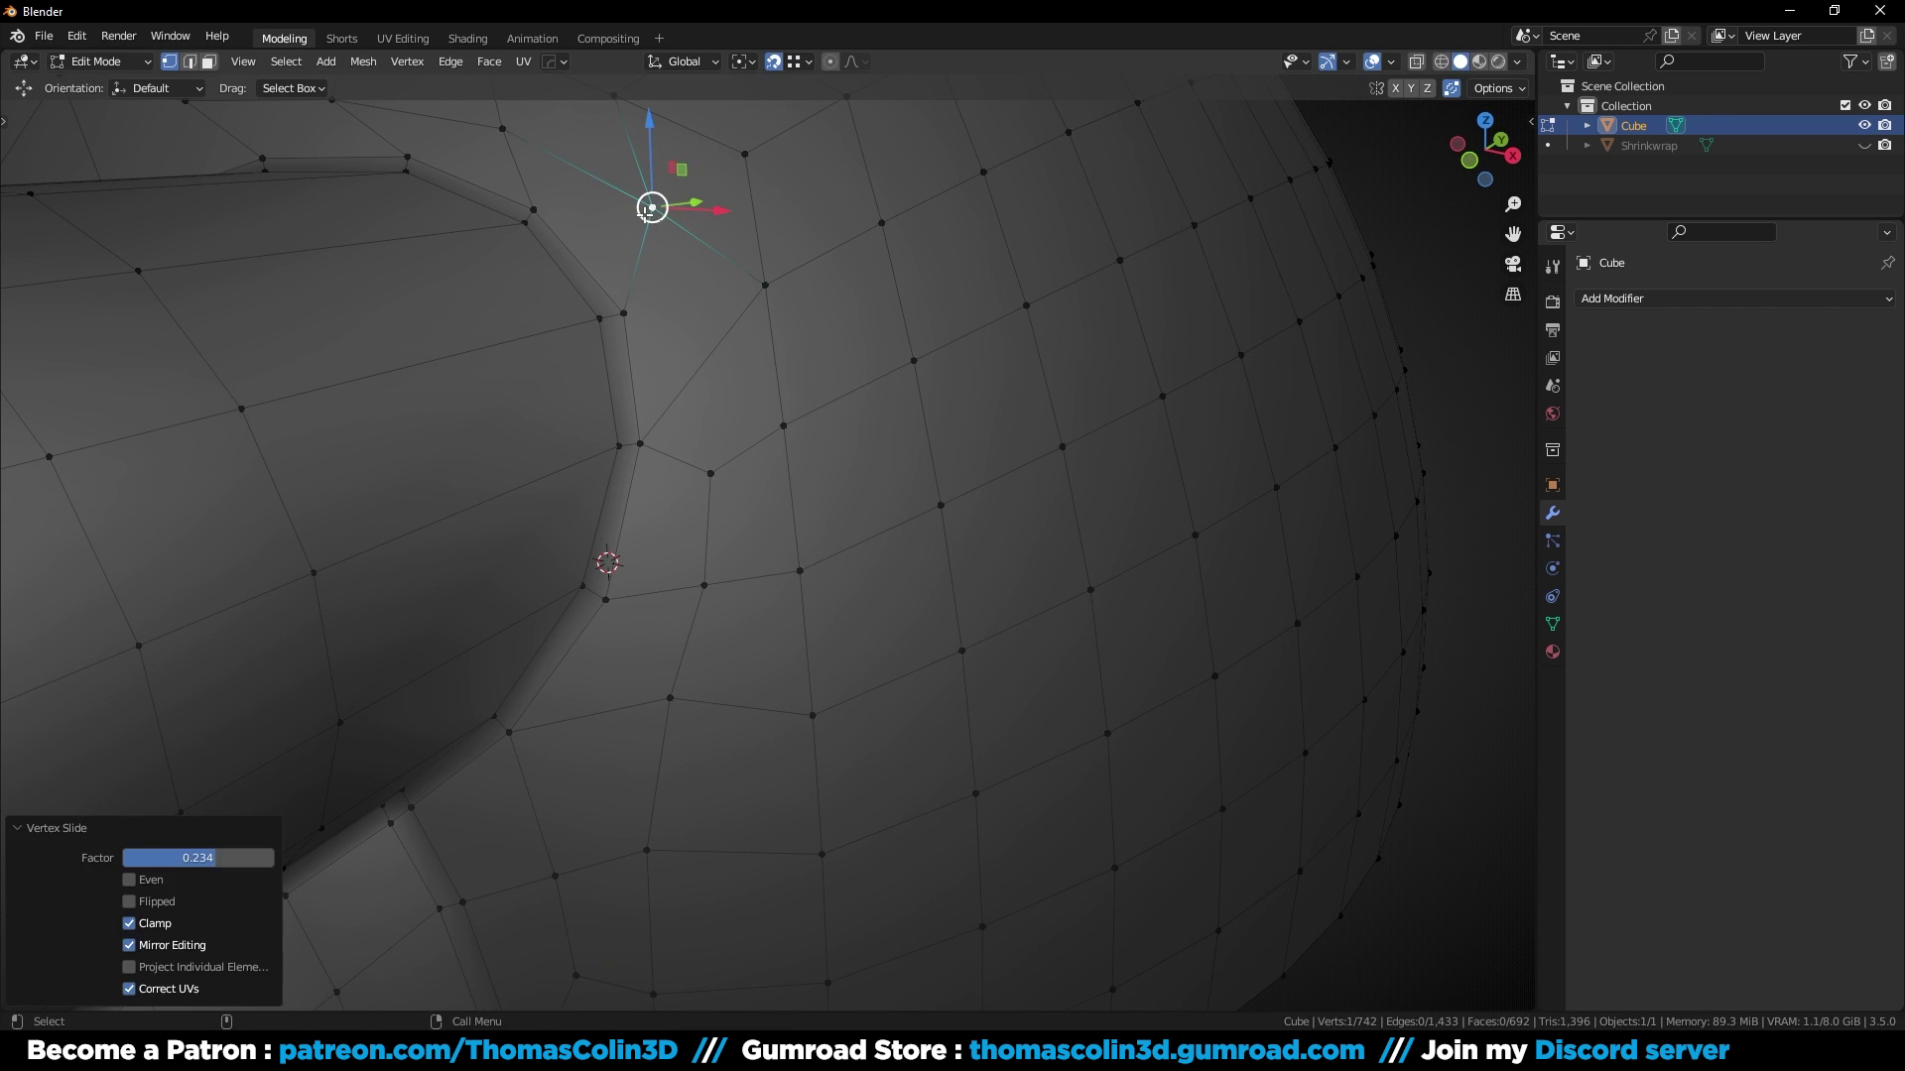
key(shift+v)
click(531, 132)
key(shift+v)
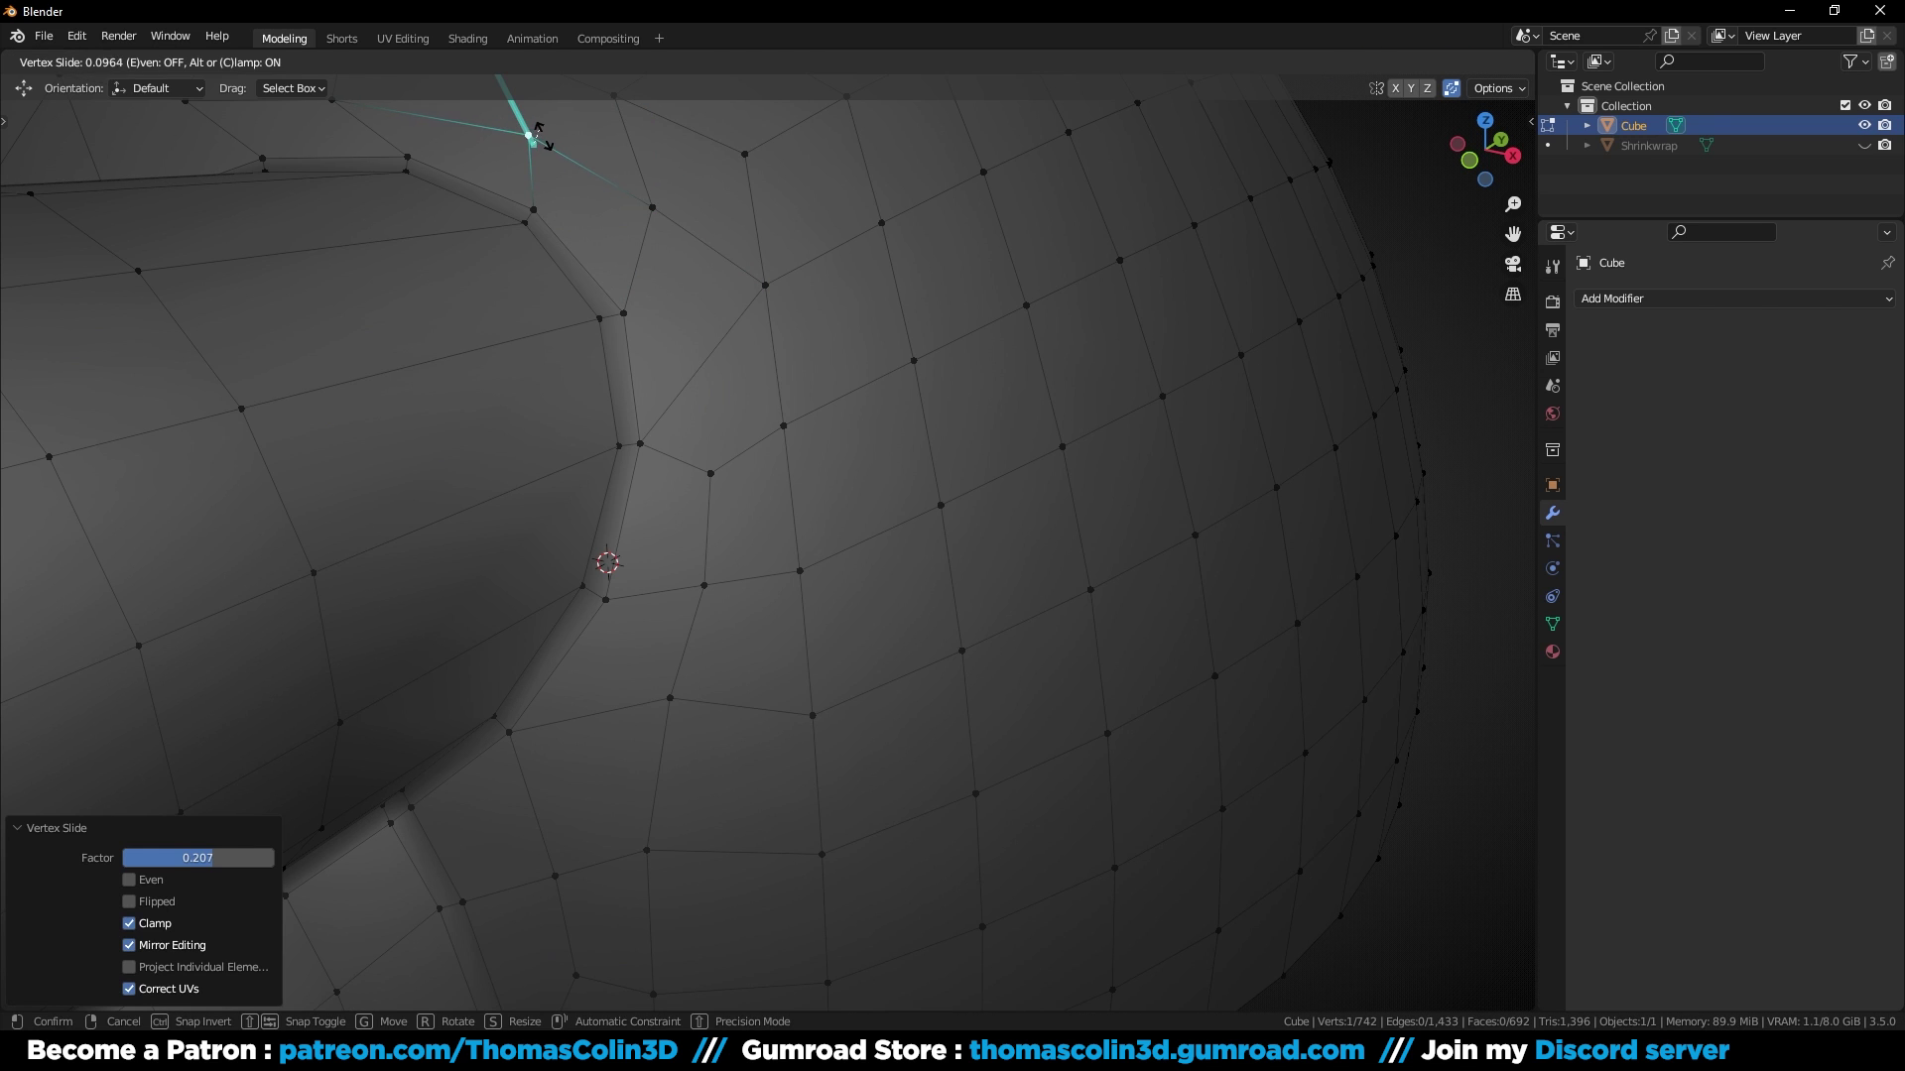
click(532, 137)
Step: Slide the two sphere vertices directly above the boss to widen and even out the faces around it
alt+middle_drag(581, 264, 672, 420)
alt+drag(599, 345, 632, 353)
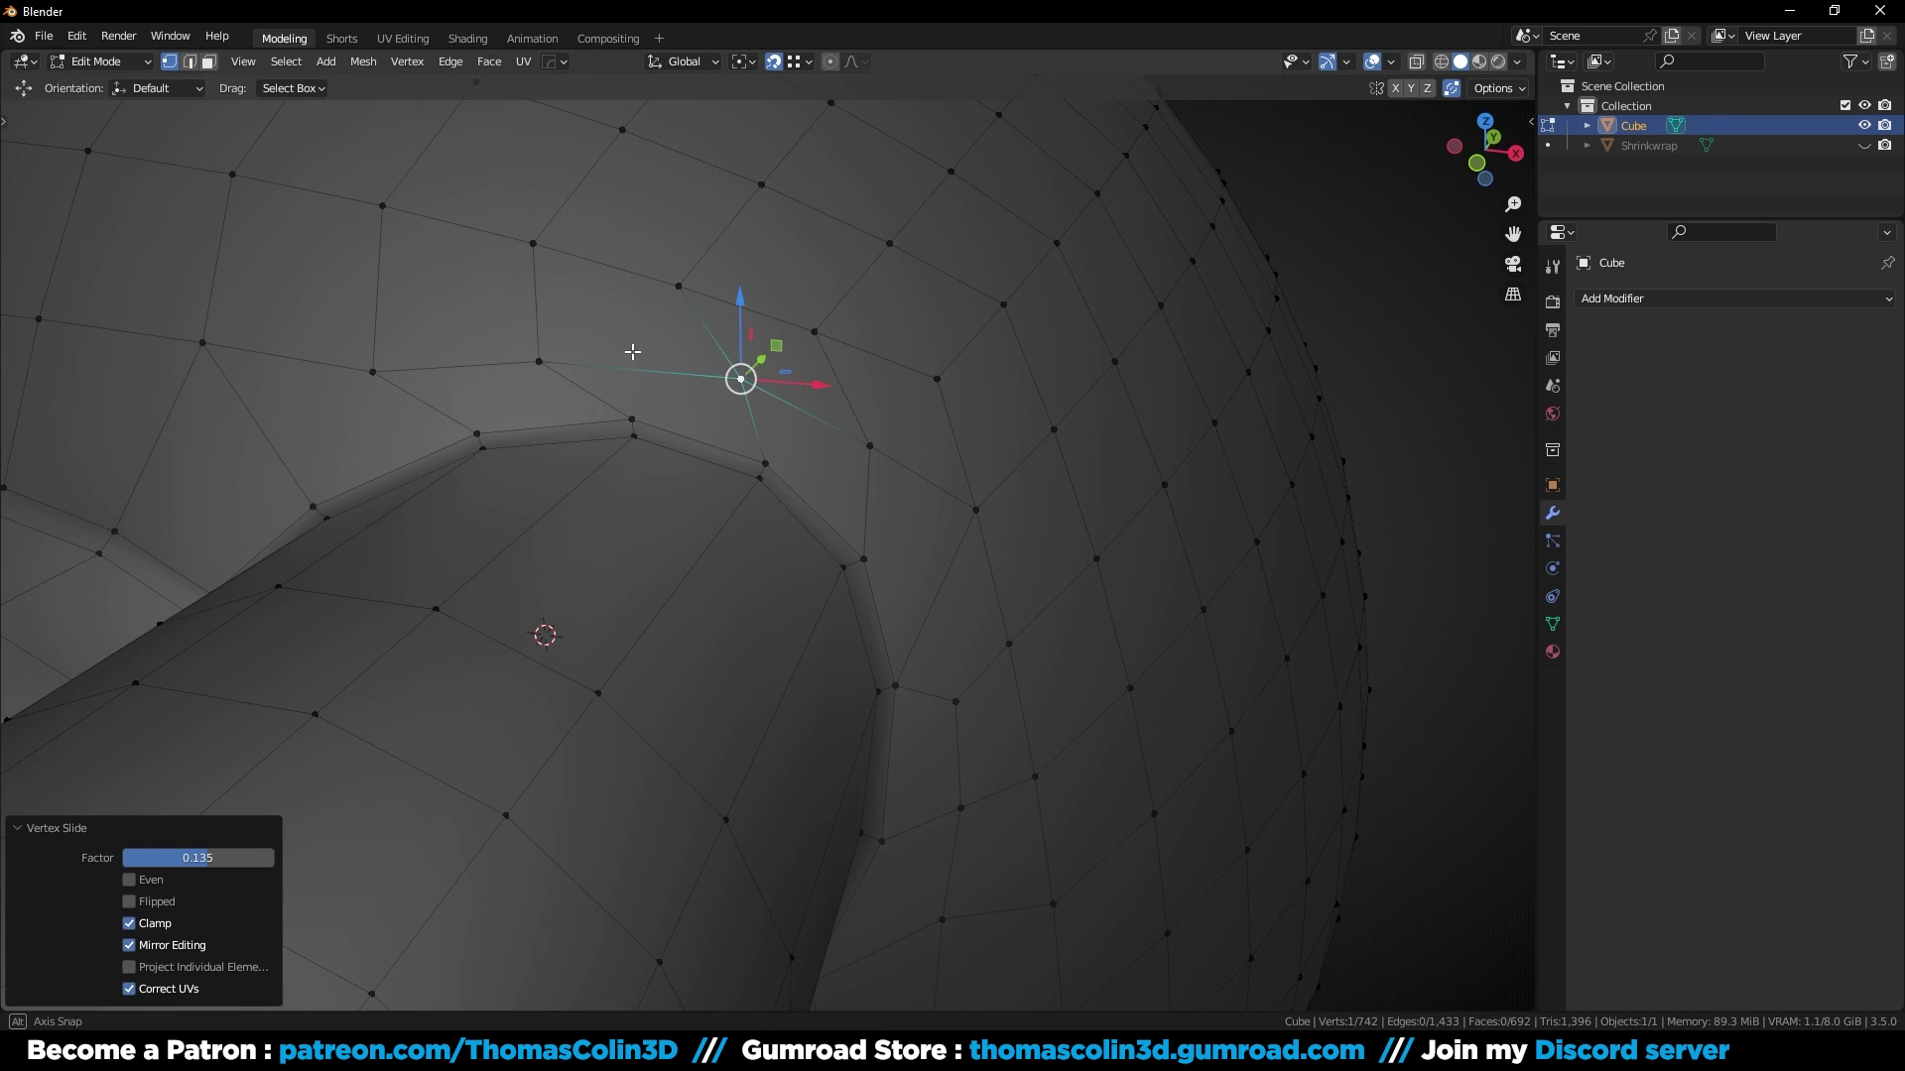
click(538, 361)
key(shift+v)
click(564, 349)
key(shift+v)
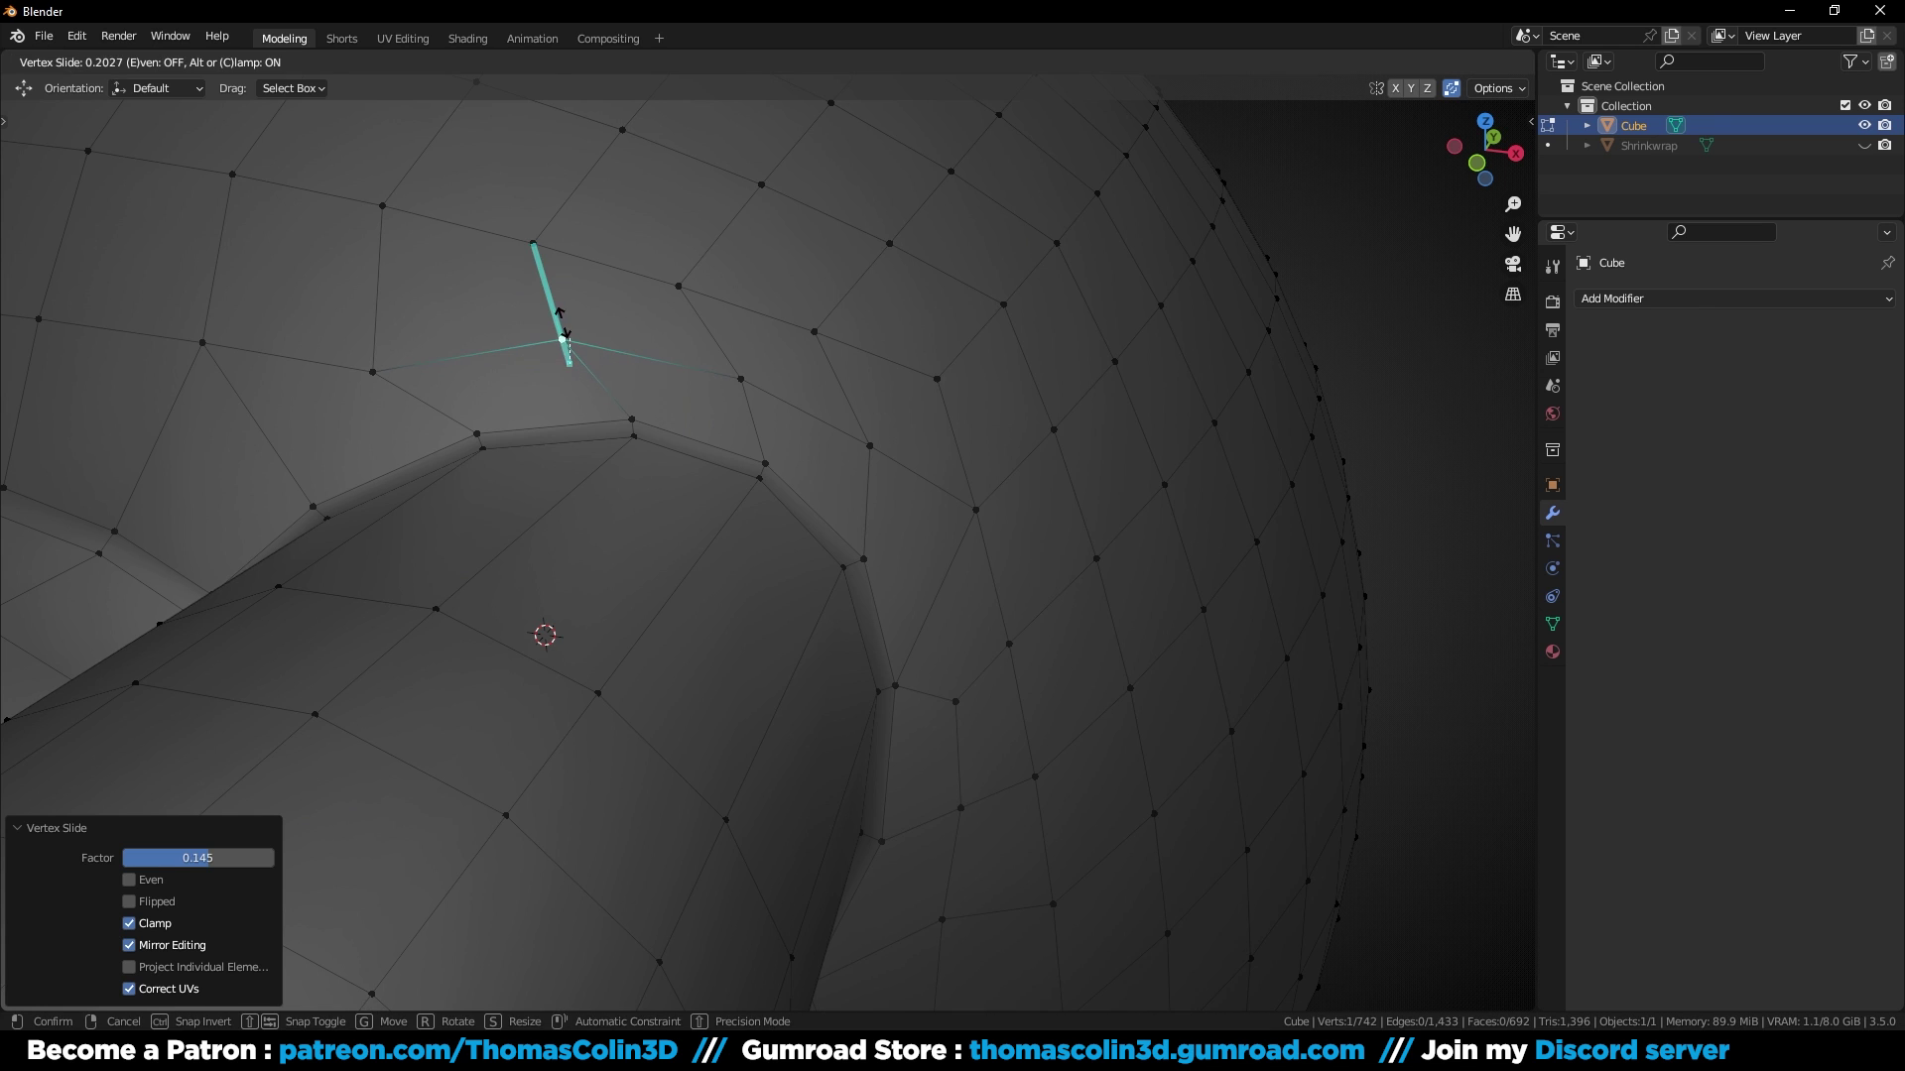
click(560, 331)
click(362, 360)
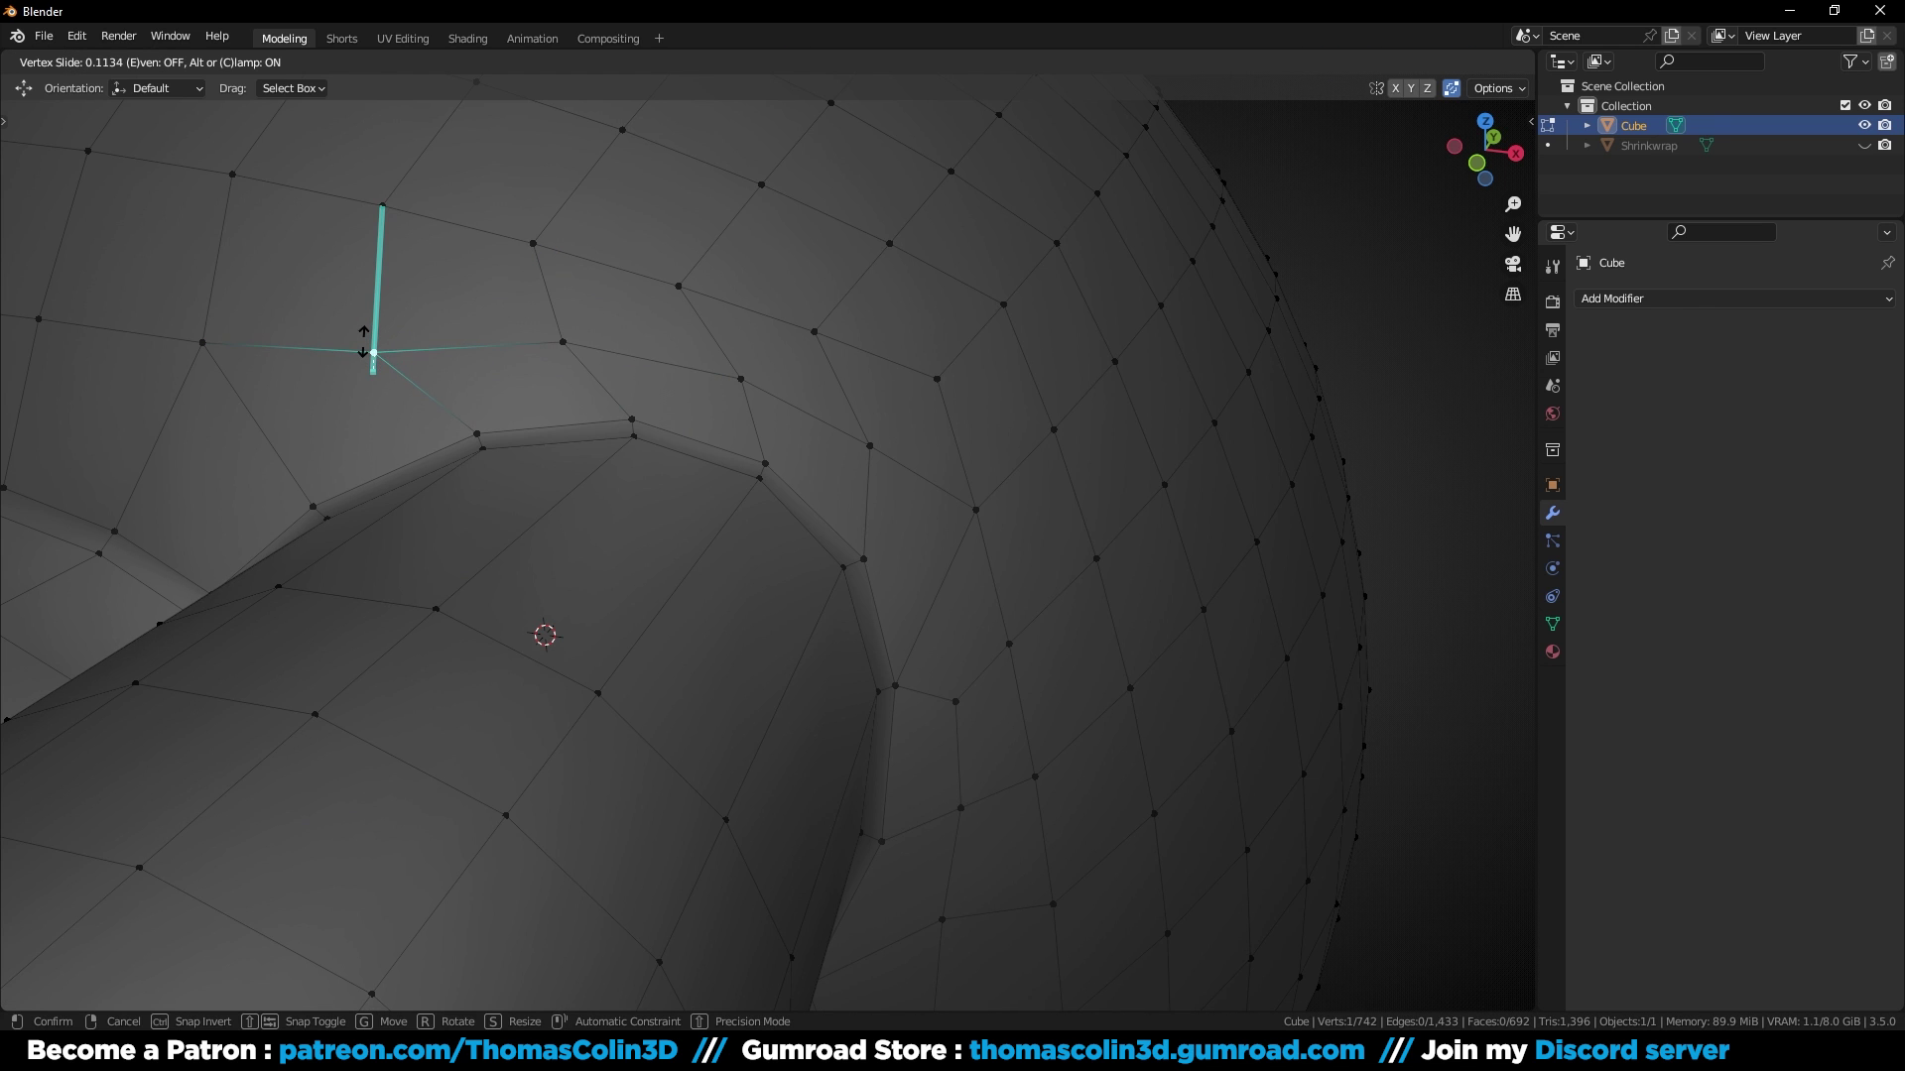
click(364, 352)
Step: Connect the upper flange support vertex diagonally to the sphere vertex above its neighbour, and dissolve the leftover edge beneath that sphere vertex
middle_drag(783, 396, 671, 485)
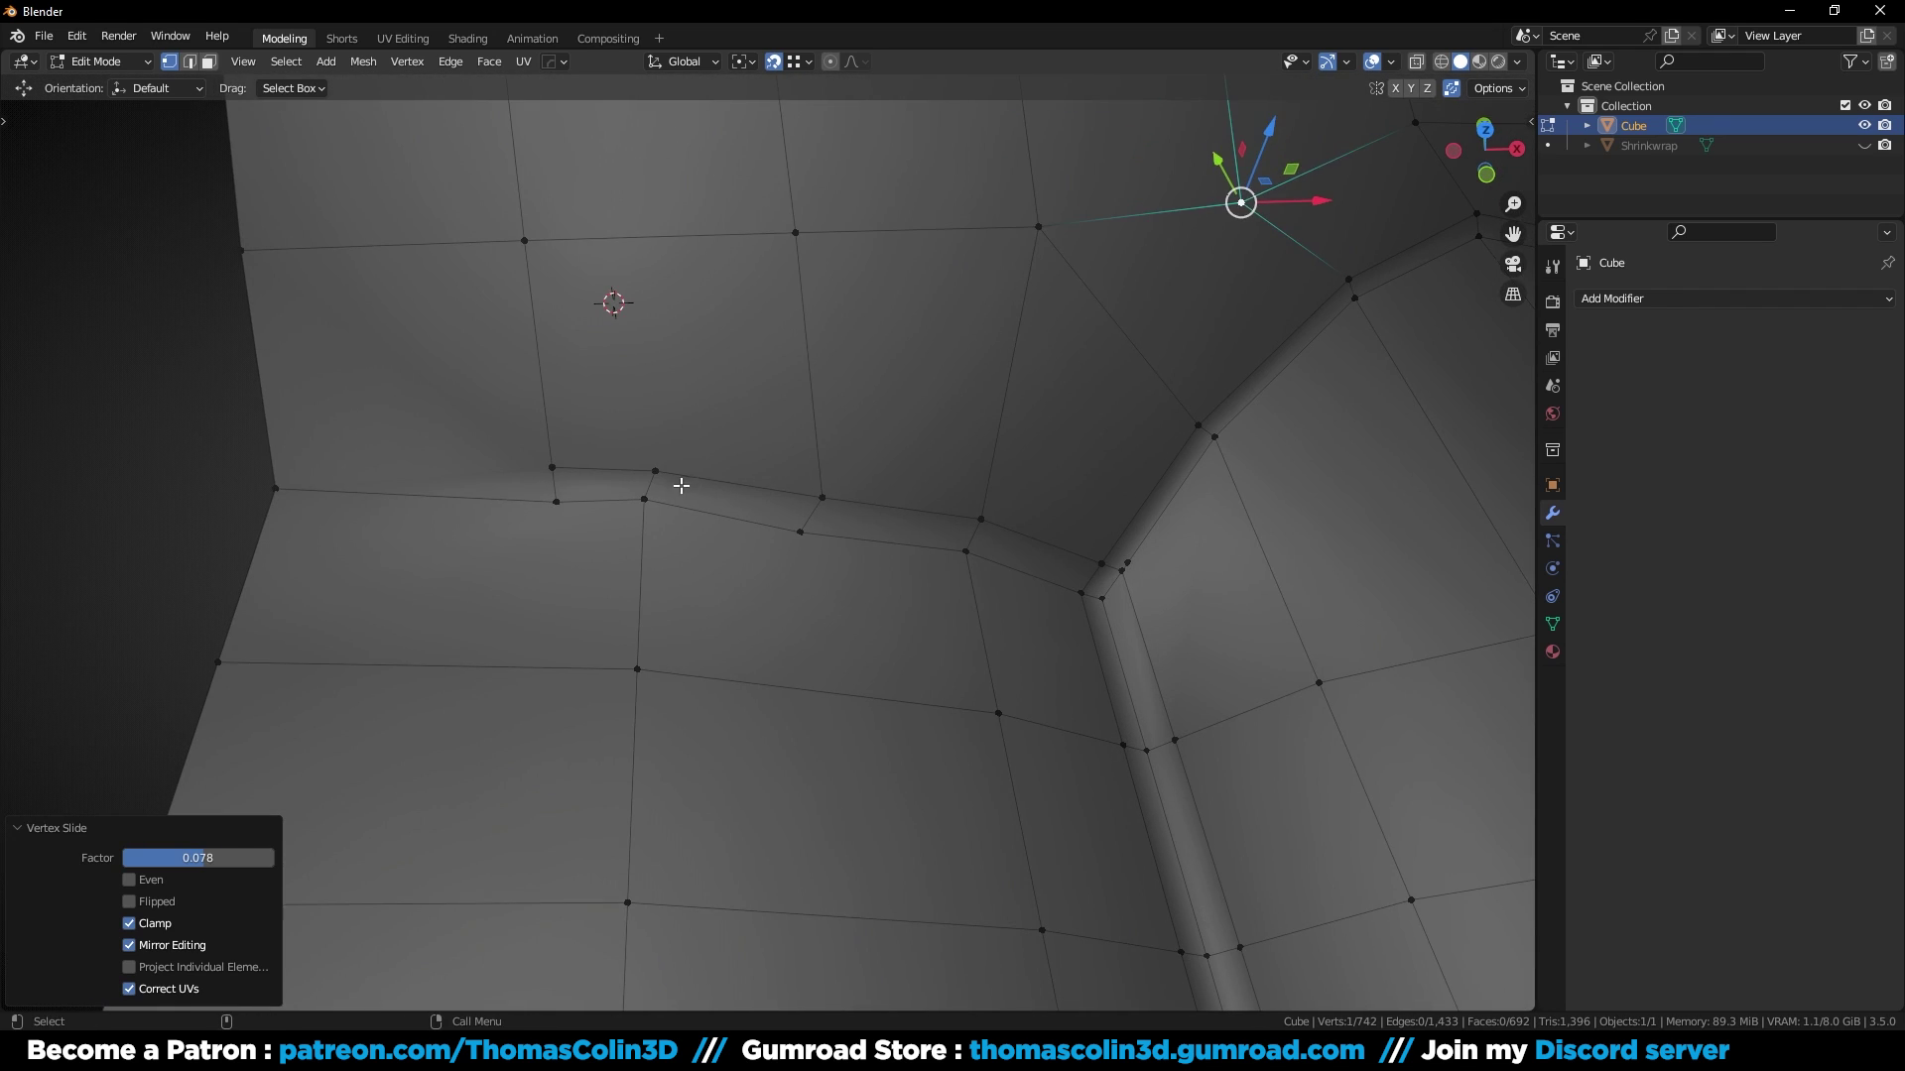
click(657, 472)
key(2)
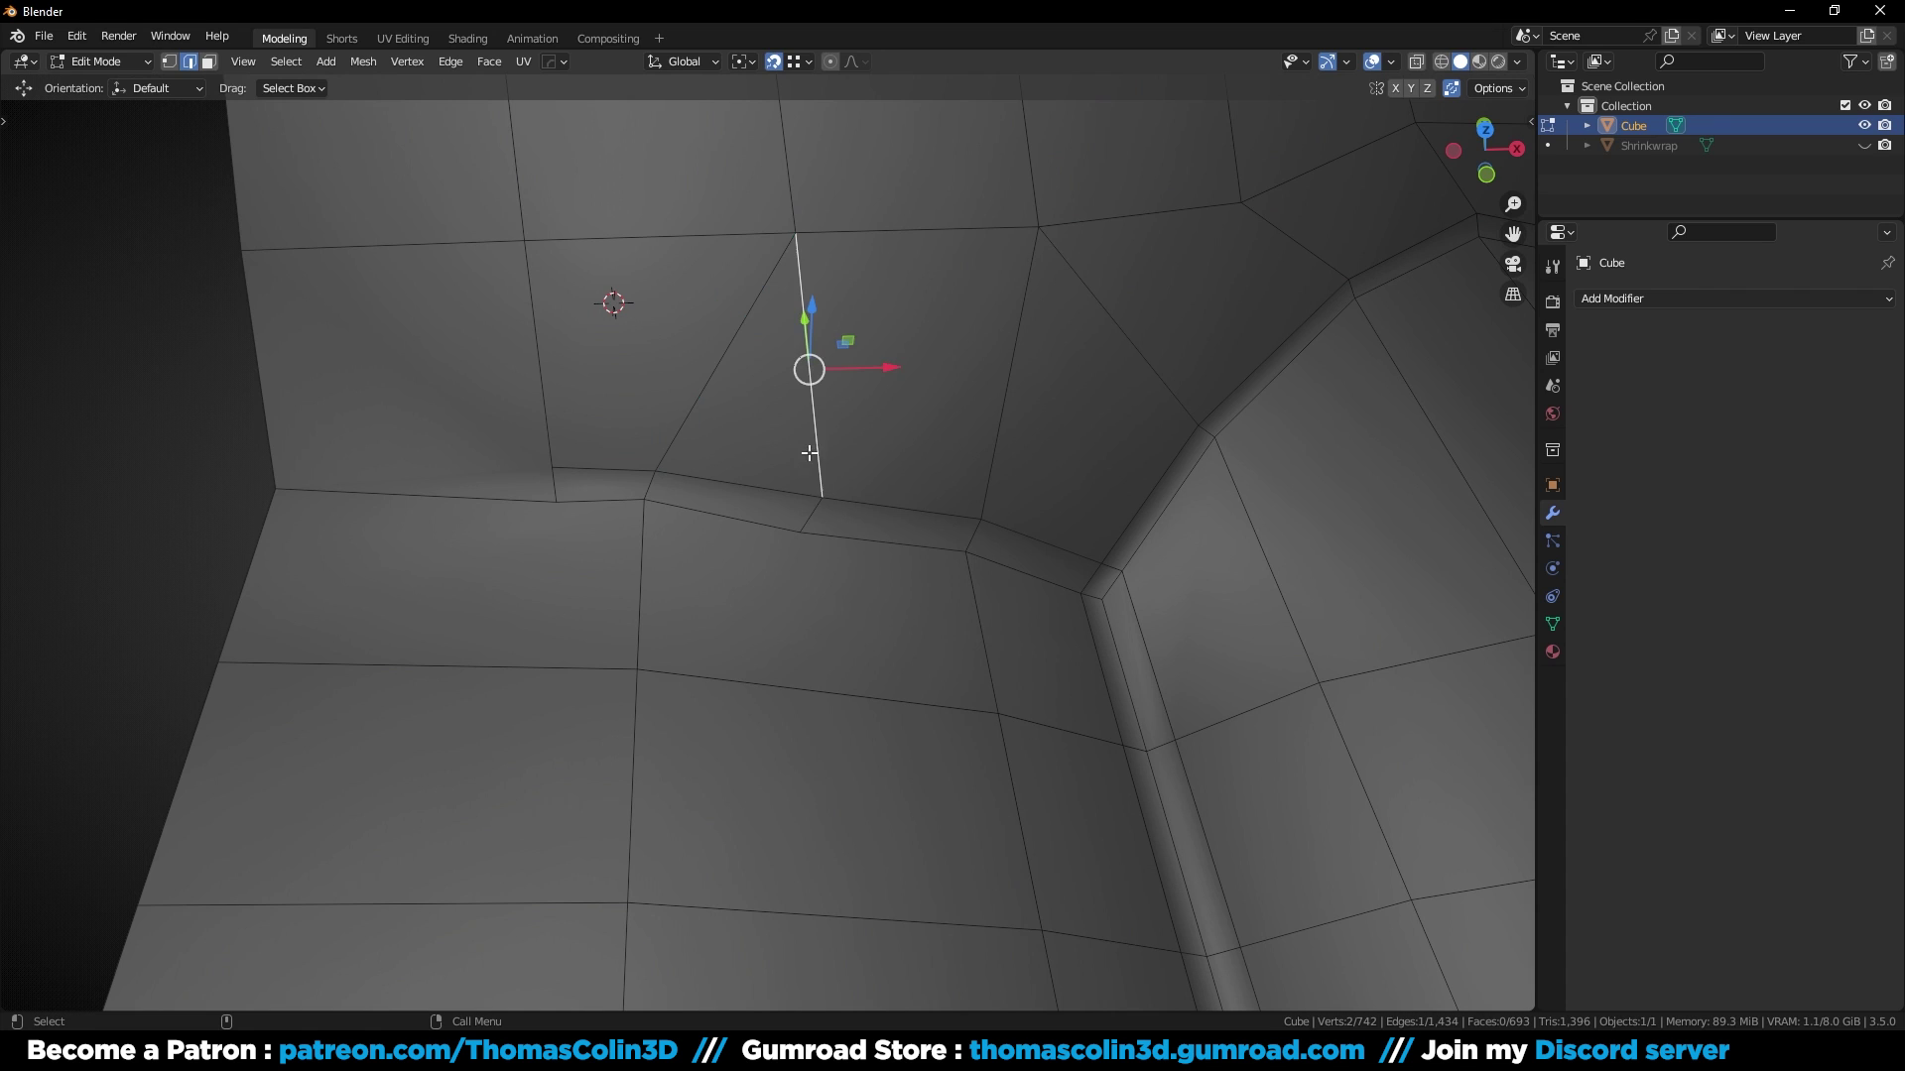
key(ctrl+x)
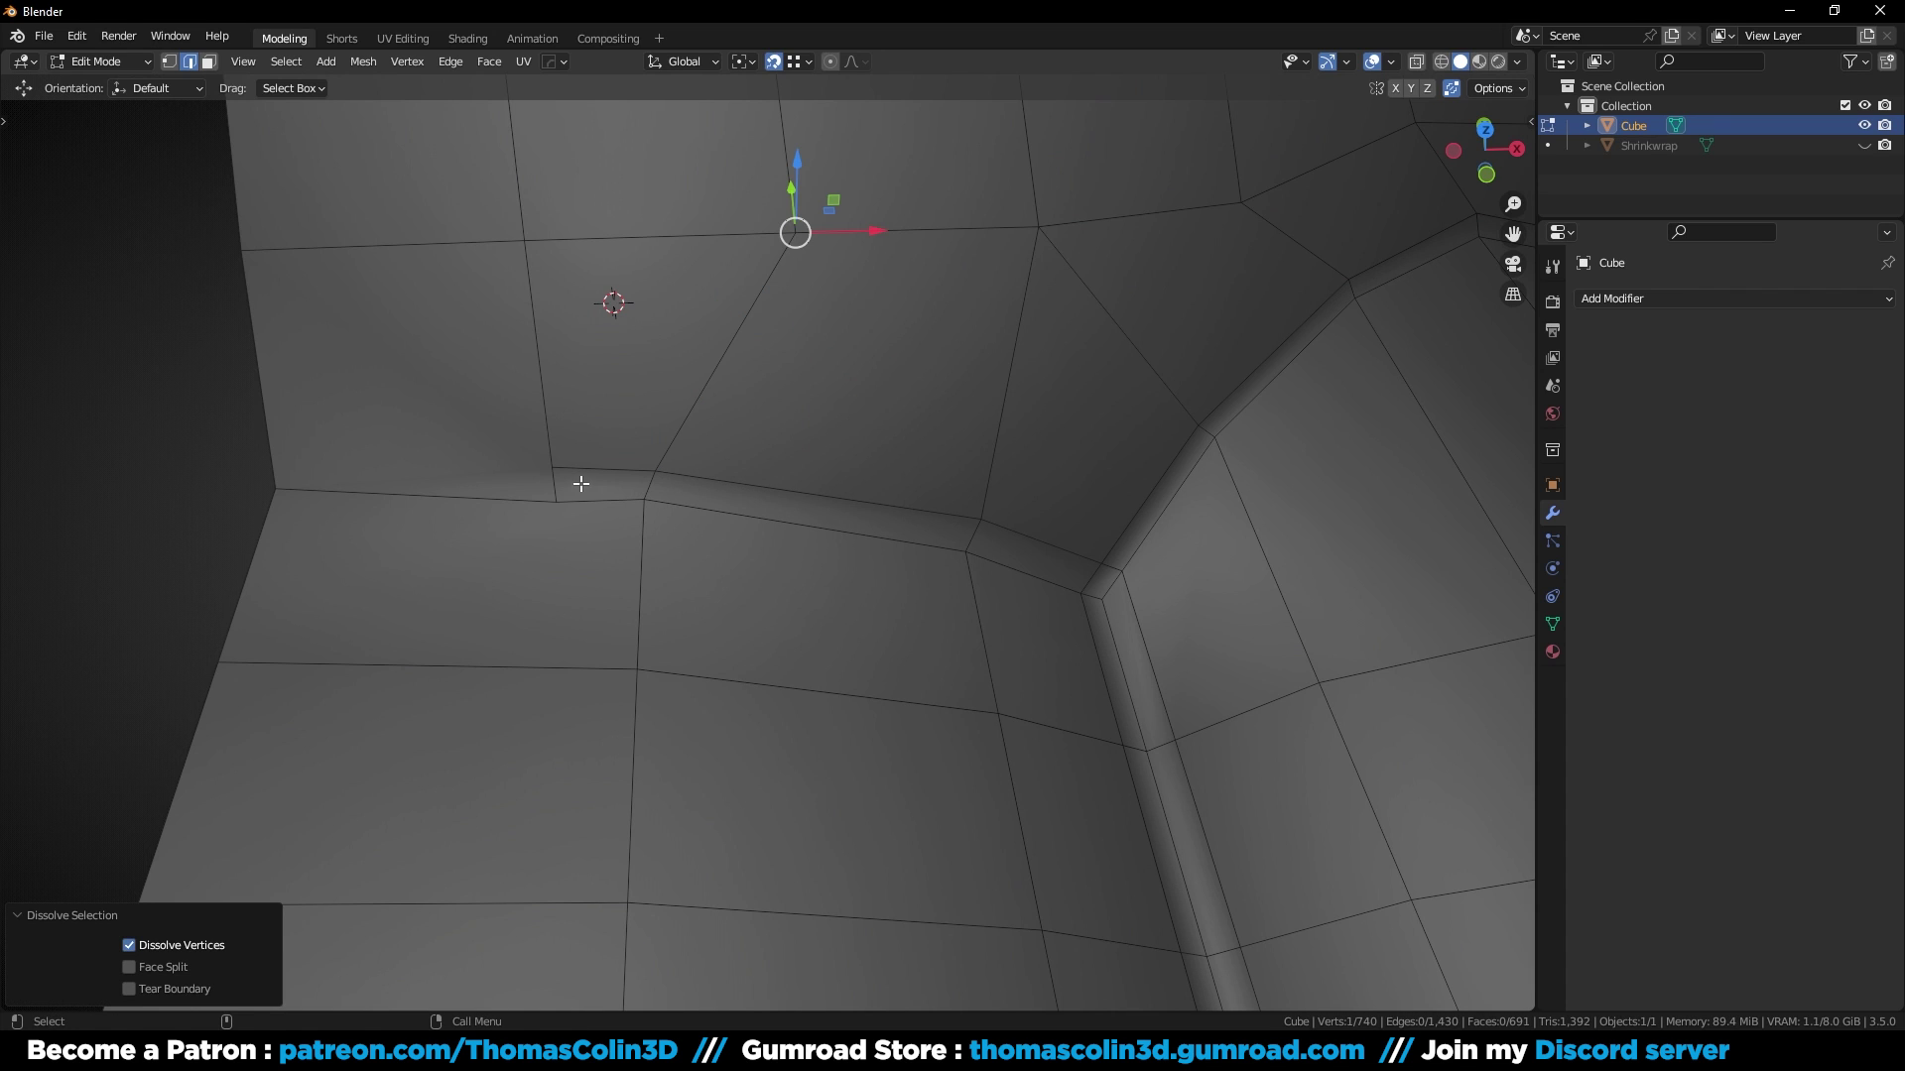
Step: Knife-cut an edge extending the upper flange support line from its last vertex to the sphere's open border
key(k)
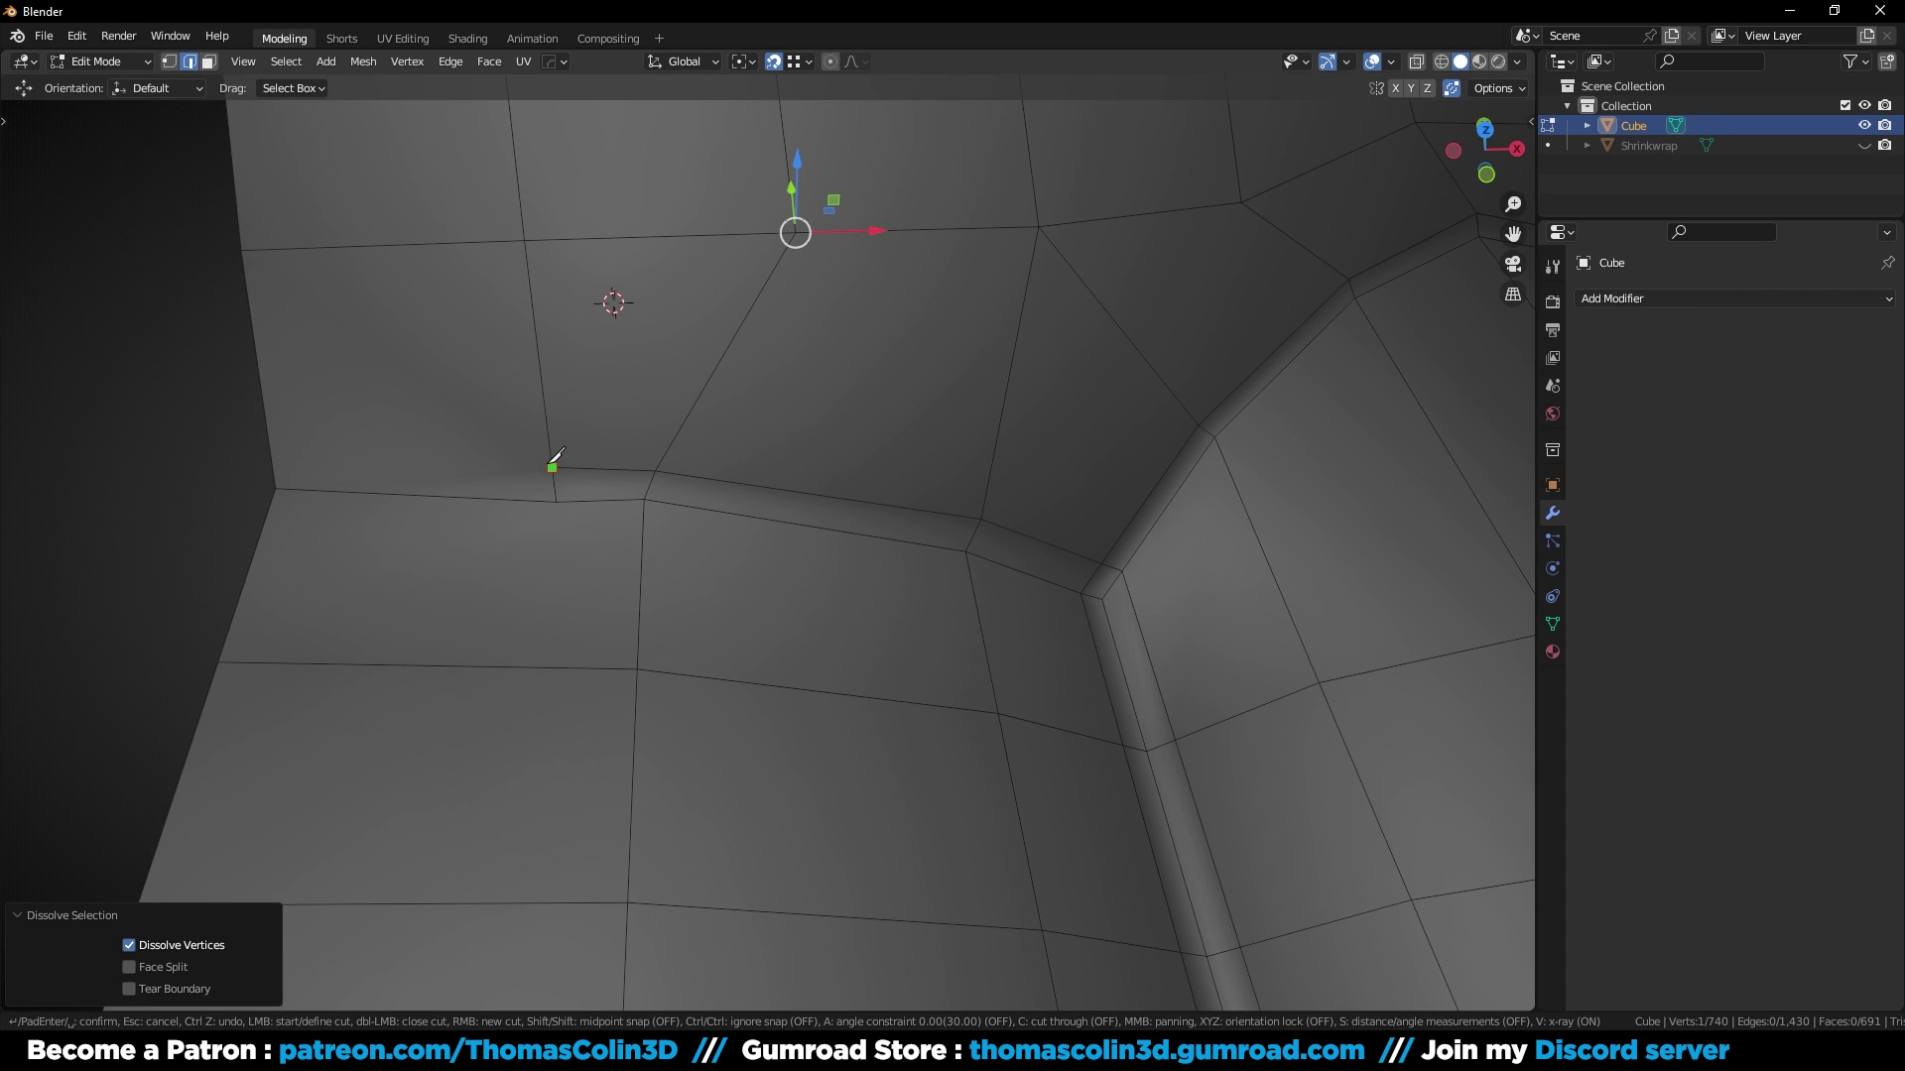
click(271, 459)
key(Return)
Step: Connect the sphere vertex above the support line's end to the new border vertex, and dissolve the leftover edge beneath it
click(692, 453)
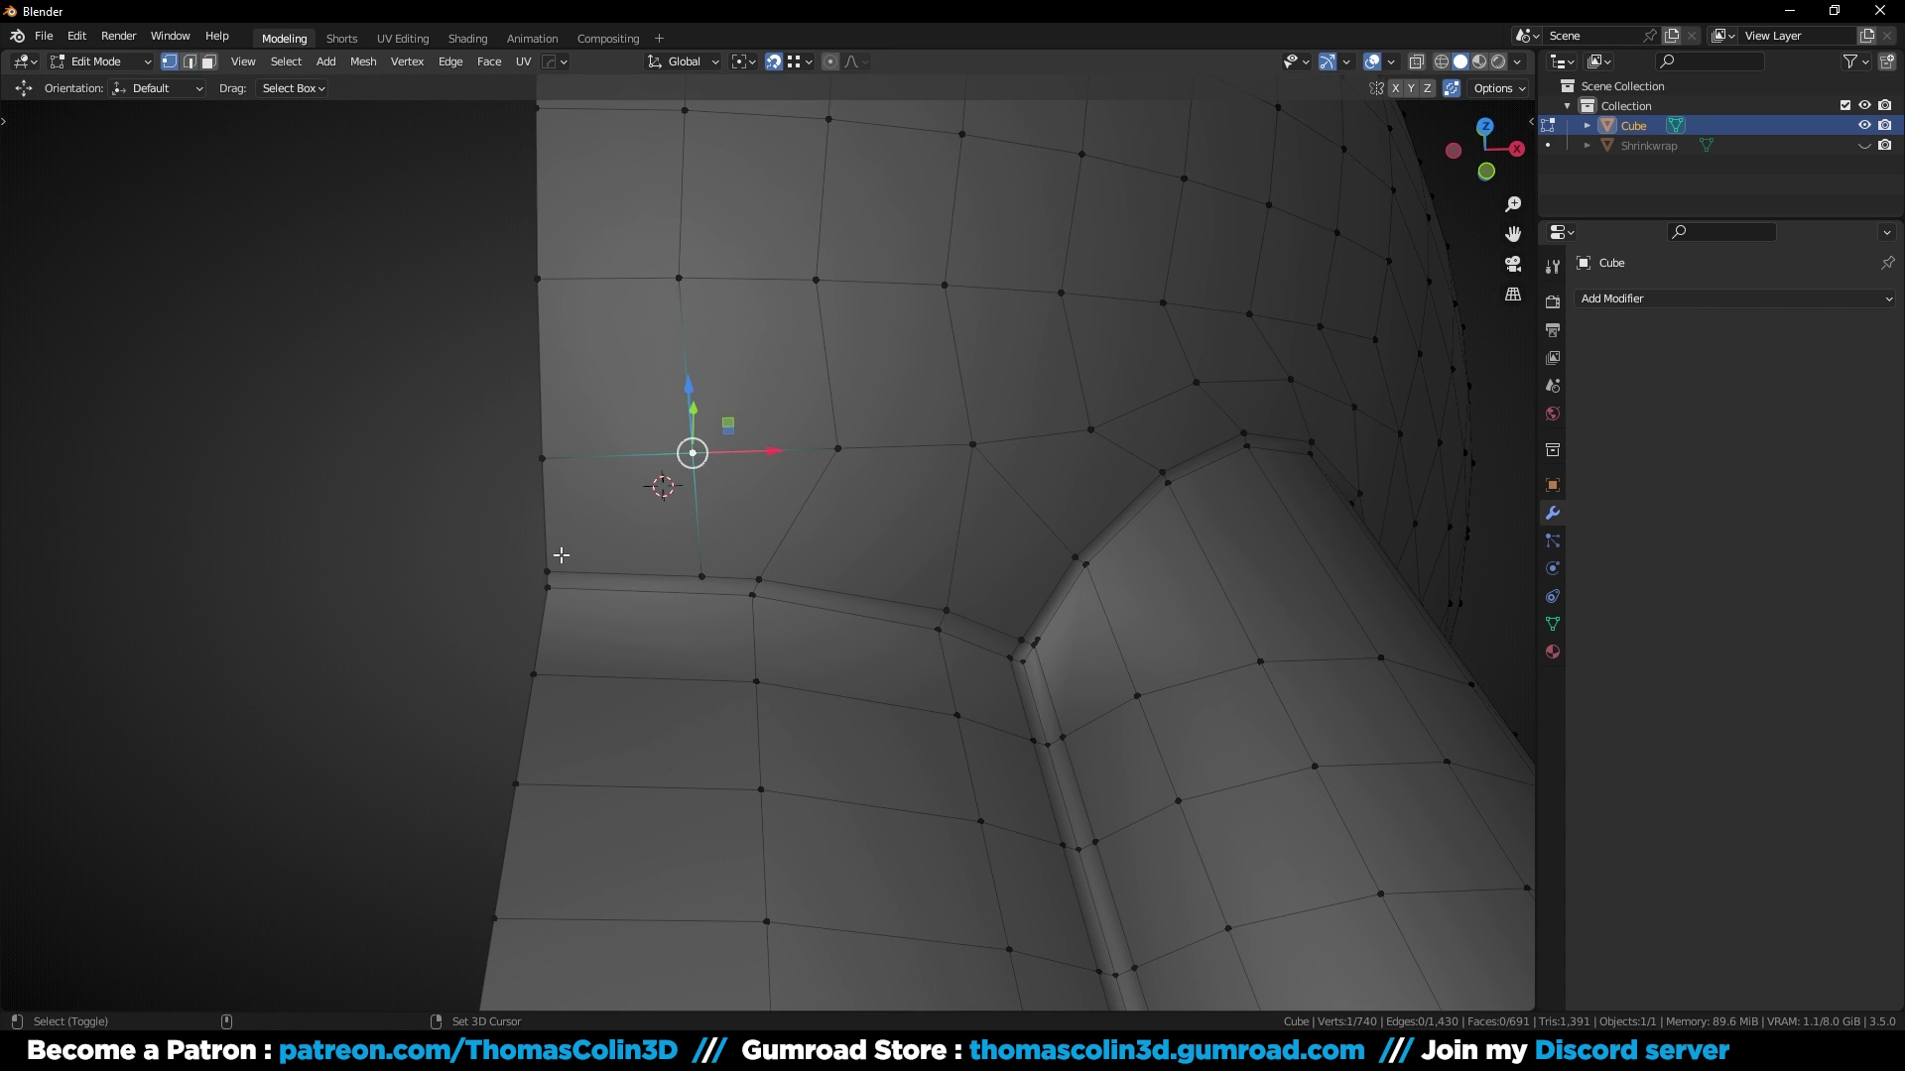
key(ctrl+x)
scroll(655, 476, down, 6)
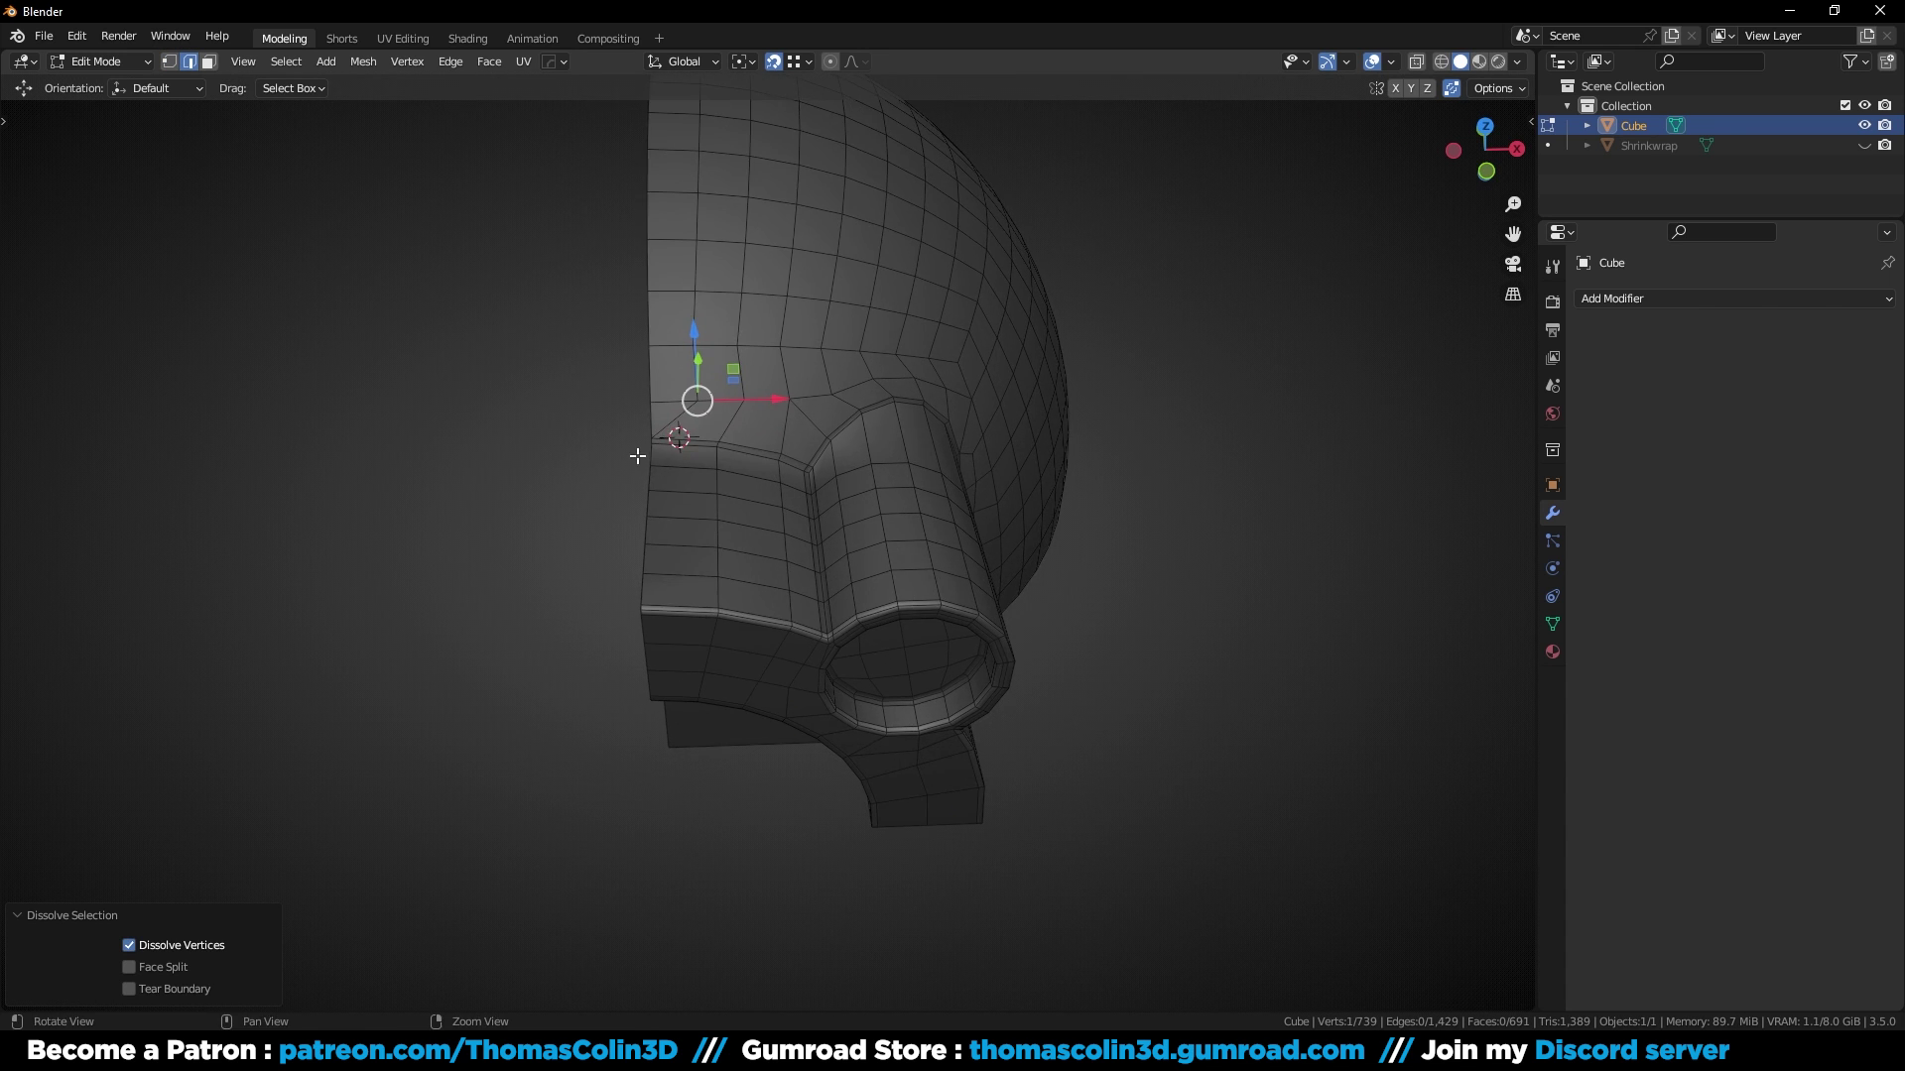
middle_drag(638, 456, 574, 421)
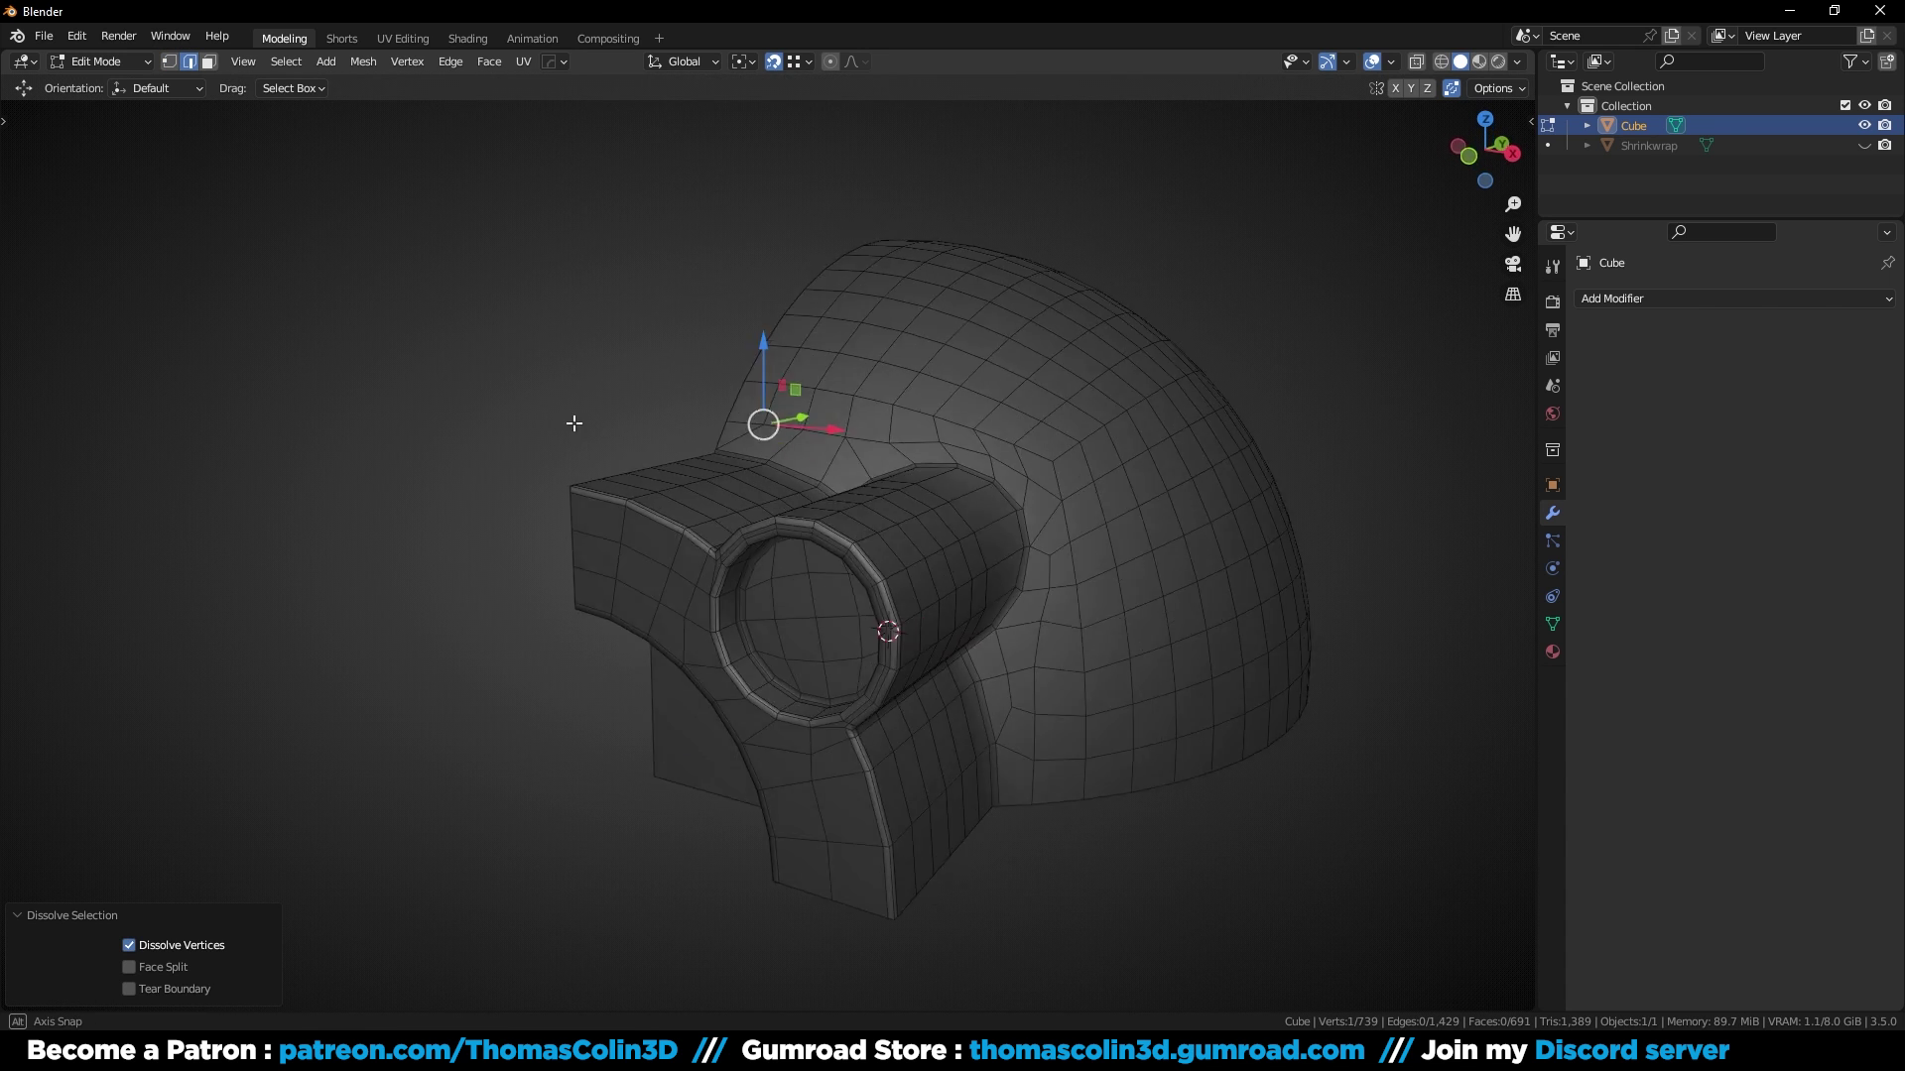
scroll(437, 463, up, 5)
middle_drag(881, 647, 946, 491)
scroll(843, 565, up, 3)
key(ctrl+r)
click(893, 552)
right_click(856, 575)
scroll(953, 512, up, 3)
key(ctrl+z)
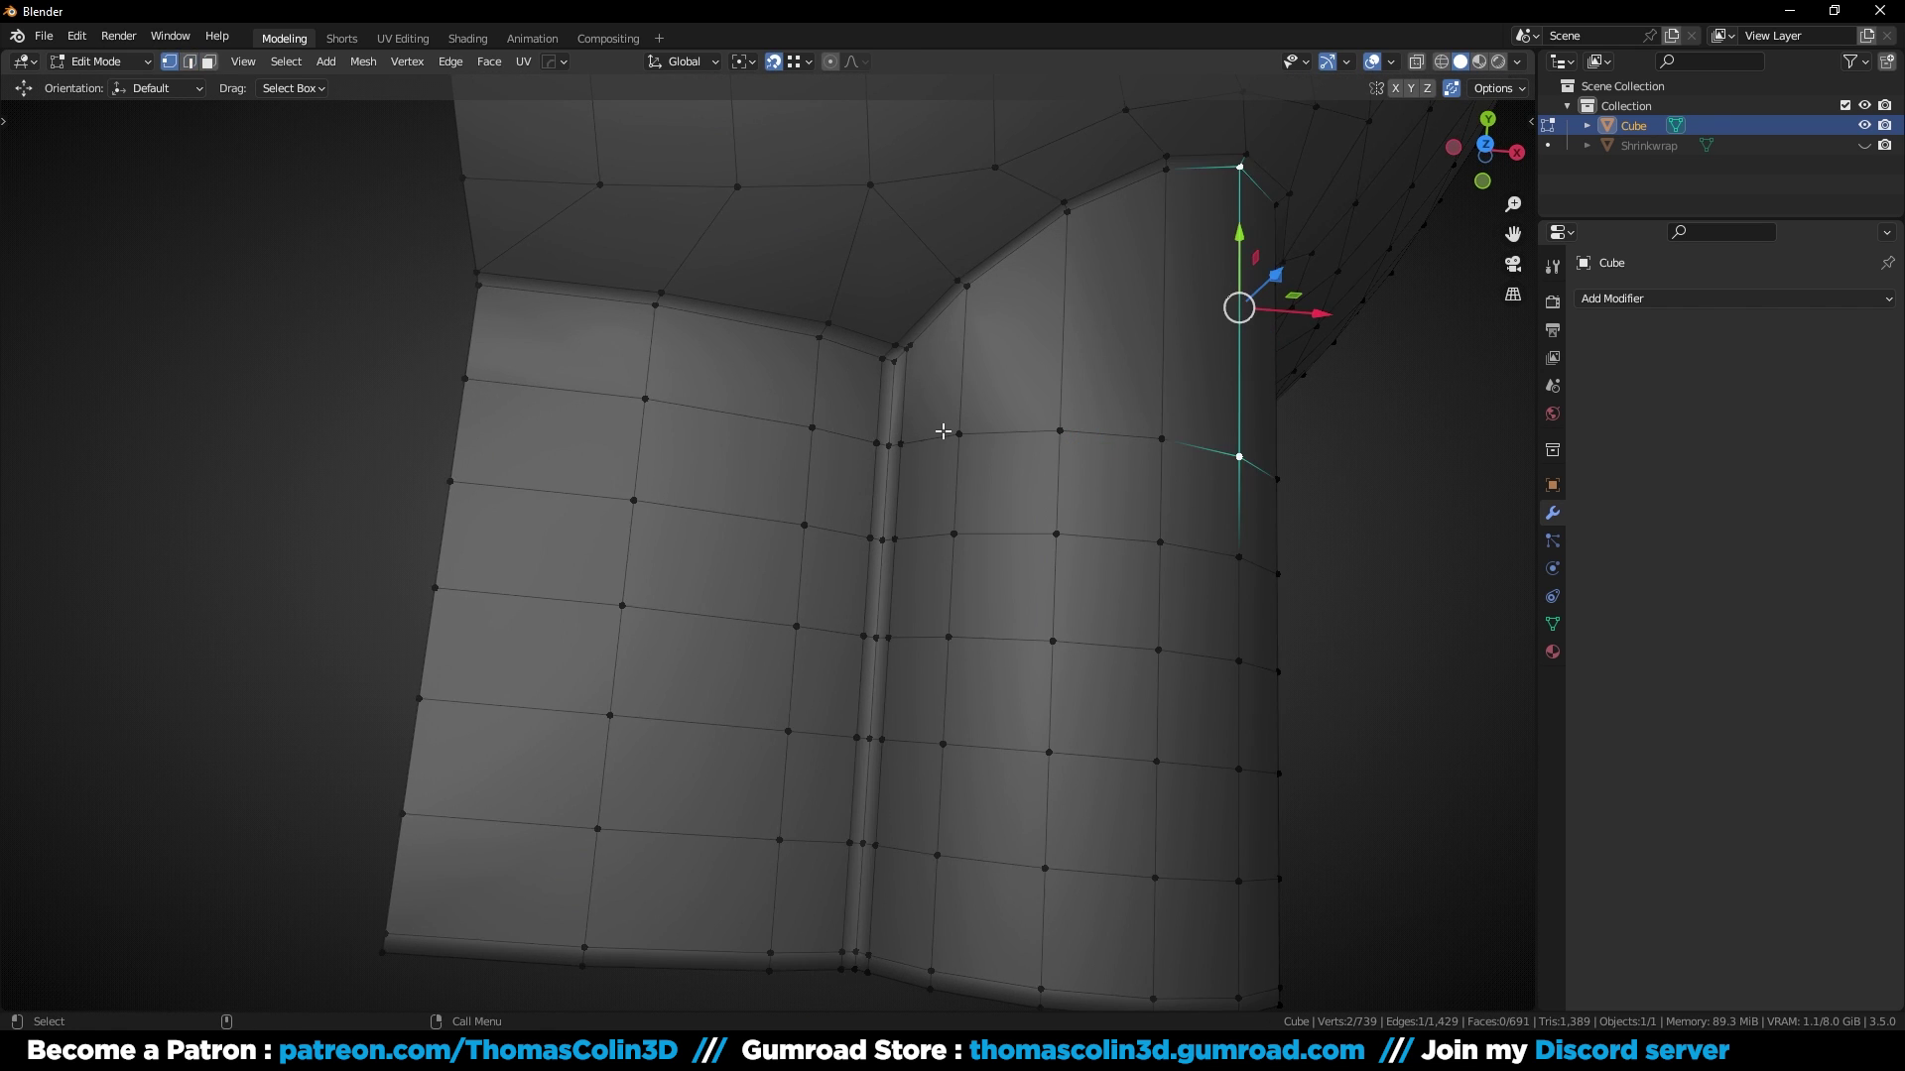
Step: Dissolve the extra vertex beside the inner corner where the flange, boss and sphere meet
key(a)
click(909, 347)
key(KP_Decimal)
middle_drag(793, 739, 819, 648)
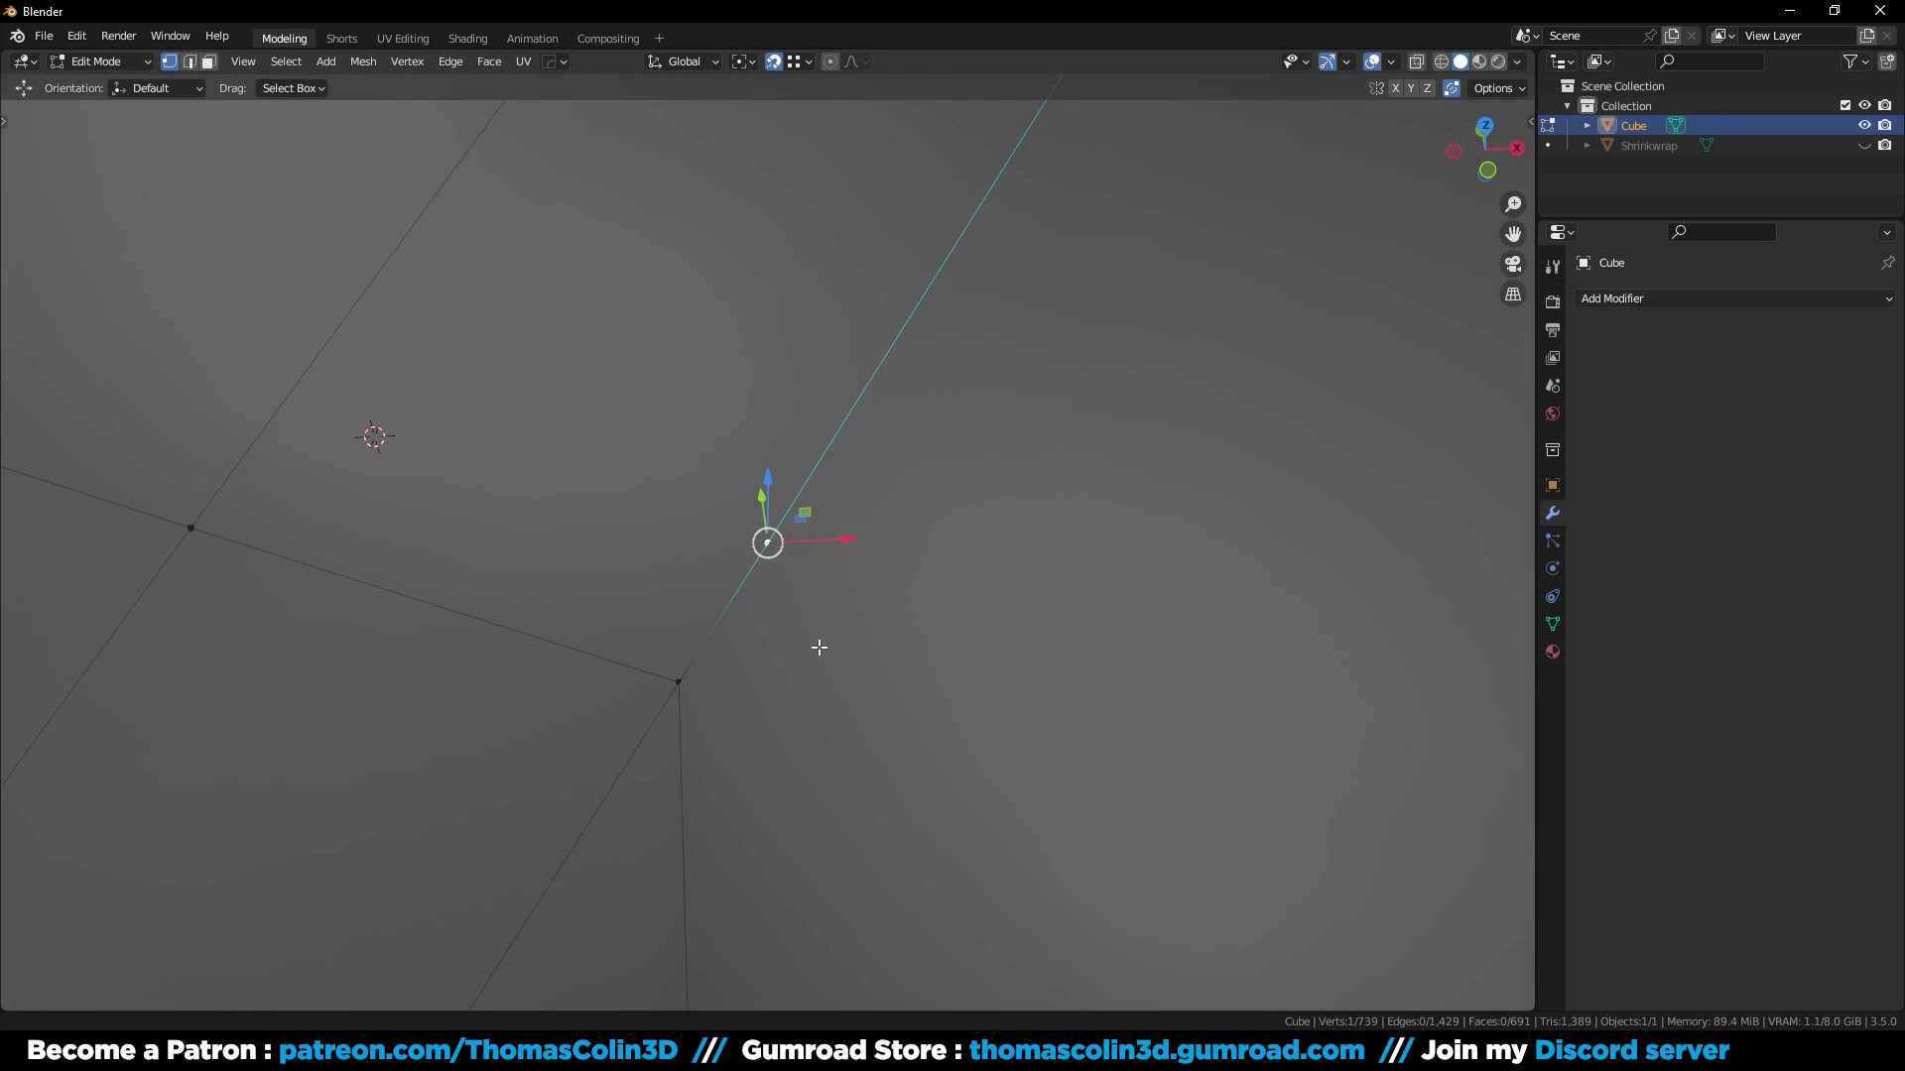
scroll(819, 646, down, 3)
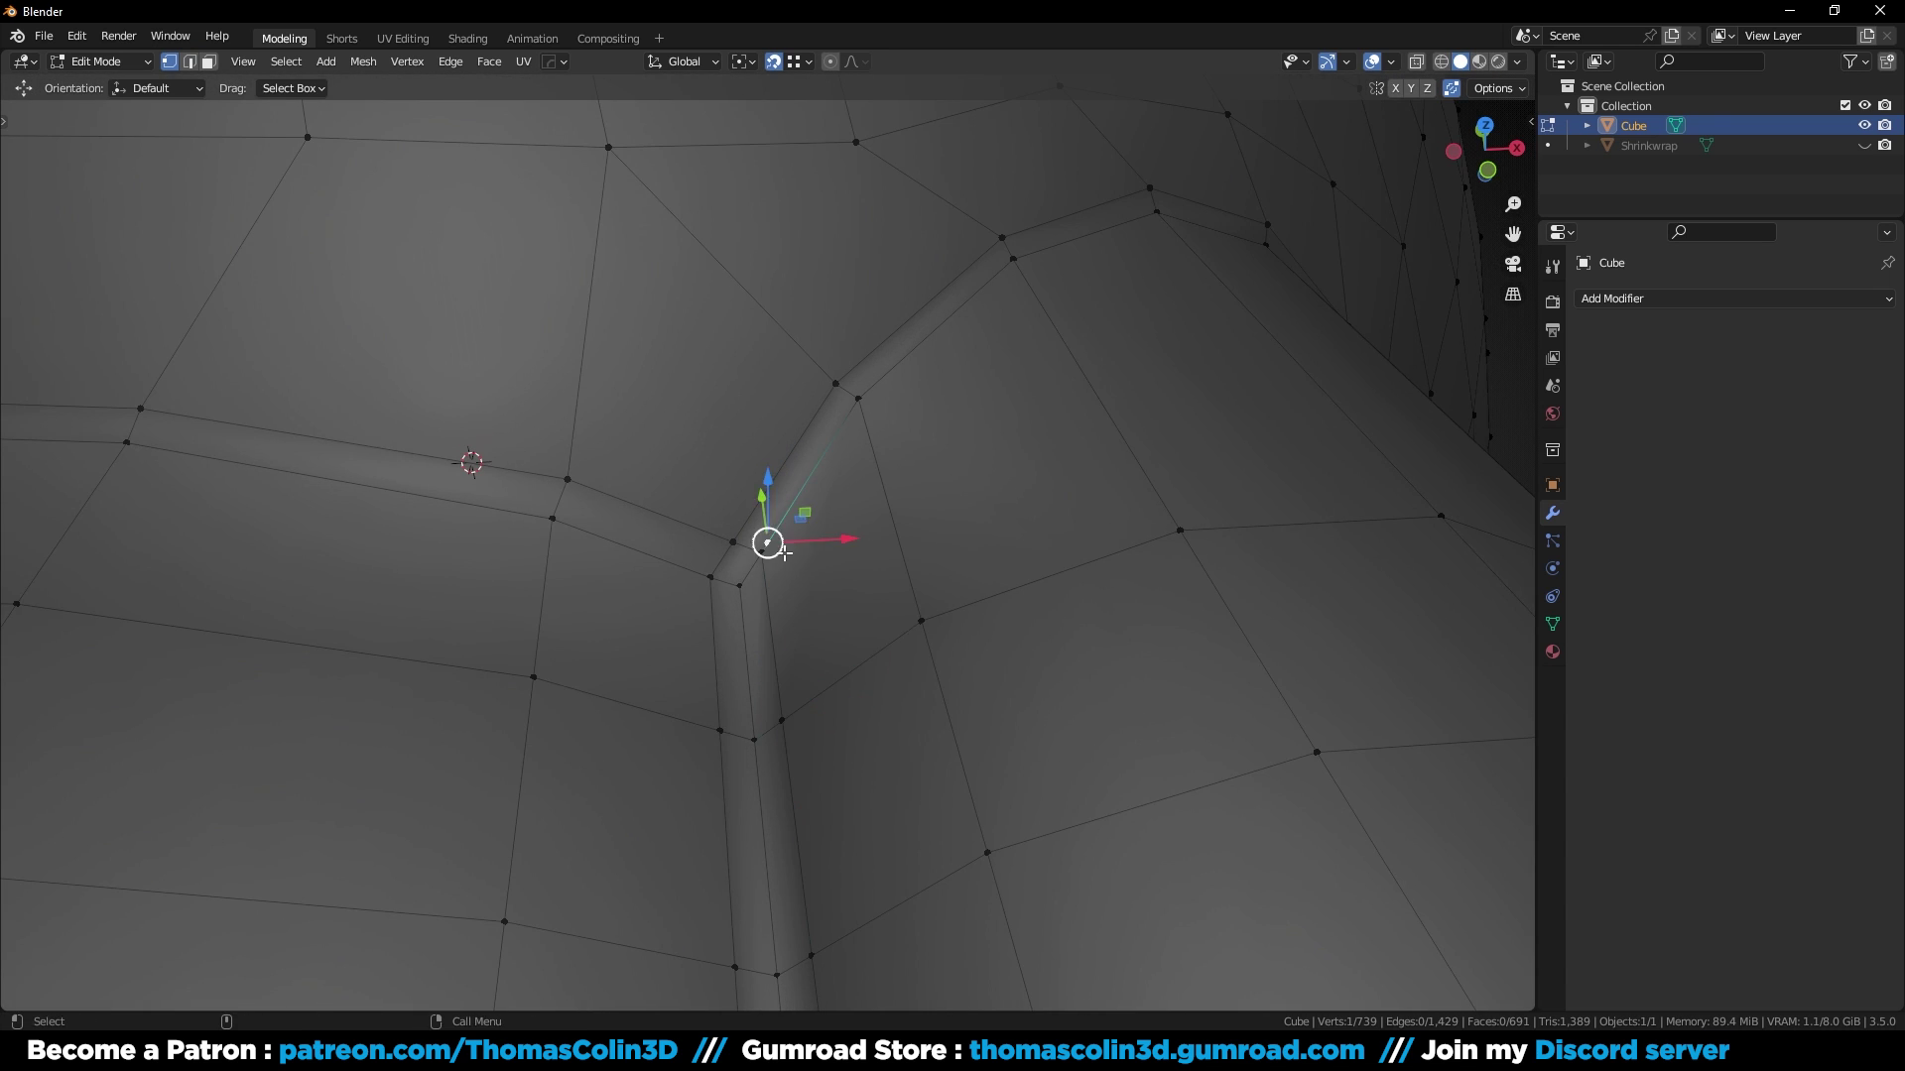
key(ctrl+x)
middle_drag(810, 565, 832, 697)
Step: Add a loop cut around the flange and boss, slid close to the sphere junction with a factor of 0.860
key(ctrl+r)
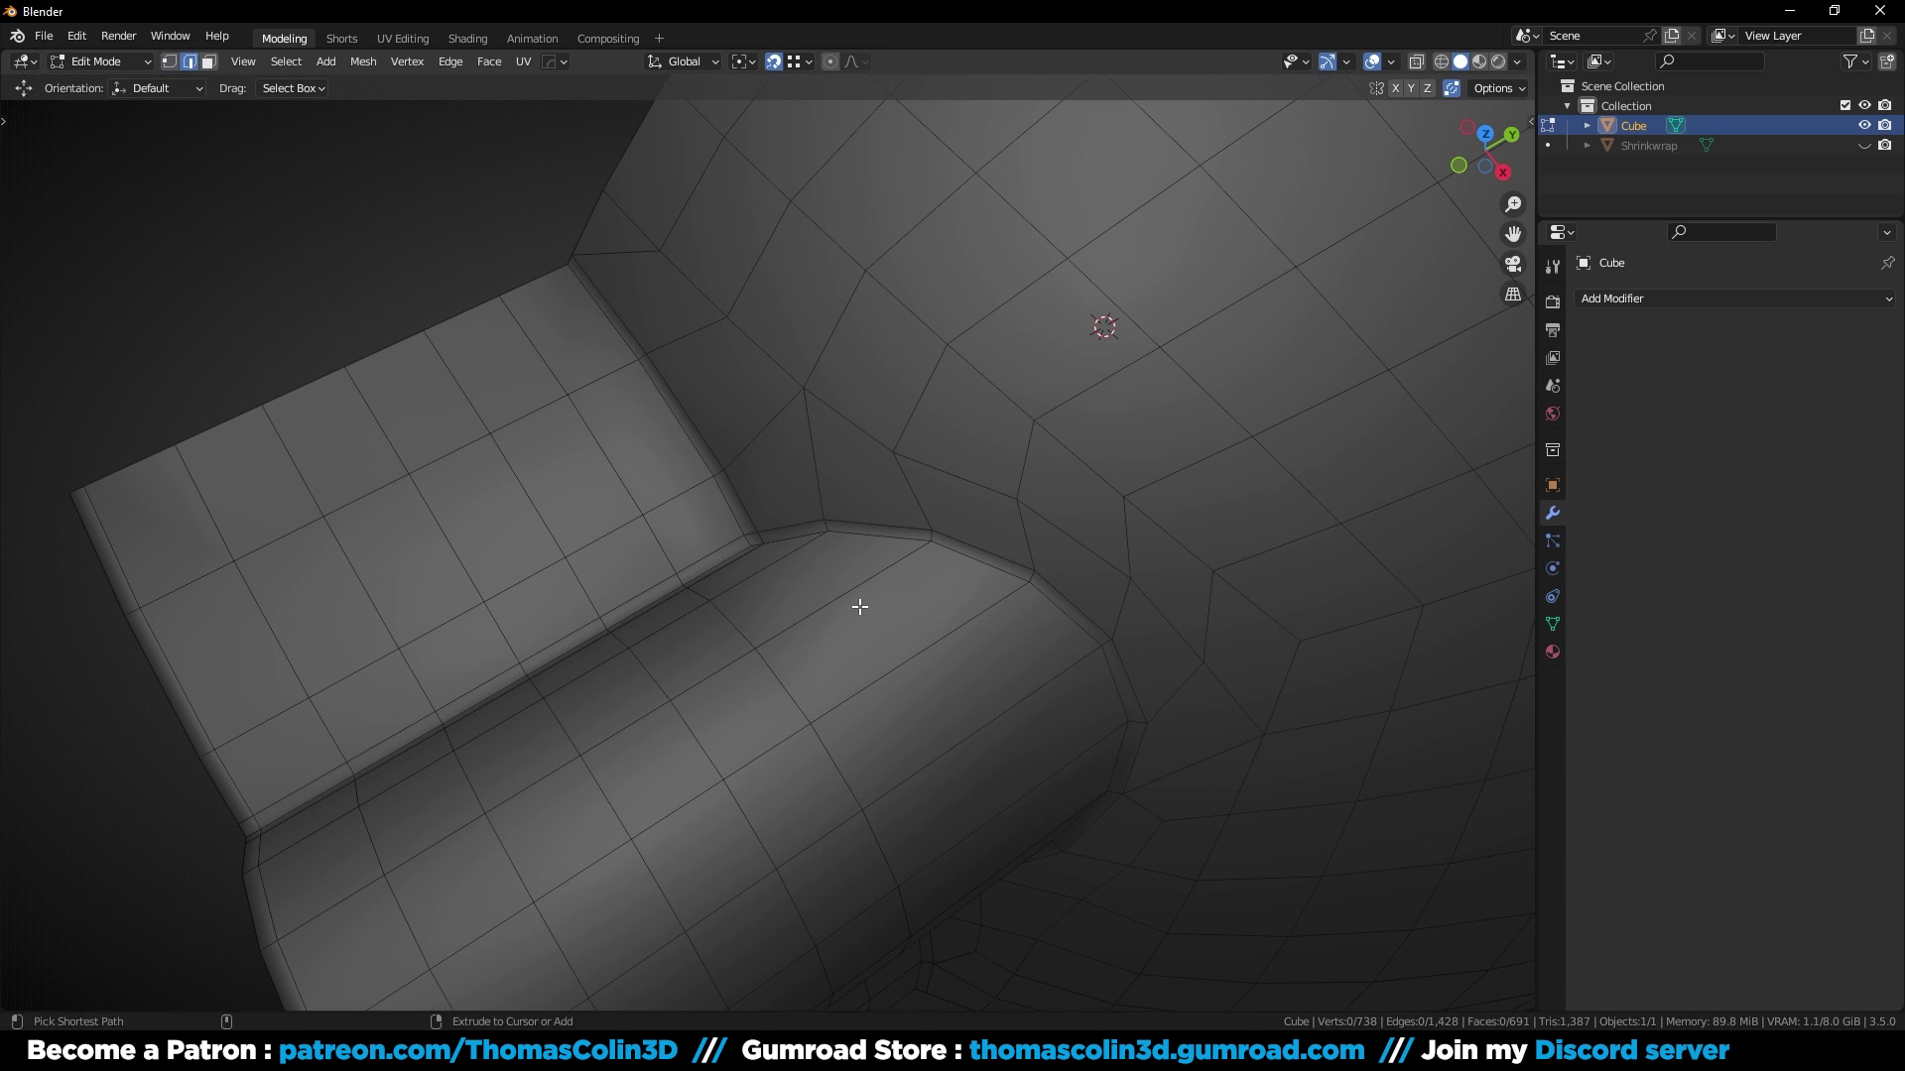
click(863, 603)
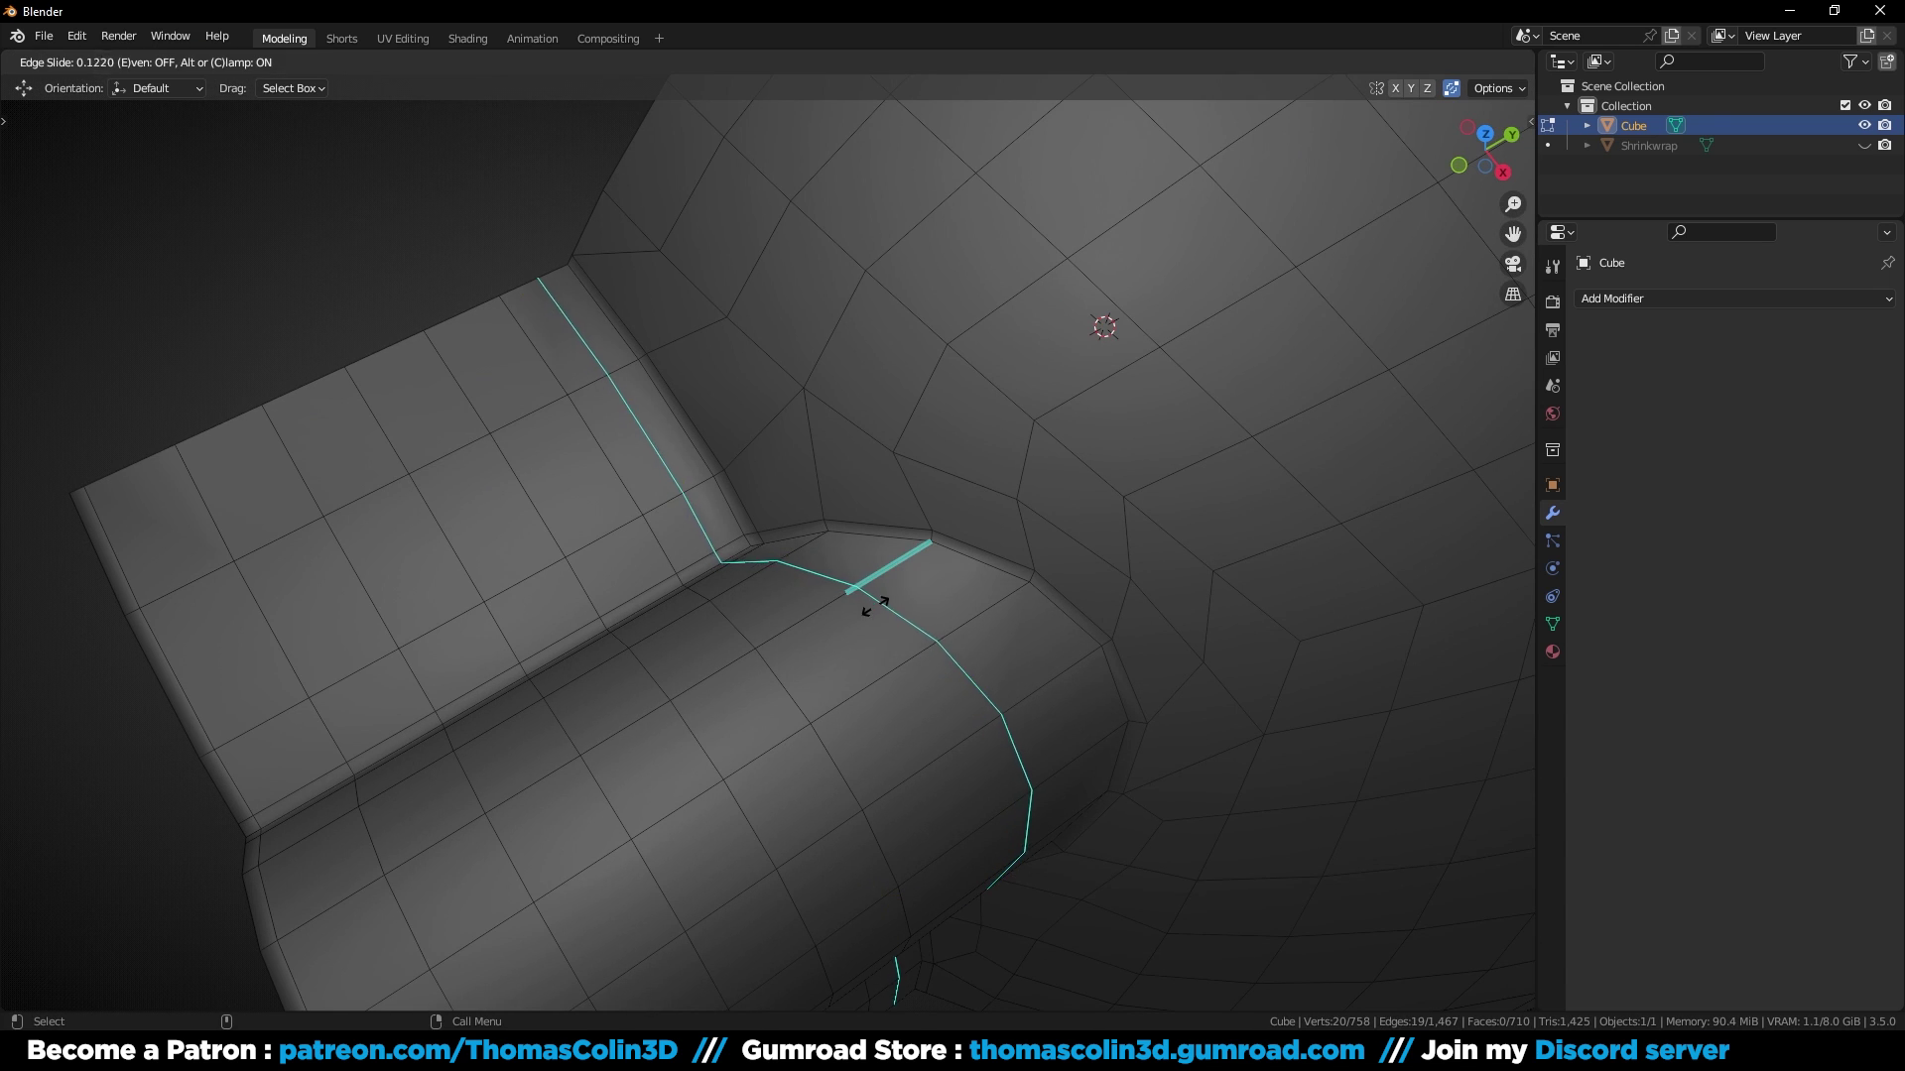
click(978, 630)
middle_drag(977, 630, 494, 279)
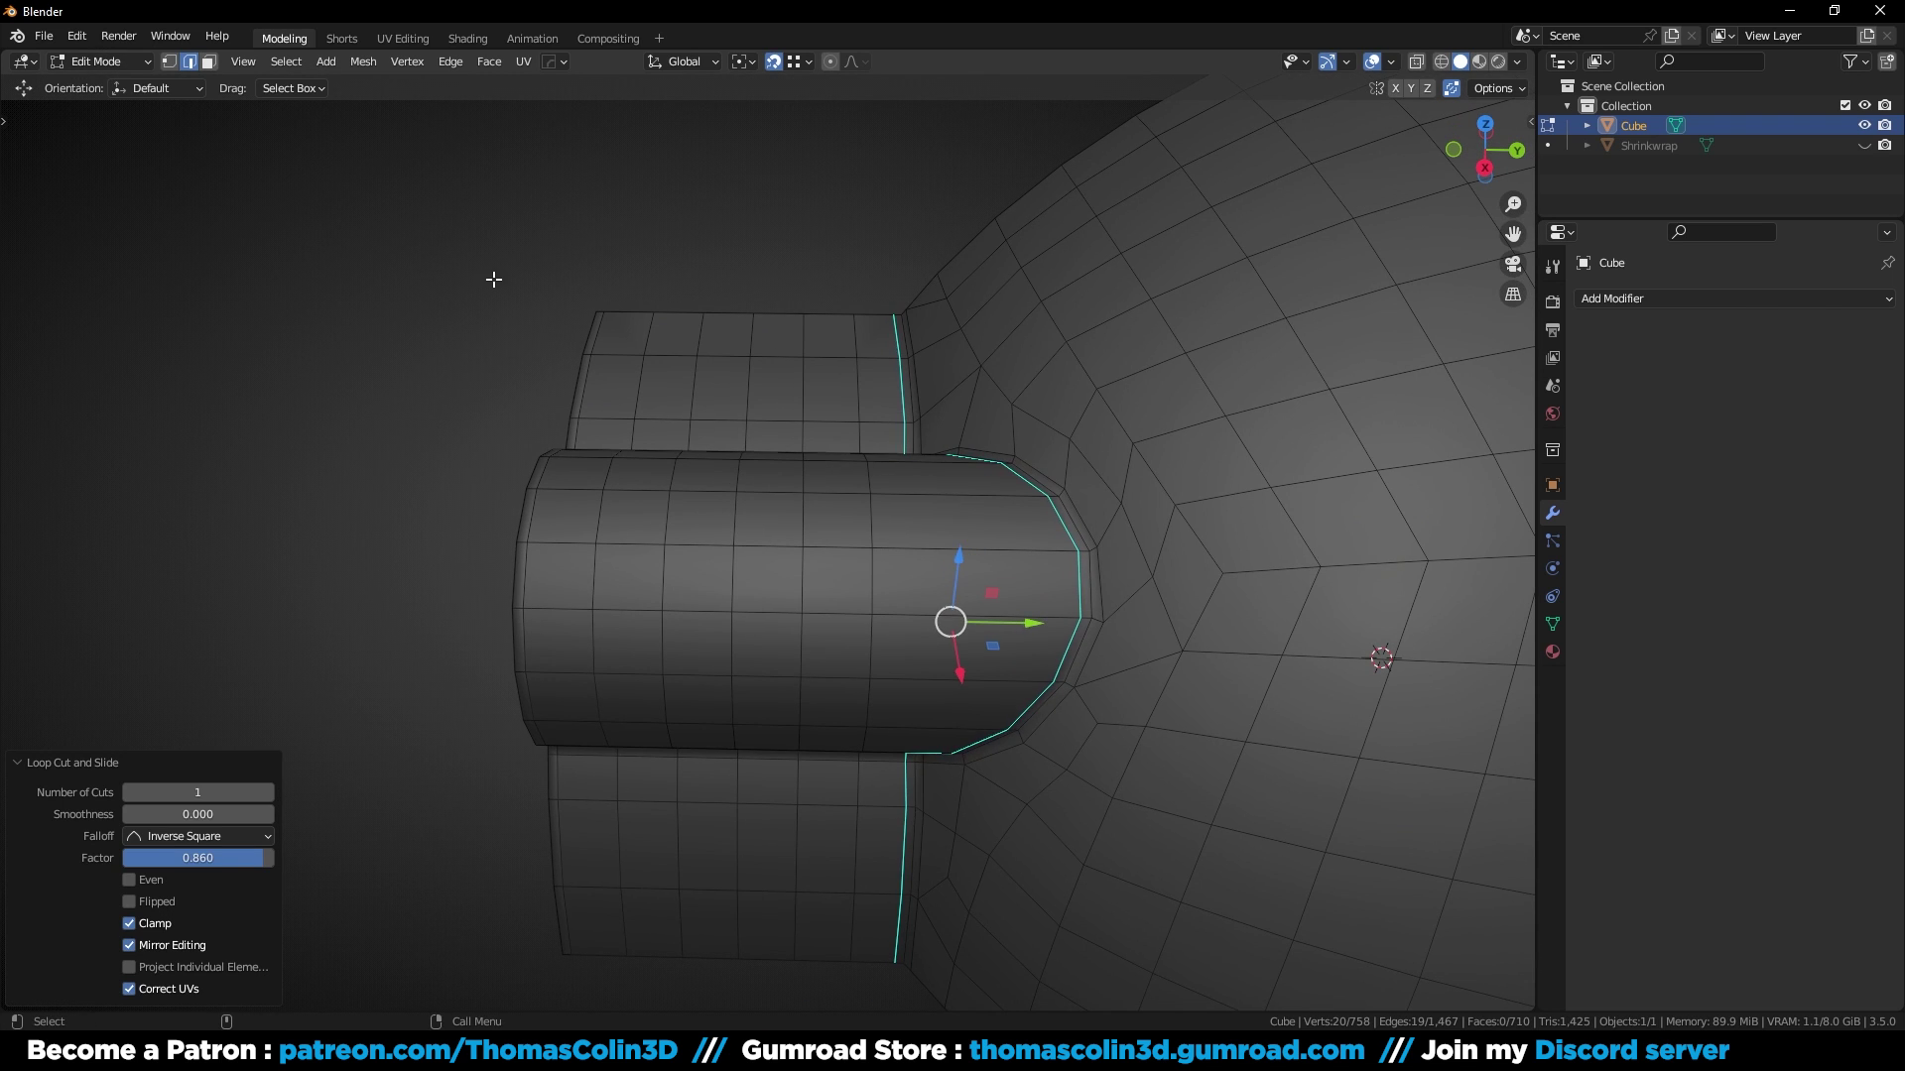
Step: Dissolve the five existing edge loops that cross the length of the flange and boss
click(337, 414)
alt+click(848, 516)
alt+shift+click(802, 511)
alt+shift+click(736, 511)
alt+shift+click(669, 511)
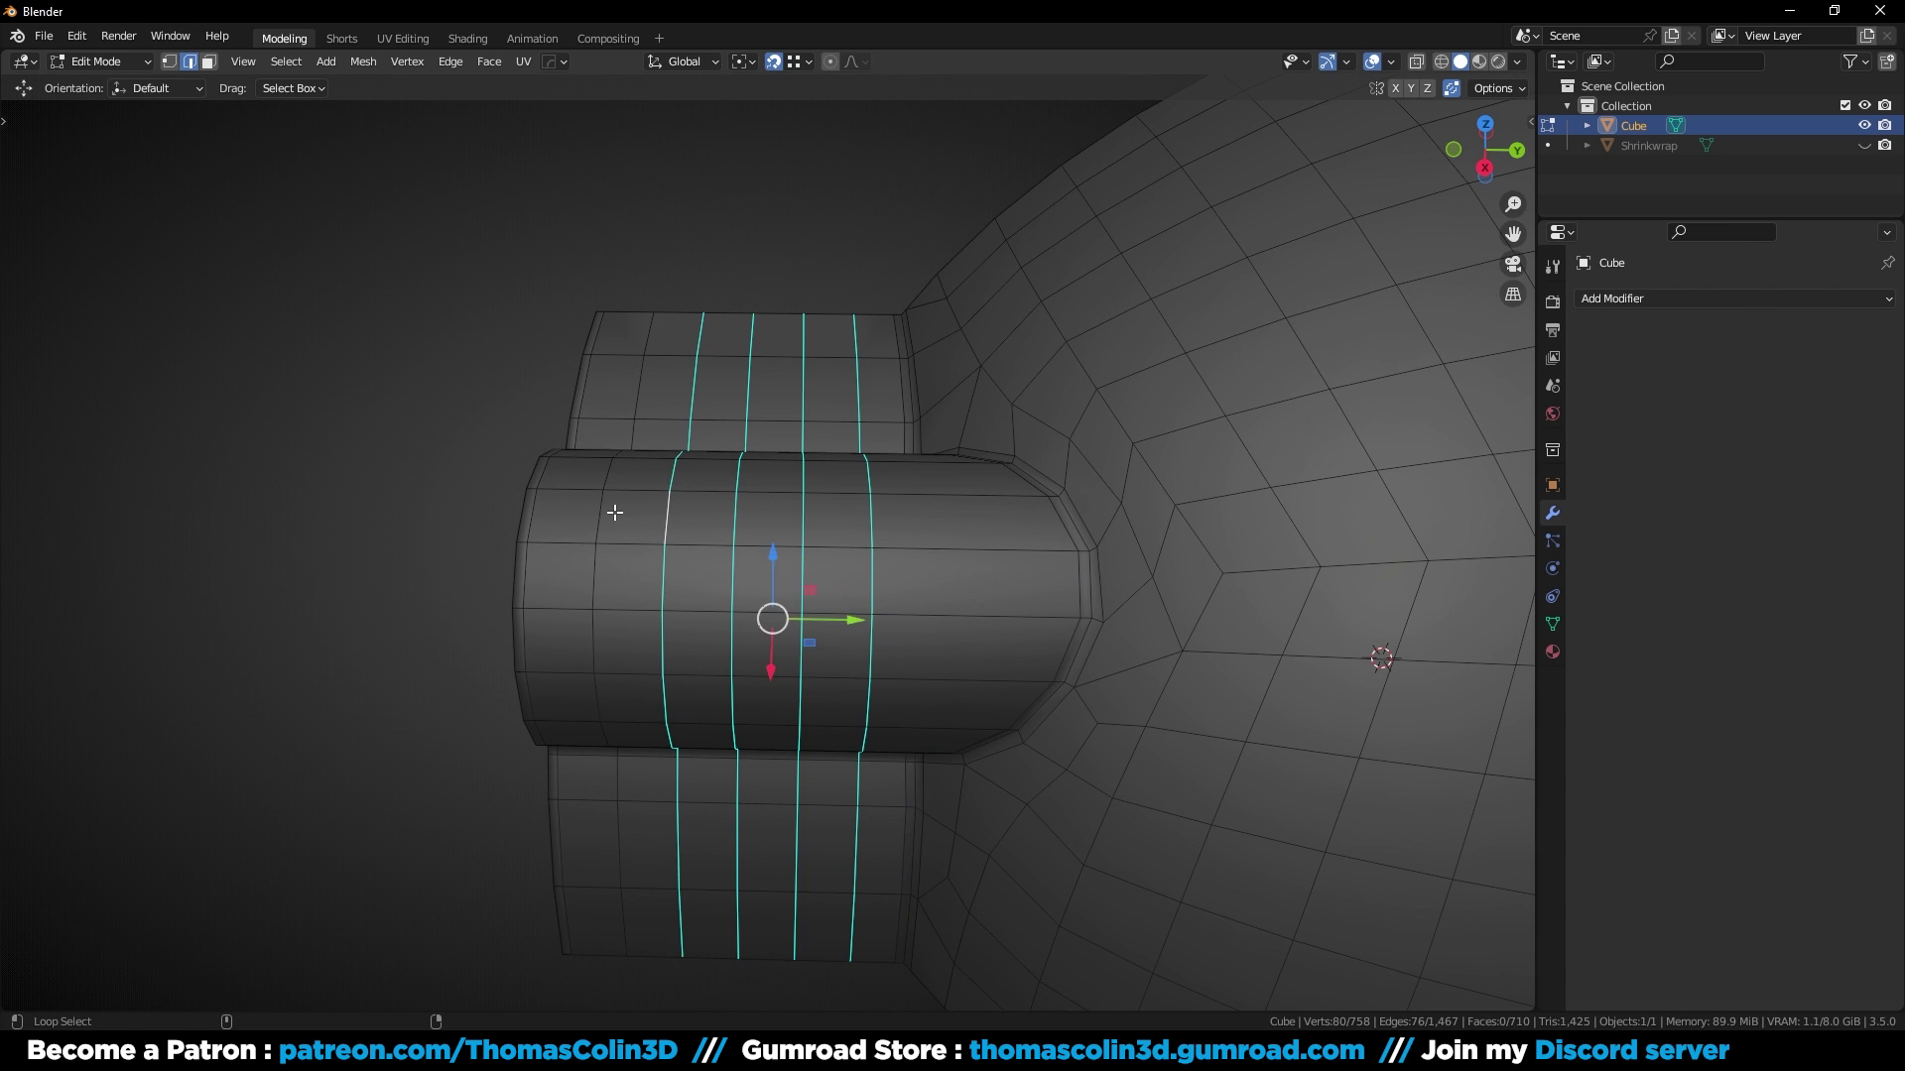
alt+shift+click(612, 511)
key(ctrl+x)
Step: Add 8 evenly spaced loop cuts across the length of the flange and boss
key(ctrl+r)
scroll(763, 504, up, 7)
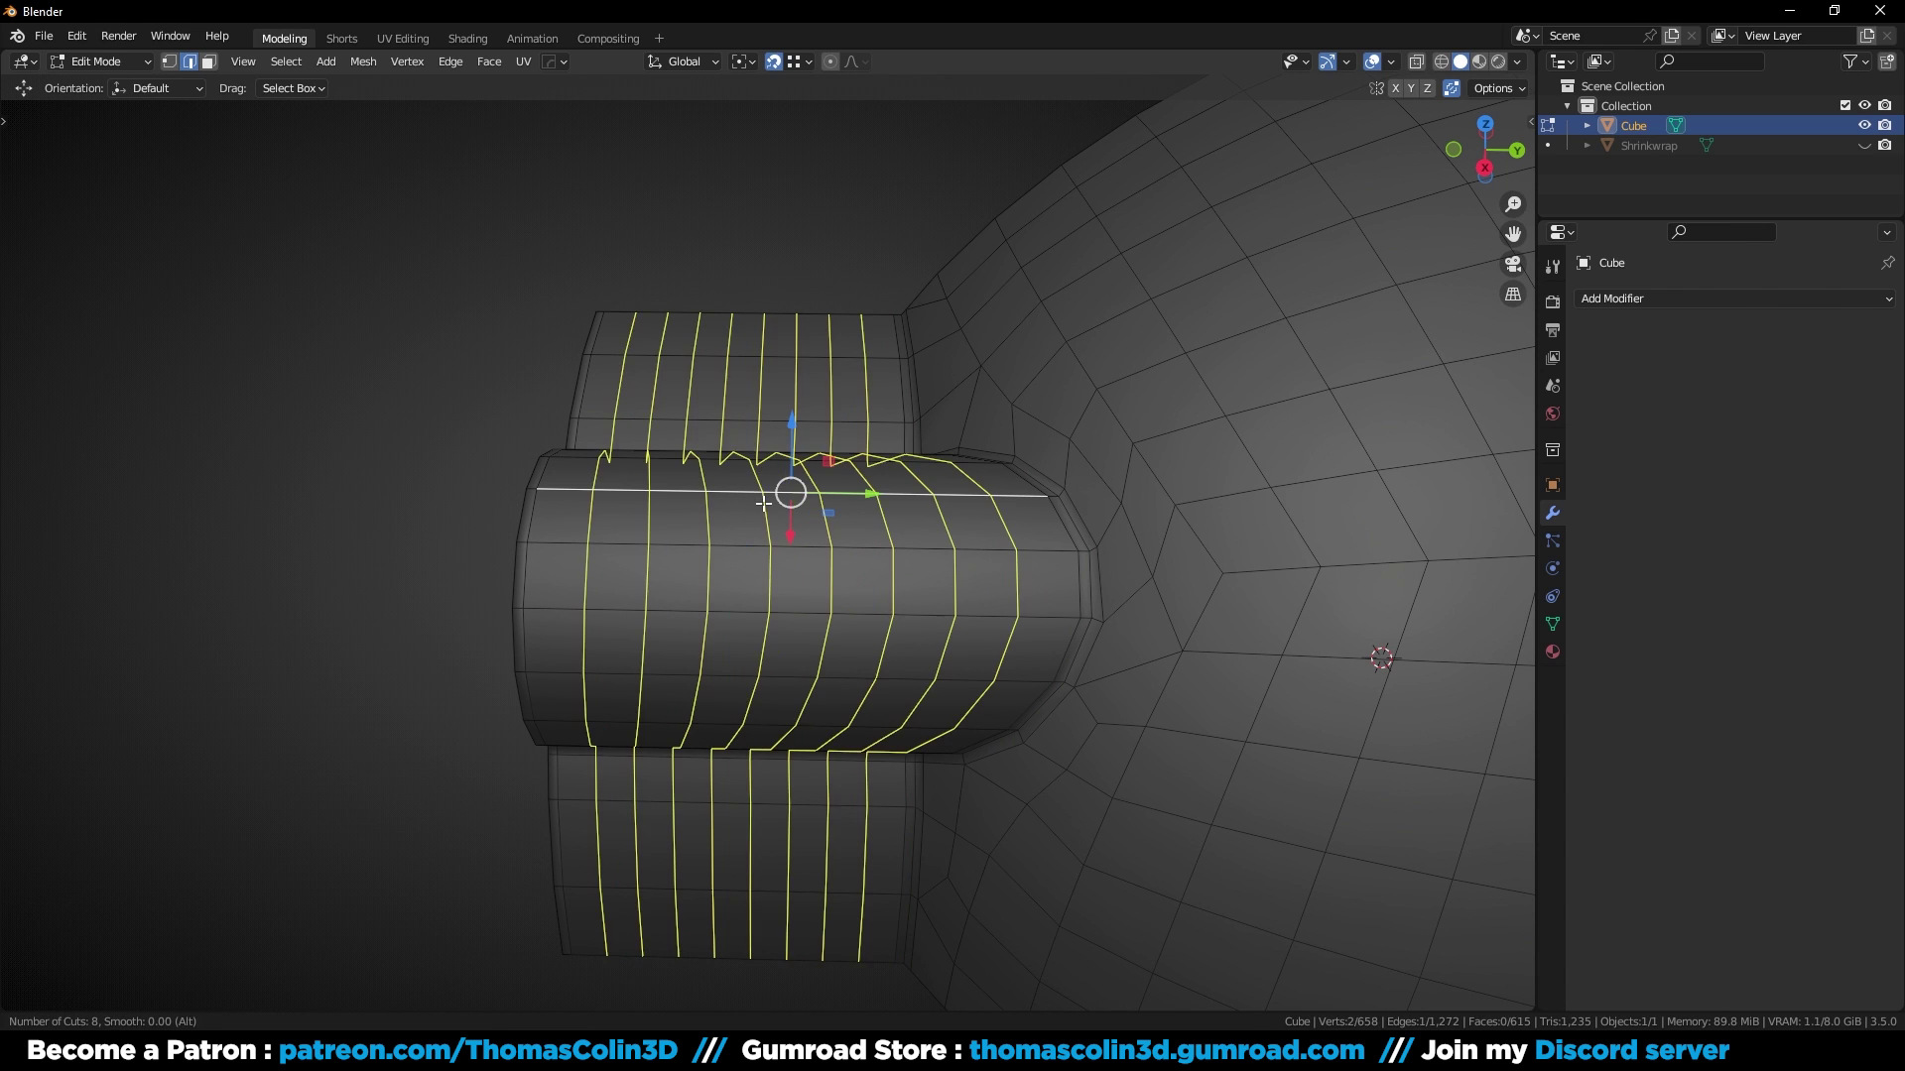
click(763, 504)
right_click(763, 504)
click(408, 385)
Step: Mirror the quarter model across the X axis and apply the mirror modifier
middle_drag(408, 385, 668, 592)
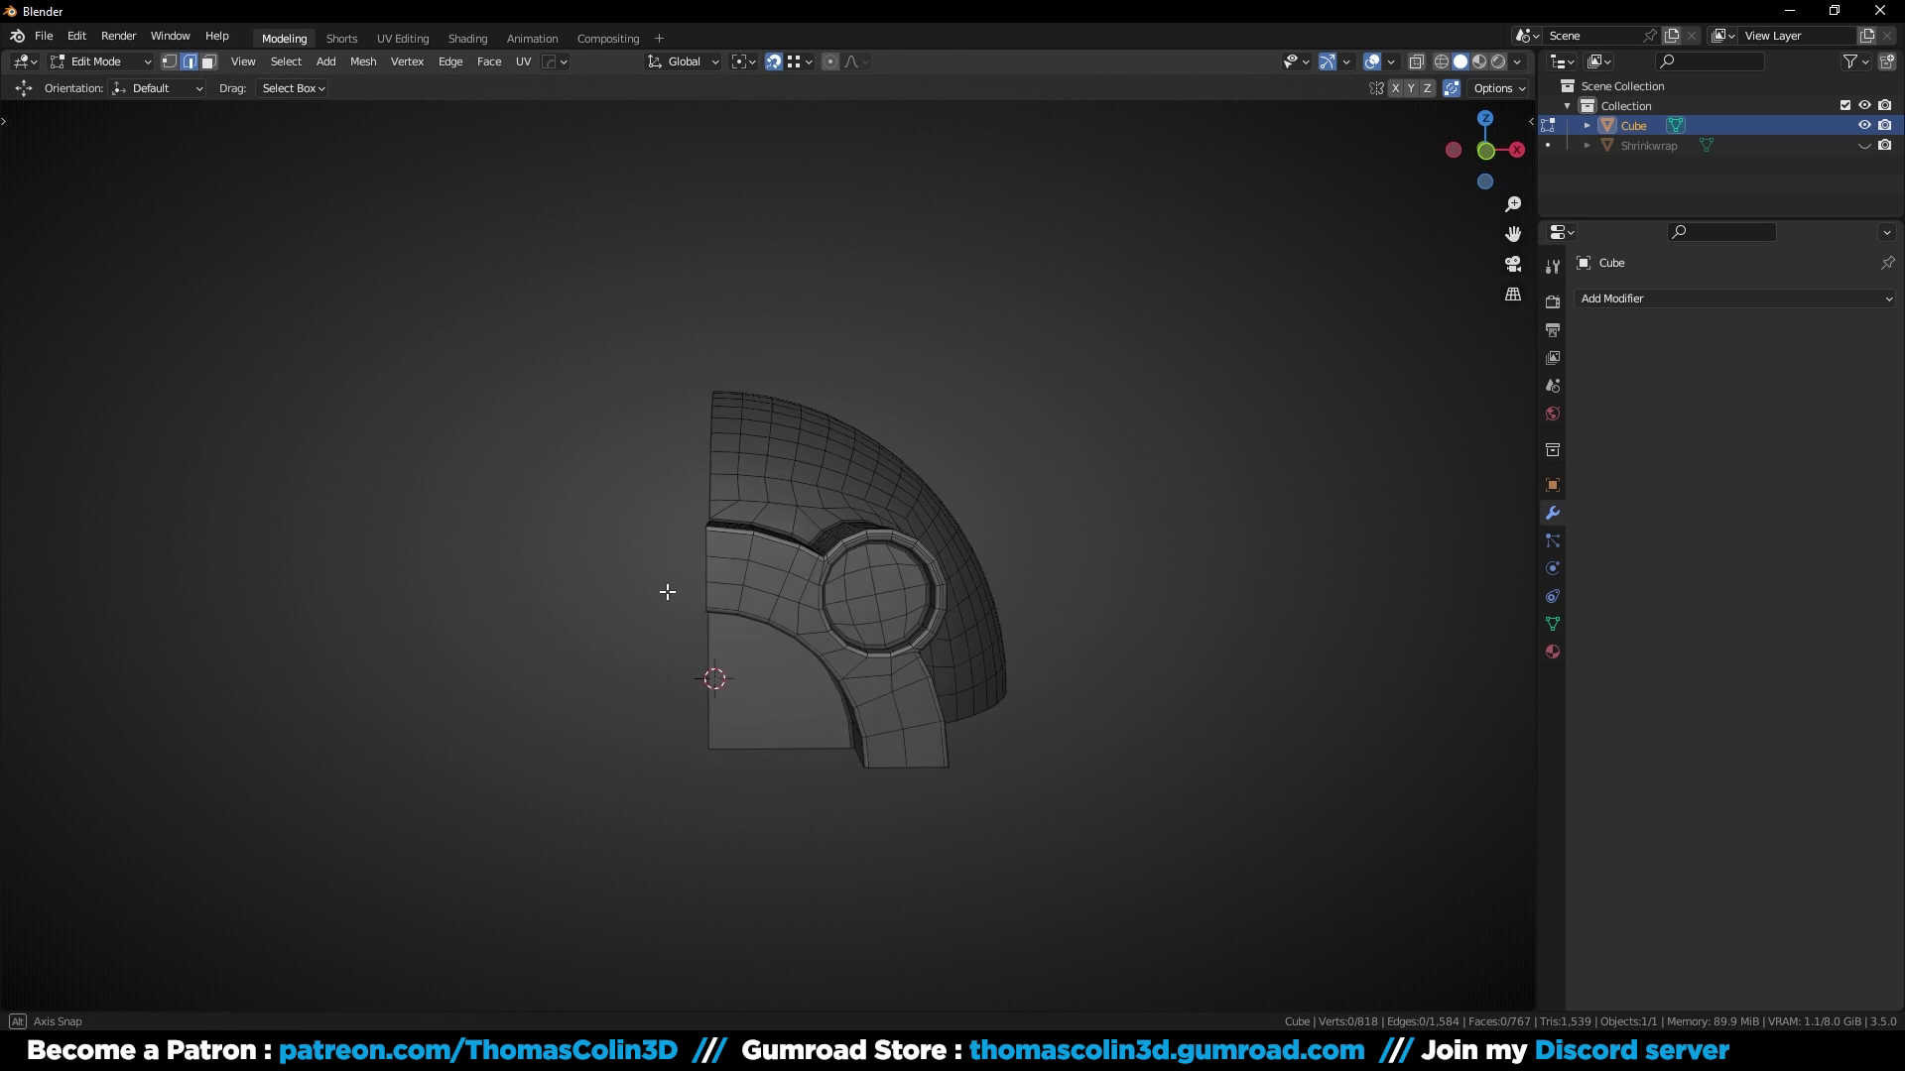
key(Tab)
key(alt+x)
click(888, 682)
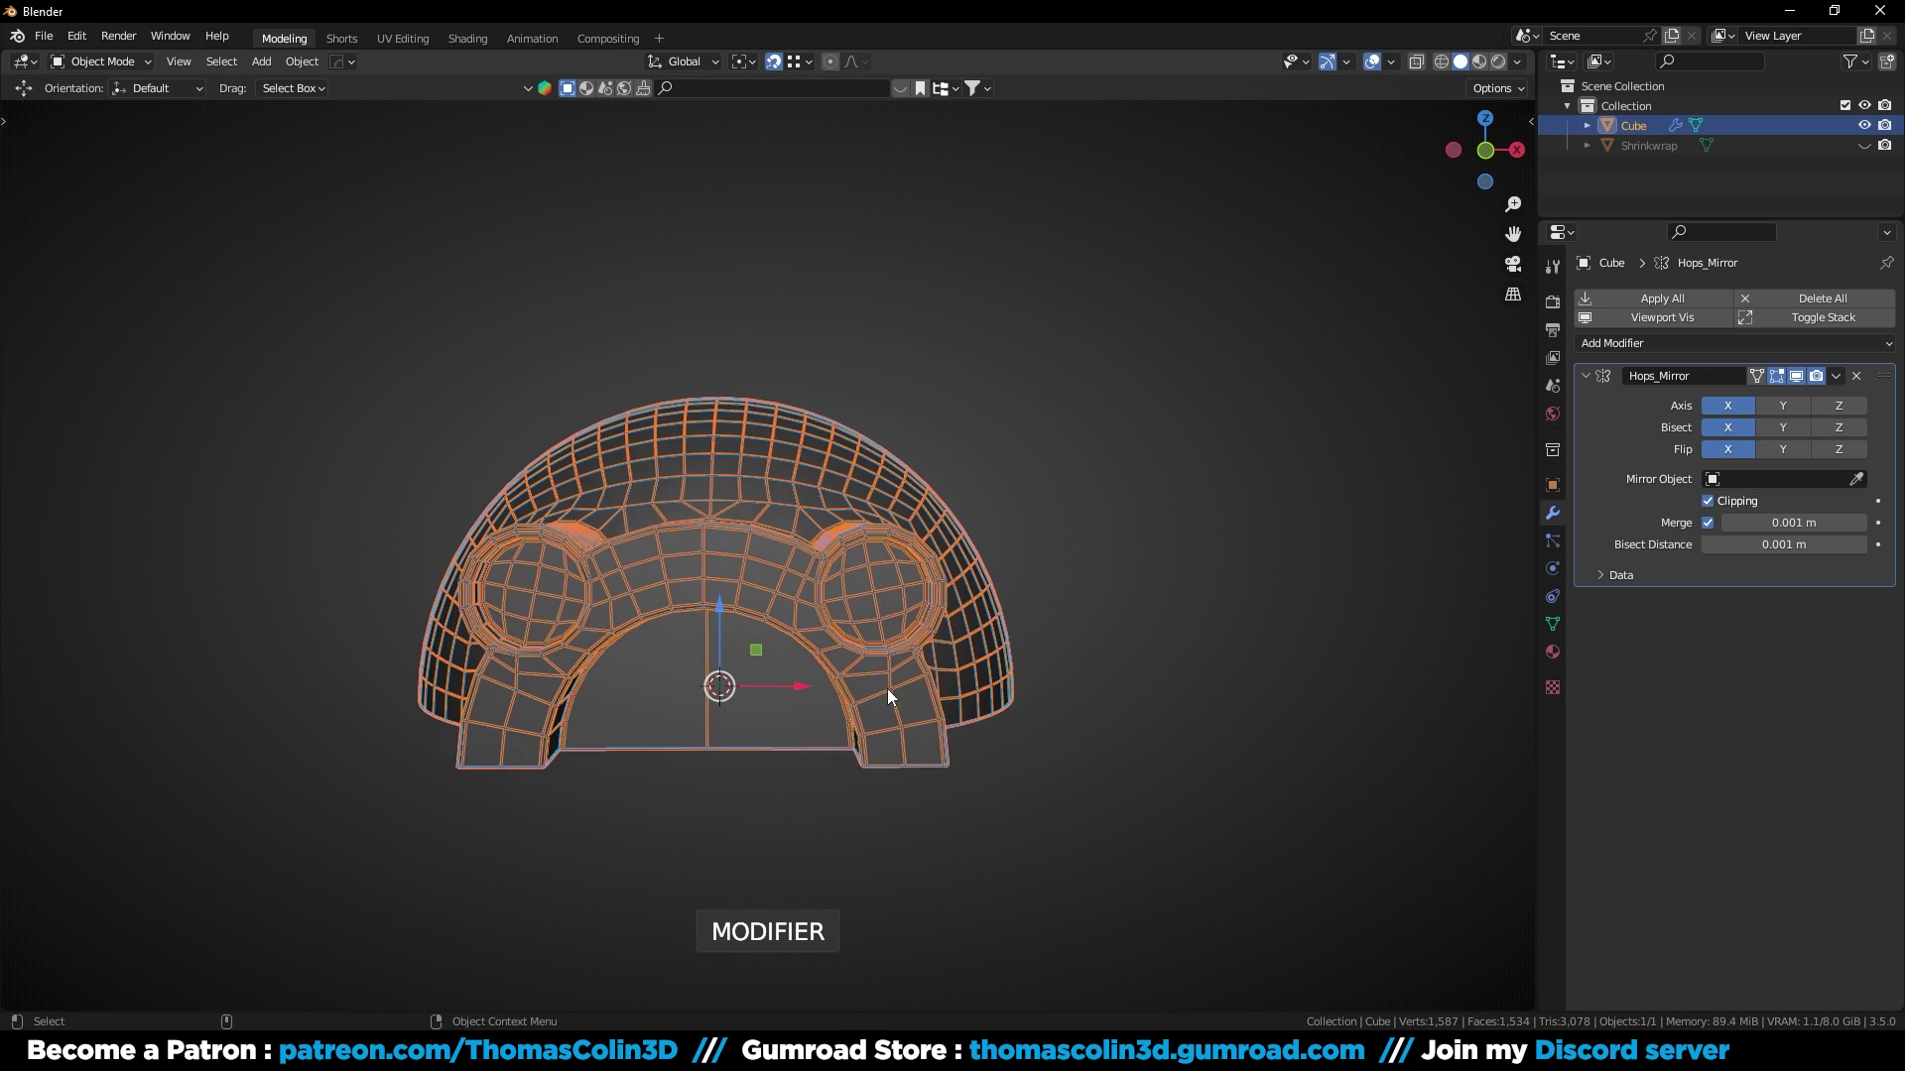
middle_drag(1054, 470, 1060, 512)
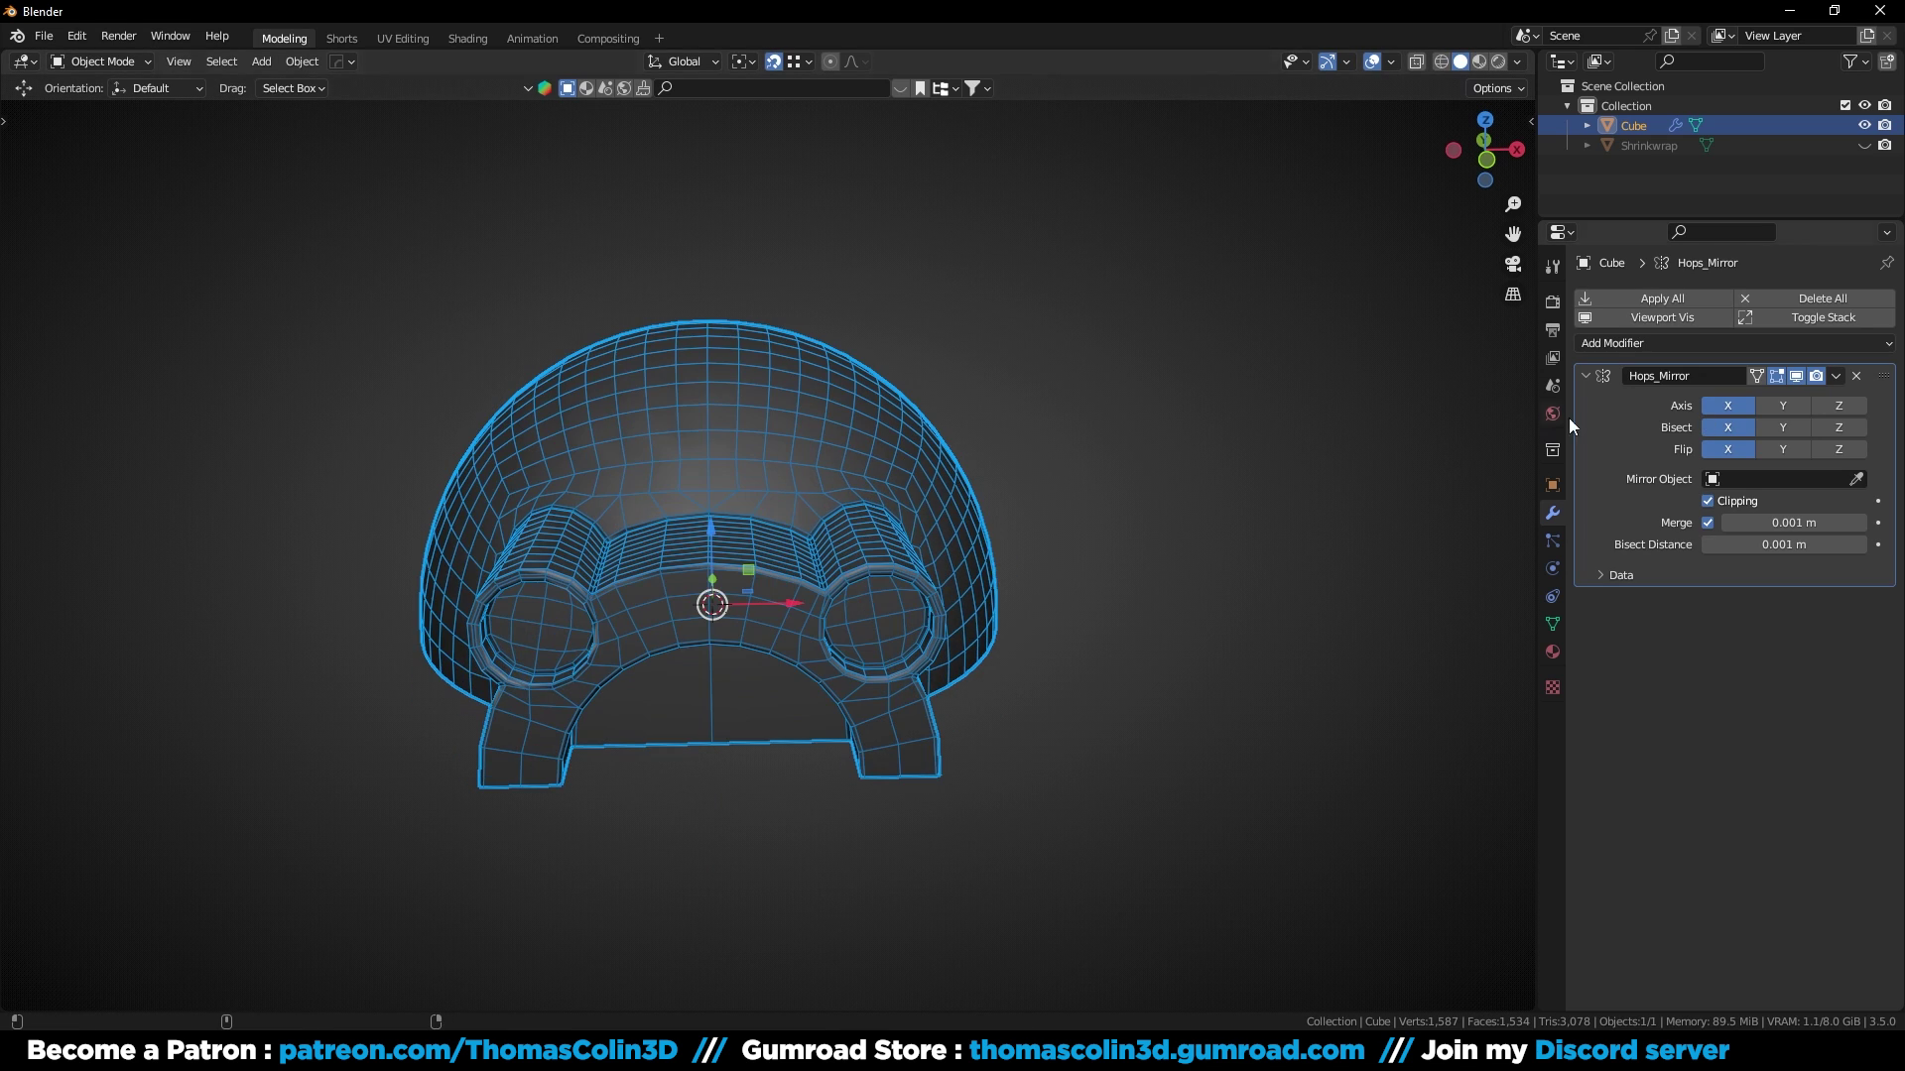
key(ctrl+a)
Step: Dissolve the centre edge between the flange and the sphere vertex above it, and slide that vertex upward by a factor of 0.253
key(Tab)
scroll(712, 585, up, 5)
key(ctrl+x)
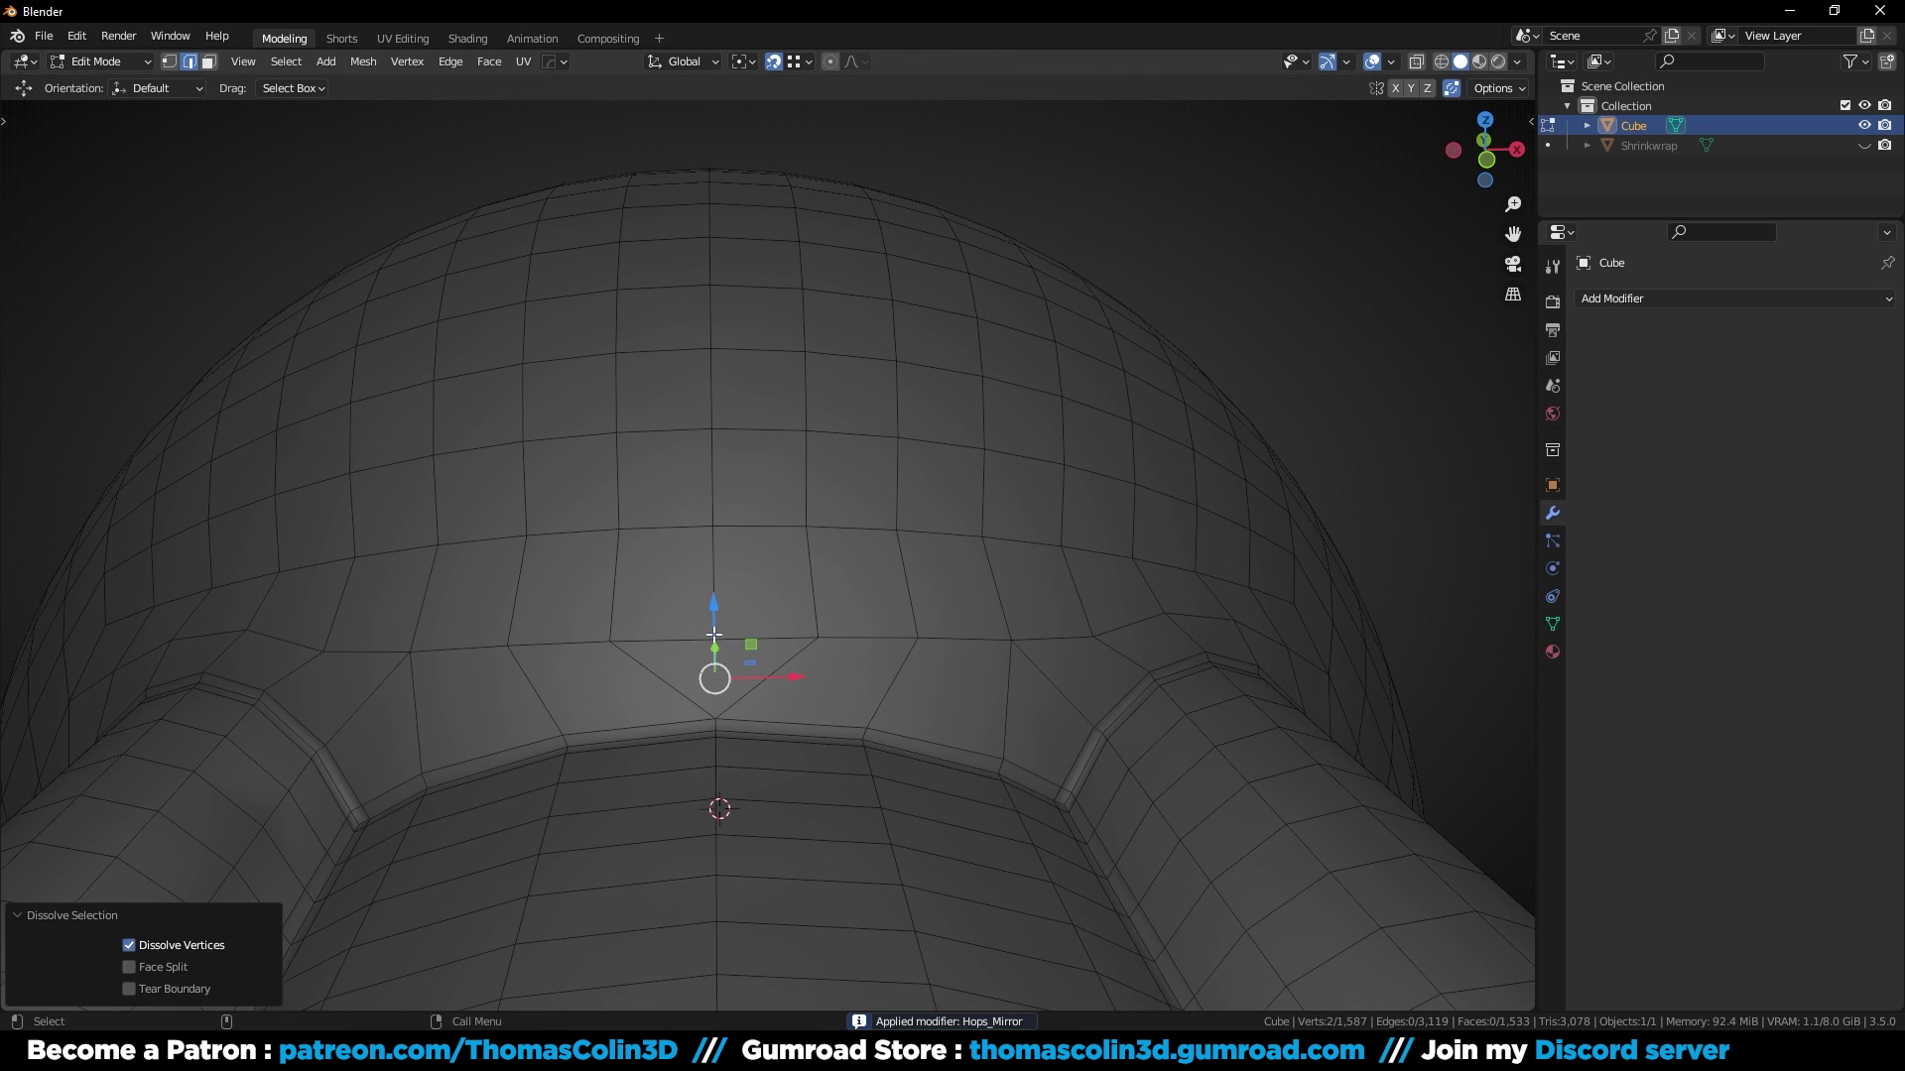
key(1)
click(714, 639)
key(g)
key(g)
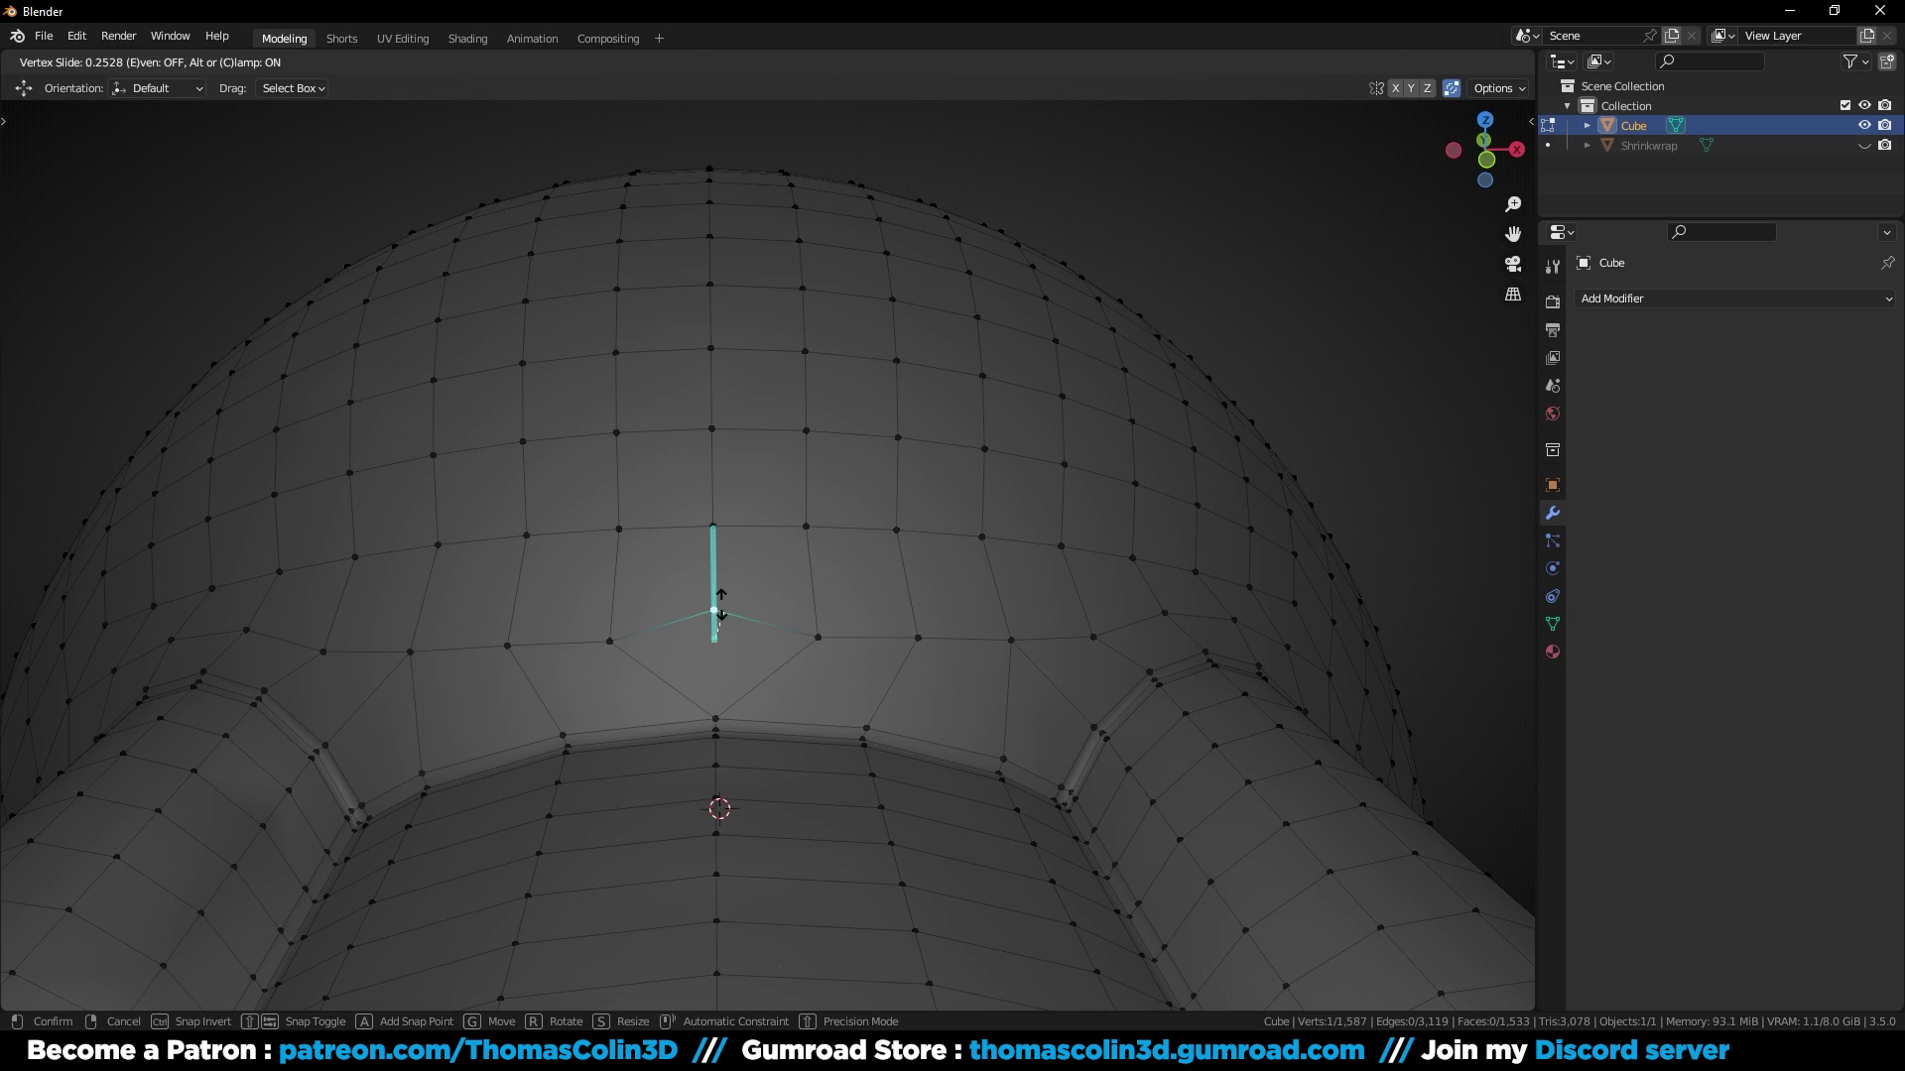
click(721, 604)
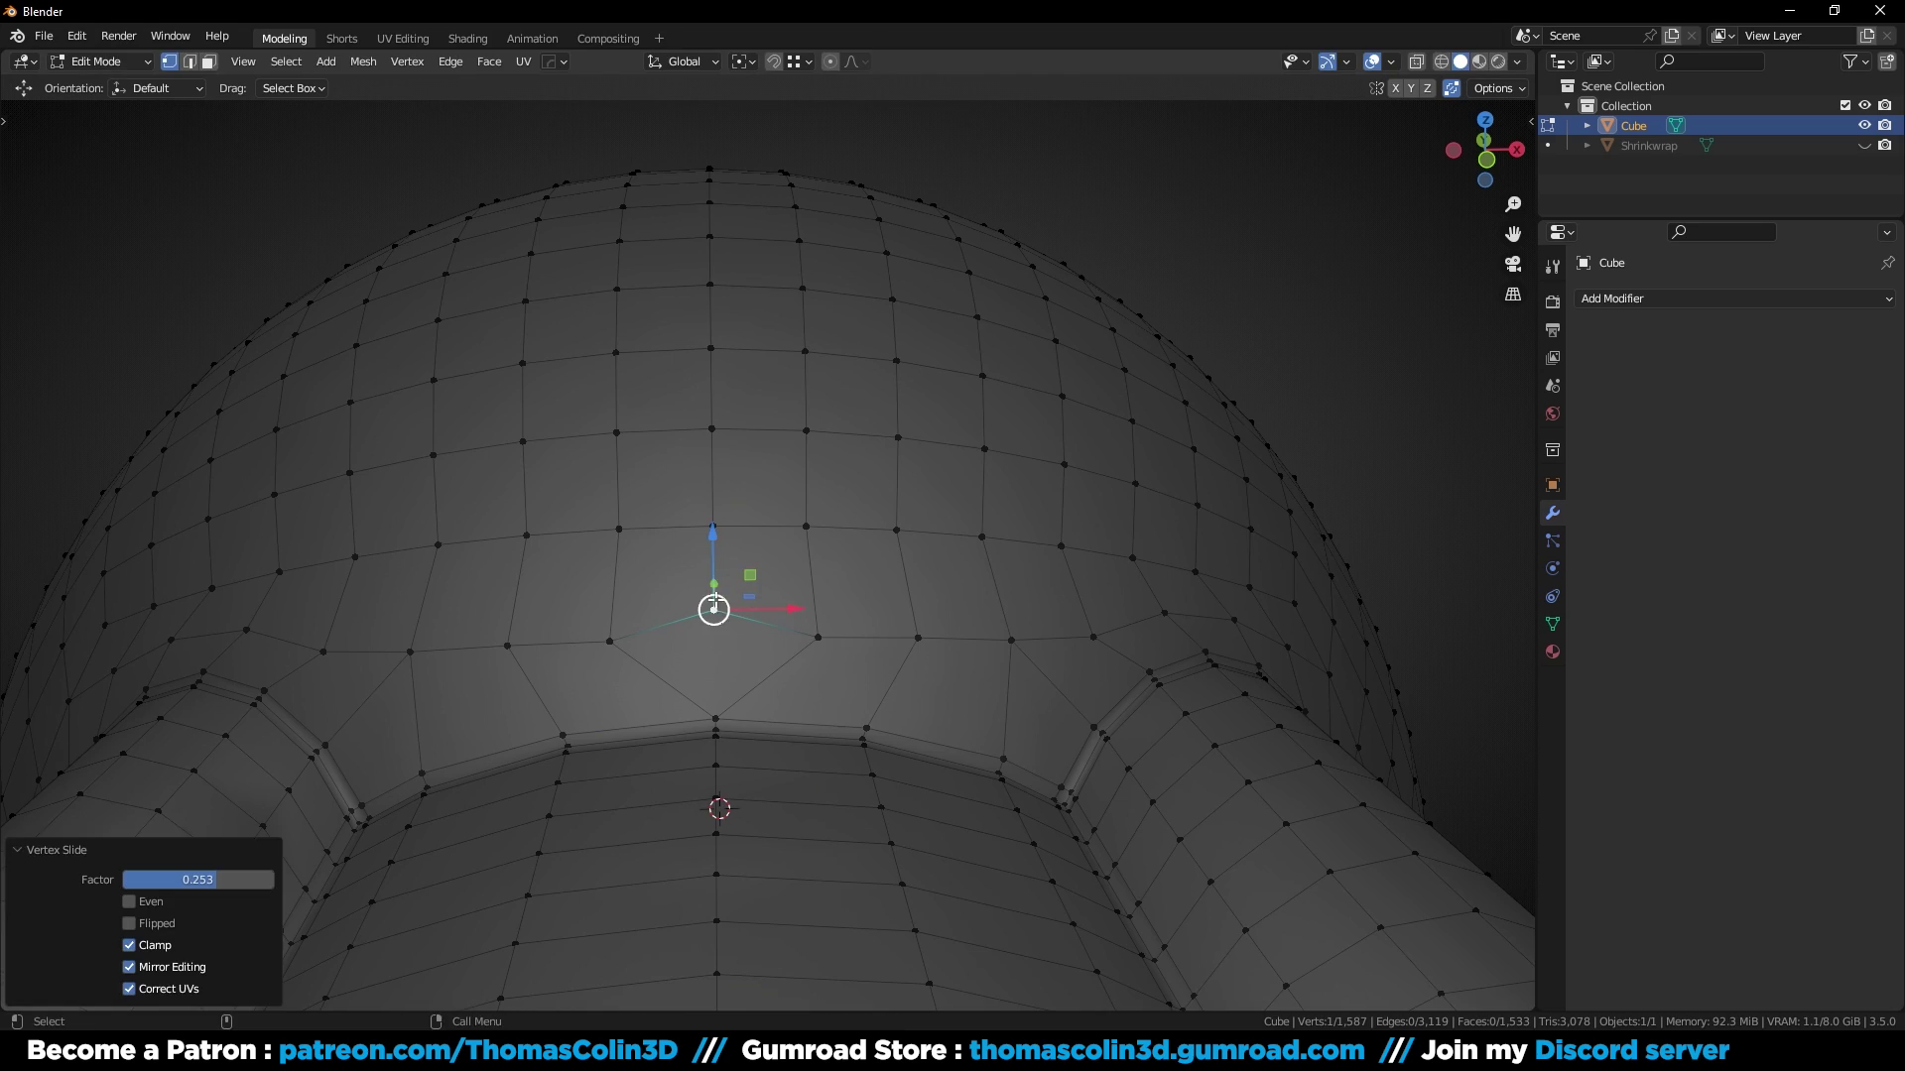
alt+right_drag(721, 614, 697, 659)
alt+drag(698, 659, 593, 655)
click(281, 323)
Step: Mirror the half model across the Z axis and apply the mirror modifier
alt+right_drag(535, 496, 520, 626)
middle_drag(520, 626, 687, 534)
key(Tab)
key(shift+alt+x)
click(676, 483)
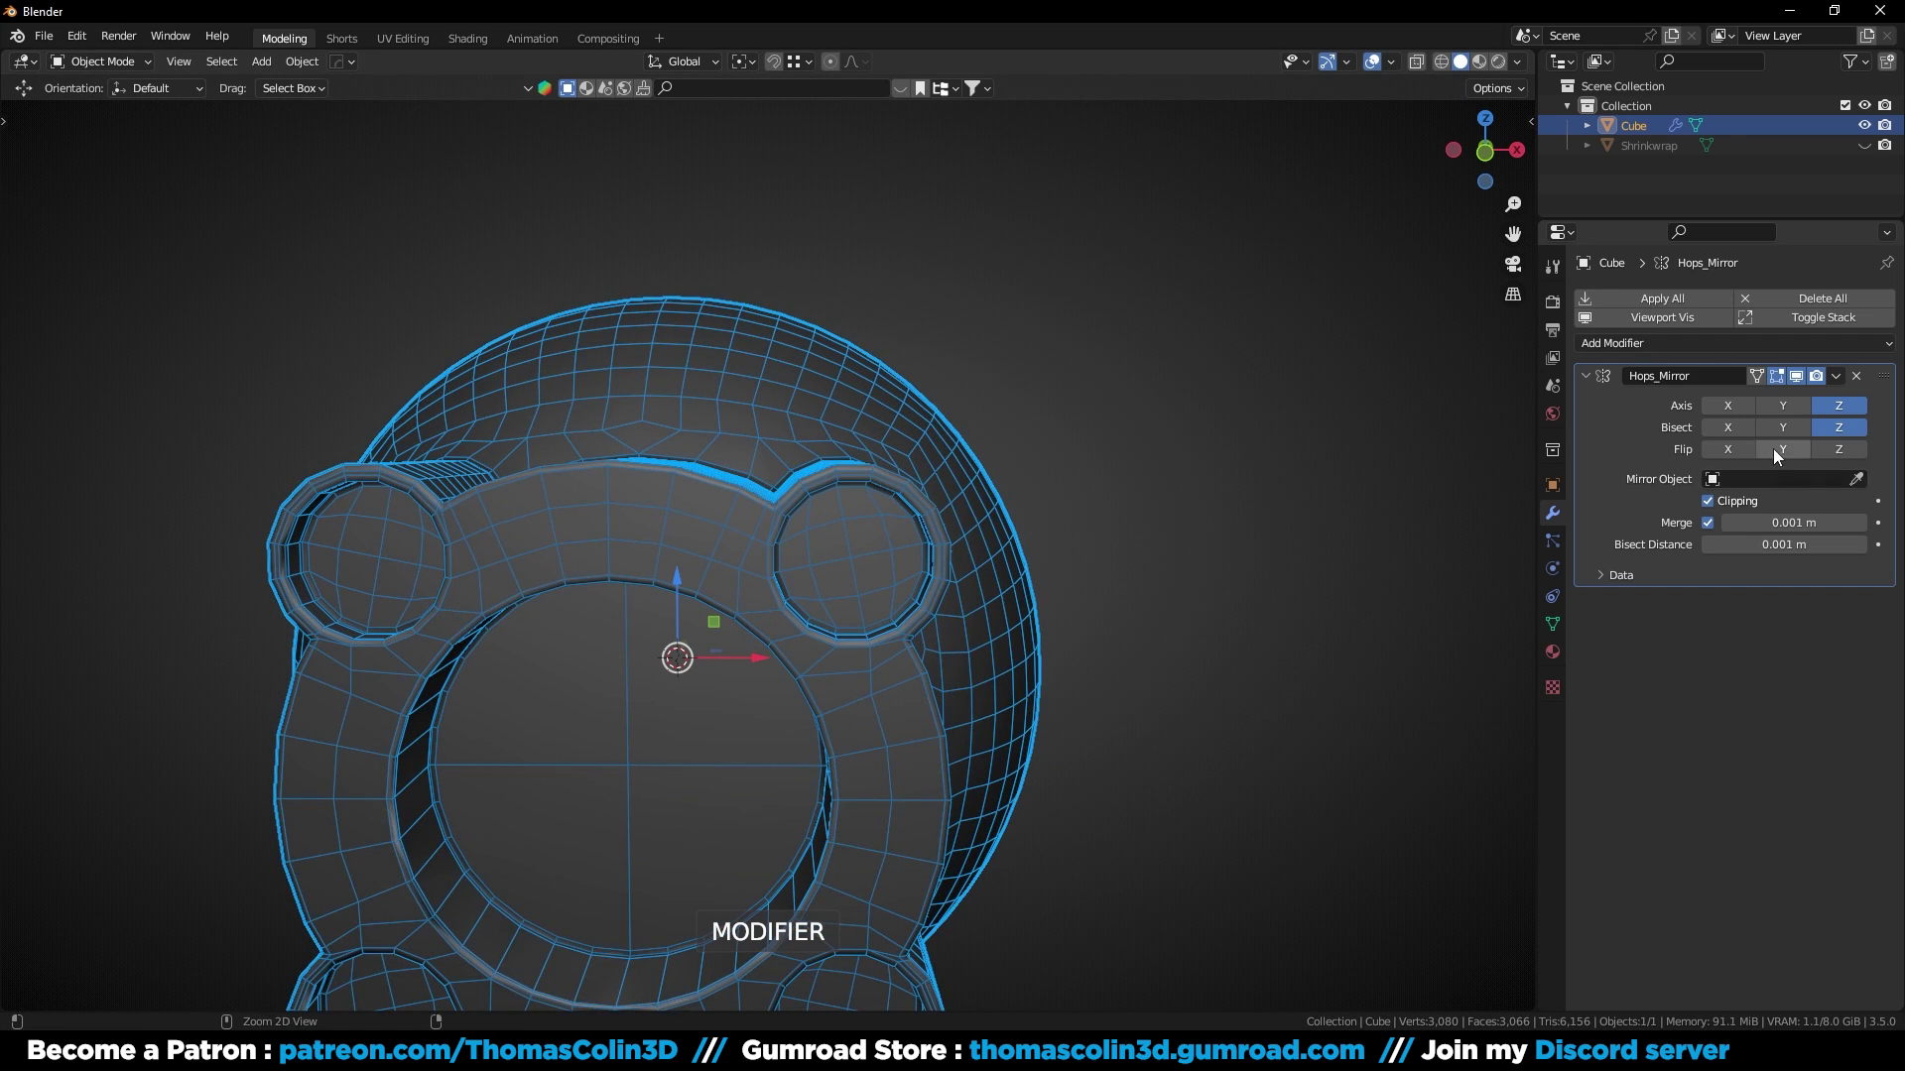
key(ctrl+a)
Step: Delete the four faces closing the central hole together with the thin ring of faces around them
key(Tab)
drag(538, 705, 676, 806)
key(KP_Decimal)
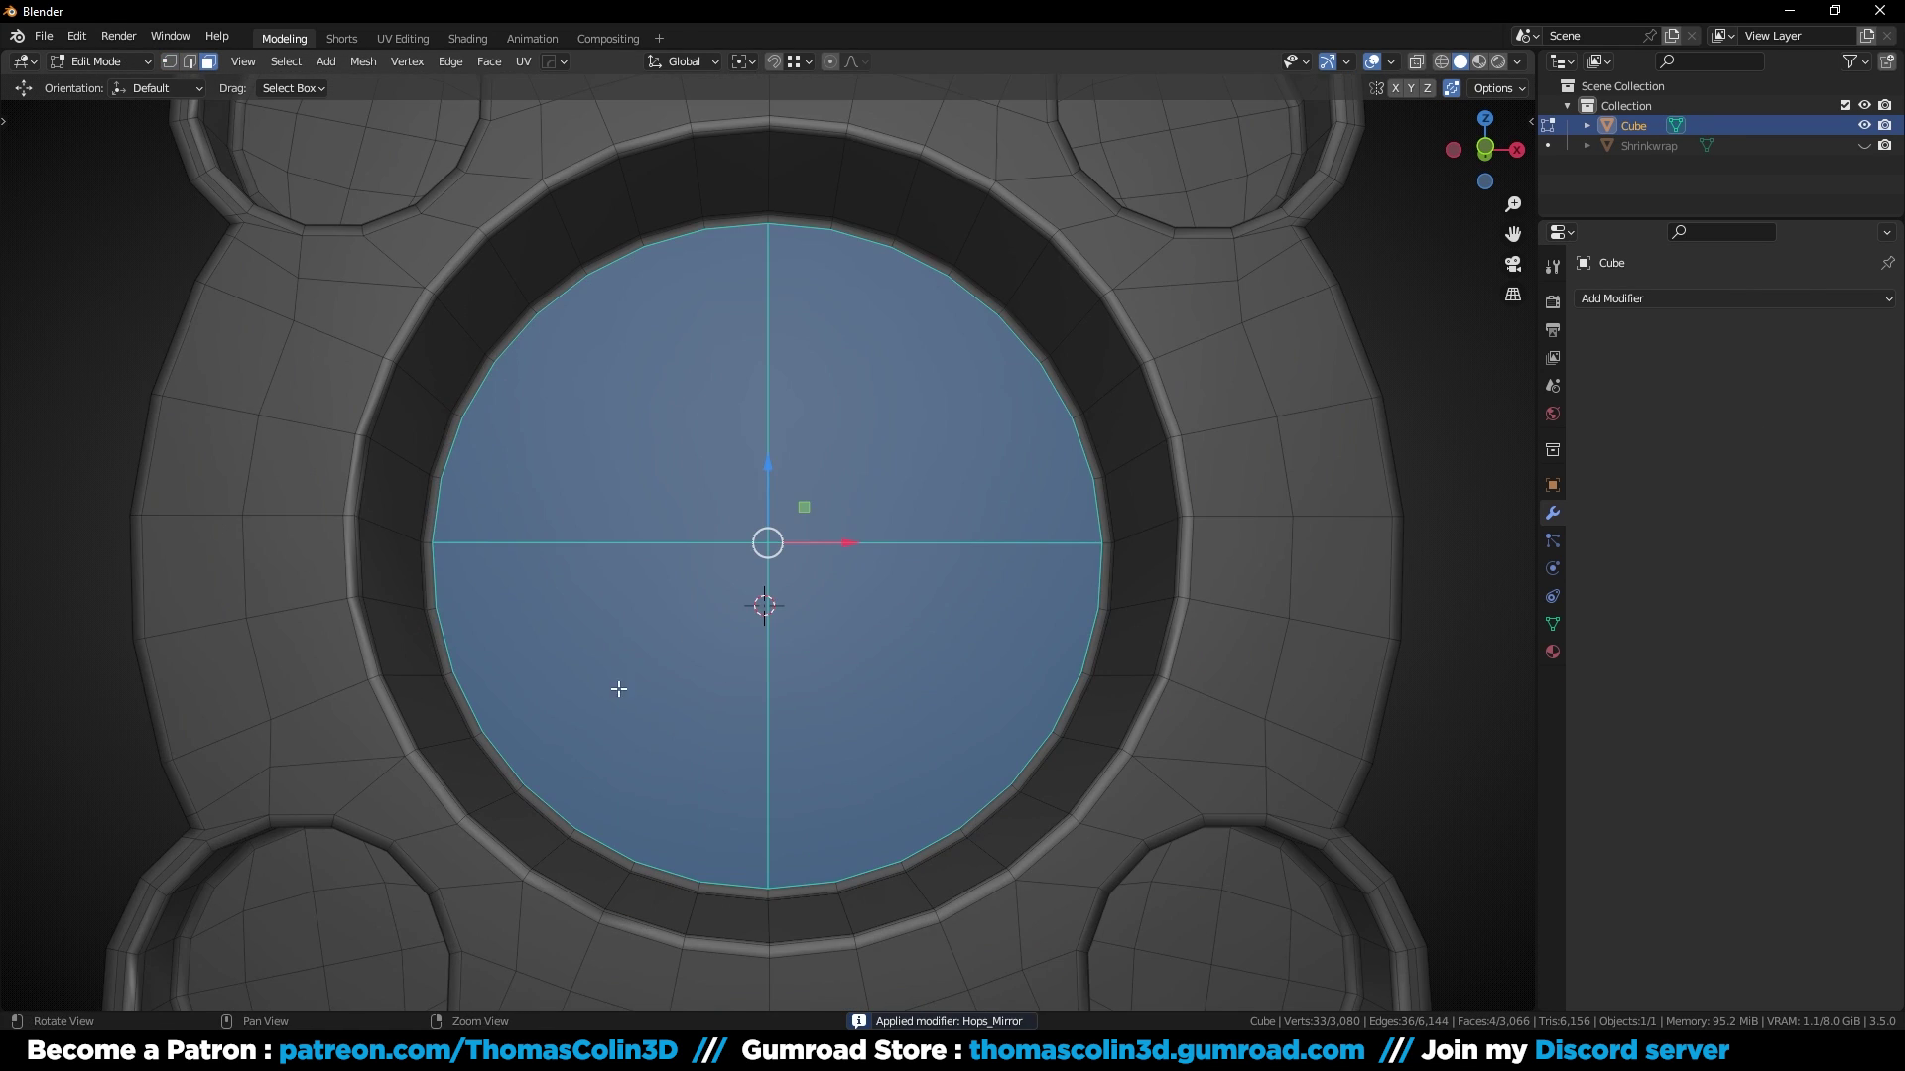
middle_drag(634, 652, 585, 617)
scroll(585, 617, up, 1)
key(ctrl+KP_Add)
key(x)
click(584, 618)
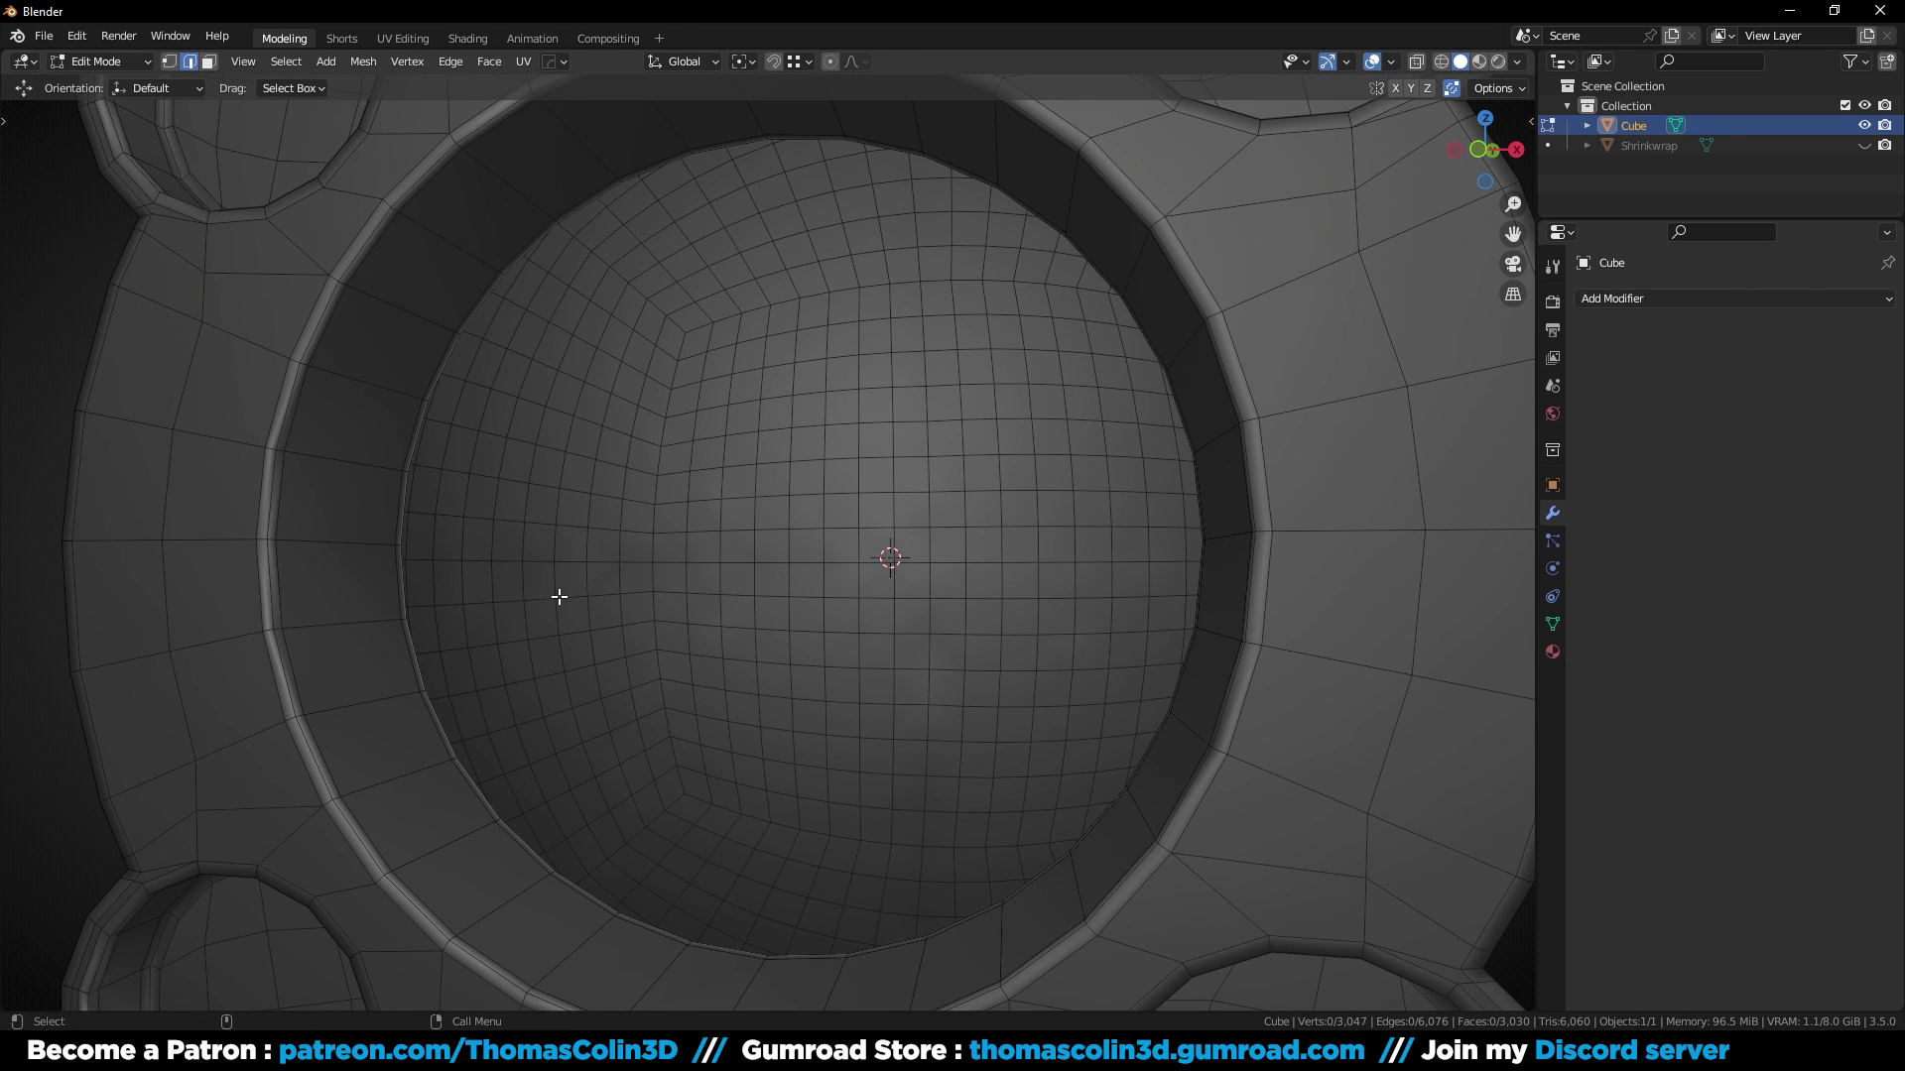
Step: Grid-fill the central hole's open edge loop with a span of 8 and an offset of 4
key(2)
alt+click(438, 527)
key(q)
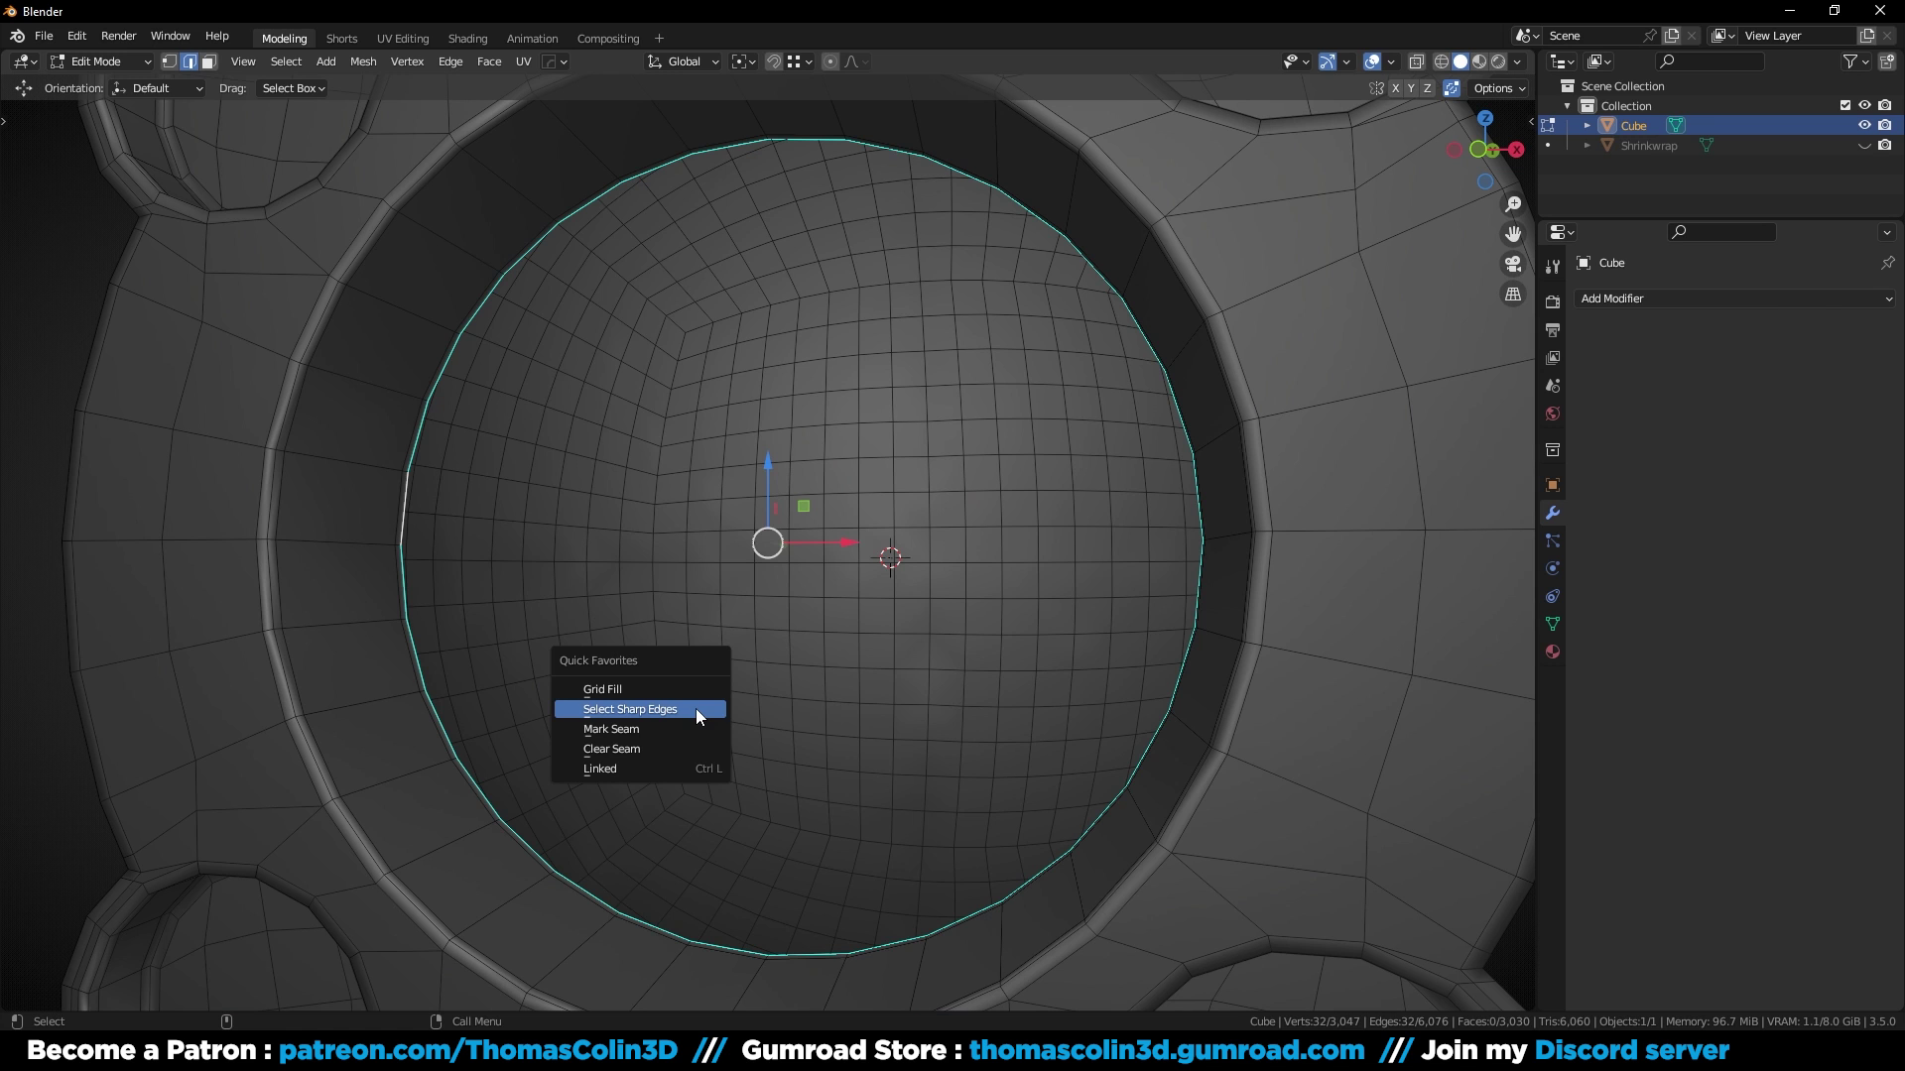
click(688, 689)
key(KP_Decimal)
drag(238, 967, 271, 968)
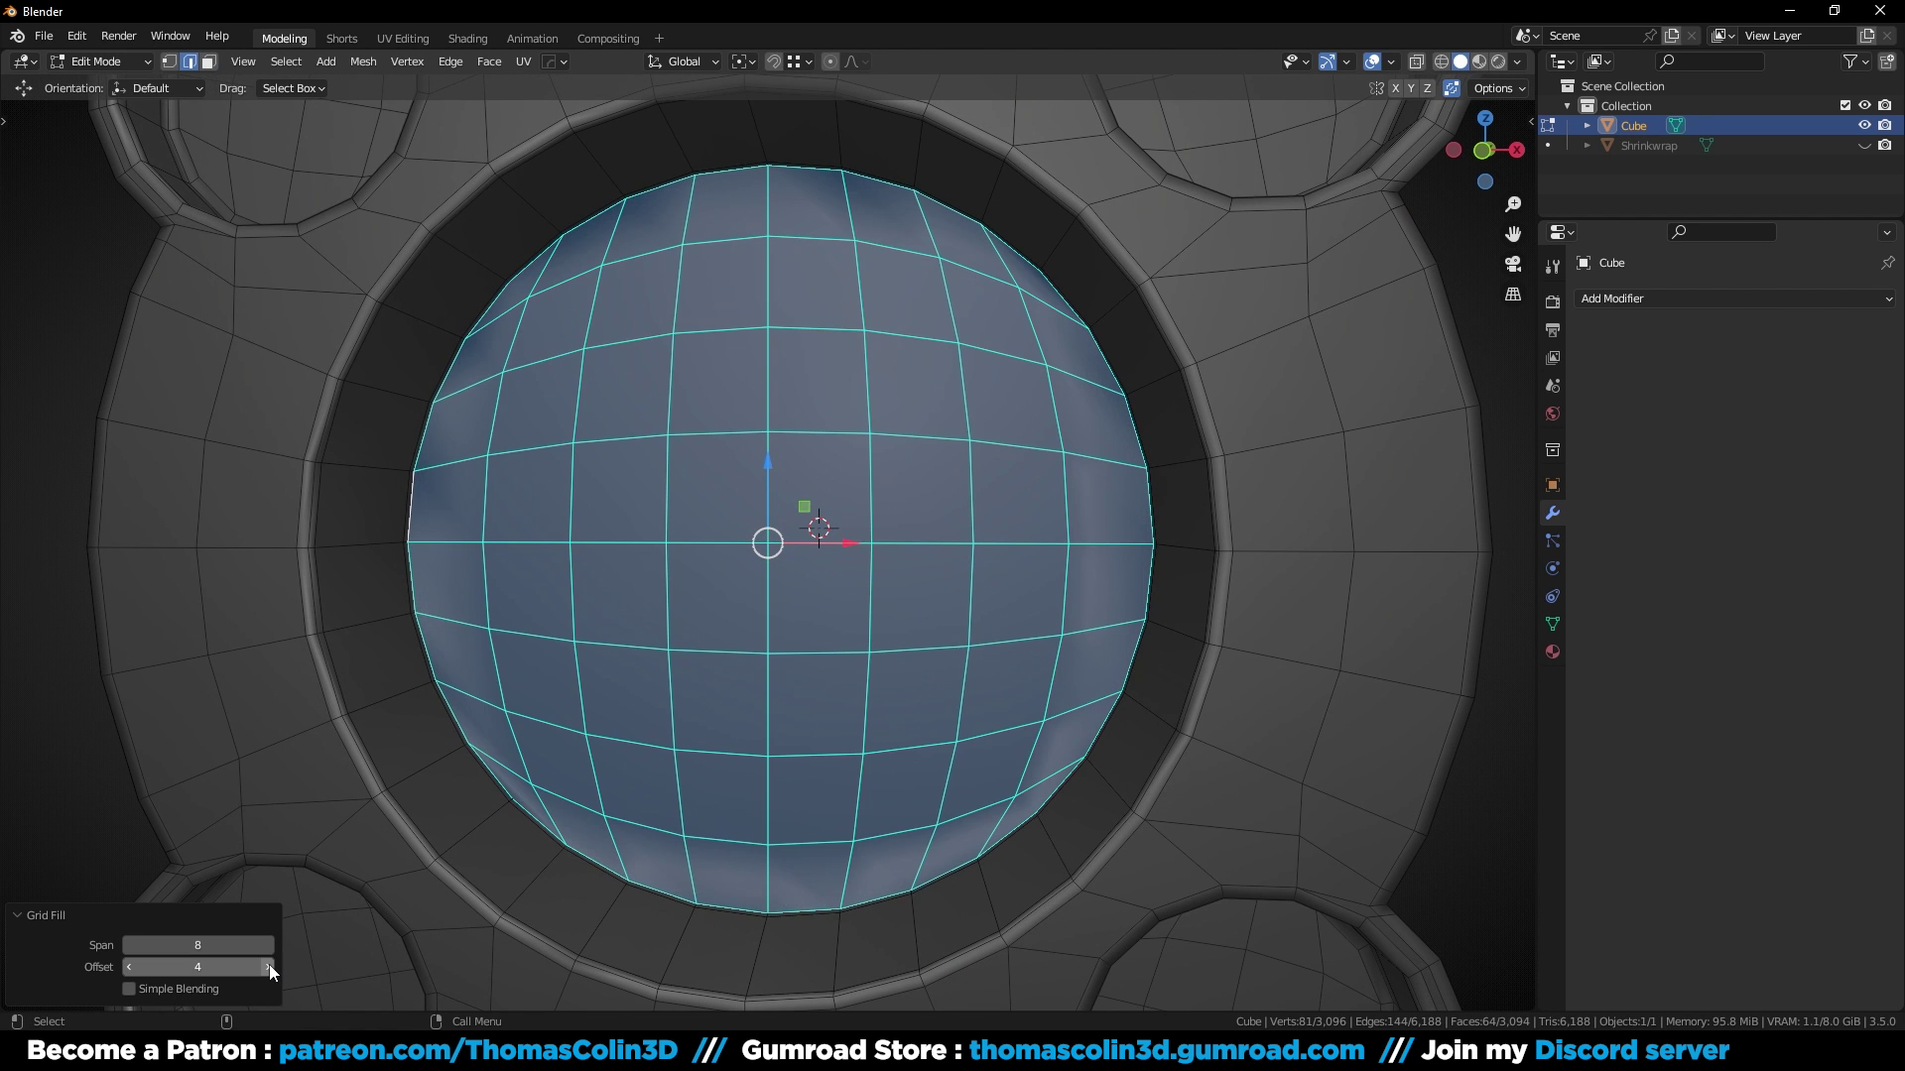
Step: Inset the grid-filled faces slightly to form a support loop around the central disc's rim
middle_drag(458, 686, 408, 685)
scroll(408, 685, up, 1)
key(3)
key(i)
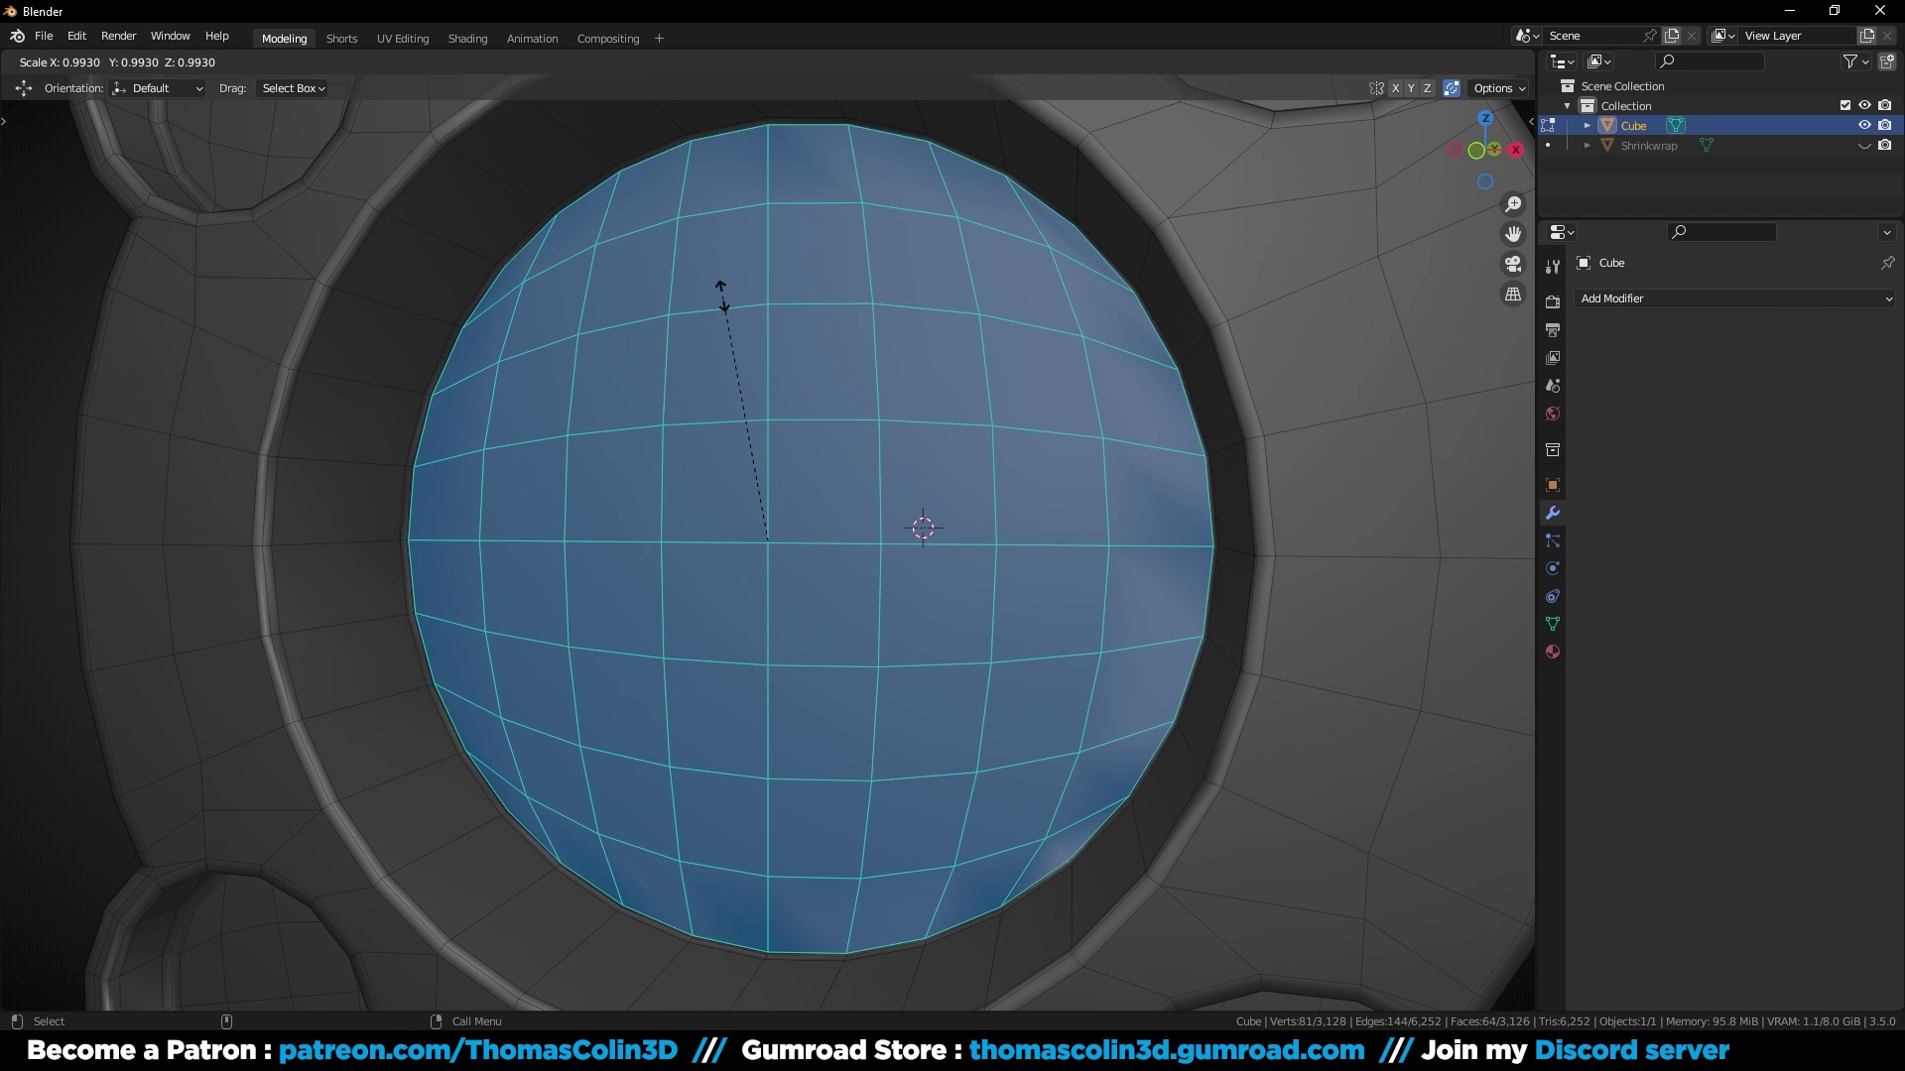
click(714, 298)
click(377, 340)
Step: Add two evenly spaced loop cuts around the inner wall of the central hole
middle_drag(461, 454, 474, 385)
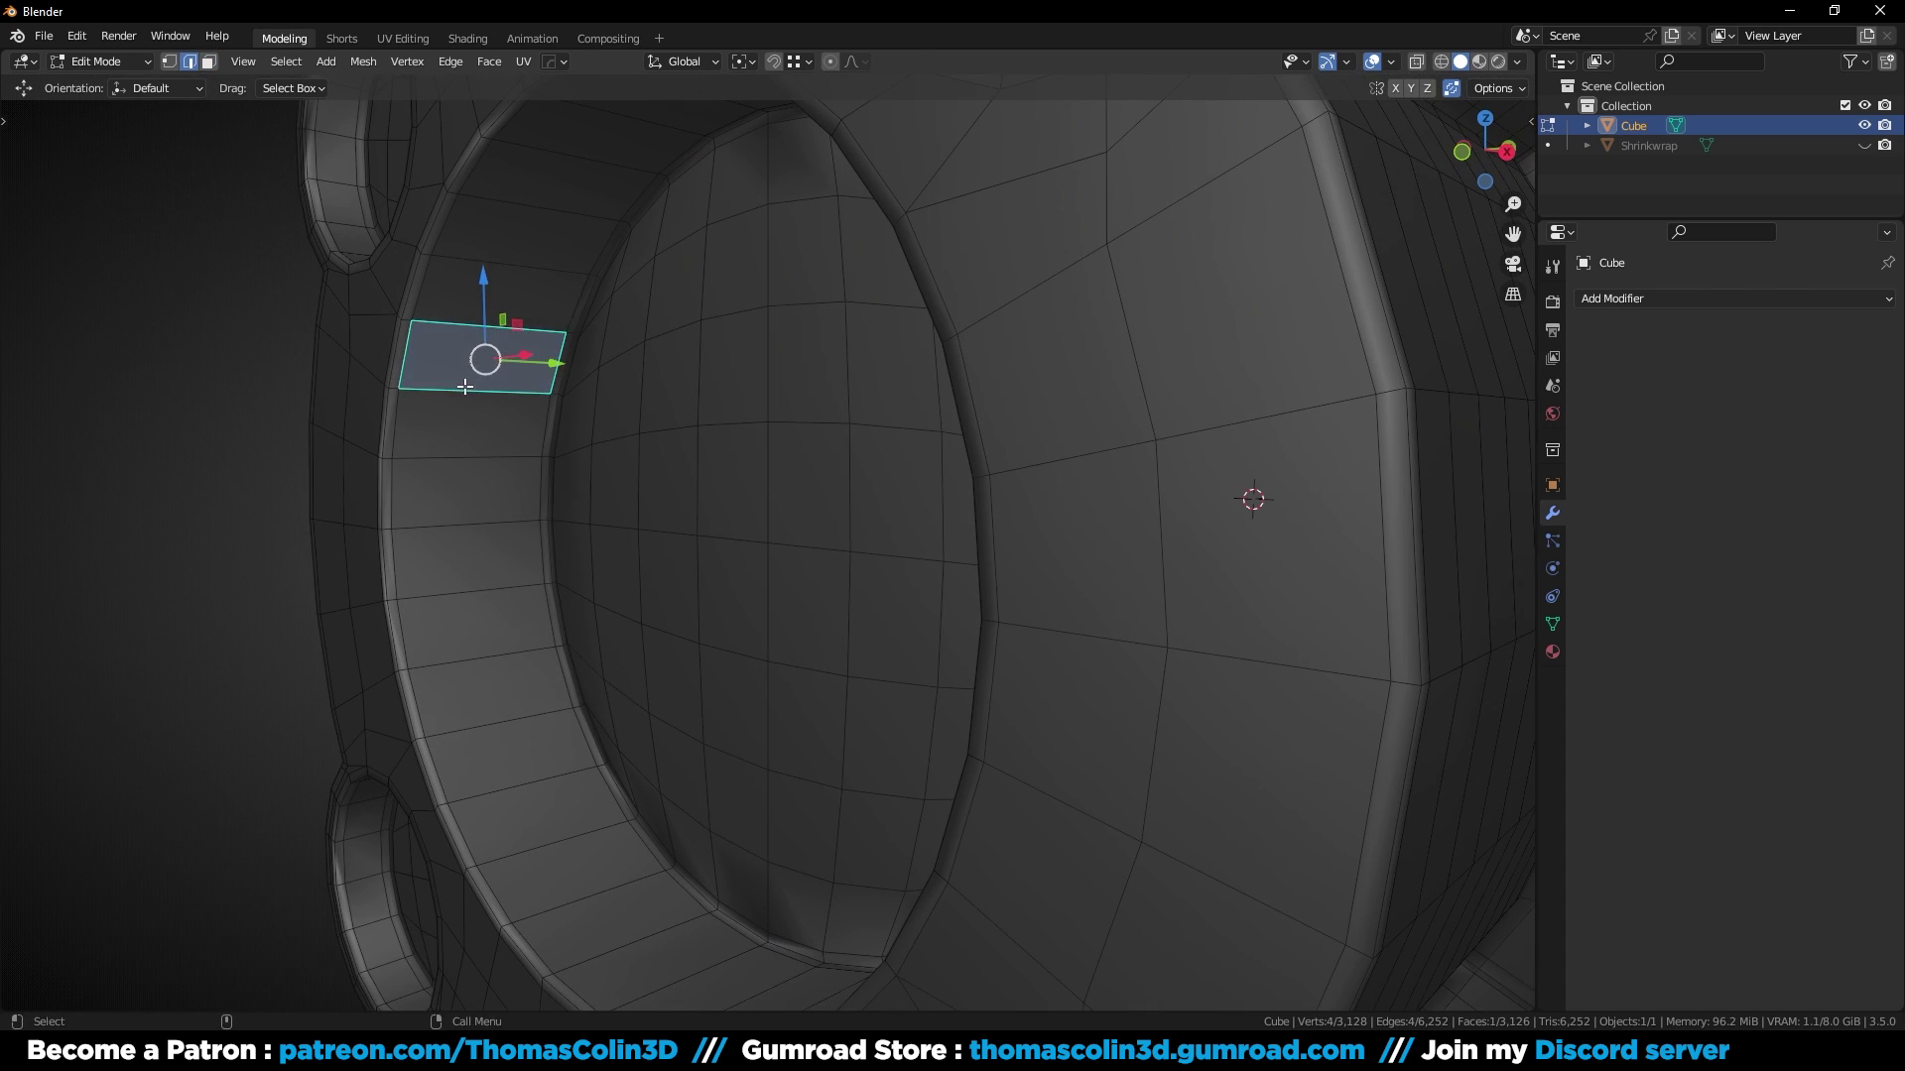
key(ctrl+r)
scroll(474, 385, up, 1)
click(474, 382)
right_click(474, 378)
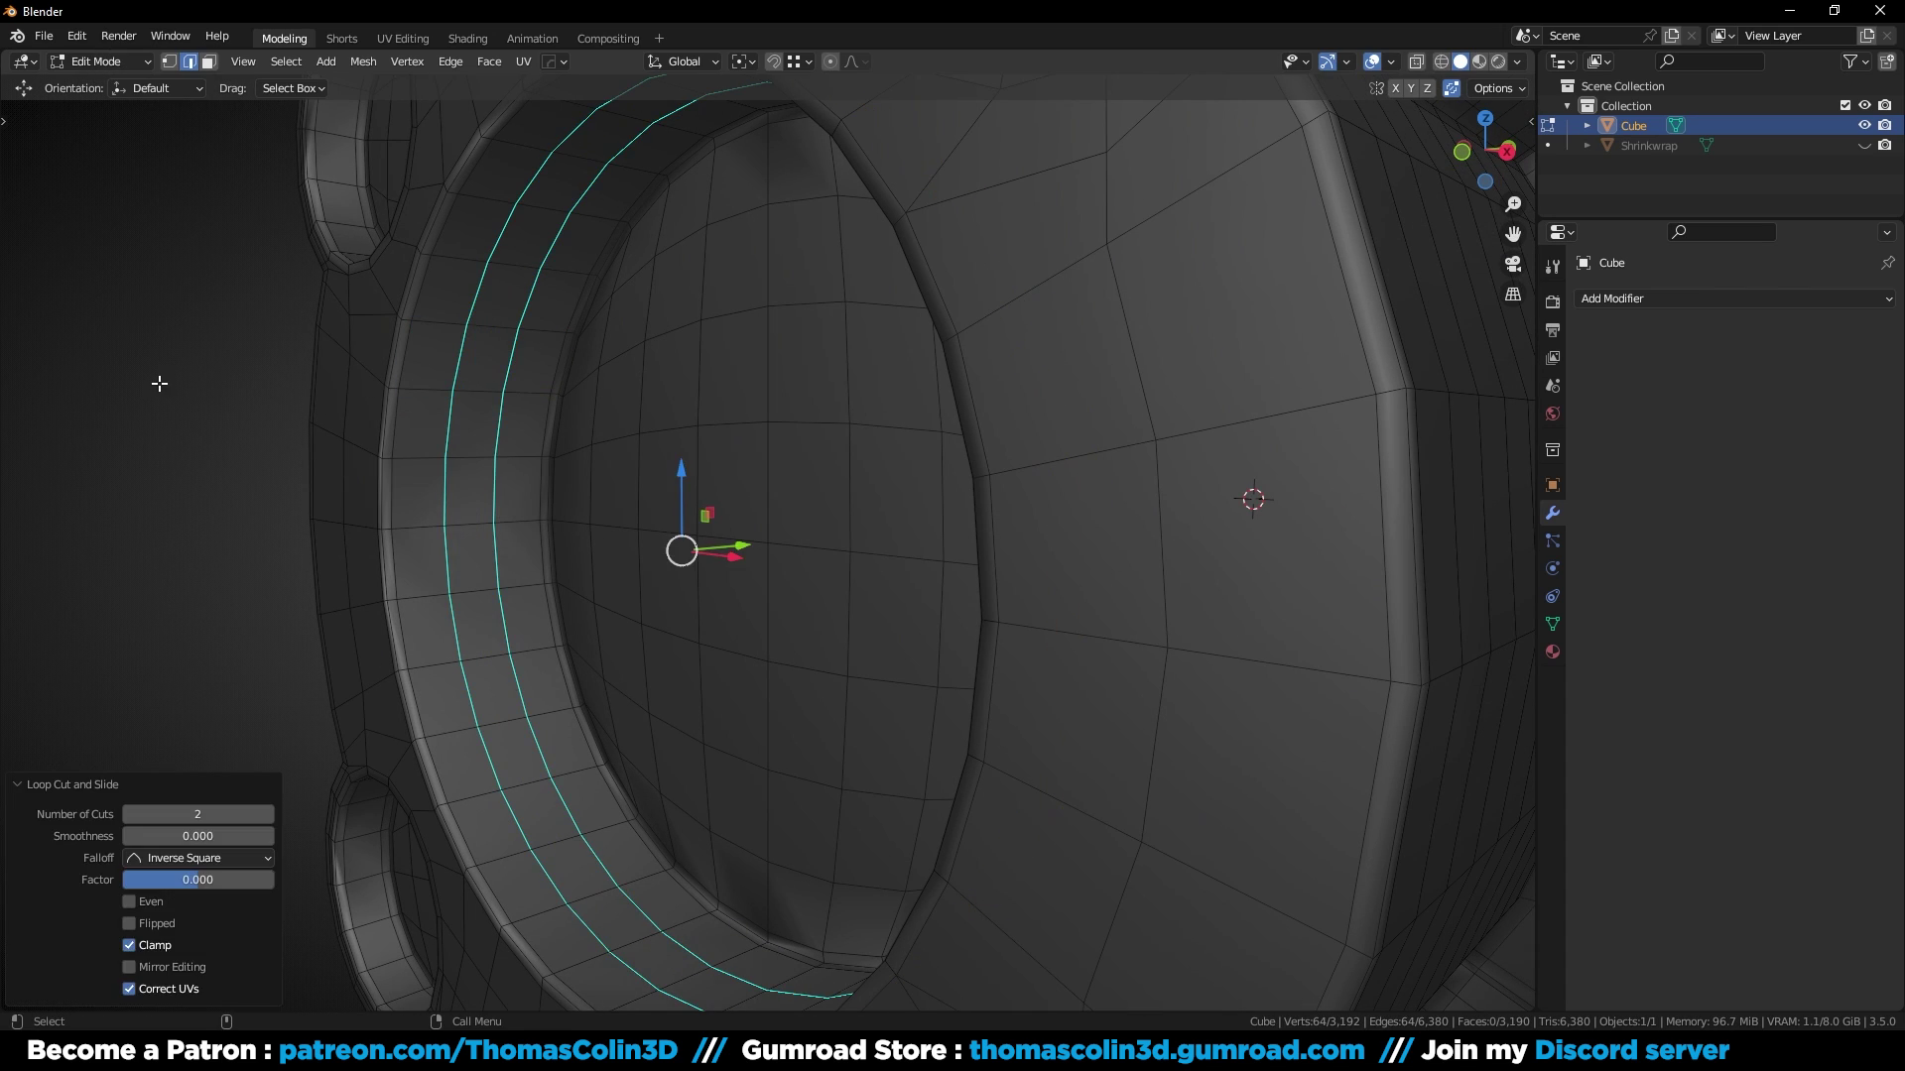
key(alt+a)
scroll(318, 413, down, 5)
middle_drag(318, 413, 625, 446)
scroll(625, 446, down, 3)
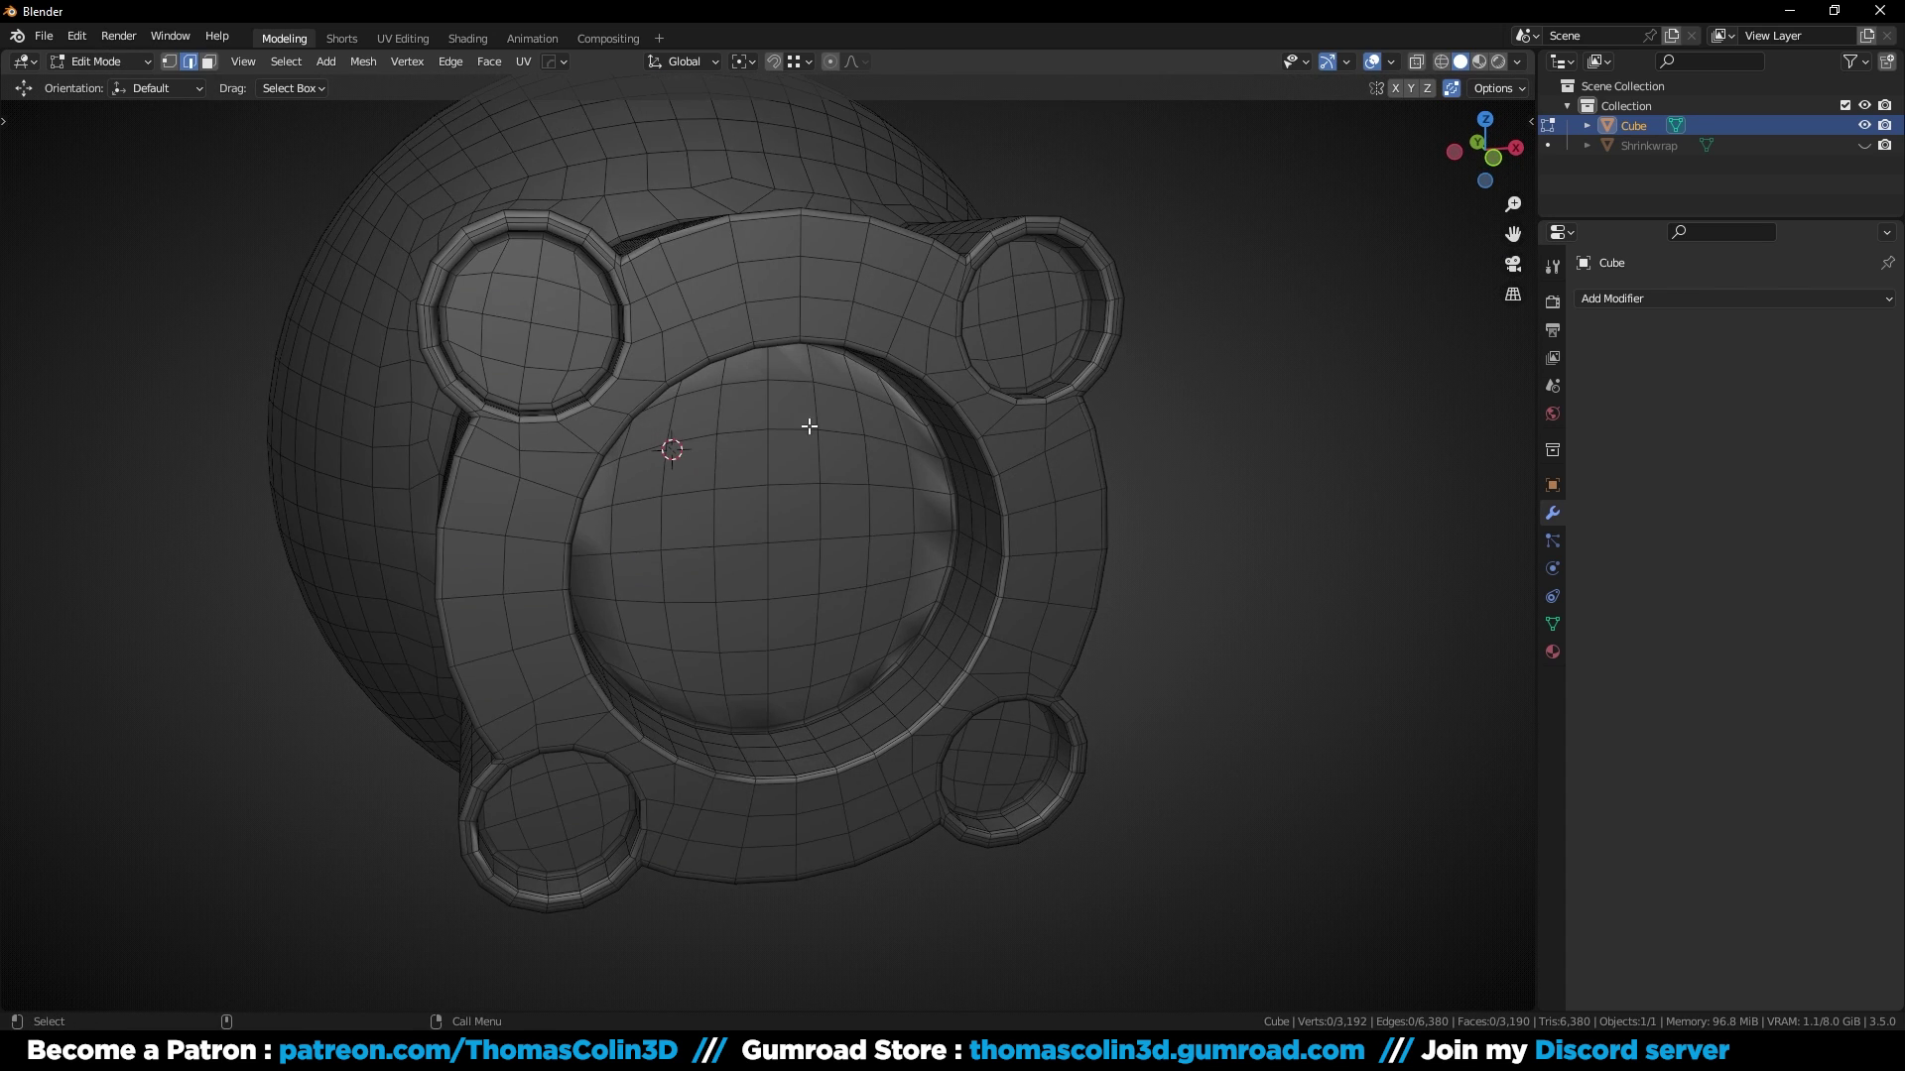
Step: Clear the cube mesh's custom split normals data
key(Tab)
click(1553, 623)
click(1662, 861)
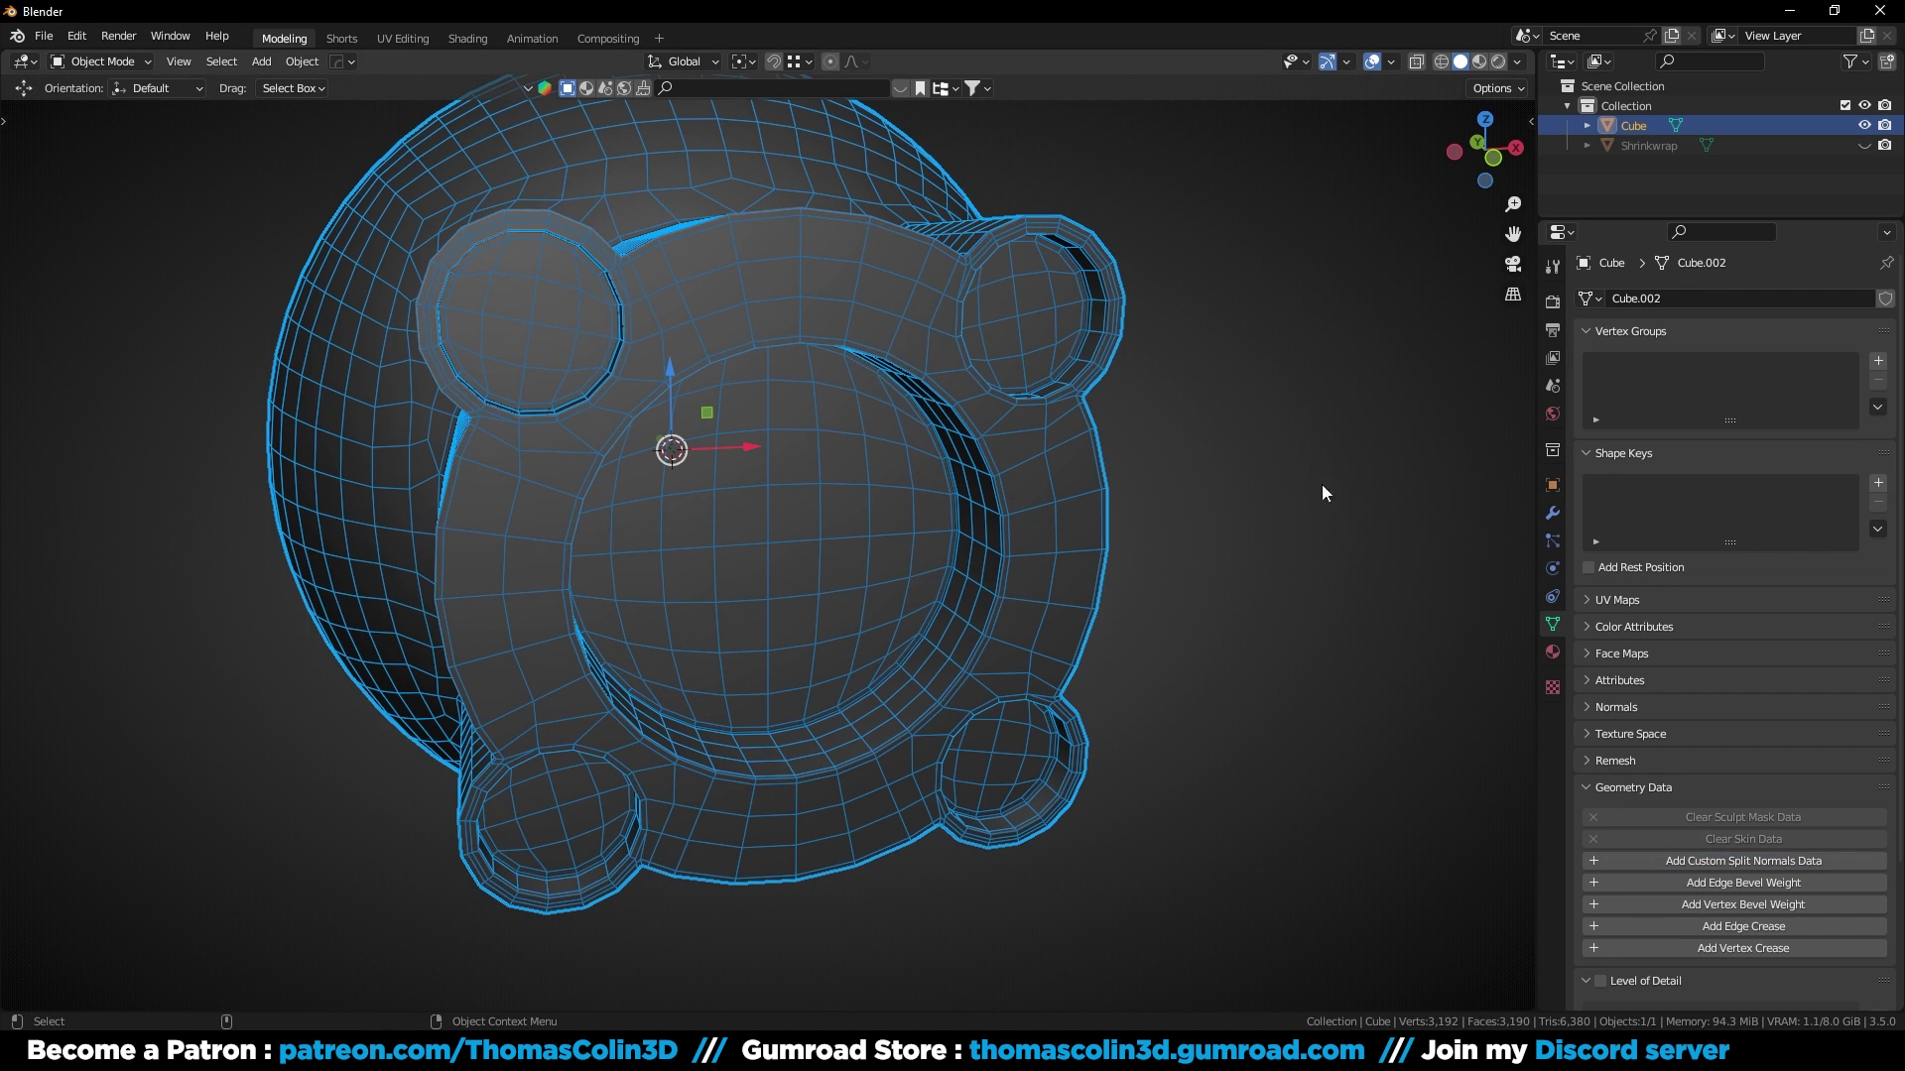
click(1259, 419)
middle_drag(1265, 445, 1171, 435)
Step: Preview the cube with a level 2 subdivision surface
click(1020, 454)
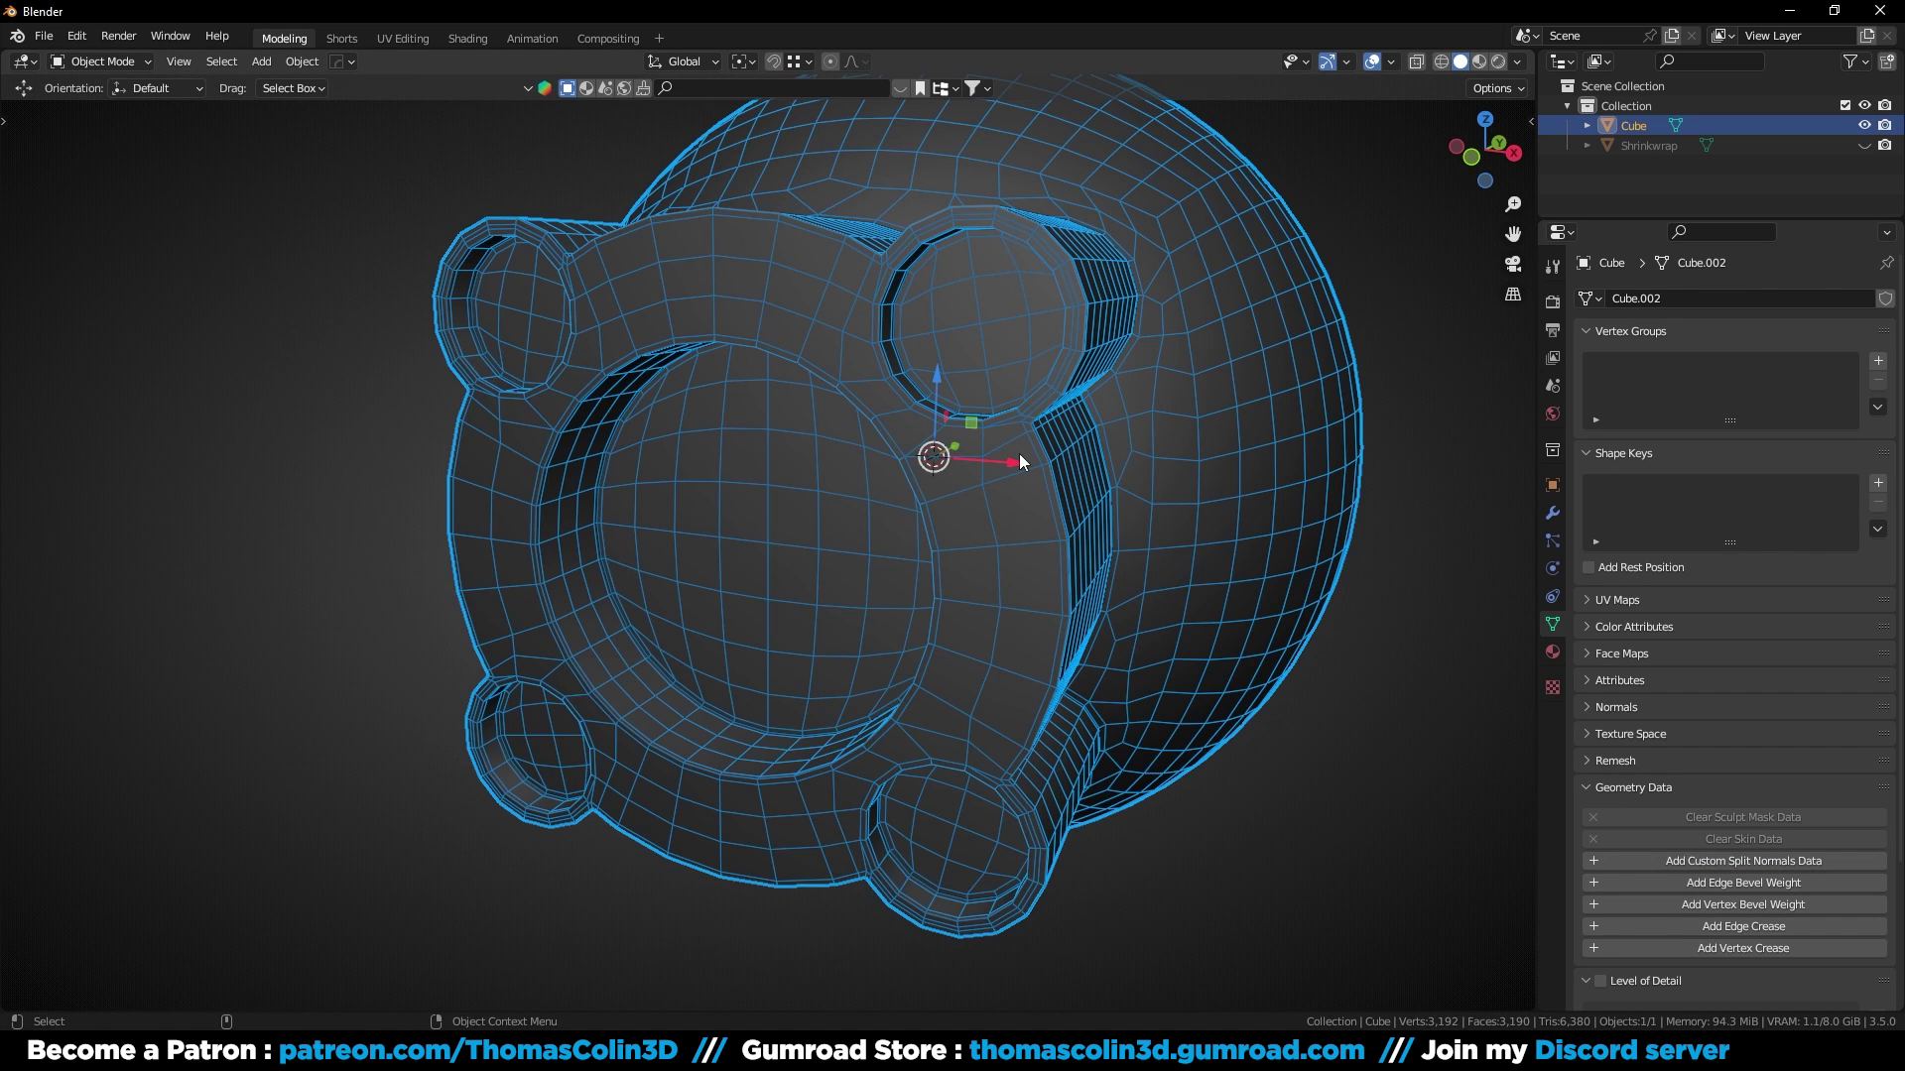
key(ctrl+2)
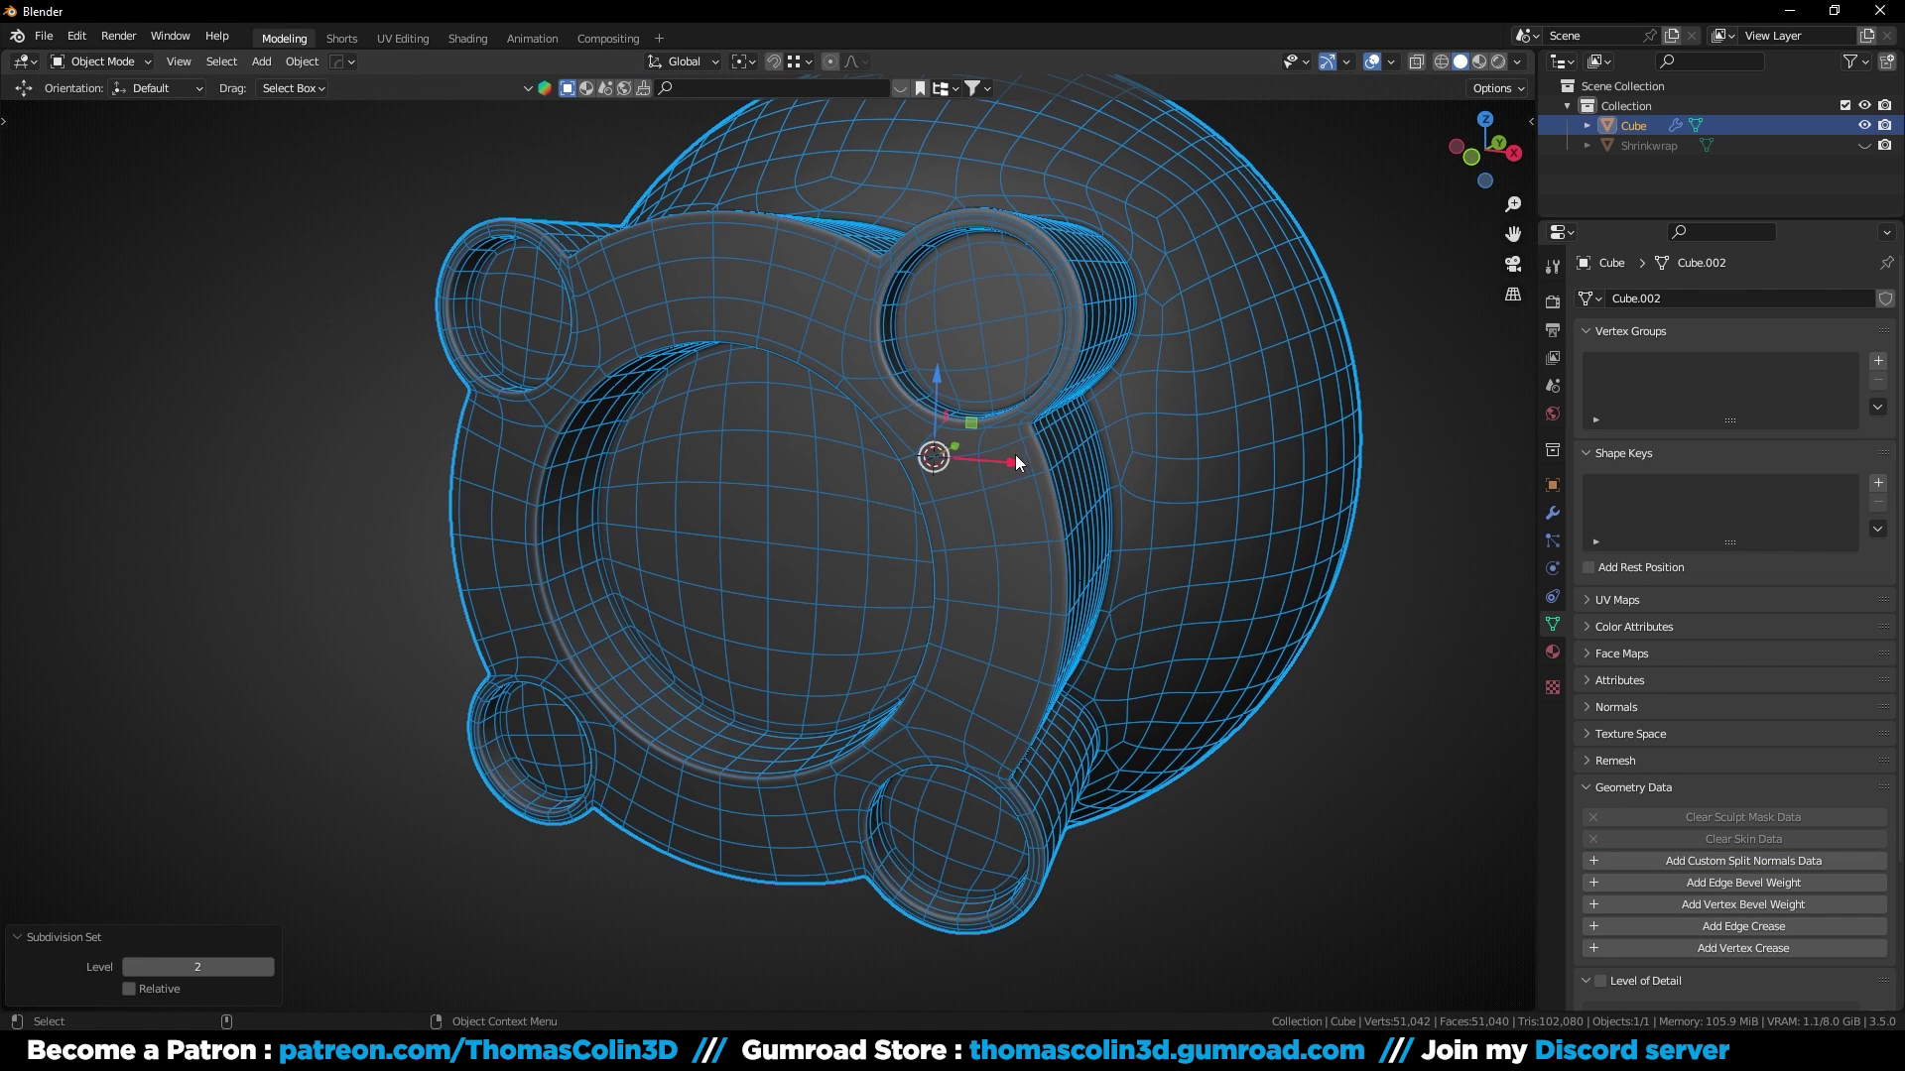
click(212, 387)
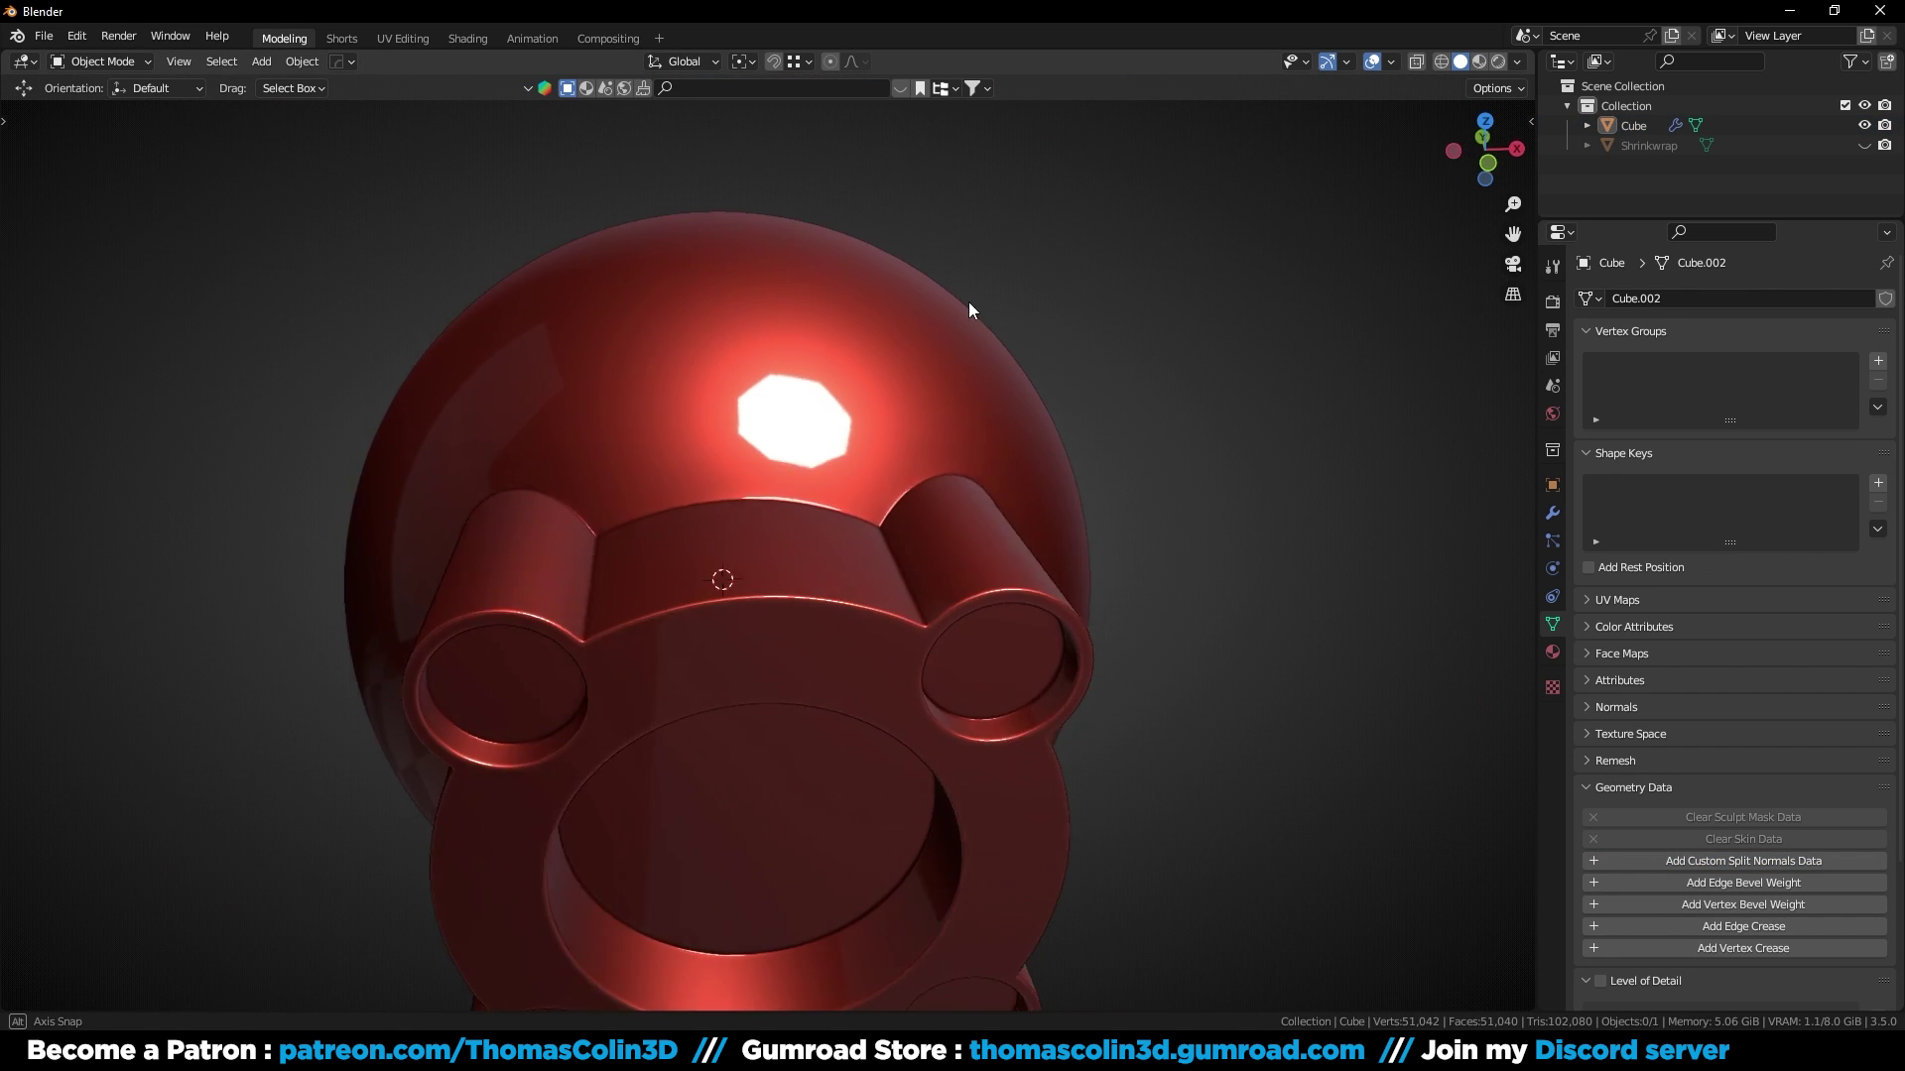
Step: Examine the glossy shading where the flange and bosses meet the sphere, and toggle the Shrinkwrap sphere's visibility to compare
middle_drag(968, 301, 734, 330)
scroll(706, 456, up, 3)
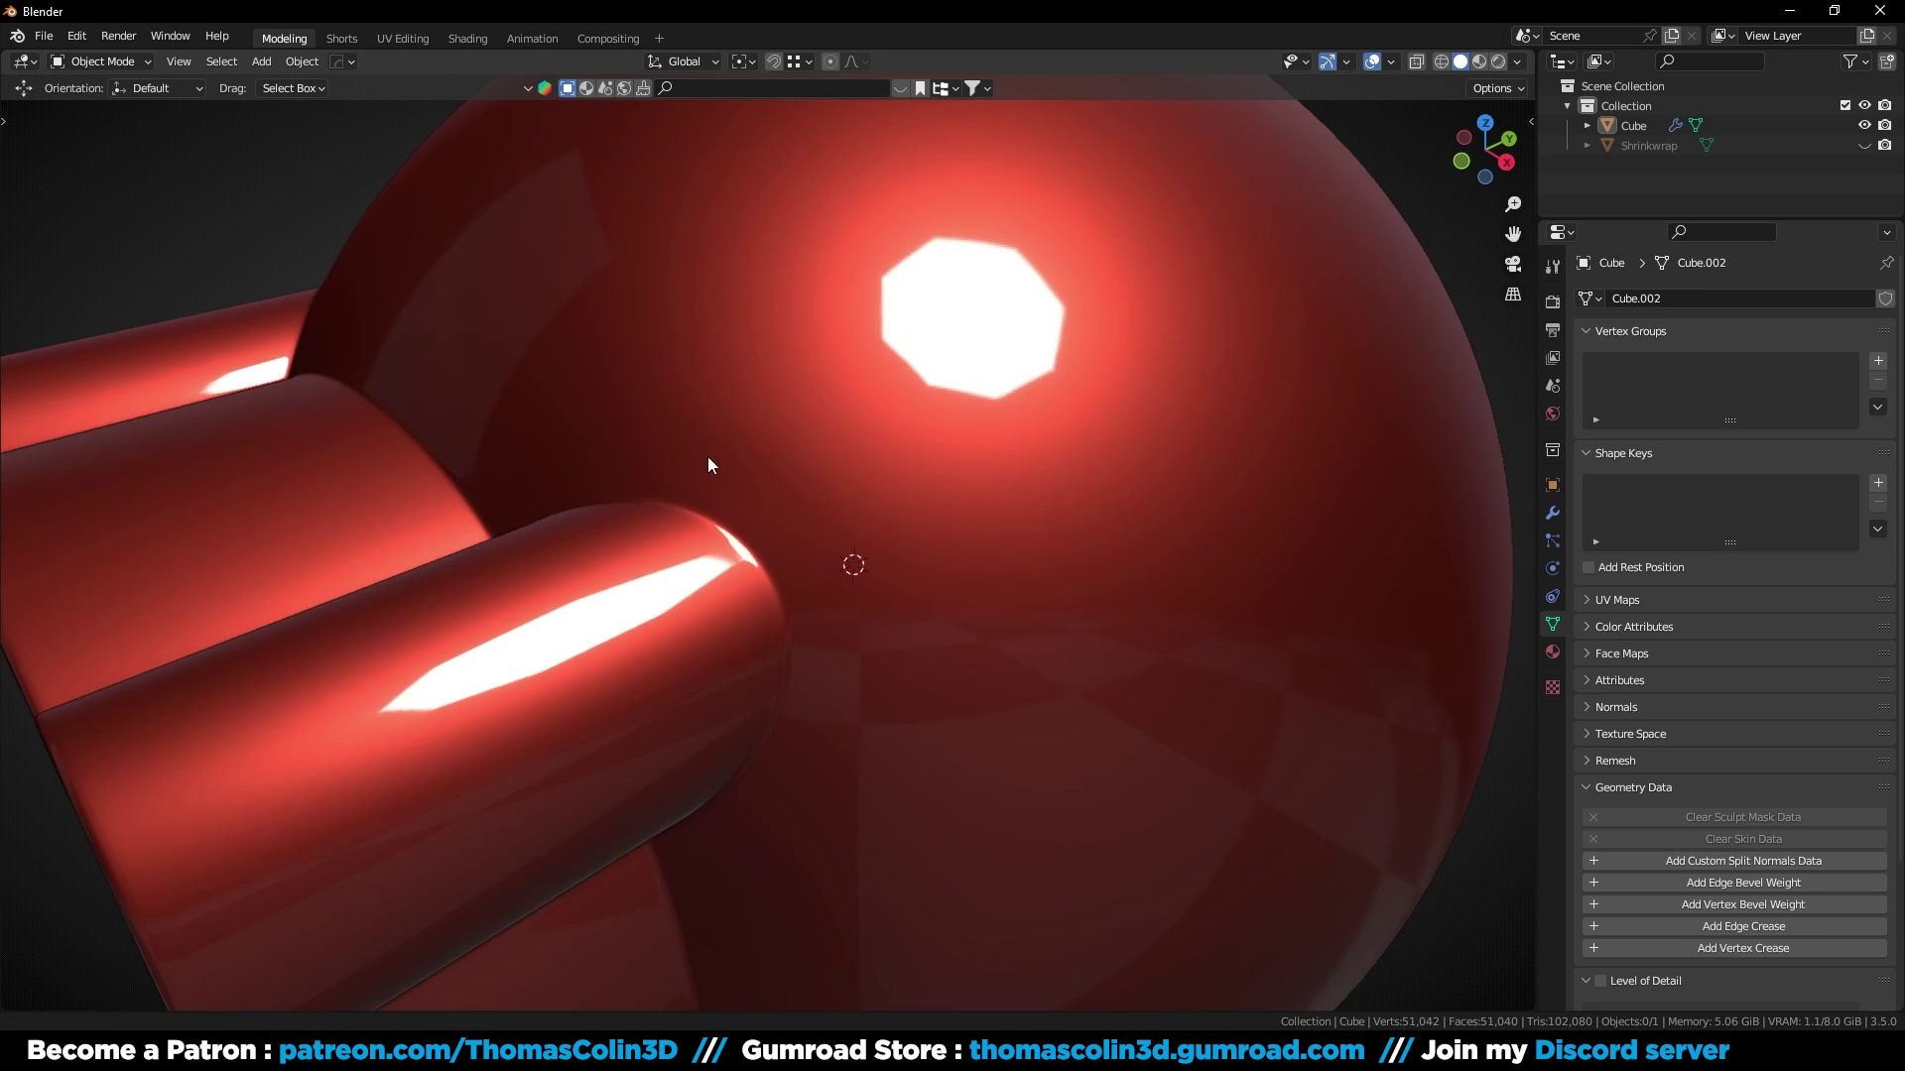
key(Tab)
alt+drag(673, 467, 680, 532)
key(Tab)
scroll(689, 433, down, 3)
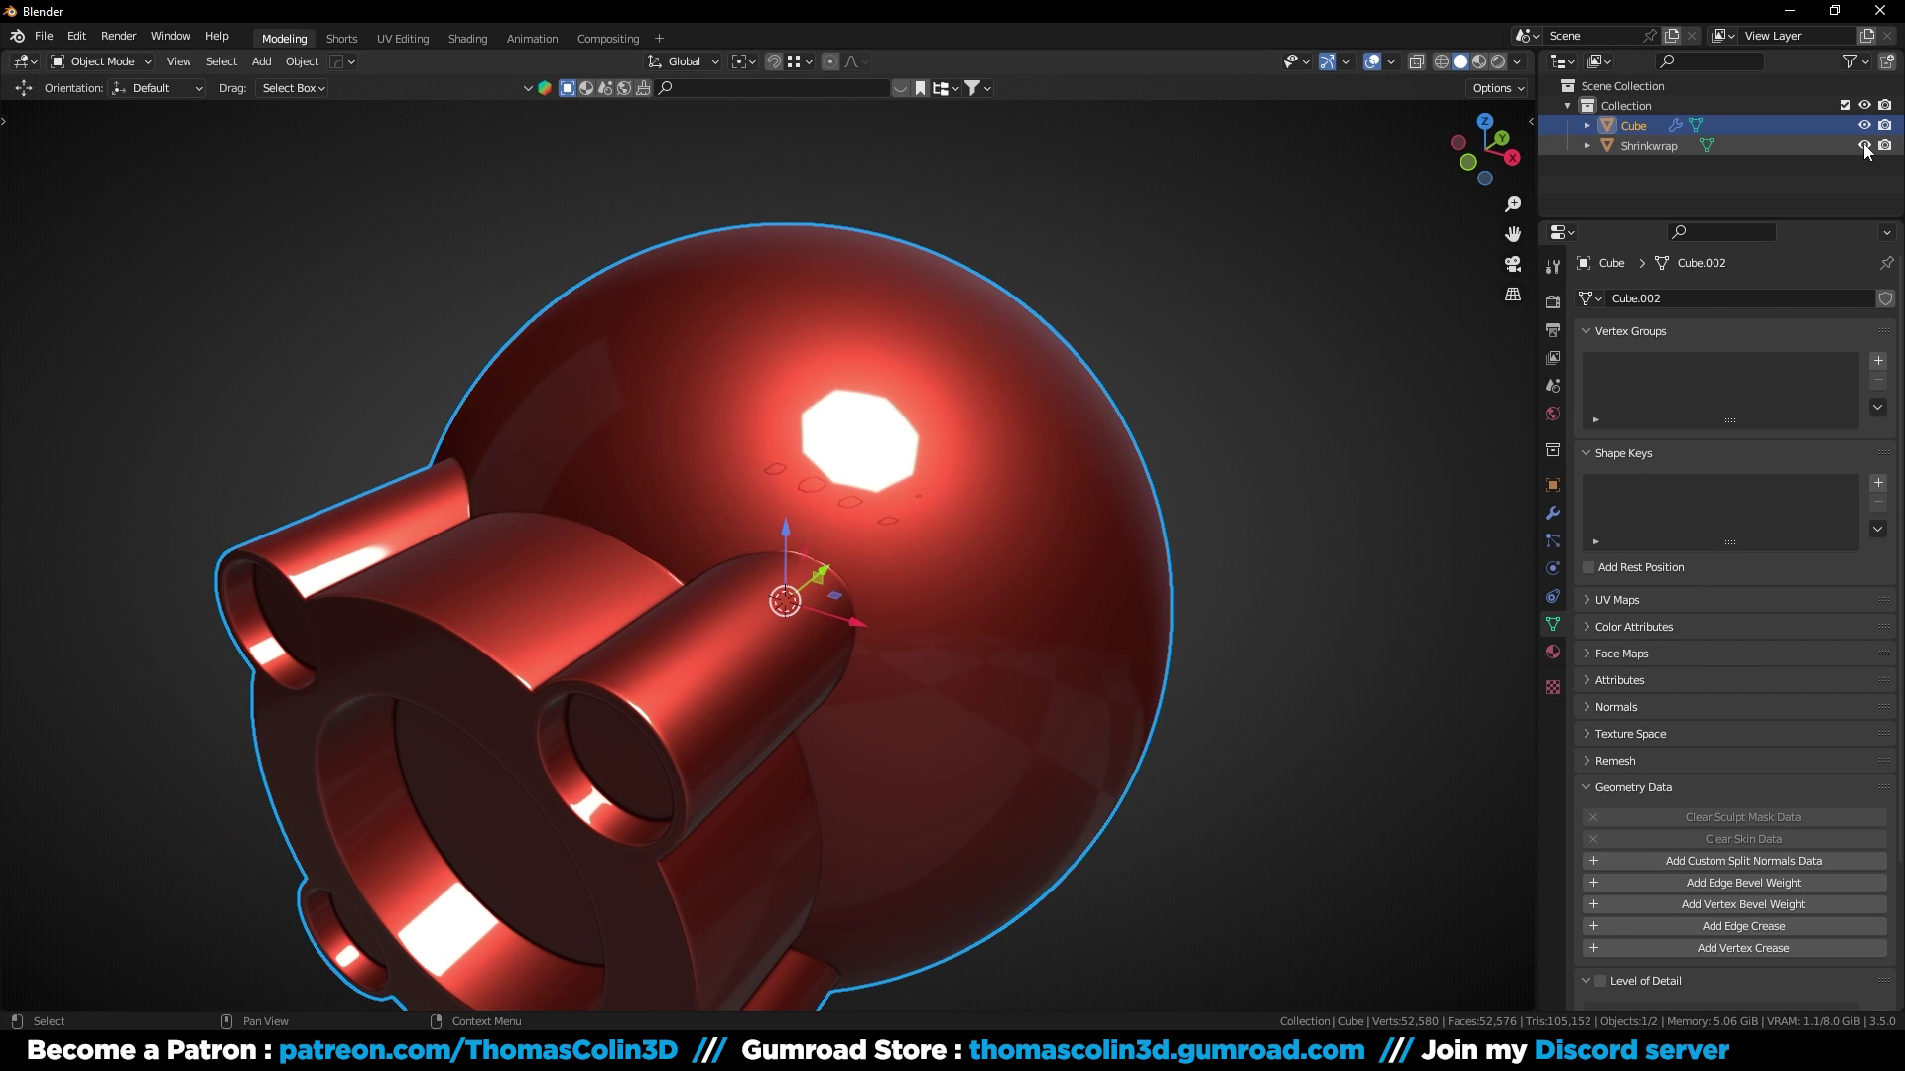
click(1864, 146)
Step: Select all edges of the mesh sharper than 30° and view them framed from above
scroll(916, 474, up, 4)
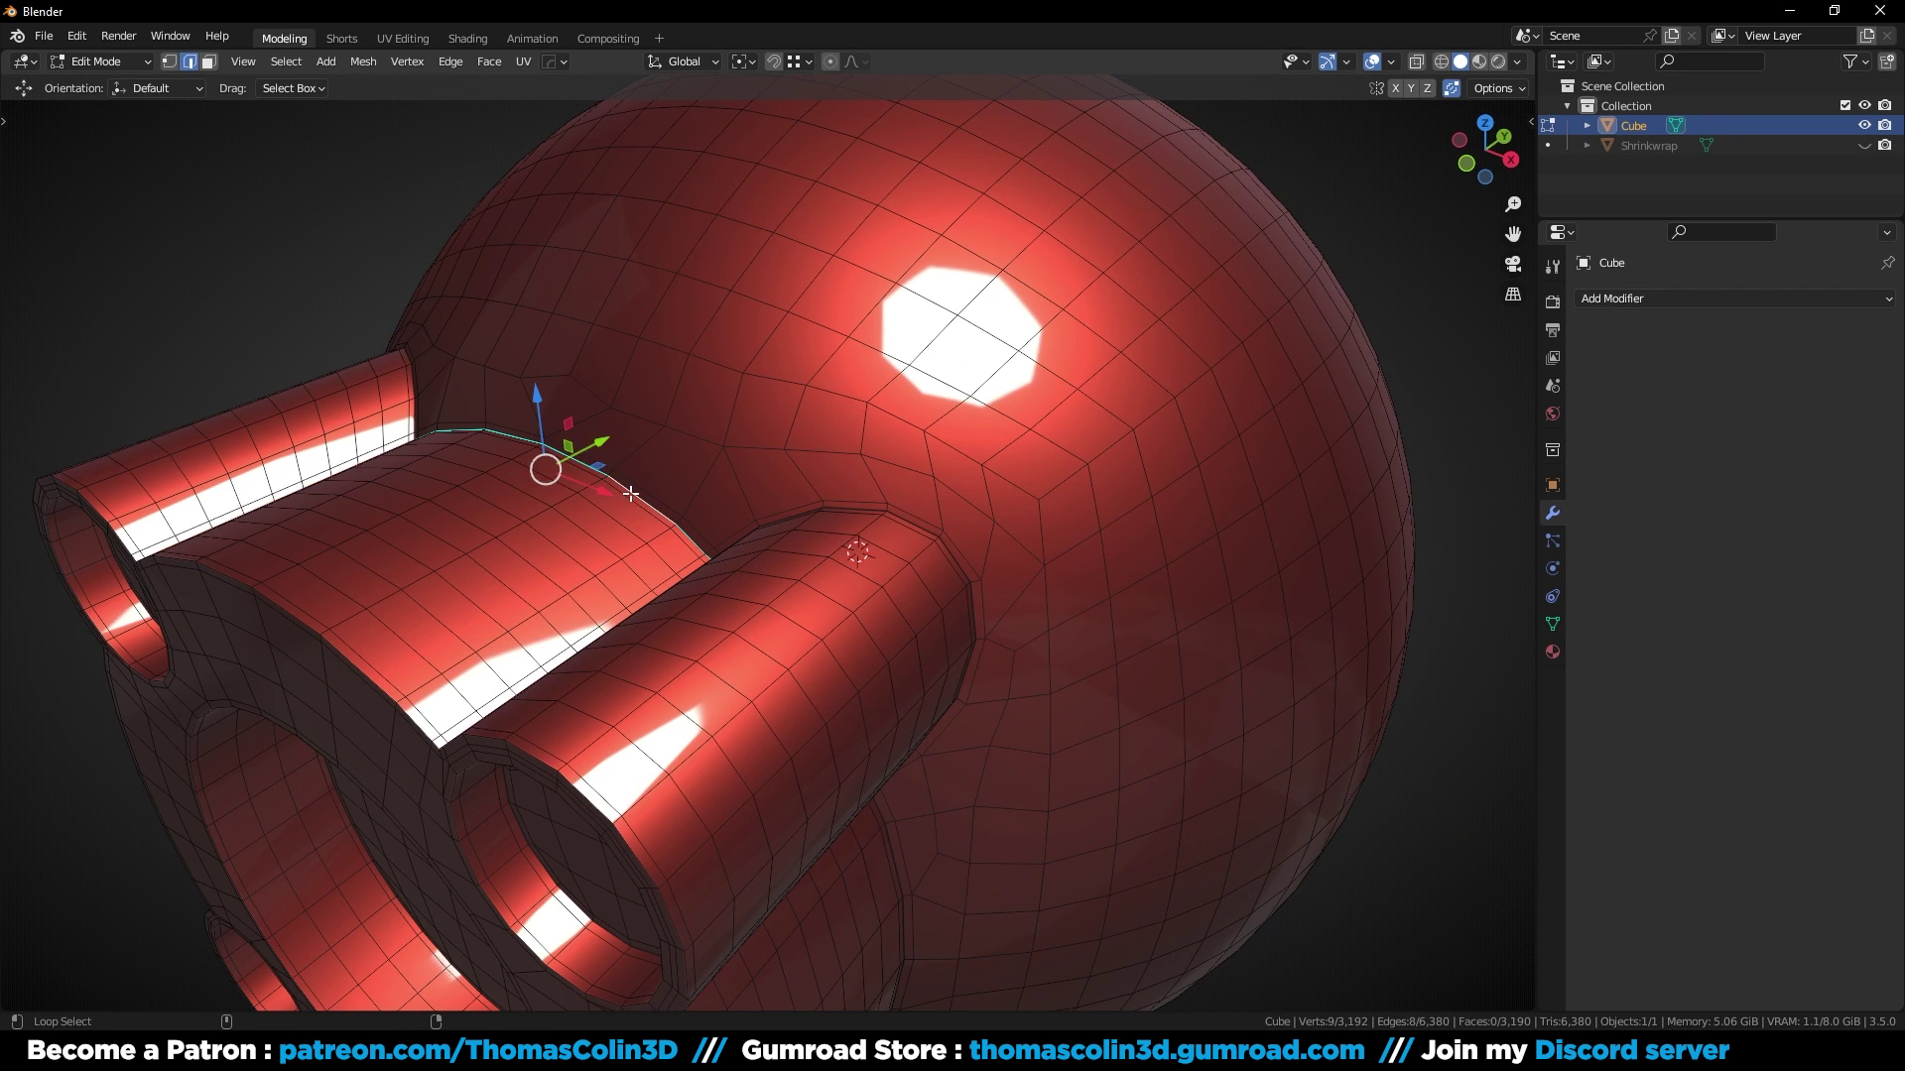
key(q)
click(631, 512)
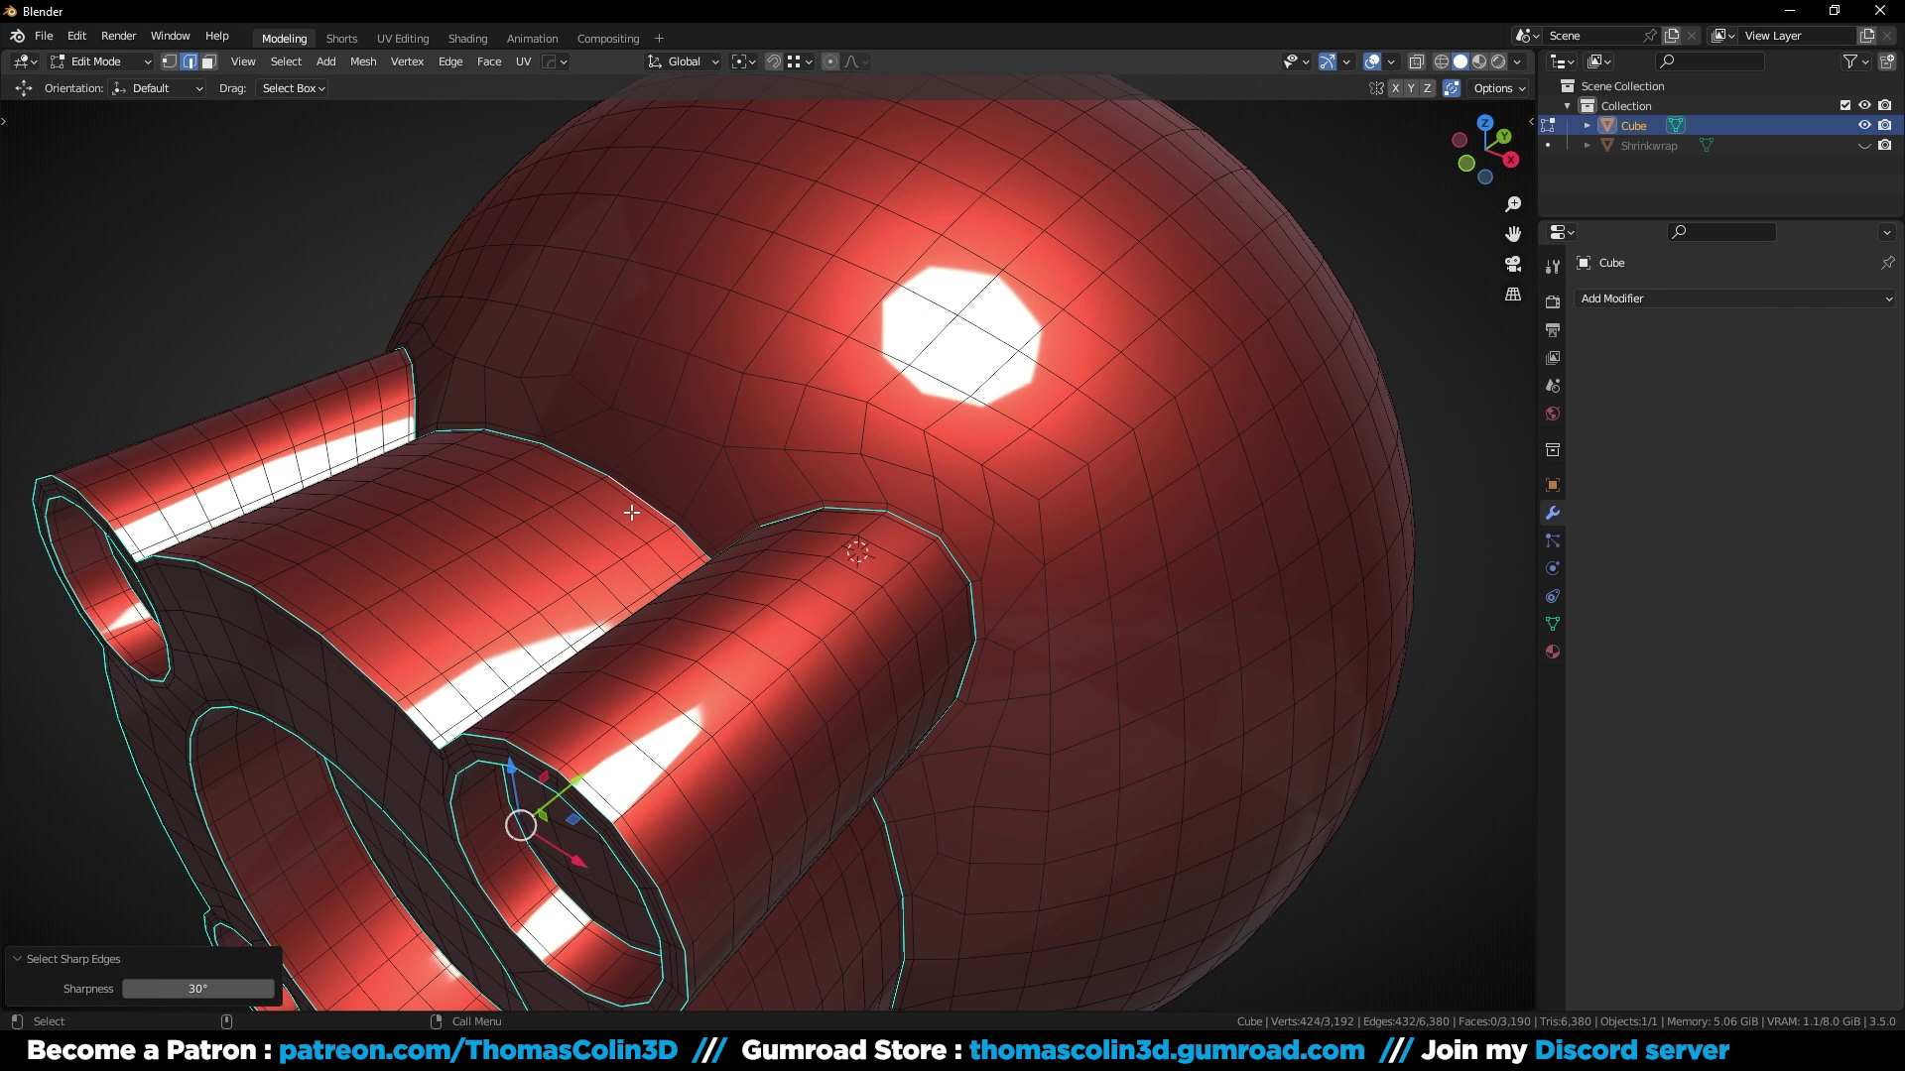
key(KP_7)
key(KP_Decimal)
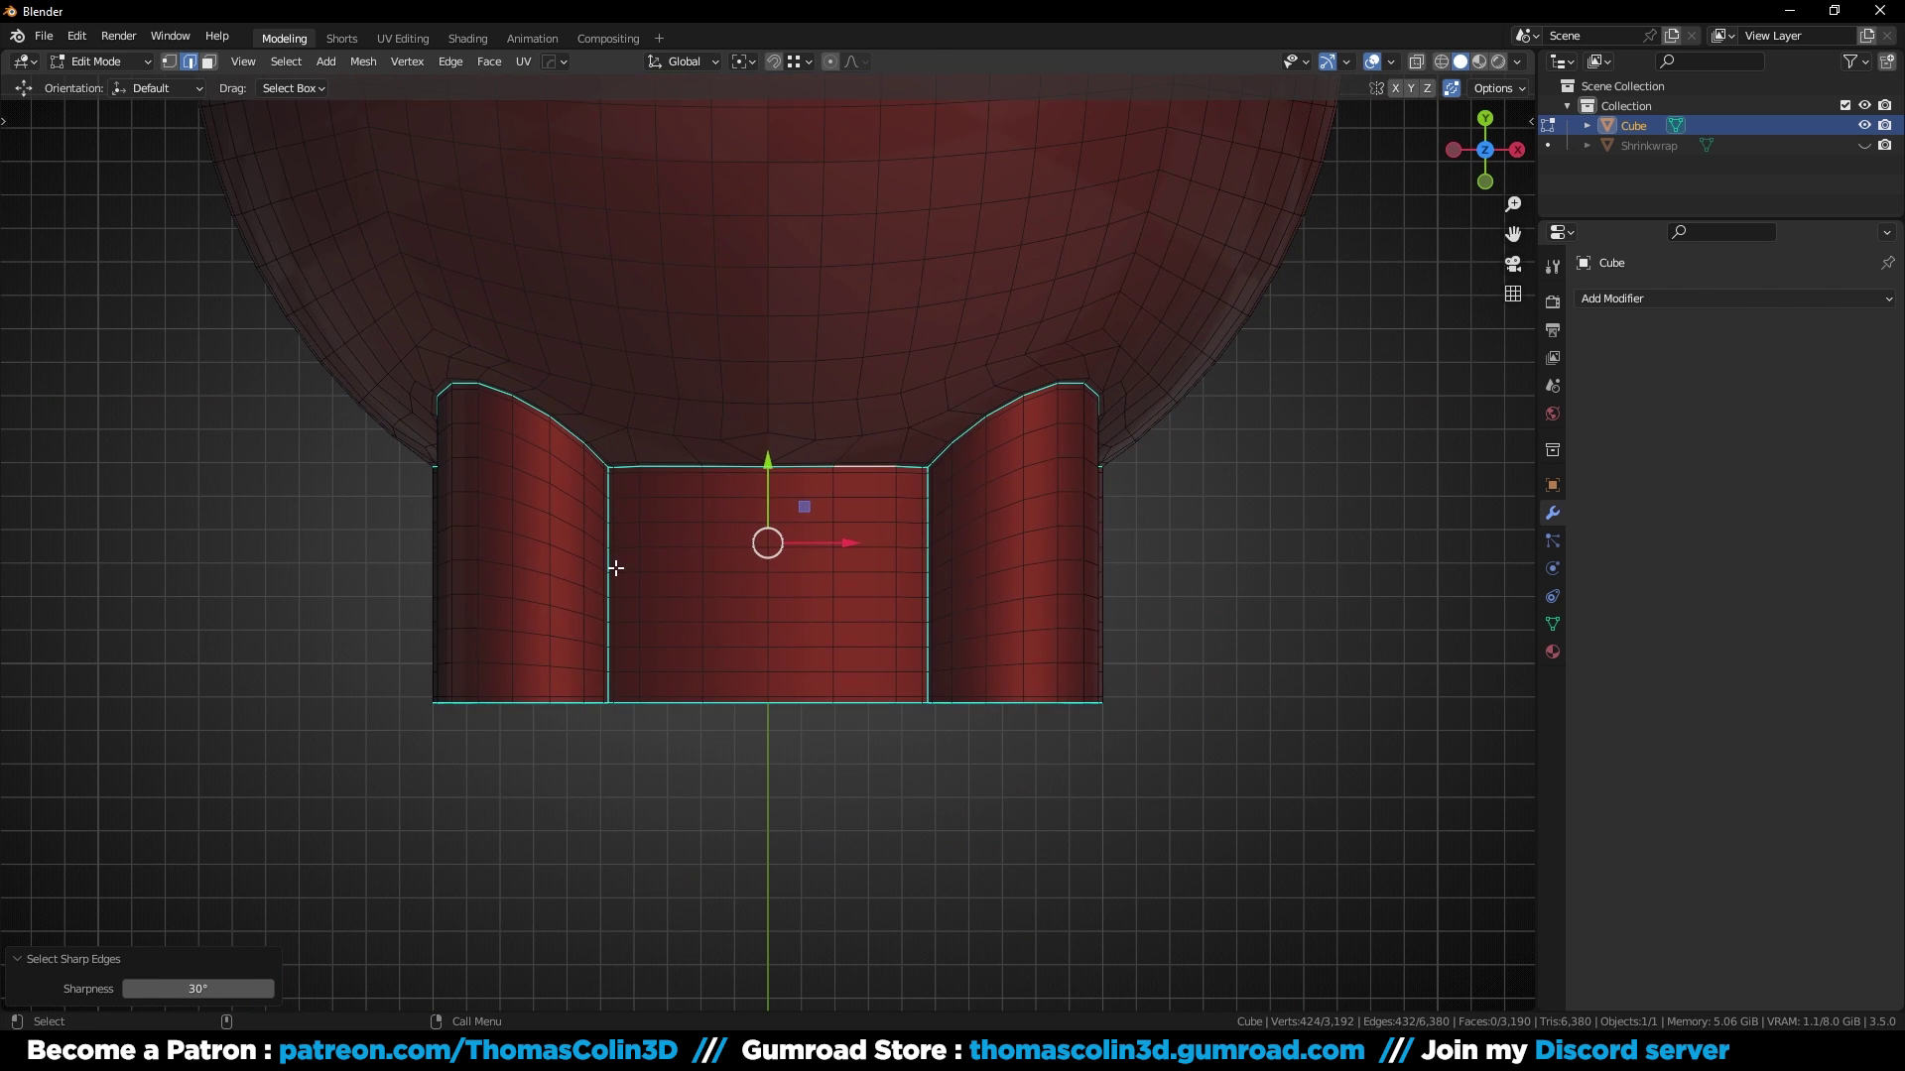
Step: Deselect the remaining flange and boss edges in see-through display, keeping only the edge loop at the sphere junction selected
key(alt+z)
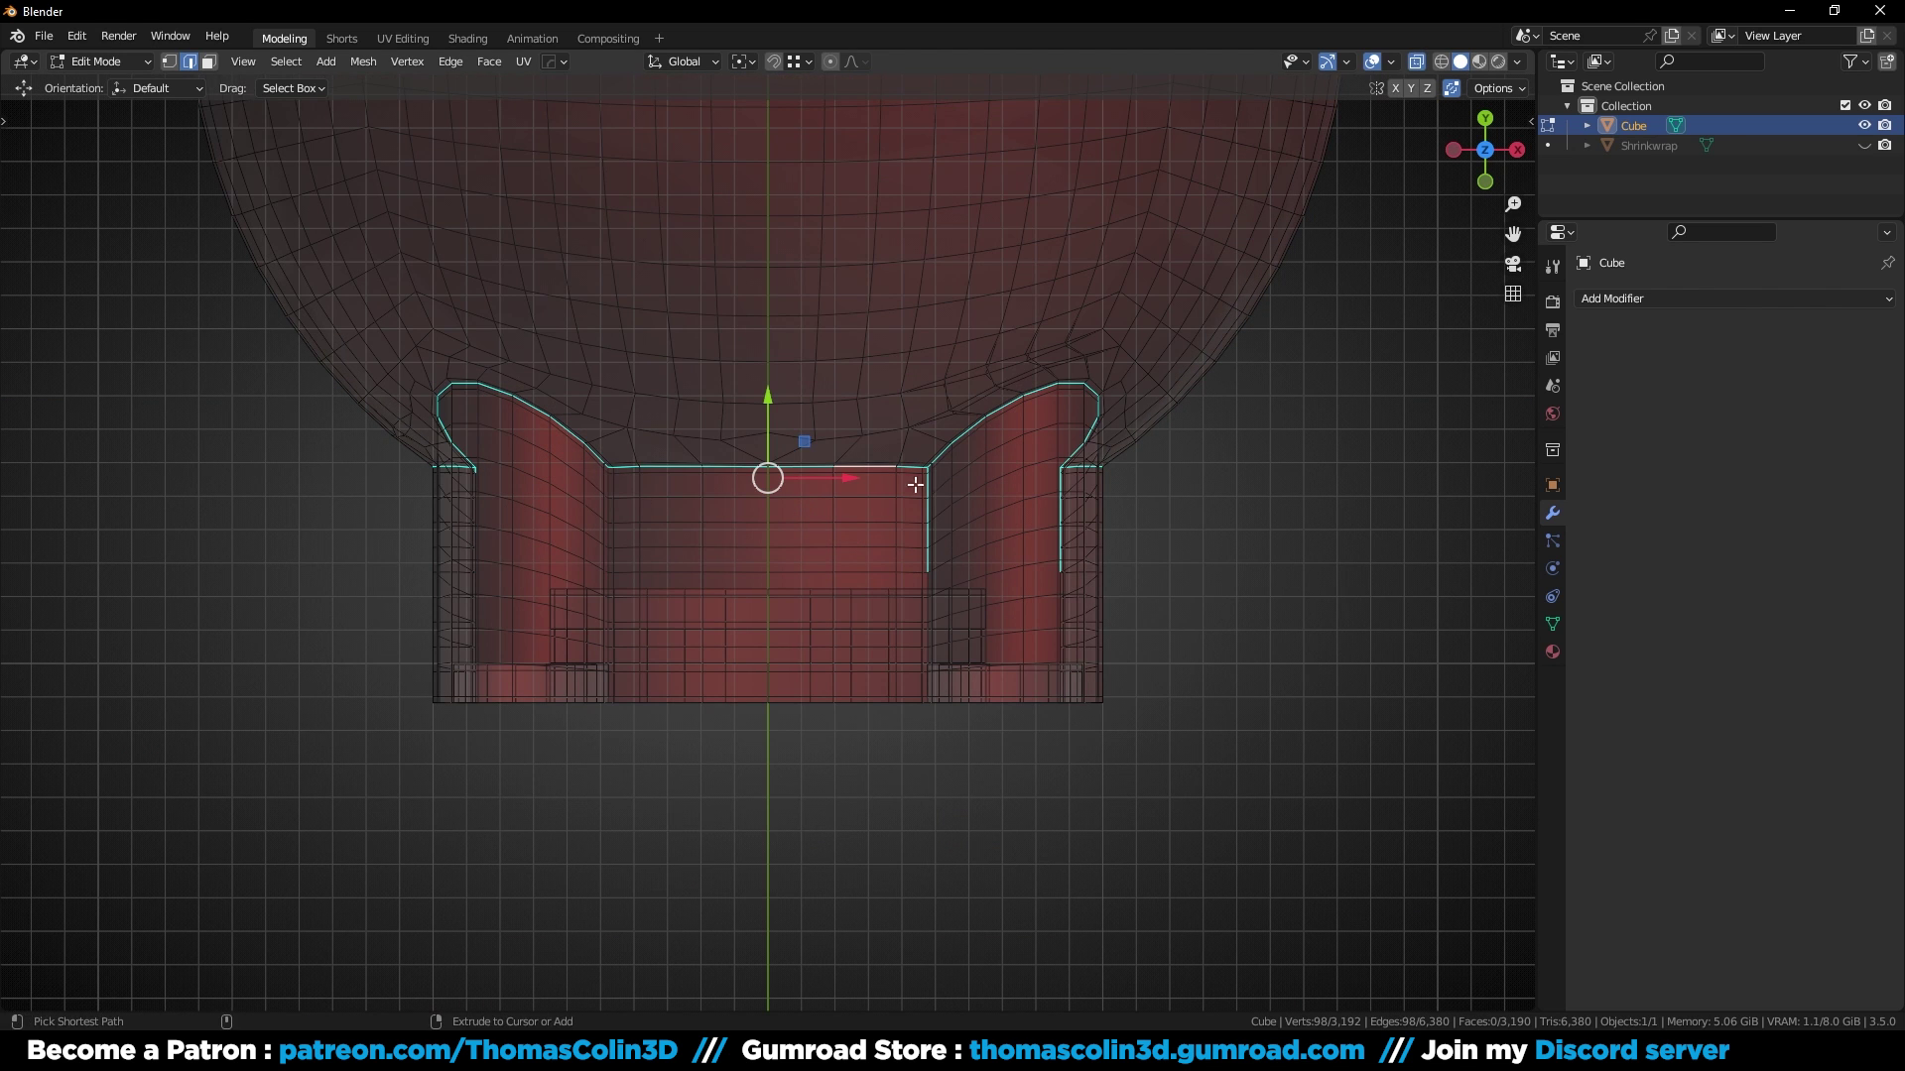
ctrl+drag(912, 478, 1078, 587)
ctrl+middle_drag(1056, 545, 1105, 431)
ctrl+drag(217, 407, 296, 423)
key(alt+z)
Step: Mark the selected edge loop at the sphere junction as a seam
alt+right_drag(655, 536, 701, 612)
alt+drag(701, 612, 953, 496)
shift+middle_drag(952, 496, 839, 537)
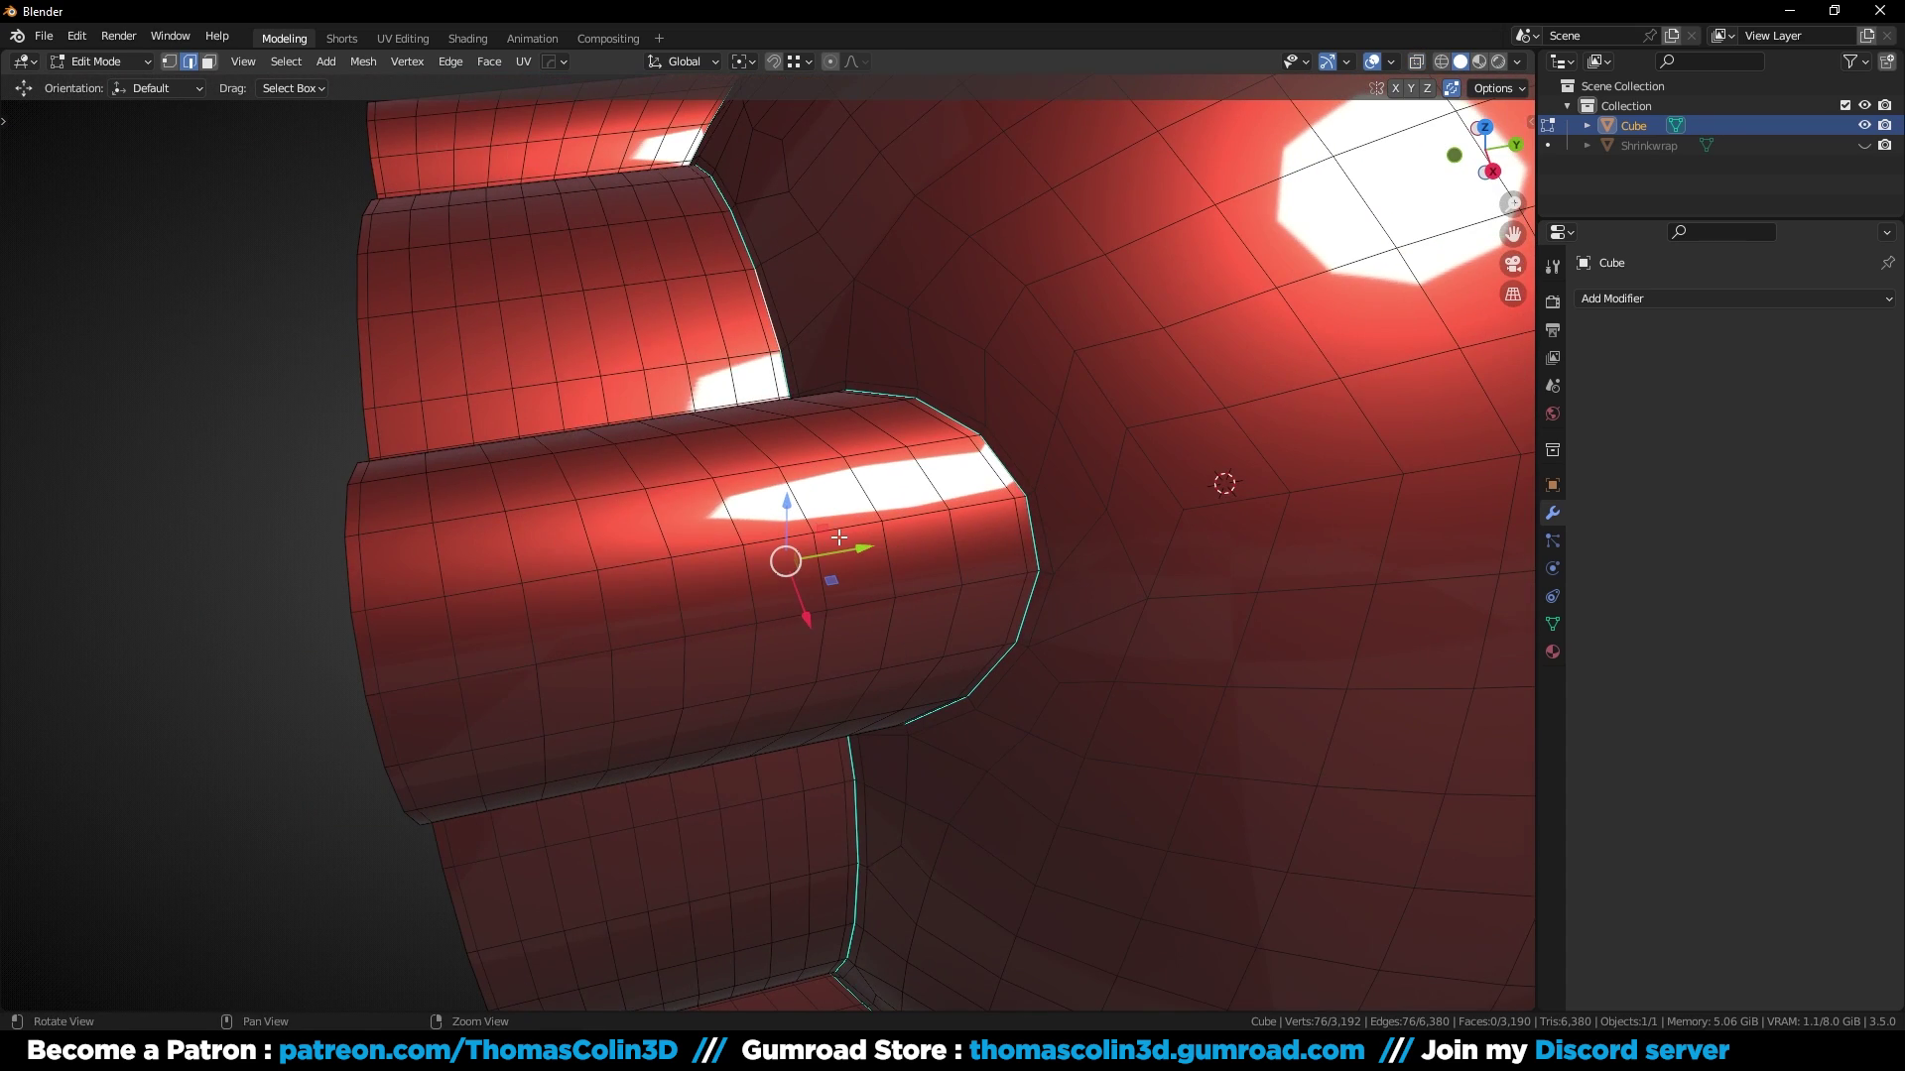
right_click(697, 385)
click(635, 695)
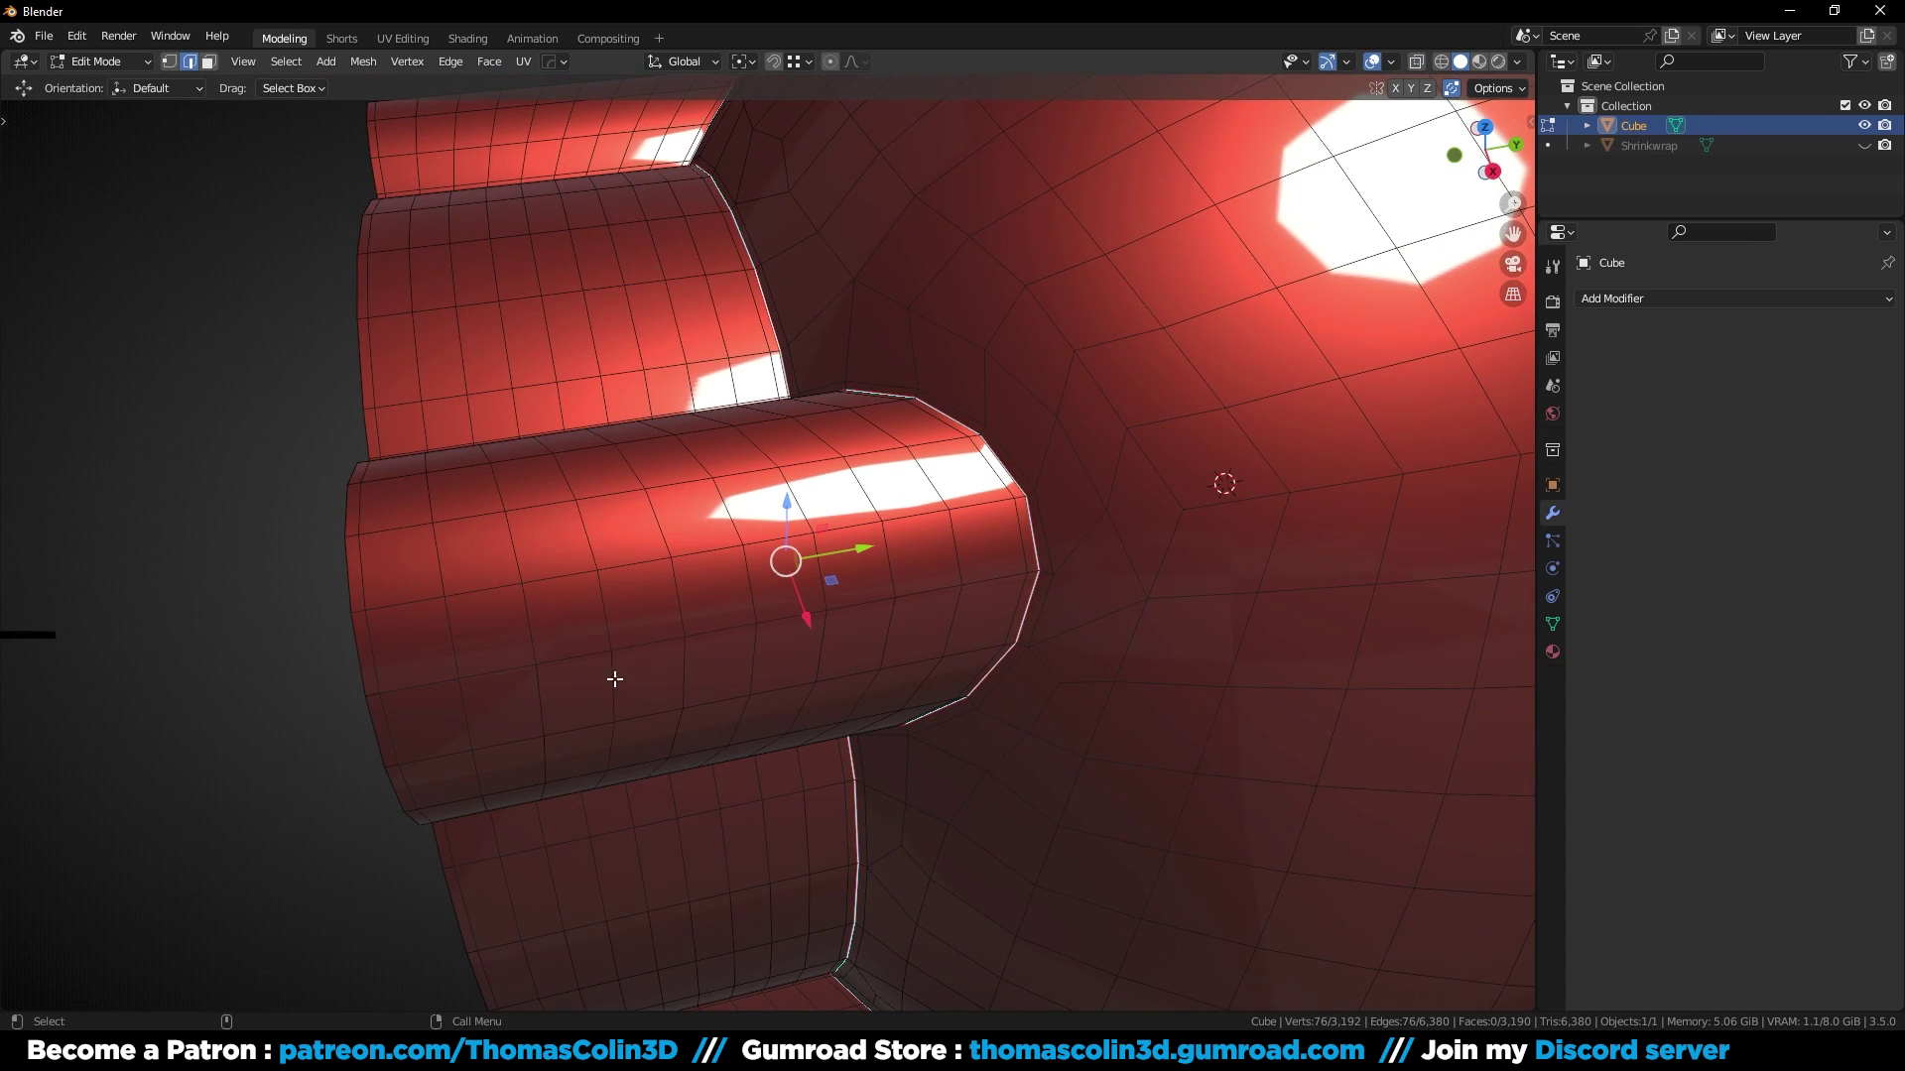
Step: Select the linked sphere faces bounded by the seam and store their vertices in a vertex group named Shrinkwrap
key(alt+a)
key(l)
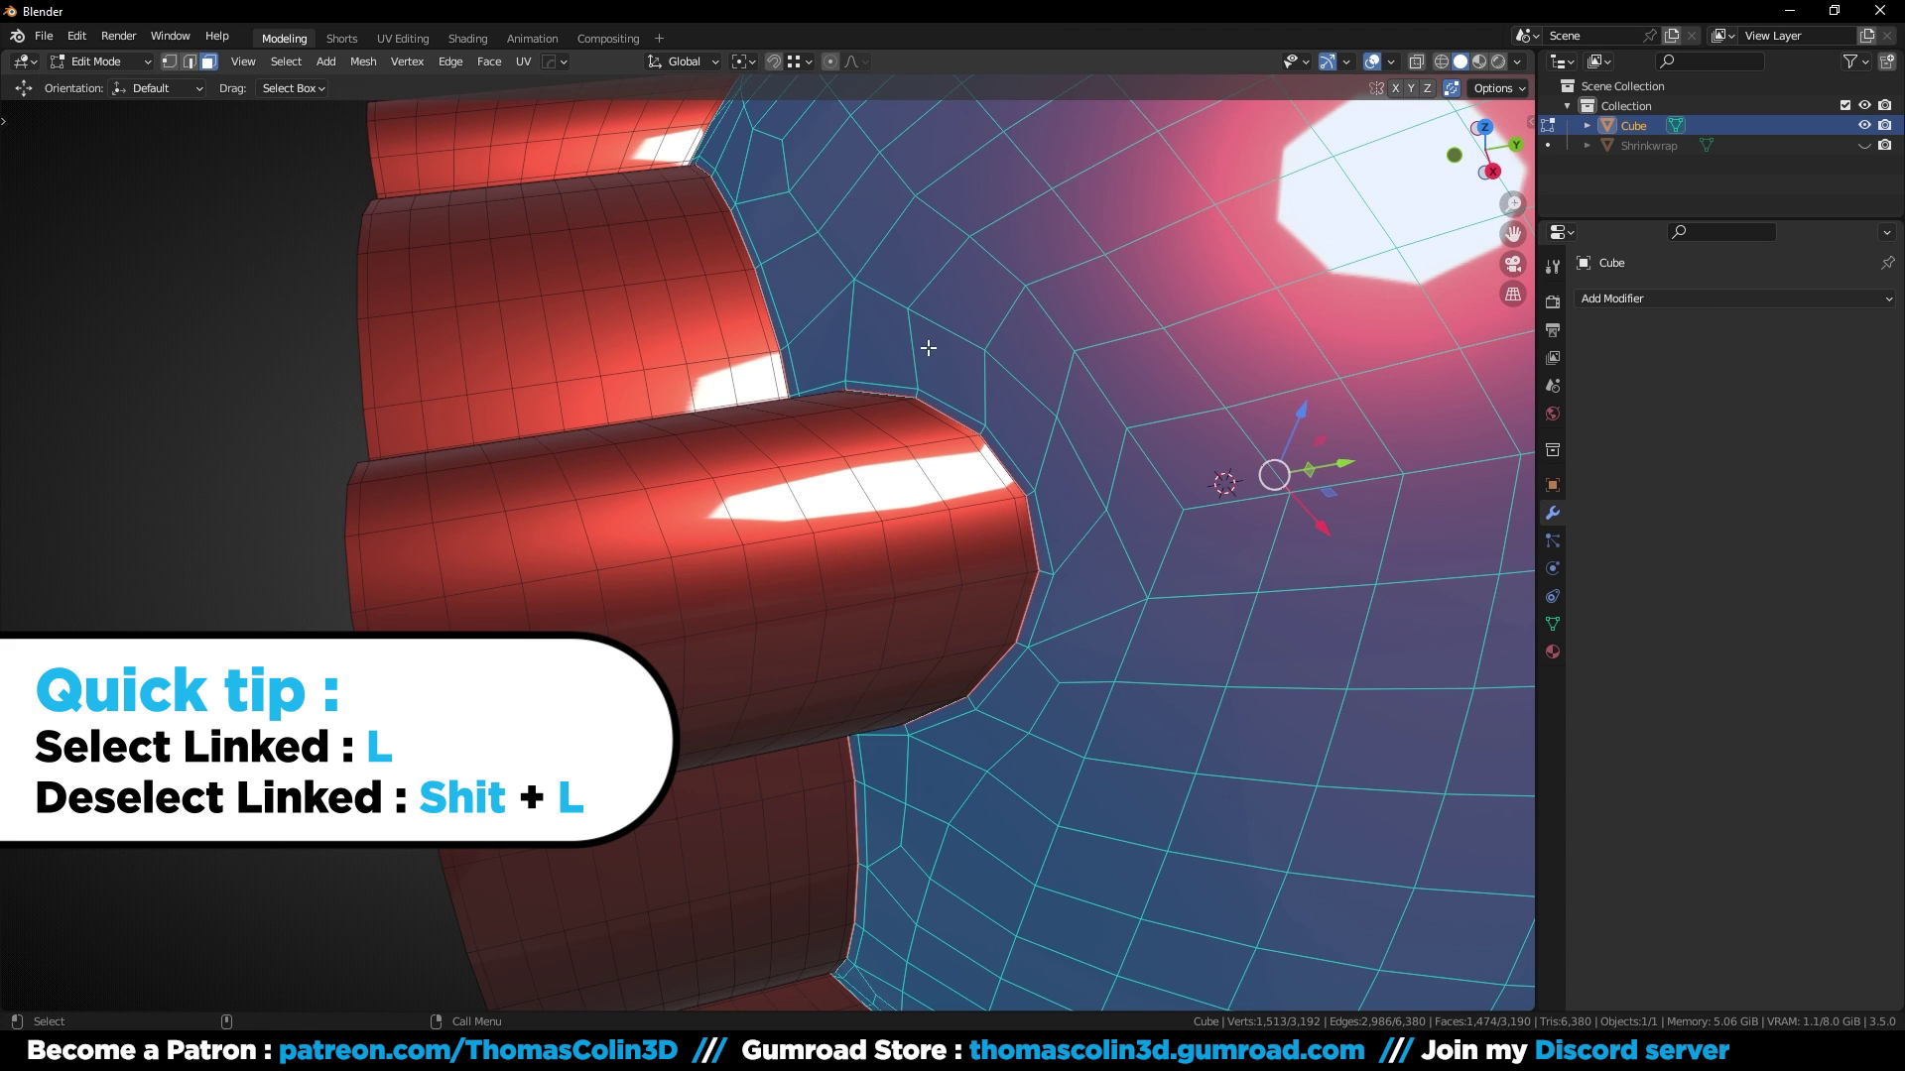
key(1)
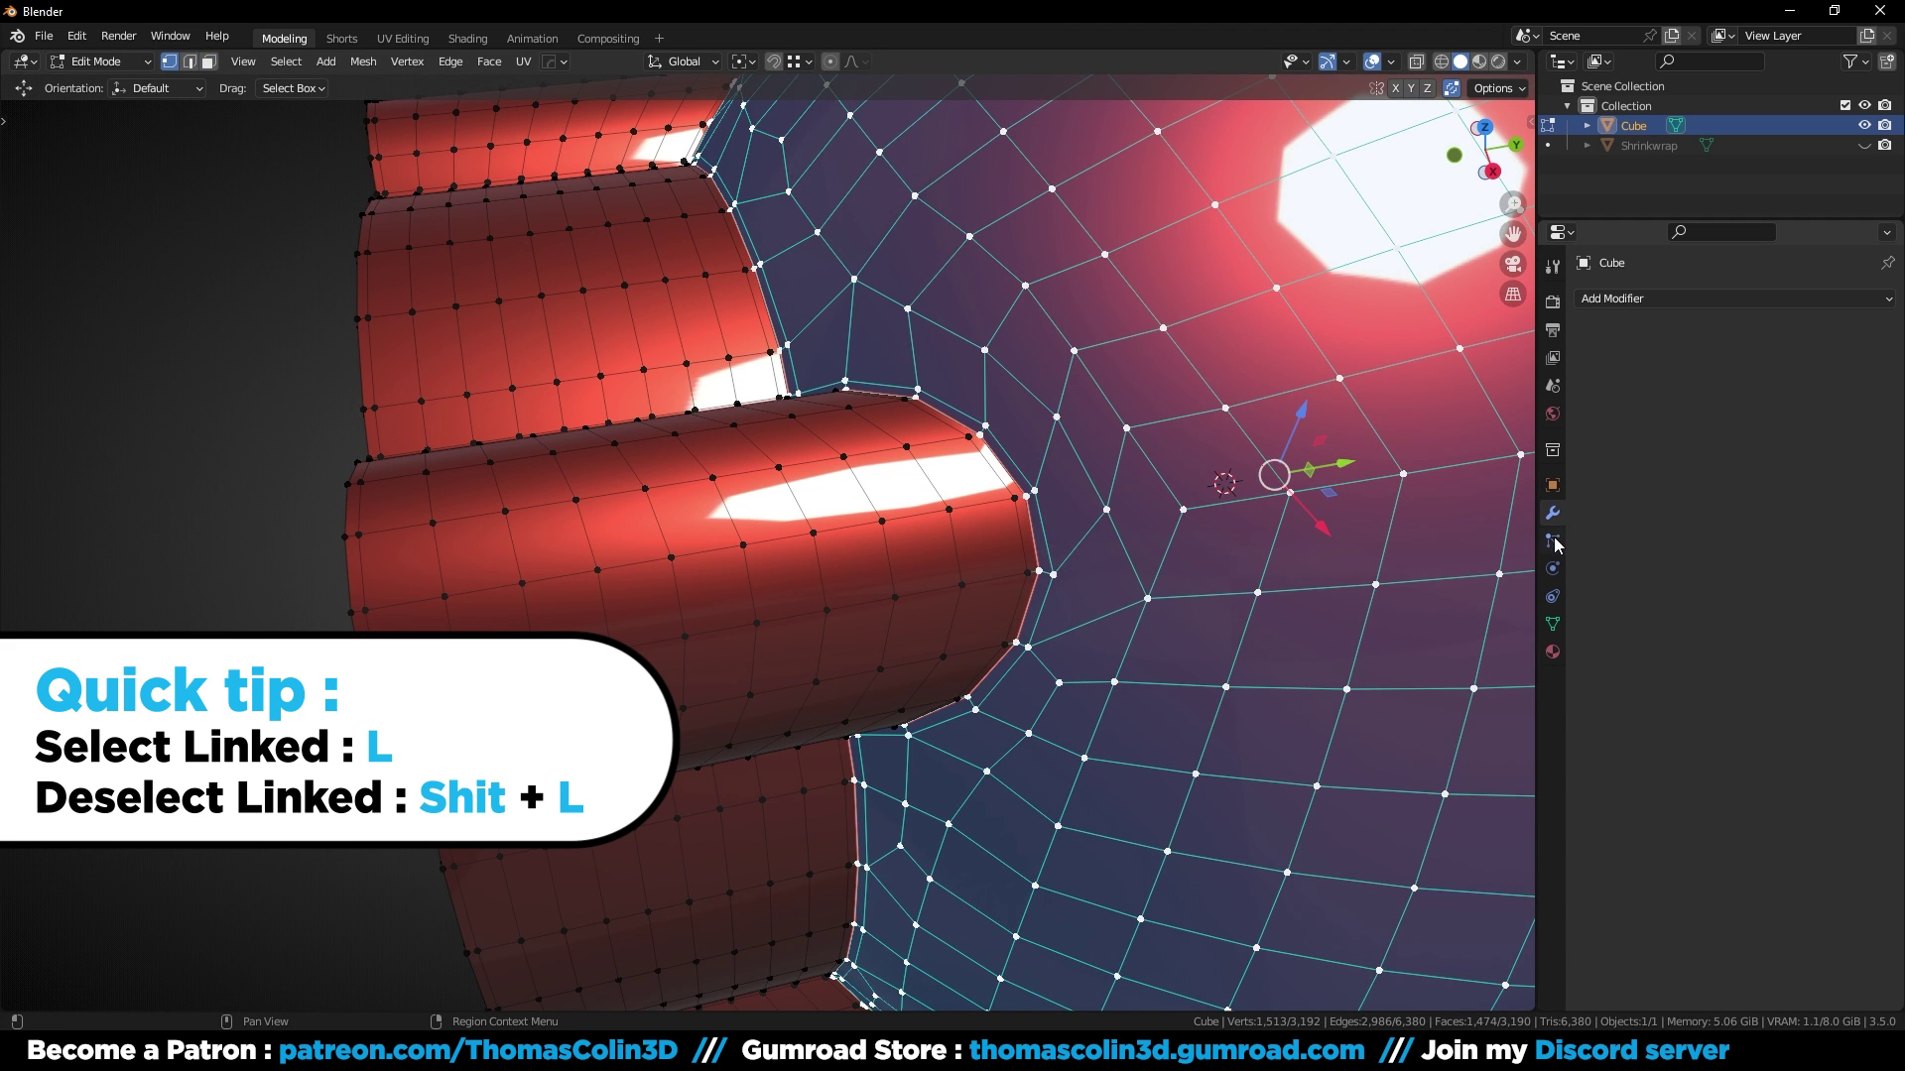
click(1553, 623)
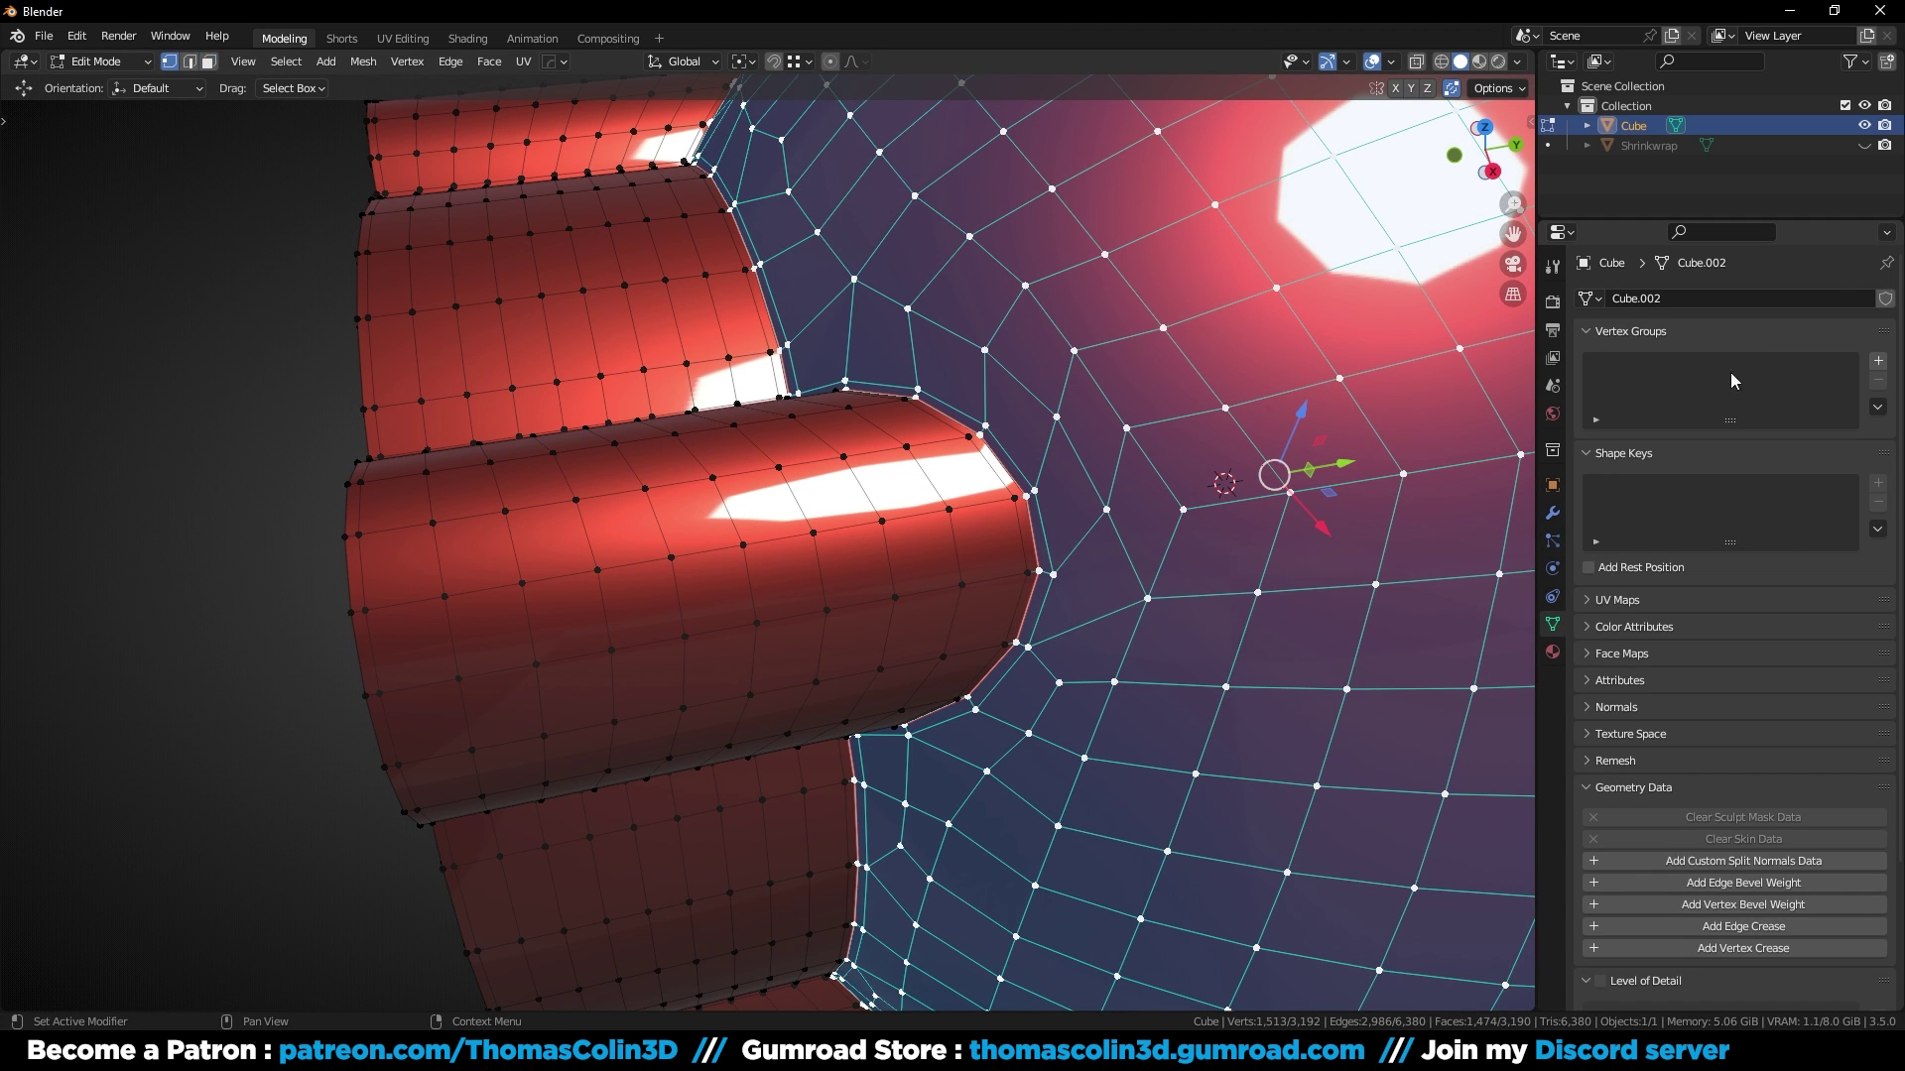
click(1878, 361)
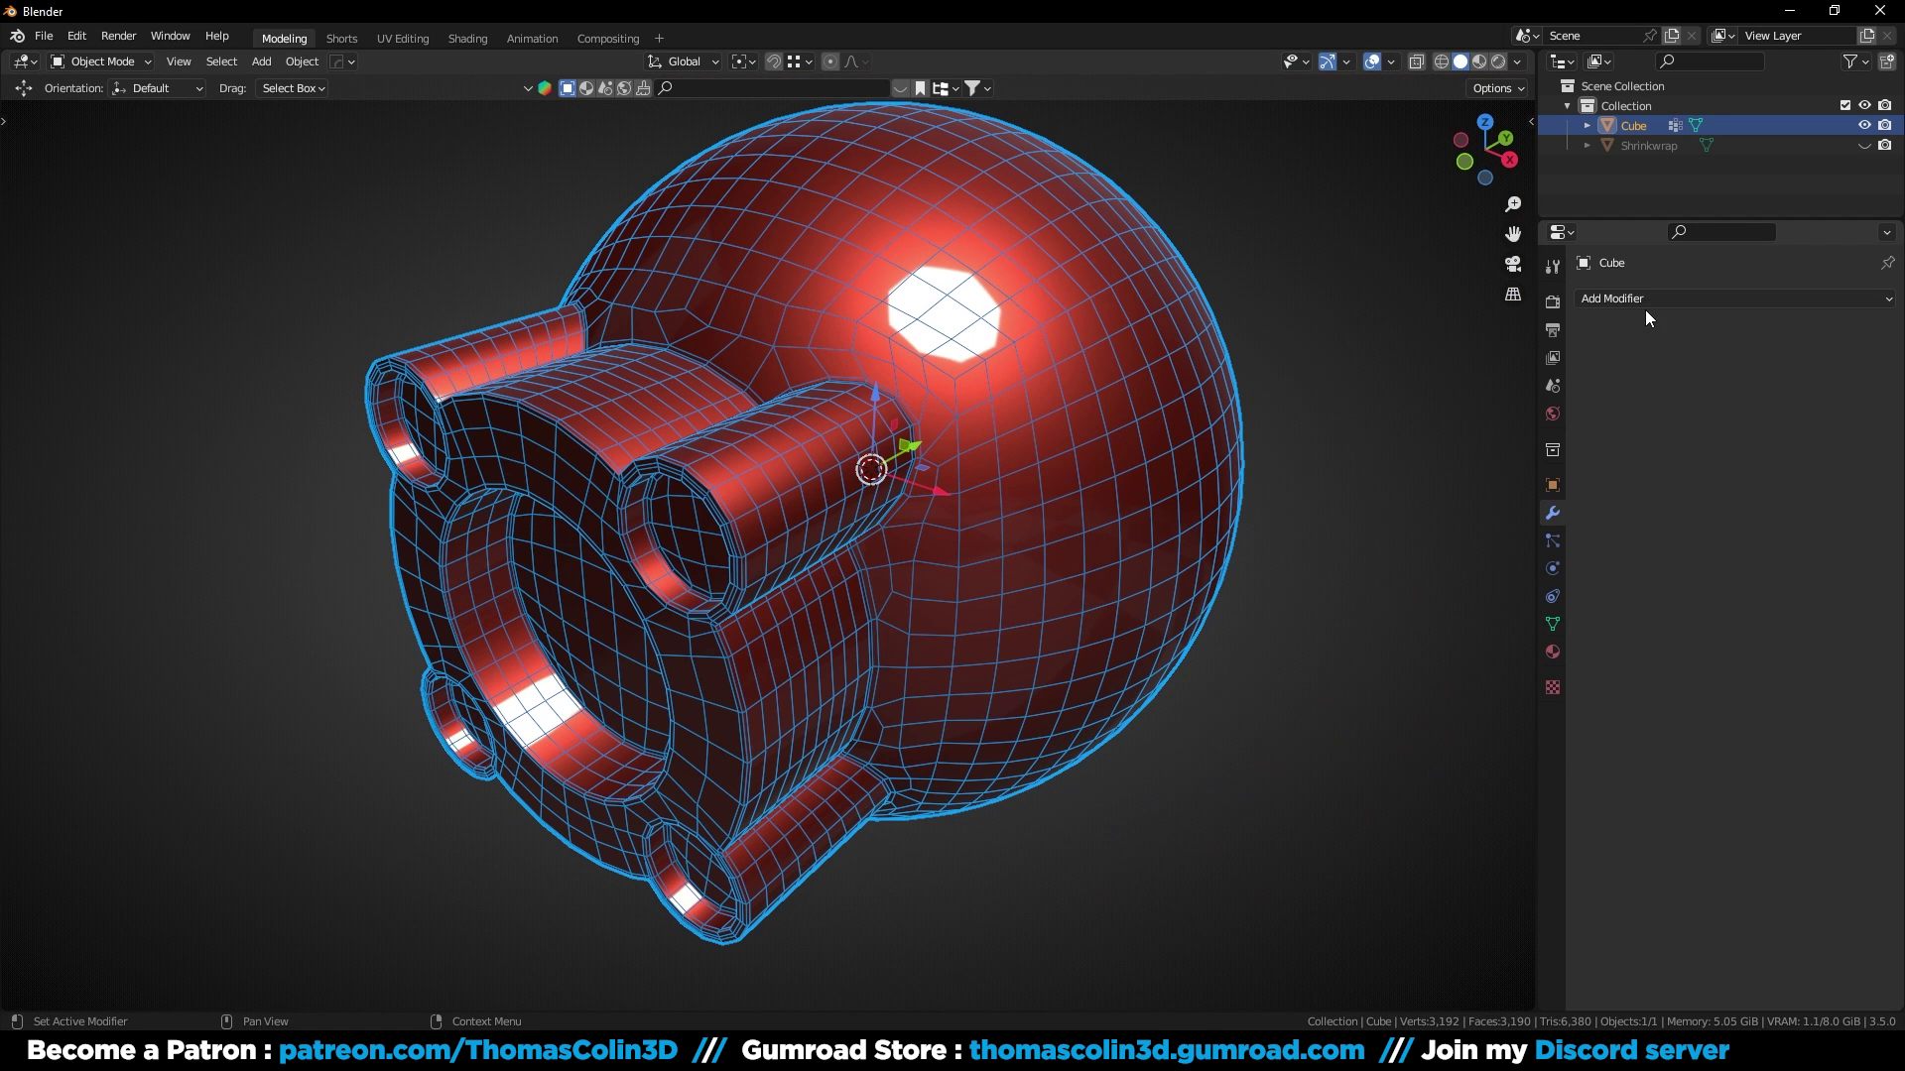
Step: Add a Shrinkwrap modifier to the mesh, targeting the Shrinkwrap sphere and limited to the Shrinkwrap vertex group
click(1645, 302)
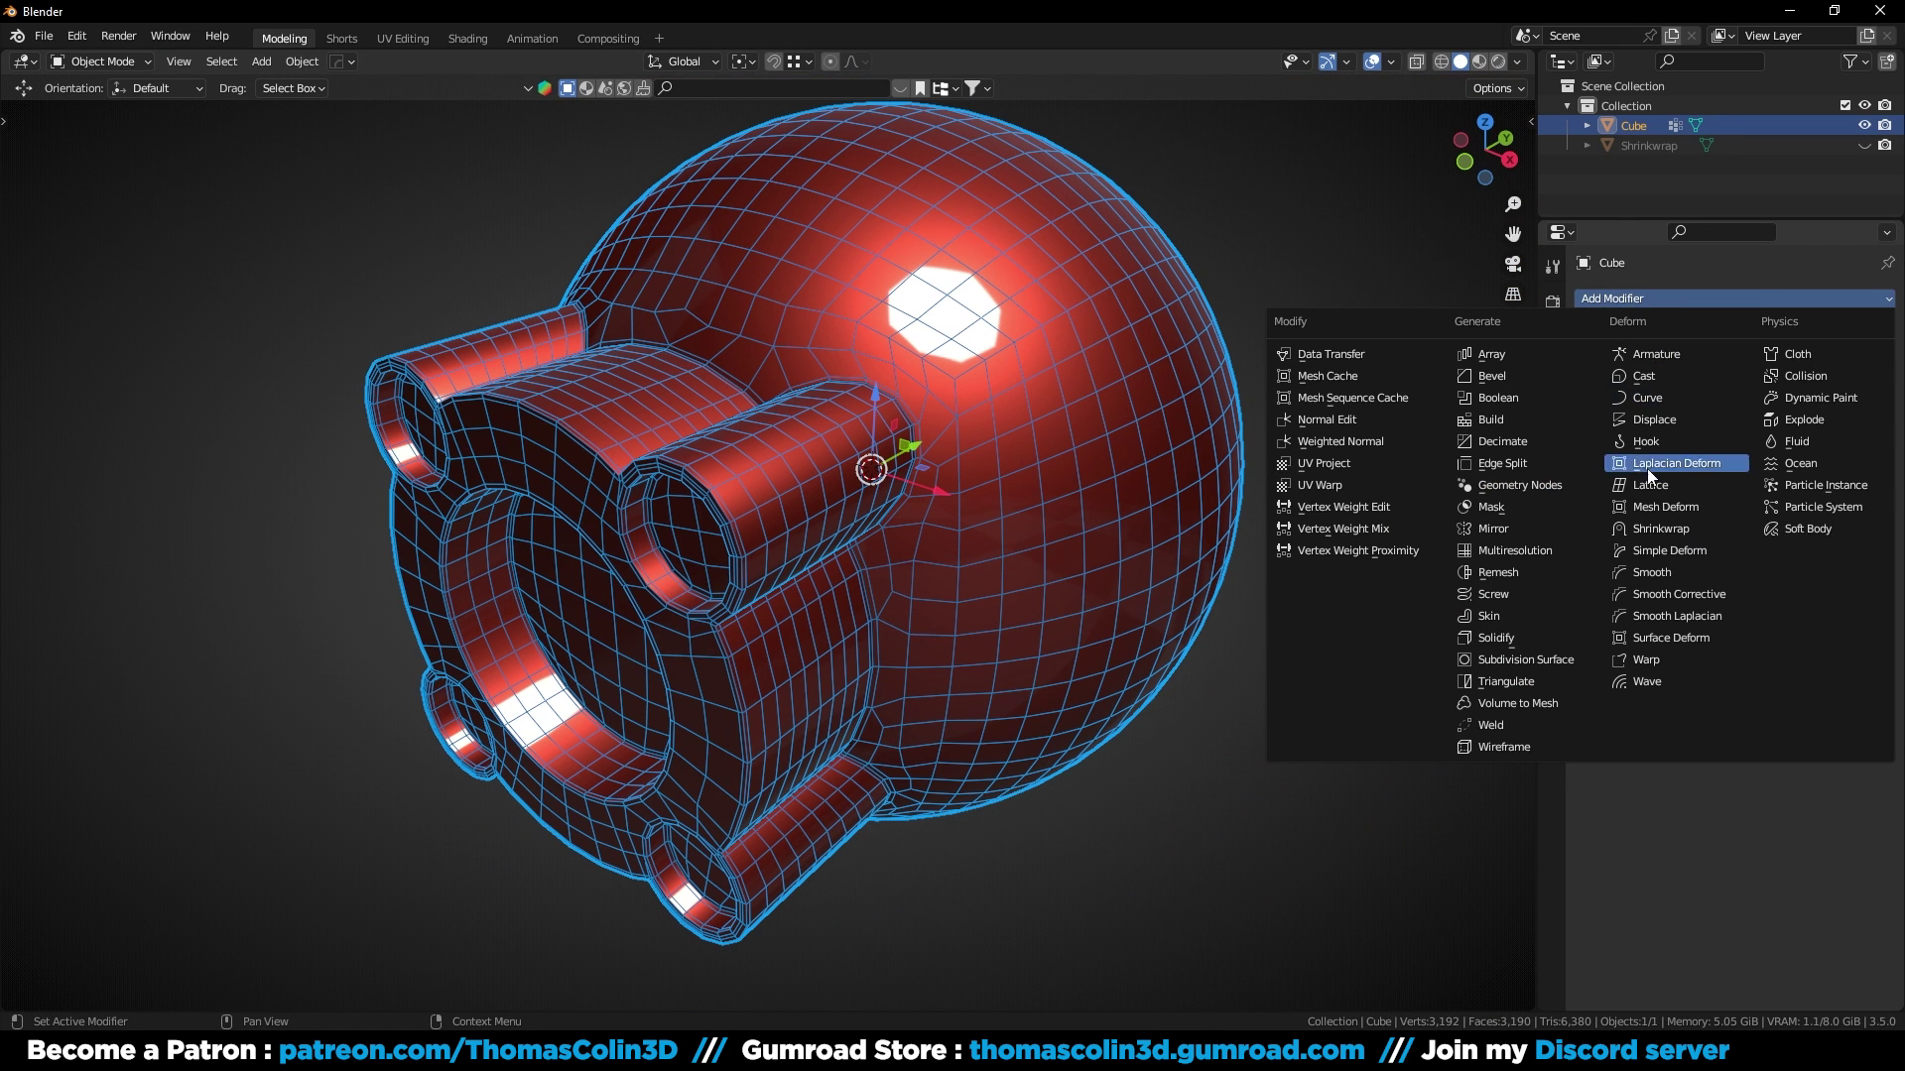
click(1647, 534)
click(1845, 456)
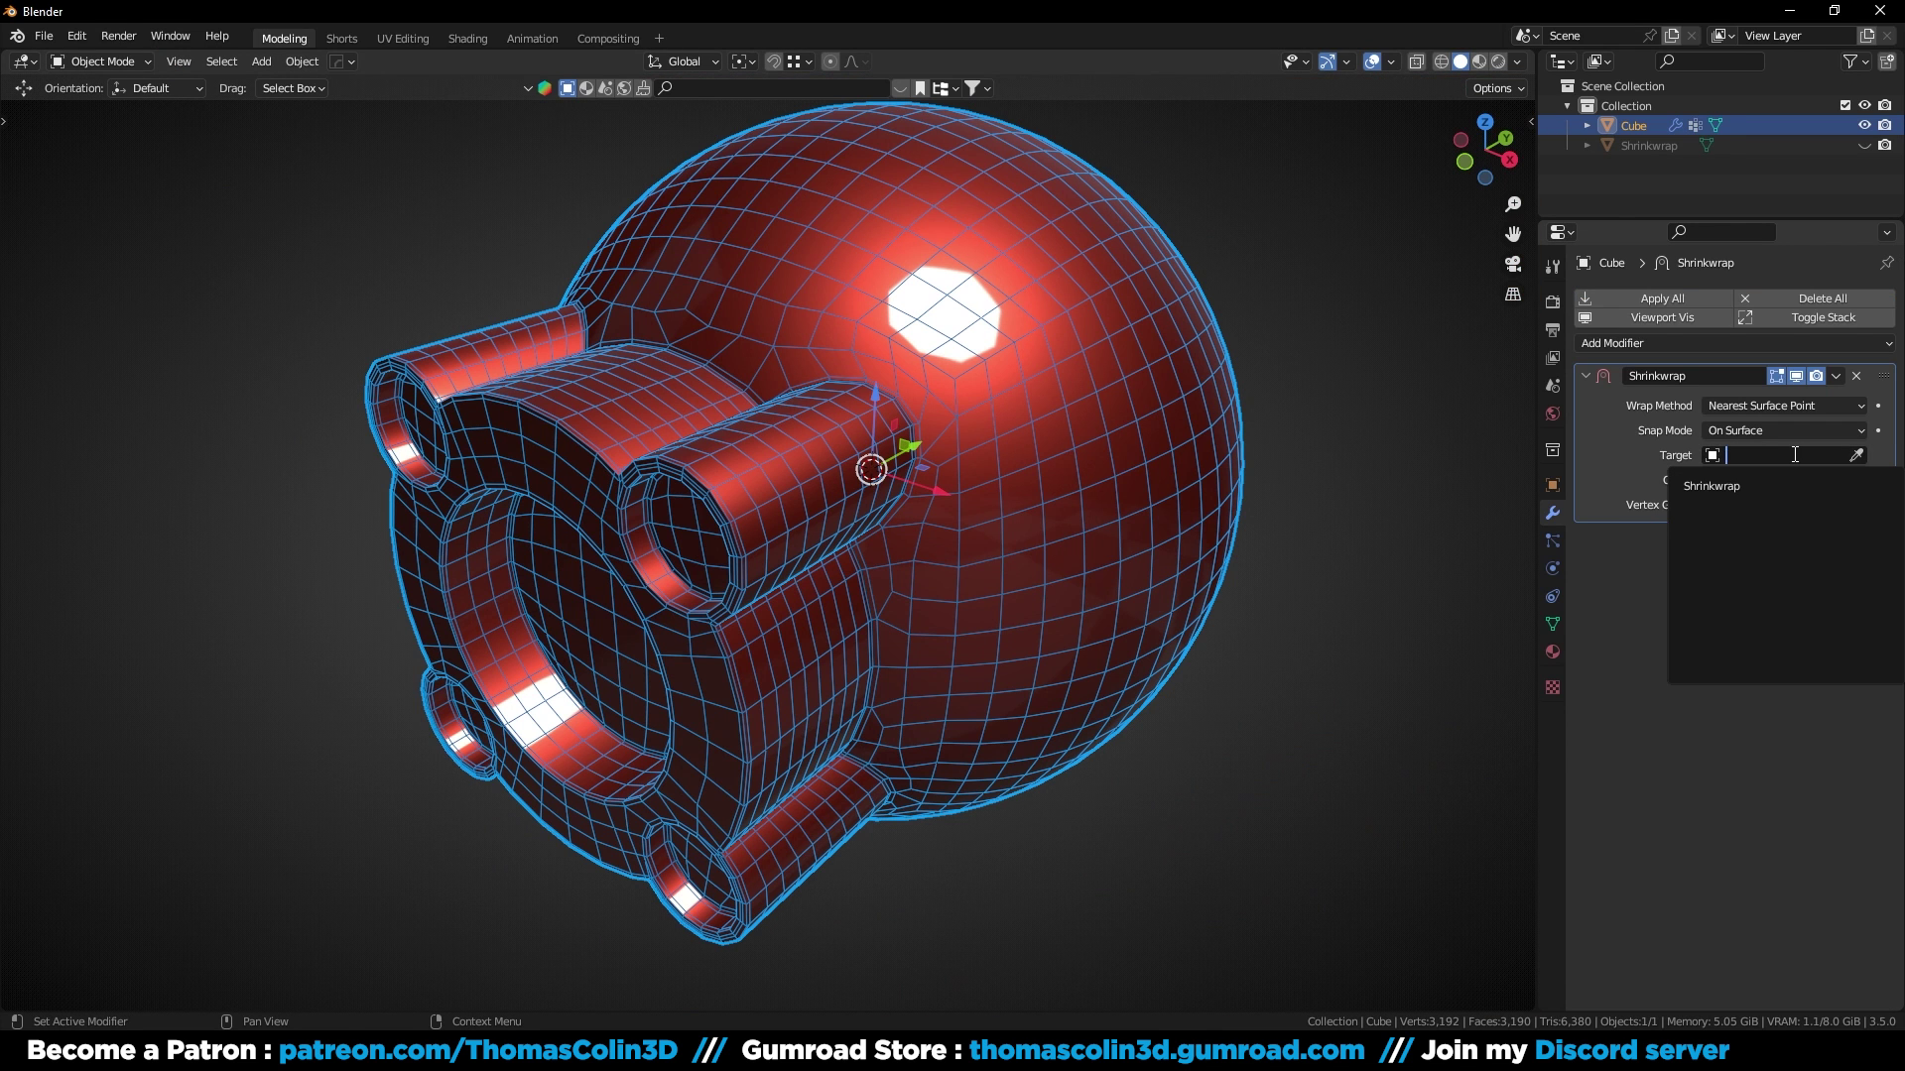
click(1740, 487)
scroll(1300, 428, up, 4)
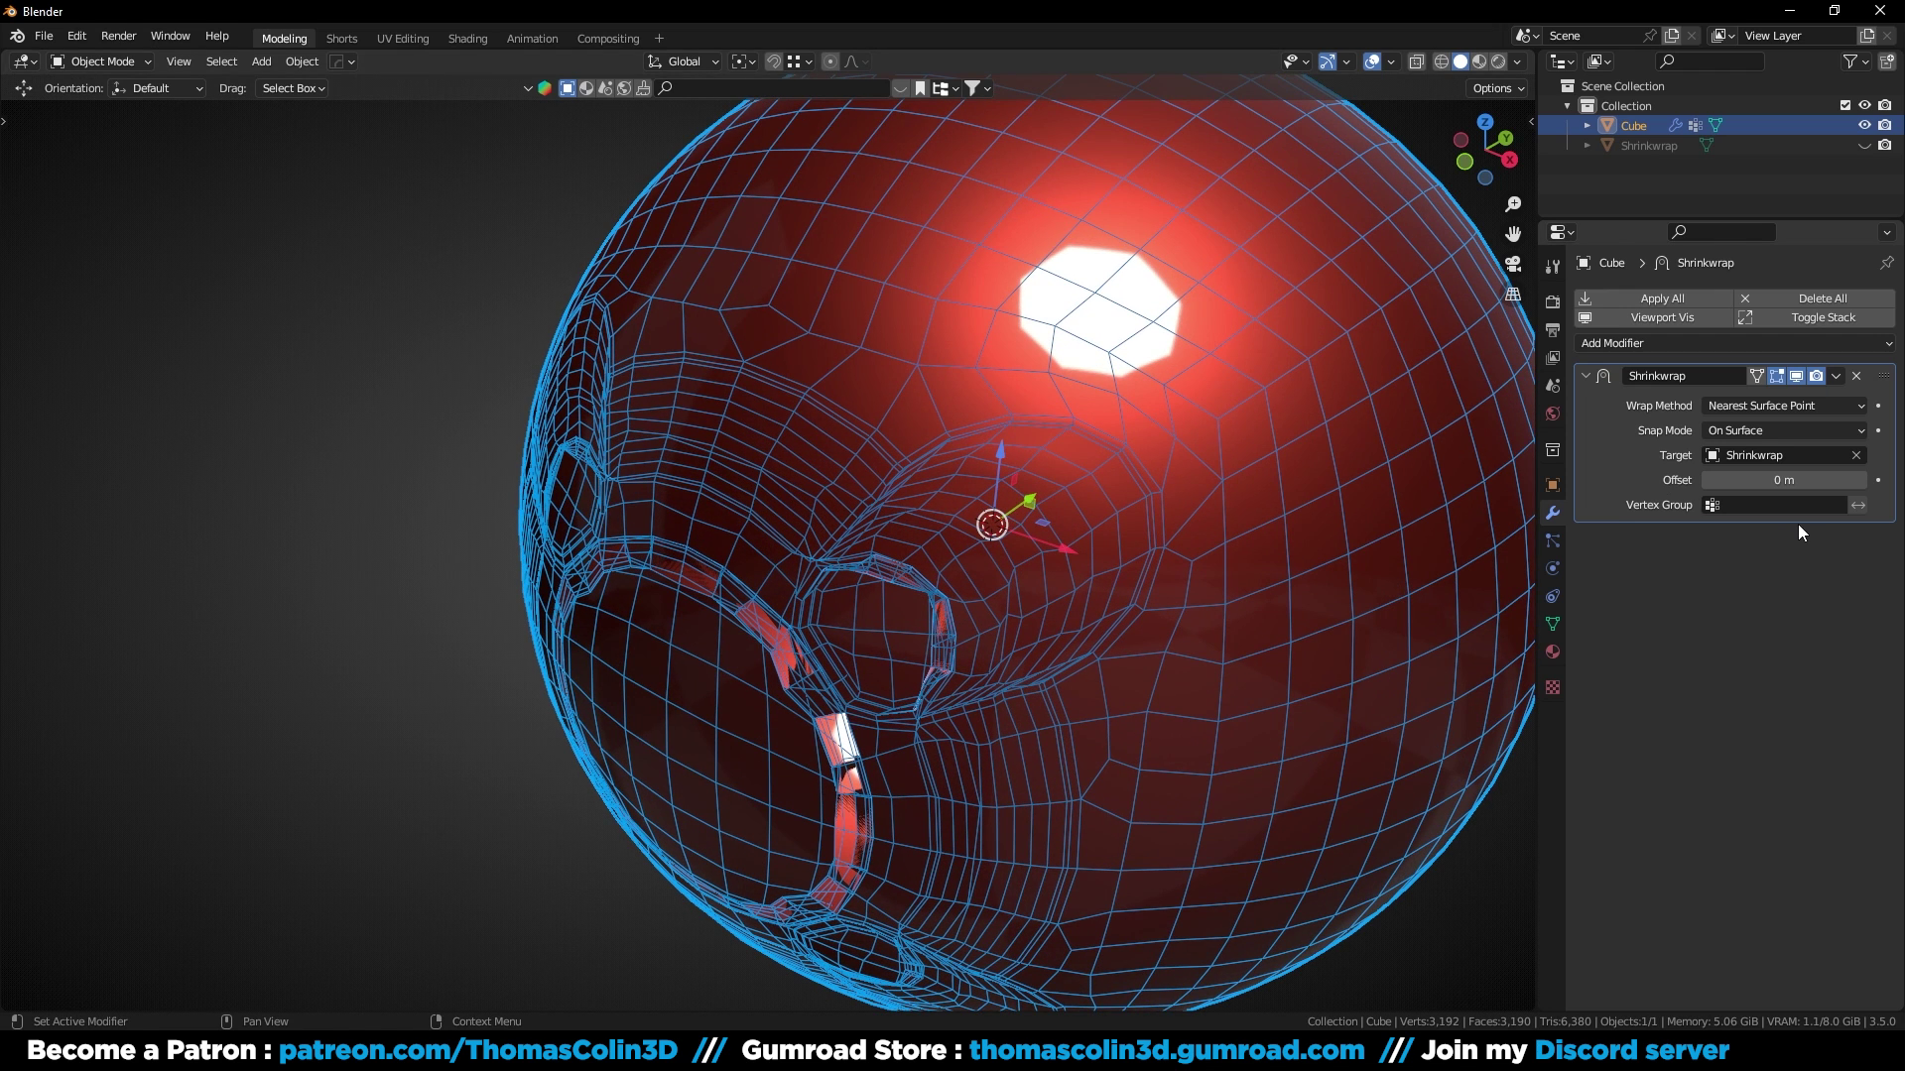
click(1766, 505)
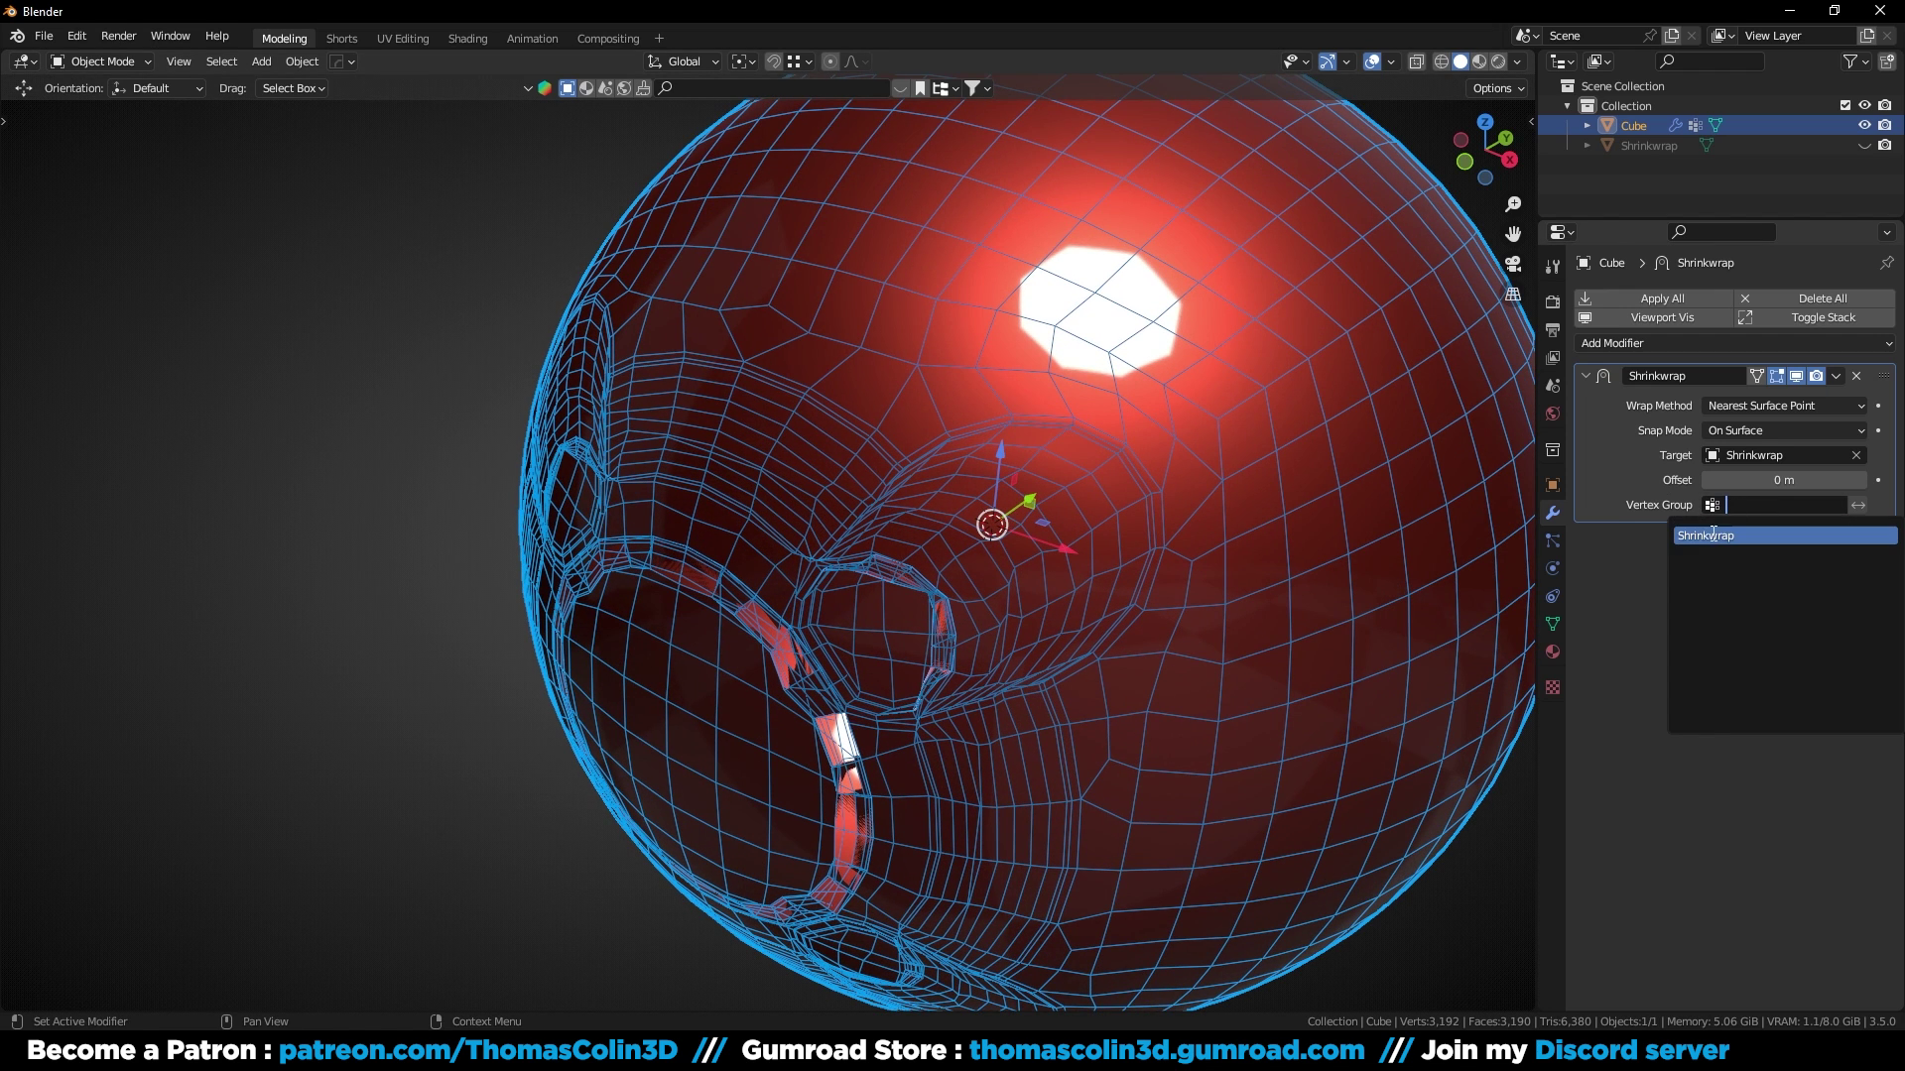
click(1711, 536)
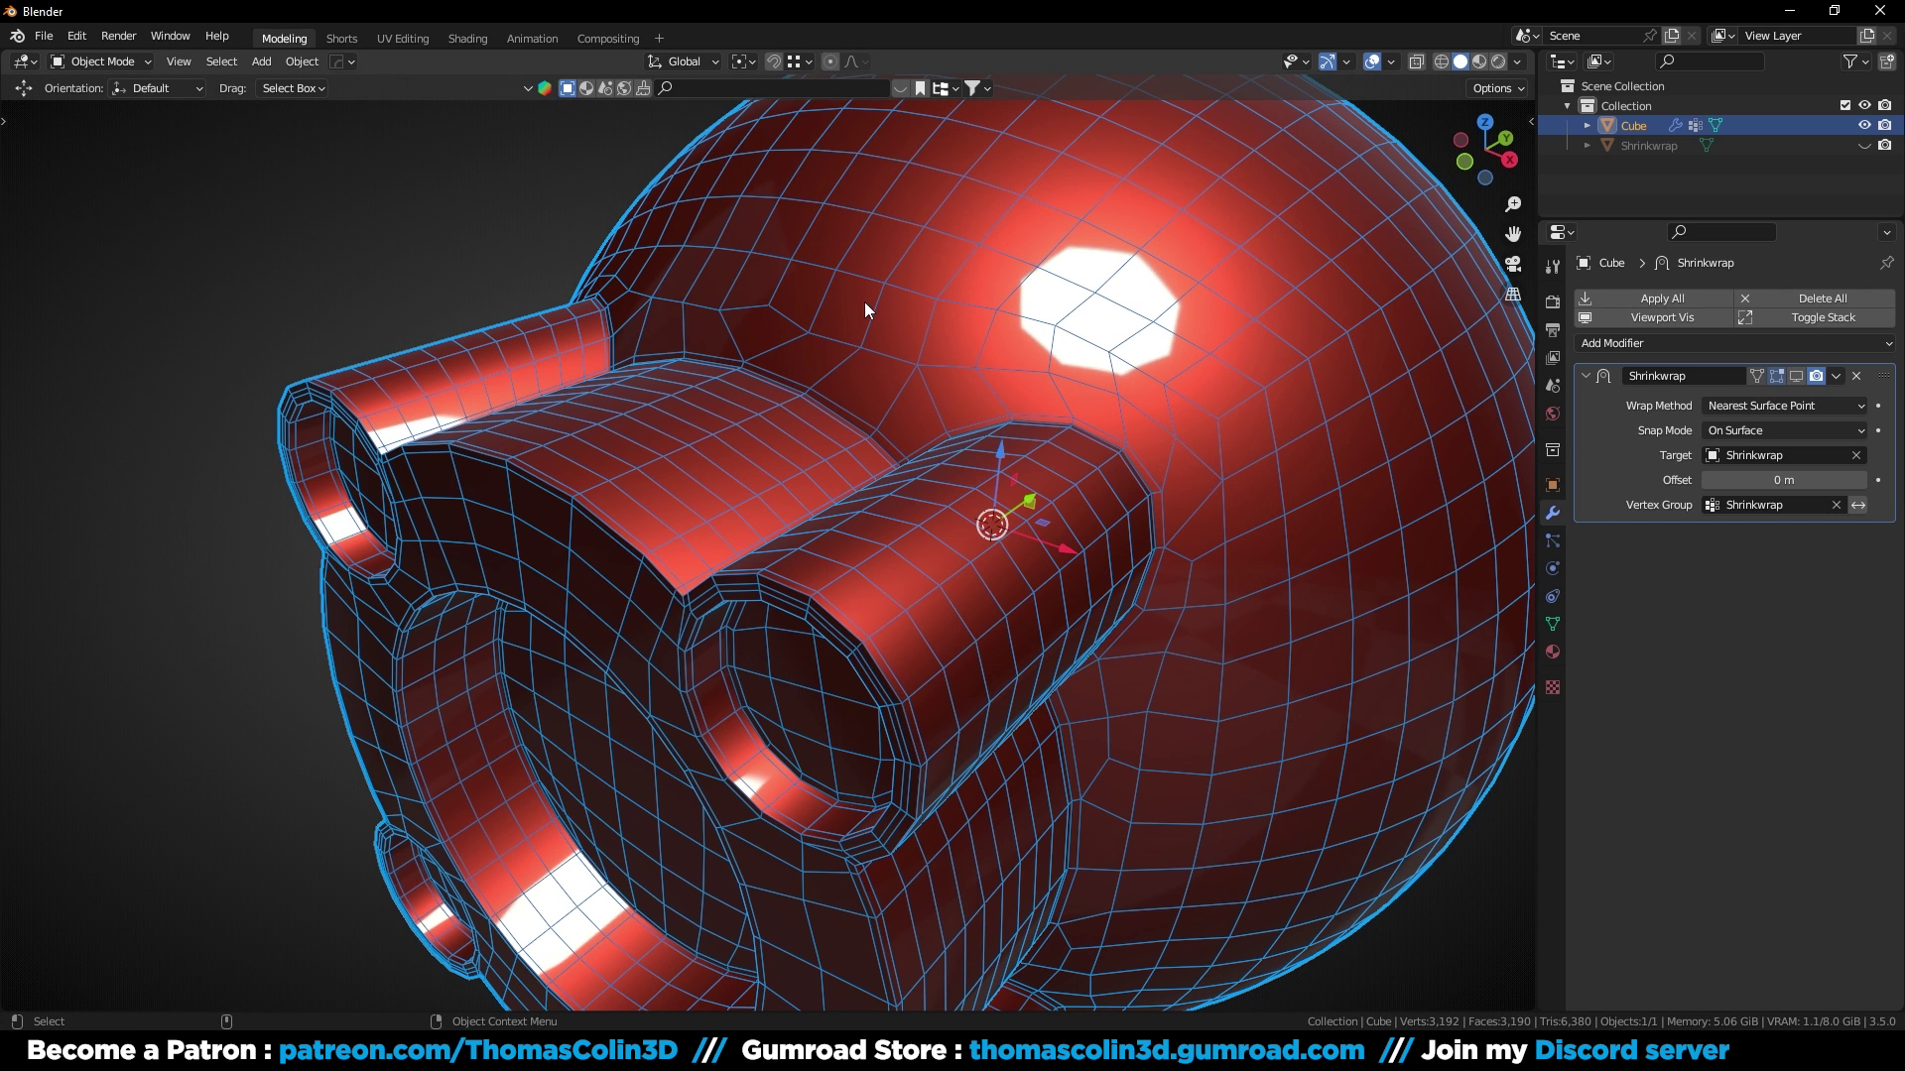
Step: Add a level 2 Subdivision modifier to the mesh and apply its Shrinkwrap modifier
key(ctrl+2)
click(354, 188)
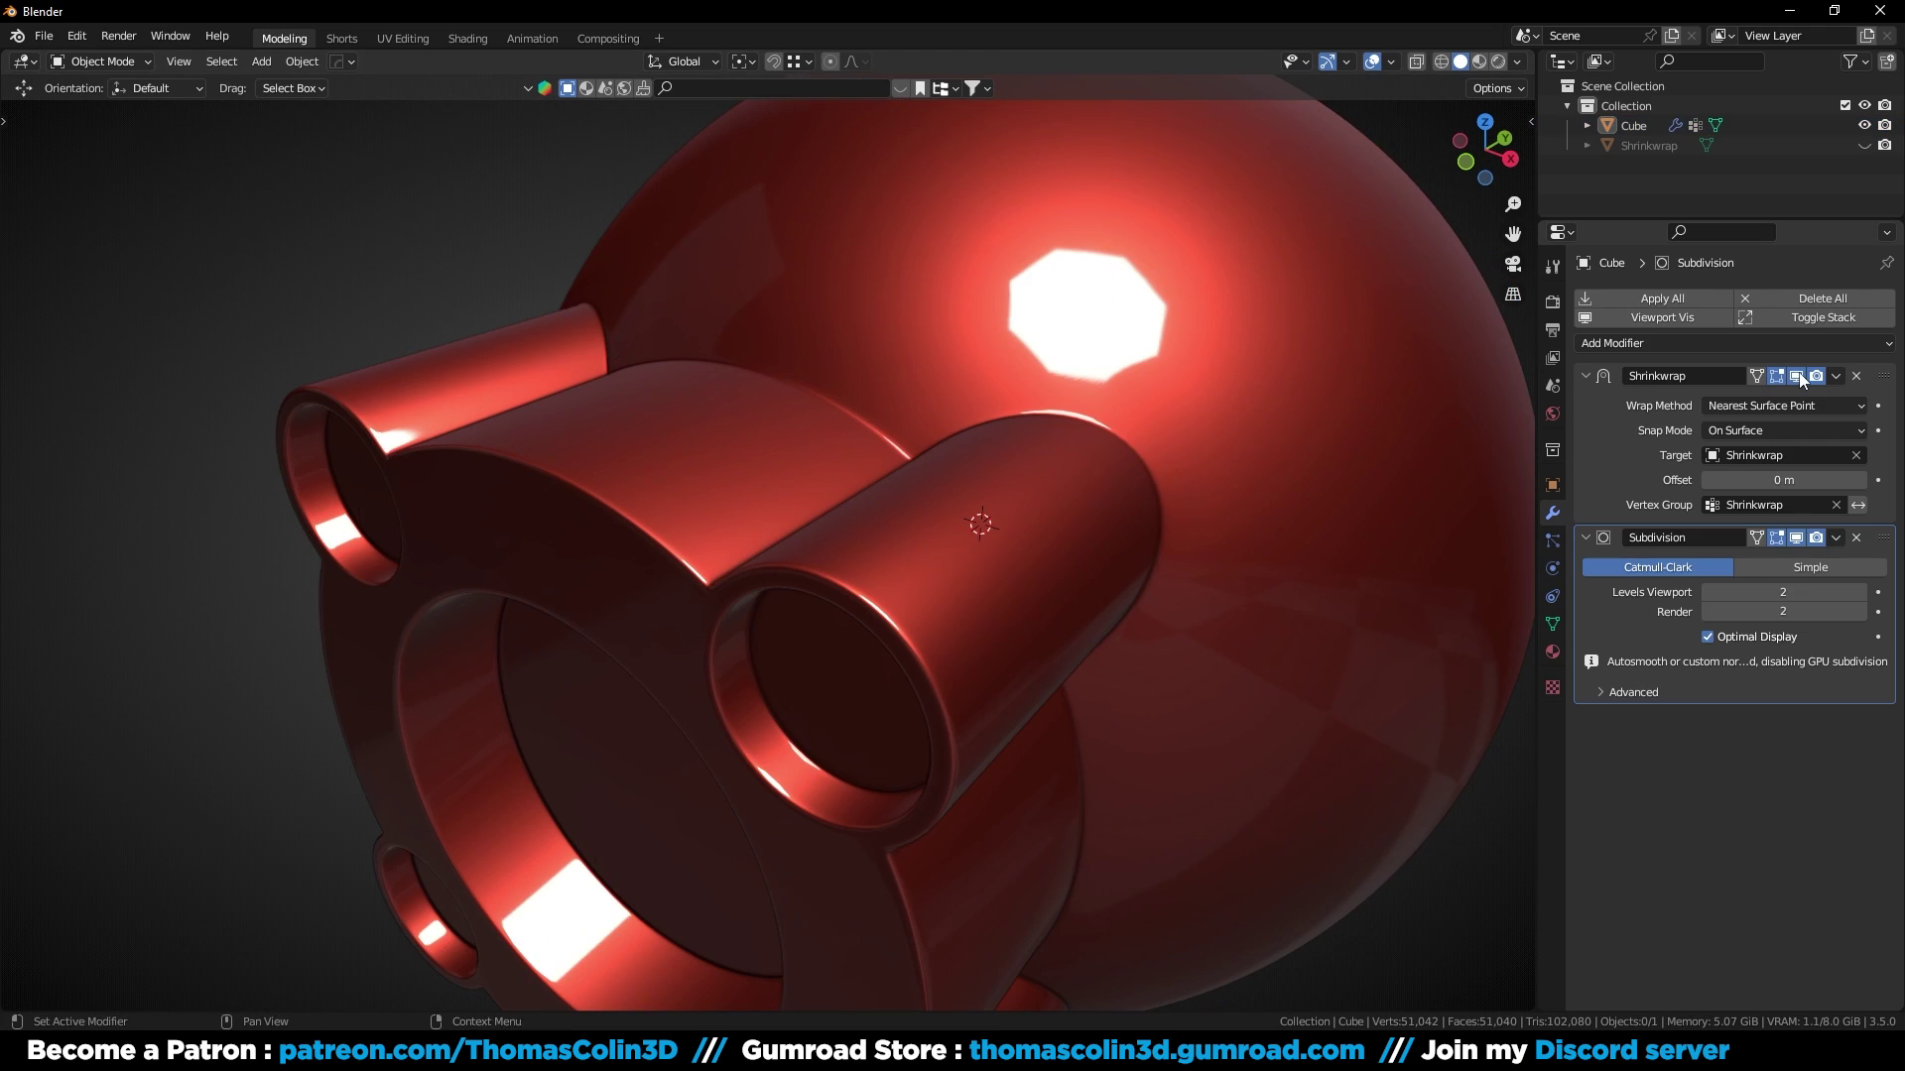
key(ctrl+a)
Step: Examine the finished mesh's wireframe topology around the sphere, flange and bosses in a maximized viewport
middle_drag(1220, 398, 1395, 402)
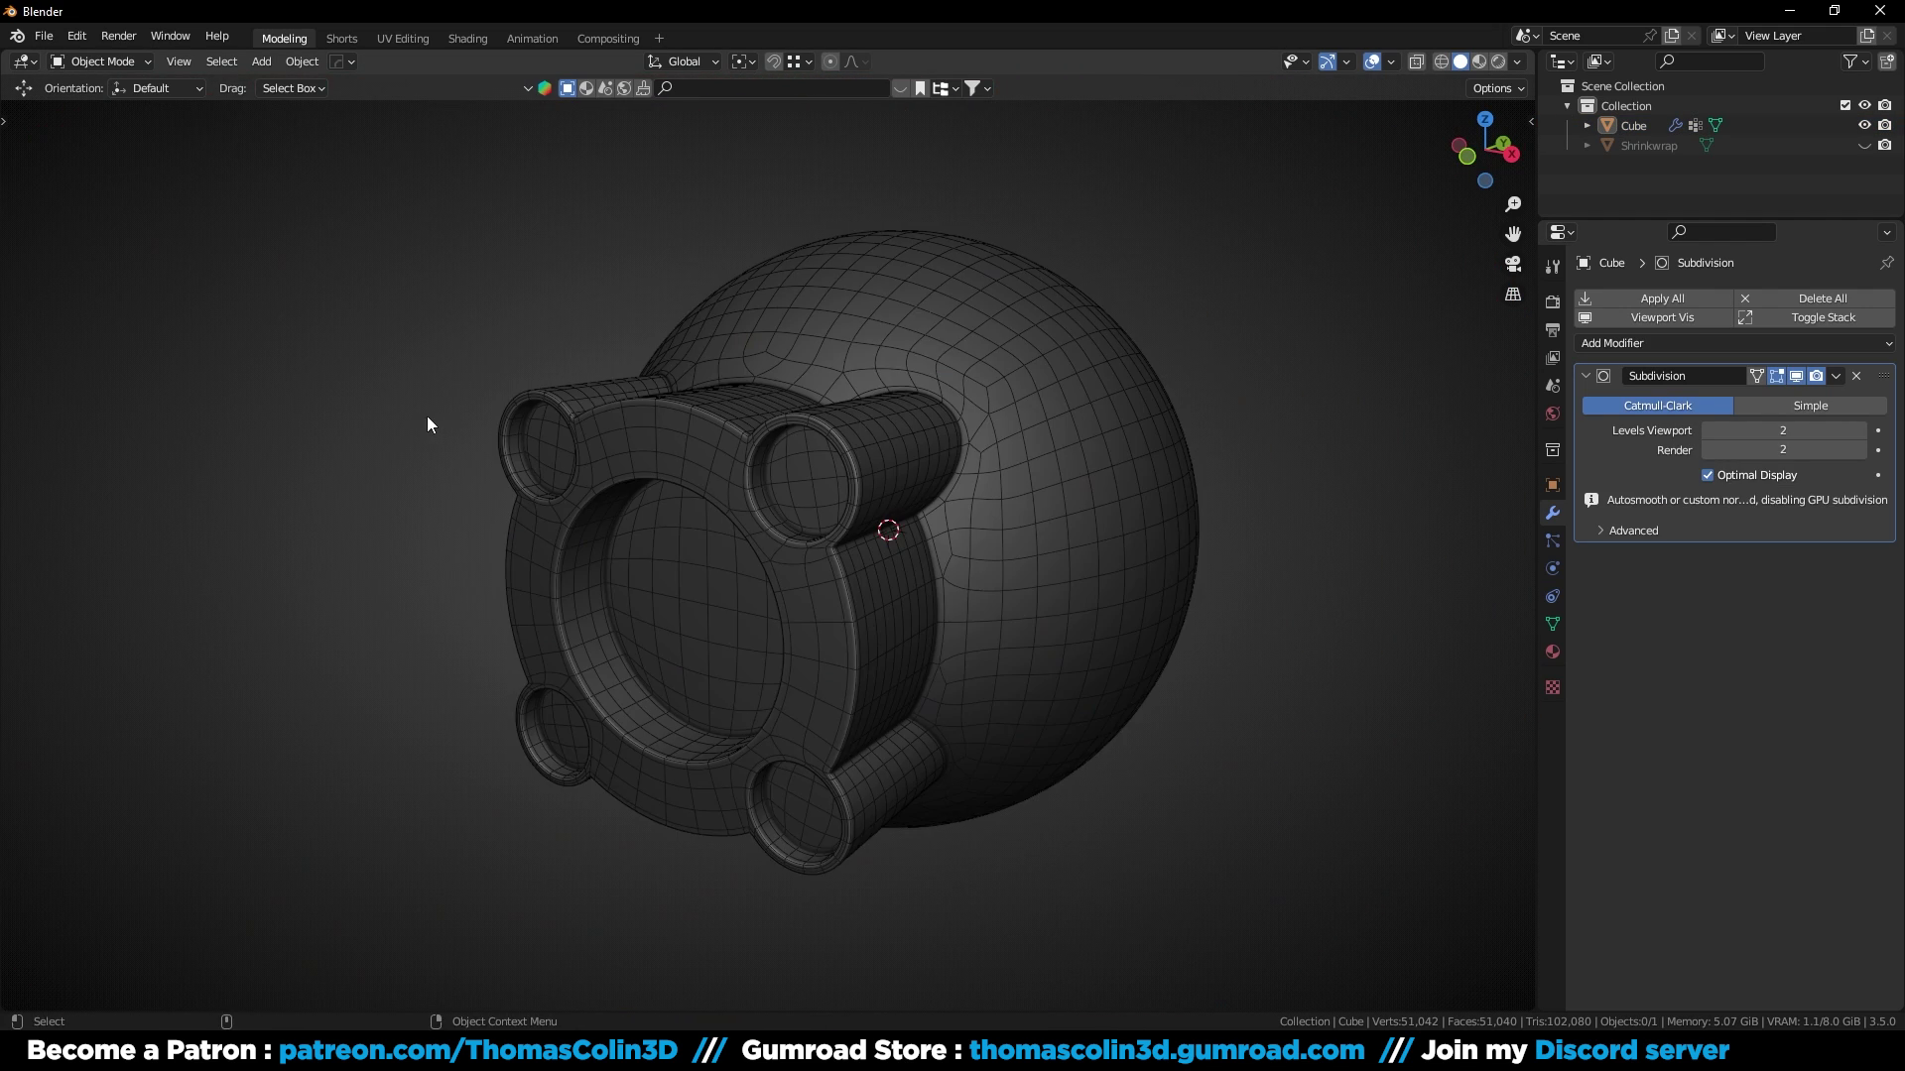
key(ctrl+space)
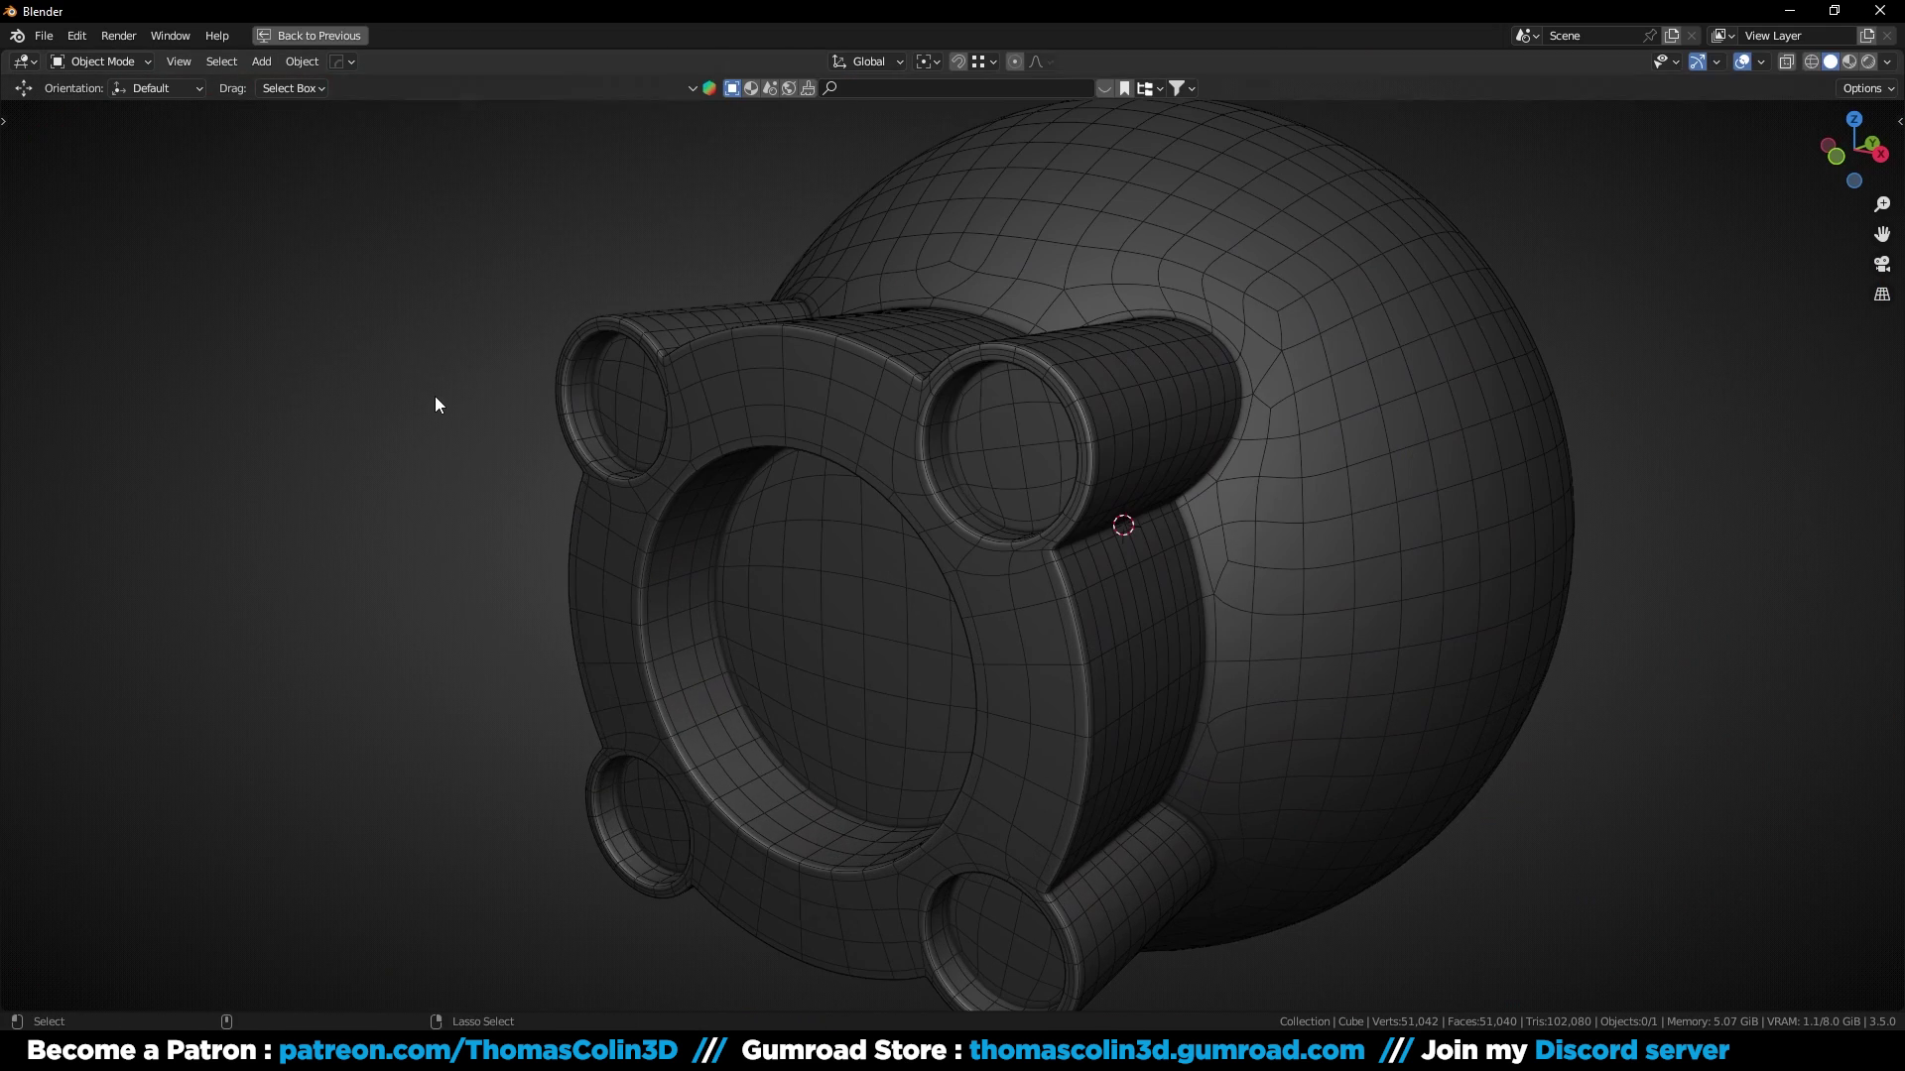
scroll(652, 444, down, 3)
click(693, 434)
key(f)
click(426, 359)
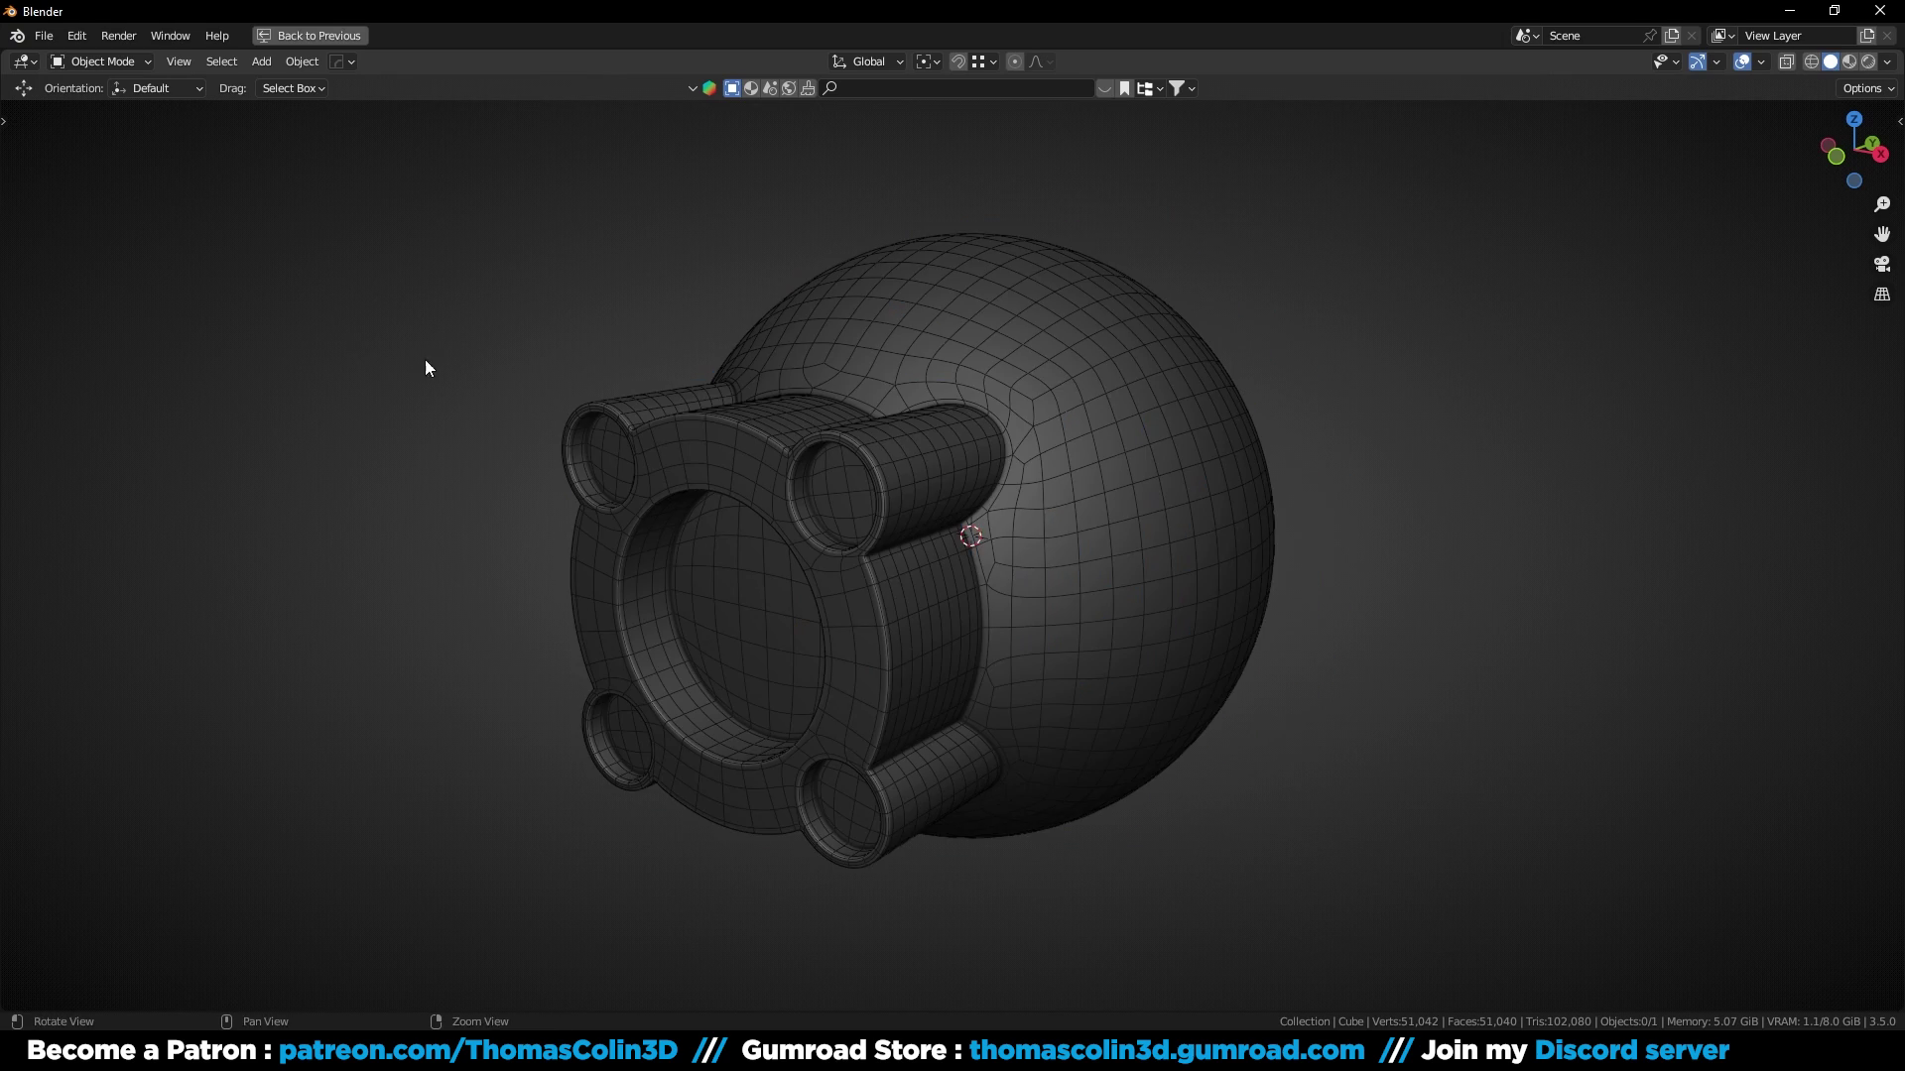
alt+drag(426, 359, 452, 351)
mouse_move(452, 359)
middle_down()
mouse_move(497, 331)
mouse_move(574, 328)
mouse_move(614, 367)
mouse_move(536, 391)
mouse_move(467, 357)
middle_up()
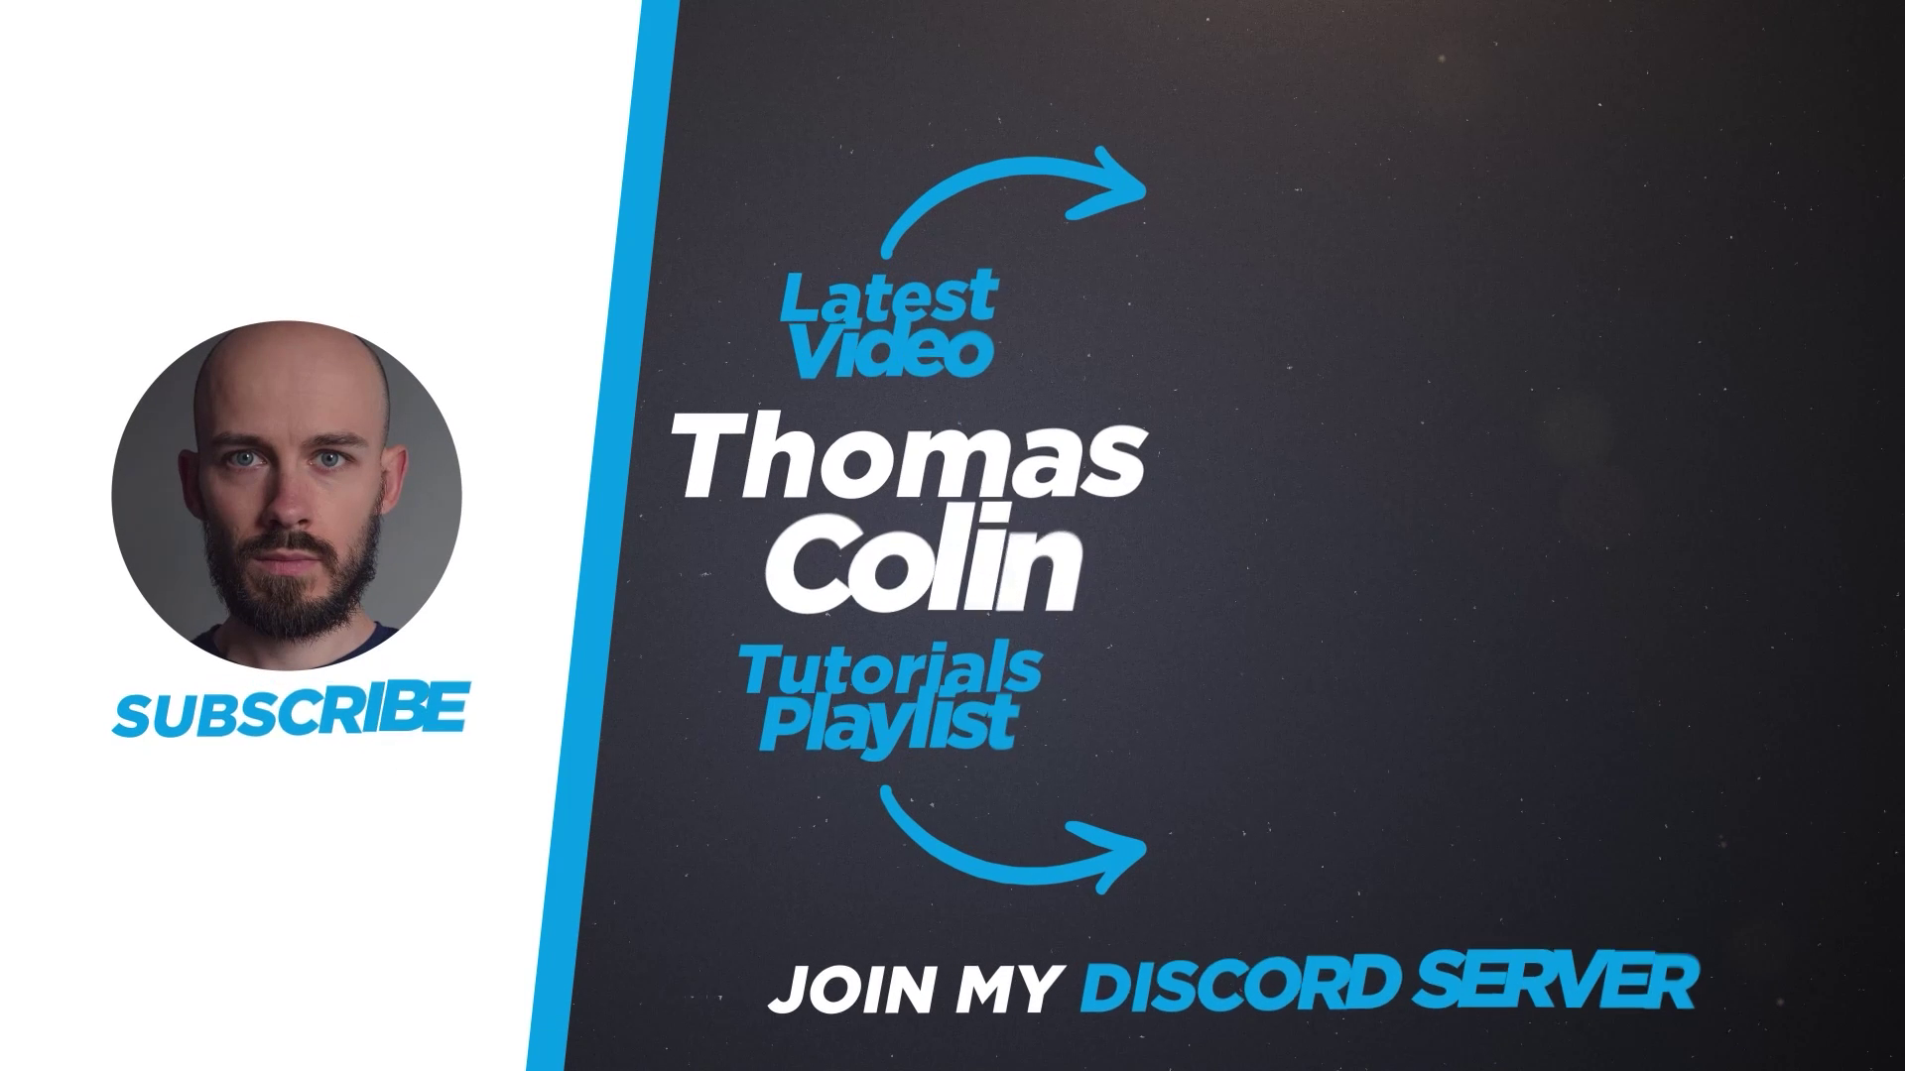